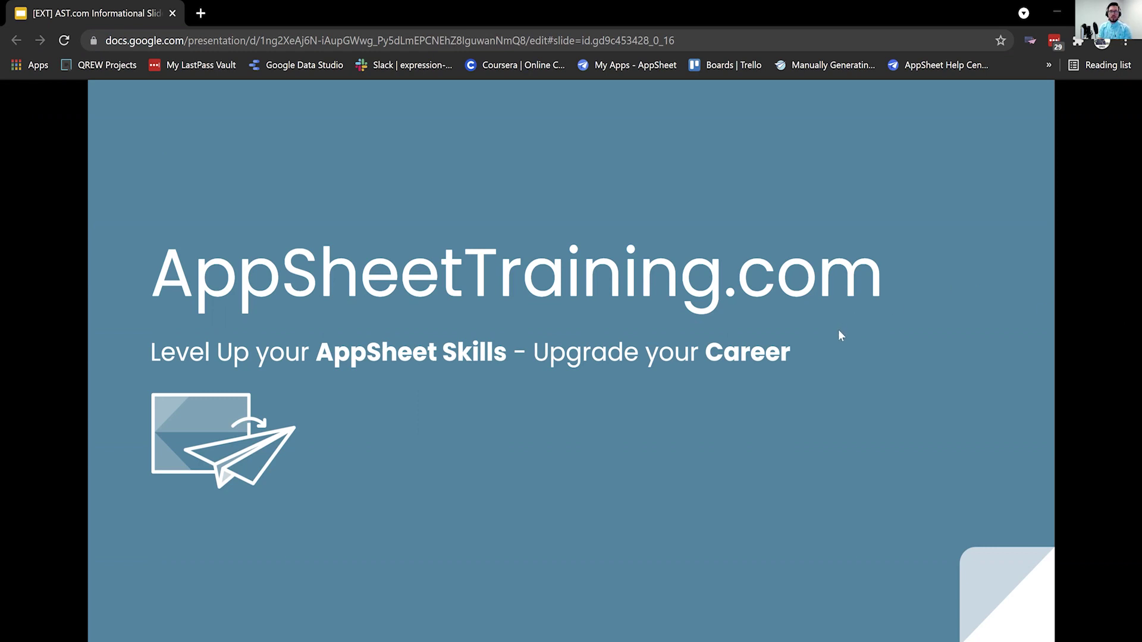
Advance through Our mission, No-Code, AppSheetTraining.com and Training slides to 'meet the QREW'
left_click(811, 426)
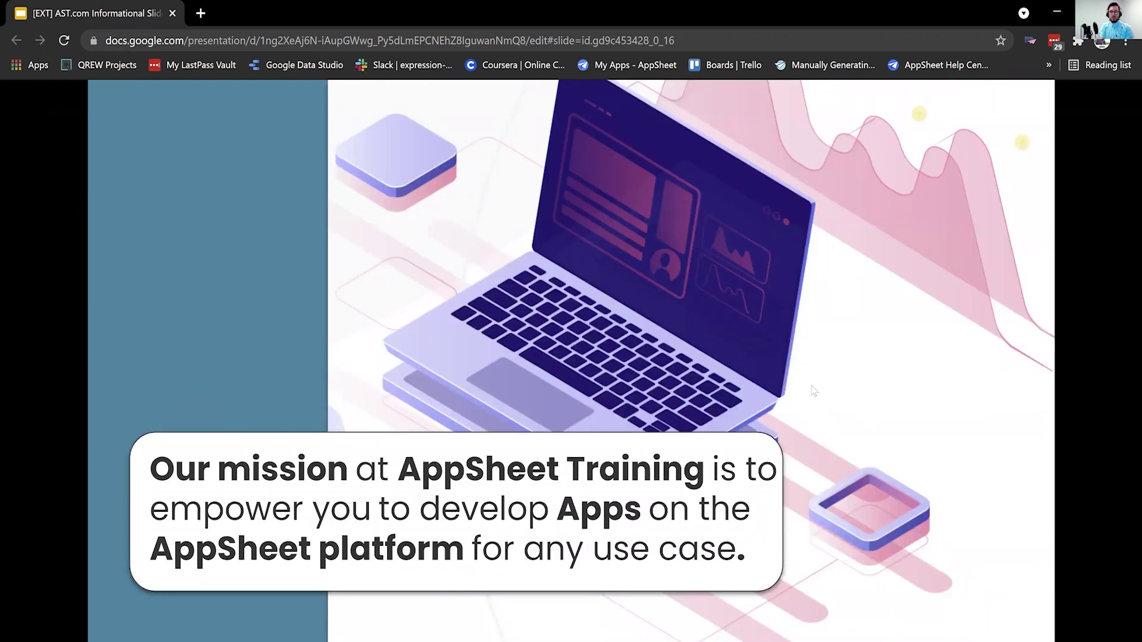
left_click(843, 317)
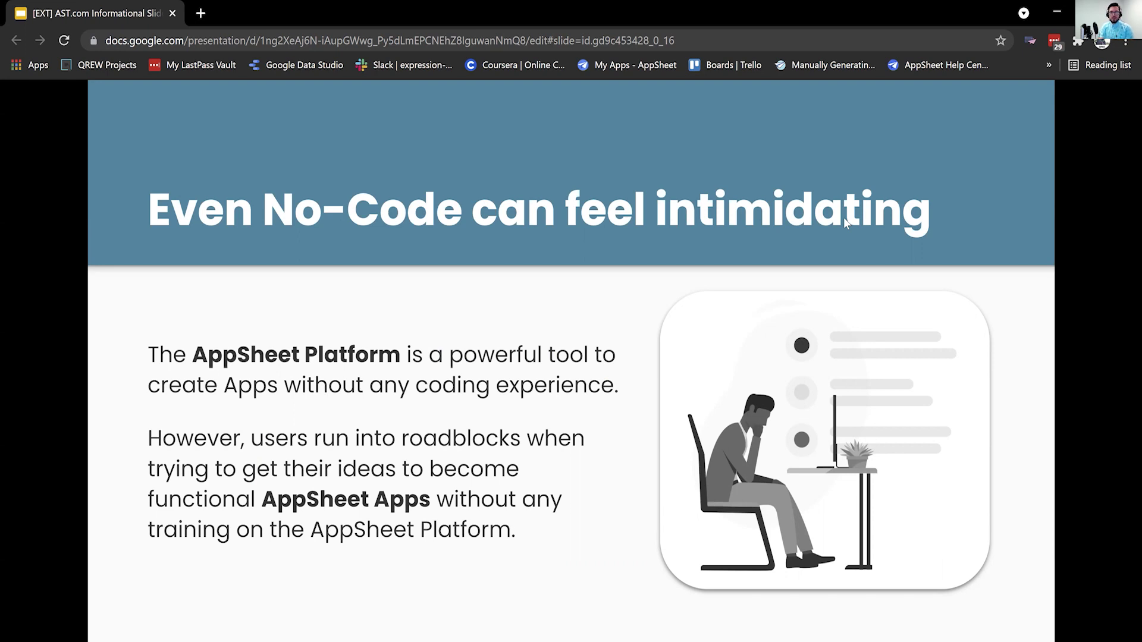
left_click(826, 327)
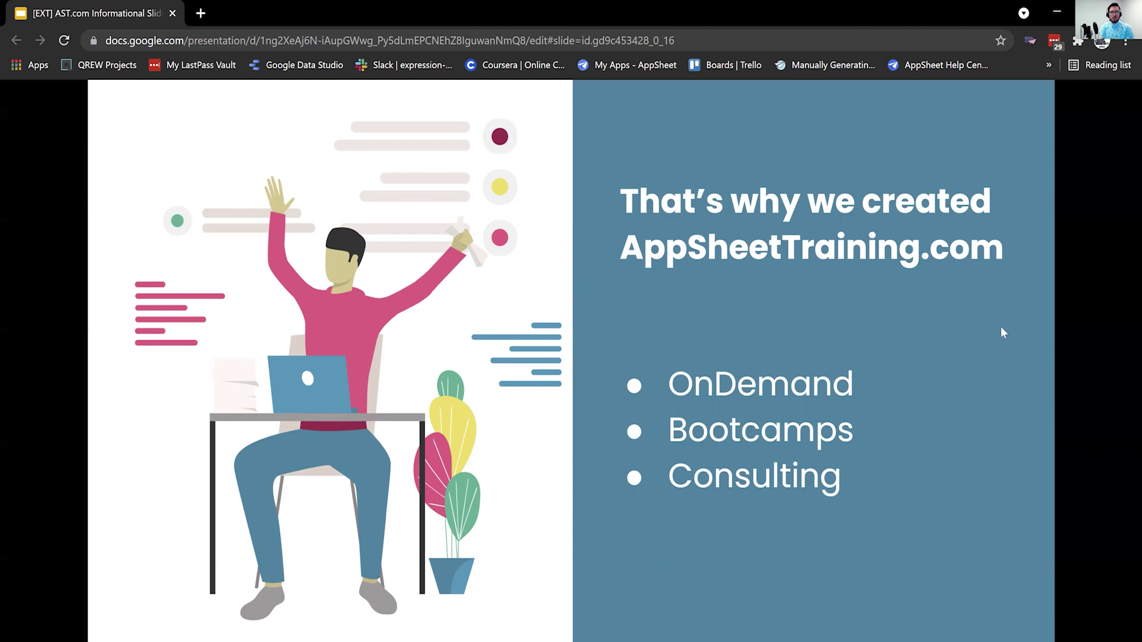
left_click(988, 352)
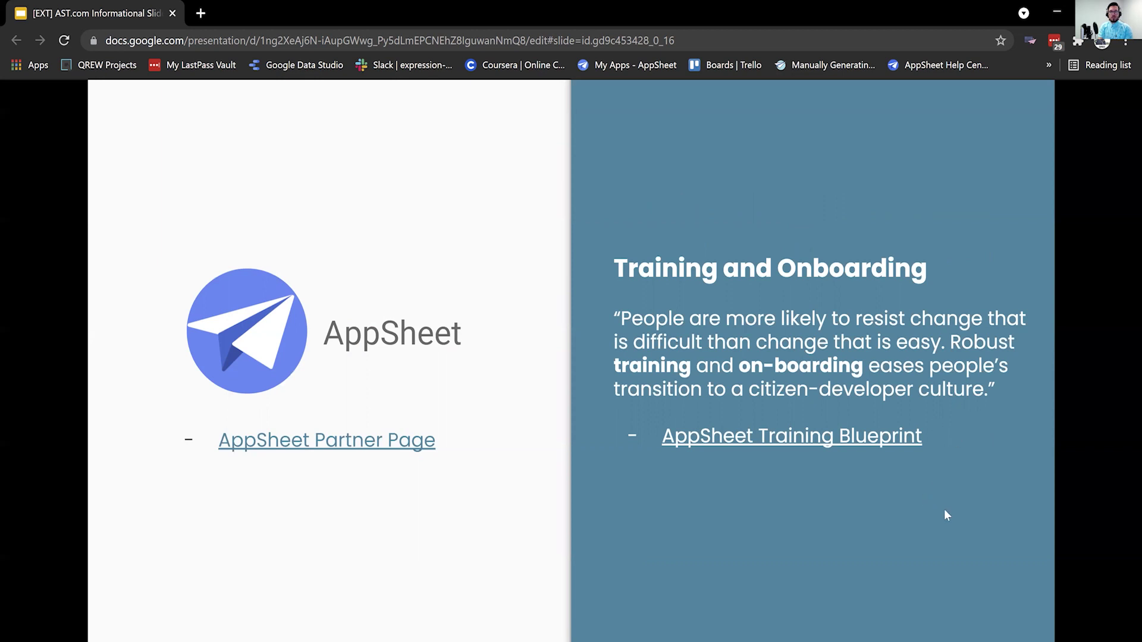
key("Right")
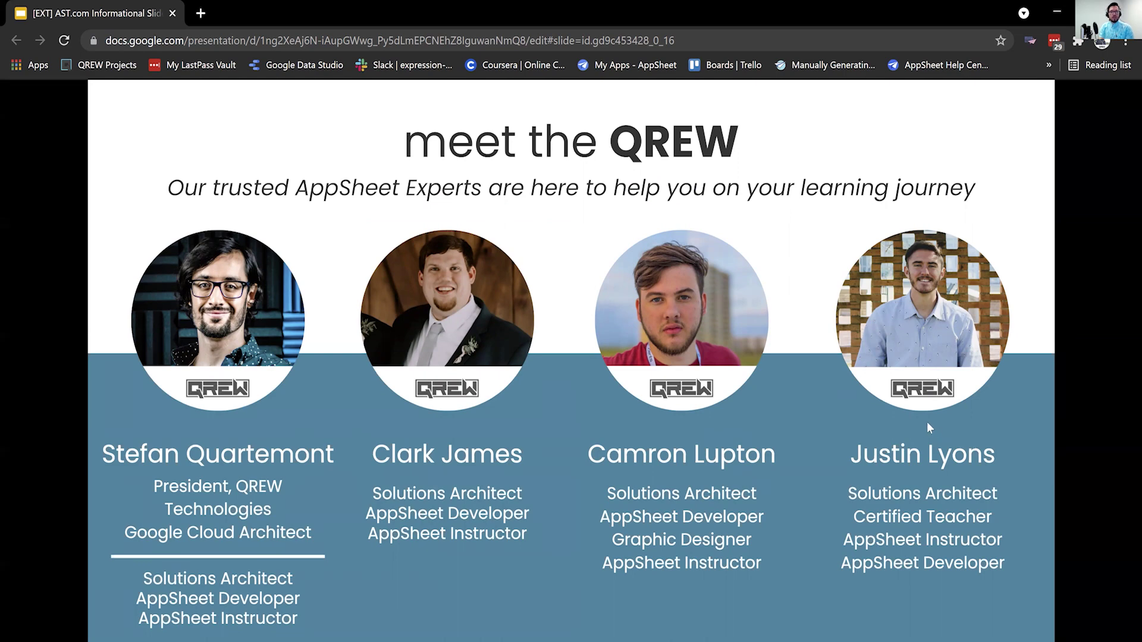
Advance through testimonials, How it works, On Demand Path, Live Bootcamps, Consulting and Tech Talk slides
key("Right")
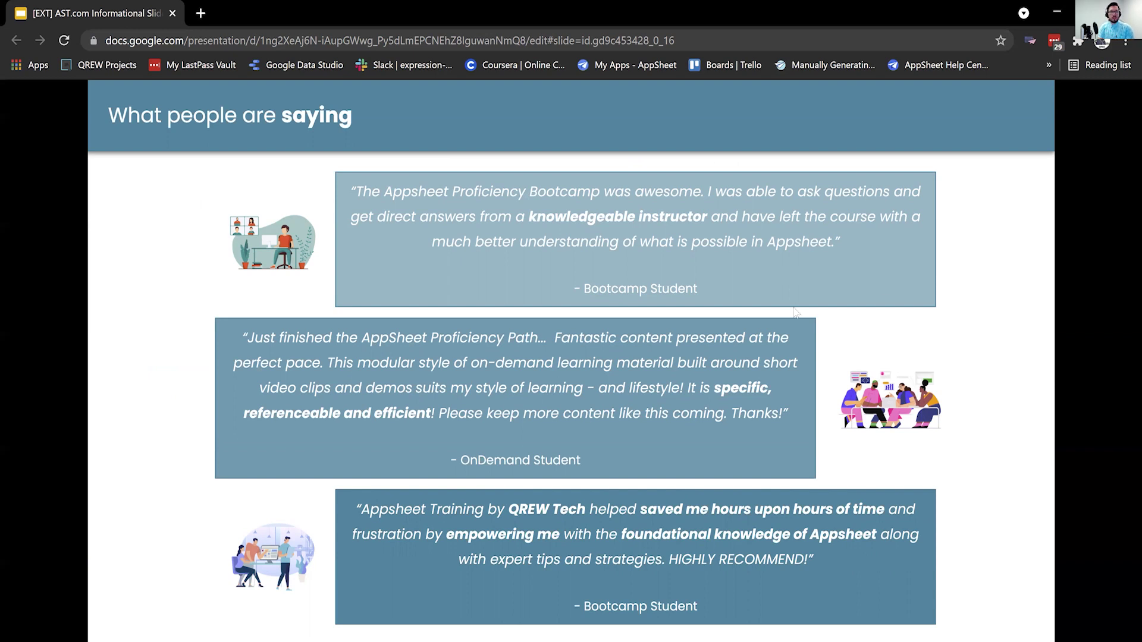
left_click(928, 355)
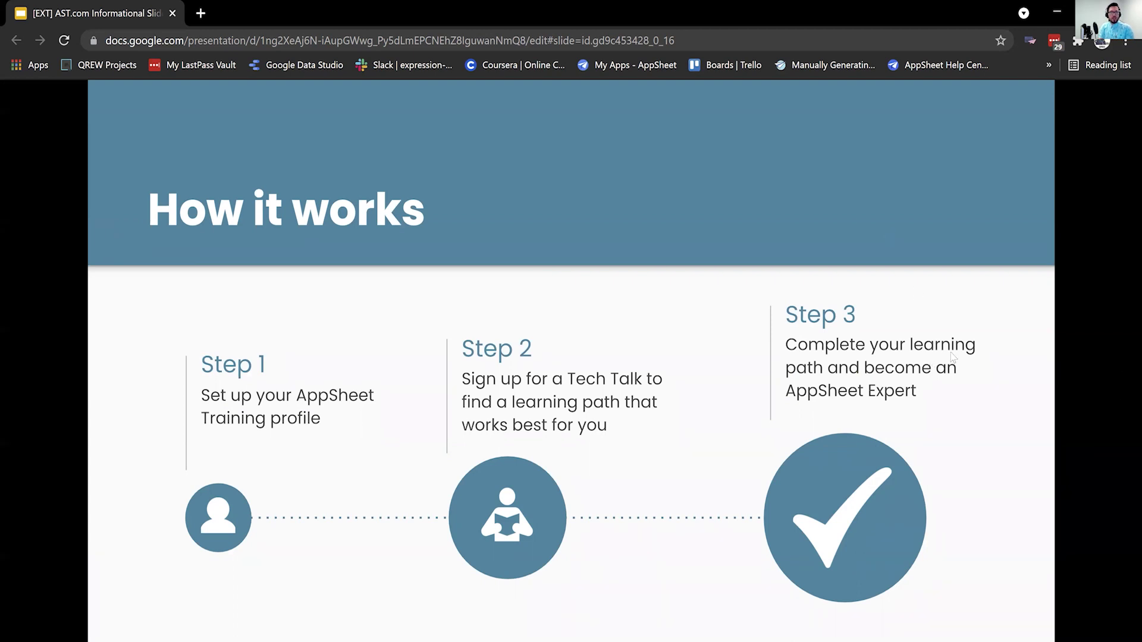
key("Right")
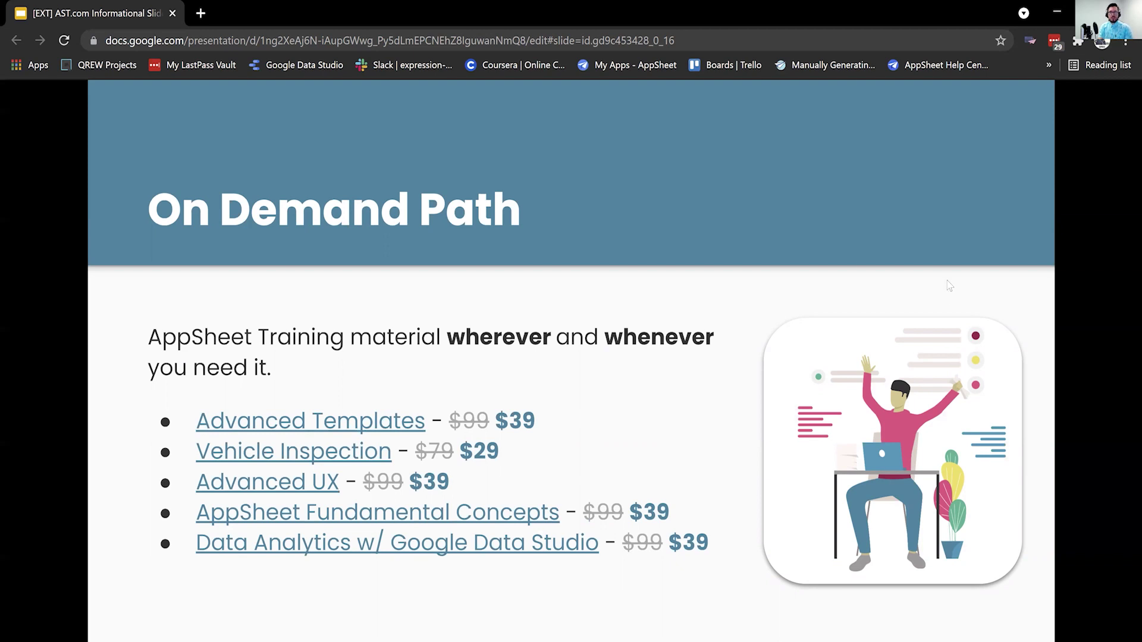
key("Right")
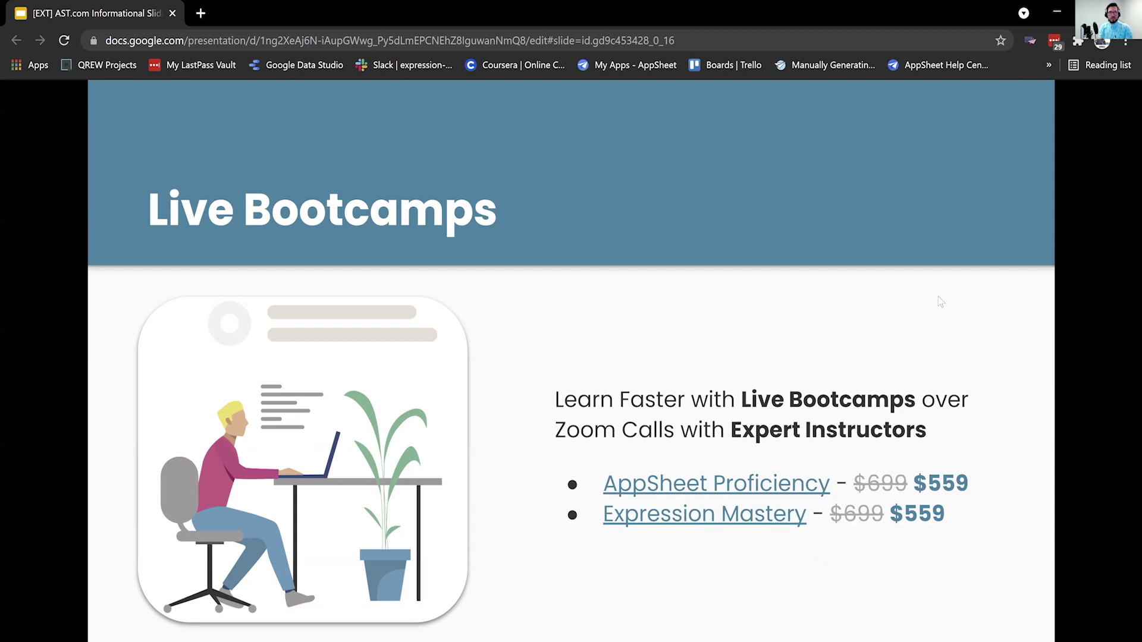
key("Right")
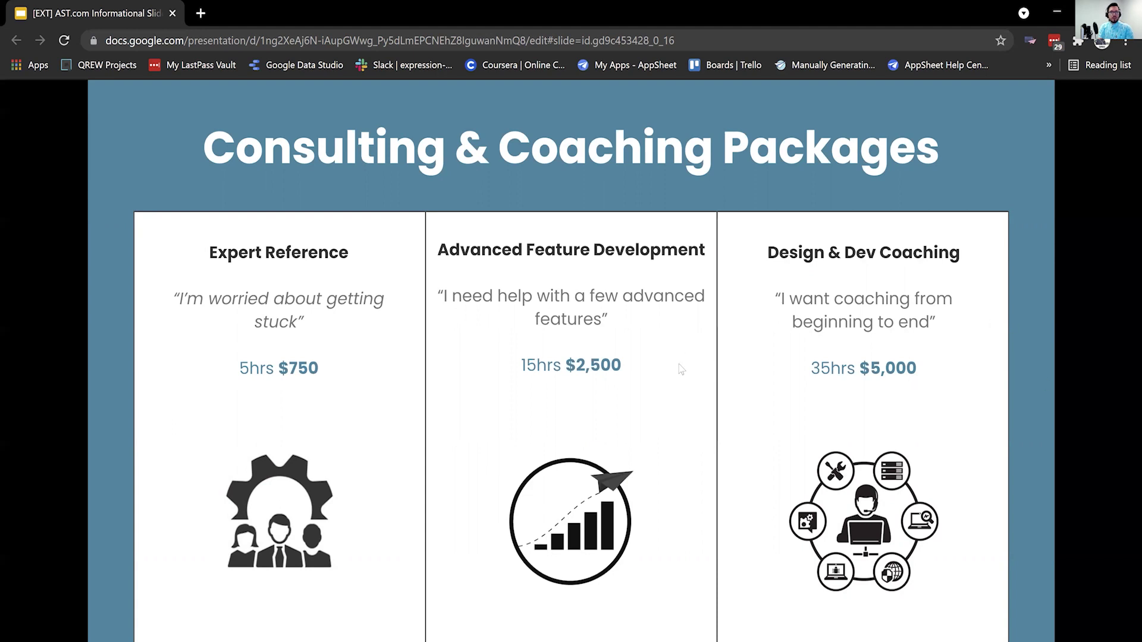
left_click(910, 424)
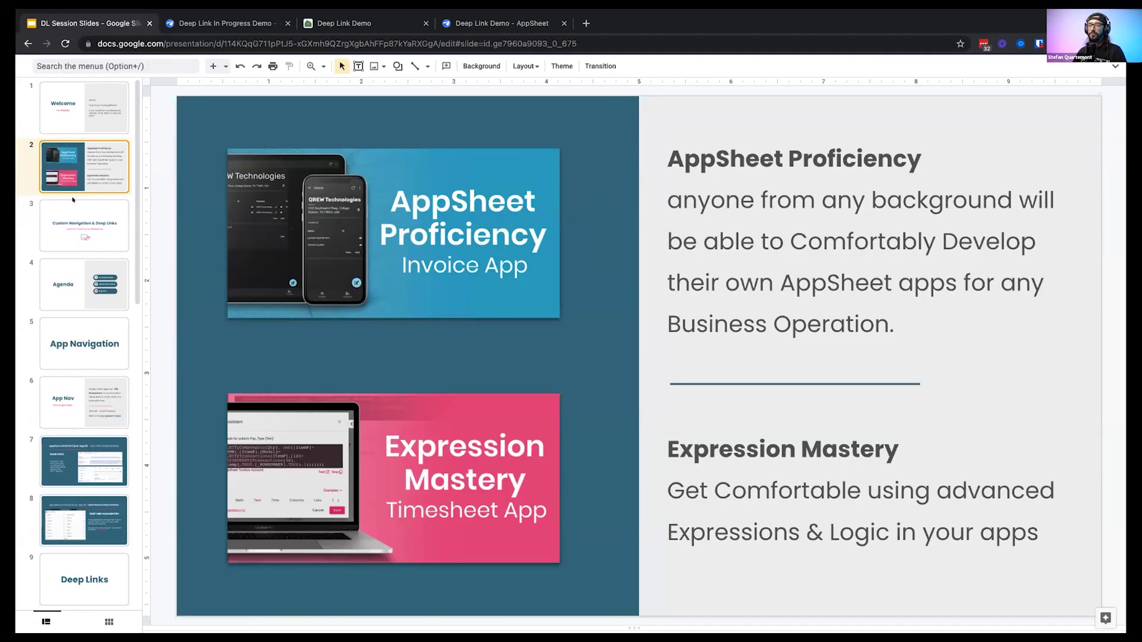
Show the Custom Navigation & Deep Links slide, then the Agenda slide
left_click(73, 218)
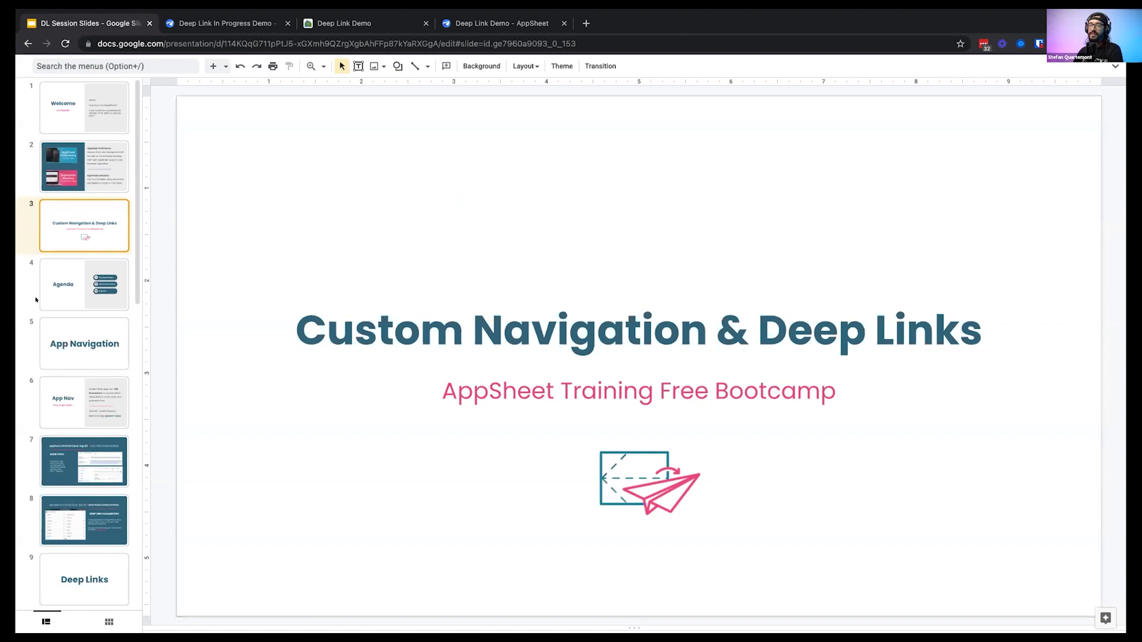
left_click(65, 299)
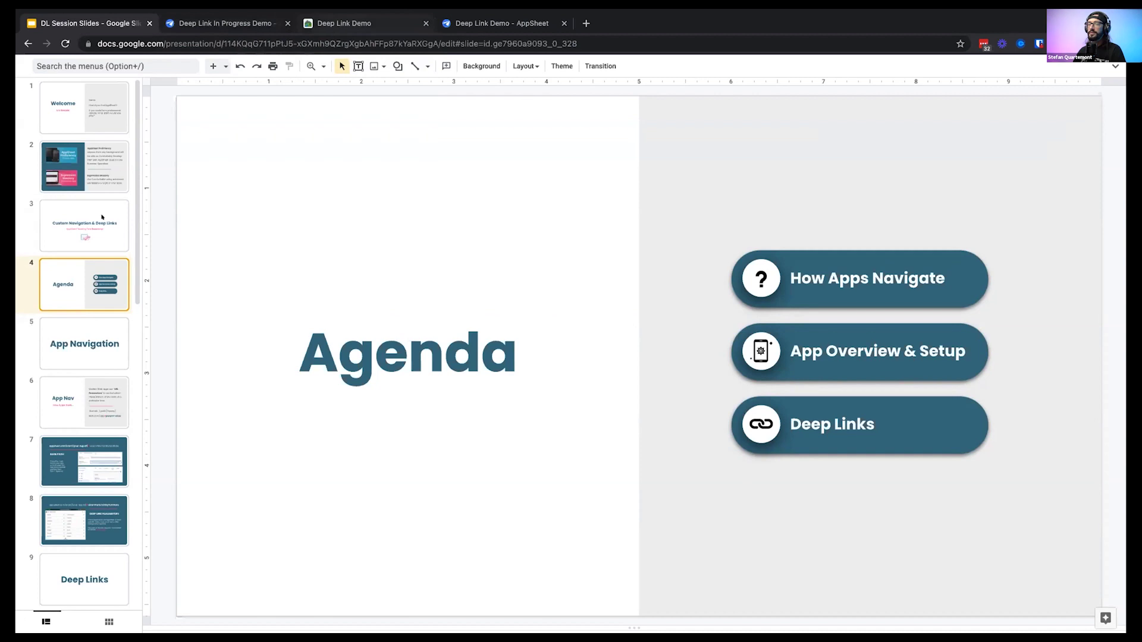
Switch to the Deep Link Demo app and return to its National Parks menu
key("ctrl+3")
left_click(559, 608)
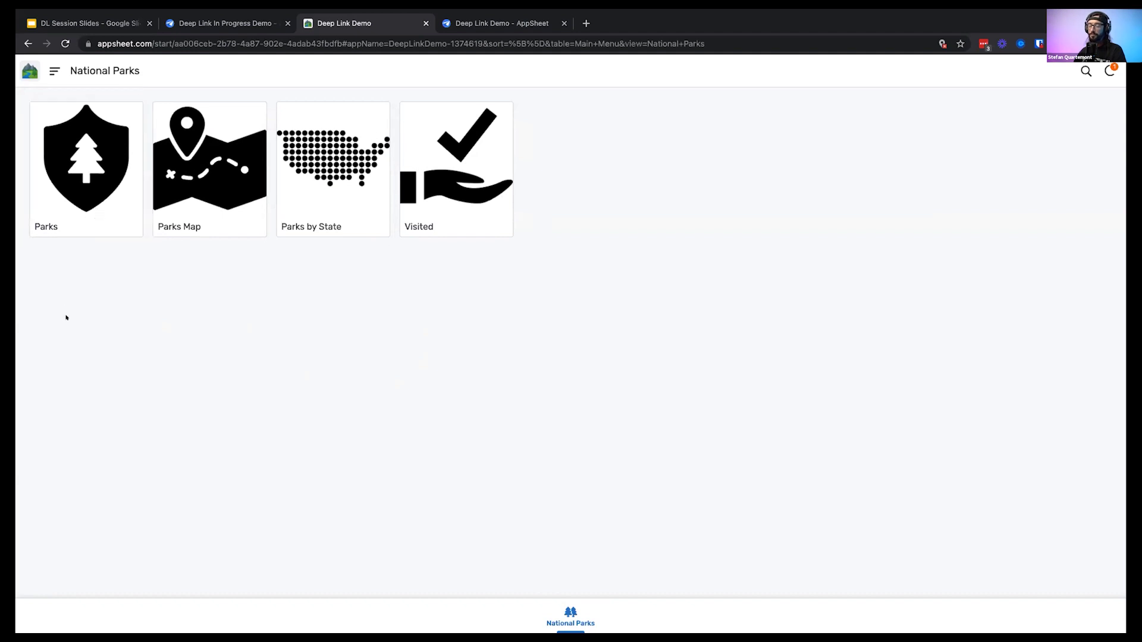
Browse the Parks list and open Yellowstone's details, highlighting its Related Notes (1) heading
left_click(84, 210)
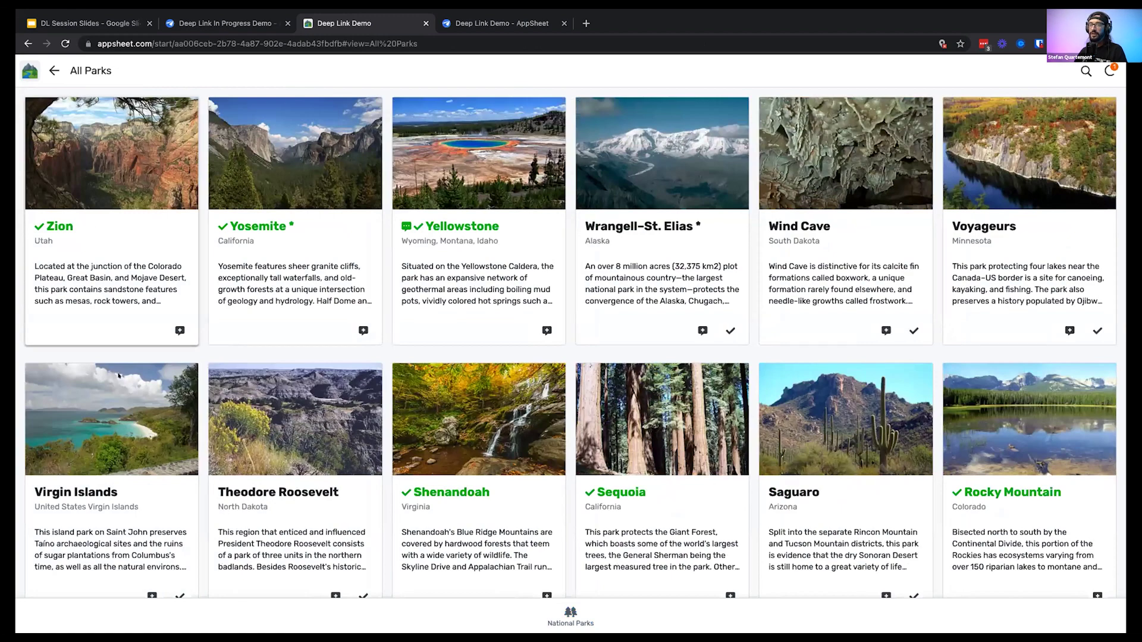
scroll(411, 438, "down", 3)
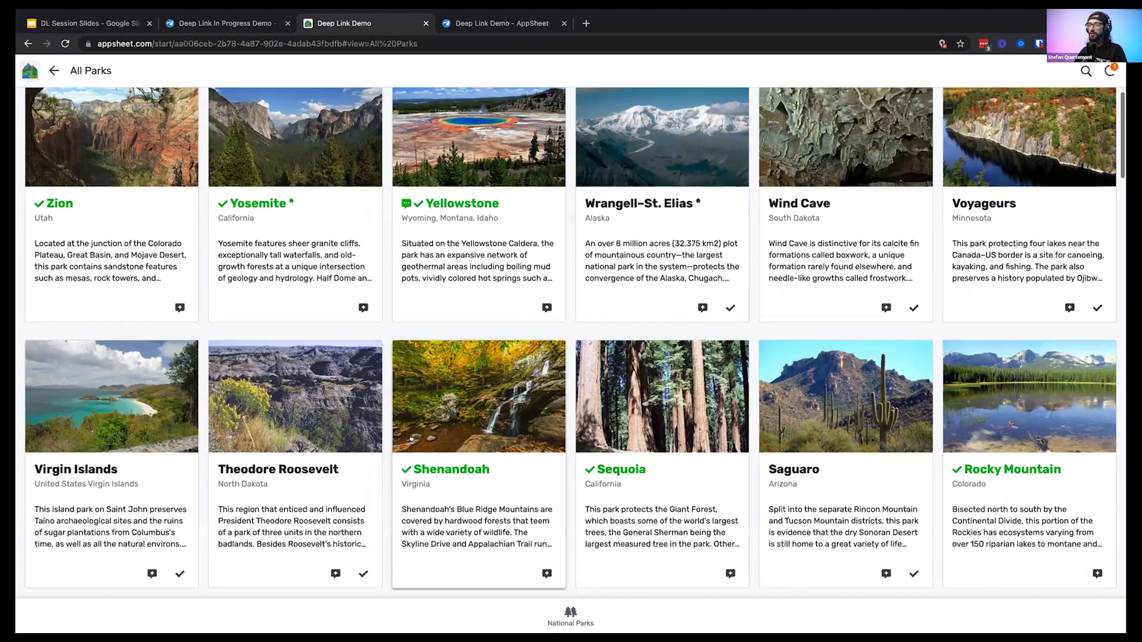
scroll(411, 438, "down", 10)
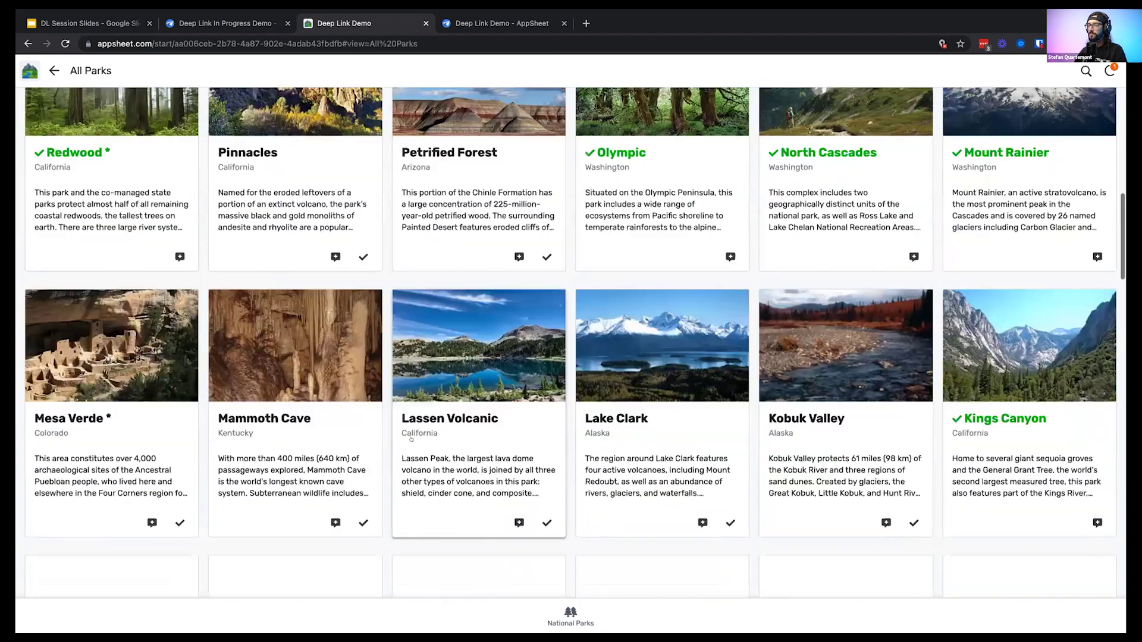
scroll(68, 226, "up", 6)
scroll(68, 227, "up", 6)
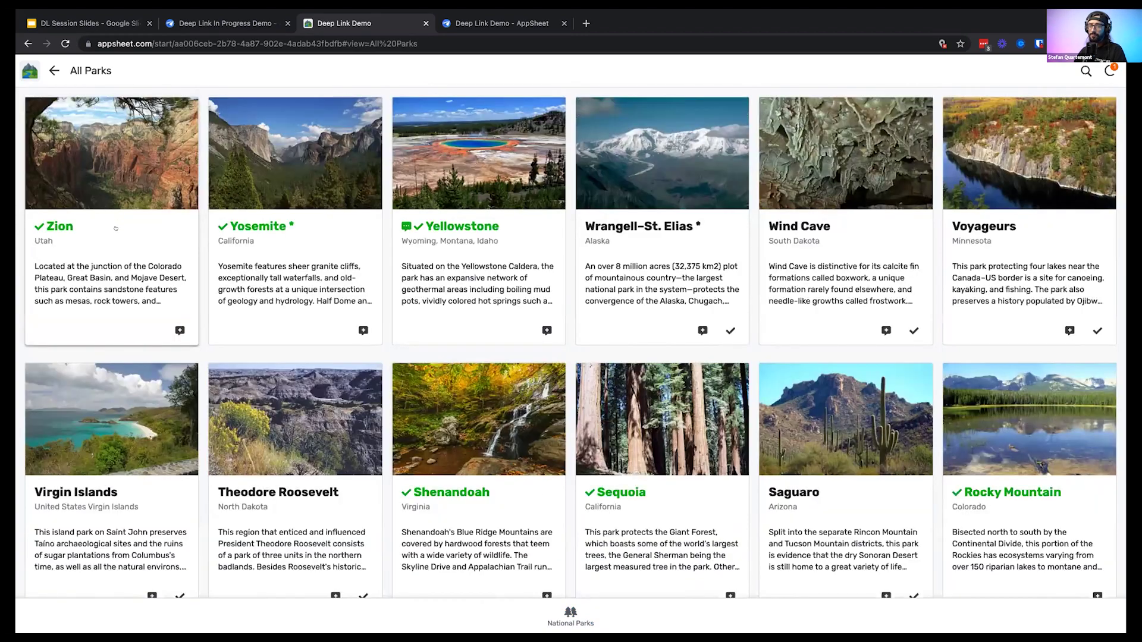
left_click(449, 237)
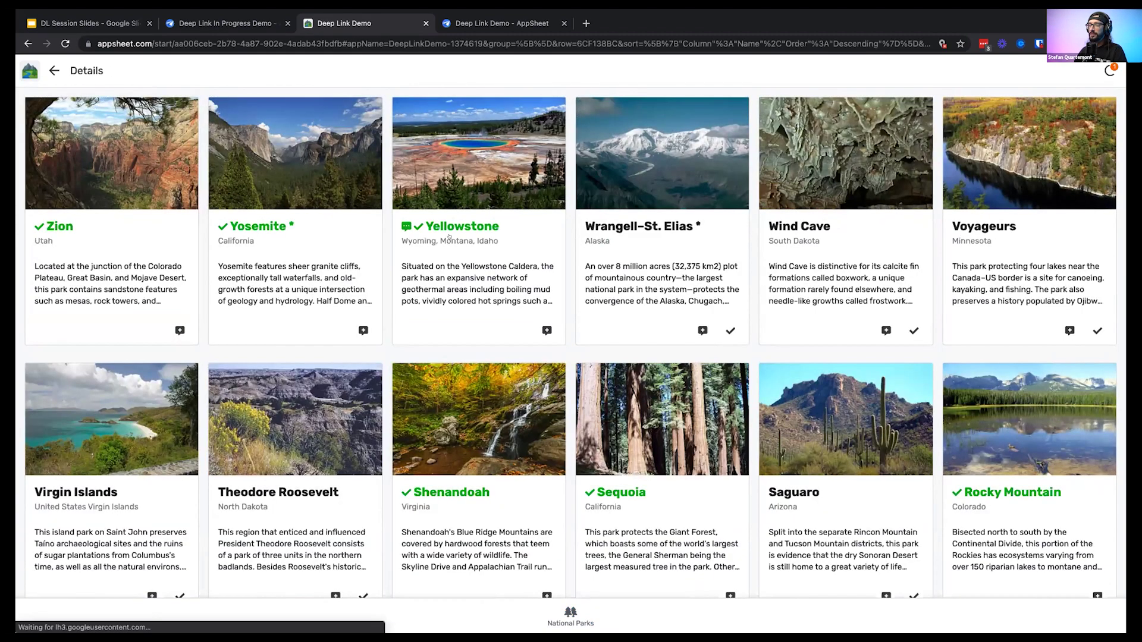
scroll(585, 428, "down", 7)
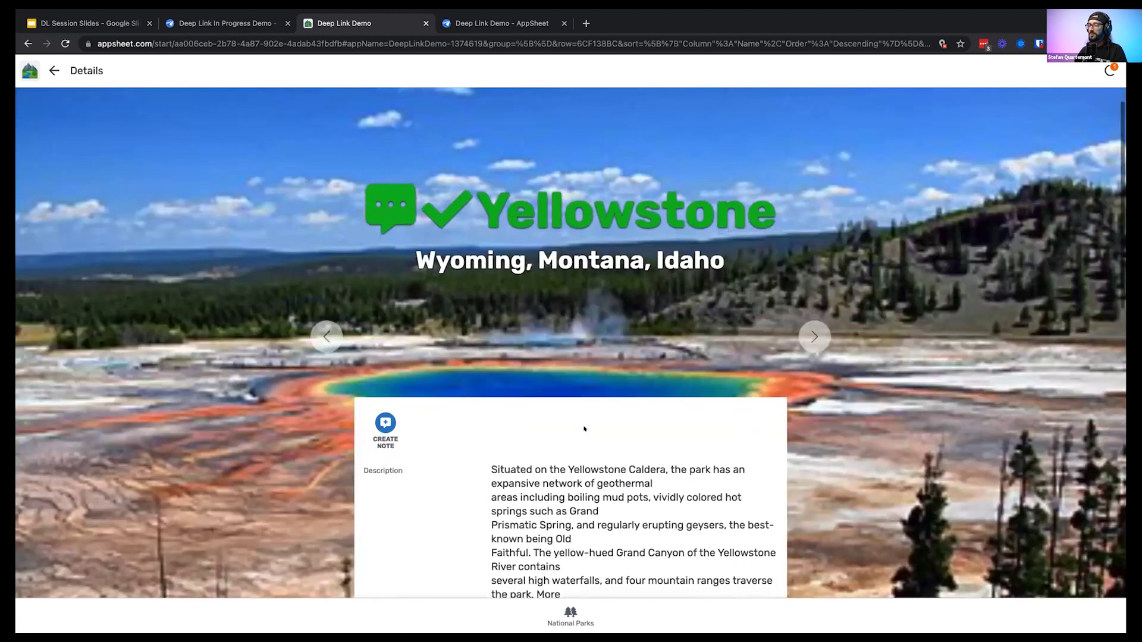
scroll(584, 428, "down", 4)
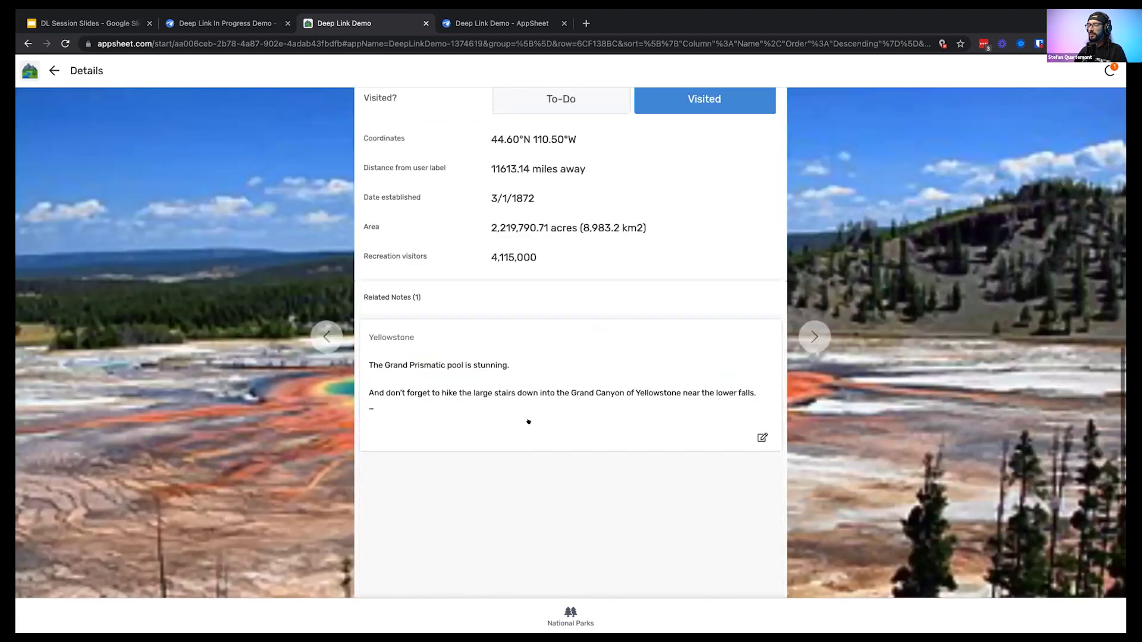
triple_click(408, 273)
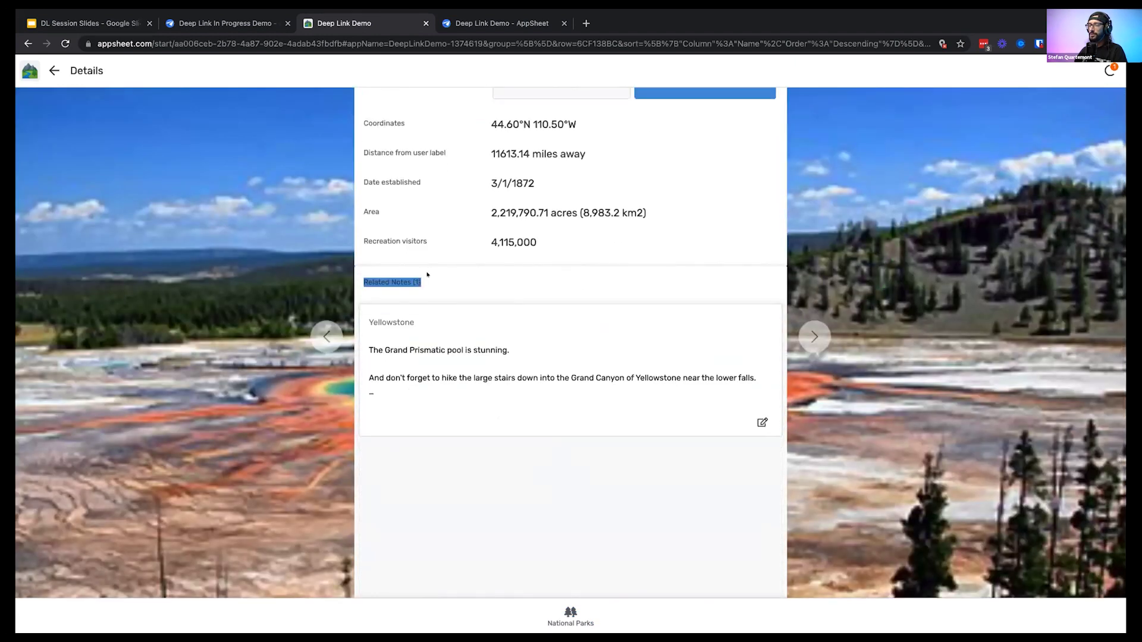
scroll(489, 291, "up", 11)
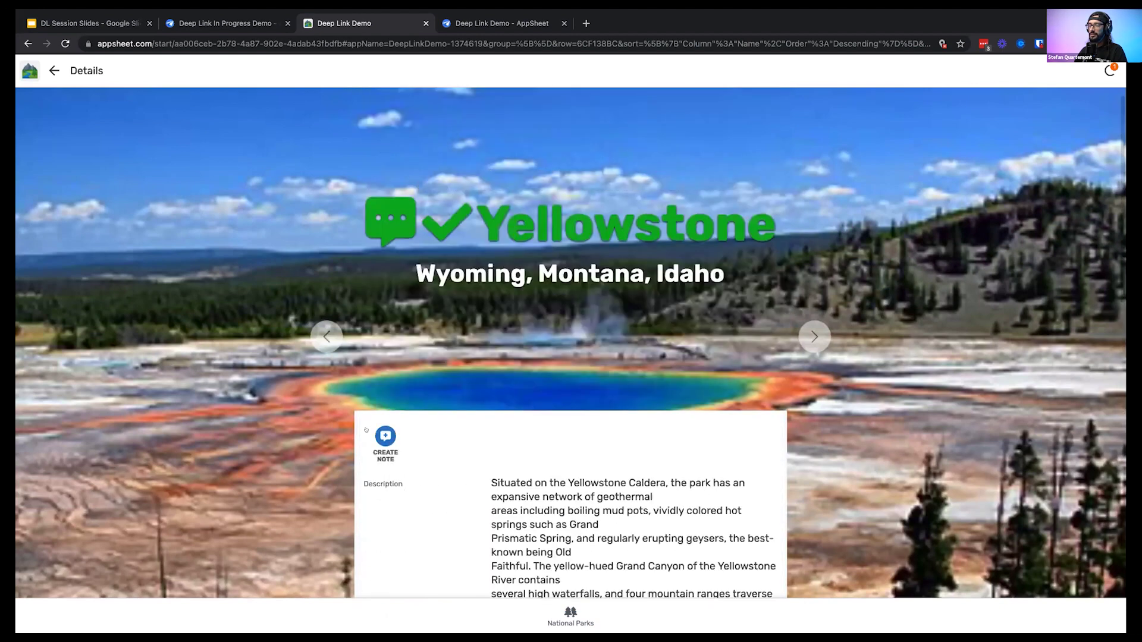
Add and save the prefilled "I'm a Note!!" note for Yellowstone, then go back
left_click(384, 436)
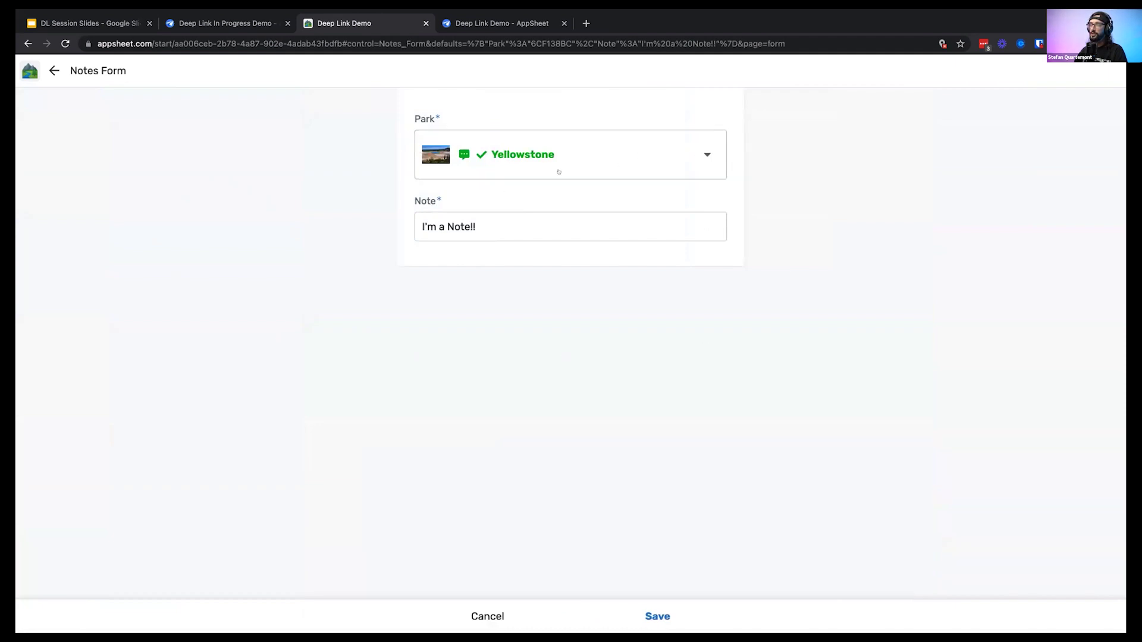
left_click_drag(464, 225, 447, 226)
left_click(657, 616)
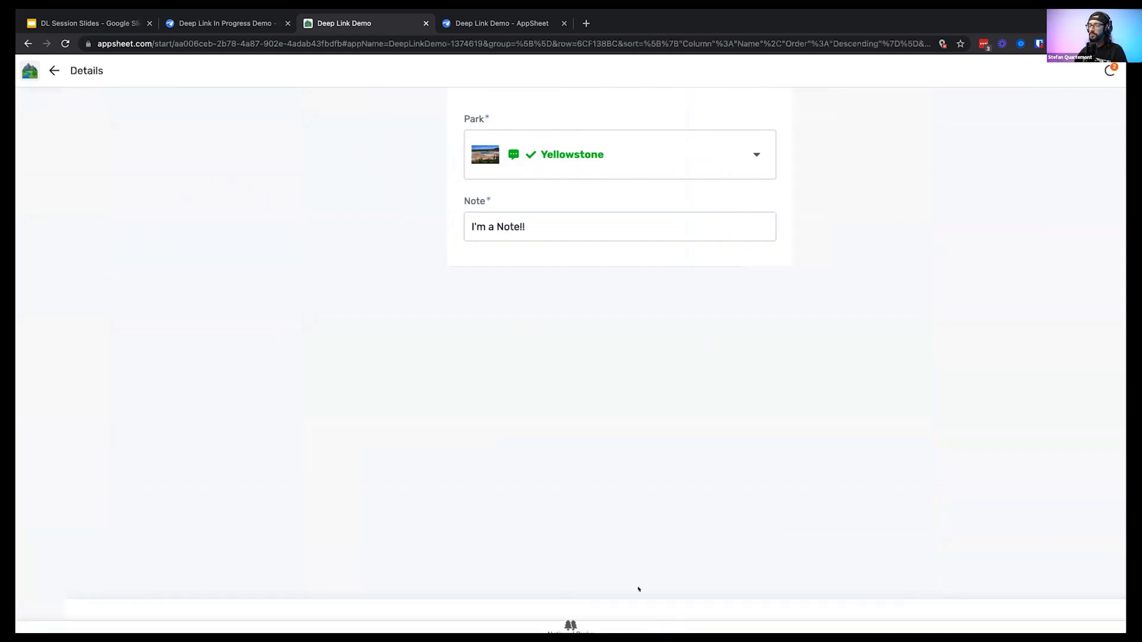
scroll(510, 455, "down", 10)
scroll(510, 455, "down", 2)
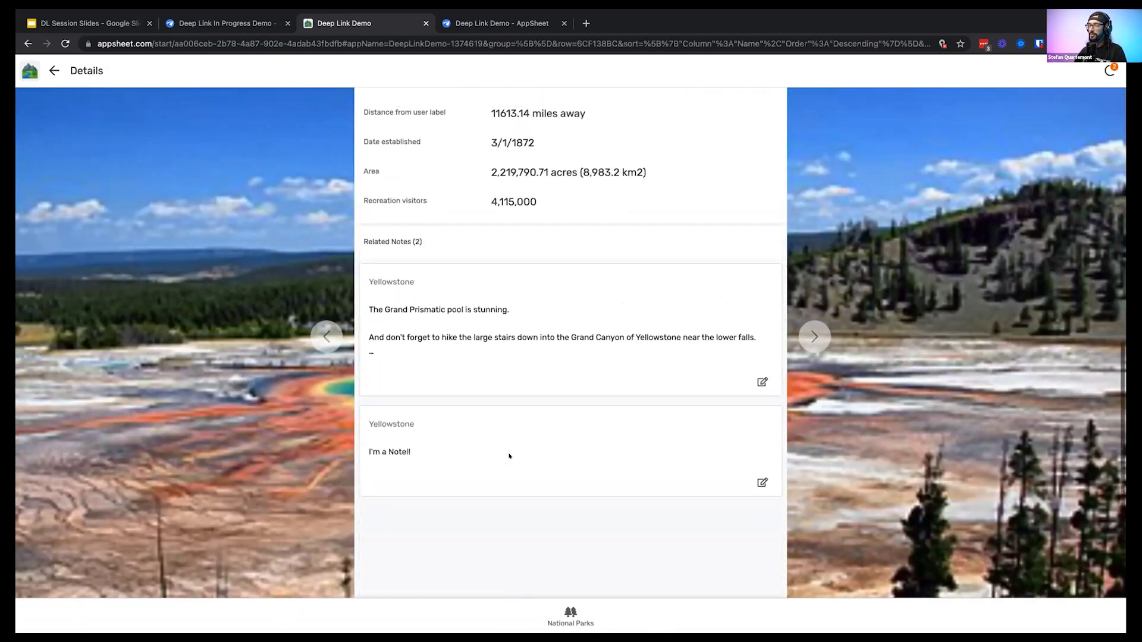
left_click(54, 70)
View the Parks Map, then the Utah parks in Parks by State
left_click(53, 70)
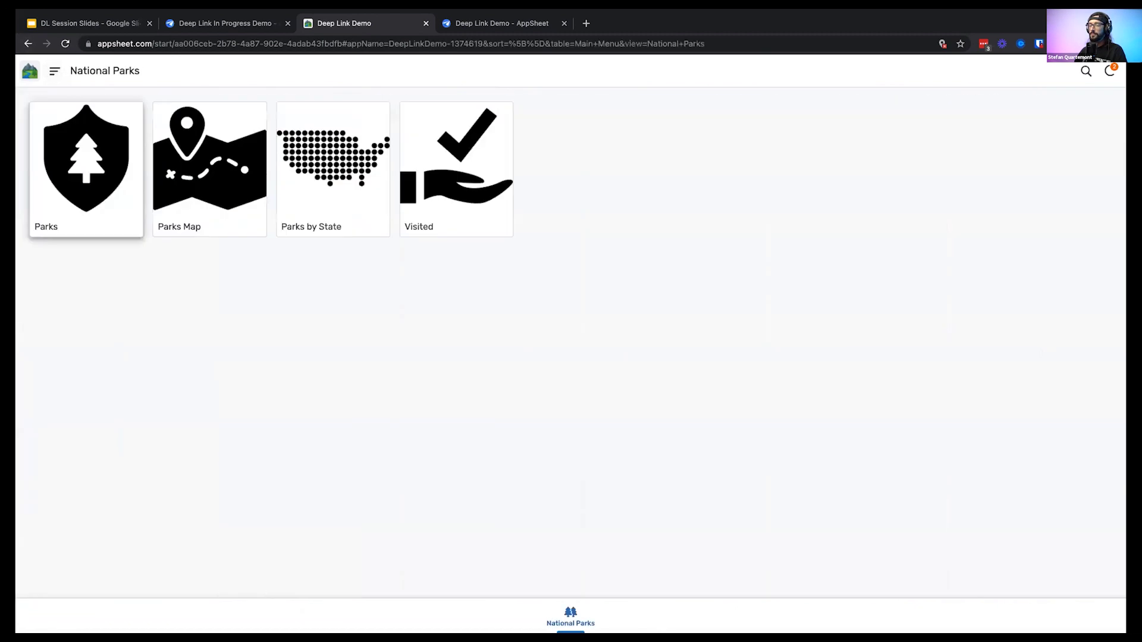
left_click(229, 179)
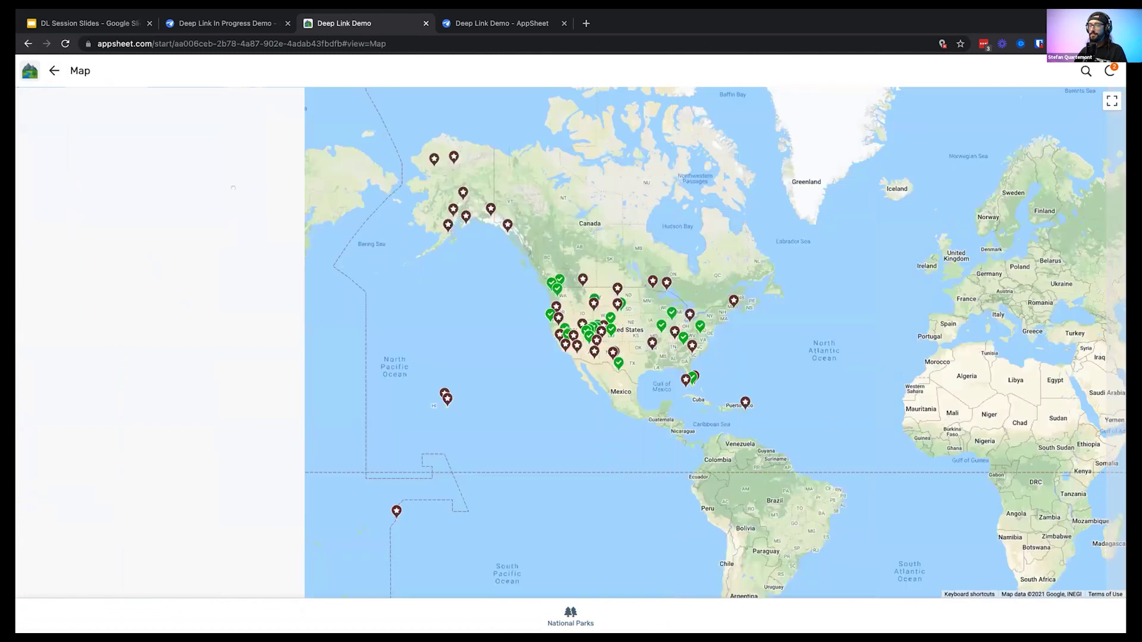
left_click(553, 609)
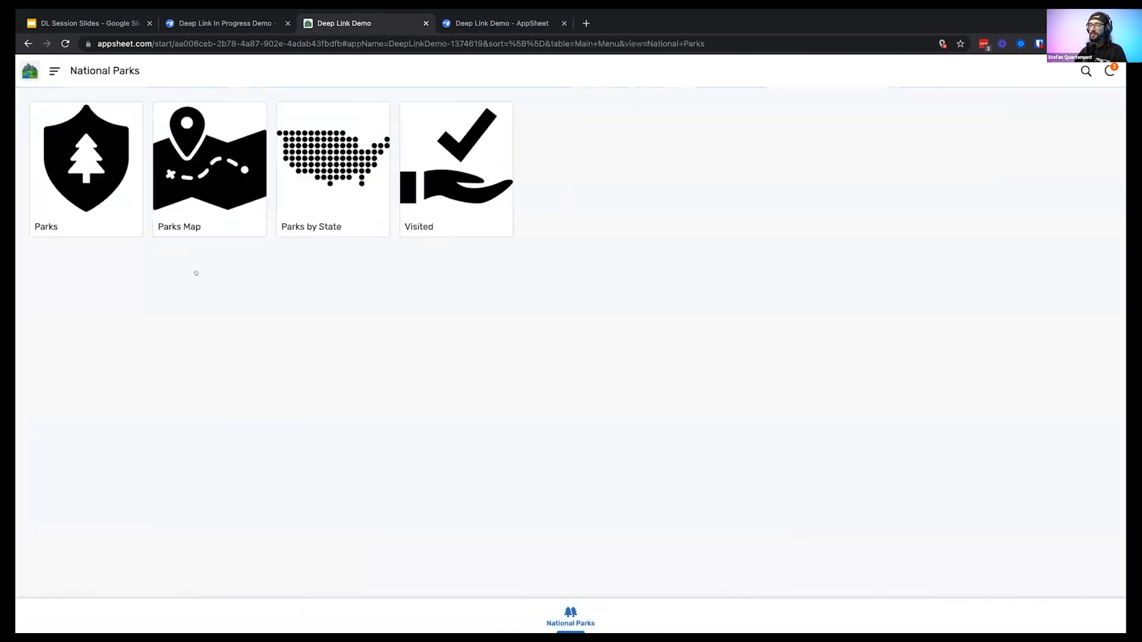
left_click(338, 182)
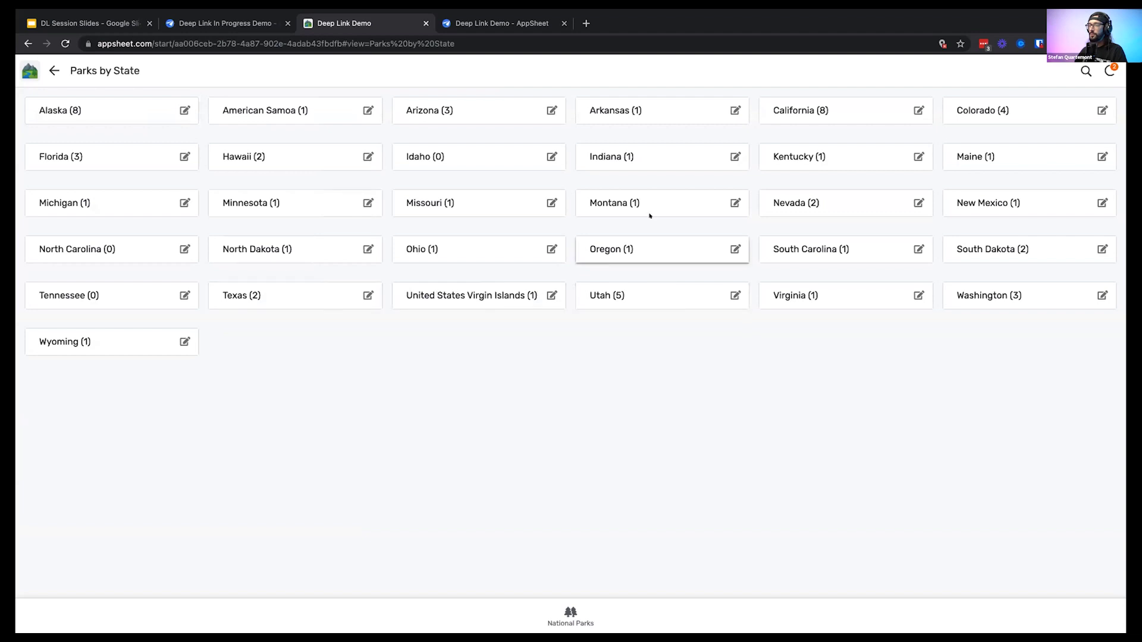
left_click(615, 296)
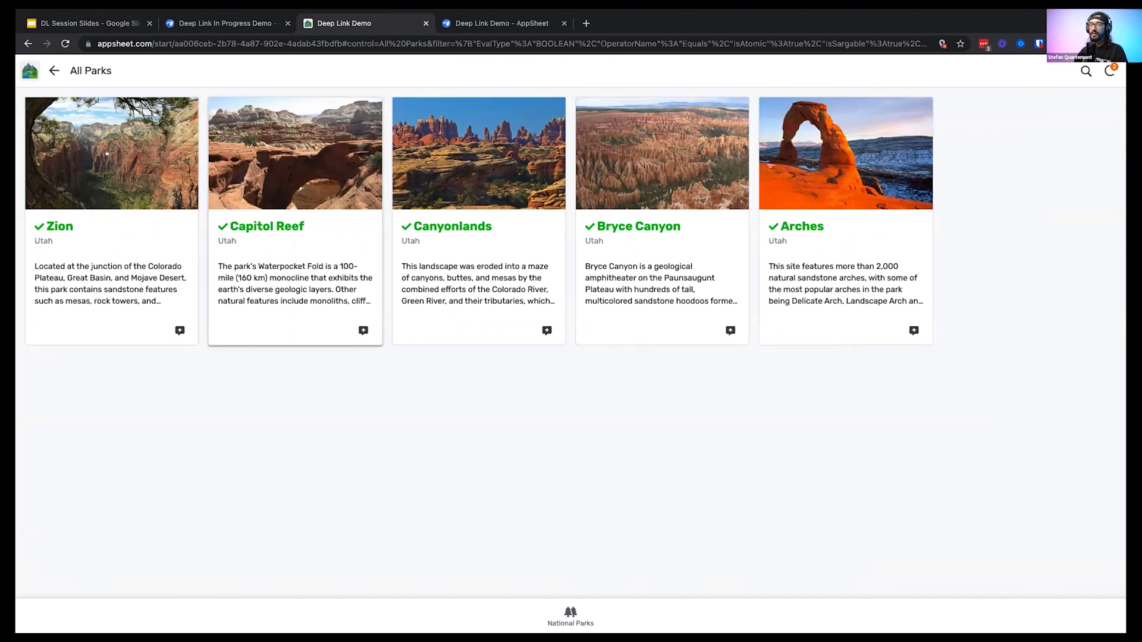
left_click(53, 70)
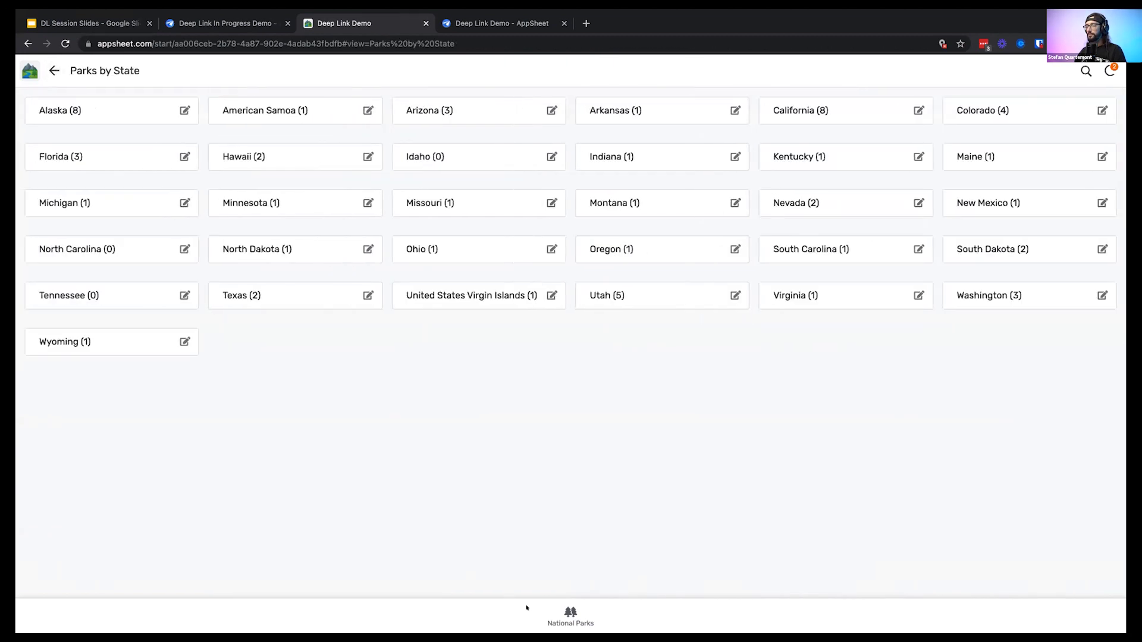
left_click(570, 617)
Check the Visited parks list, then switch back to the DL Session Slides deck
left_click(445, 134)
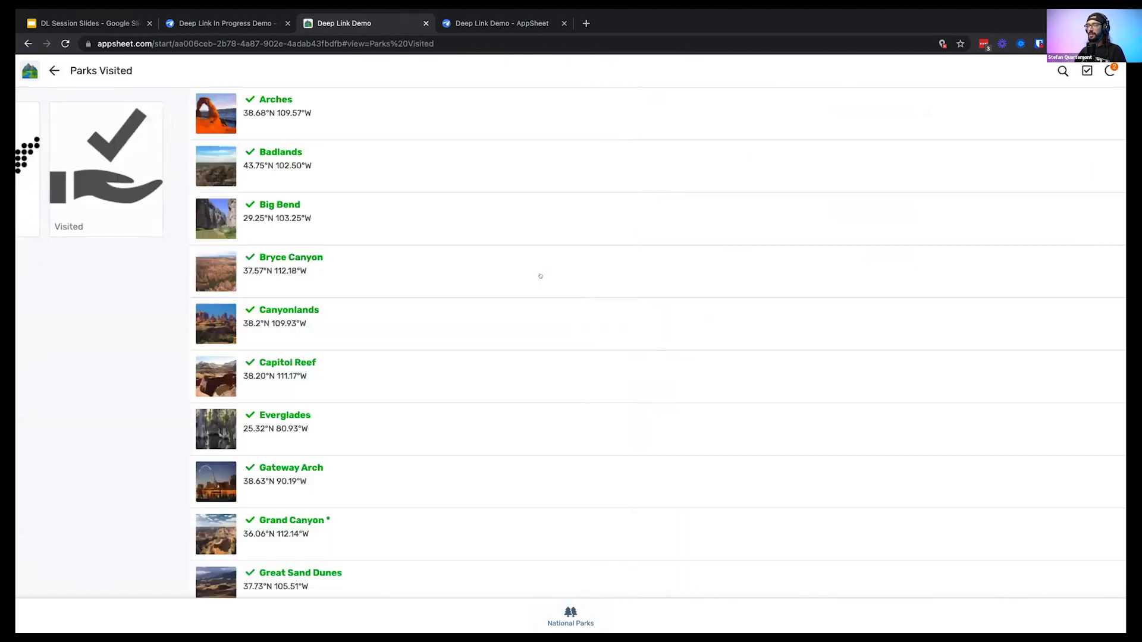
scroll(421, 429, "down", 10)
scroll(420, 430, "up", 10)
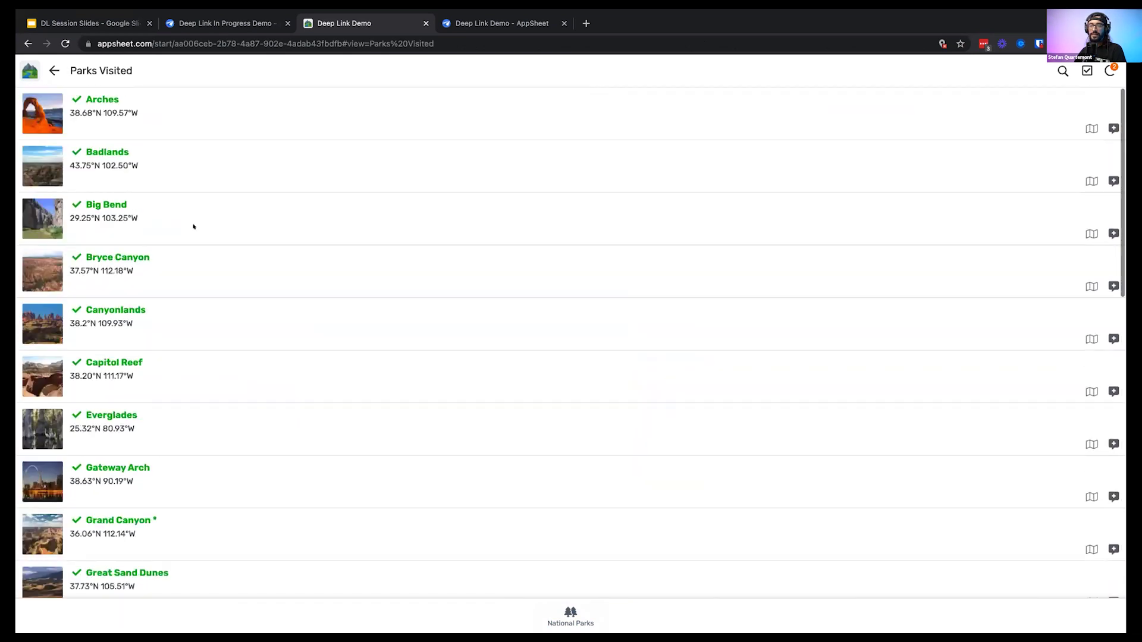
left_click(52, 70)
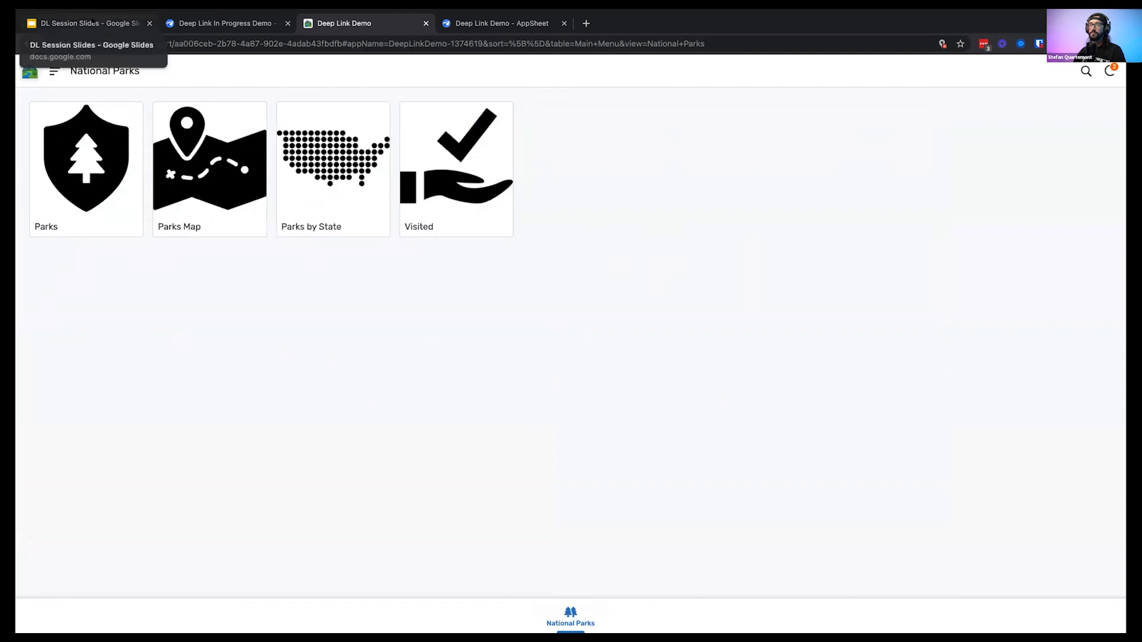
left_click(94, 22)
Show slide 5, App Navigation, then slide 6, App Nav
left_click(67, 356)
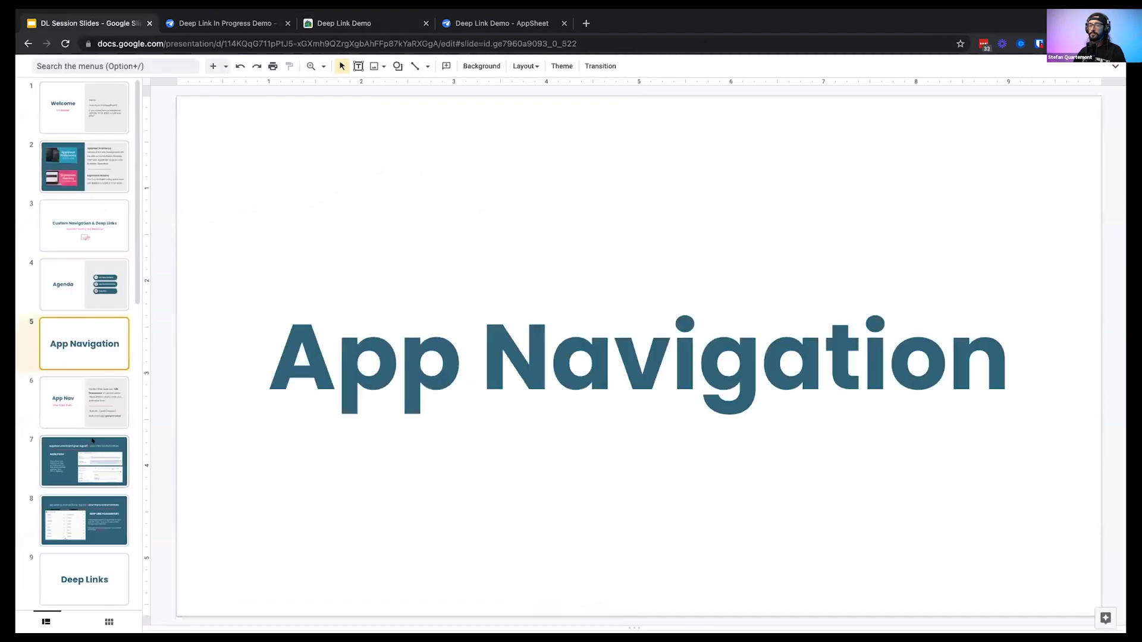
left_click(84, 386)
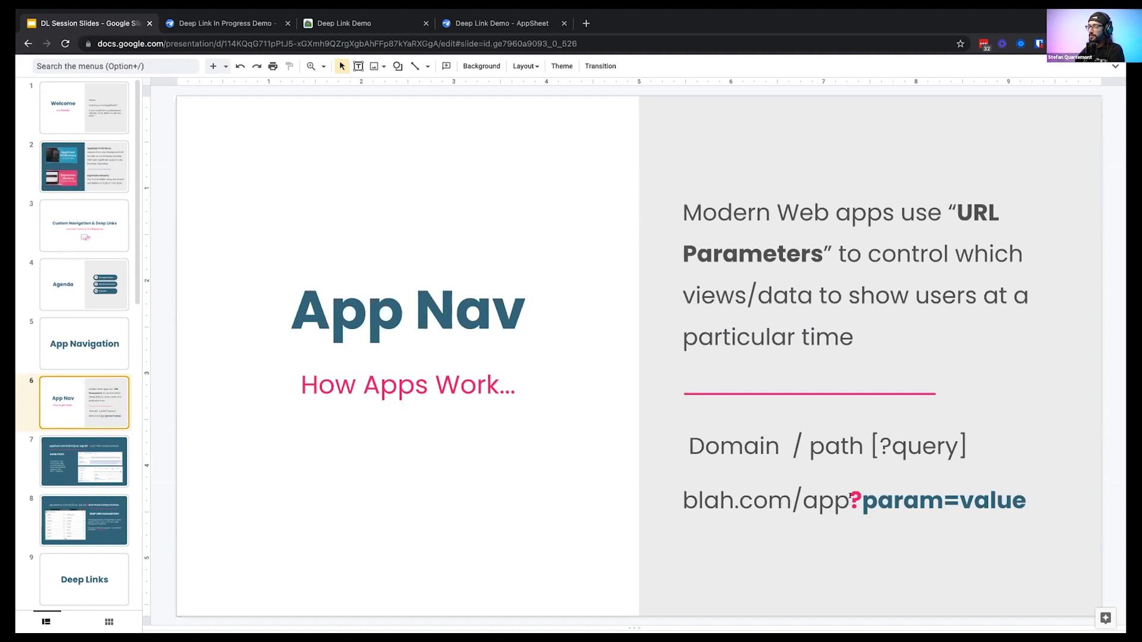
Highlight ?param=value, Domain, /, path and [?query] in the URL pattern
left_click_drag(848, 502, 1018, 497)
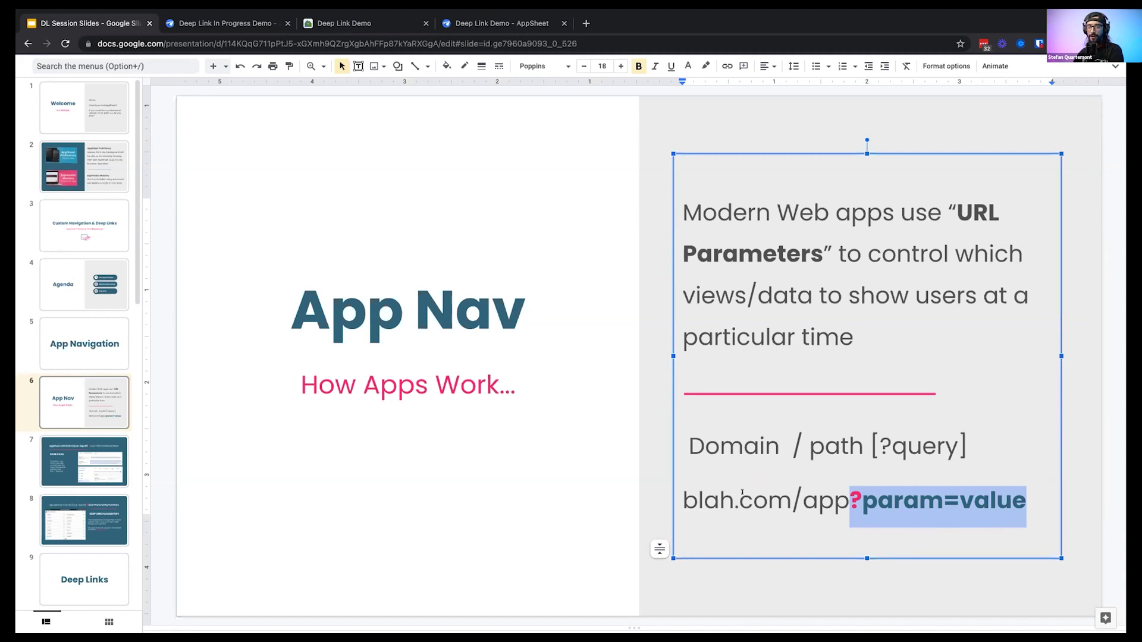
double_click(709, 440)
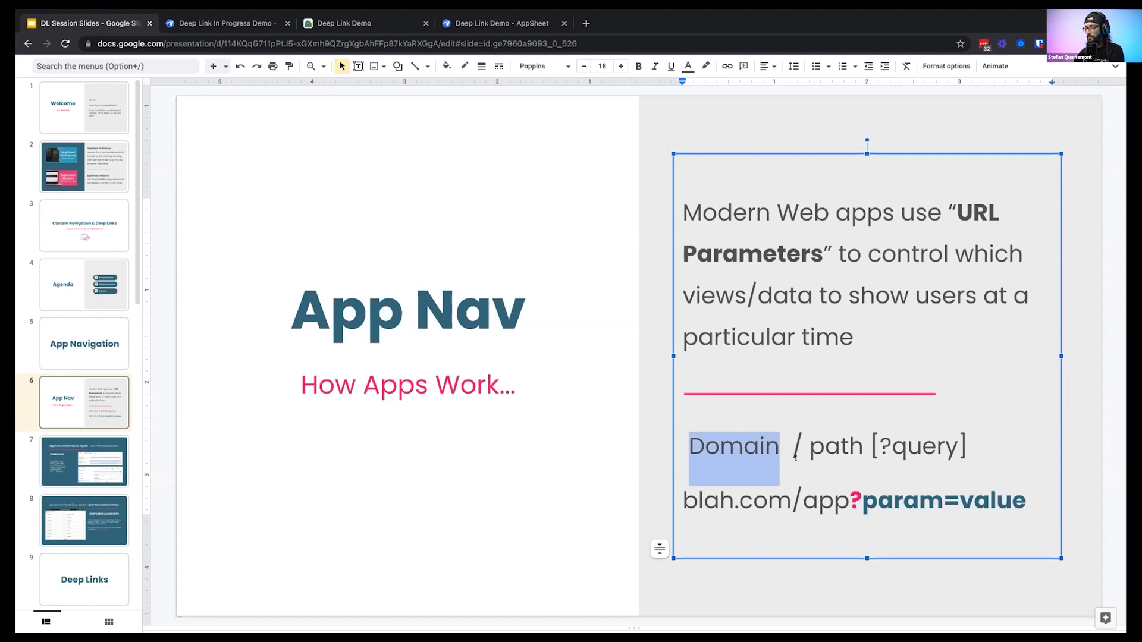
double_click(799, 439)
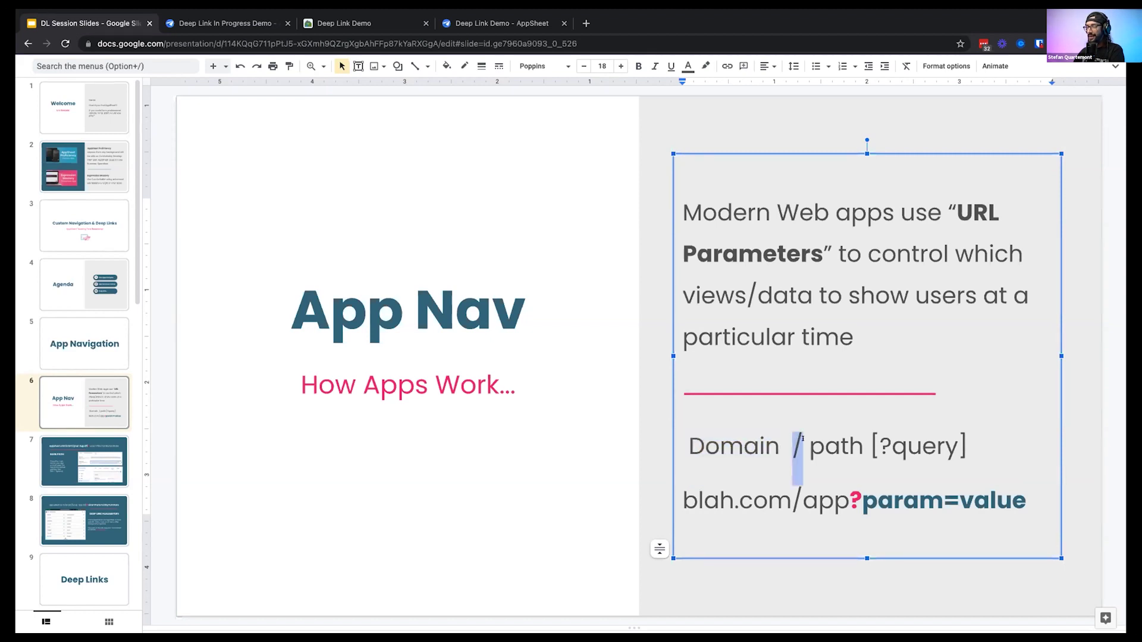
left_click_drag(810, 445, 859, 447)
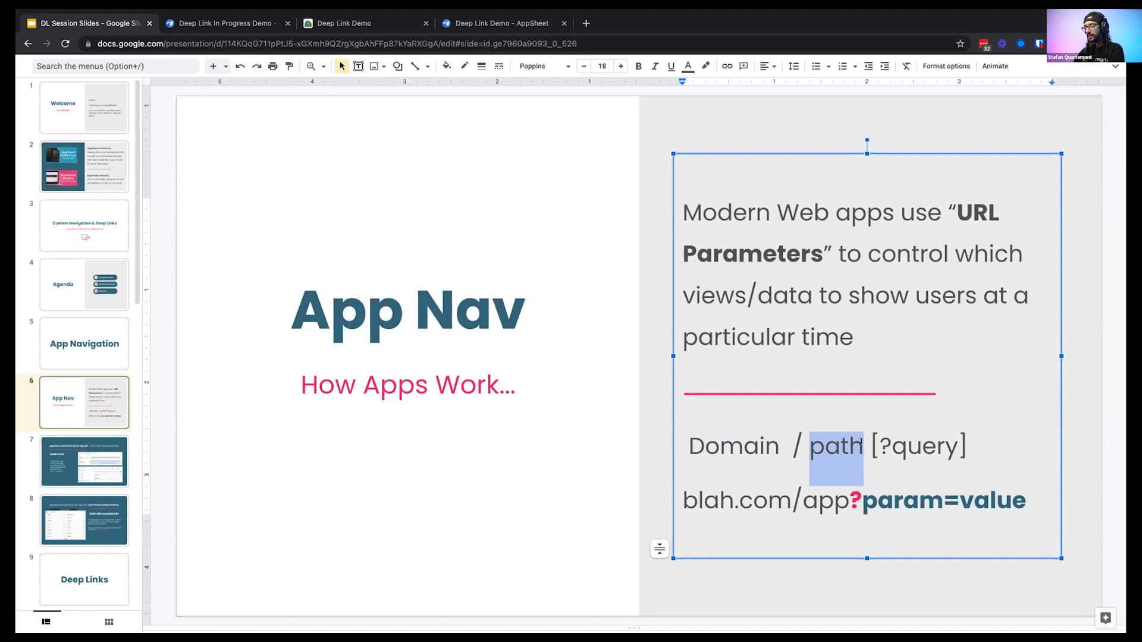
left_click_drag(869, 446, 961, 448)
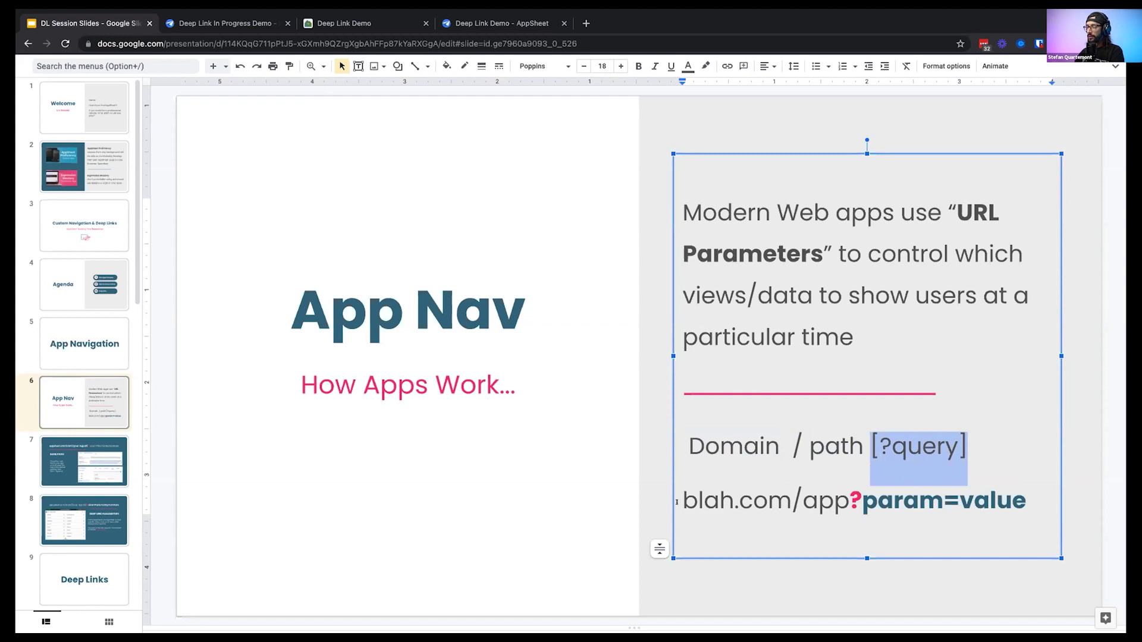
Highlight blah.com, param and value in the example URL, then move to the BASE PATH slide
left_click_drag(680, 503, 862, 500)
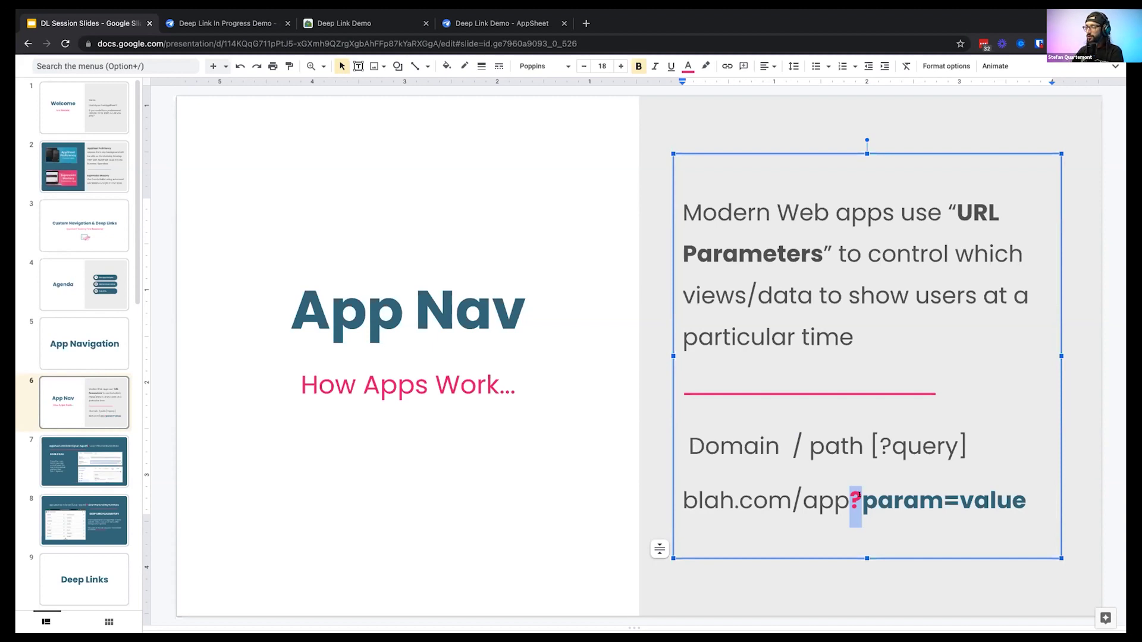
left_click_drag(862, 499, 1018, 502)
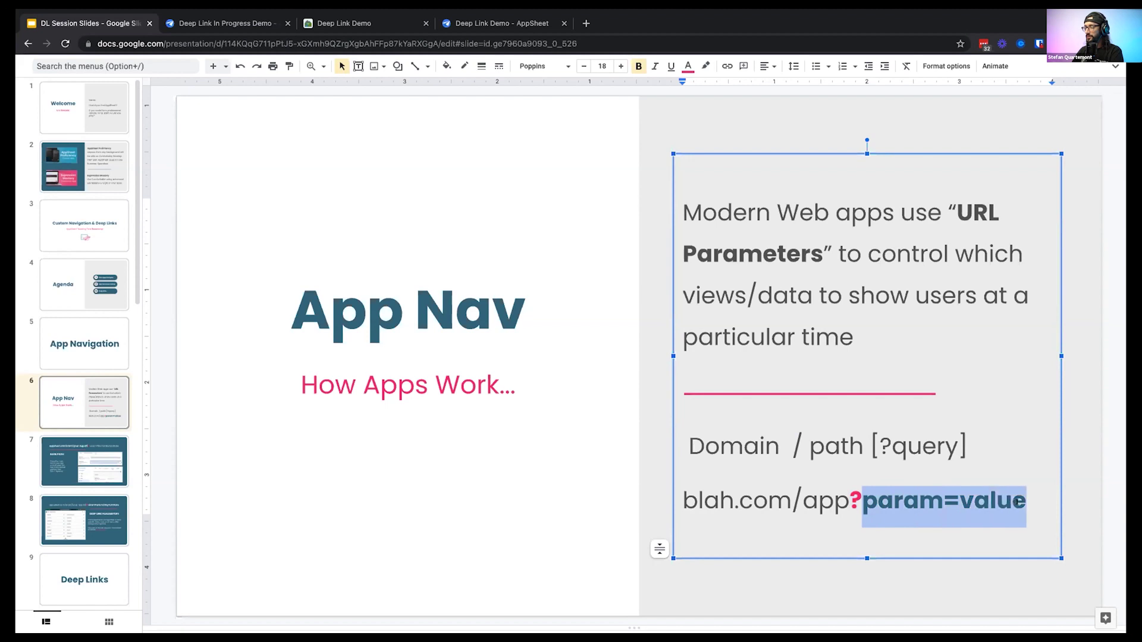
double_click(904, 499)
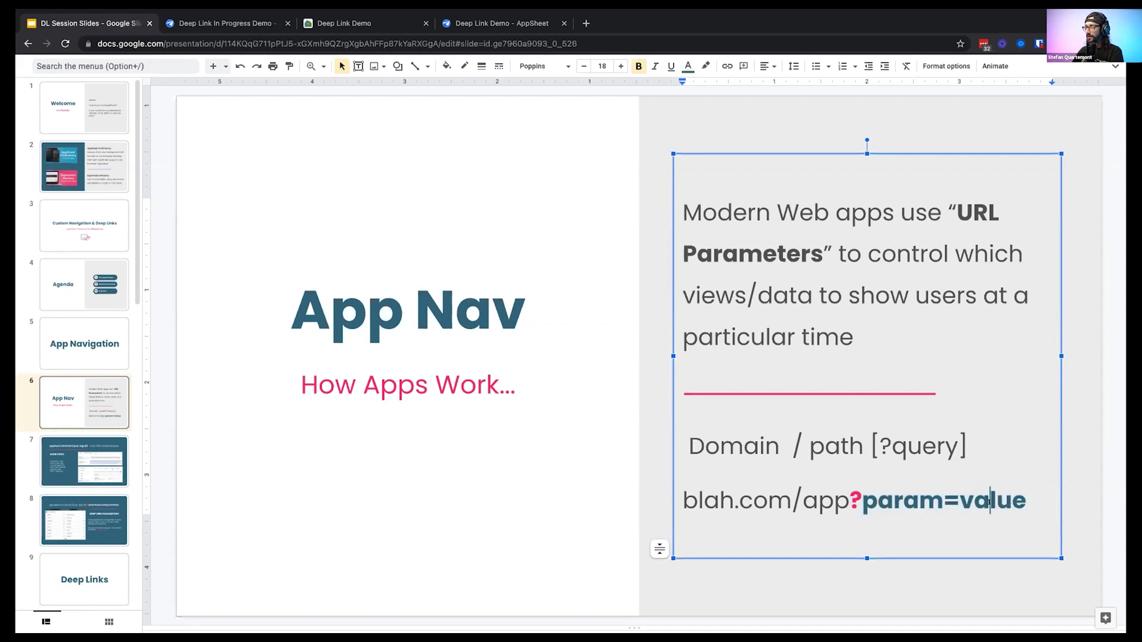
double_click(982, 502)
double_click(897, 501)
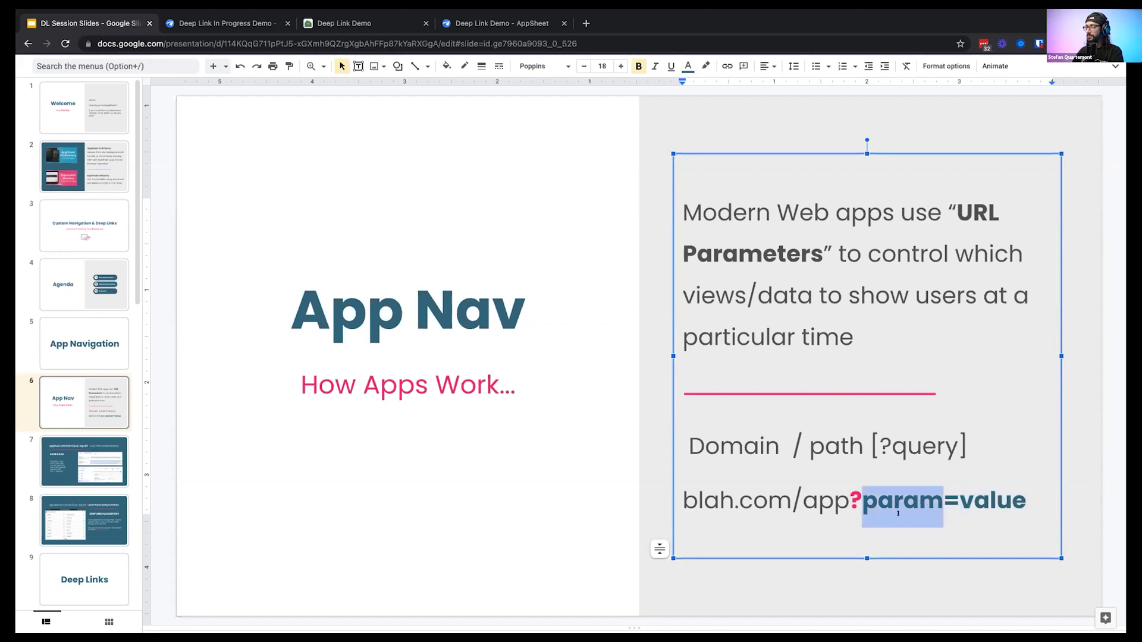
left_click(102, 458)
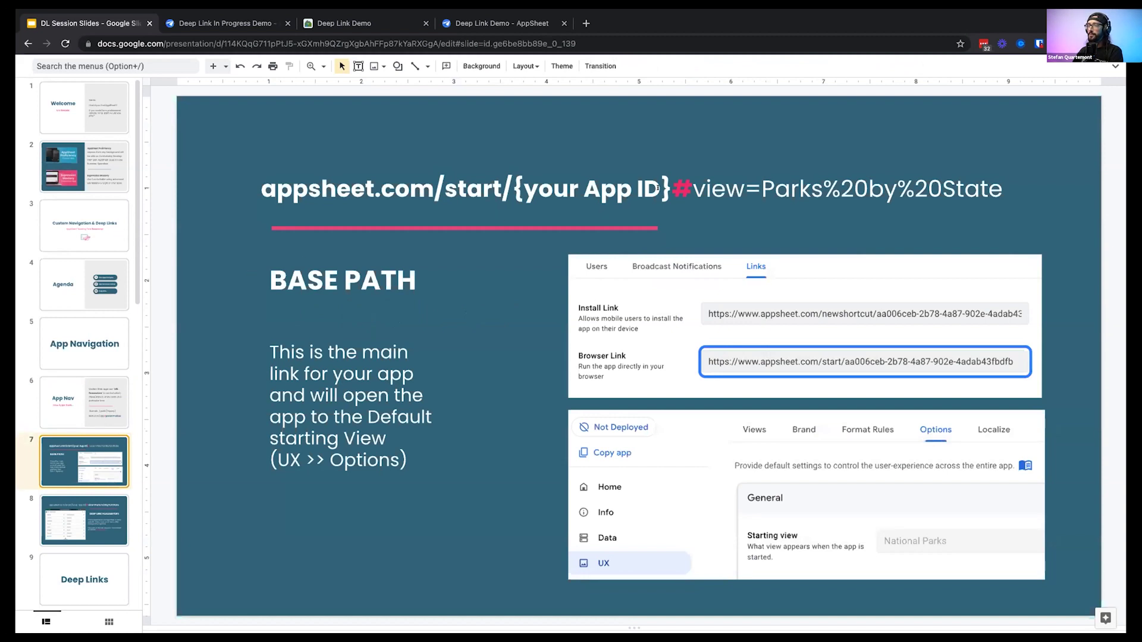
left_click(665, 187)
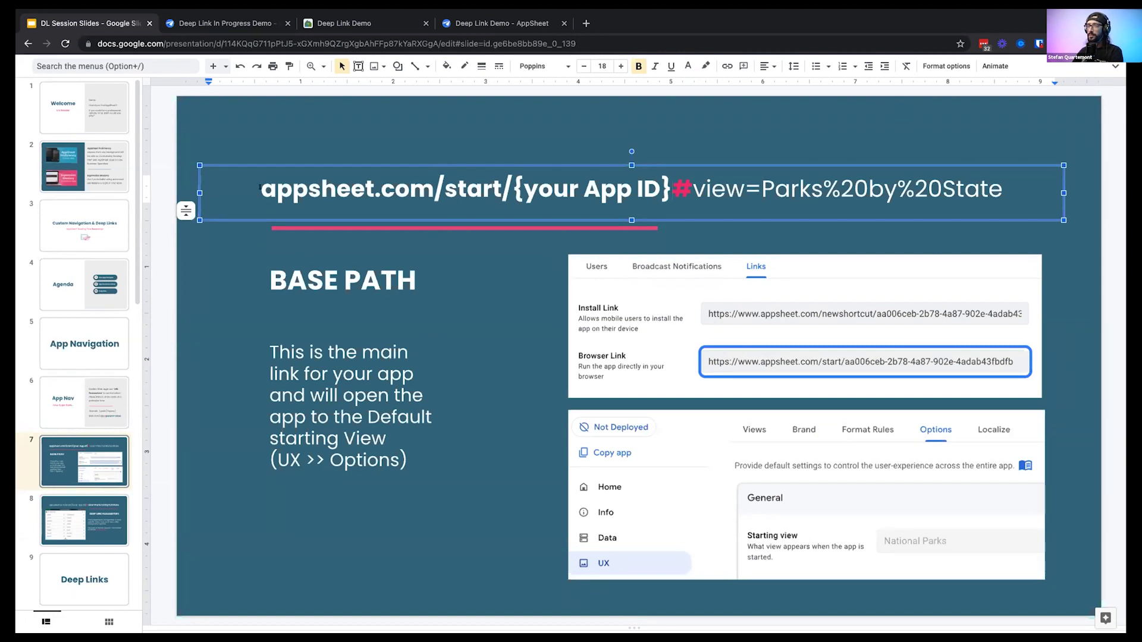
left_click_drag(262, 190, 666, 189)
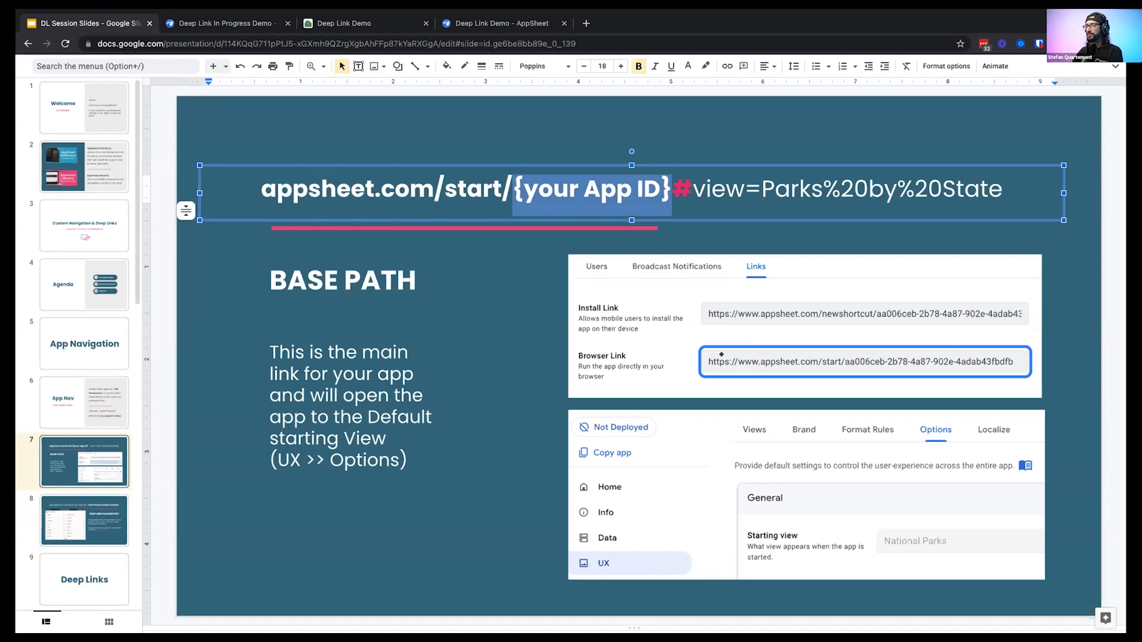
left_click(667, 328)
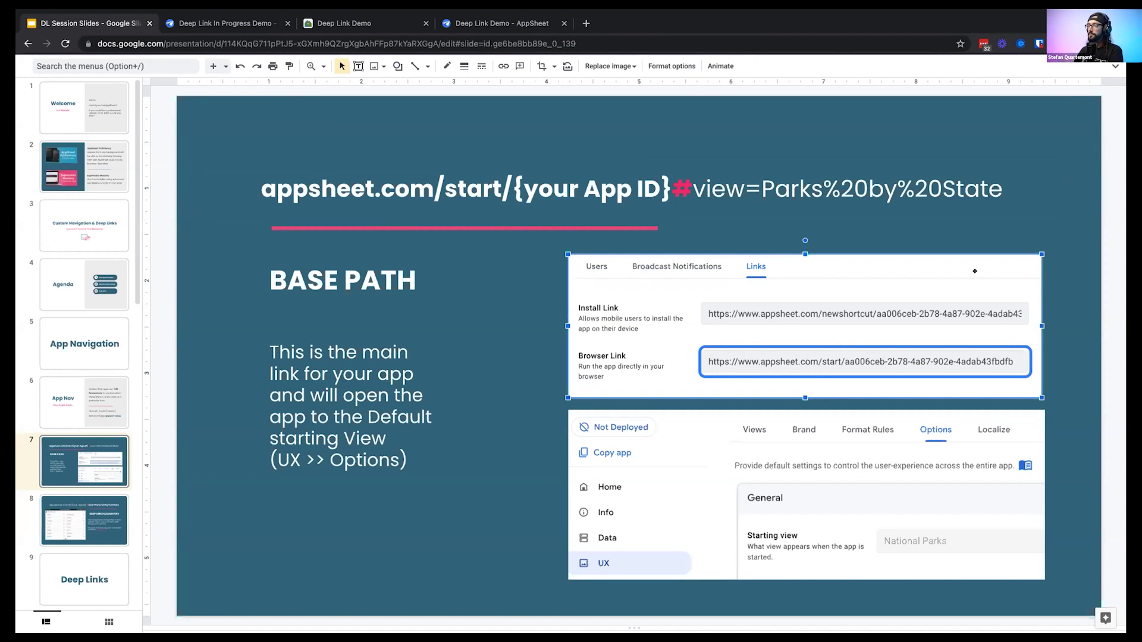
left_click(675, 181)
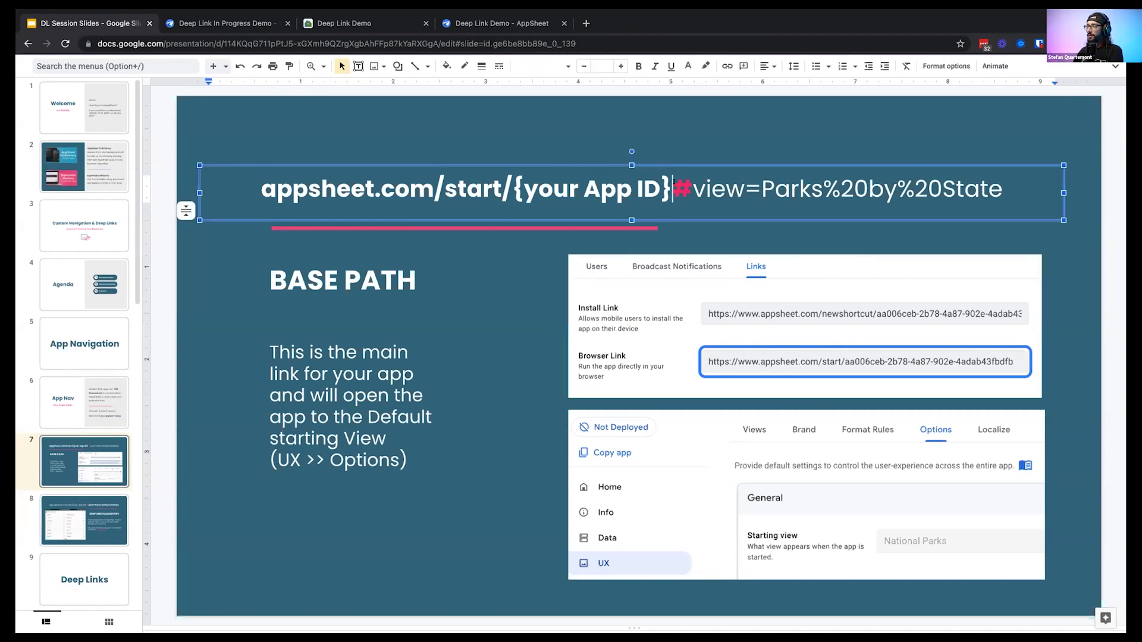
left_click_drag(674, 181, 995, 190)
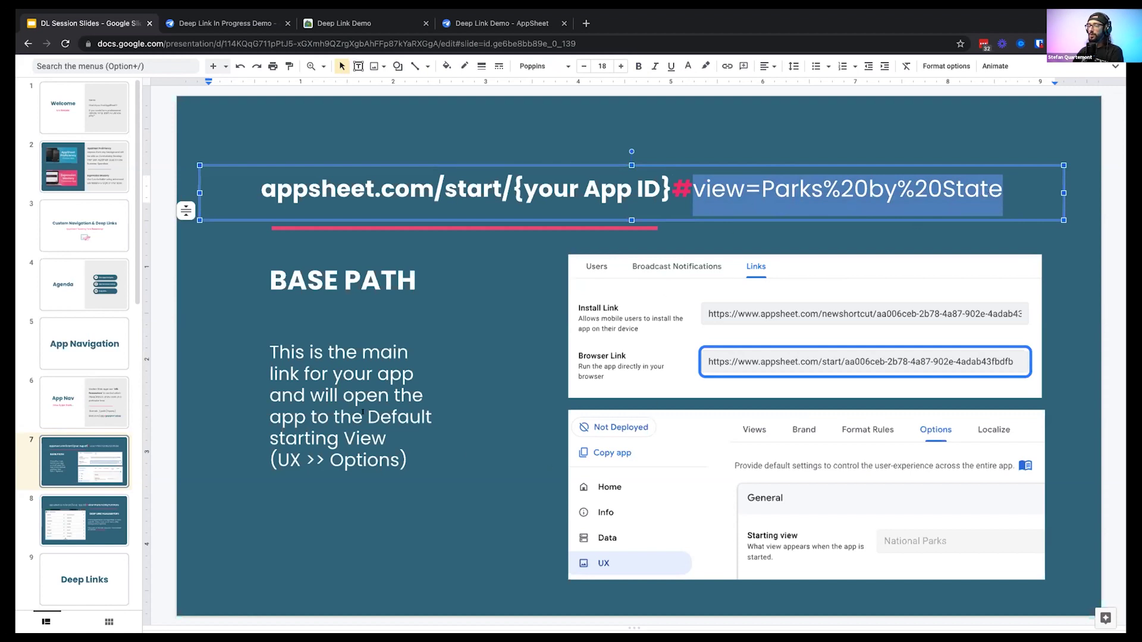
left_click(708, 356)
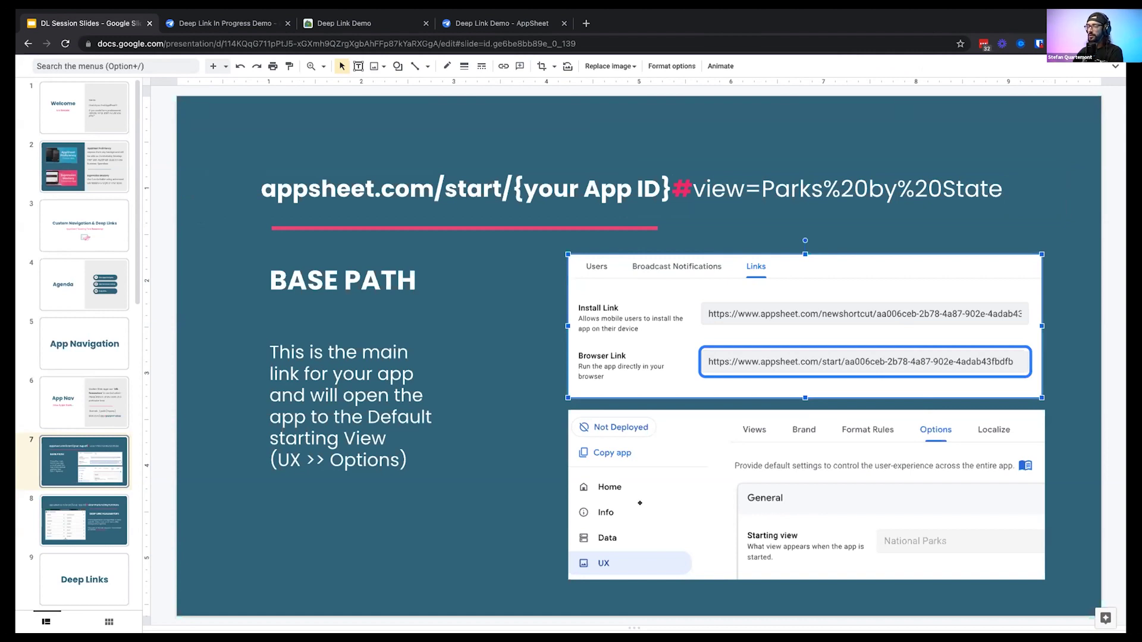
left_click(647, 530)
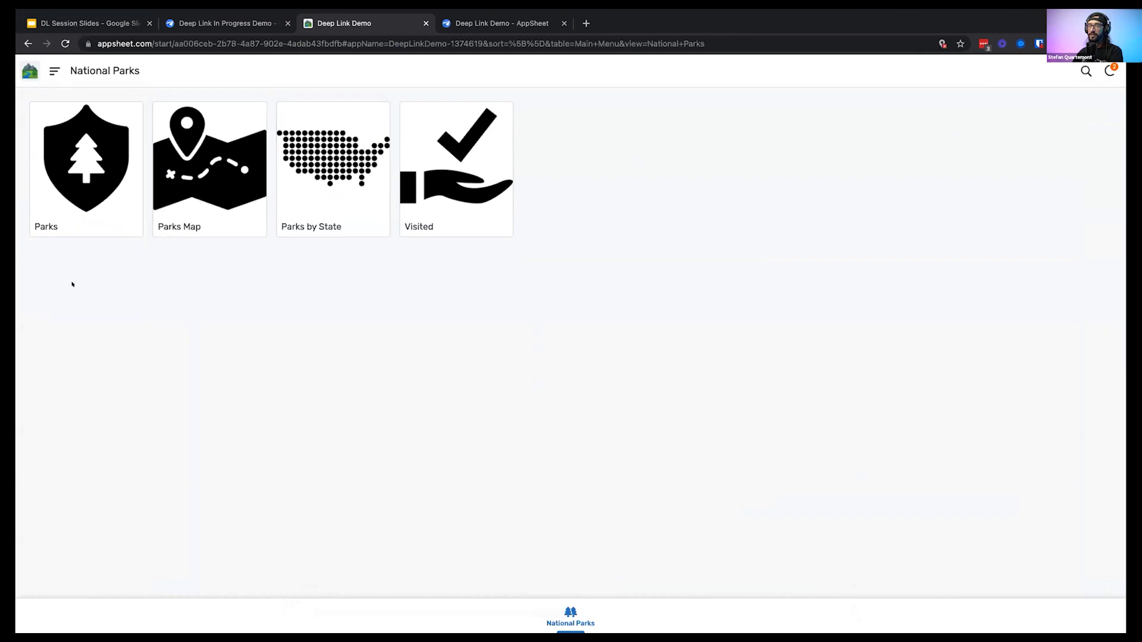
left_click(173, 23)
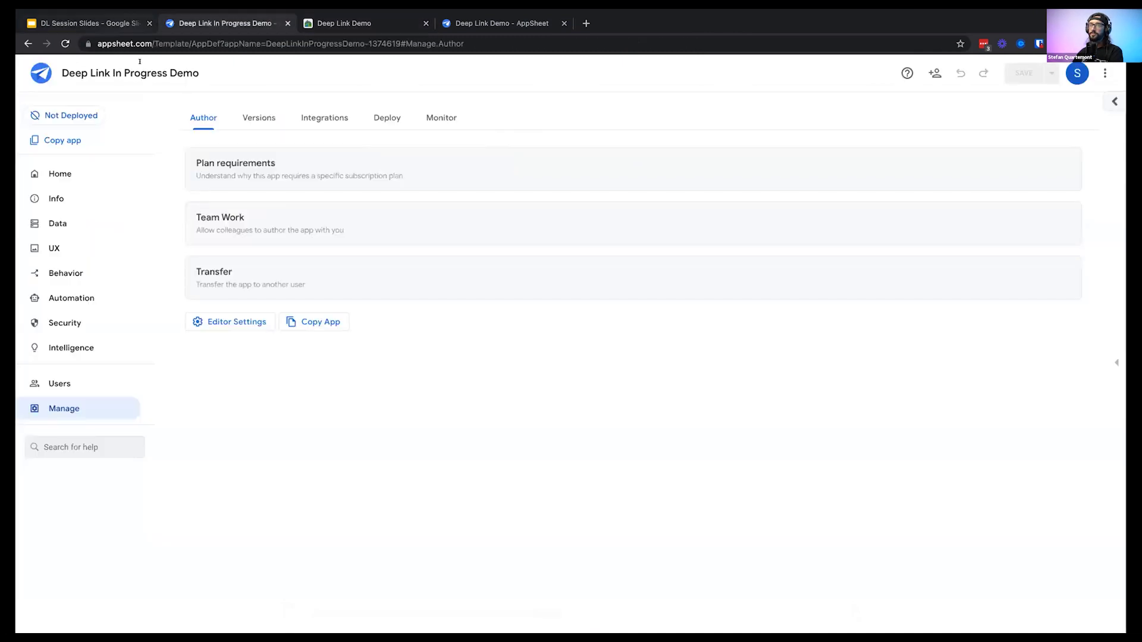
left_click(89, 23)
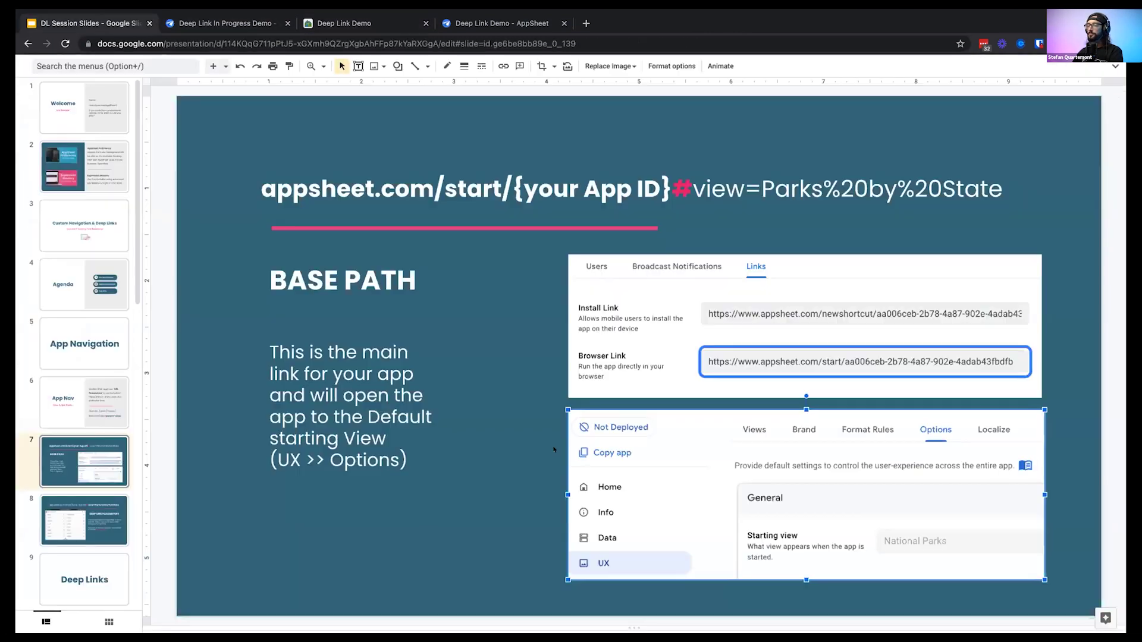
On slide 8, highlight the #, view= and Parks%20by%20State parts of the title URL
left_click(84, 511)
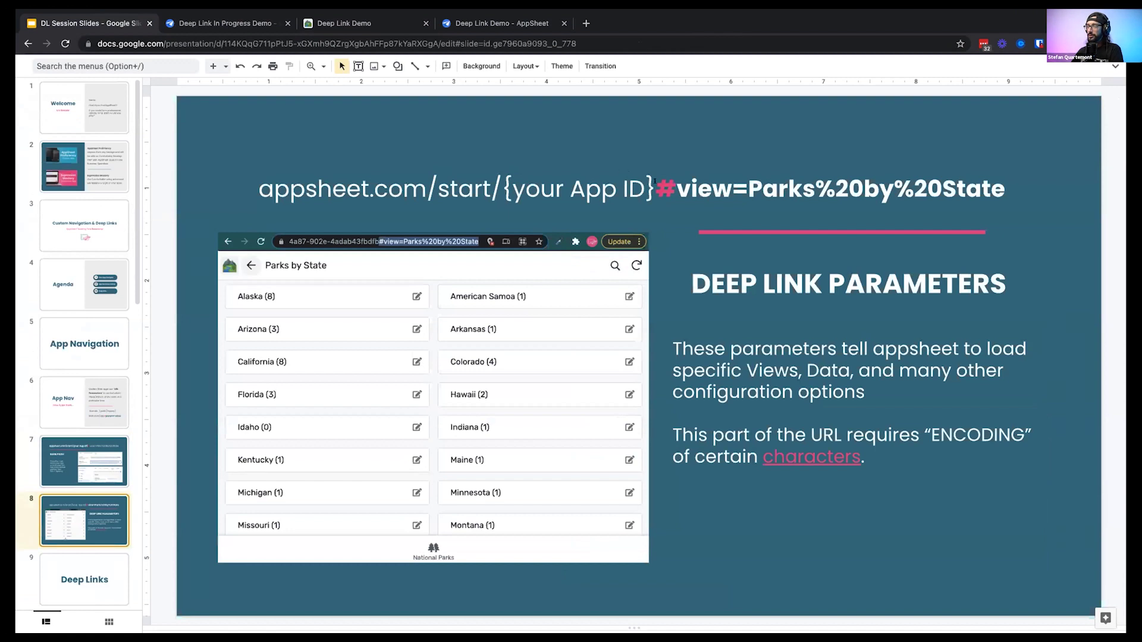
left_click_drag(655, 181, 1007, 191)
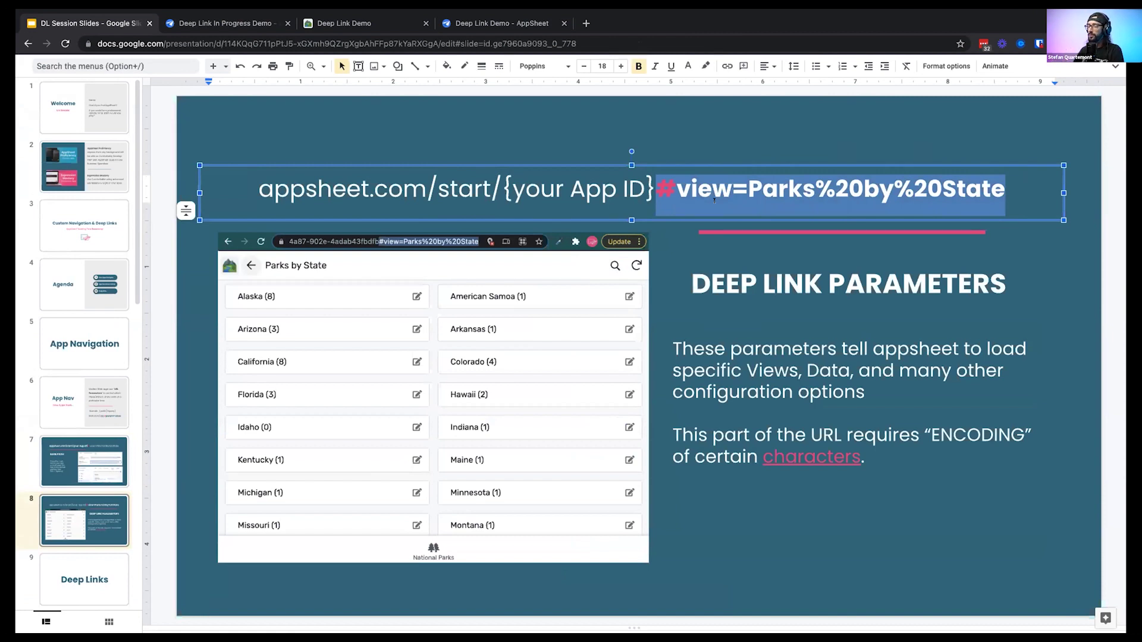
left_click(667, 189)
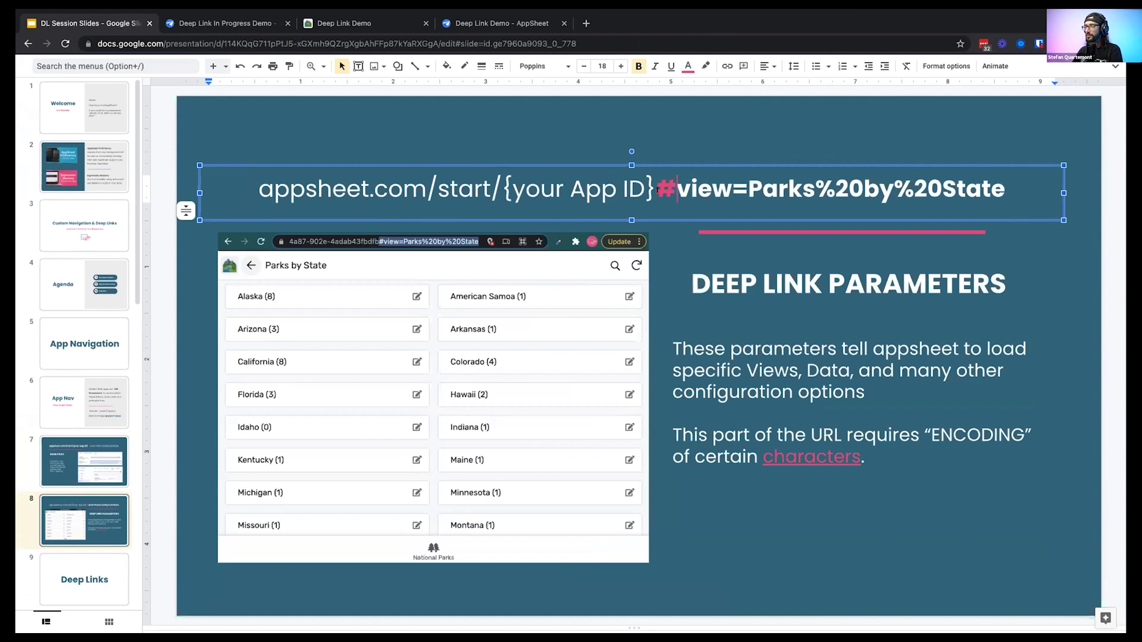
left_click_drag(658, 189, 681, 187)
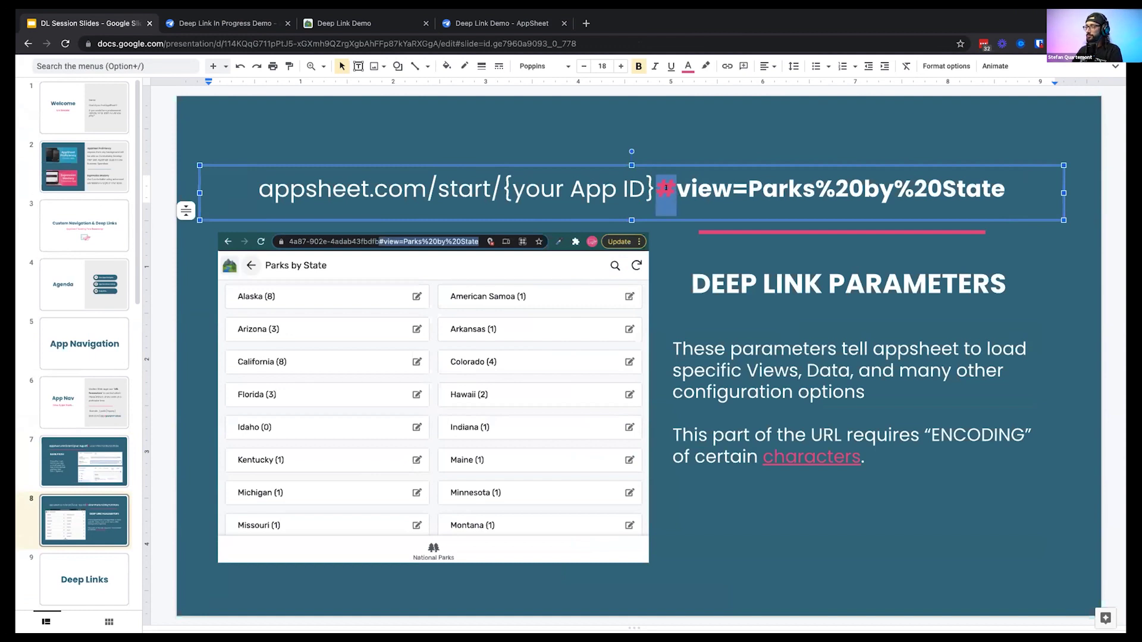
left_click(668, 188)
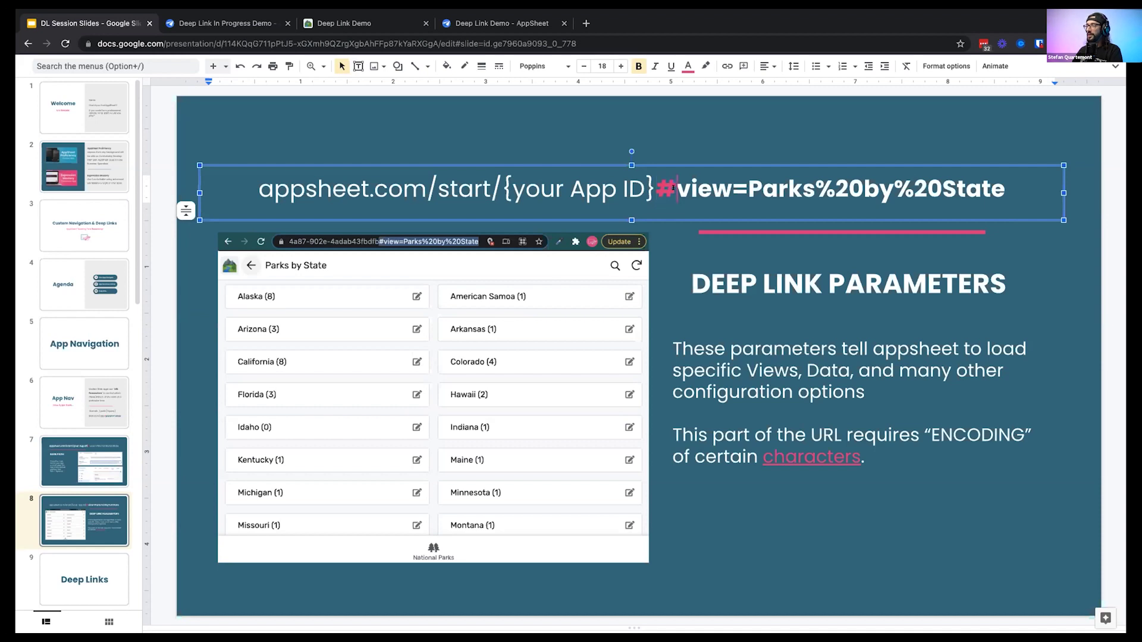
left_click_drag(674, 188, 1022, 189)
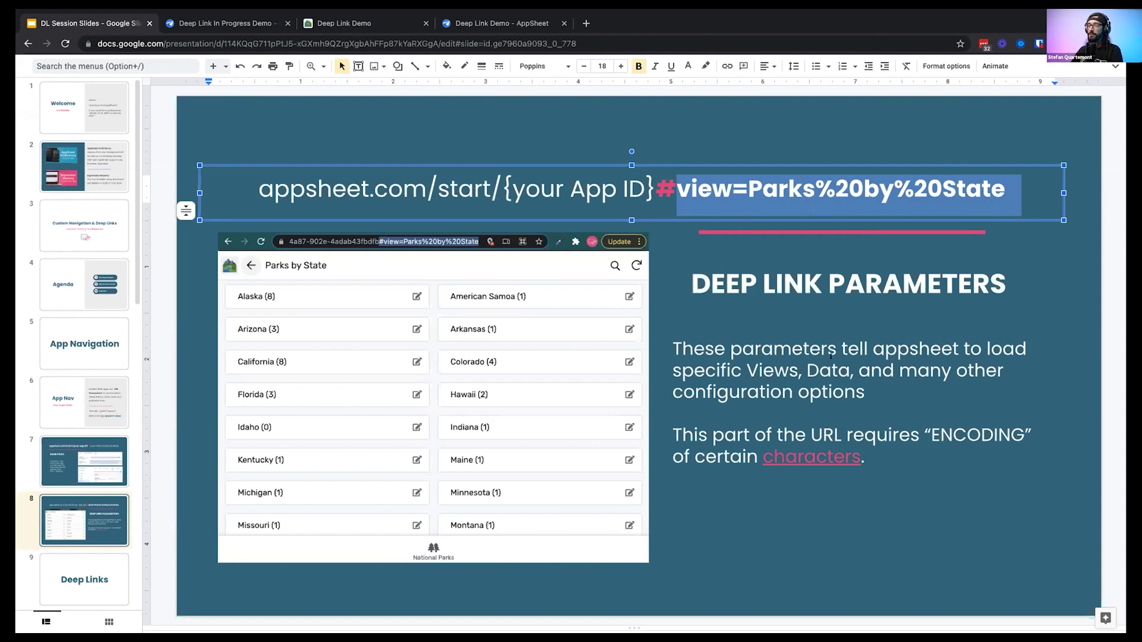
left_click(742, 181)
double_click(740, 188)
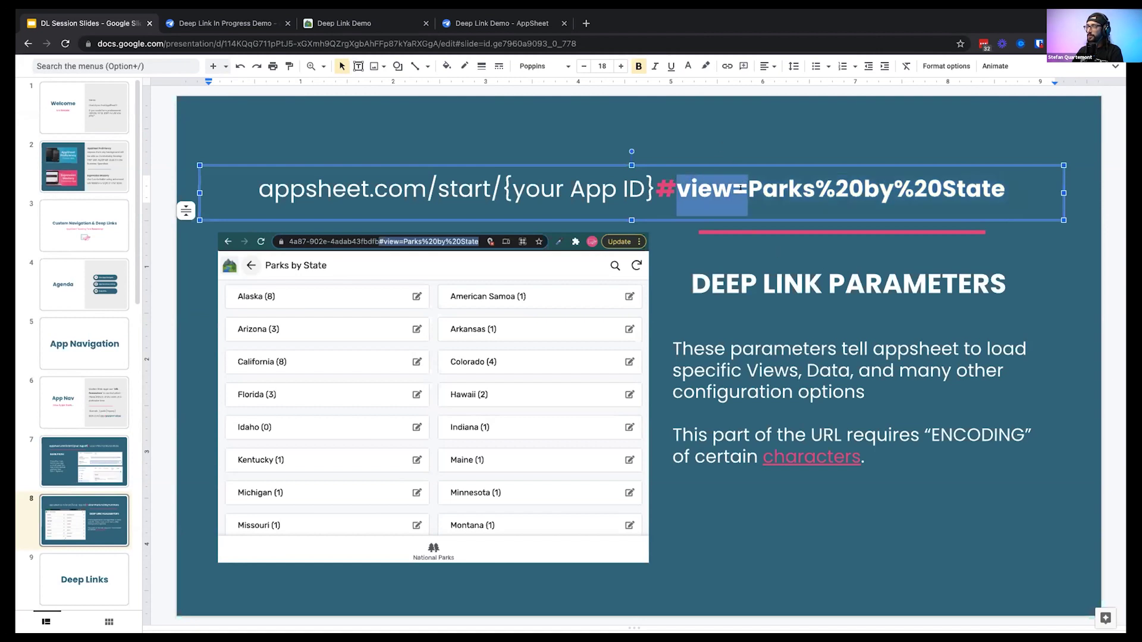
left_click_drag(748, 182, 1000, 182)
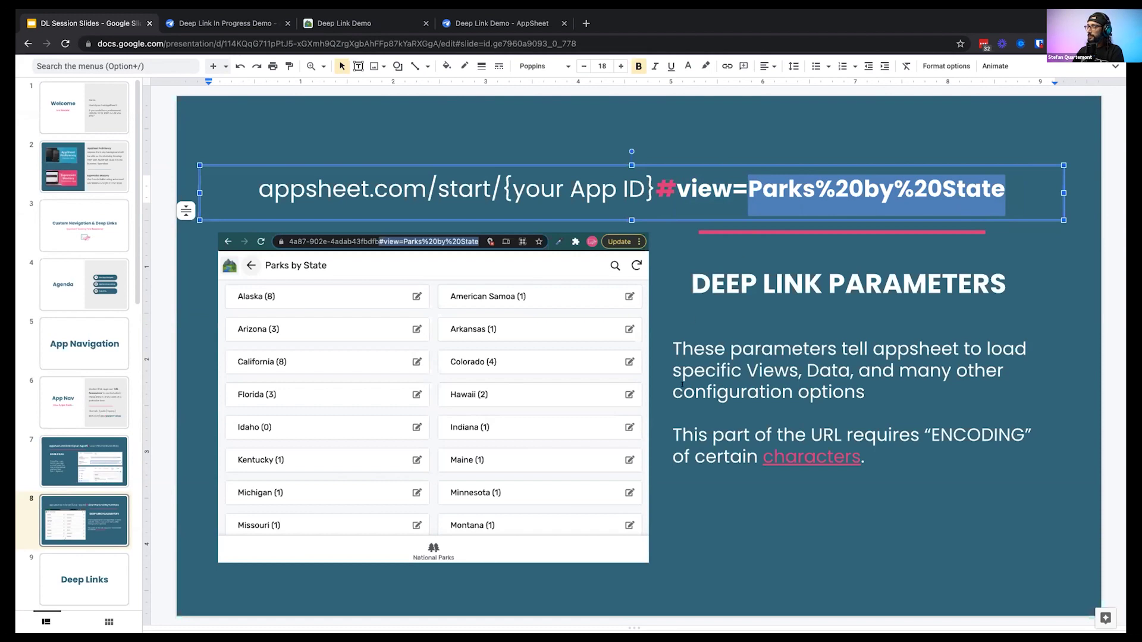
Highlight the explanation text and the #view=Parks%20by%20State parts again, then go to slide 9
left_click(676, 353)
left_click_drag(673, 353, 888, 350)
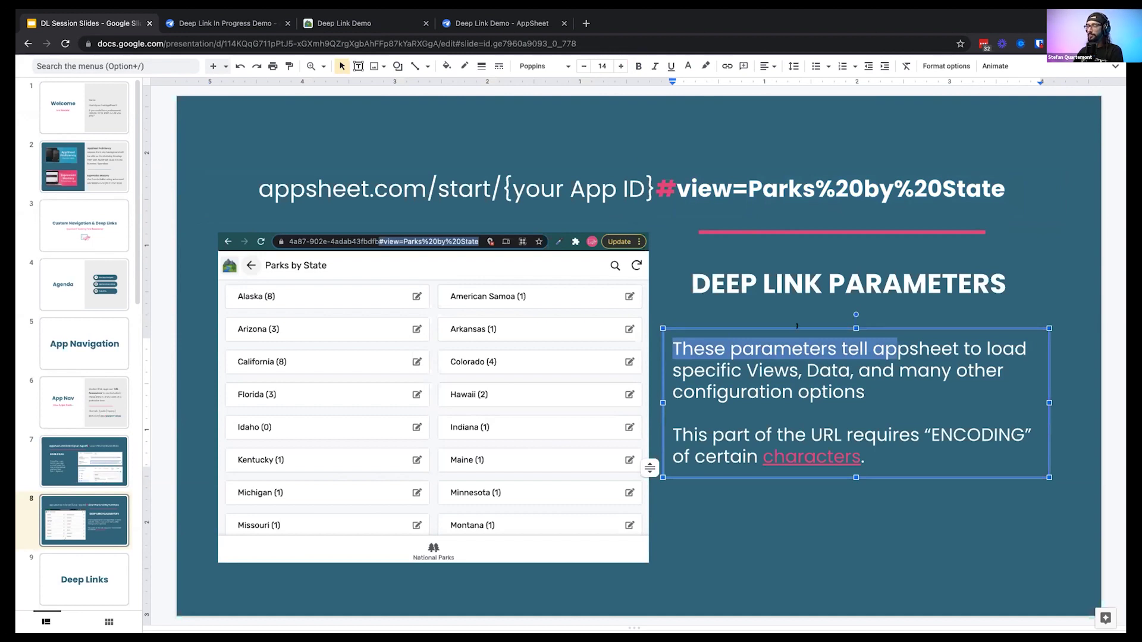
double_click(692, 188)
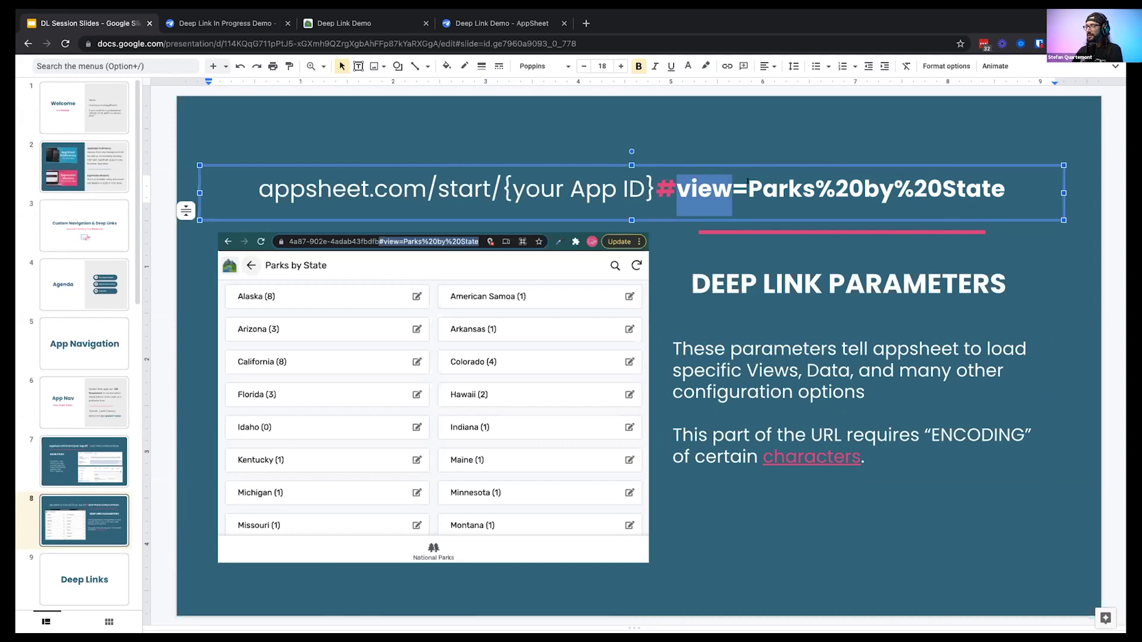
left_click_drag(747, 182, 999, 188)
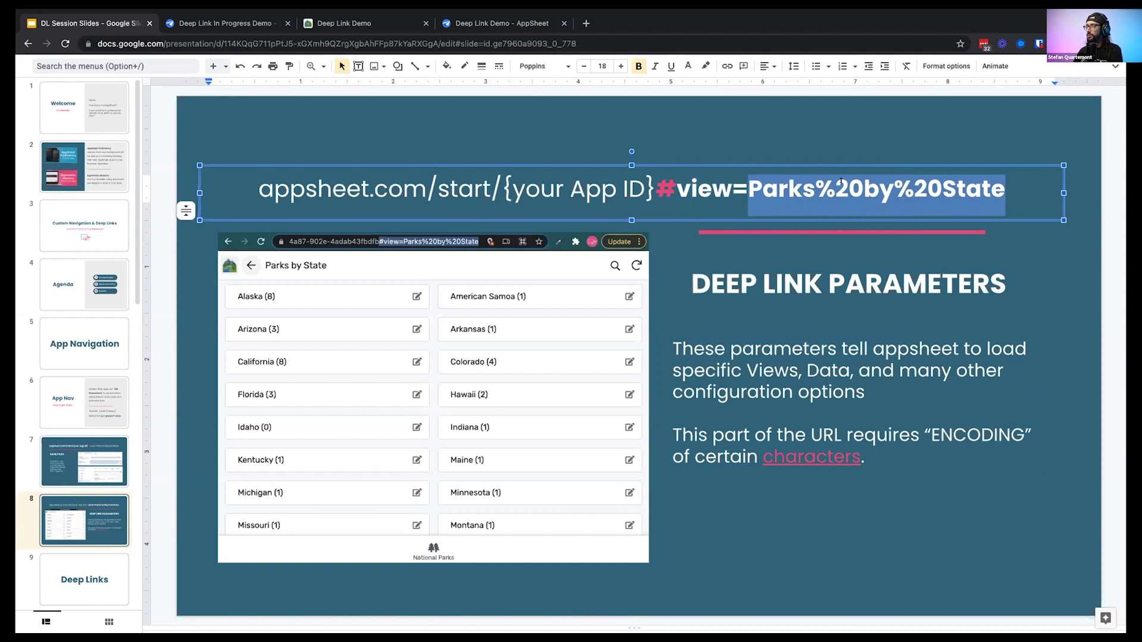
left_click(840, 182)
left_click_drag(677, 188, 998, 188)
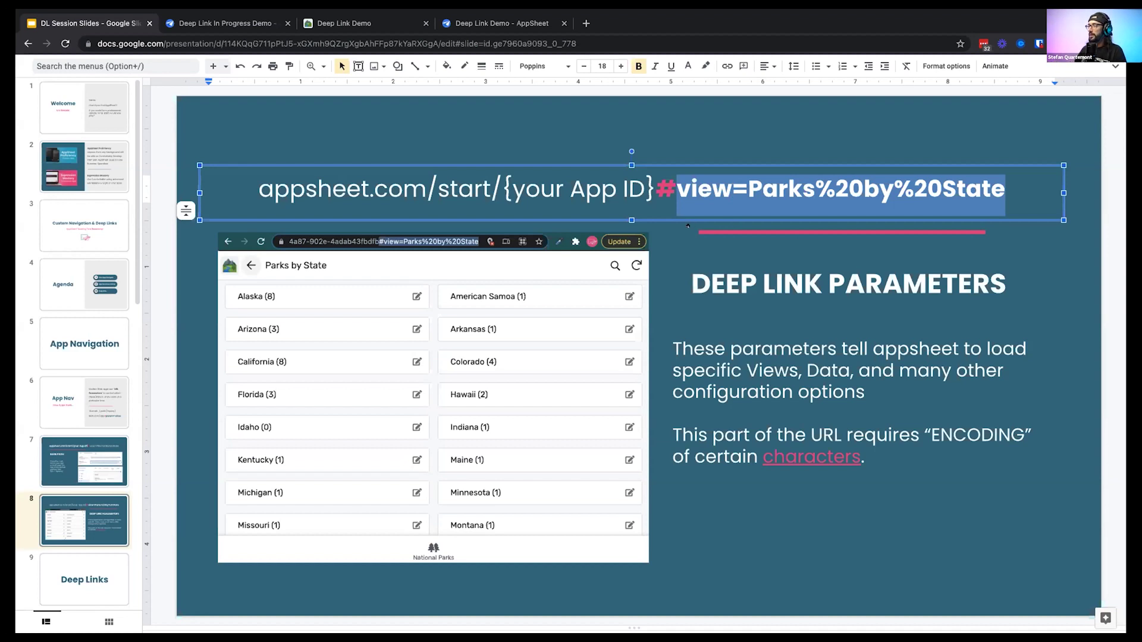
left_click(685, 188)
left_click_drag(655, 189, 992, 178)
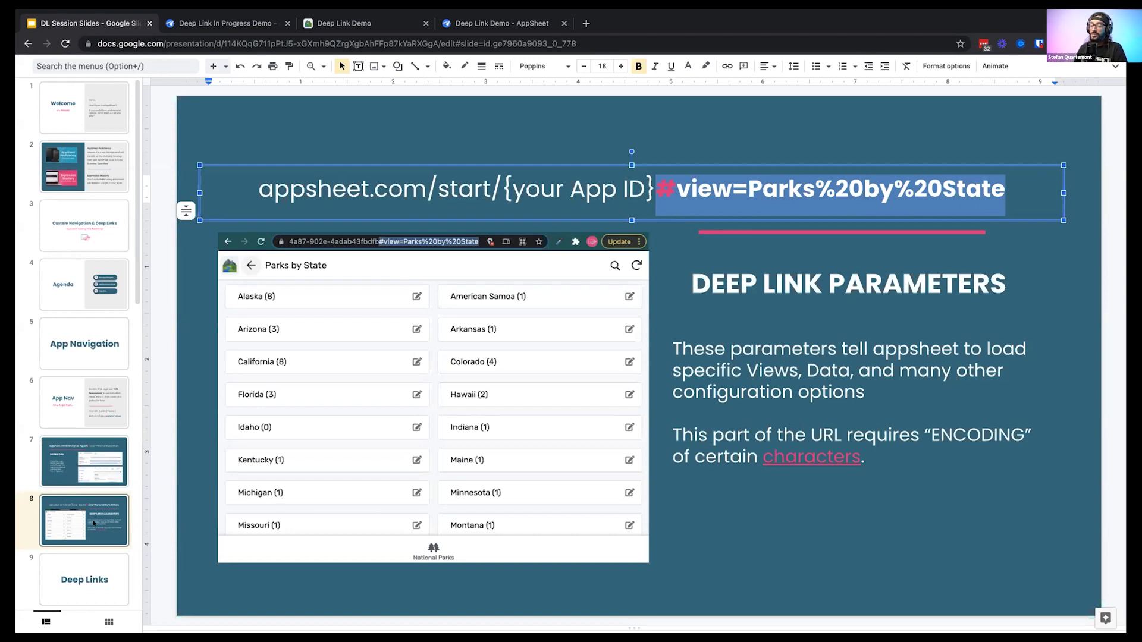
left_click(101, 578)
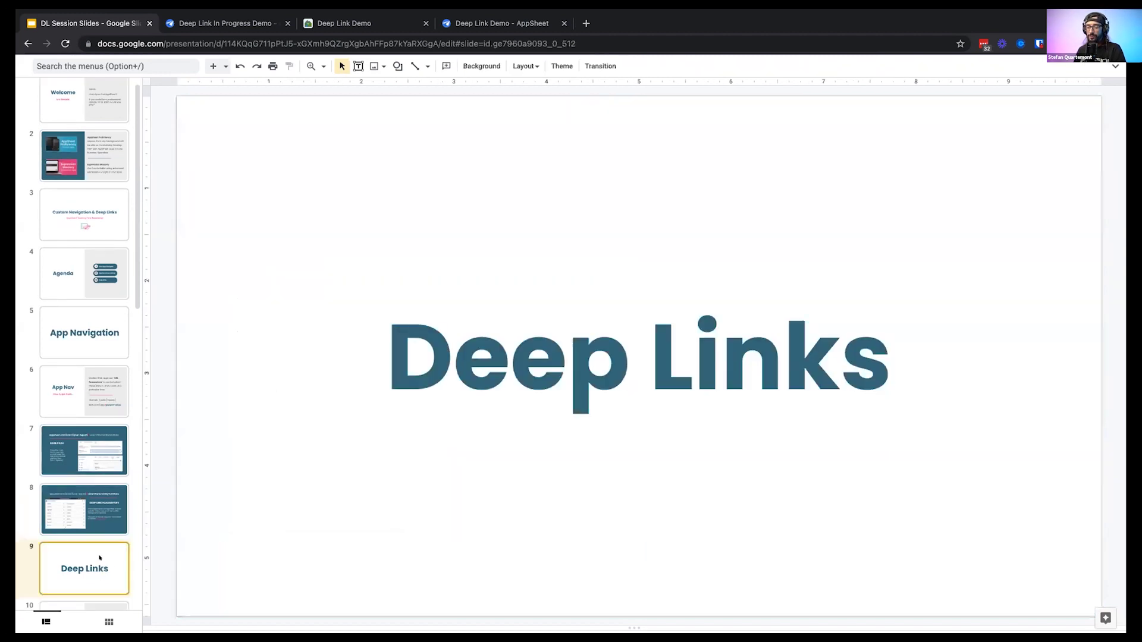
On slide 10, highlight the LINKTOVIEW(), LINKTOFILTEREDVIEW() and LINKTOFORM() bullets, then go to slide 11
scroll(92, 523, "down", 5)
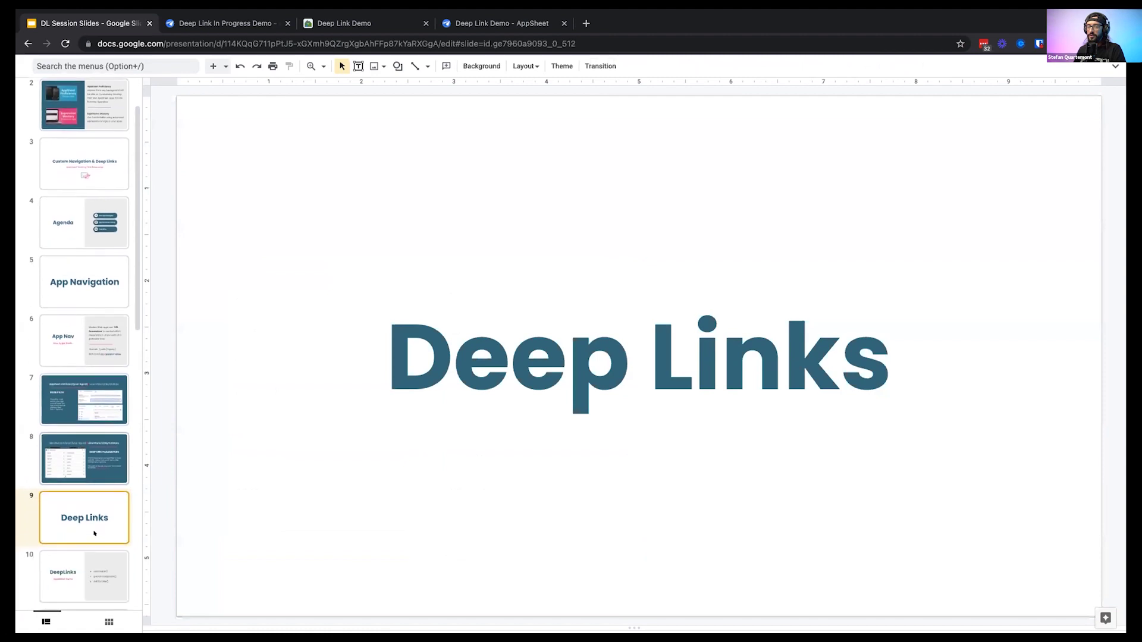
scroll(92, 416, "down", 1)
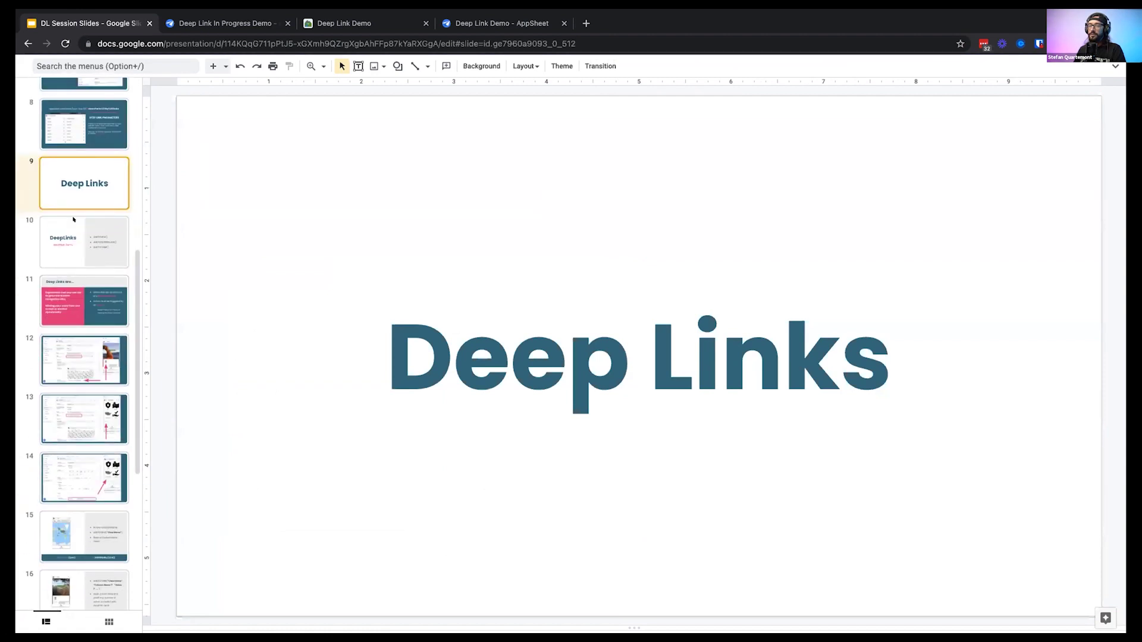
left_click(110, 252)
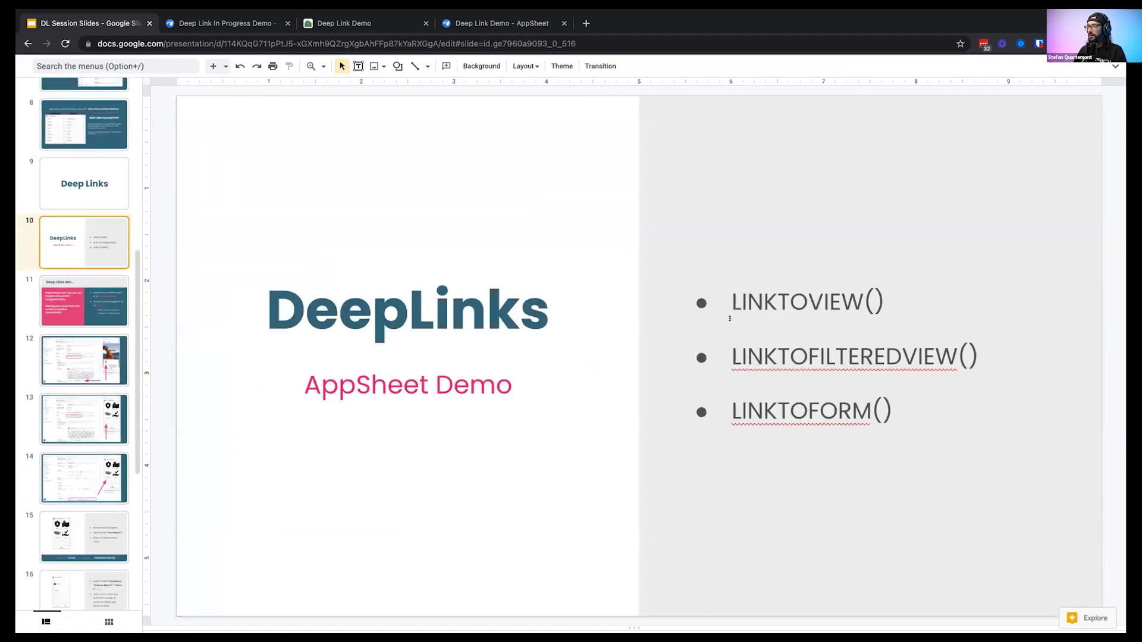
triple_click(806, 301)
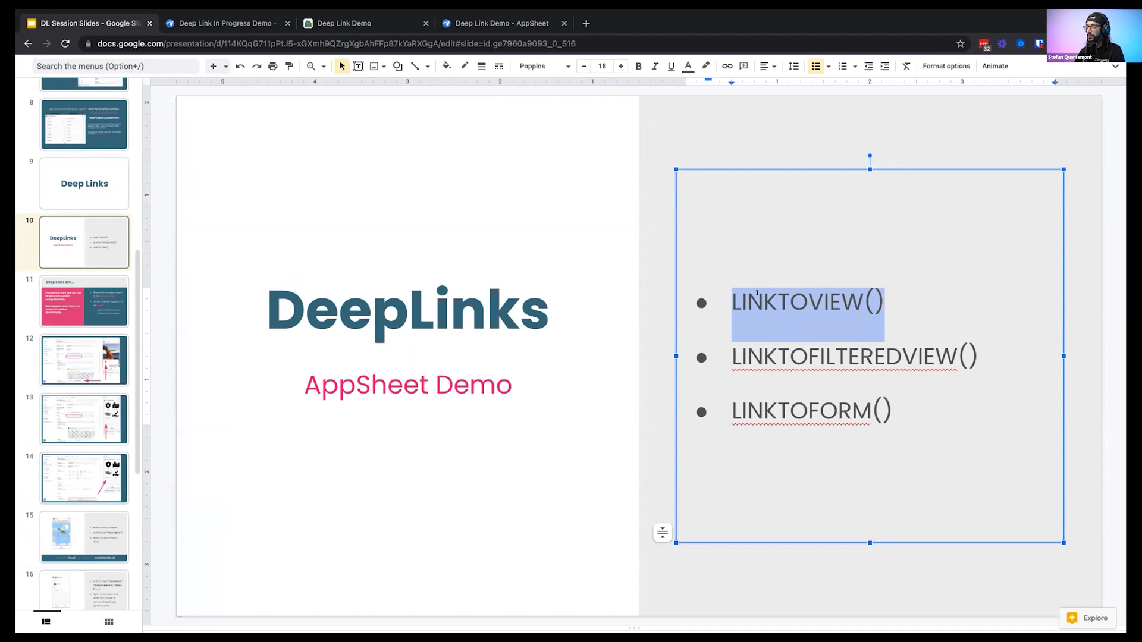
left_click(722, 299)
left_click_drag(740, 301, 887, 301)
left_click_drag(732, 357, 978, 355)
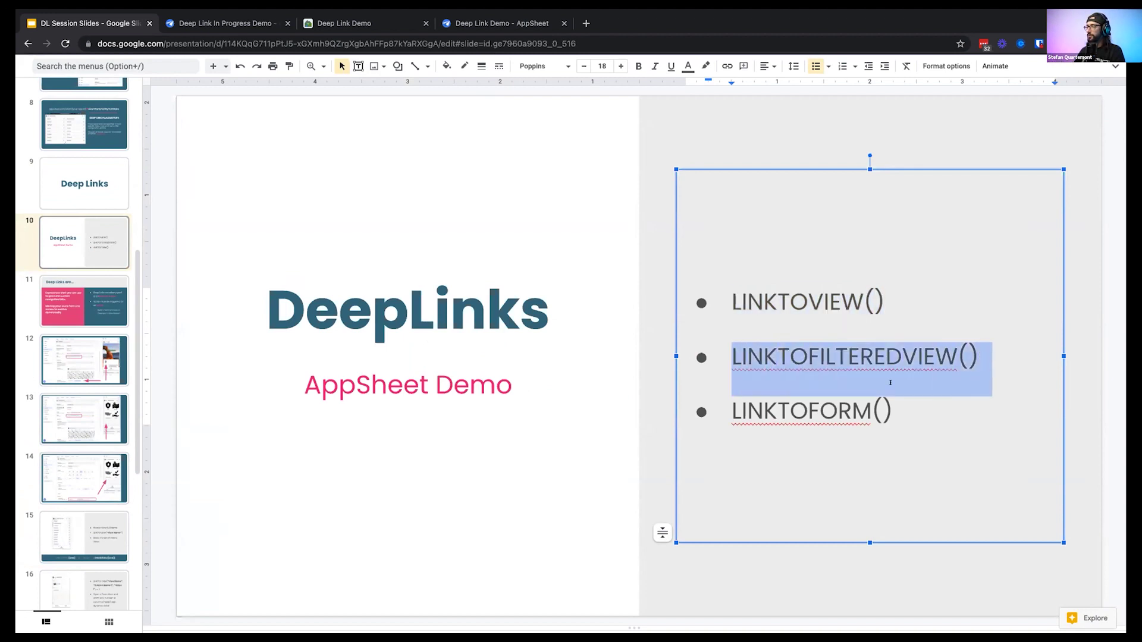
left_click_drag(722, 410, 887, 409)
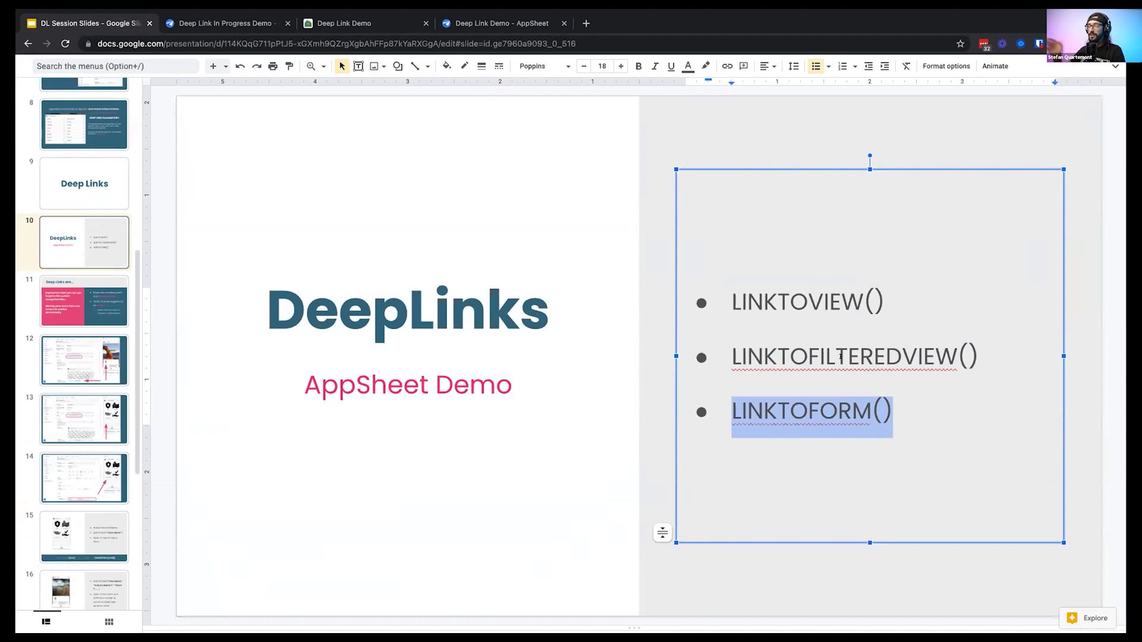
left_click(870, 294)
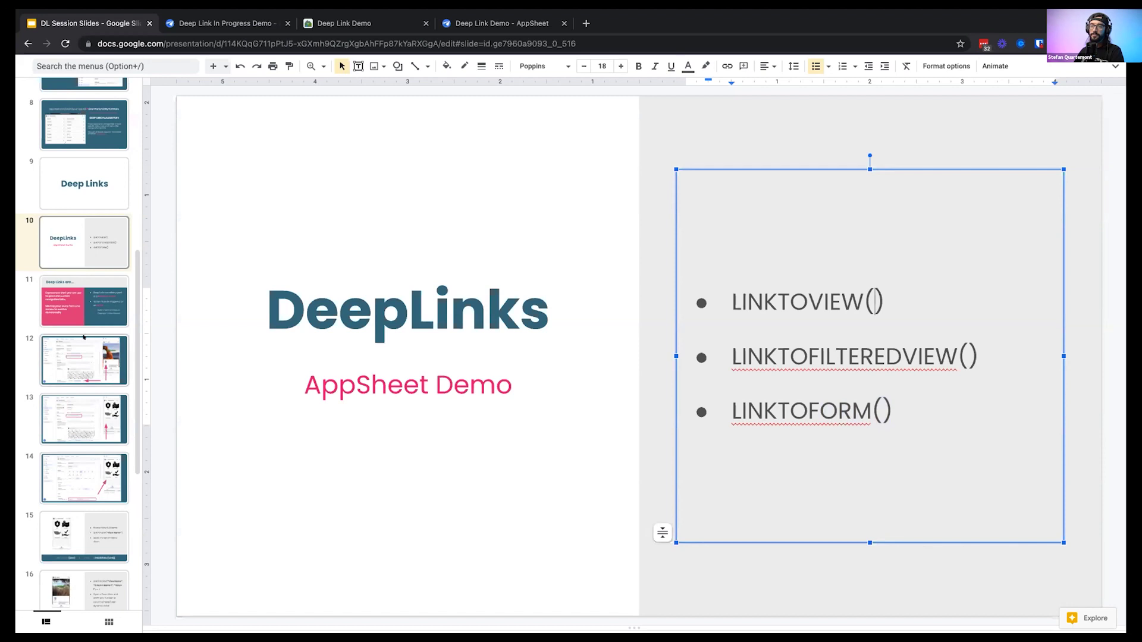
left_click(83, 307)
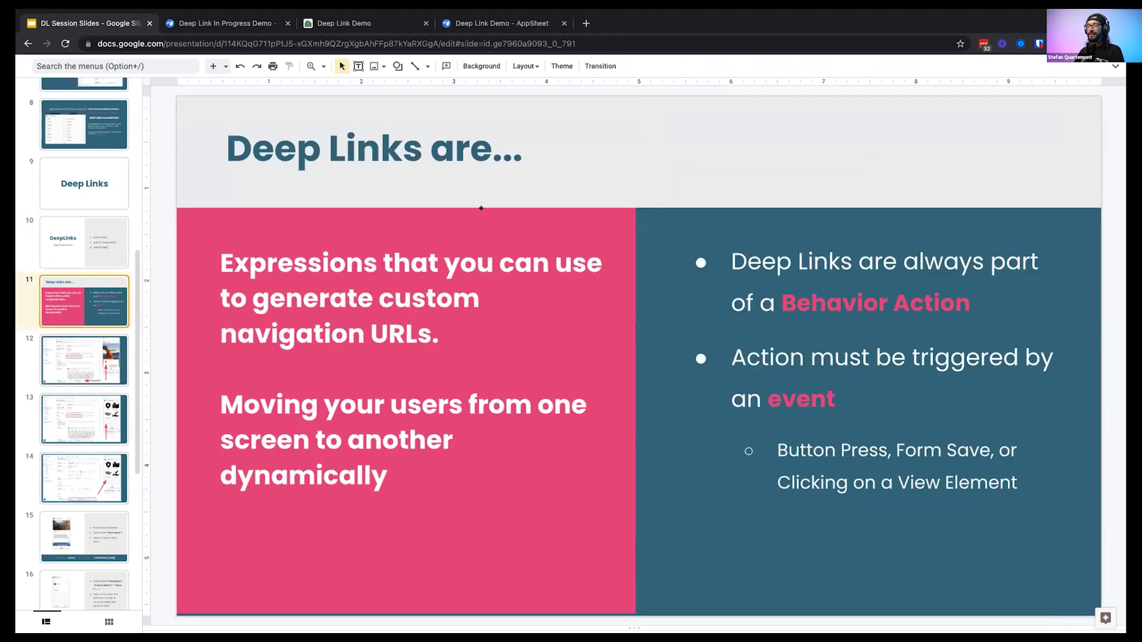
left_click(372, 293)
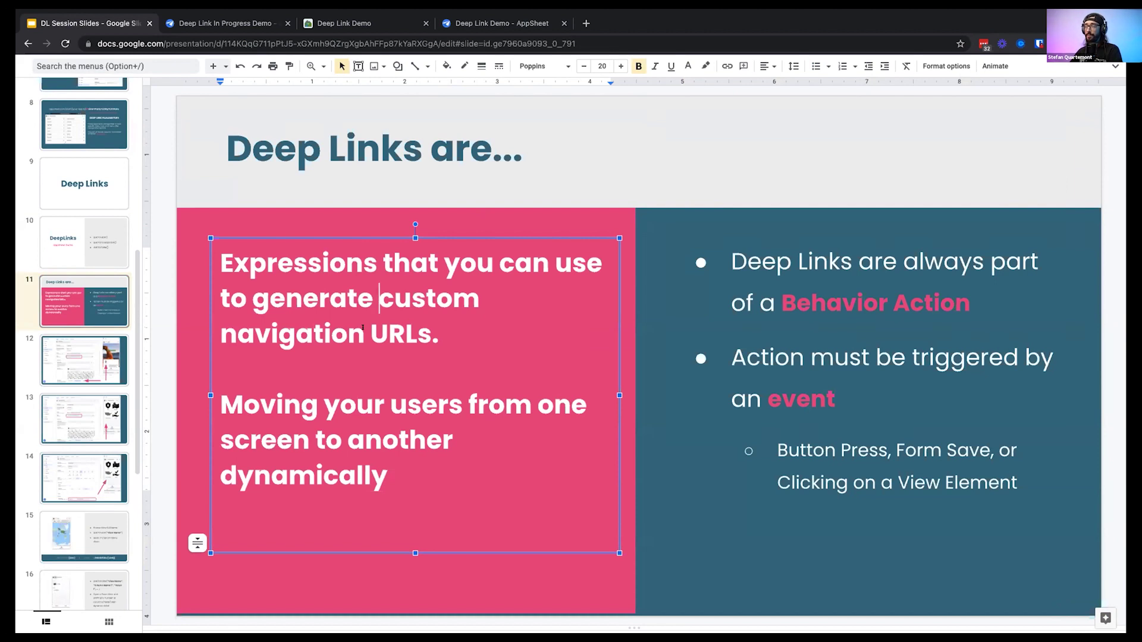
left_click(723, 258)
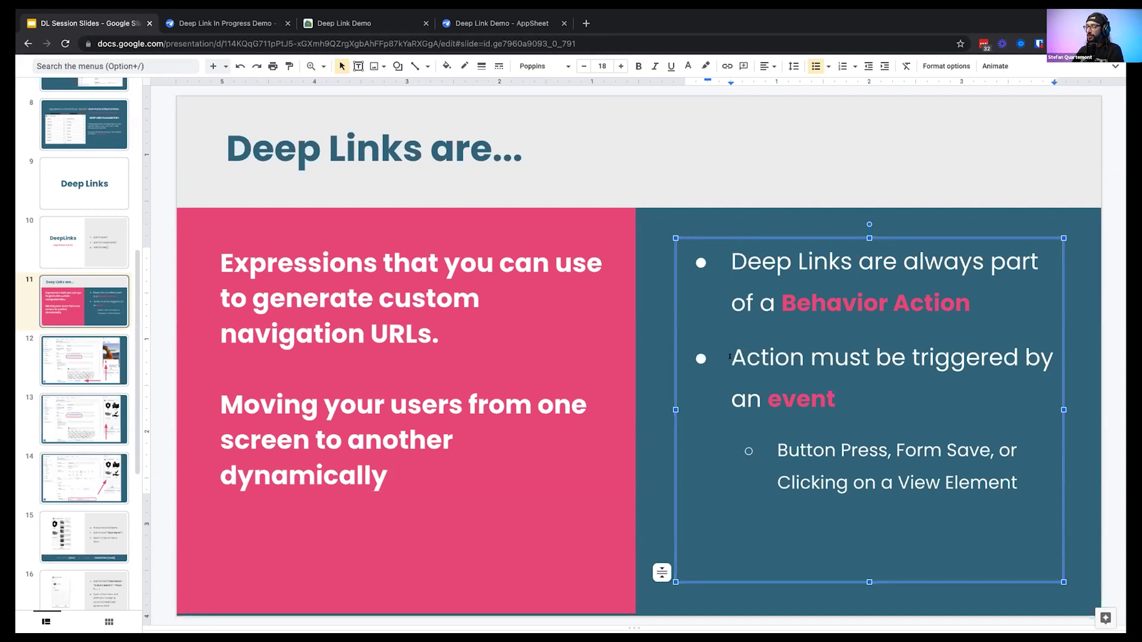
left_click_drag(729, 356, 832, 386)
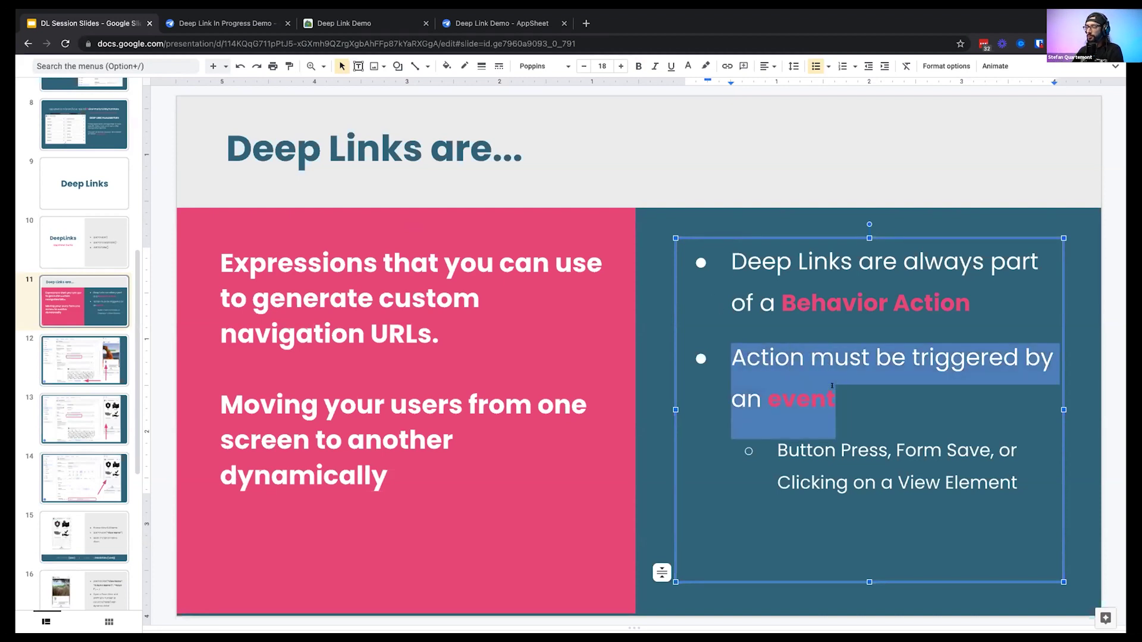
left_click_drag(776, 450, 888, 450)
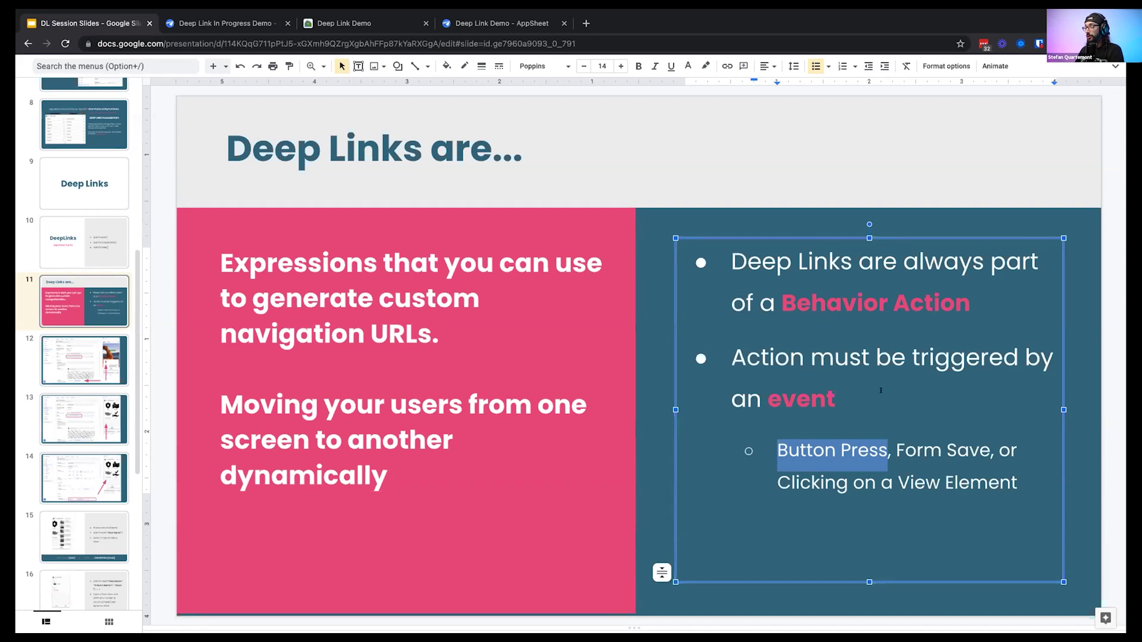
left_click_drag(896, 450, 990, 450)
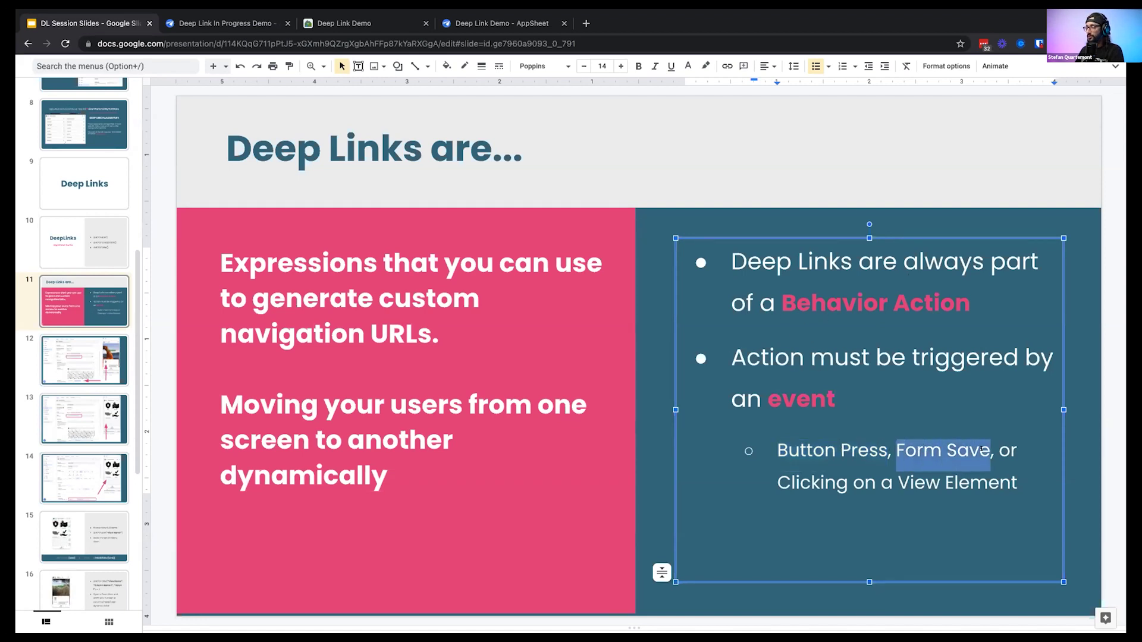
left_click_drag(776, 476, 1011, 480)
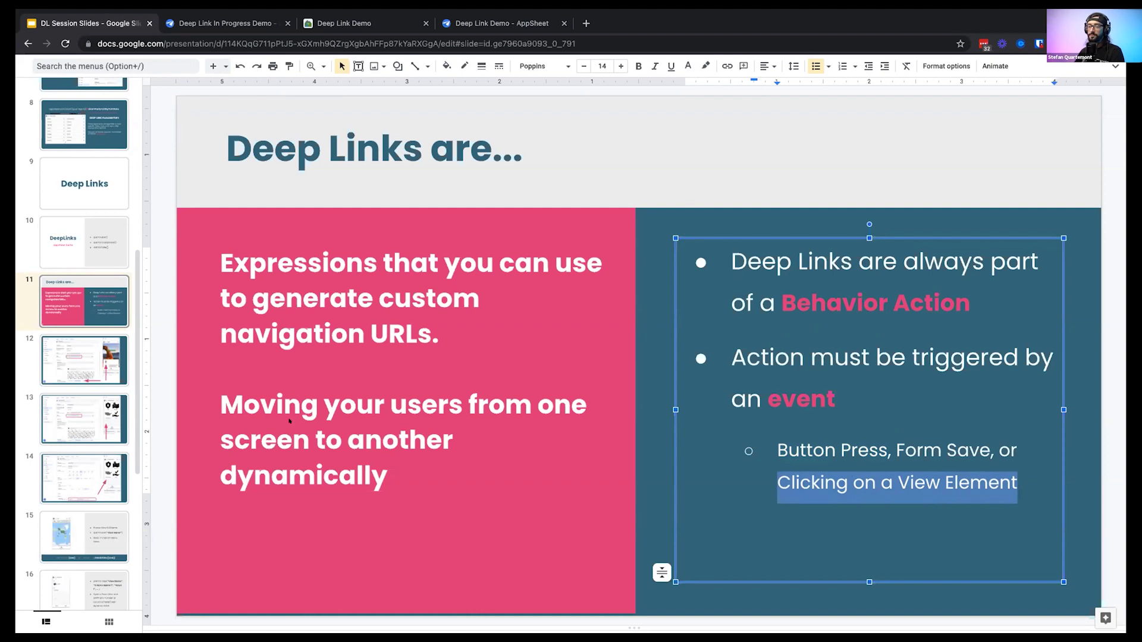
Show slide 12's Create Note action targeting LINKTOFORM("Notes_Form","Park",""), after briefly viewing slide 13
left_click(47, 365)
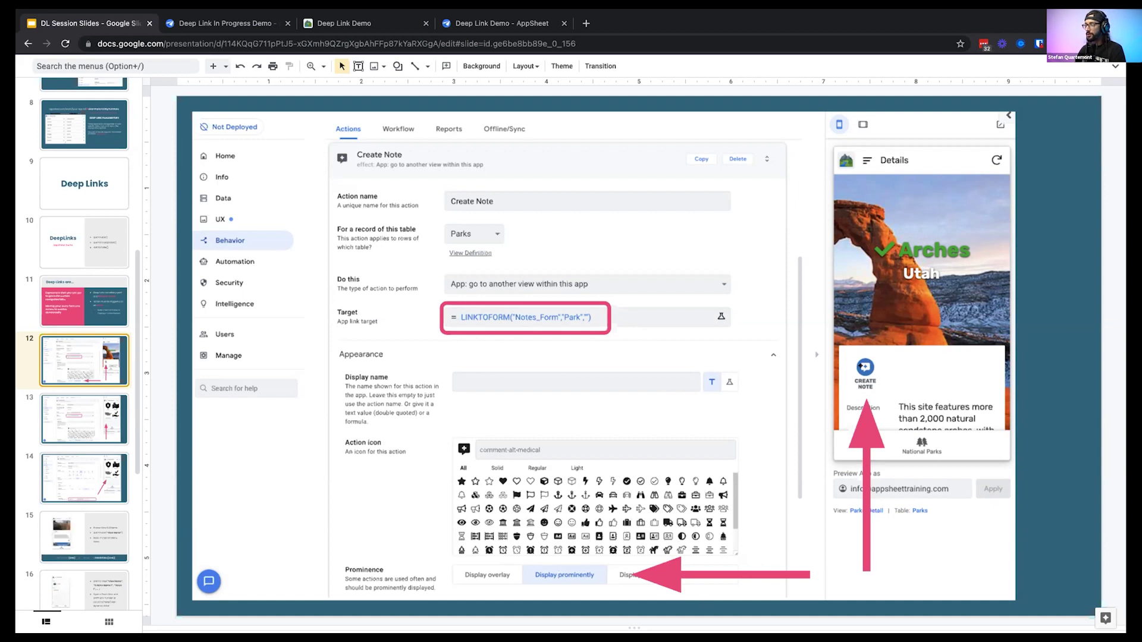
left_click(861, 410)
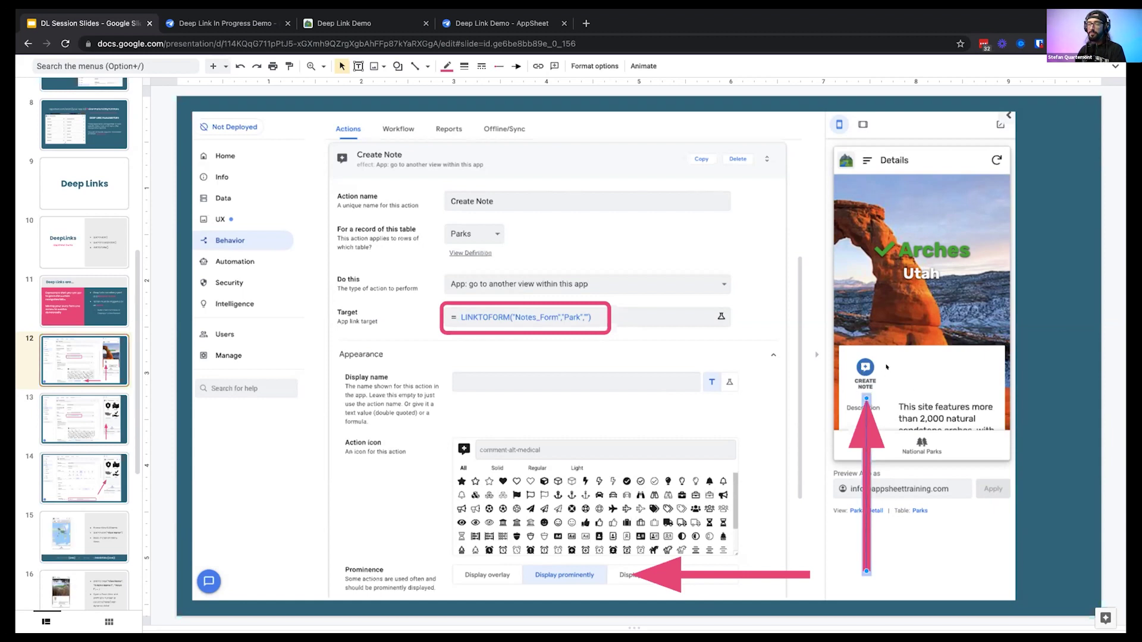
left_click(73, 422)
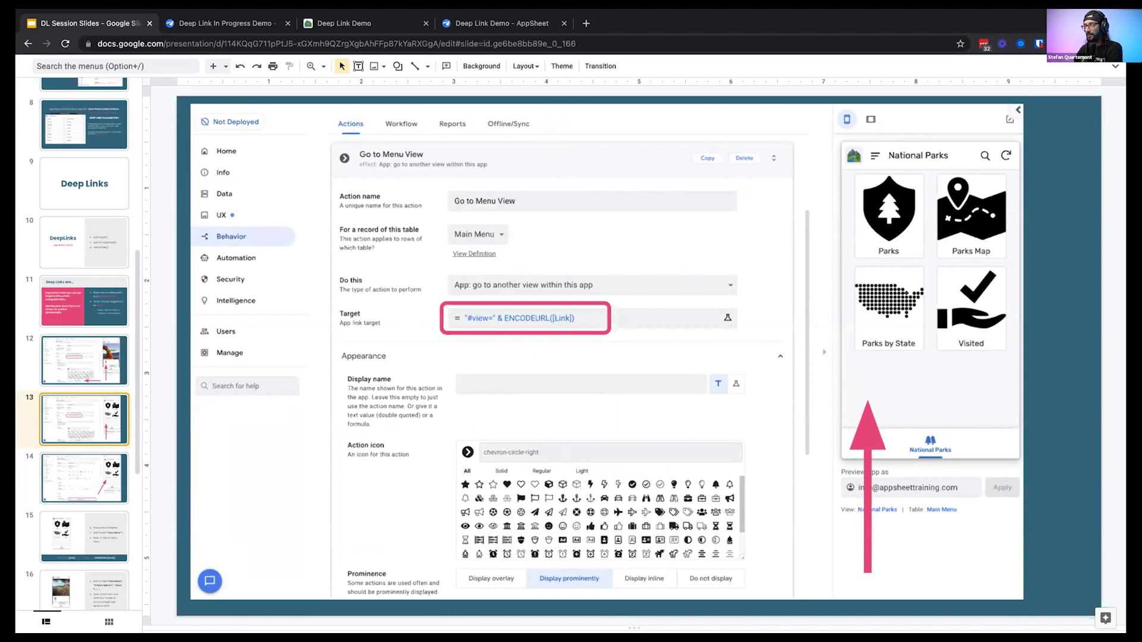
key("Up")
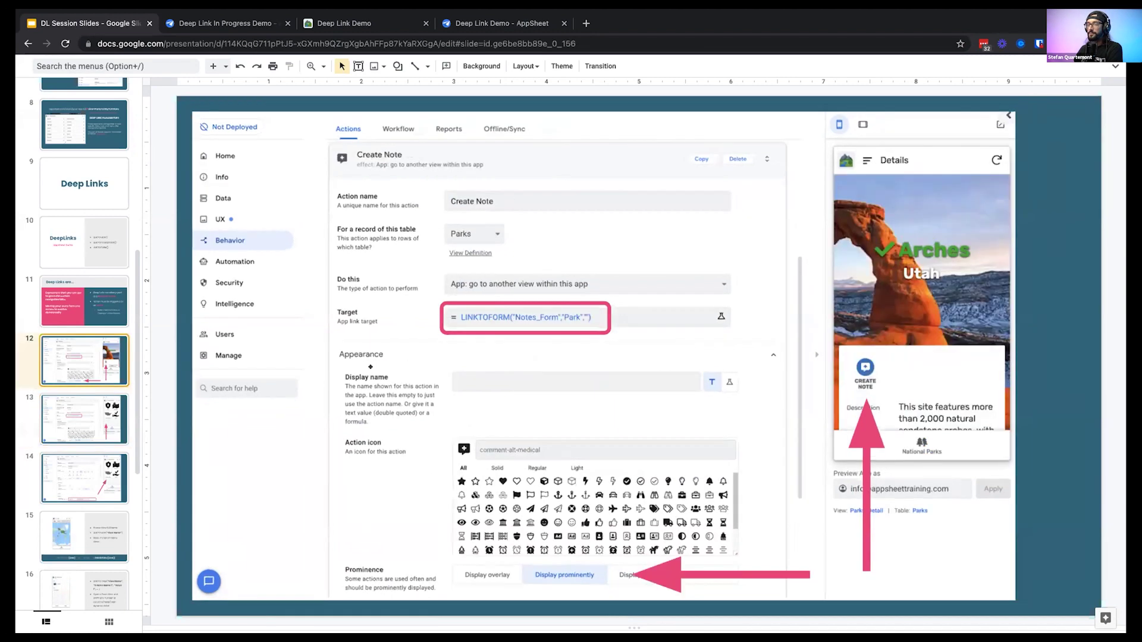
Advance to slide 14, the National Parks view whose Row Selected event runs Go to Menu View
key("Down")
key("Down")
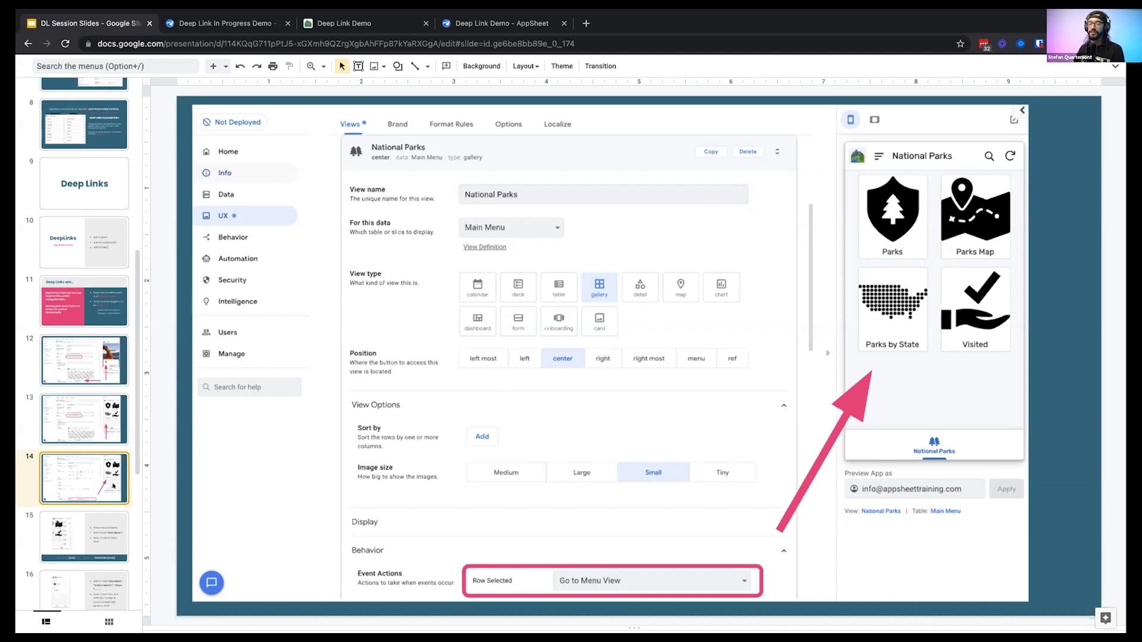
left_click(93, 531)
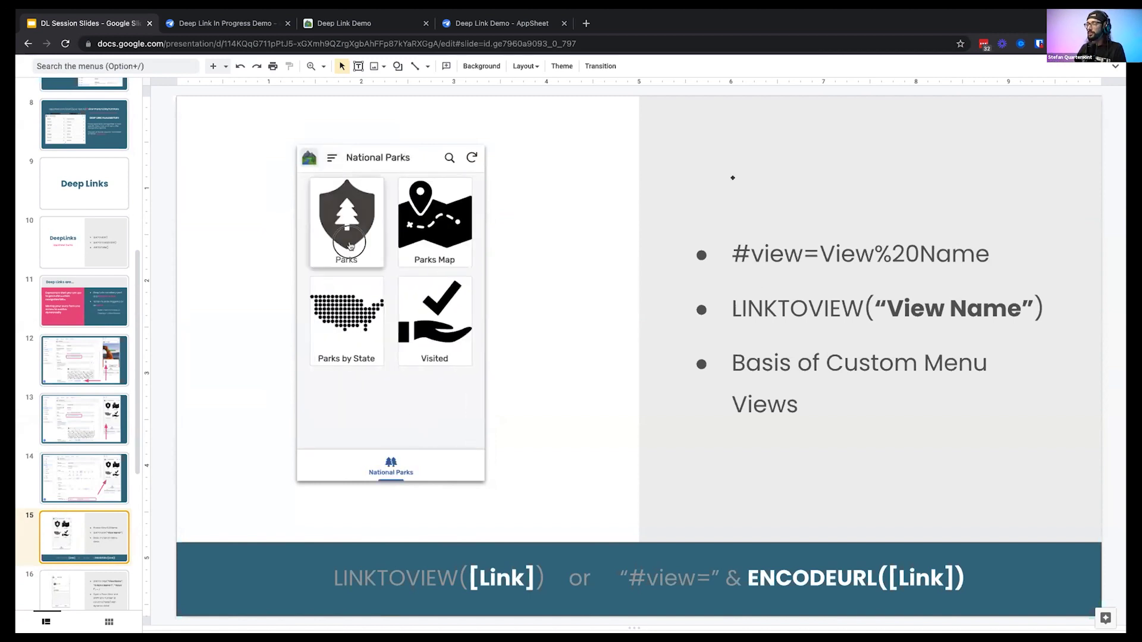
left_click_drag(723, 253, 1003, 256)
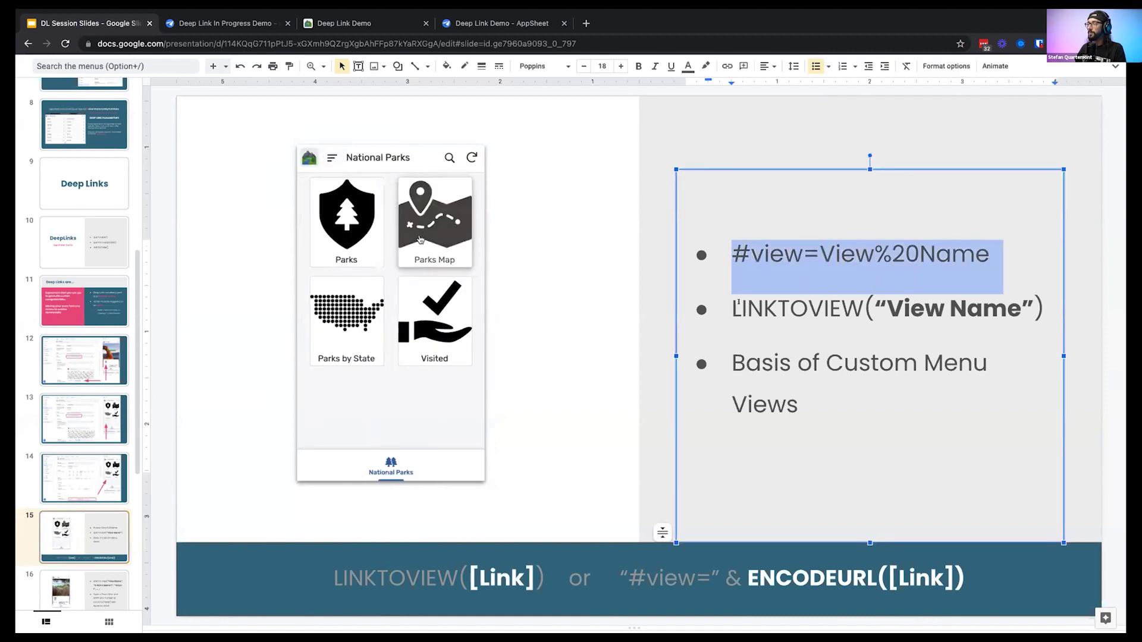
left_click_drag(732, 308, 878, 305)
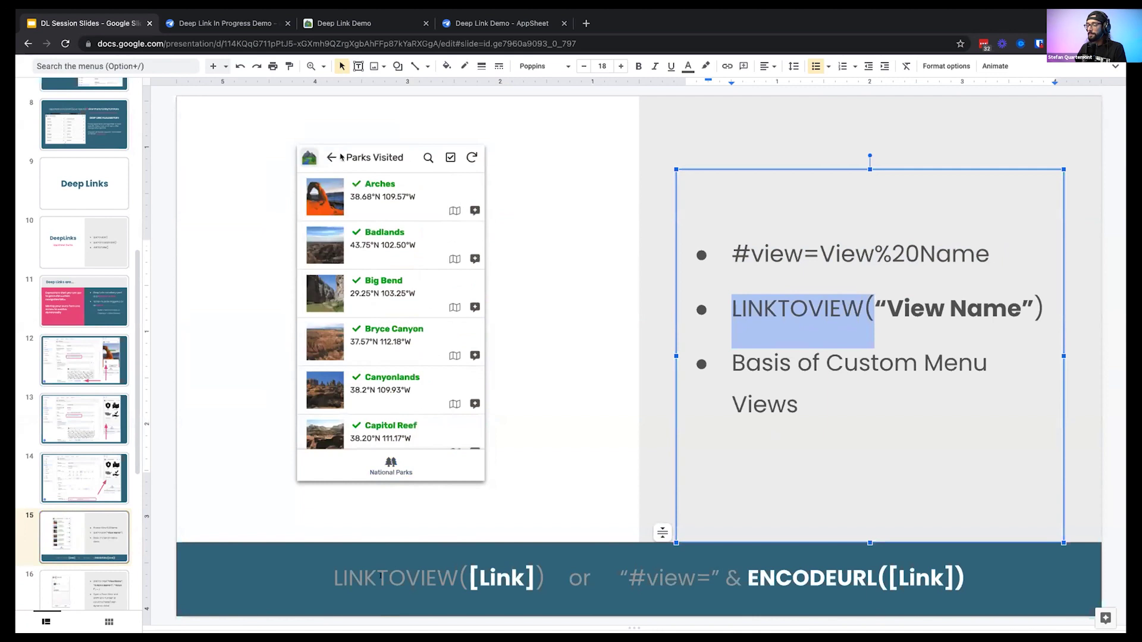
left_click(336, 574)
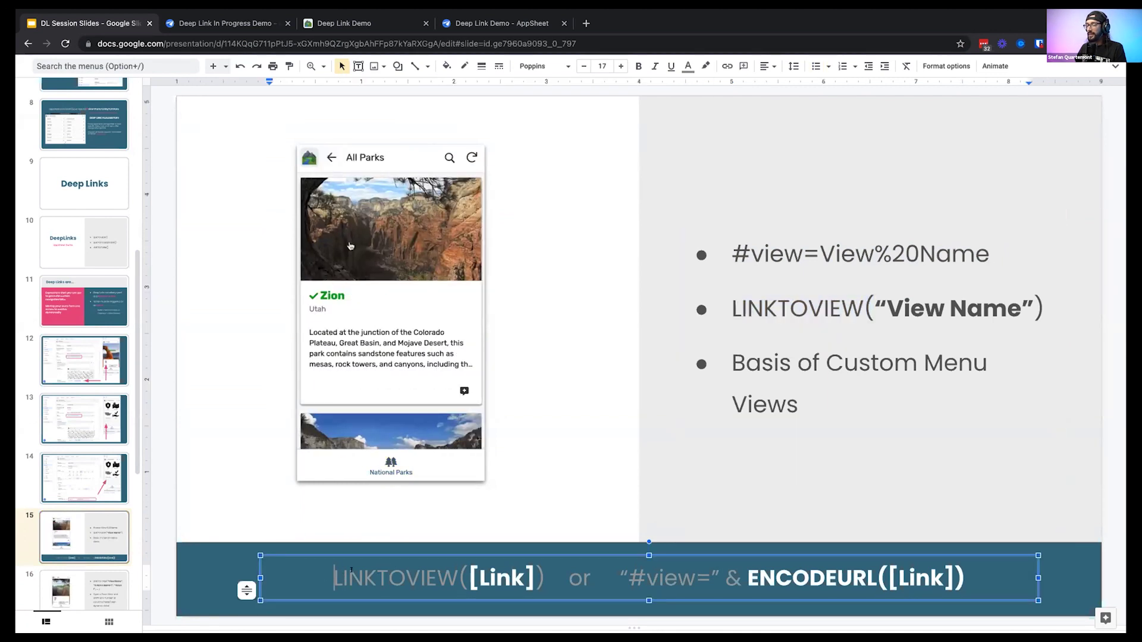
left_click_drag(351, 571, 463, 577)
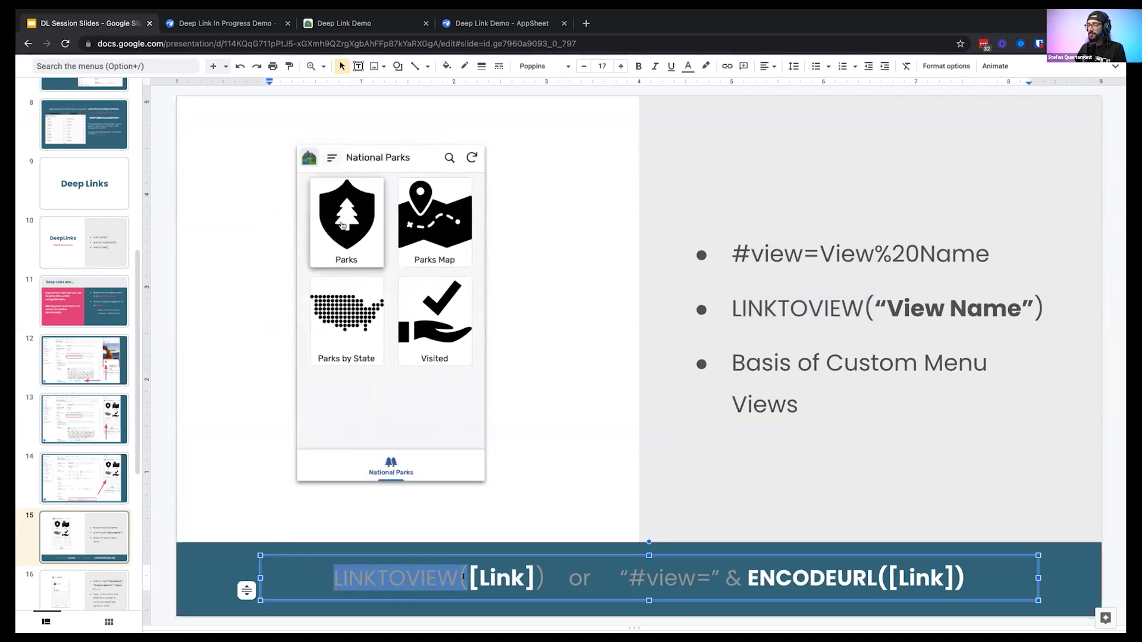
left_click(463, 575)
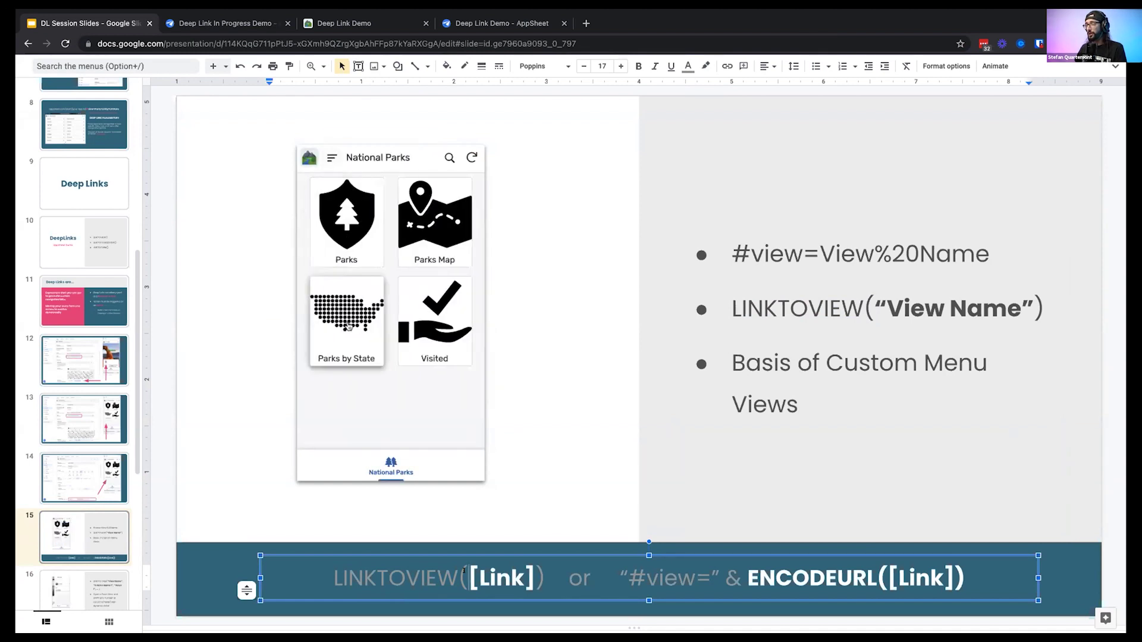
triple_click(927, 303)
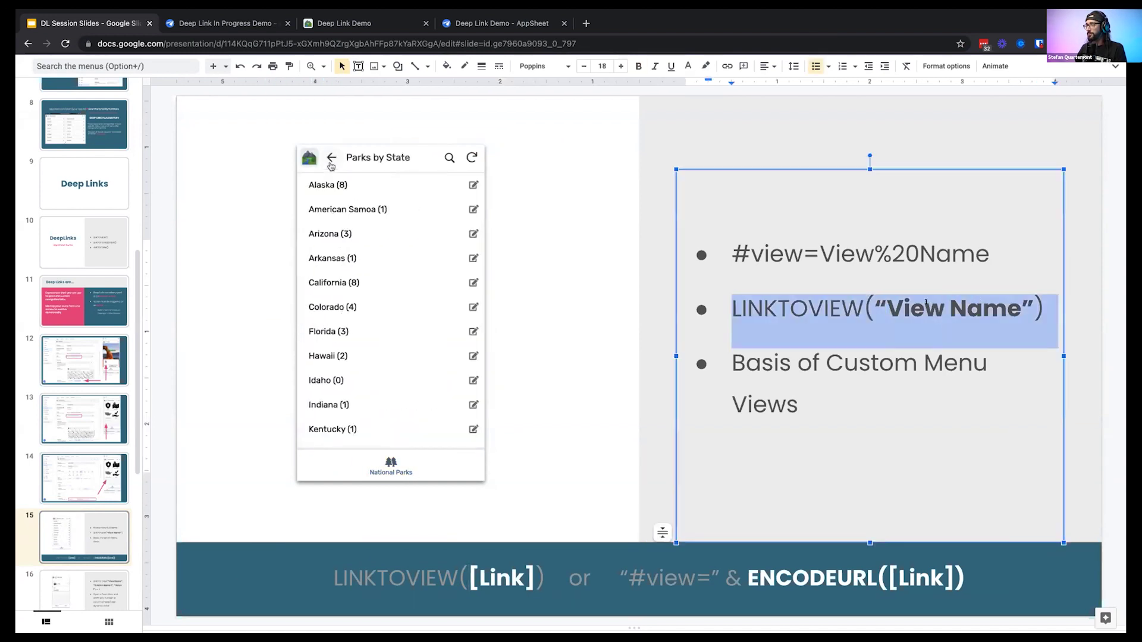
left_click_drag(886, 308, 1008, 300)
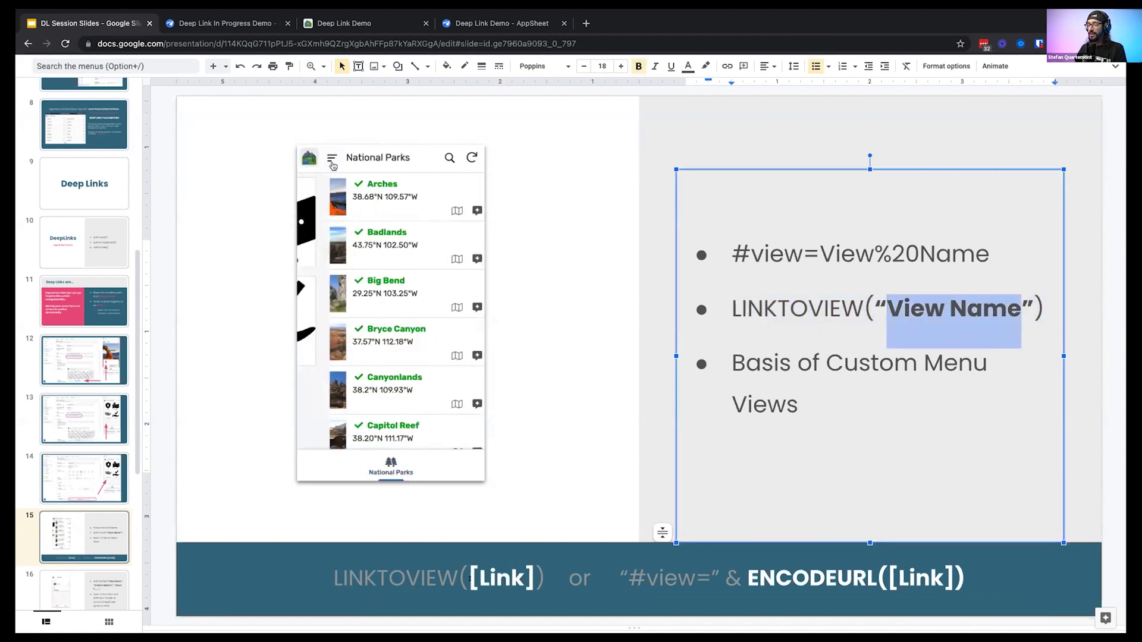
left_click_drag(473, 577, 519, 577)
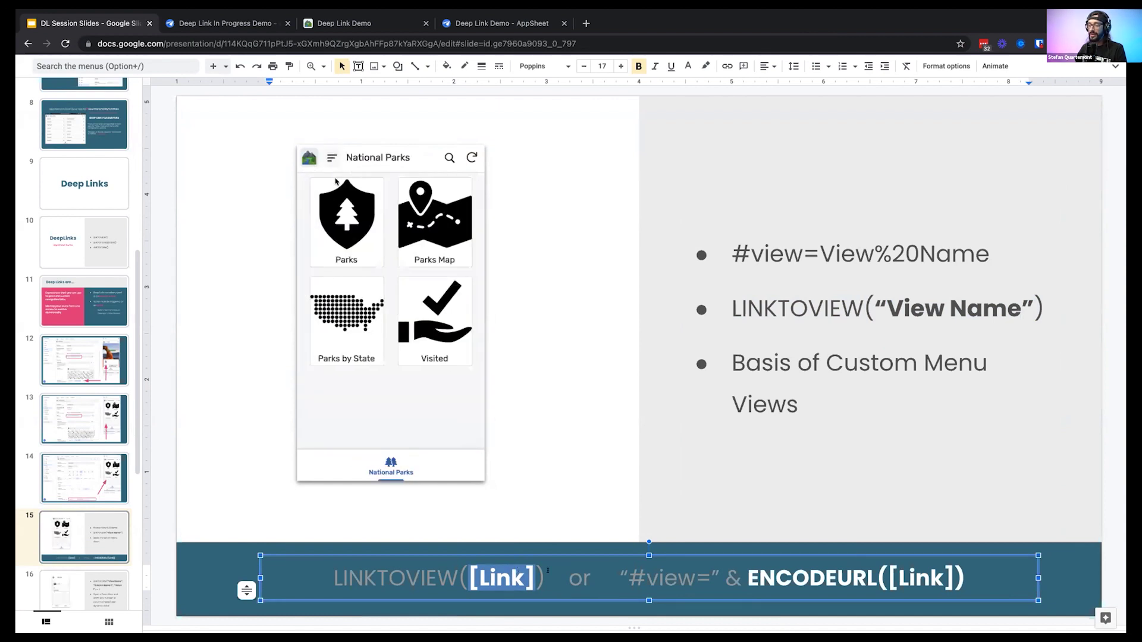
left_click(676, 571)
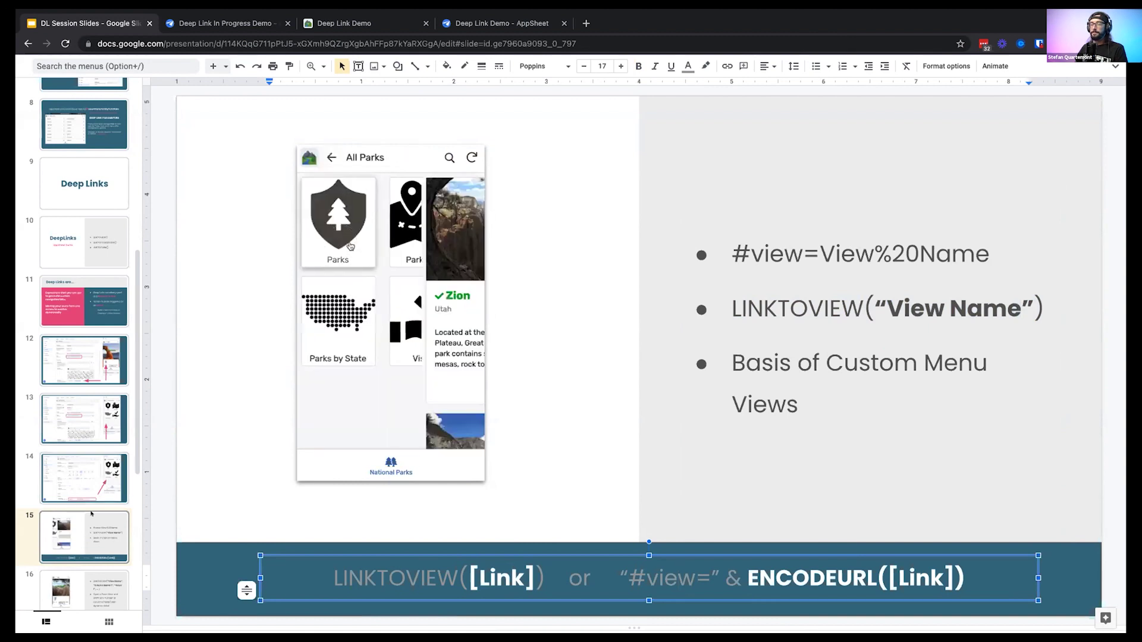
scroll(84, 400, "down", 3)
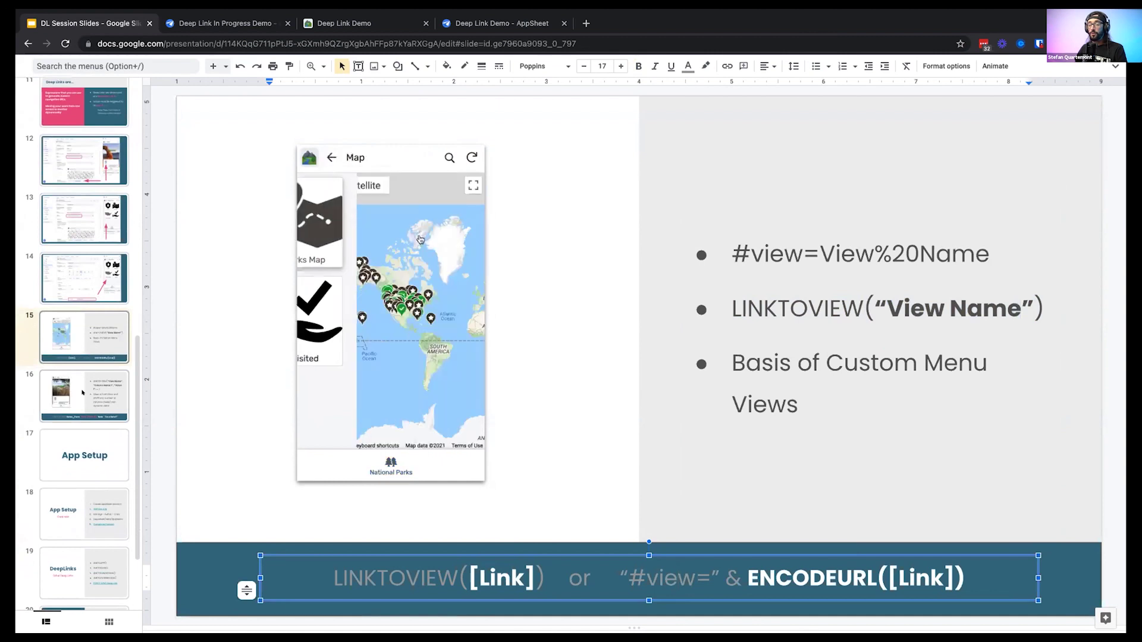
left_click(83, 392)
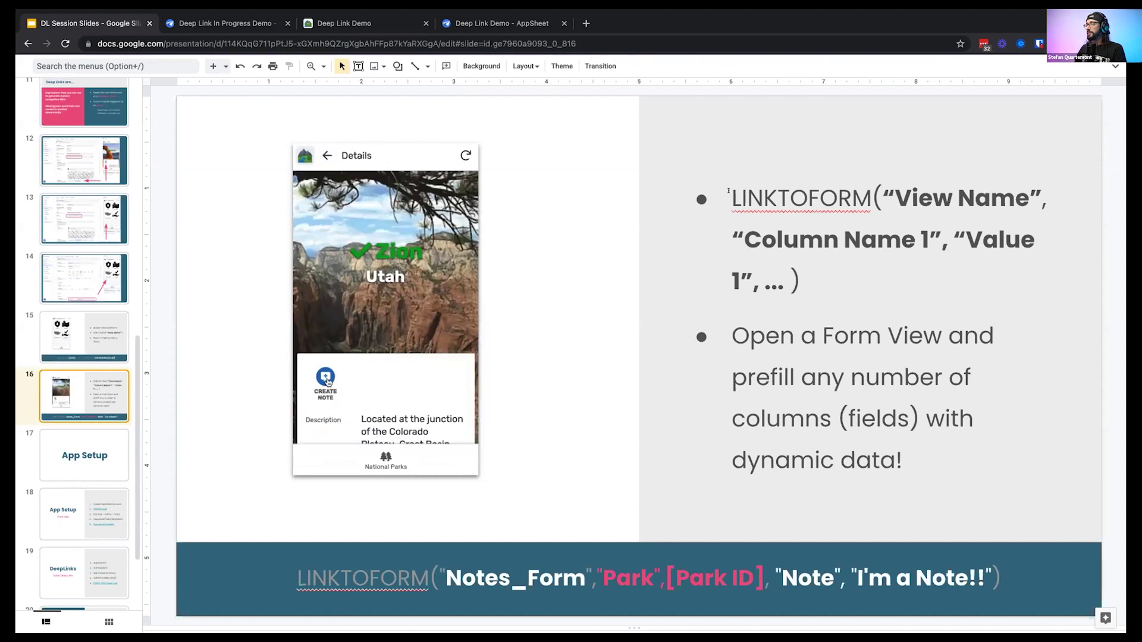
left_click_drag(731, 191, 871, 200)
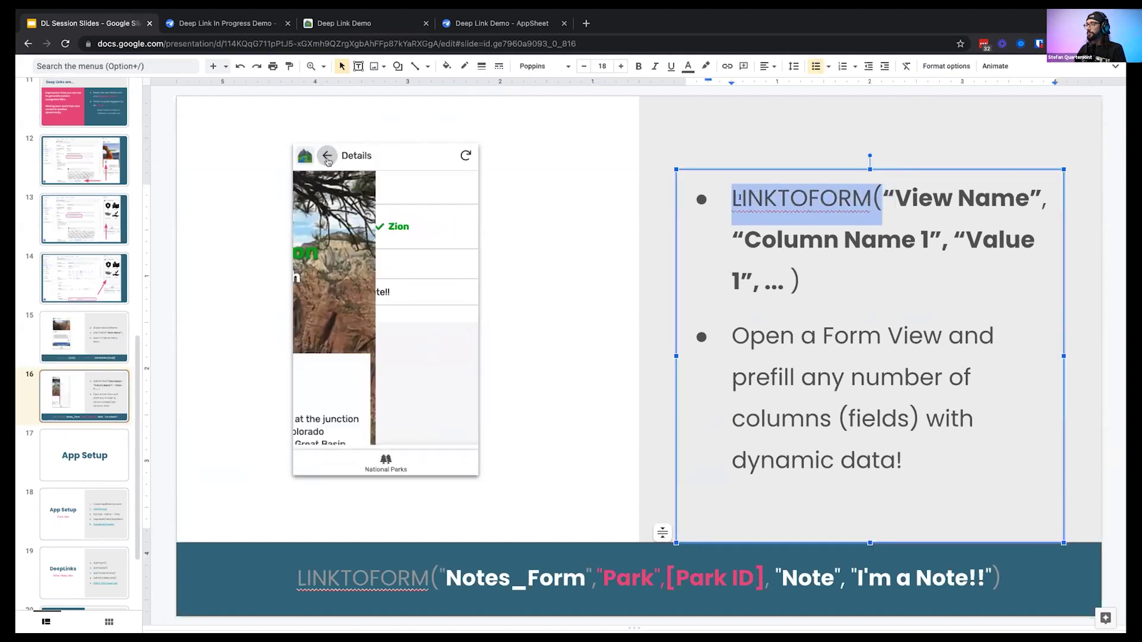
left_click_drag(883, 198, 1038, 197)
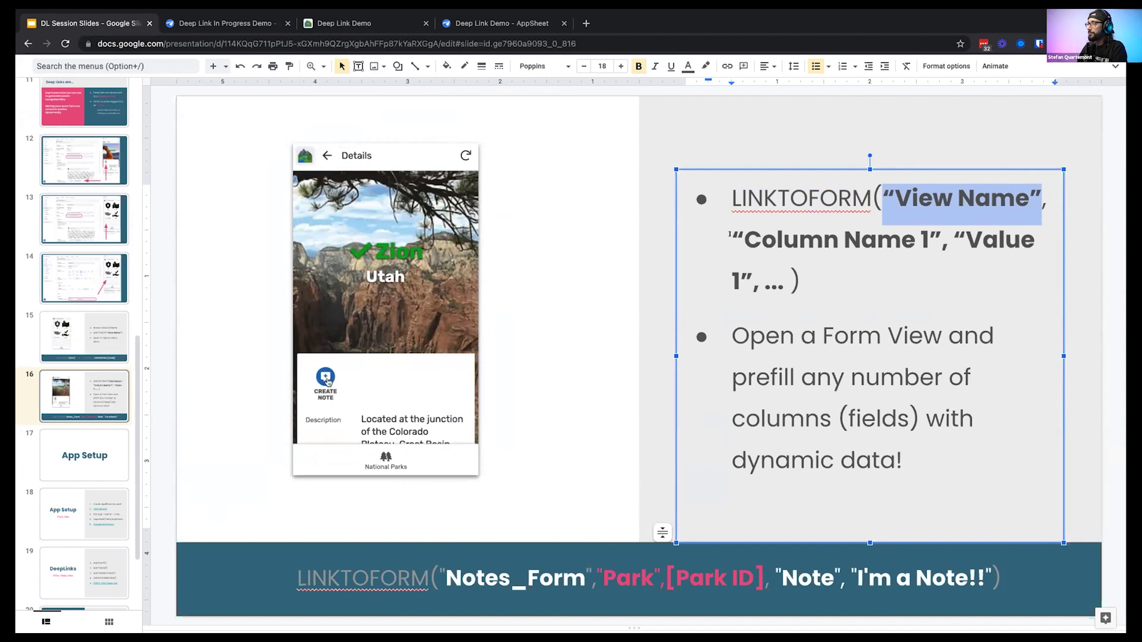
left_click_drag(729, 238, 748, 279)
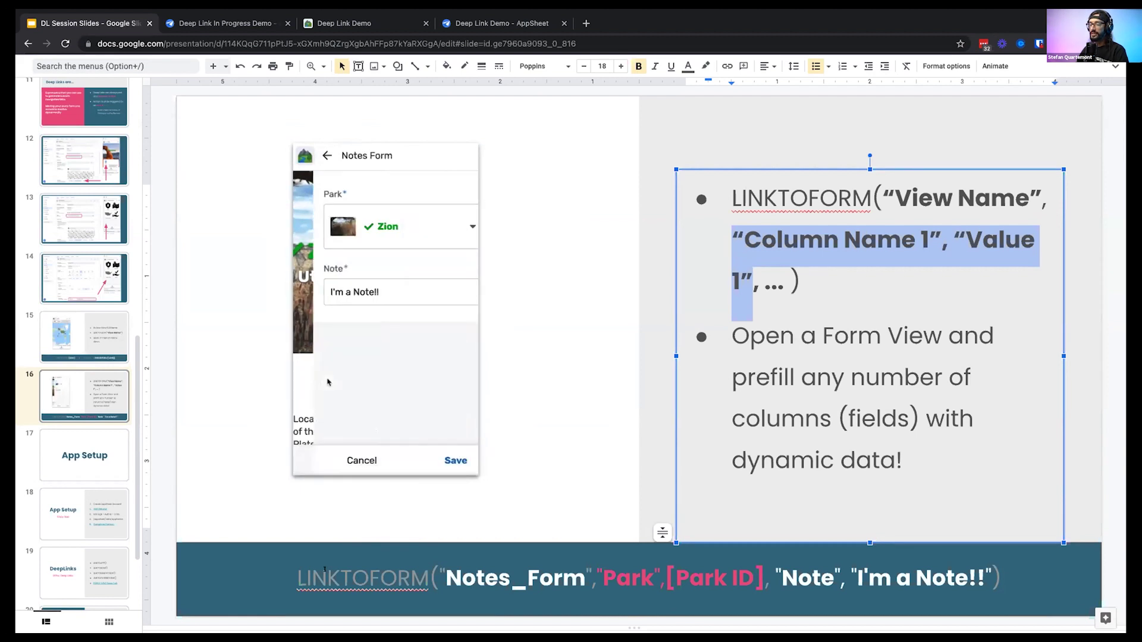
left_click(535, 580)
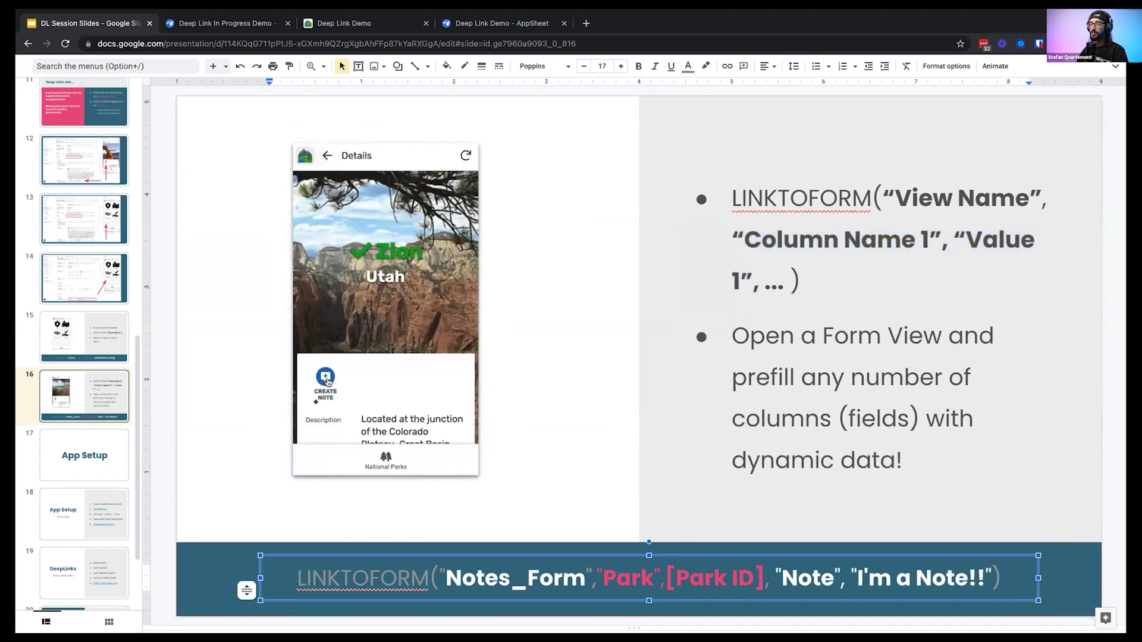
Highlight the LINKTOFORM name, the Notes_Form view and the Park [Park ID] argument
left_click_drag(296, 580, 433, 578)
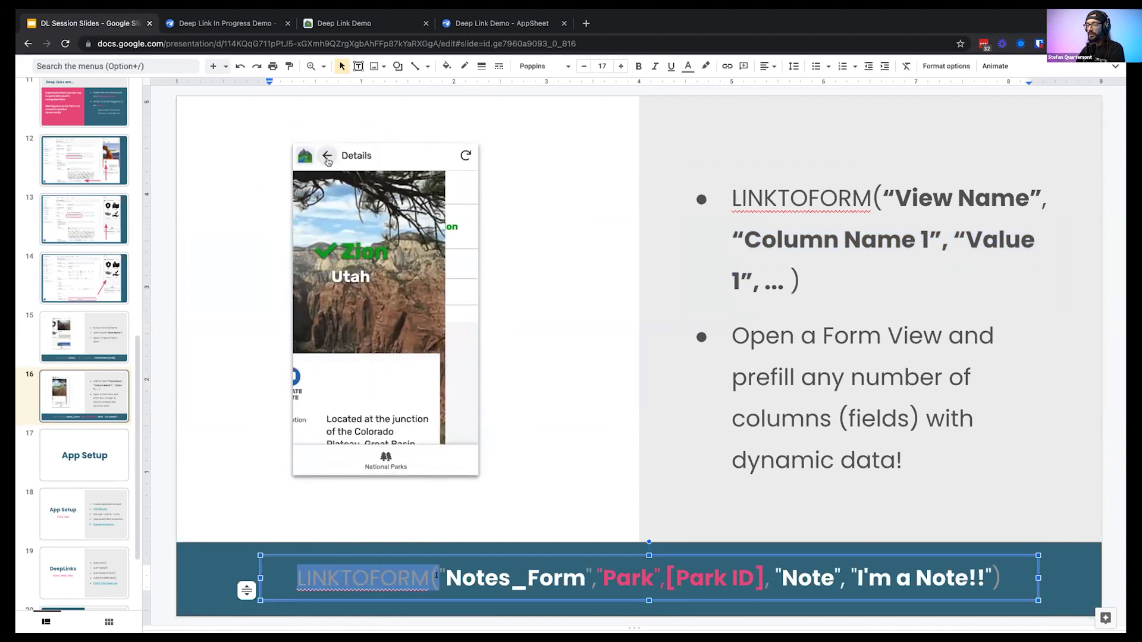
left_click(447, 578)
left_click_drag(447, 578, 581, 578)
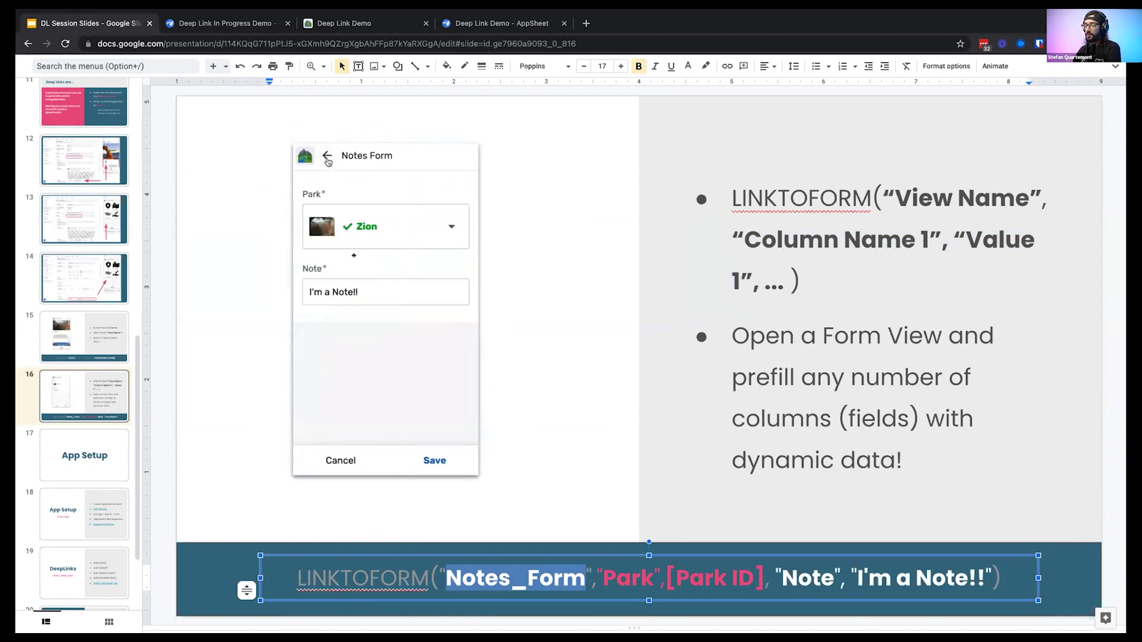
left_click_drag(602, 578, 759, 578)
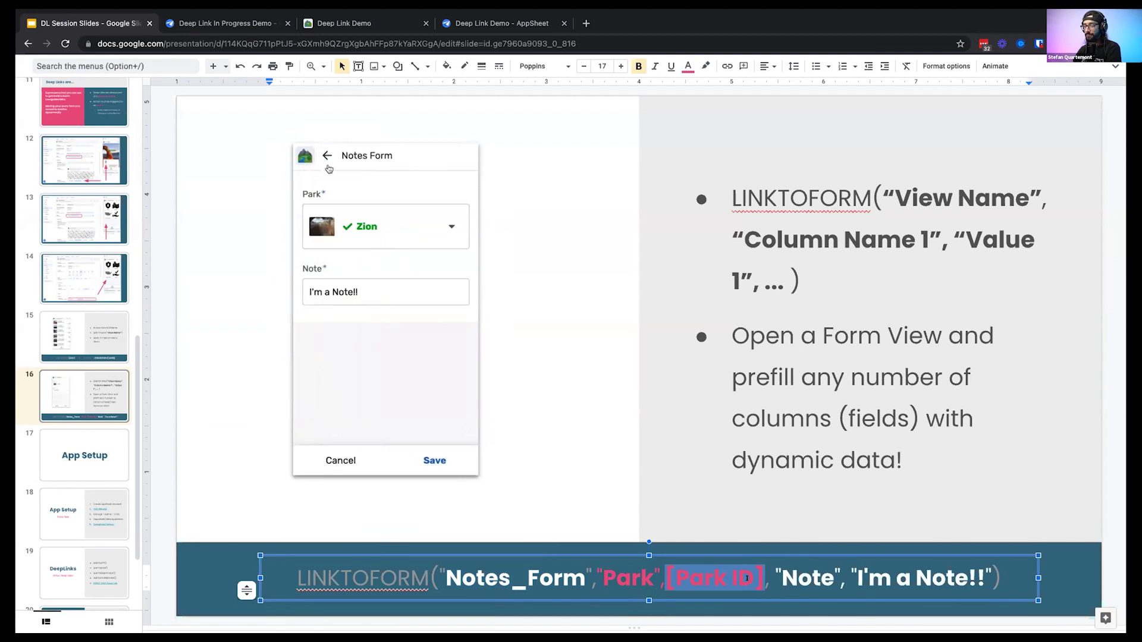
Highlight the Note column and the 'I'm a Note!!' value, then show the App Setup slide
left_click(785, 577)
left_click_drag(782, 577, 834, 578)
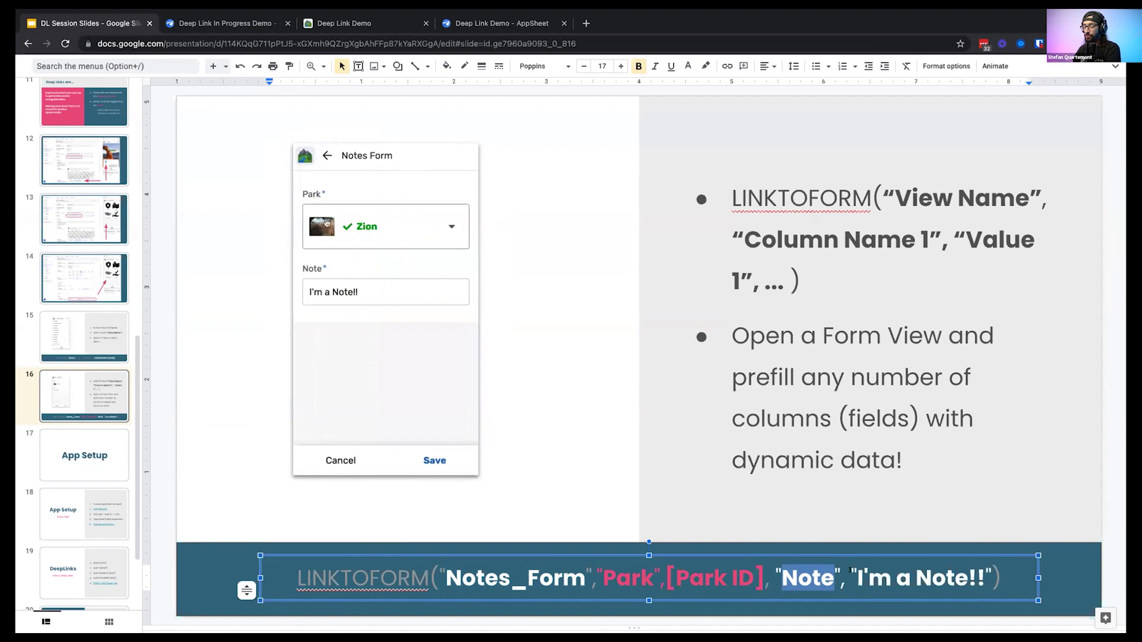
left_click_drag(856, 578, 982, 576)
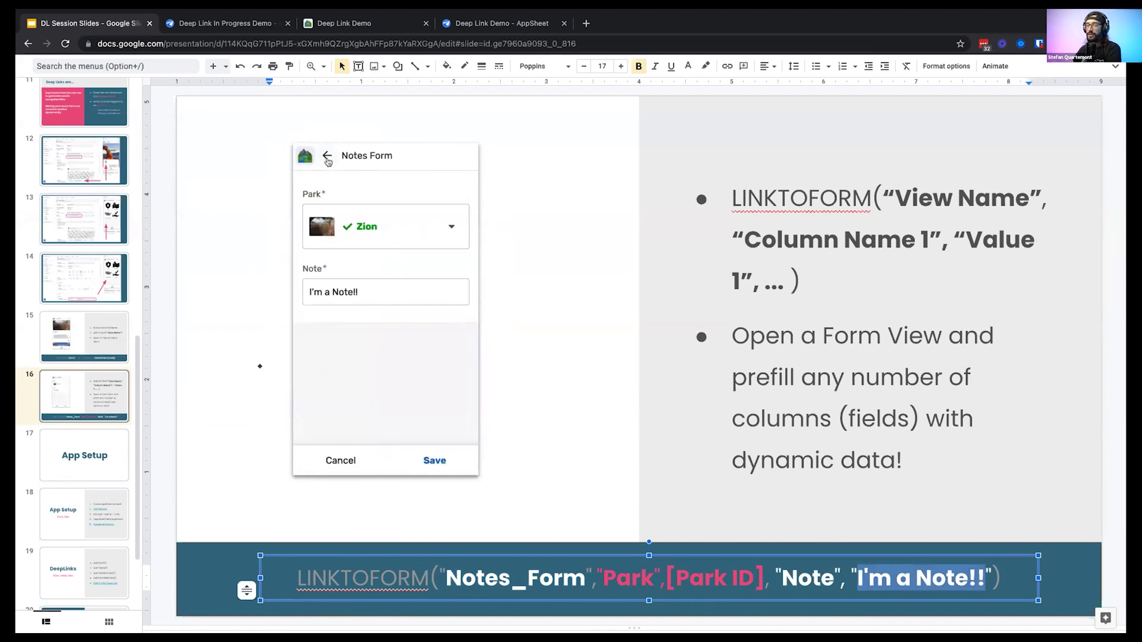
left_click(64, 457)
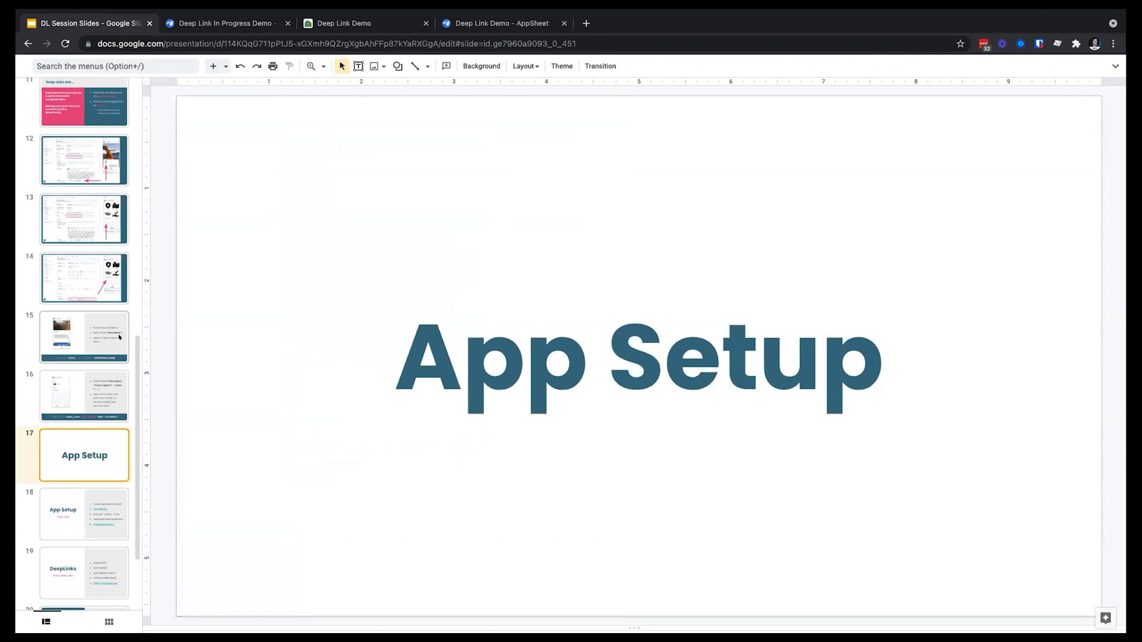
left_click(74, 390)
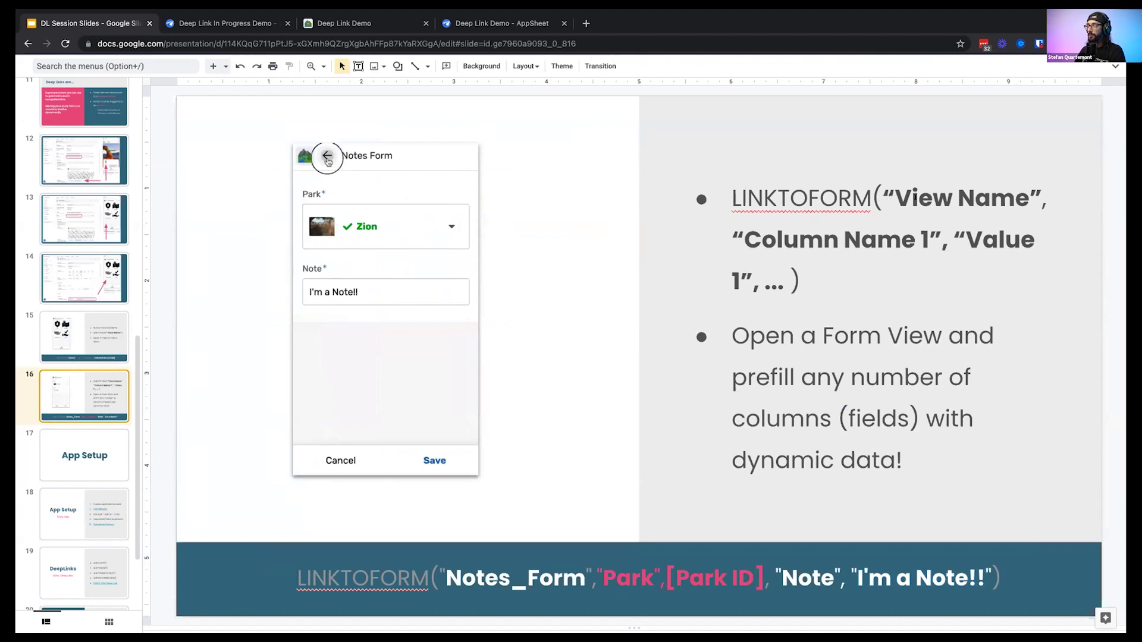
left_click_drag(897, 198, 1028, 199)
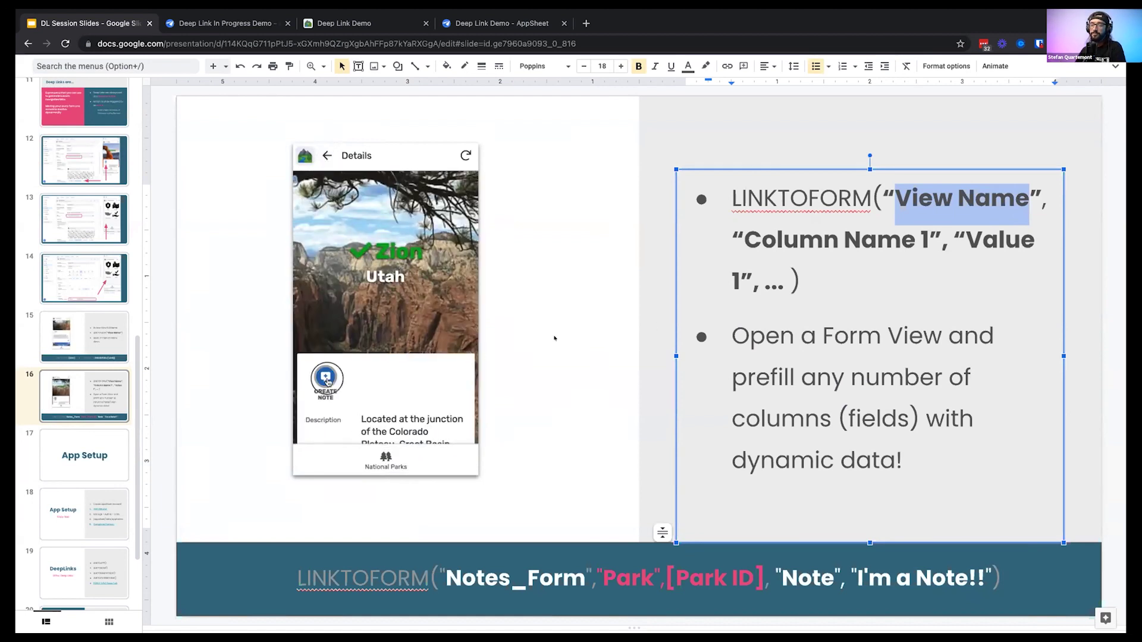
left_click(84, 469)
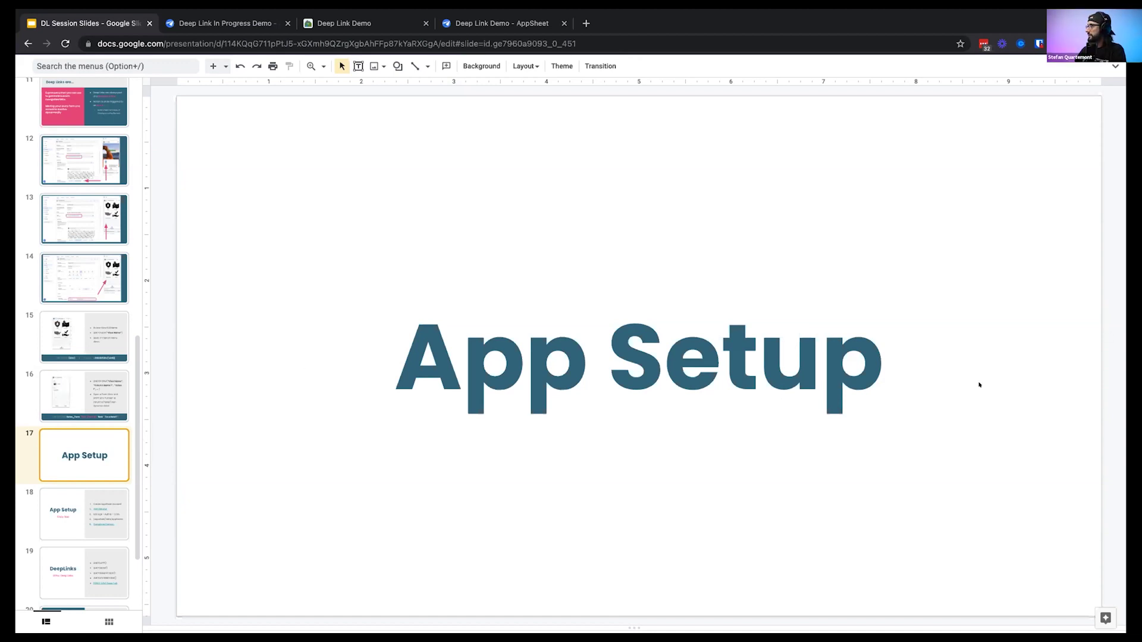
Show slide 18, "App Setup – Copy App", with its five setup steps
left_click(72, 512)
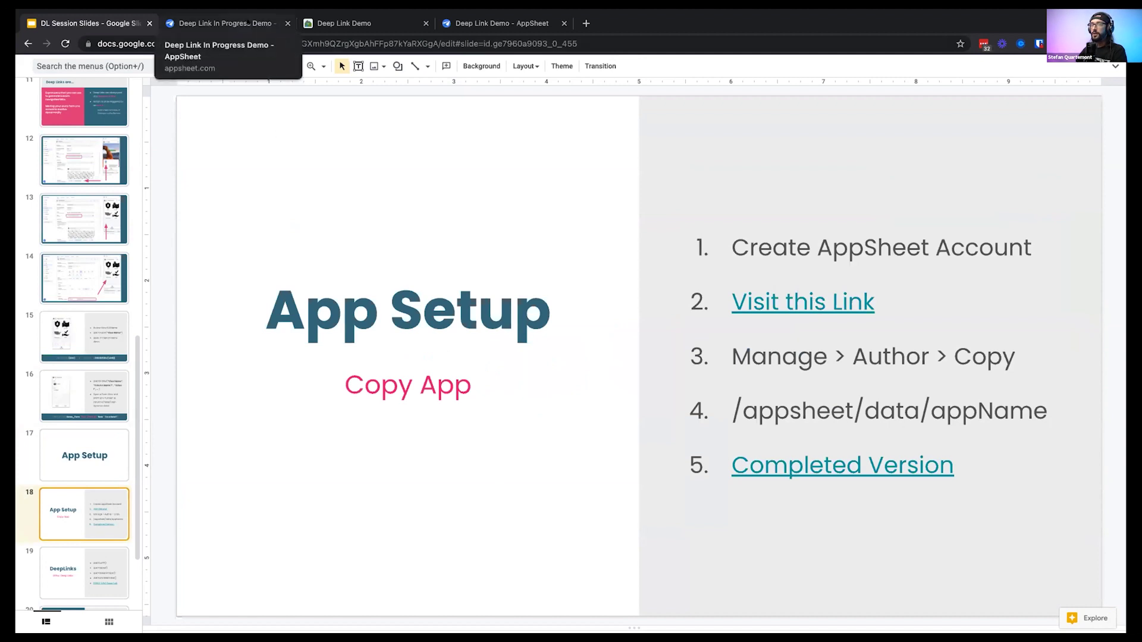
In the Deep Link In Progress Demo editor, expand the preview and open the Notes, Parks and State Menu tables
left_click(220, 23)
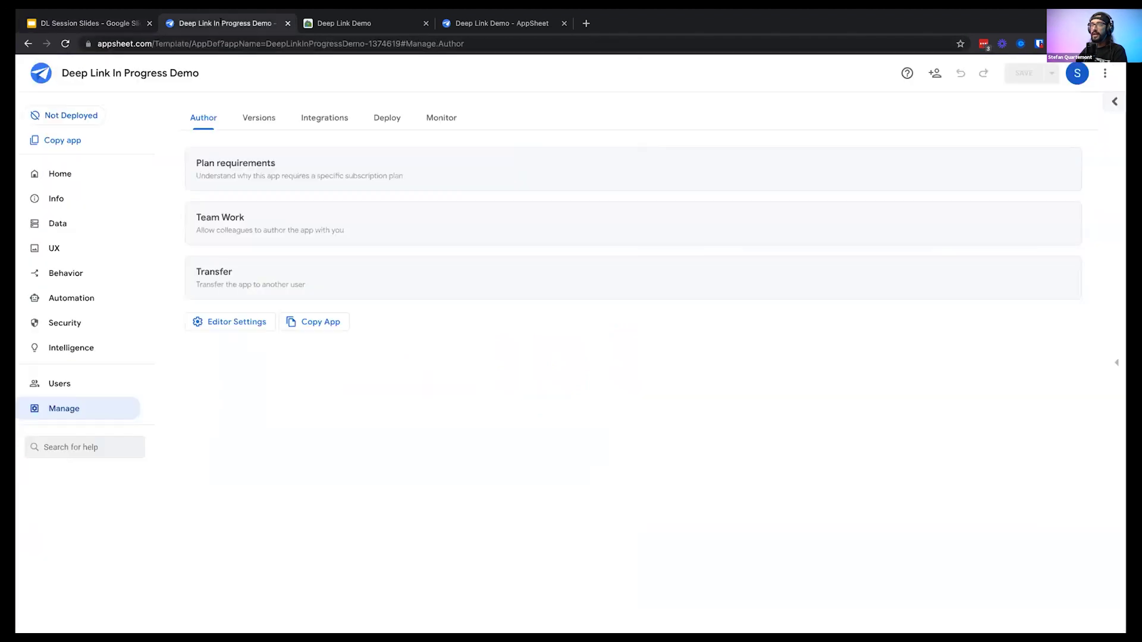
left_click(225, 44)
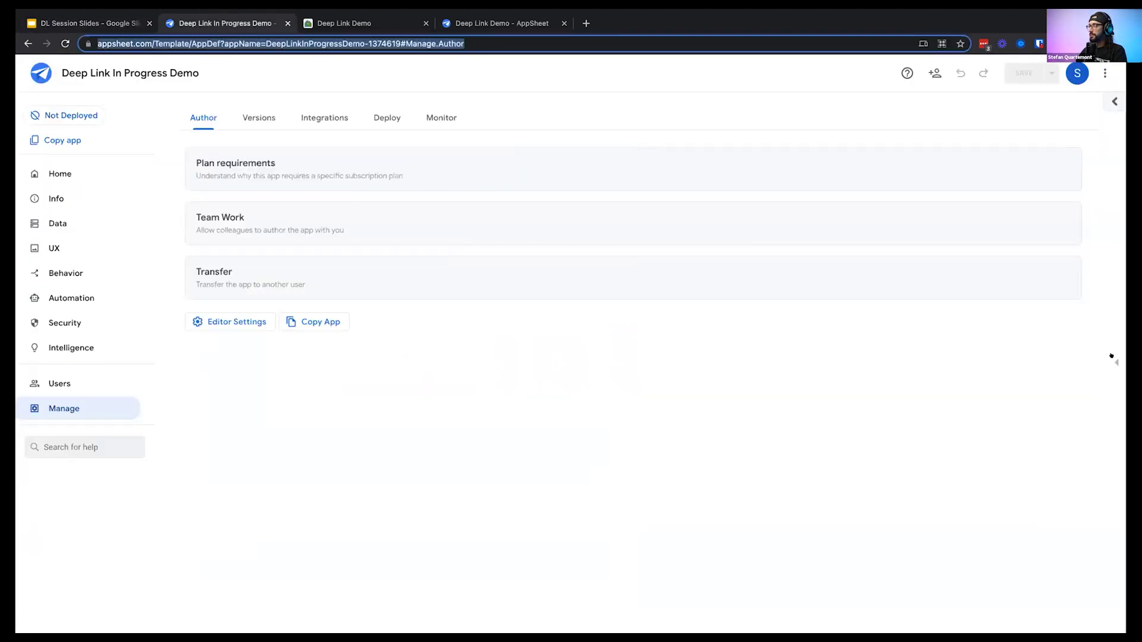
left_click(1114, 359)
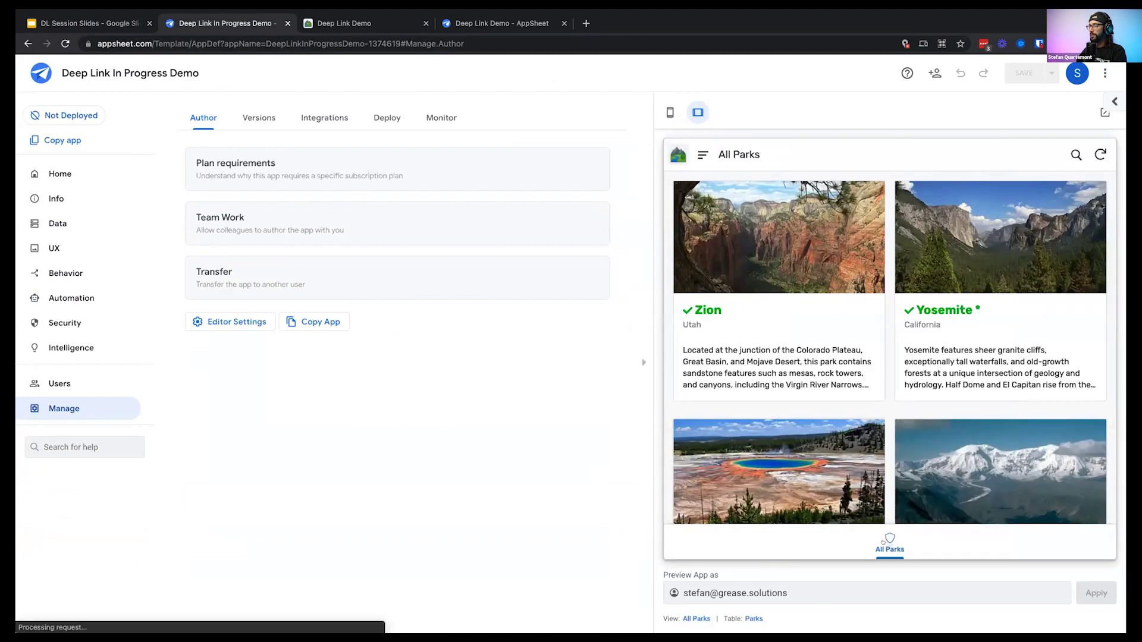
scroll(817, 402, "down", 10)
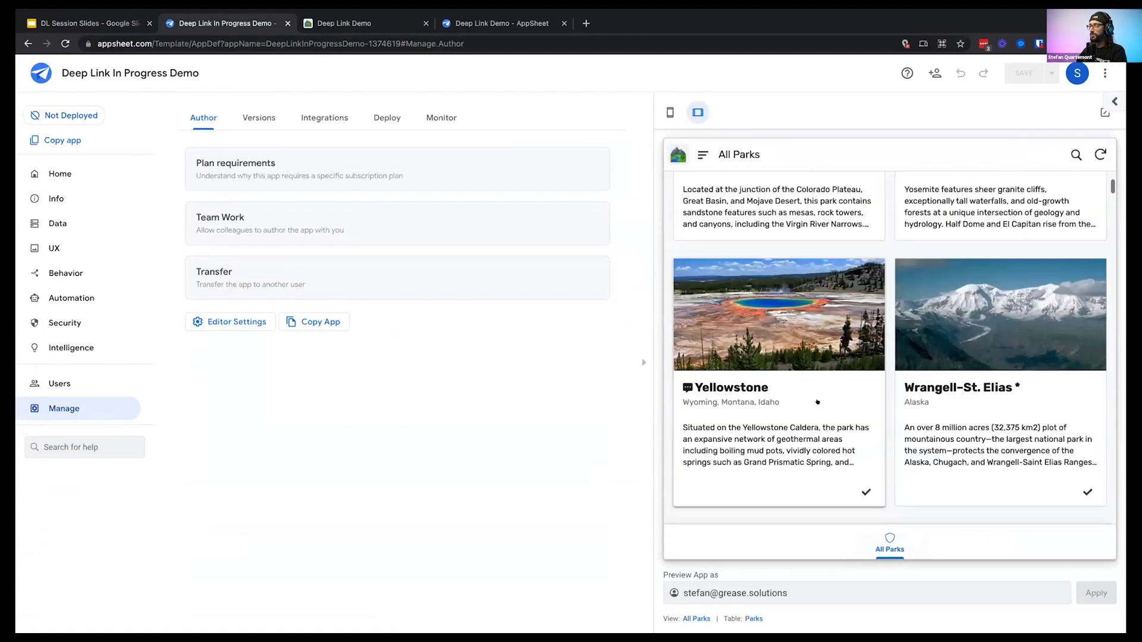
scroll(815, 401, "up", 6)
scroll(816, 401, "up", 4)
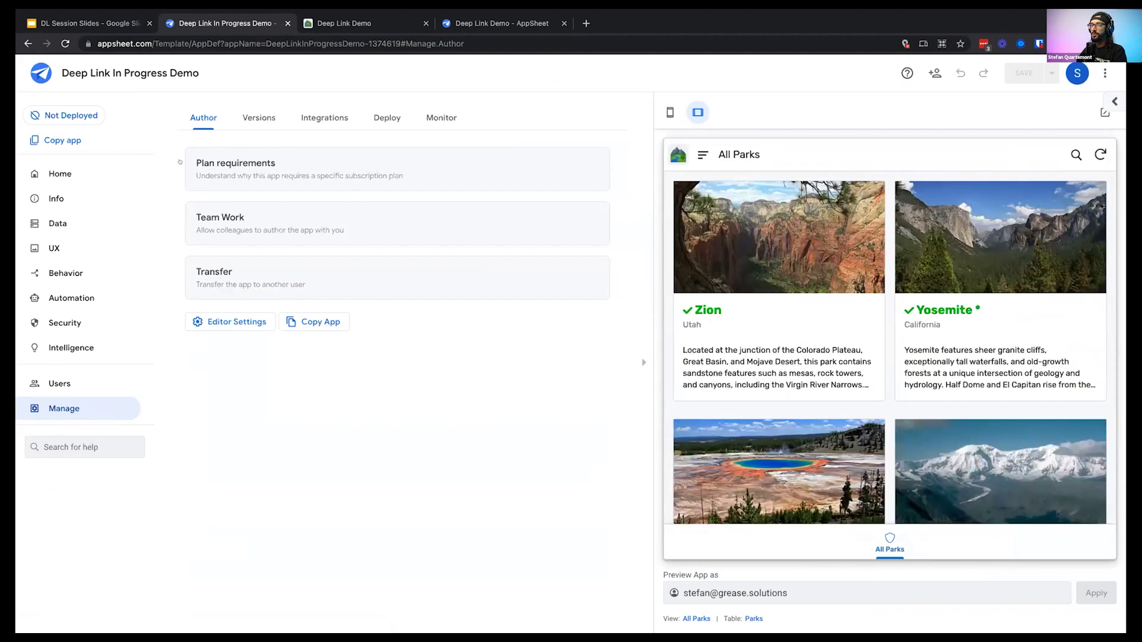
left_click(58, 224)
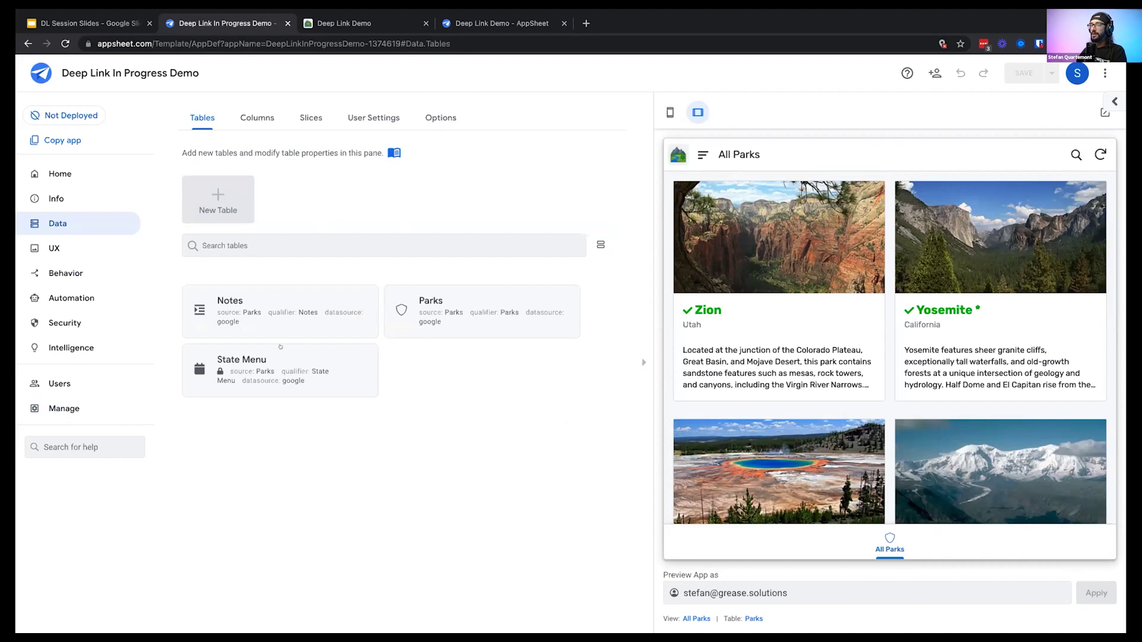
Open and close the preview app's navigation menu
left_click(704, 154)
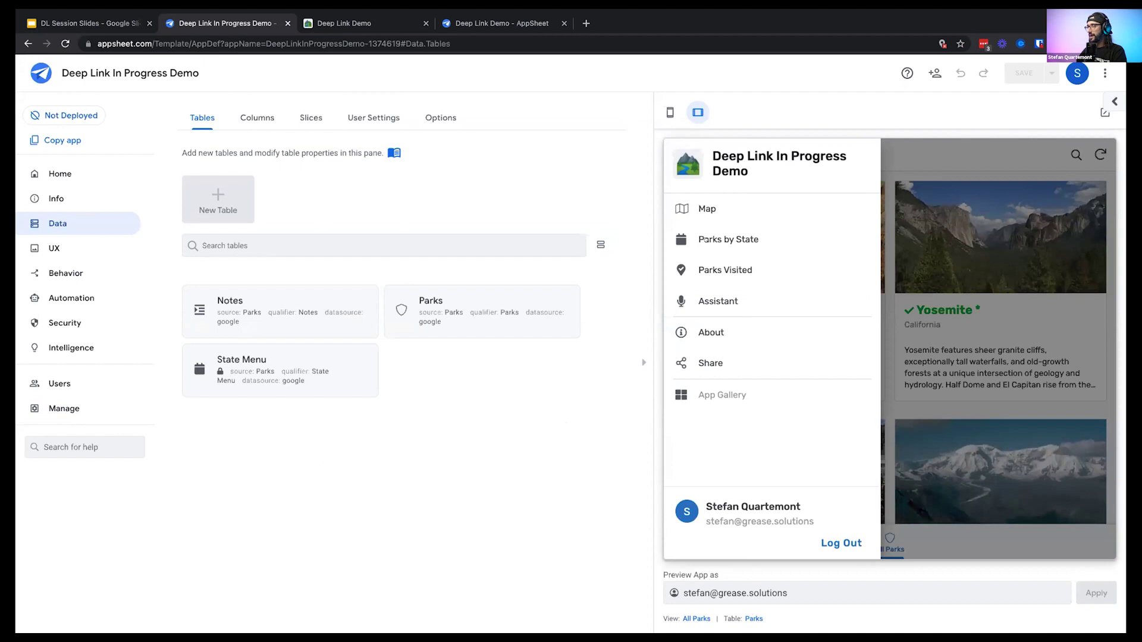
left_click(973, 364)
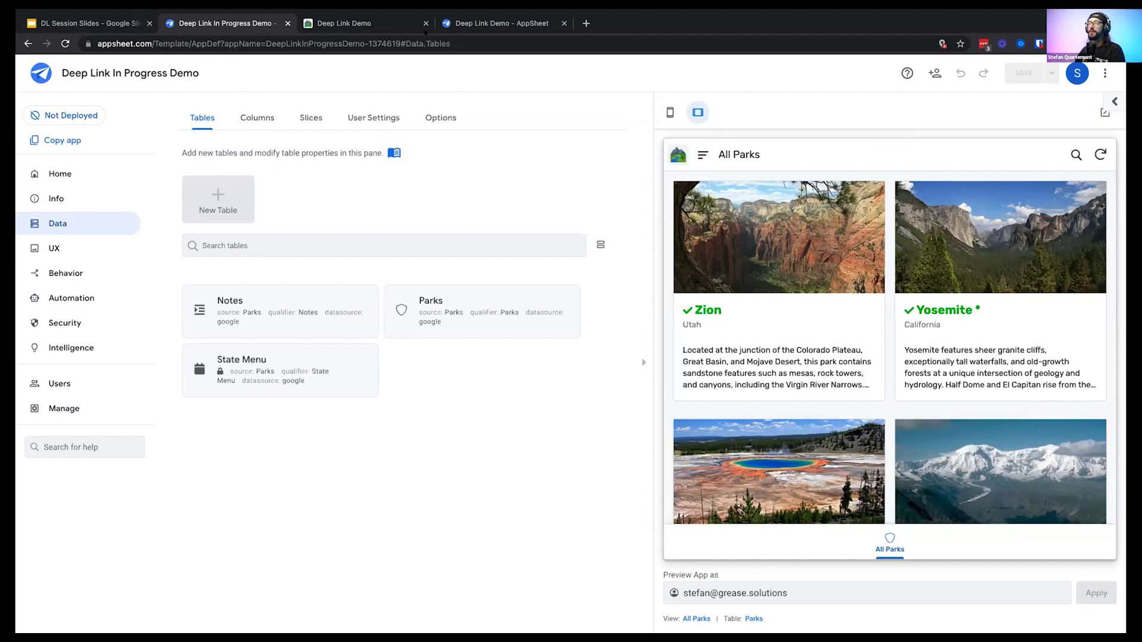
left_click(284, 43)
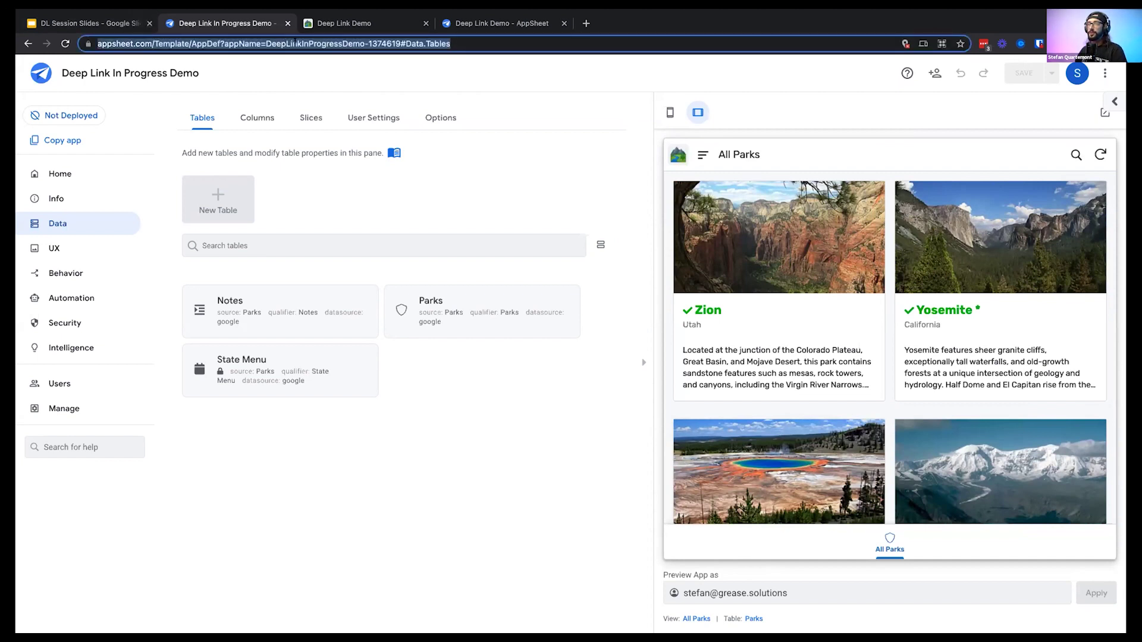
Visit Users, then the Manage Author page with Plan requirements, Team Work, Transfer and Copy App
left_click(60, 384)
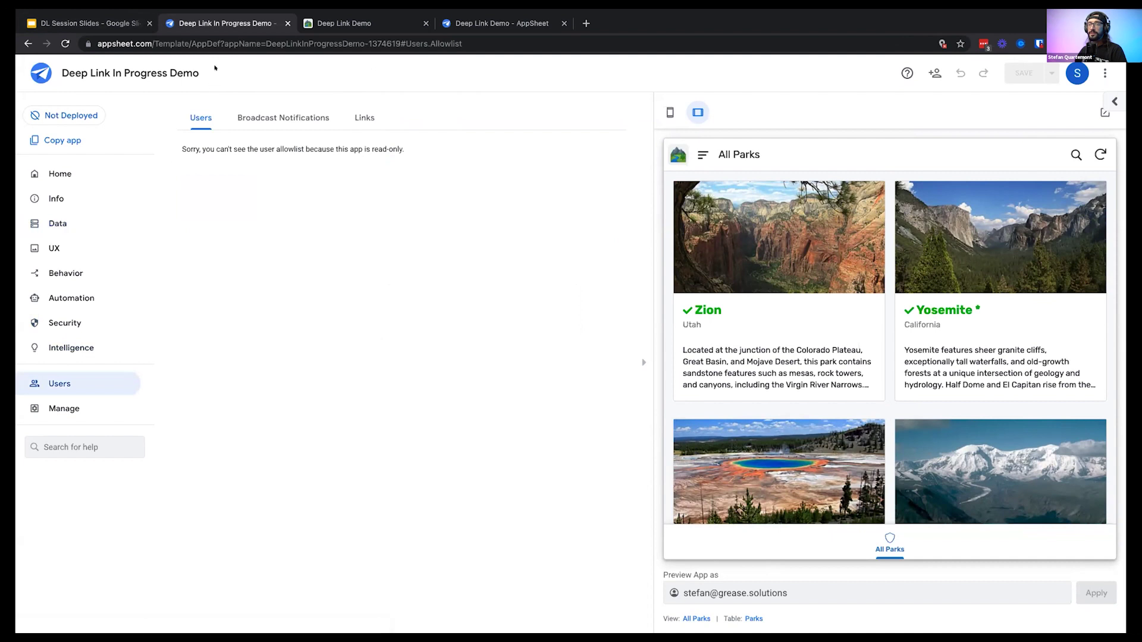
left_click(224, 43)
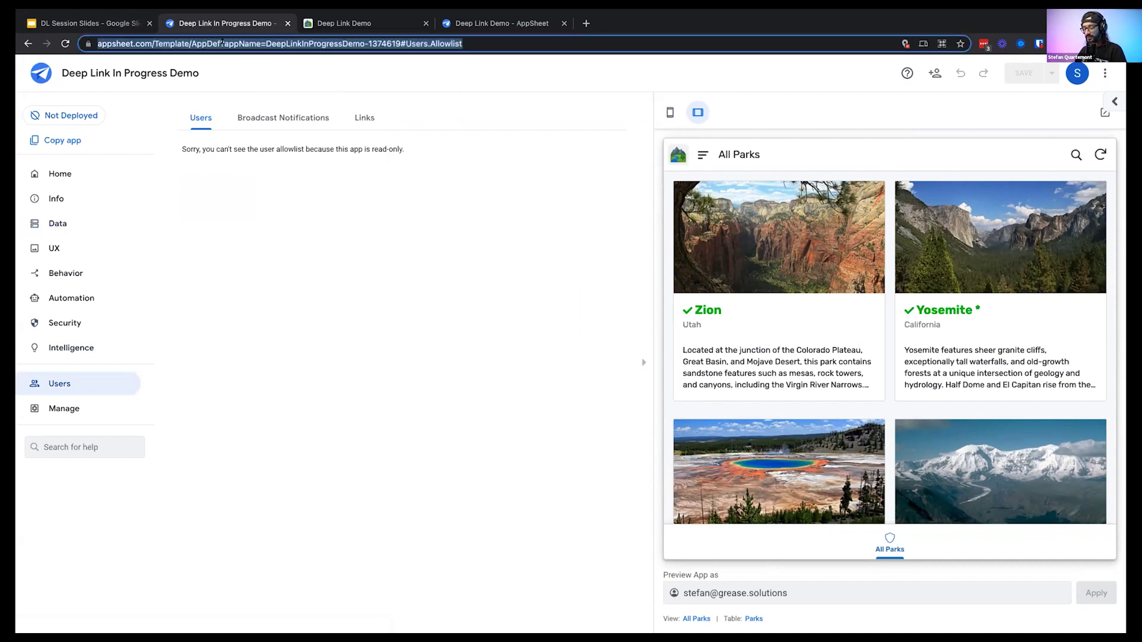
left_click(63, 408)
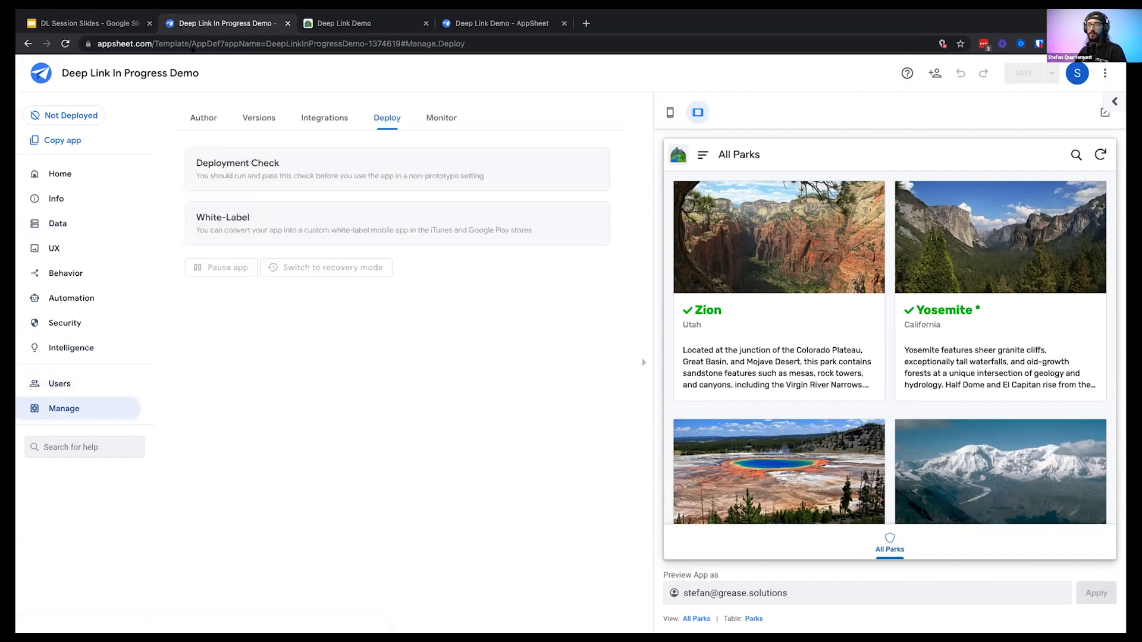
left_click(202, 117)
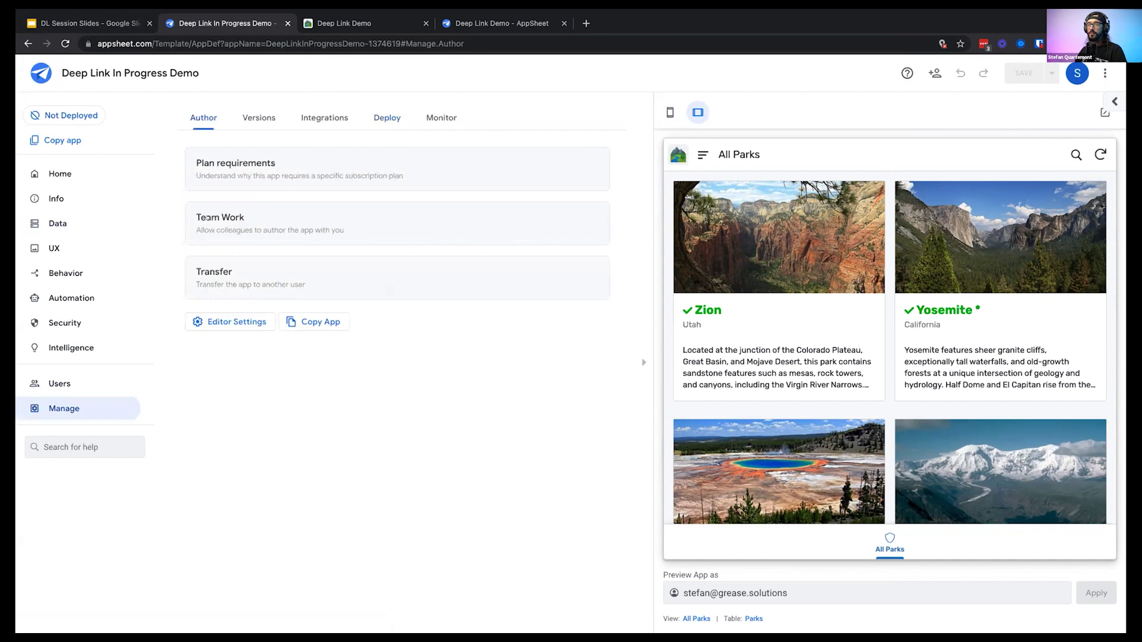
left_click(223, 44)
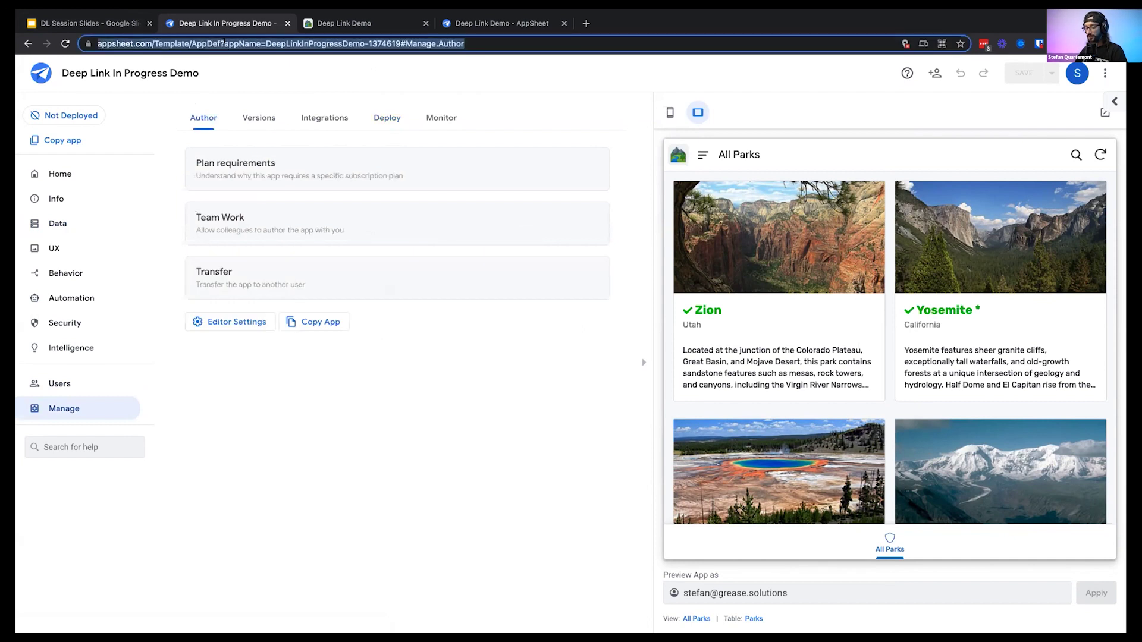
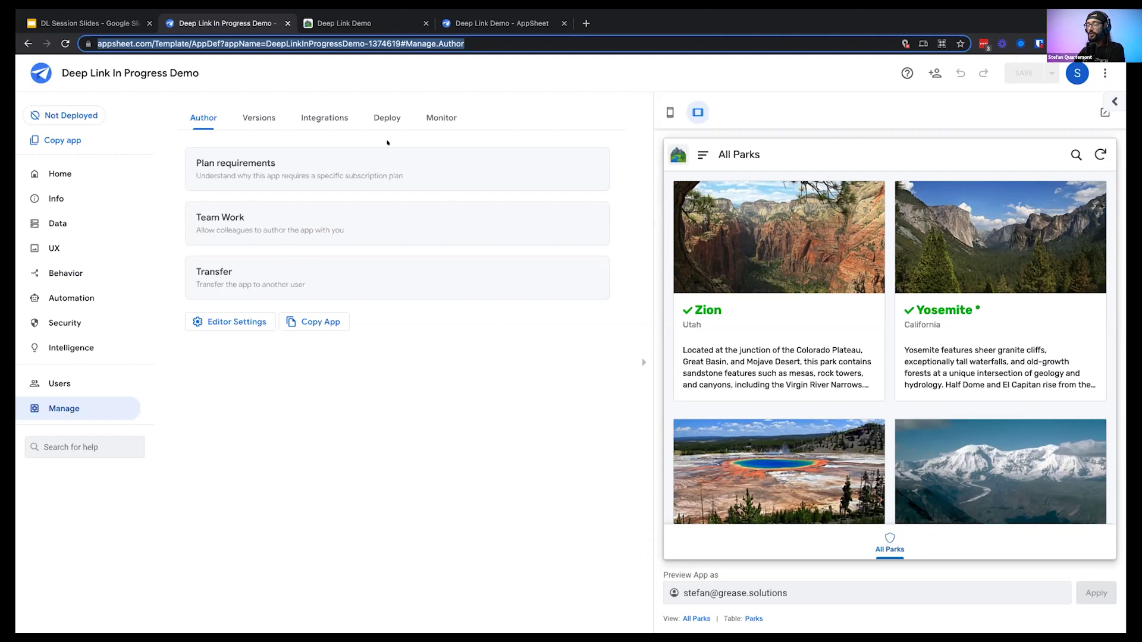
Fill in the app copy as 'SQ Deep Link Demo', dropping 'In Progress', with table and file data copying enabled
left_click(330, 336)
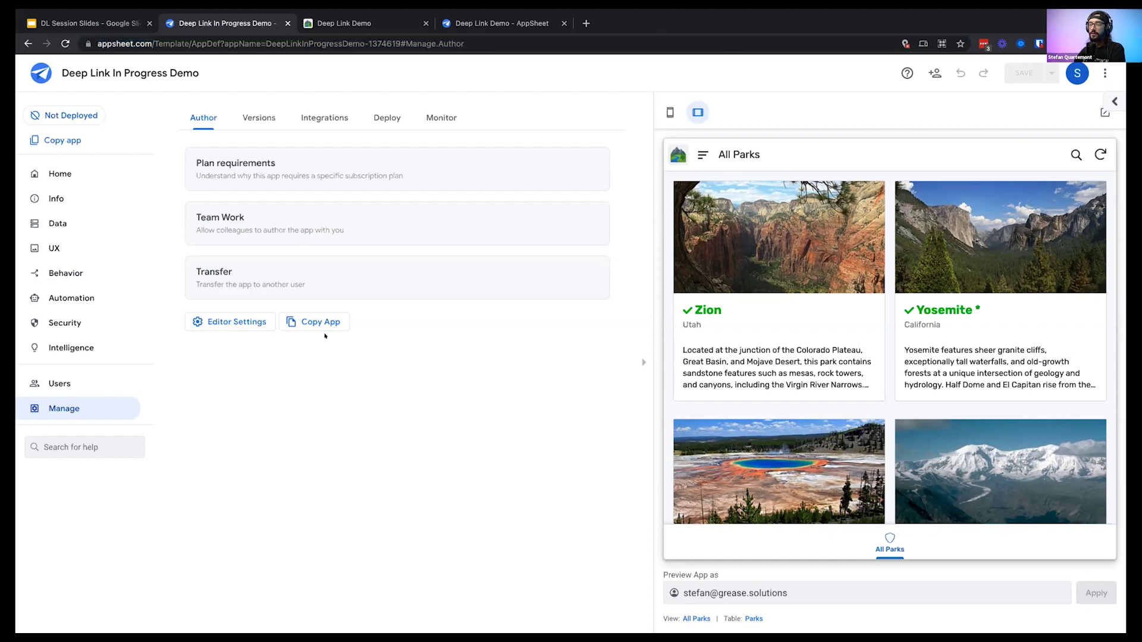
left_click(304, 326)
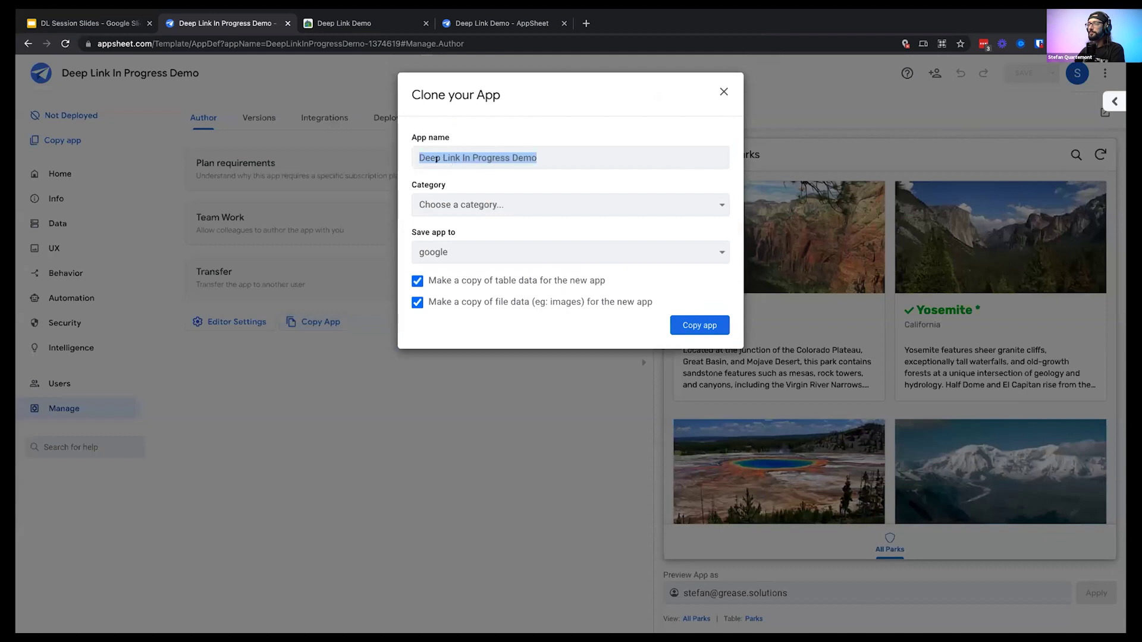
left_click(420, 157)
type("SQ")
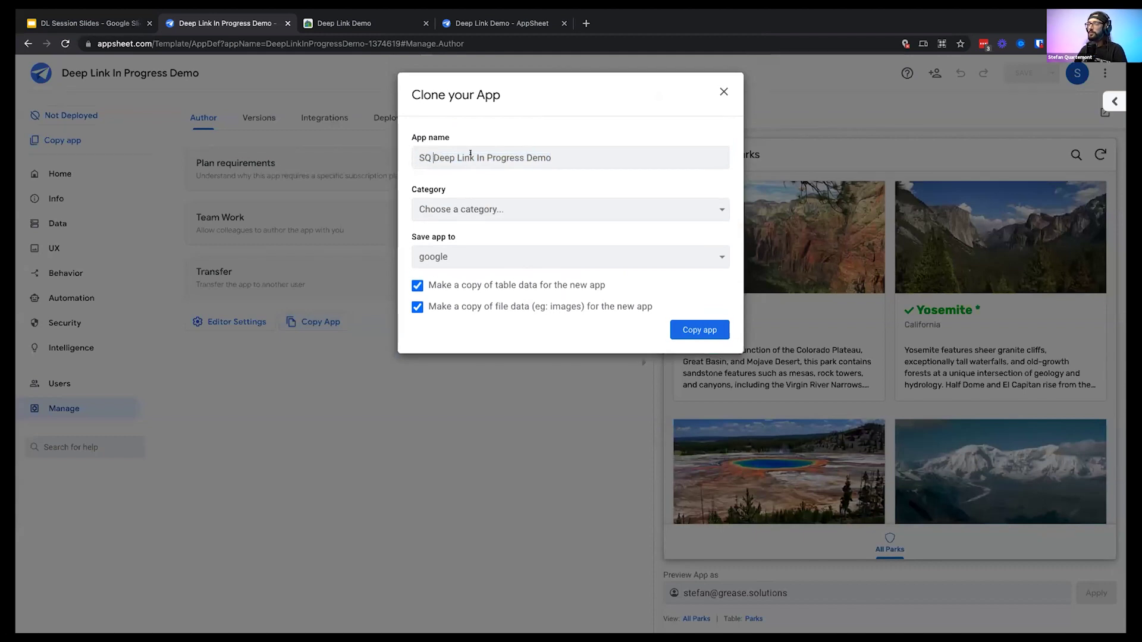
mouse_move(475, 156)
left_mouse_down()
mouse_move(582, 150)
mouse_move(473, 153)
left_mouse_up()
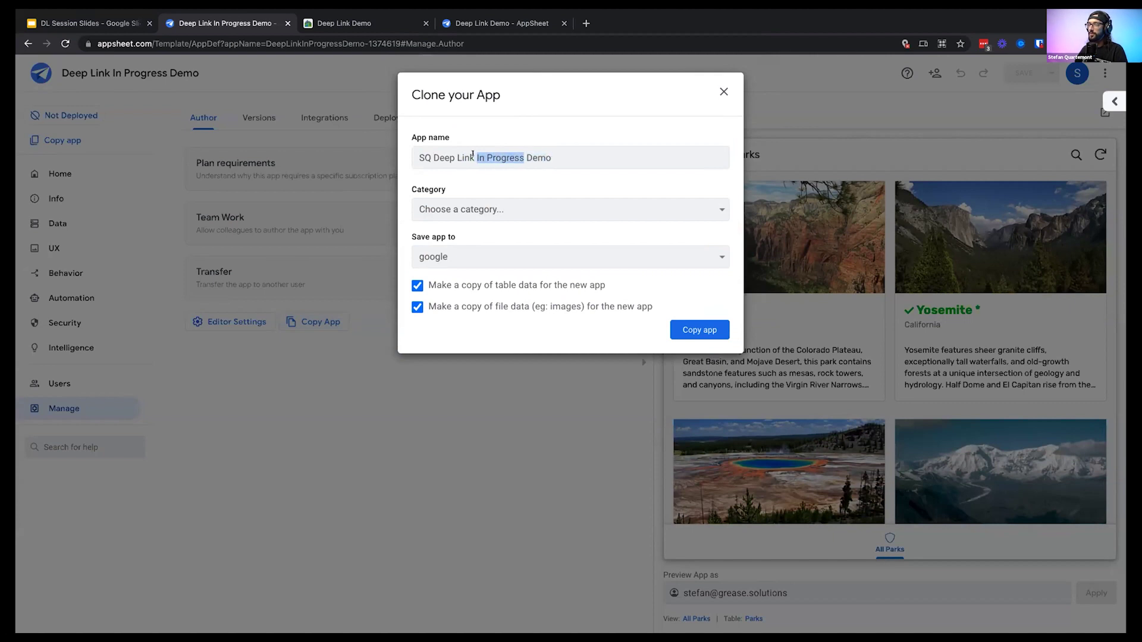
key("BackSpace")
key("BackSpace")
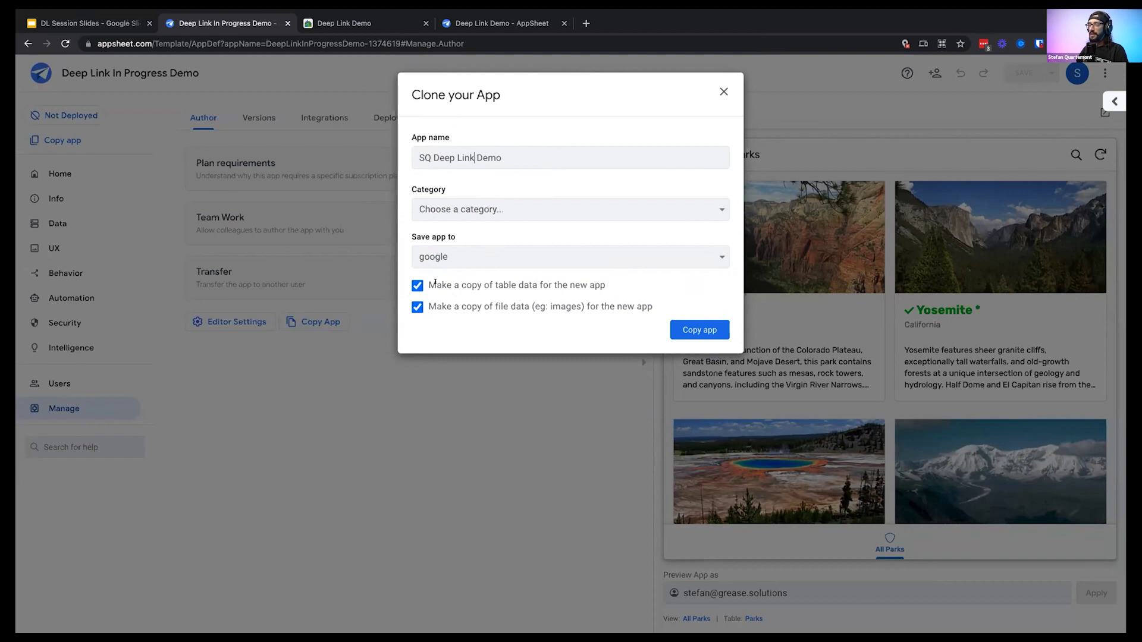
left_click_drag(425, 282, 653, 305)
left_click(647, 290)
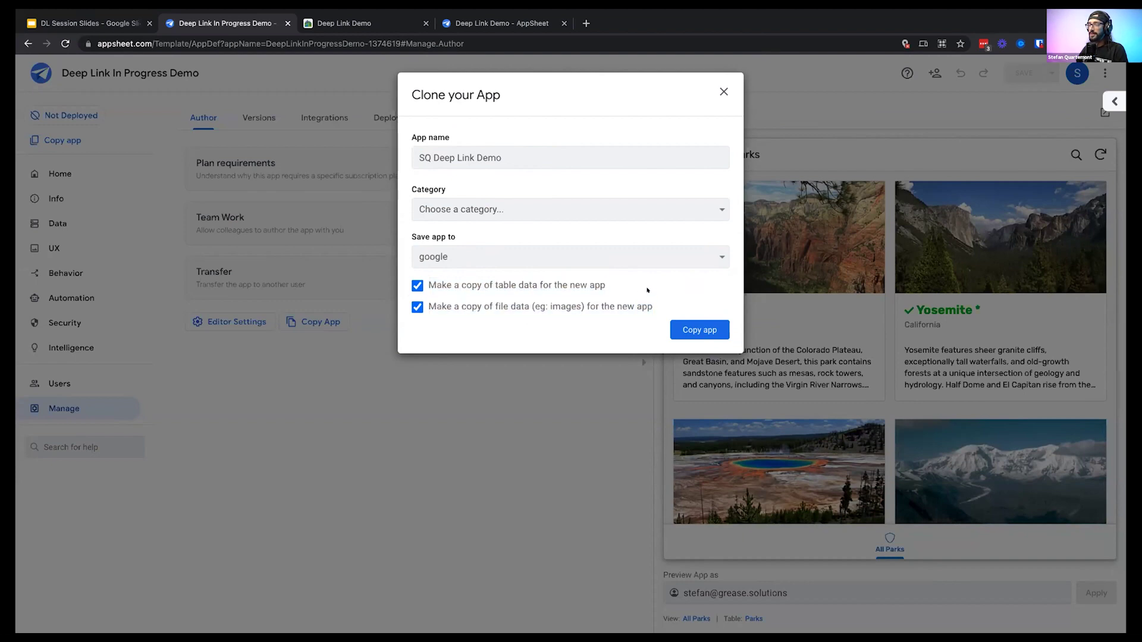
Create the SQ Deep Link Demo copy and let it open in the editor
left_click(706, 331)
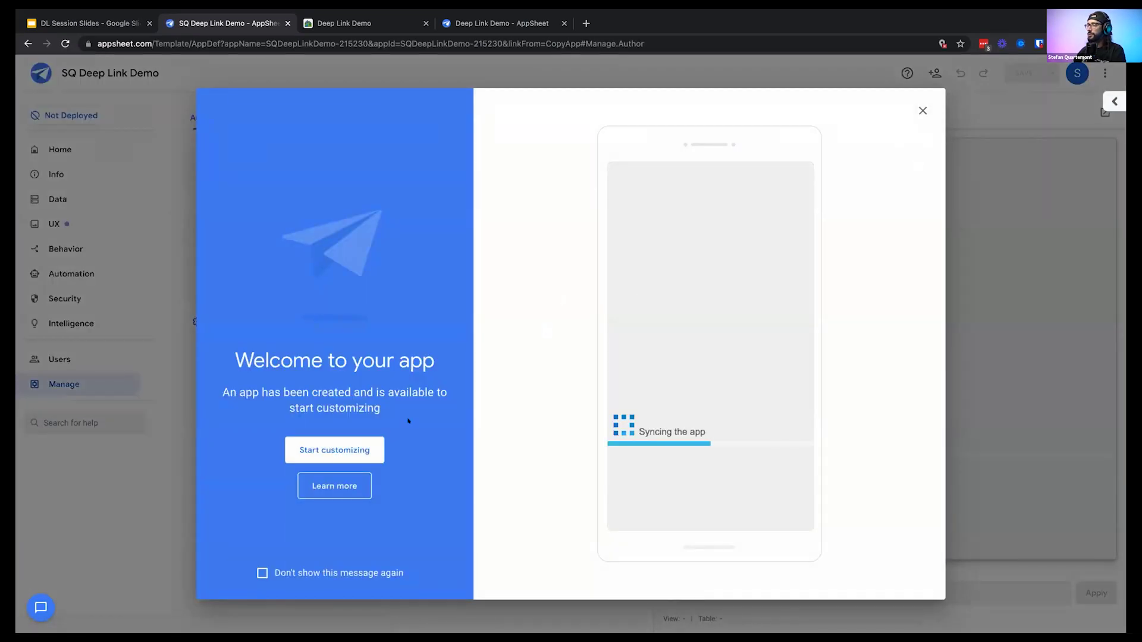
Dismiss the welcome message and display the Info > Spec graph of tables, slices and views
left_click(323, 453)
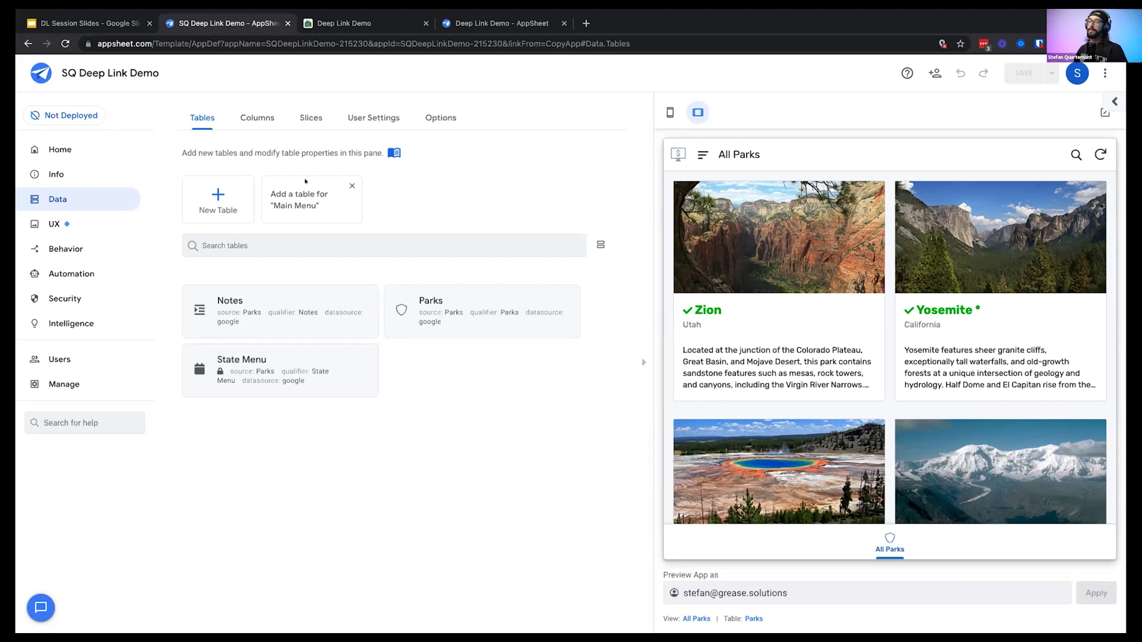
left_click(55, 174)
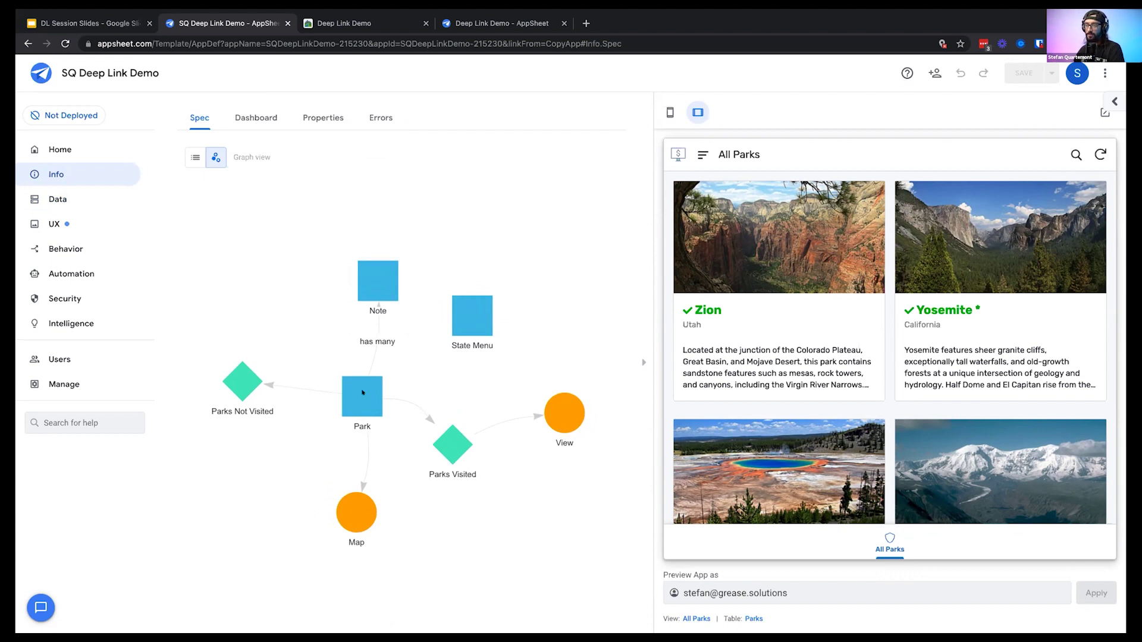
Rearrange the Park node and select the Note, State Menu and Park nodes to preview their views
mouse_move(363, 392)
left_mouse_down()
mouse_move(332, 377)
mouse_move(307, 340)
mouse_move(326, 338)
mouse_move(351, 373)
left_mouse_up()
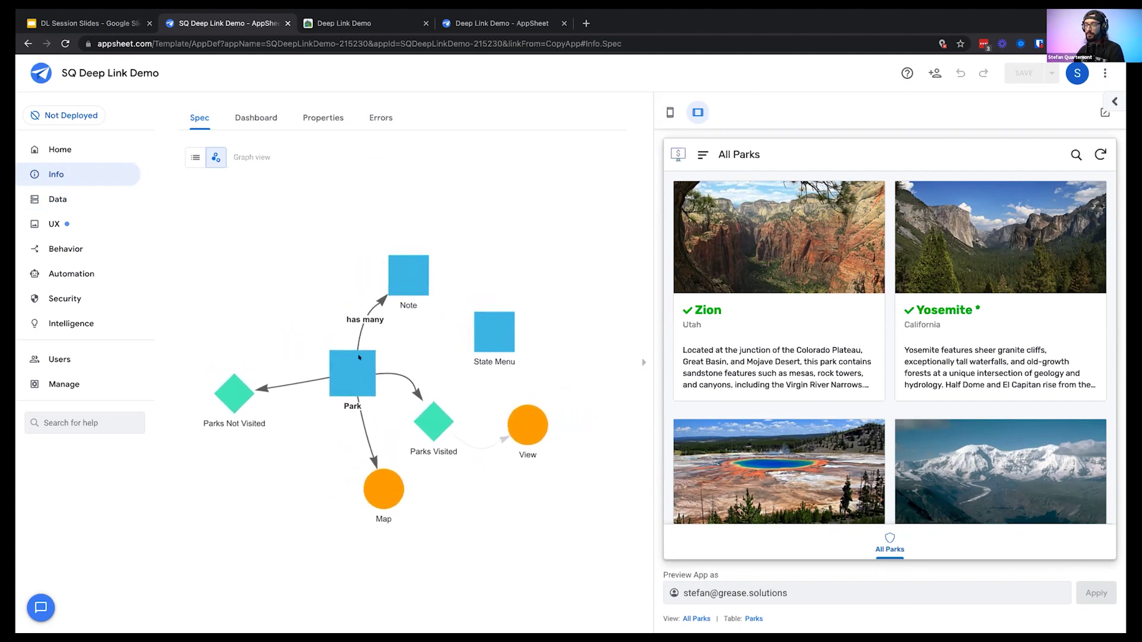
left_click(391, 281)
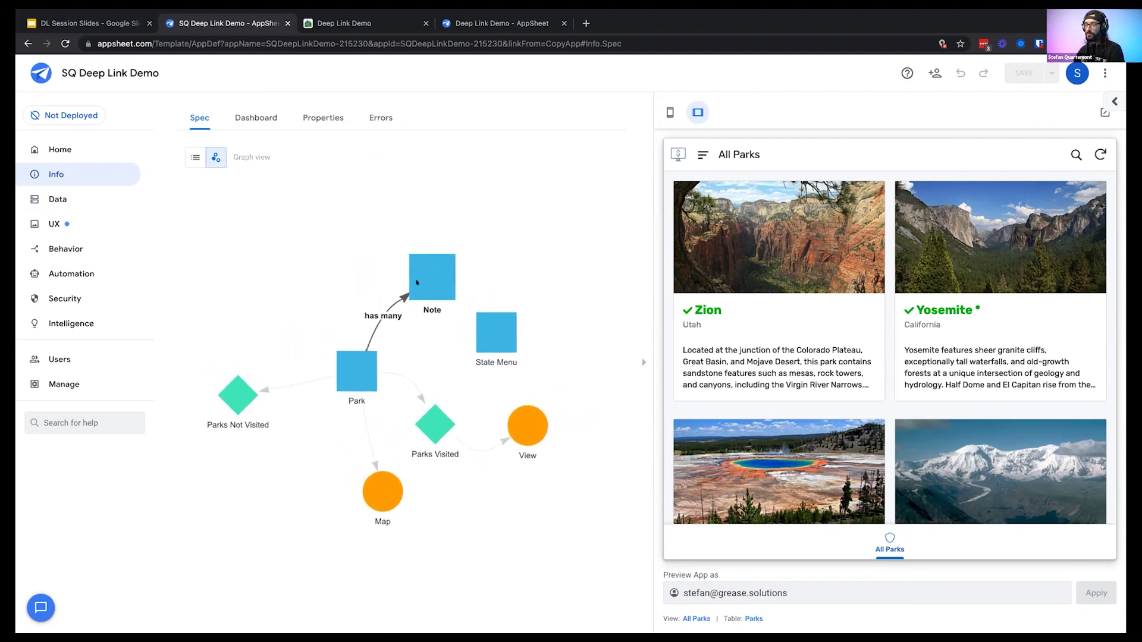
left_click(488, 345)
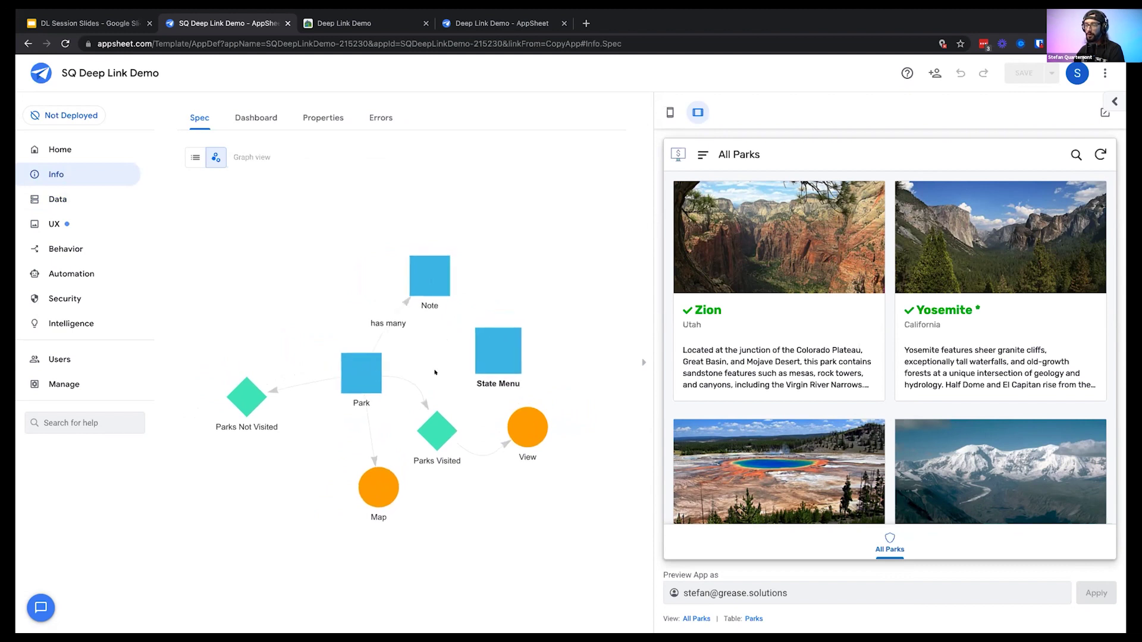
left_click(417, 274)
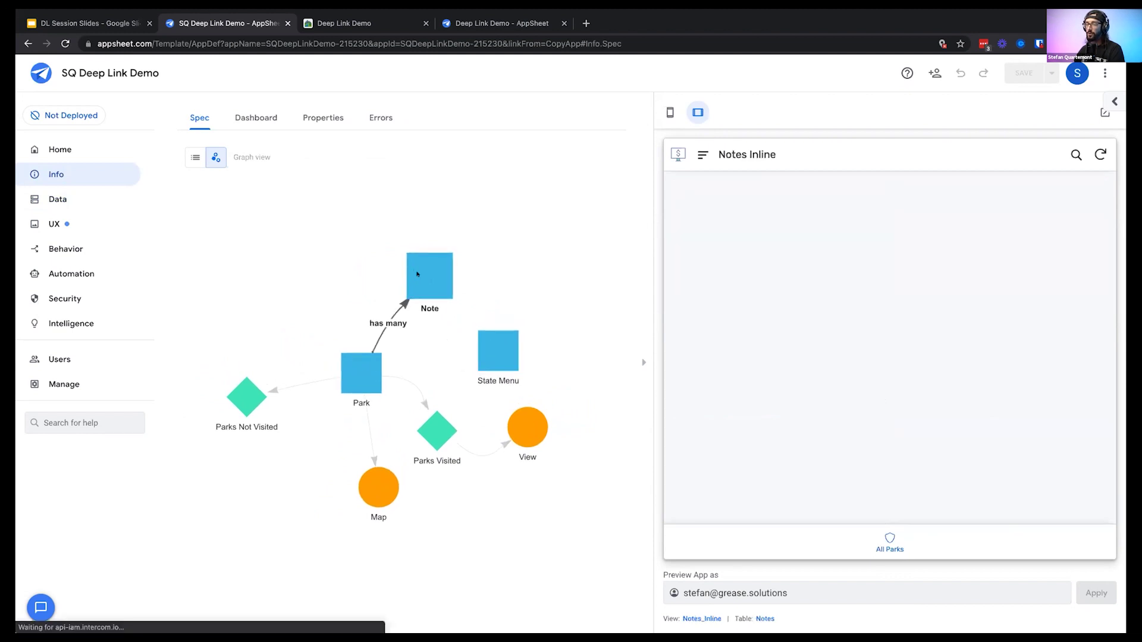
left_click(363, 365)
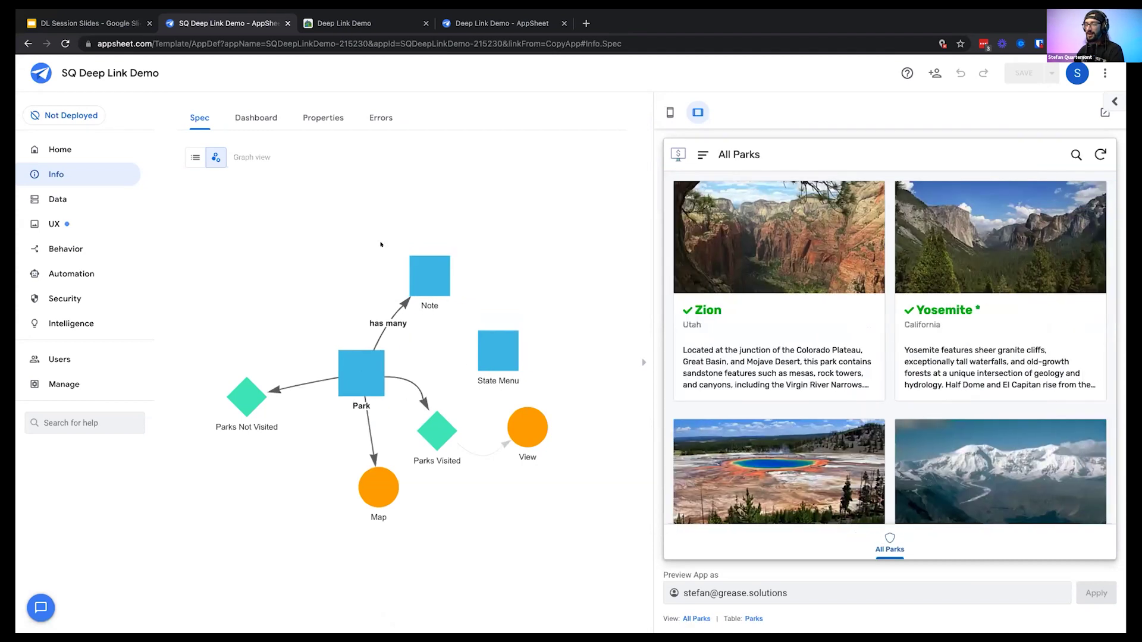
left_click_drag(360, 374, 332, 292)
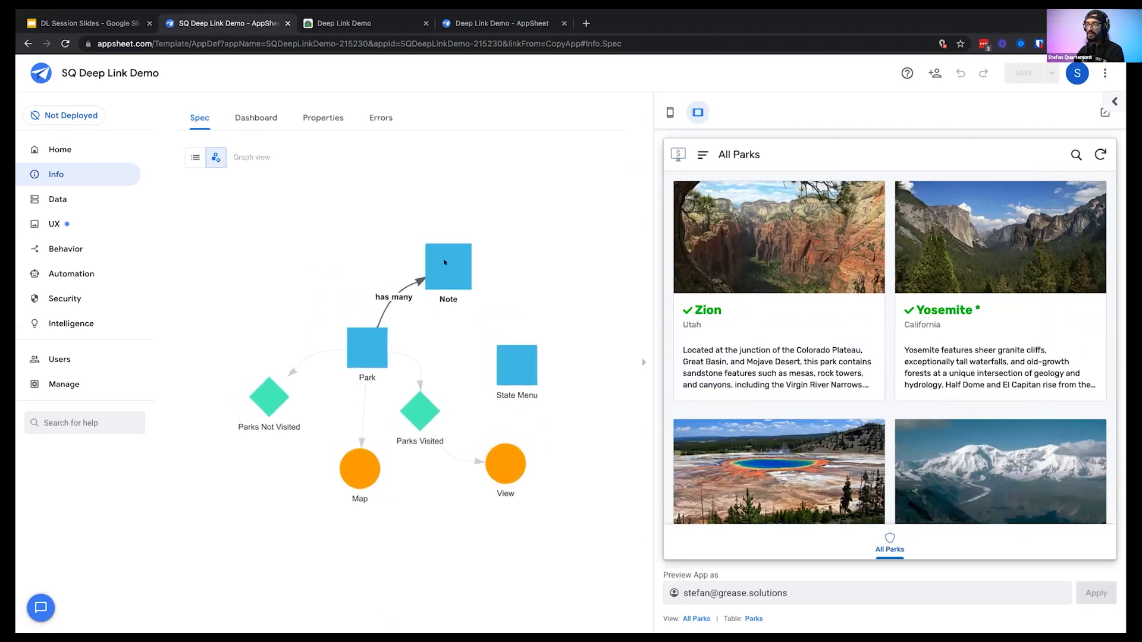
left_click(408, 245)
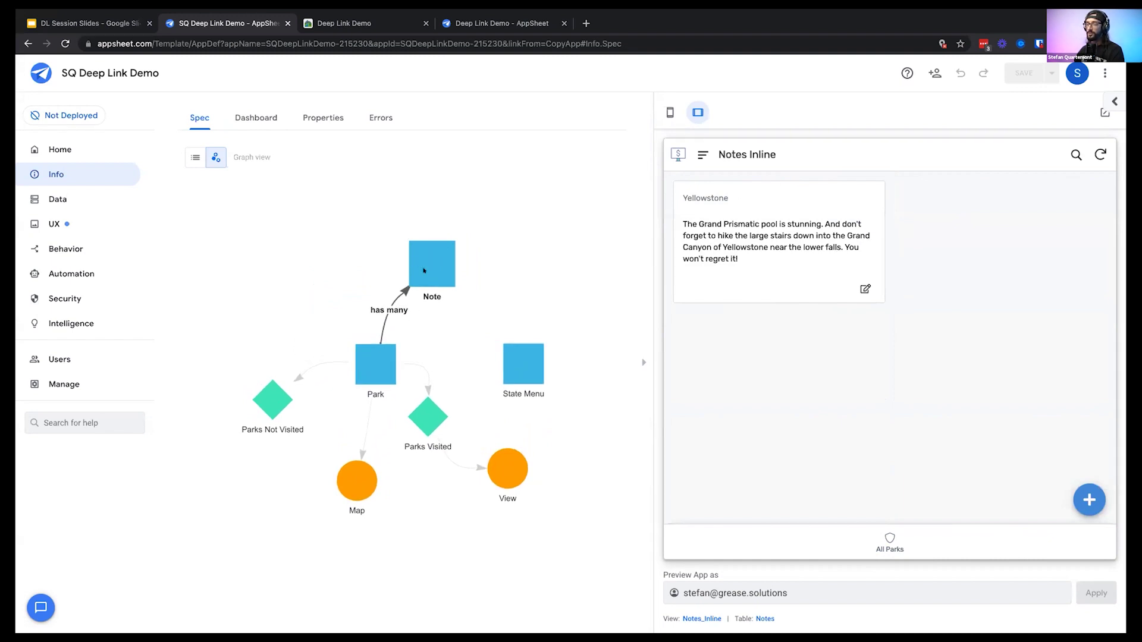
left_click(362, 364)
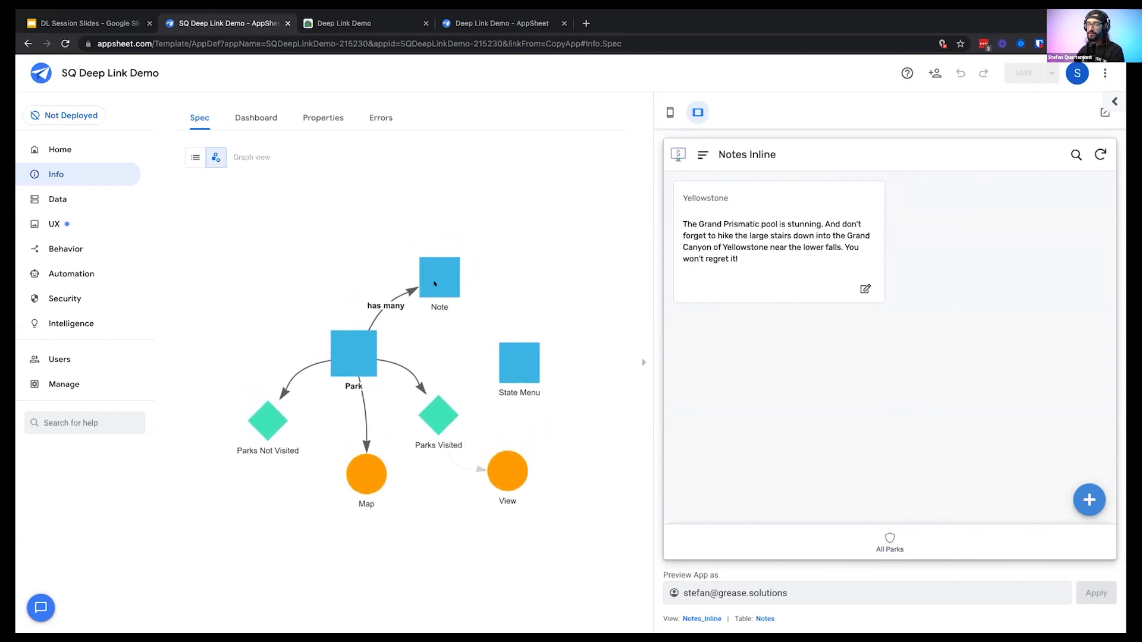
left_click(434, 264)
left_click(362, 357)
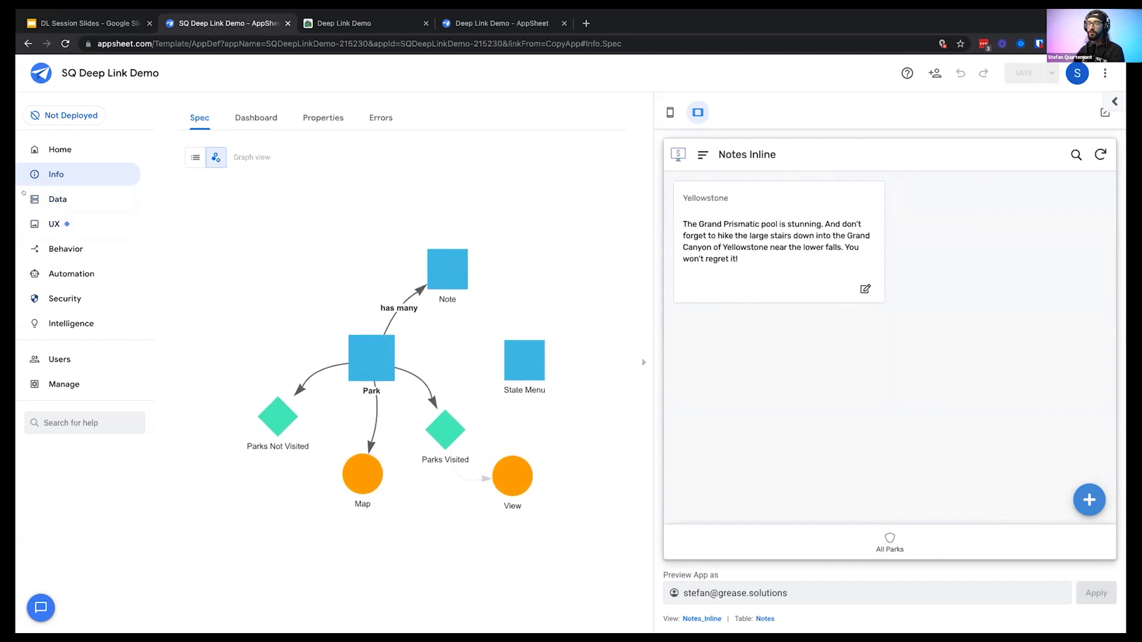
Open the Notes table's source spreadsheet from Data > Tables with View Source
left_click(60, 194)
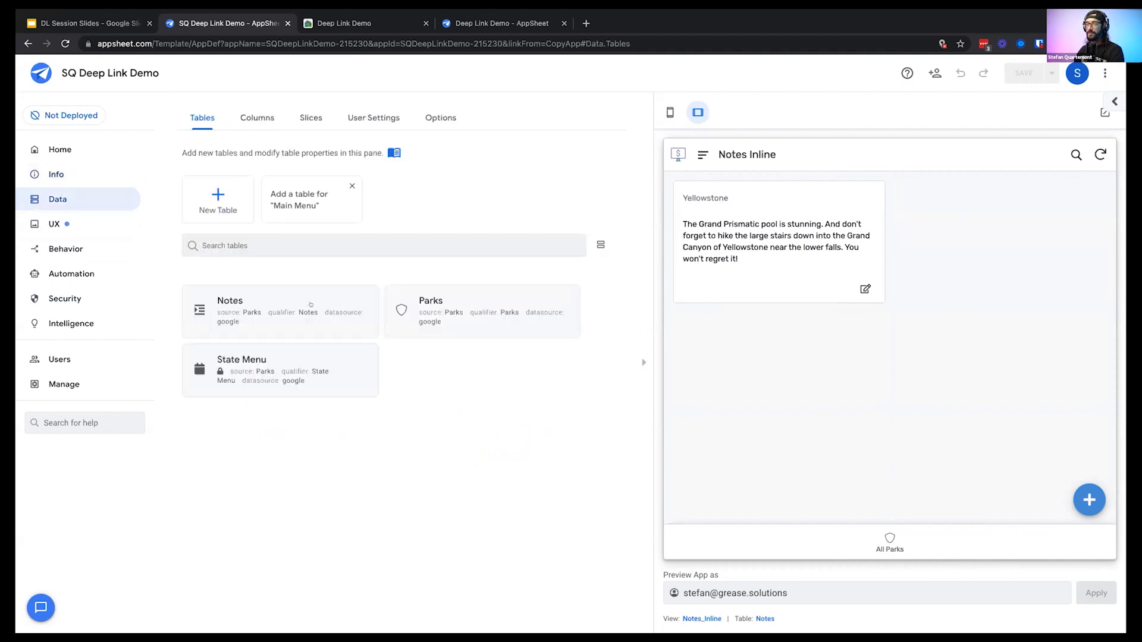
left_click(310, 305)
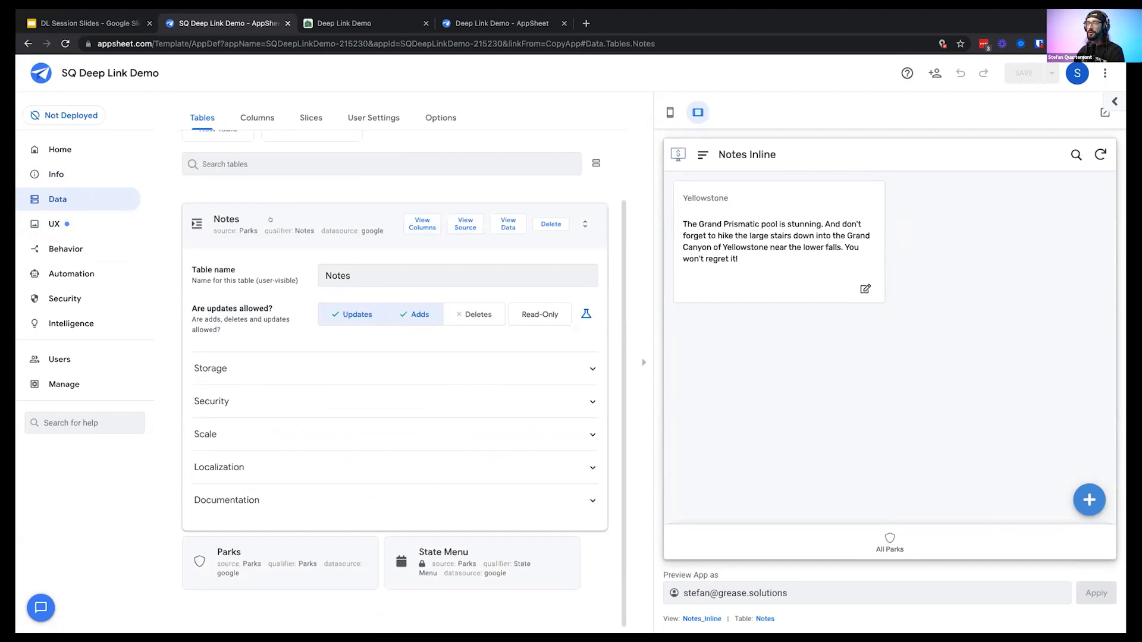
left_click(455, 220)
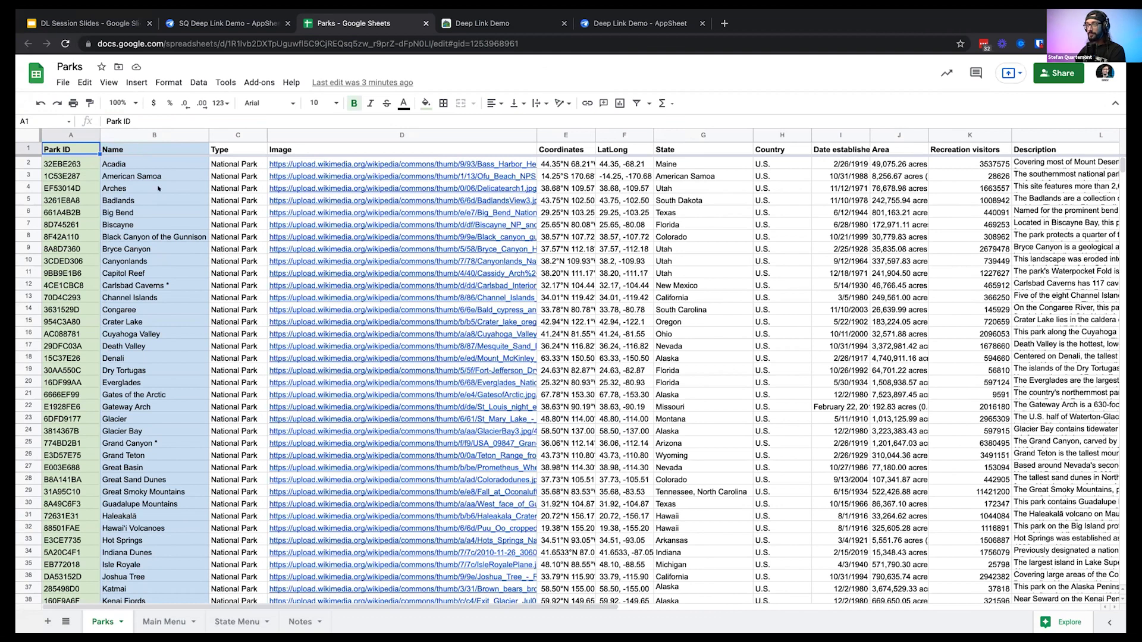
Inspect the Park ID and Name columns of the Parks sheet, then return to the AppSheet tab
left_click(57, 133)
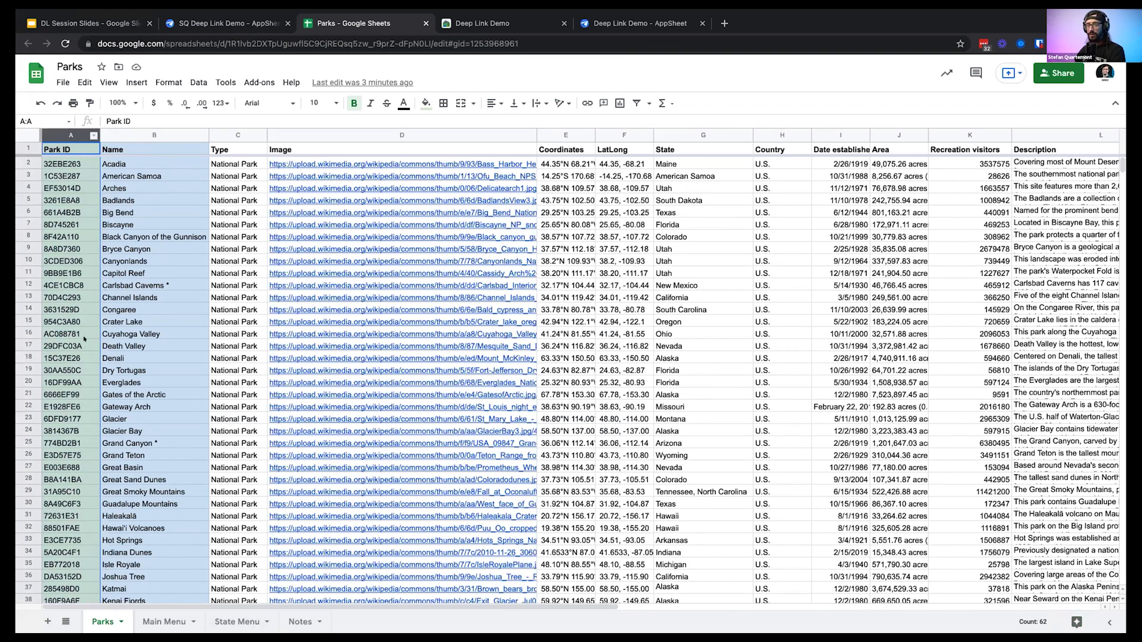
left_click(157, 135)
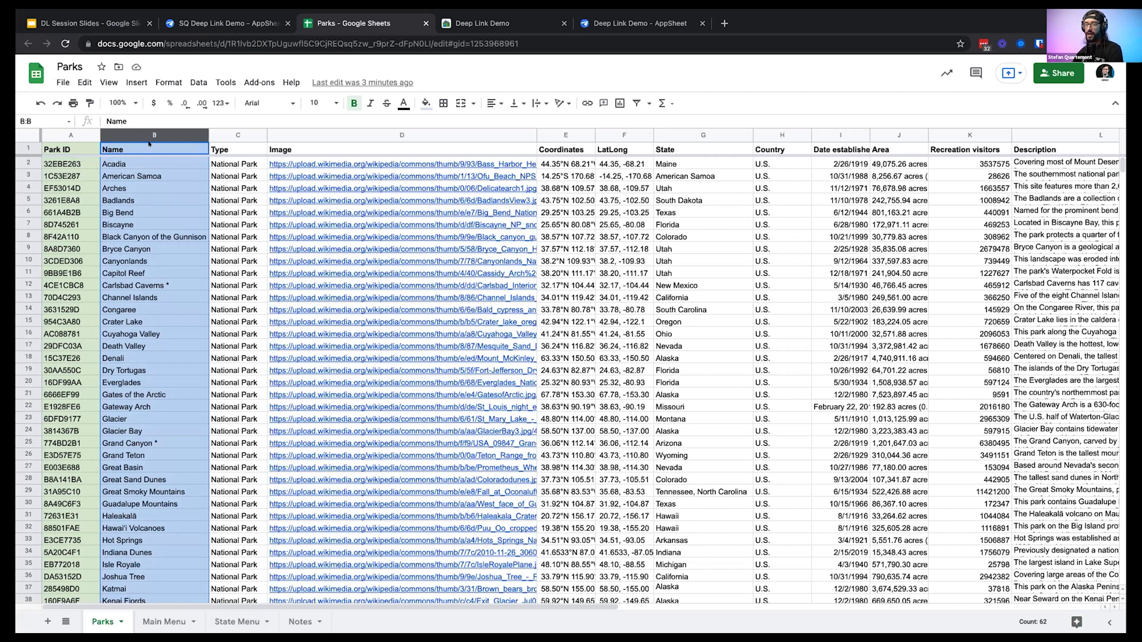
left_click(226, 24)
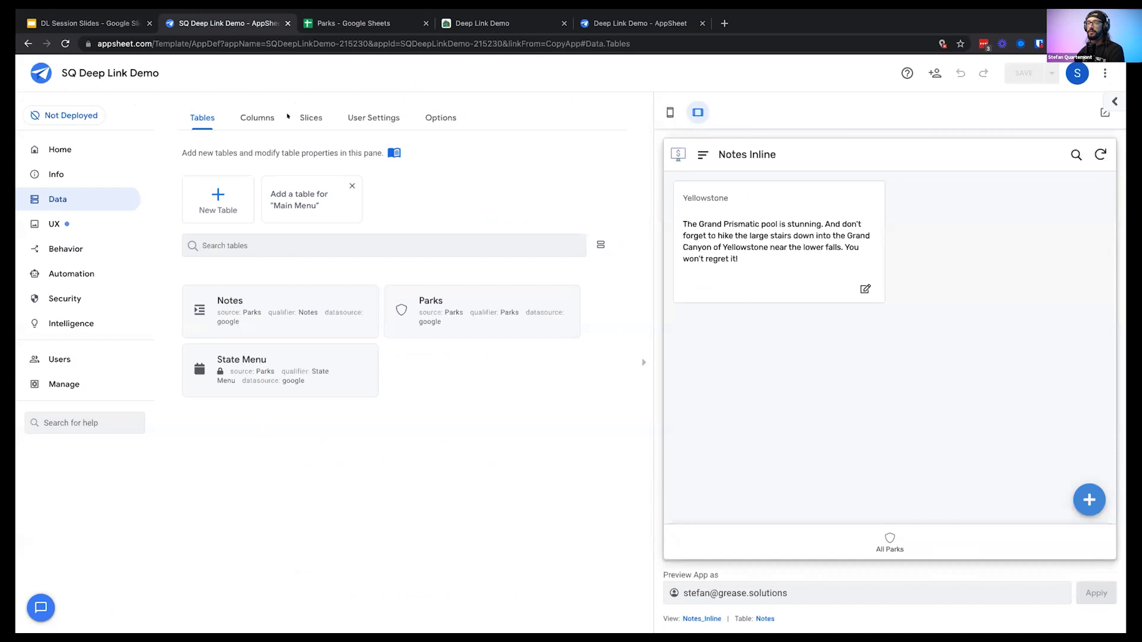
Review the Parks column settings showing the key column, then switch back to the Sheets tab
left_click(254, 118)
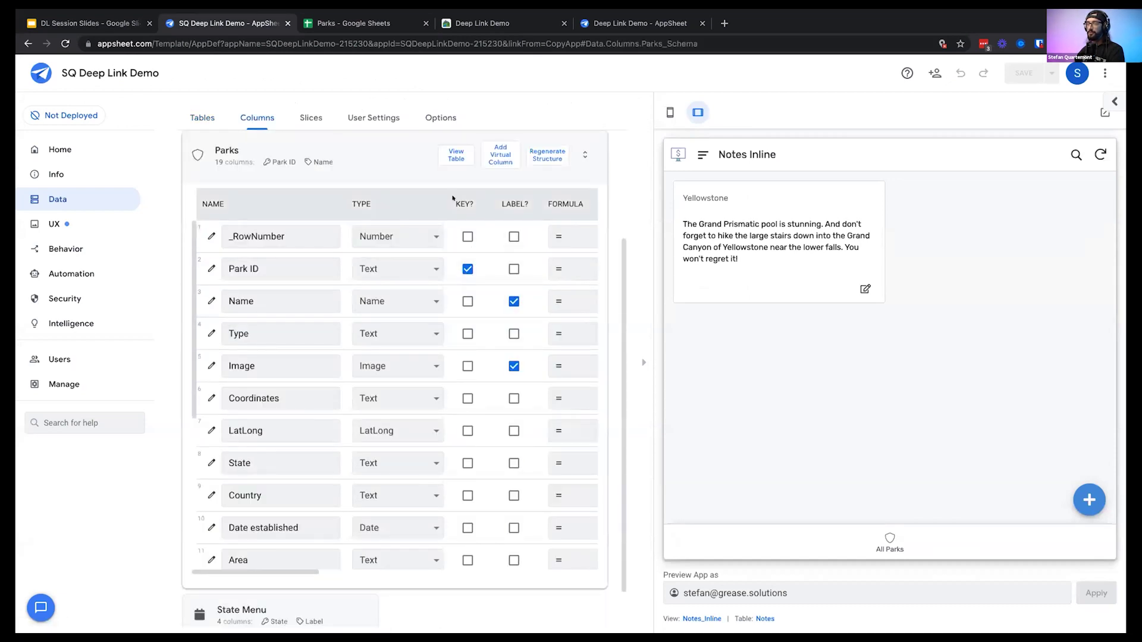
left_click_drag(452, 198, 530, 201)
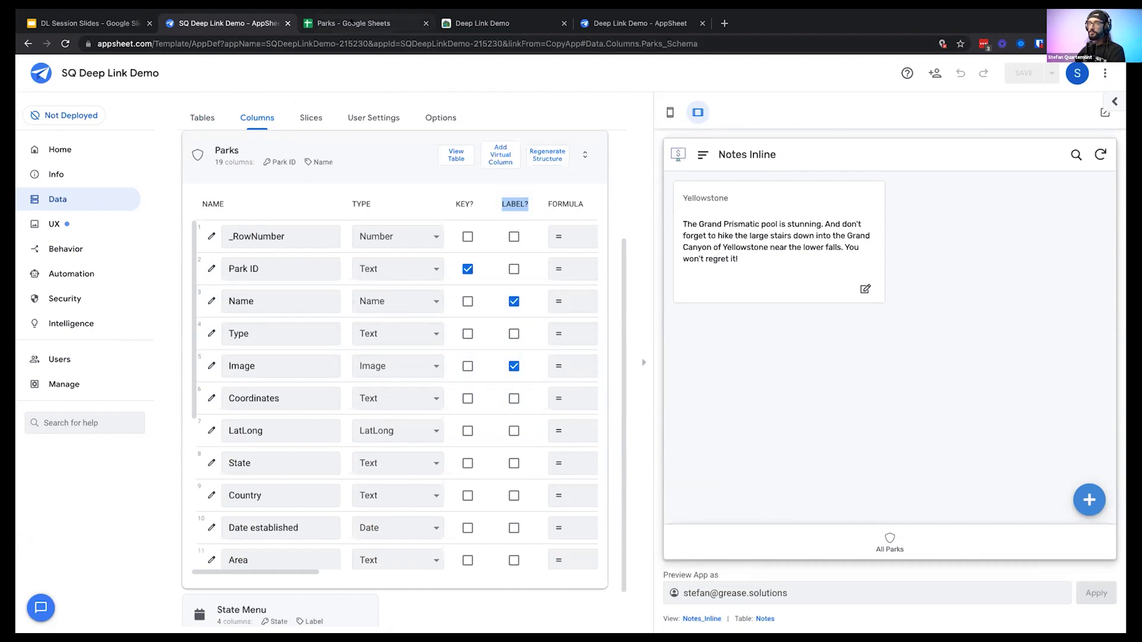
key("ctrl+Tab")
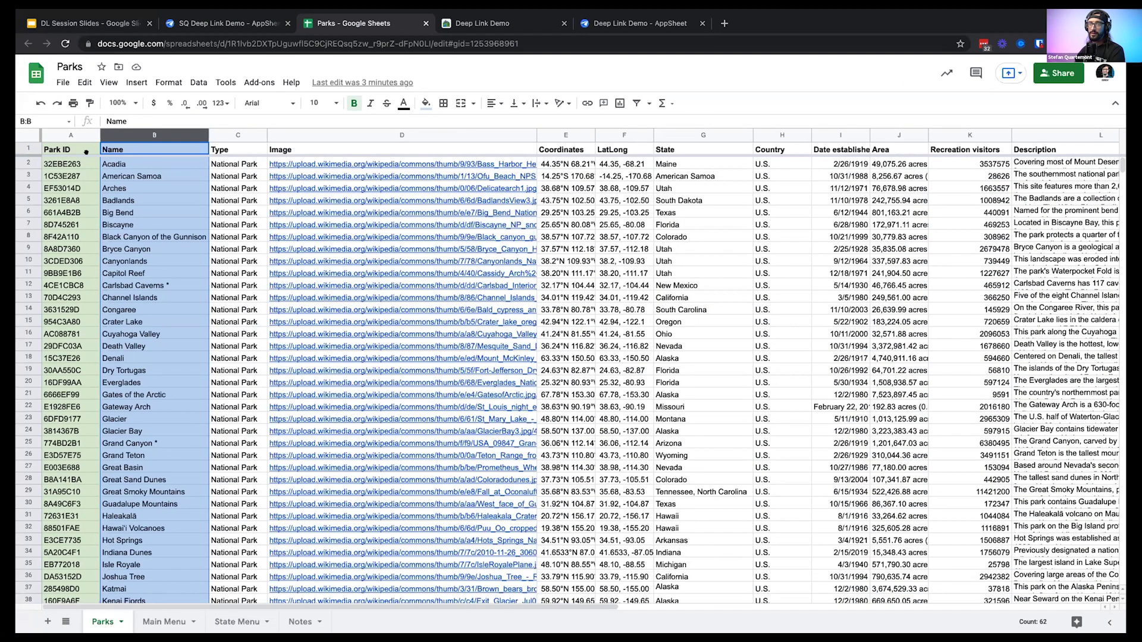
Open the Main Menu sheet and look over its menu Name entries
left_click(60, 135)
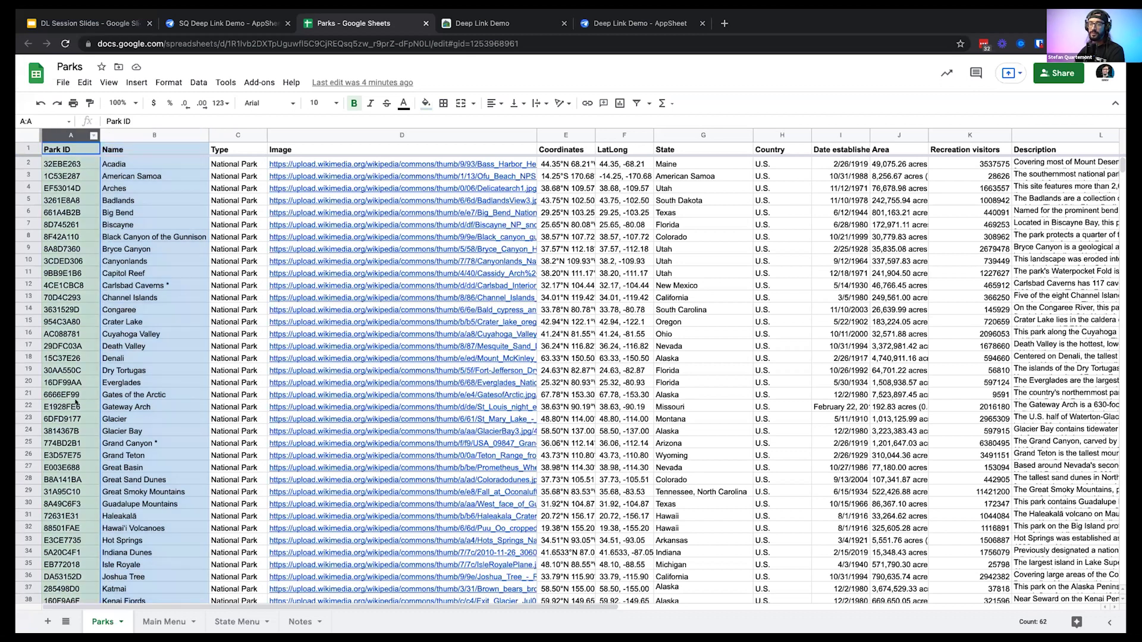
left_click(153, 622)
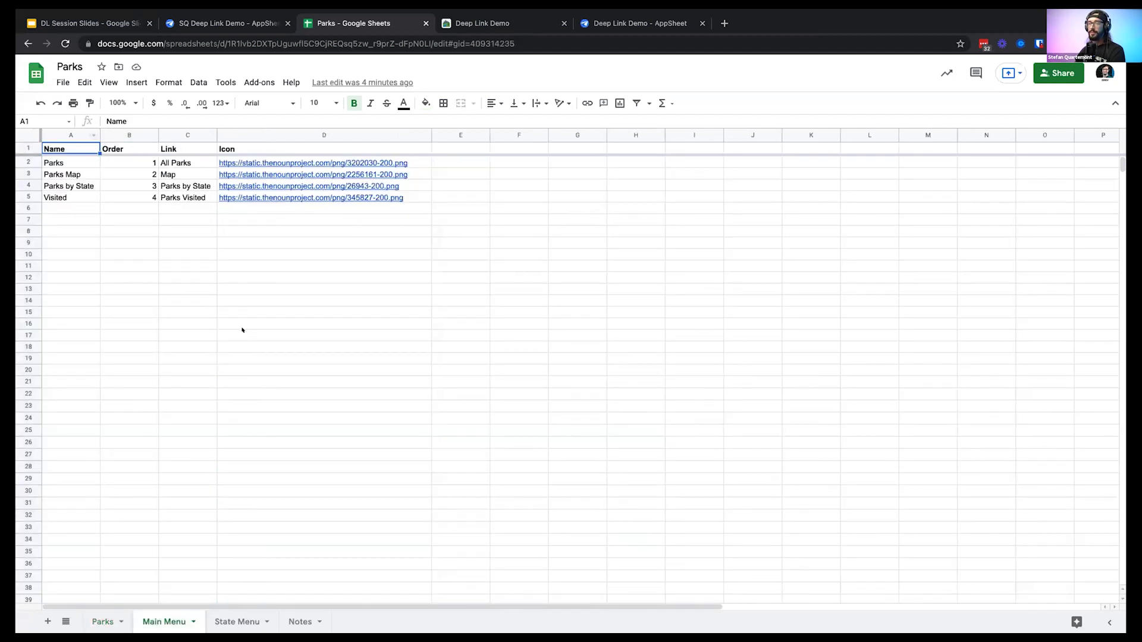
left_click_drag(75, 159, 80, 192)
left_click(74, 143)
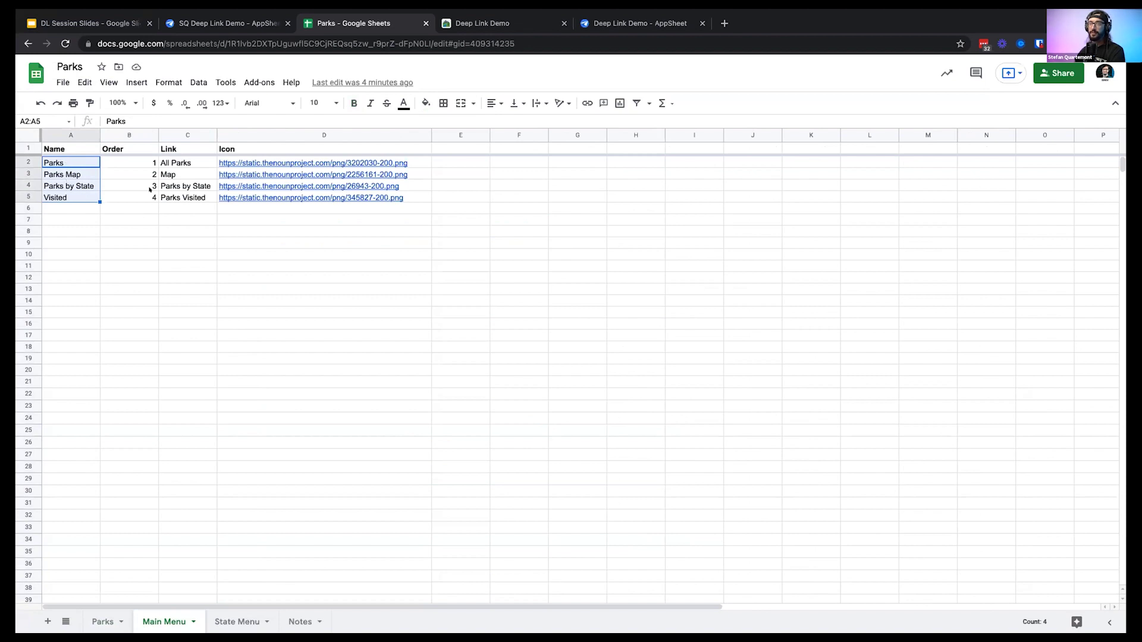
Review the Main Menu's Order values 1 to 4, its Link values and the Icon column
left_click_drag(131, 159, 131, 193)
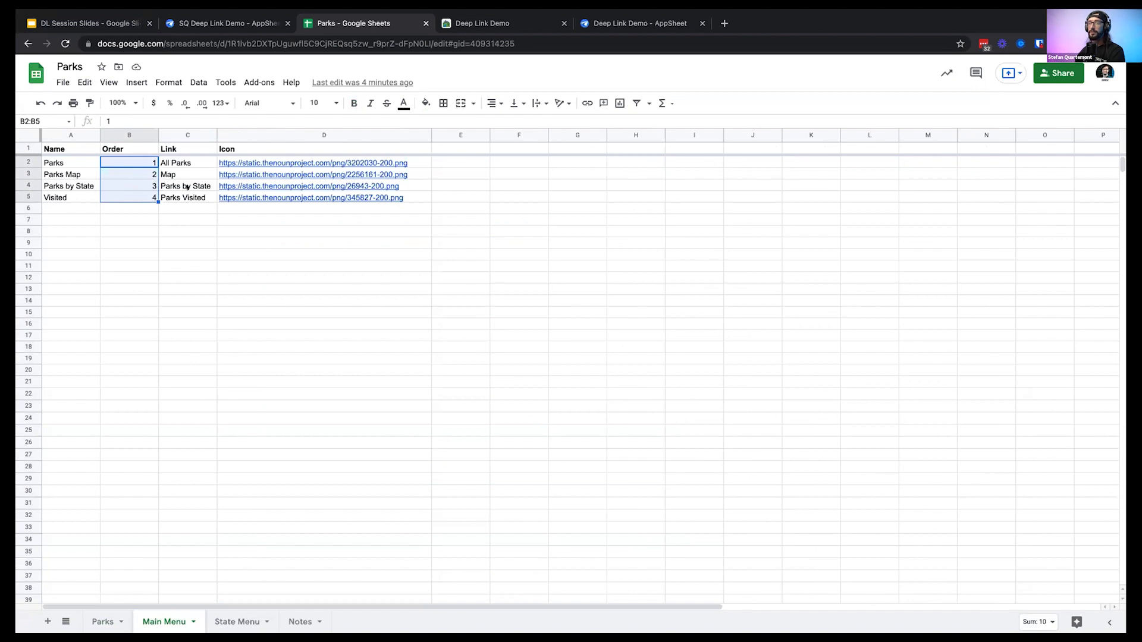
left_click(187, 133)
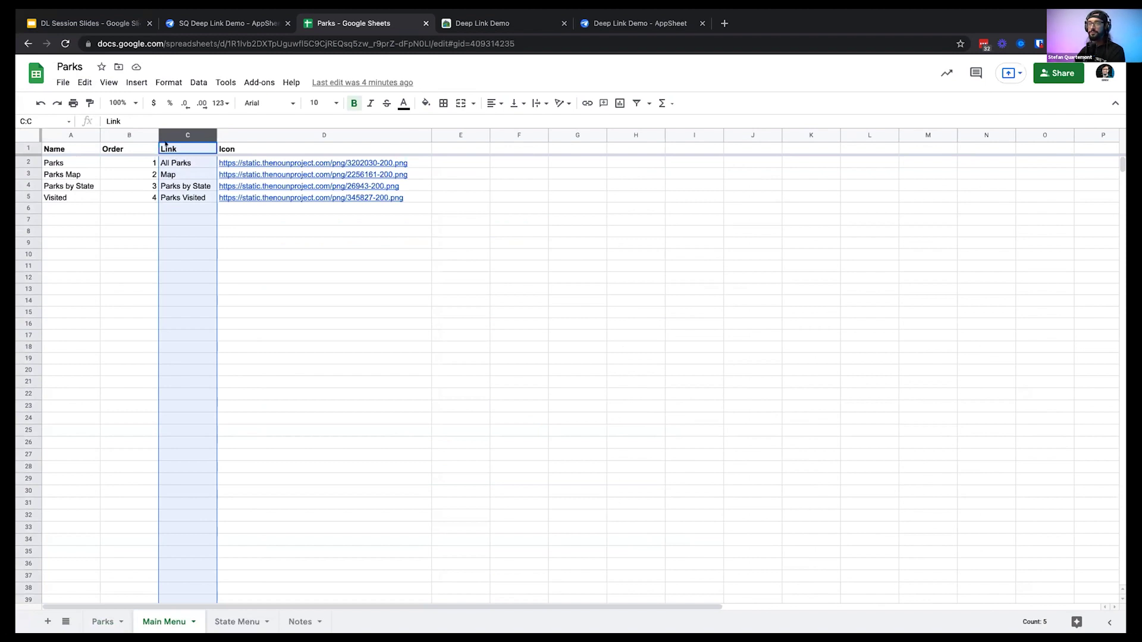
double_click(166, 161)
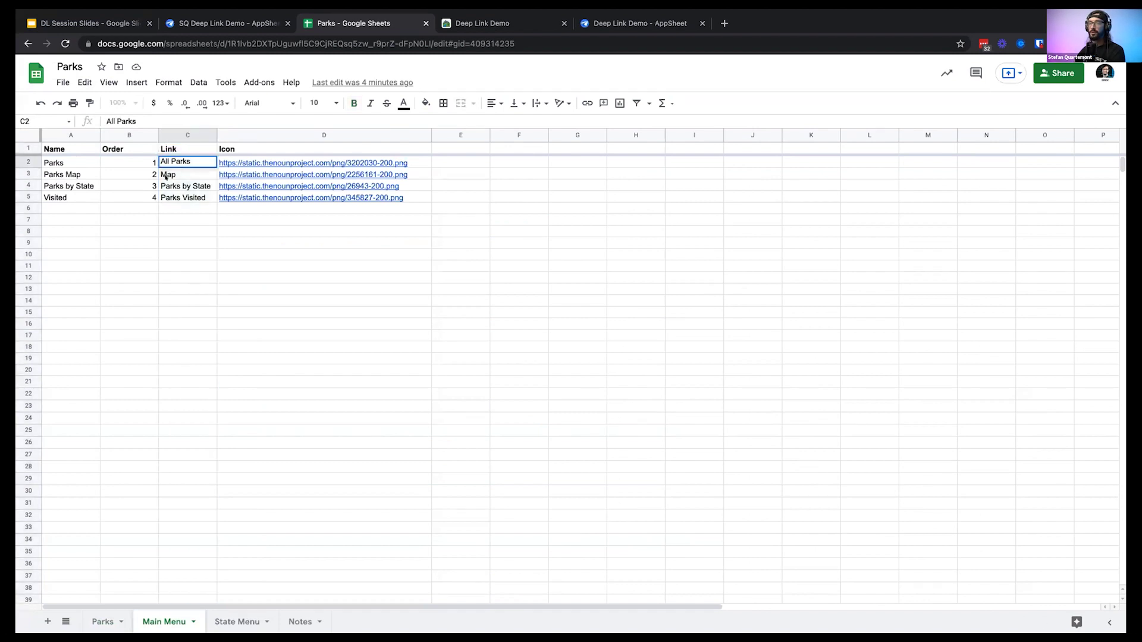
left_click(166, 175)
left_click(167, 186)
left_click(168, 198)
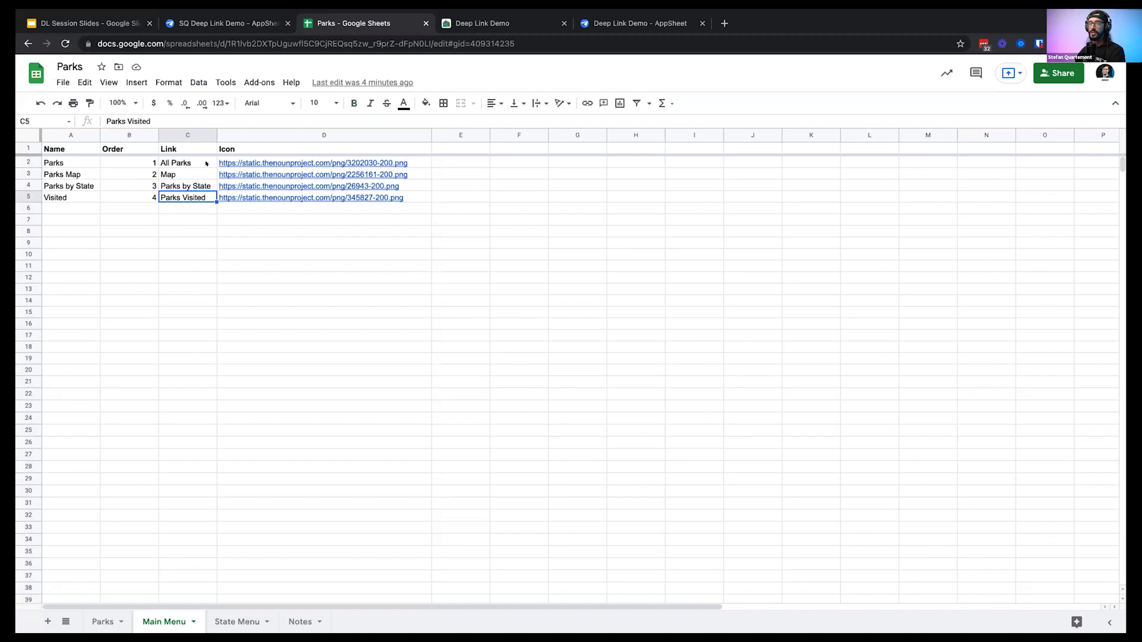
left_click(233, 149)
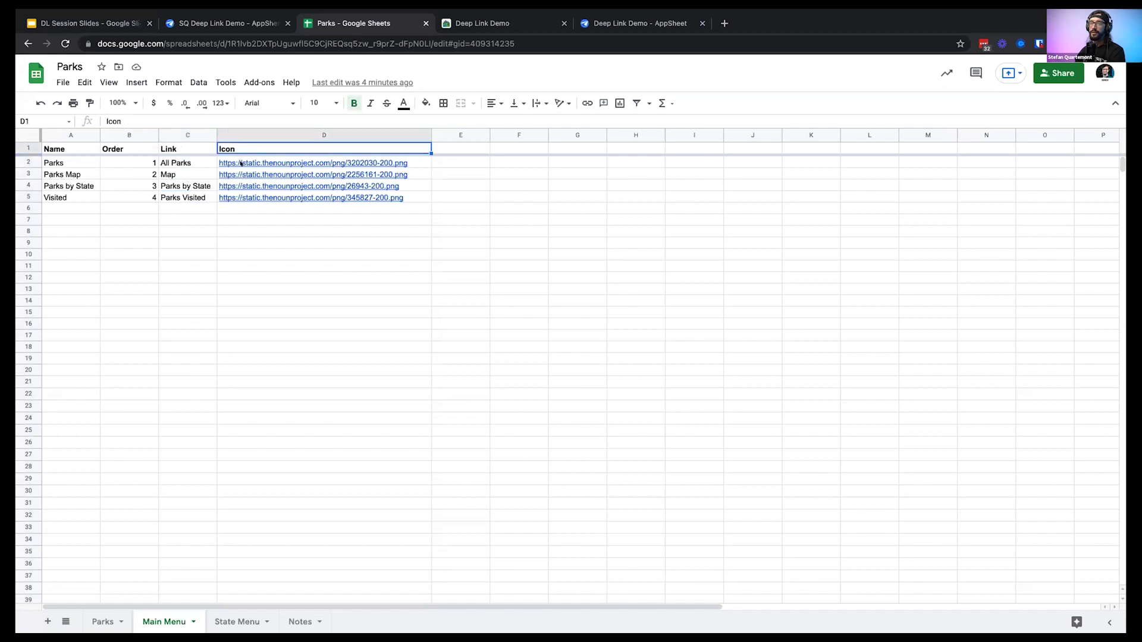
left_click(235, 622)
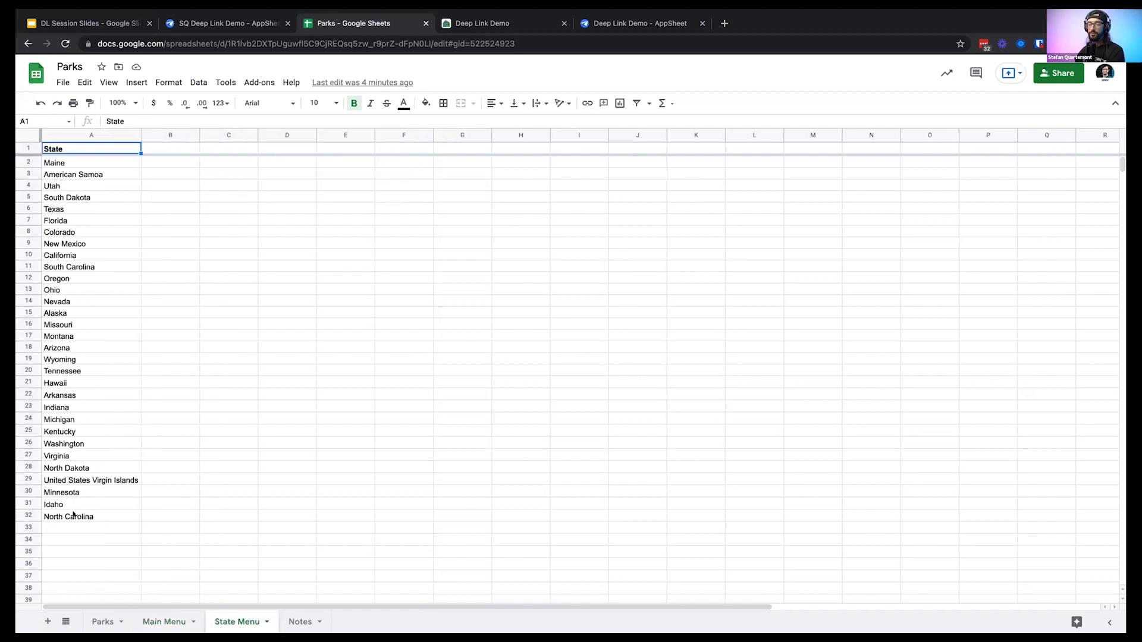
Look over the State Menu's list of states and the Notes sheet's Note ID, Note and Park columns
left_click_drag(72, 516, 85, 153)
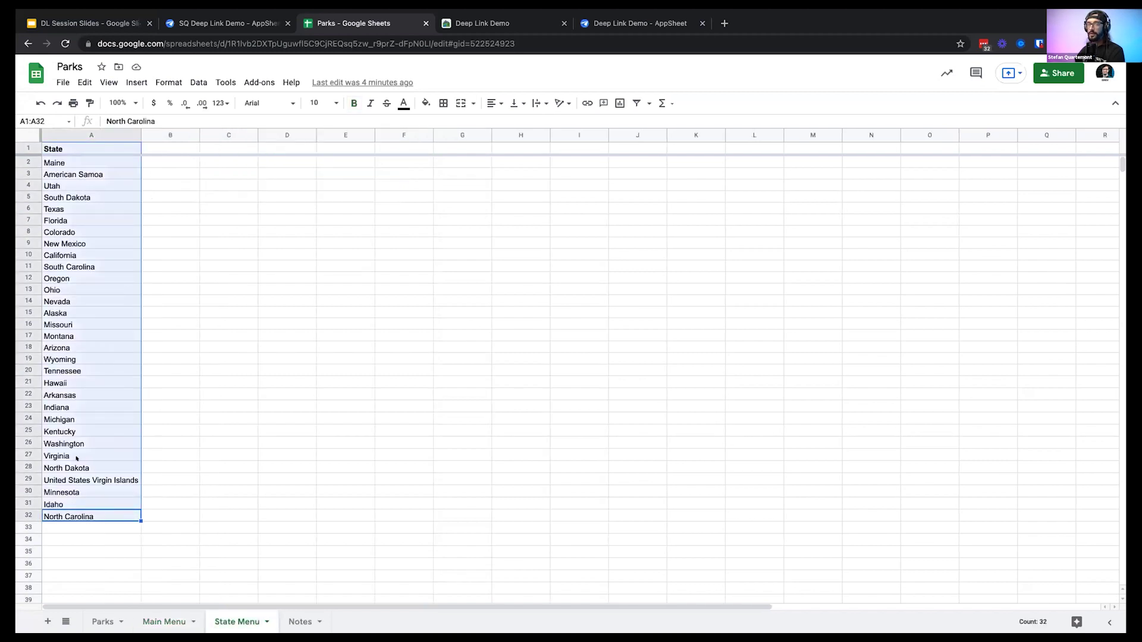
left_click(297, 622)
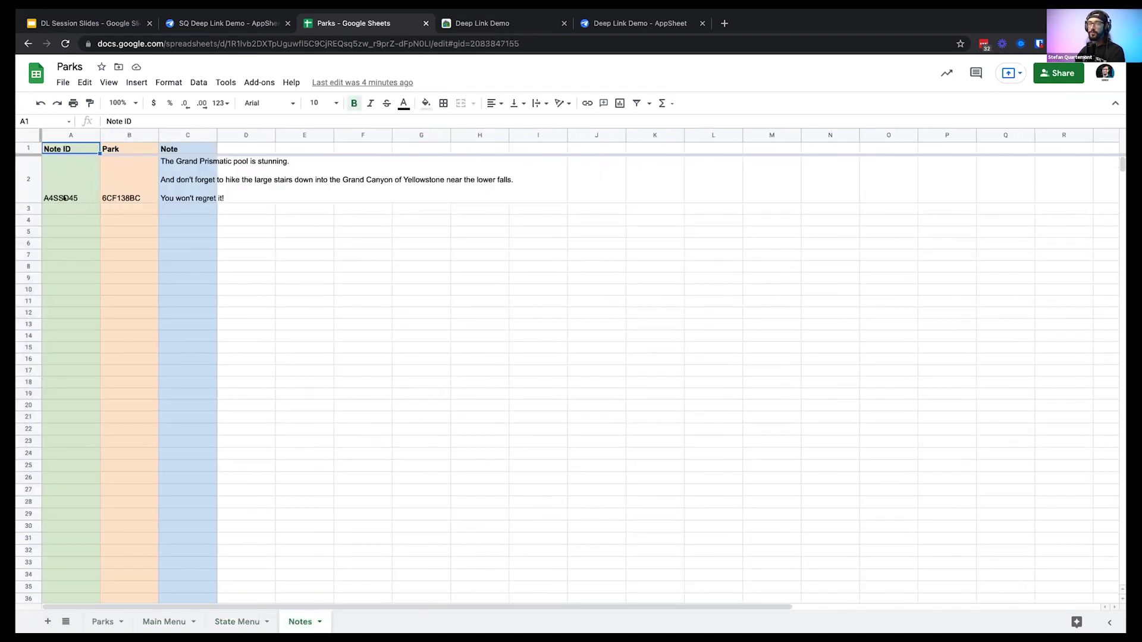
left_click(60, 130)
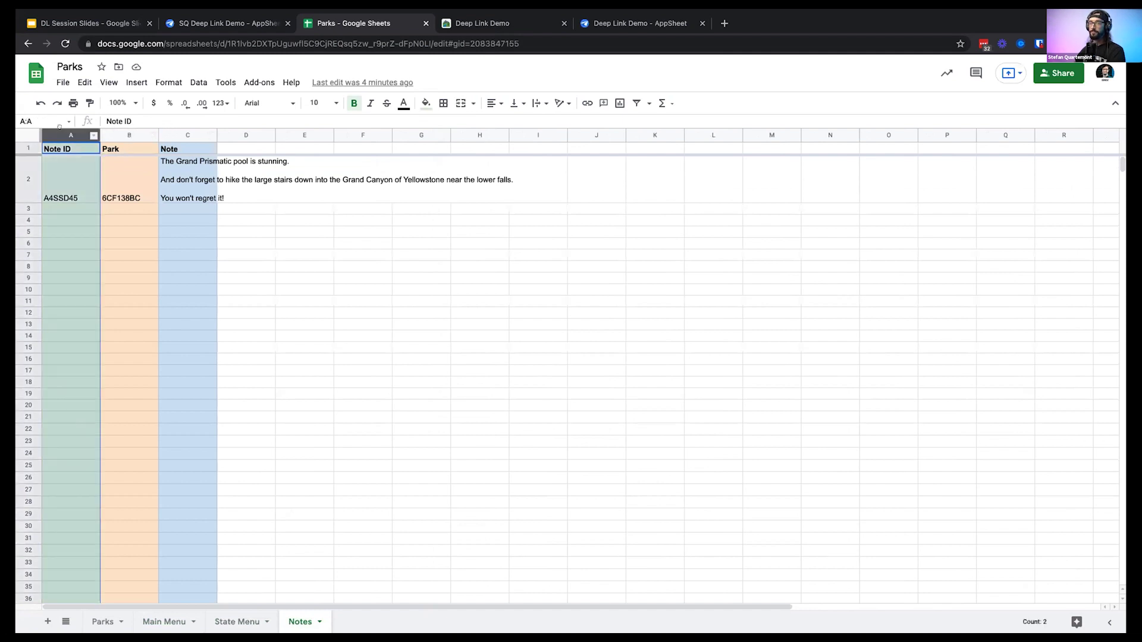
left_click(163, 132)
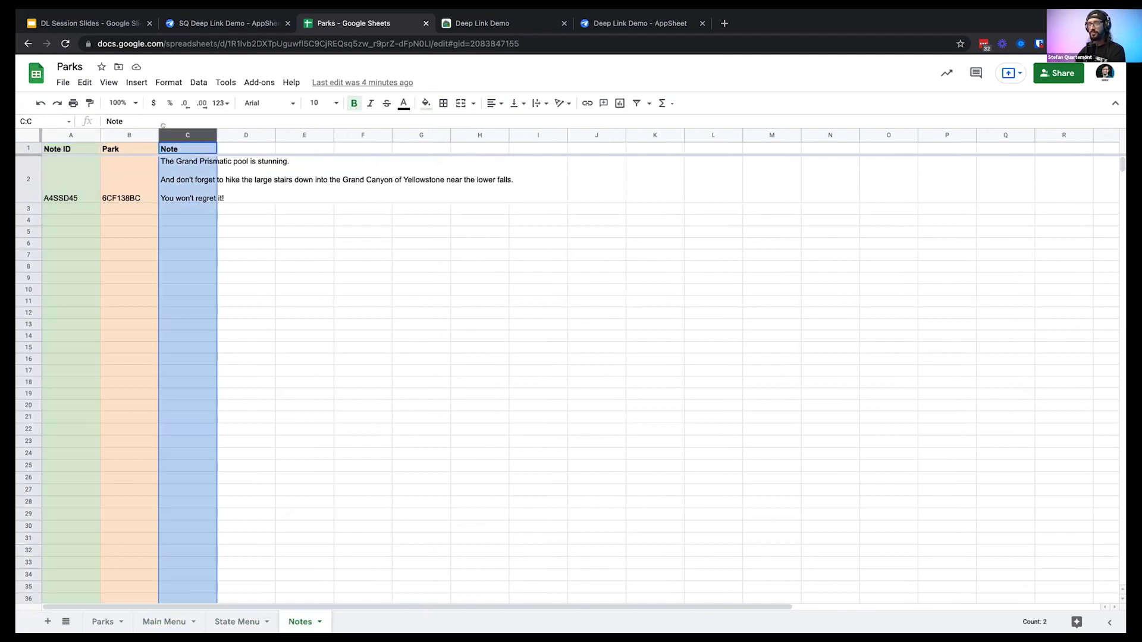
left_click(116, 133)
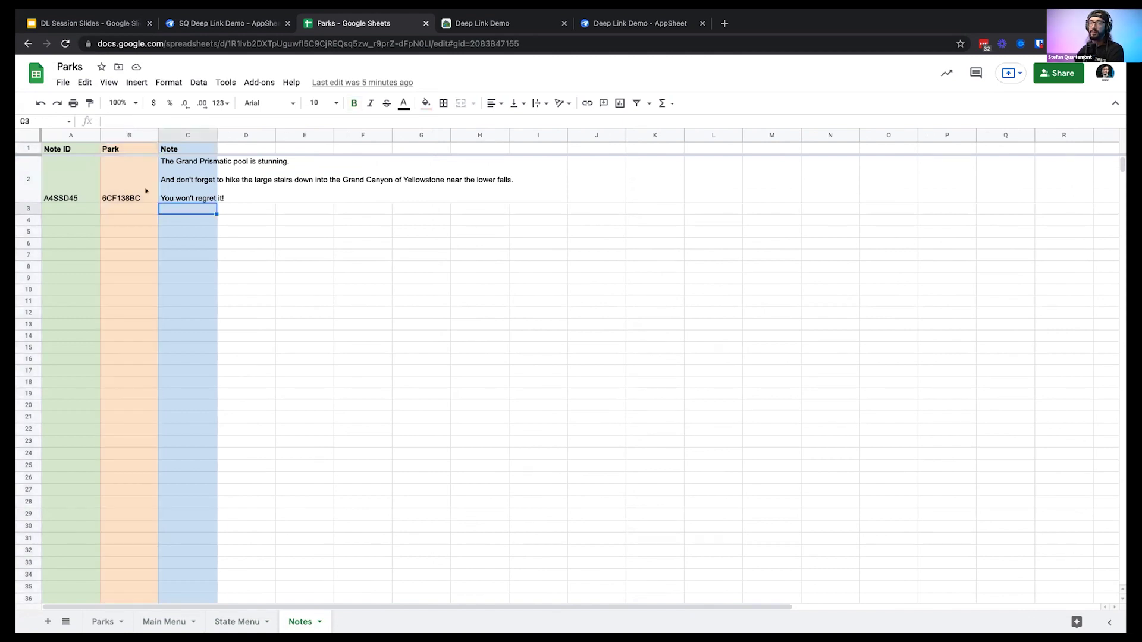
Copy the note's park ID 6CF138BC from cell B2 and go to the Parks sheet
left_click(121, 163)
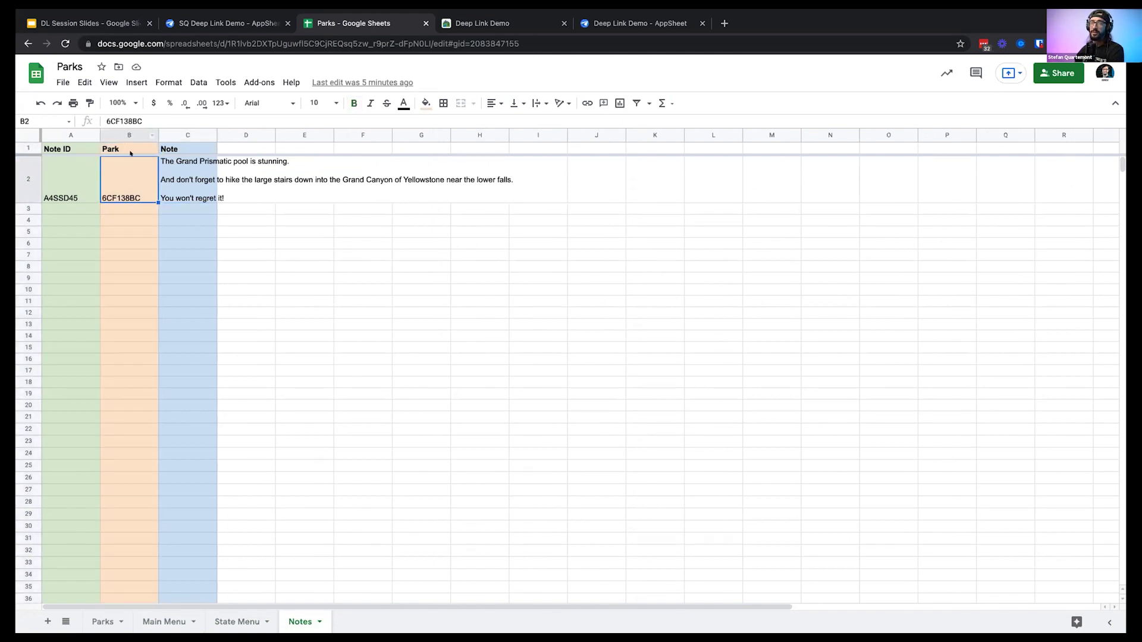
left_click_drag(132, 227, 119, 479)
left_click(113, 191)
key("ctrl+c")
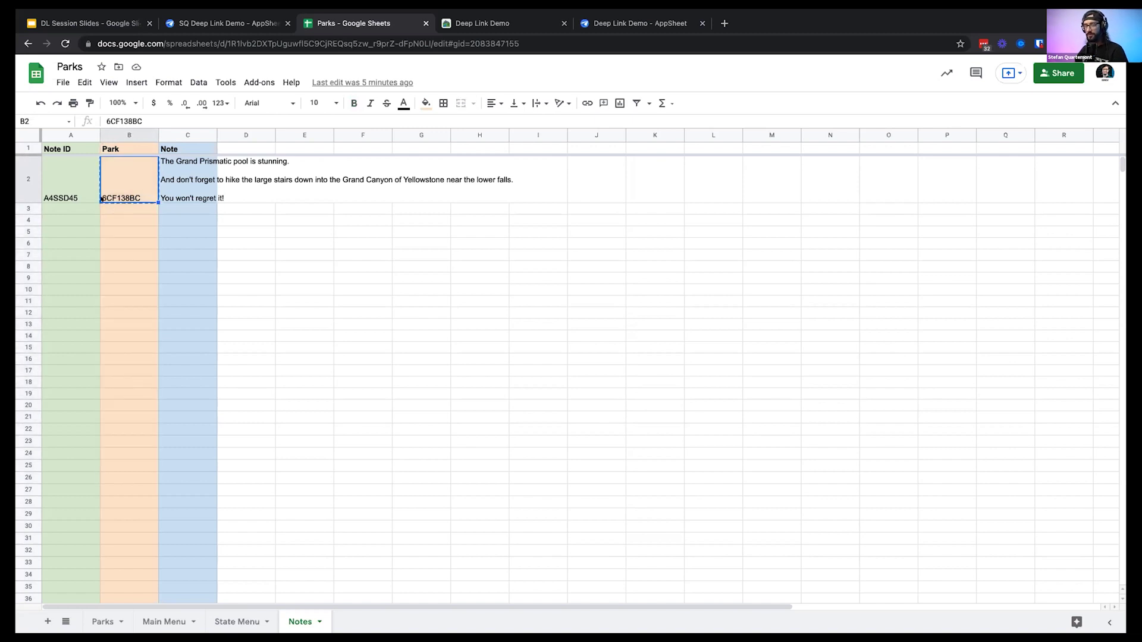
left_click(102, 621)
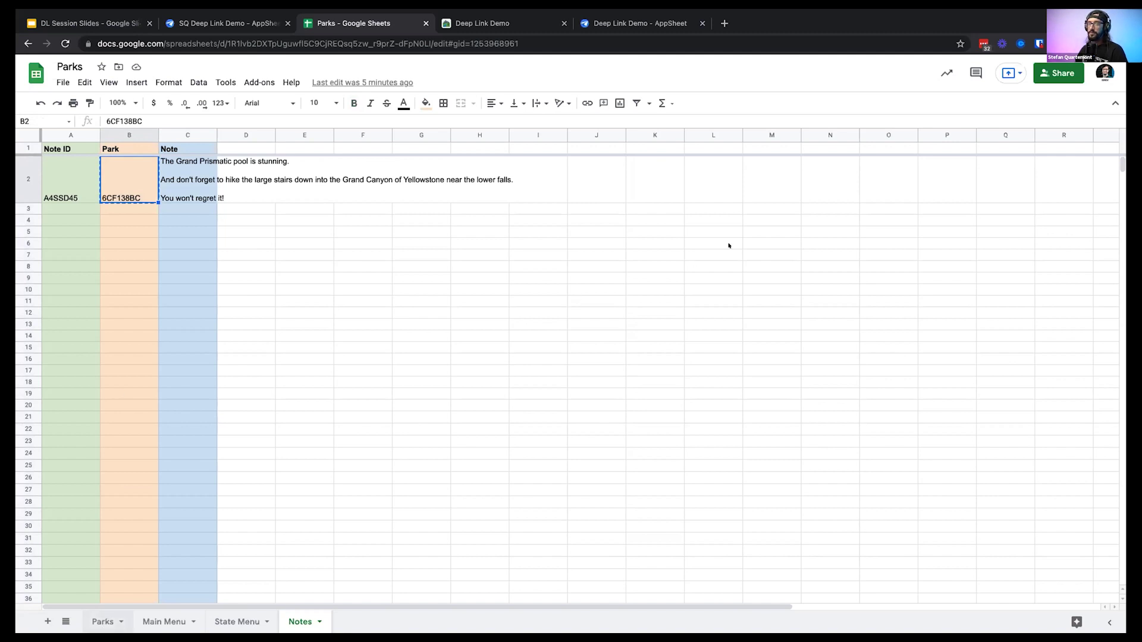
Search the Parks sheet for 6CF138BC and select Yellowstone's row 60
key("ctrl+f")
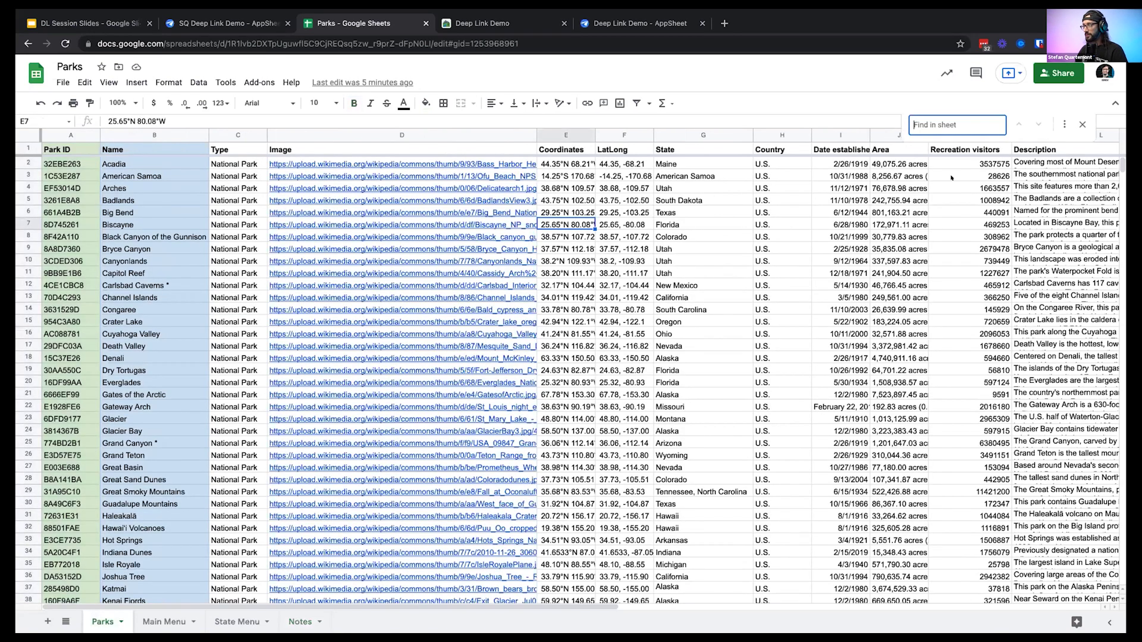
key("ctrl+v")
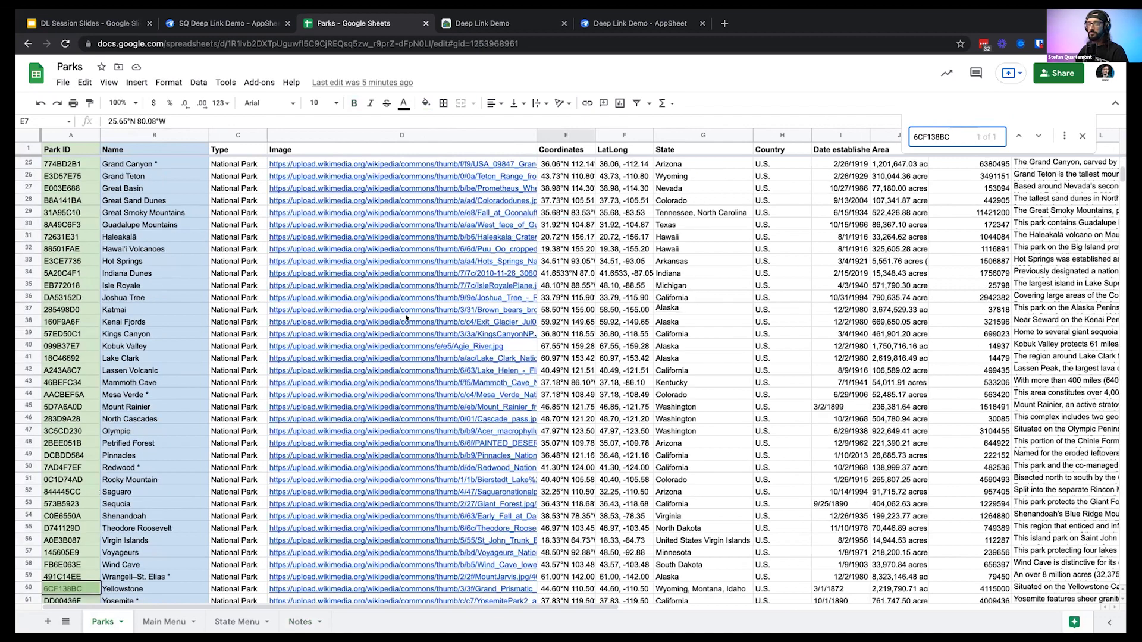
scroll(46, 576, "up", 1)
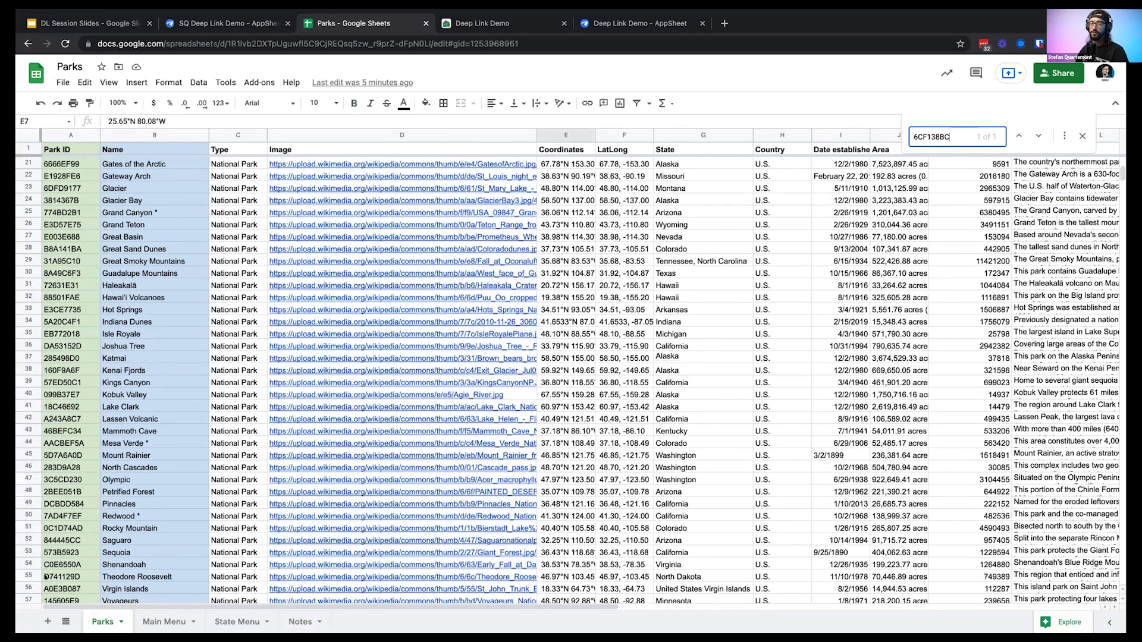
scroll(38, 532, "down", 5)
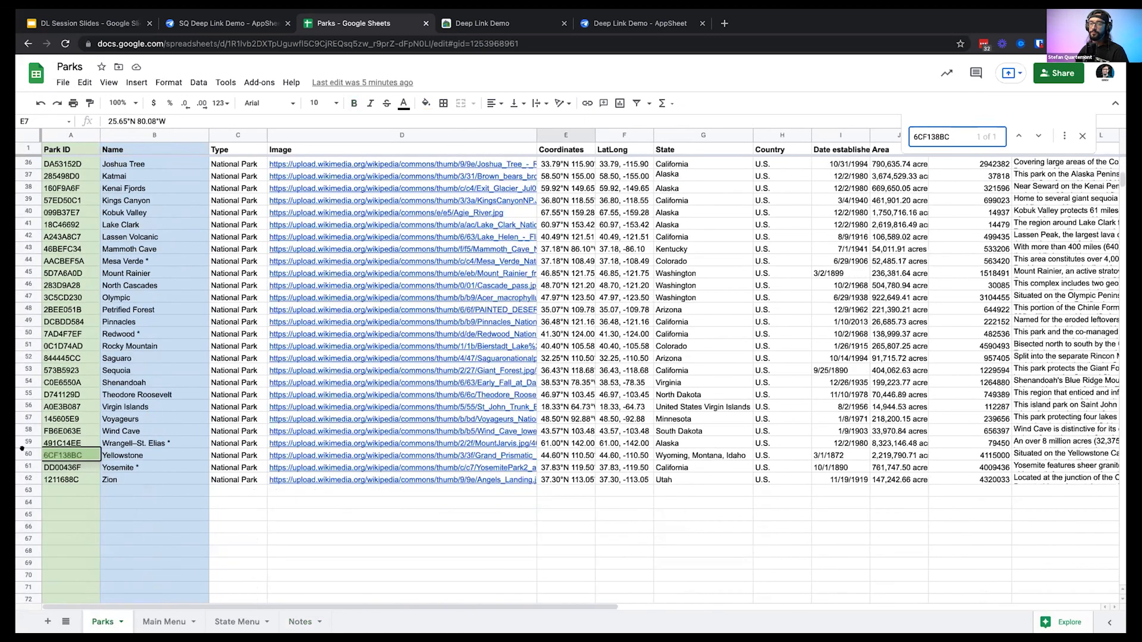
left_click(28, 455)
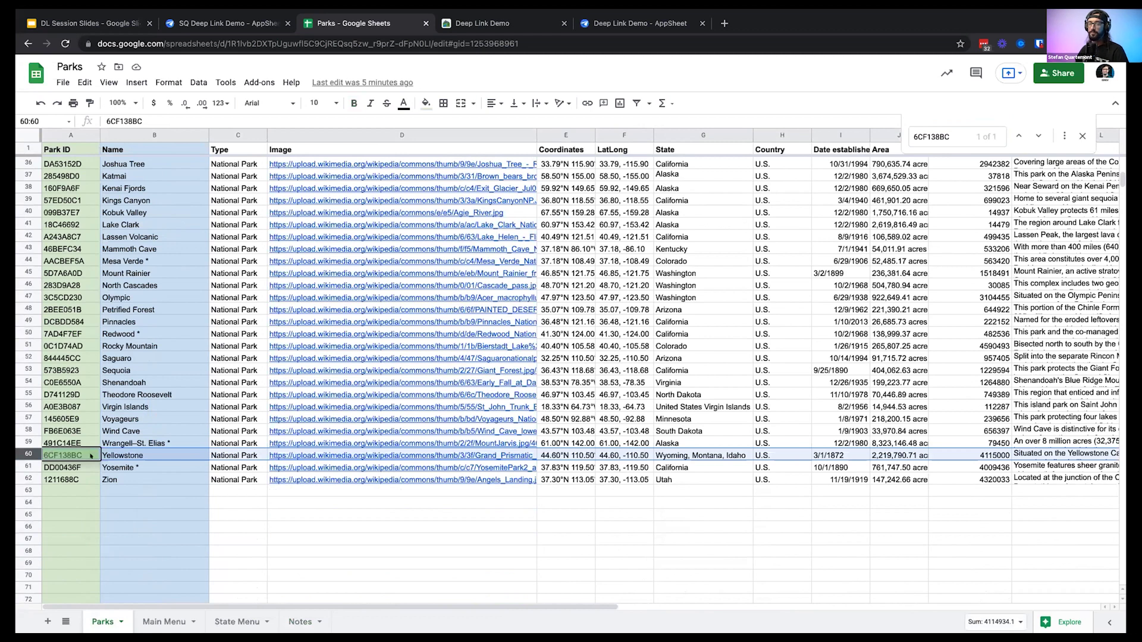
Recheck the Notes sheet and the Main Menu Link column, then open the AppSheet app's Views list
left_click(301, 621)
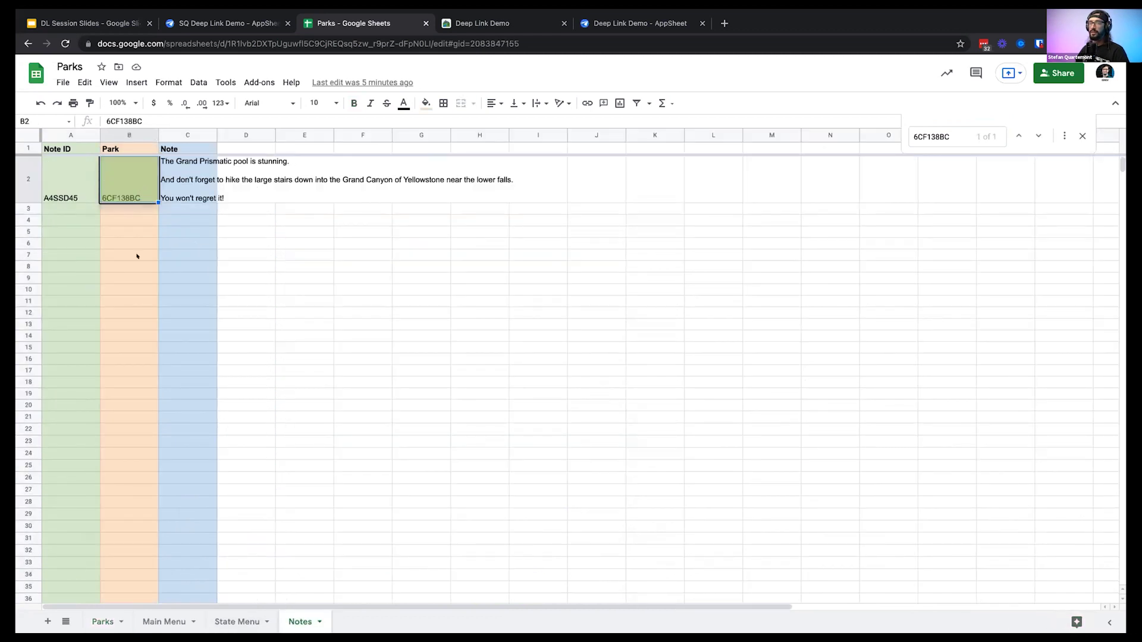
left_click(102, 622)
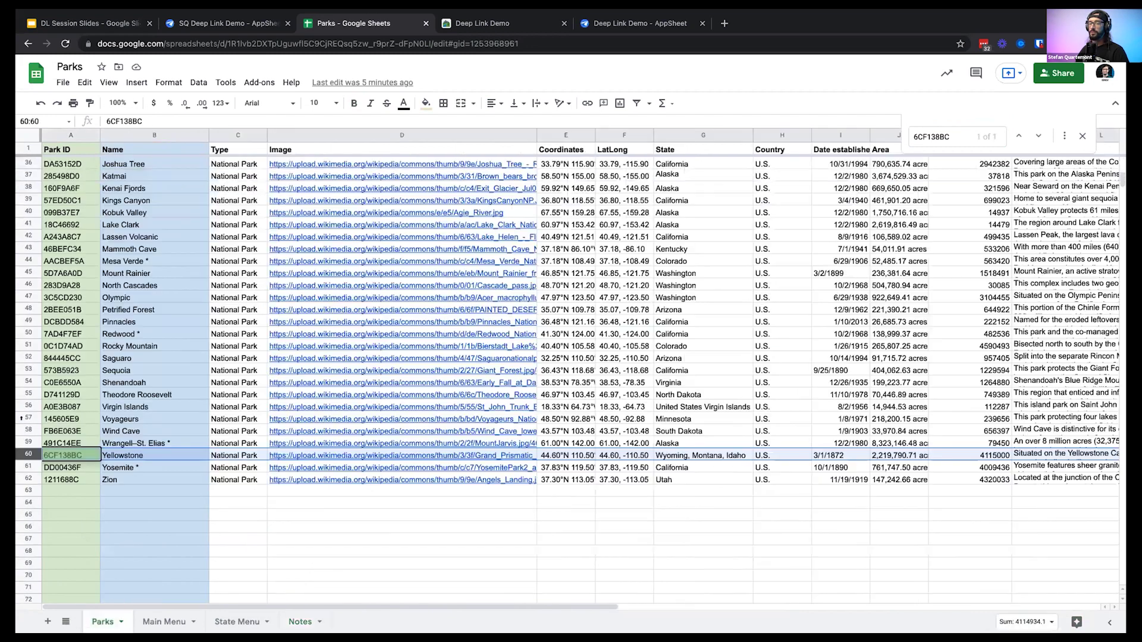
left_click(286, 624)
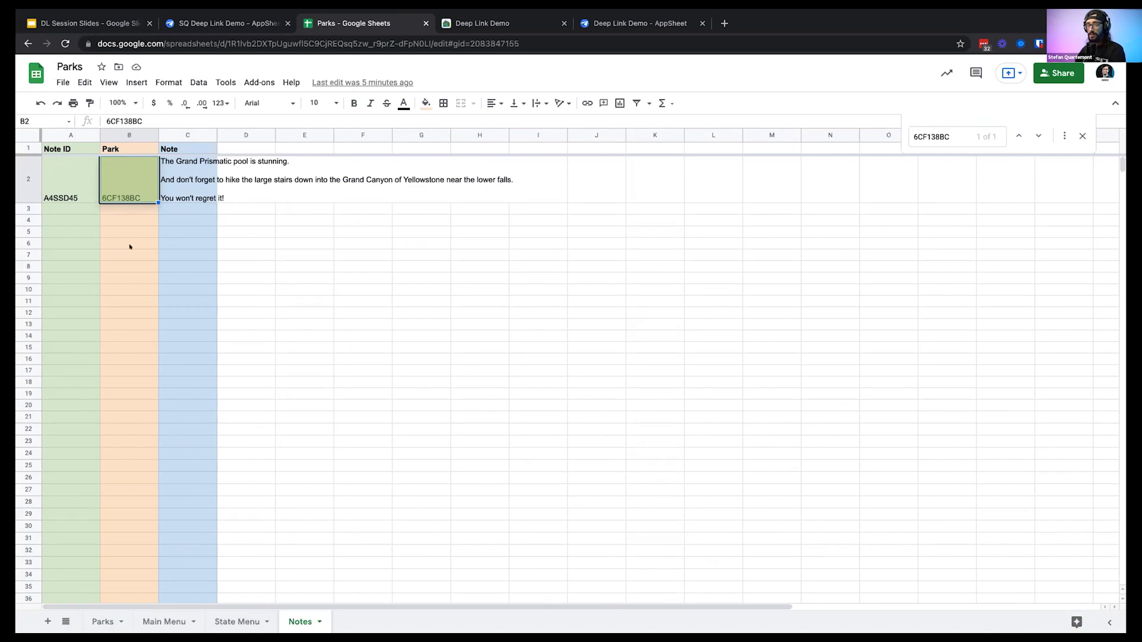
left_click(177, 623)
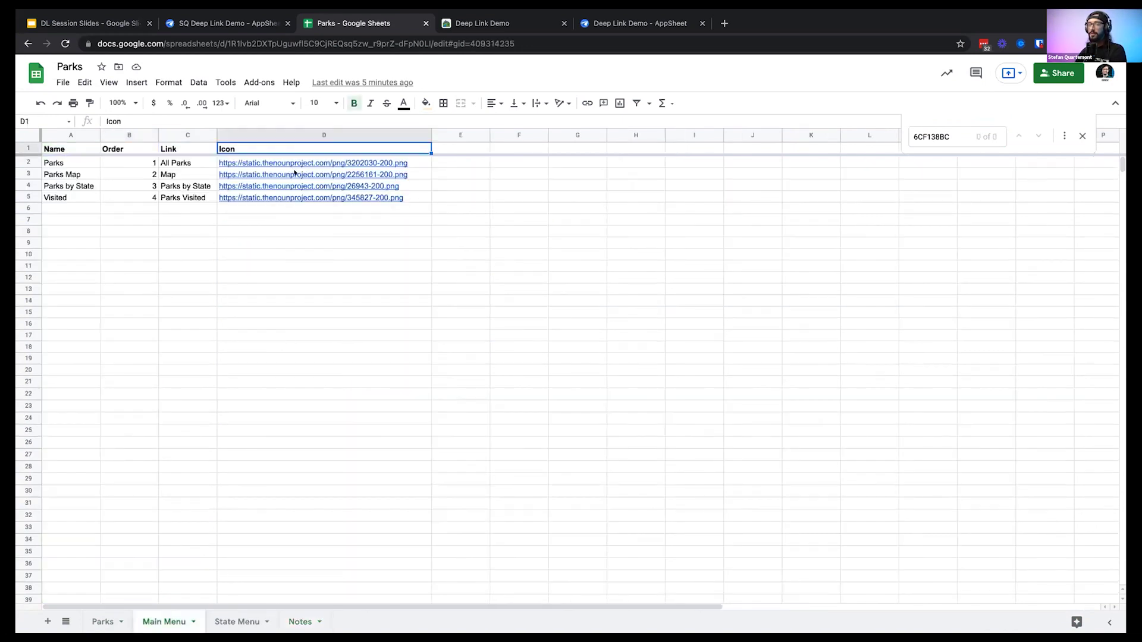
left_click(177, 135)
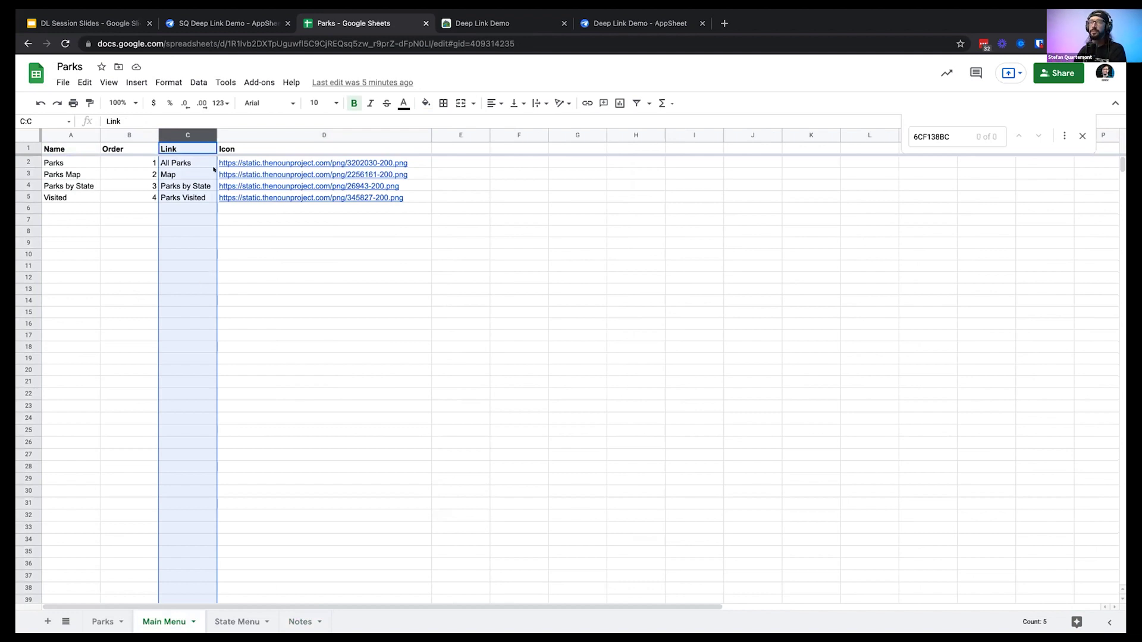
left_click(224, 26)
left_click(41, 223)
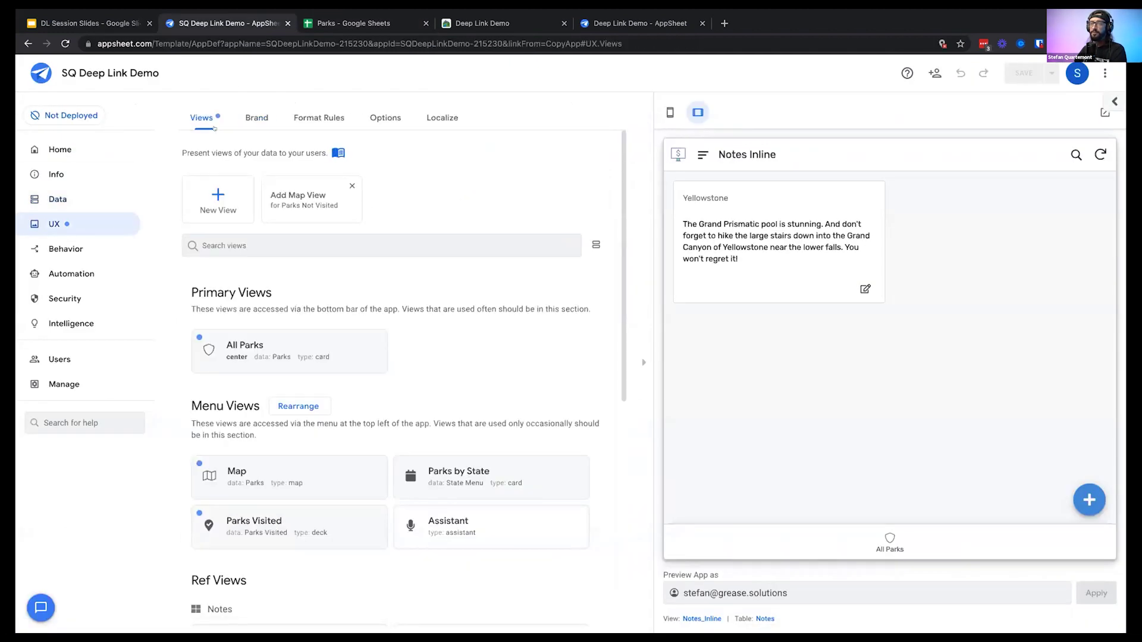
Review the Main Menu sheet's Link values, from All Parks to Parks Visited
scroll(464, 337, "down", 3)
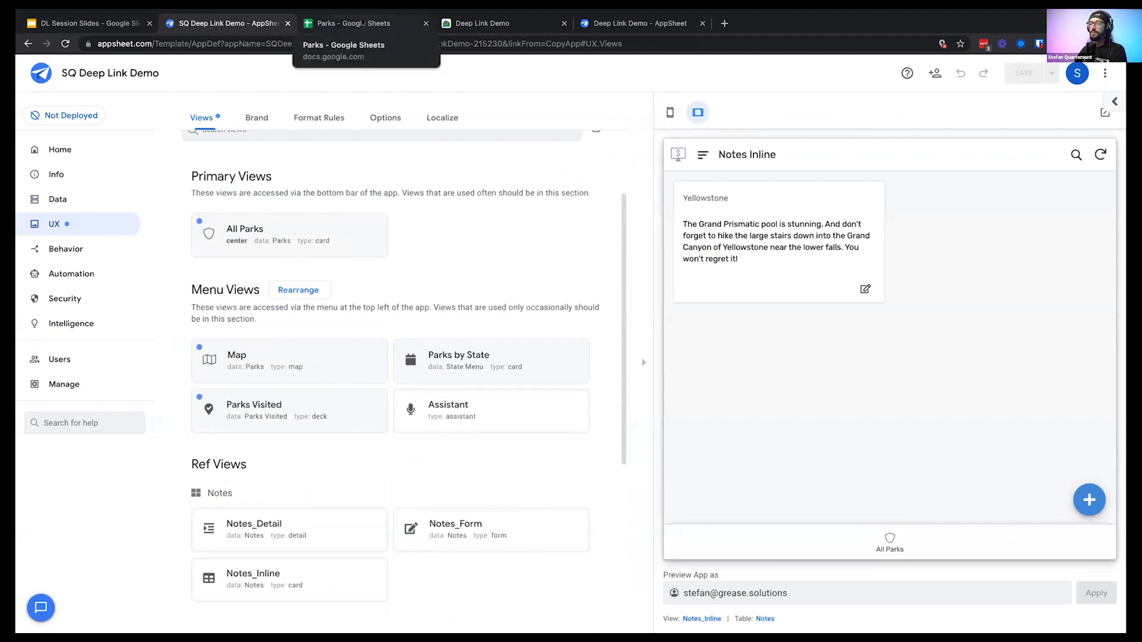
left_click(351, 23)
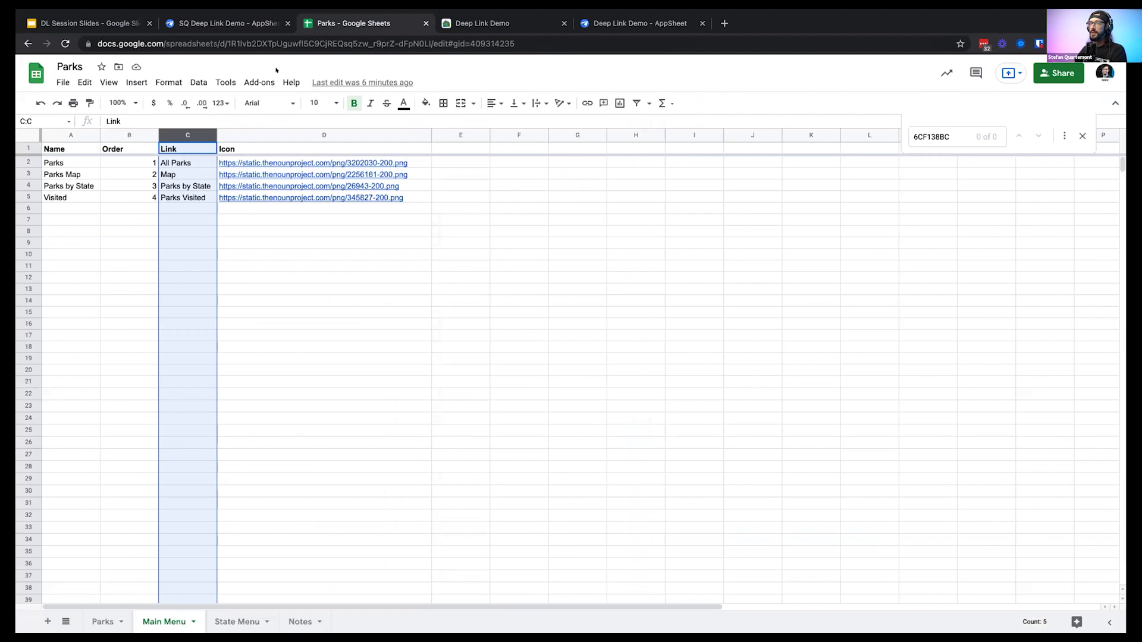
left_click(184, 197)
left_click_drag(178, 163, 186, 200)
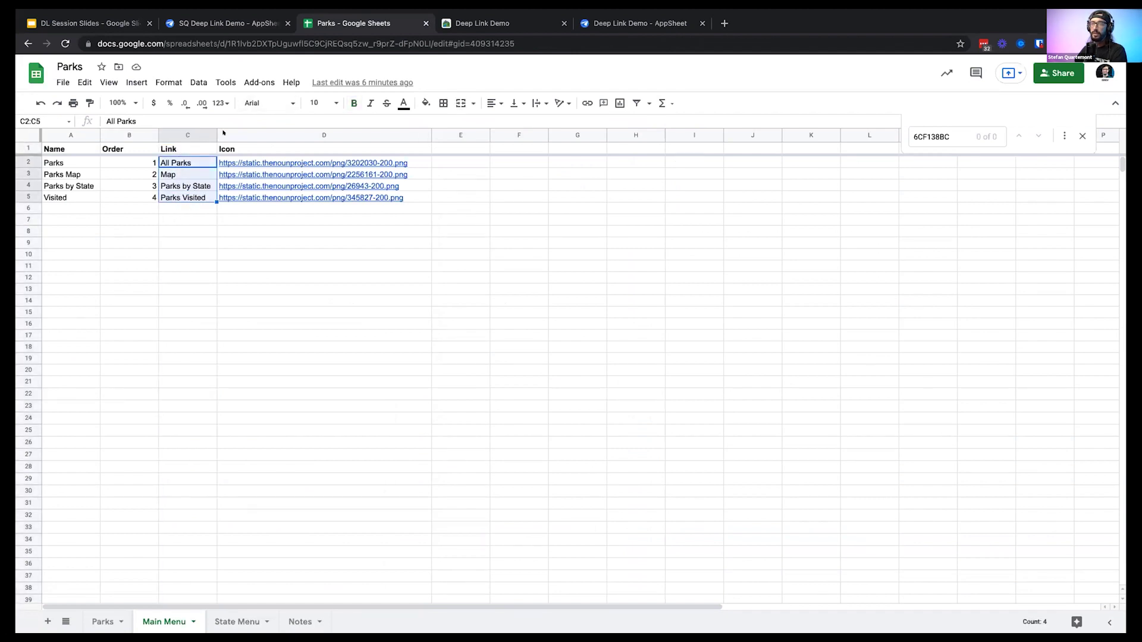
left_click(228, 23)
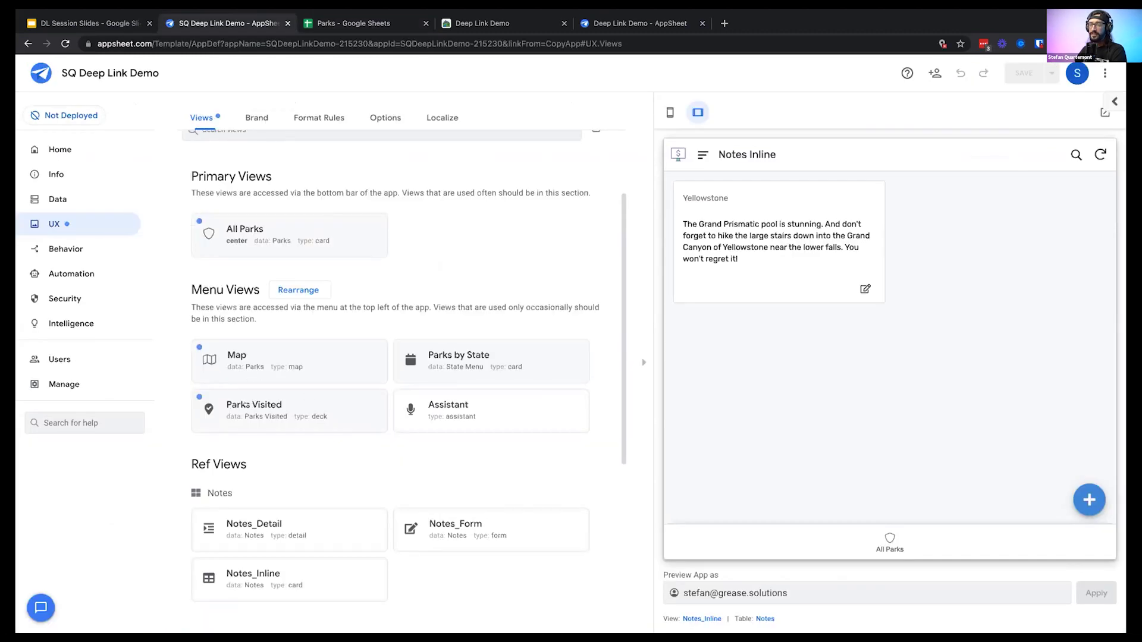
Keep the Parks Visited view name matching its Link value and close its settings
left_click(247, 404)
left_click(353, 268)
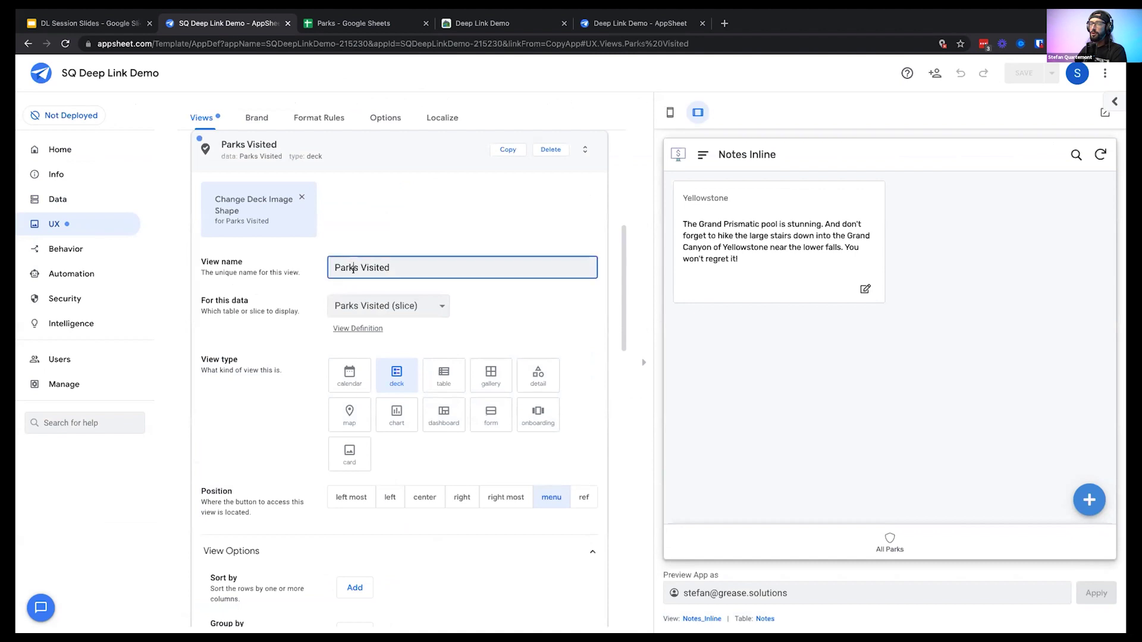
left_click(363, 268)
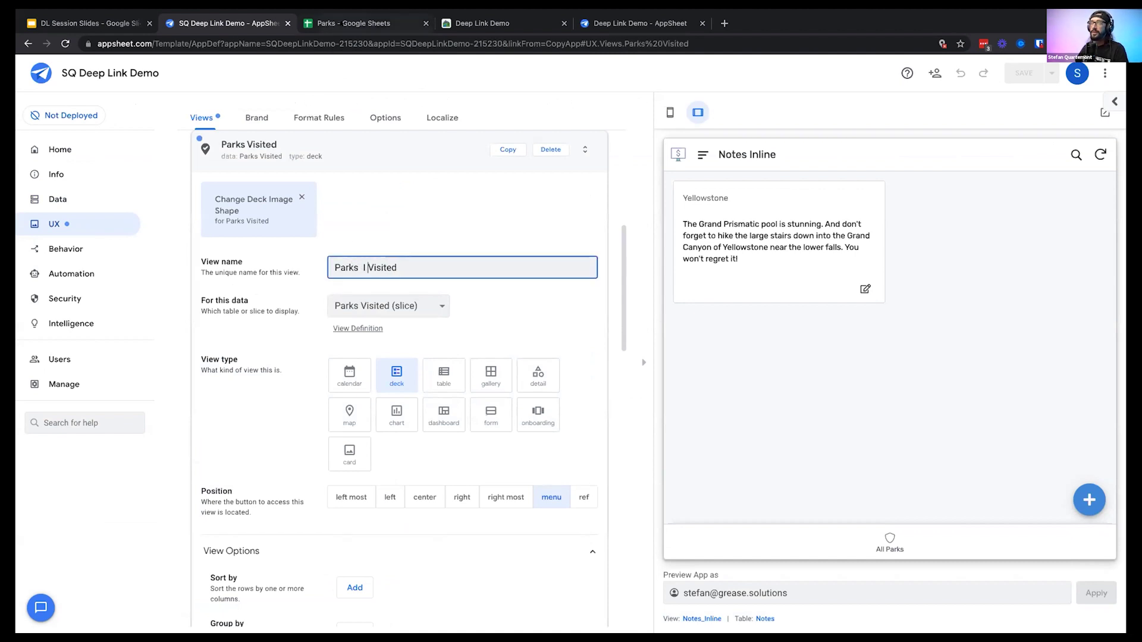
key("ctrl+Tab")
left_click(178, 186)
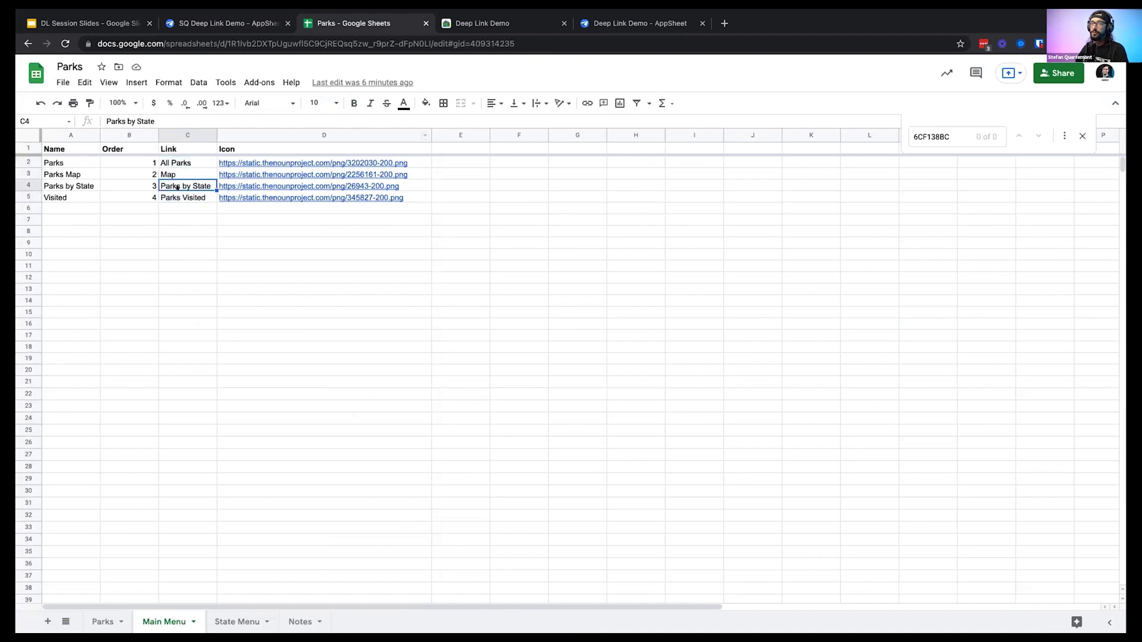
left_click(167, 199)
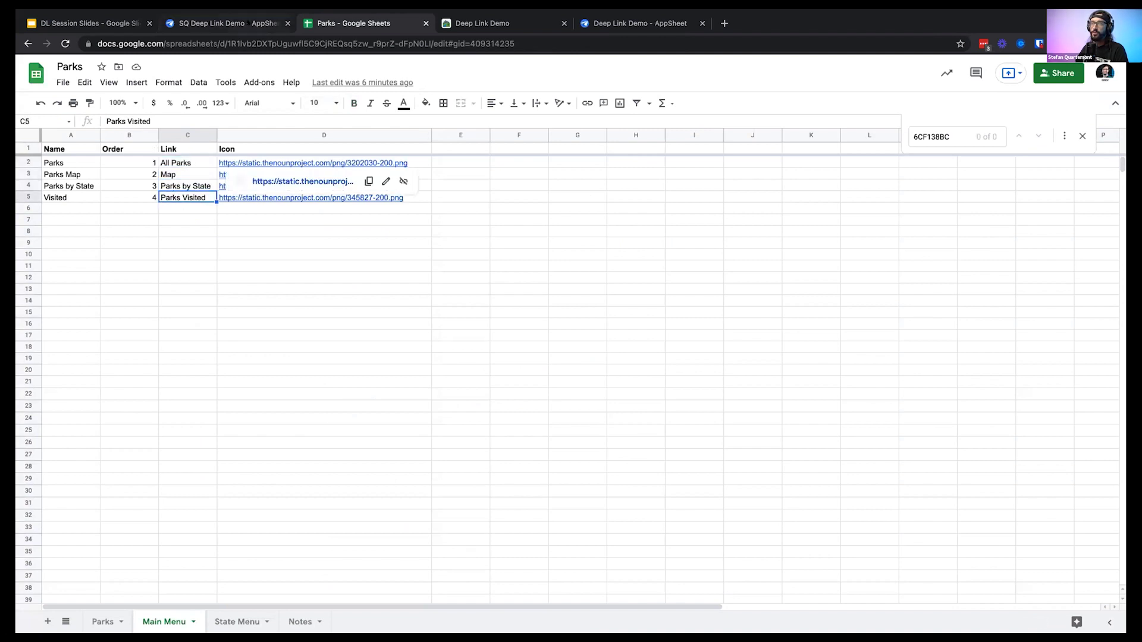
key("ctrl+shift+Tab")
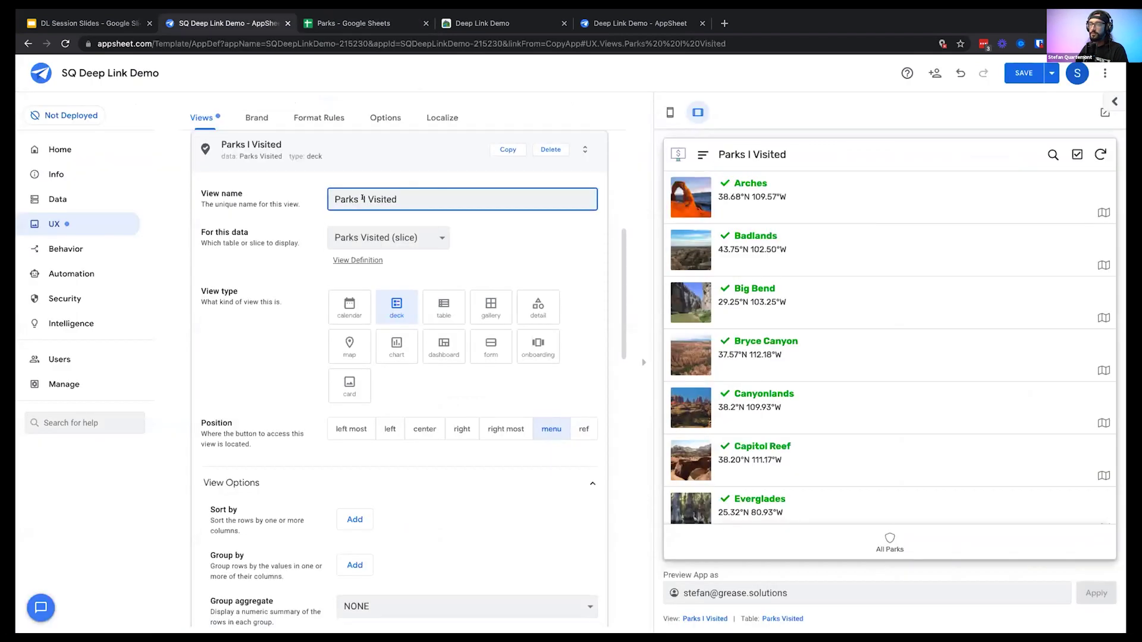
key("BackSpace")
key("BackSpace")
left_click(473, 157)
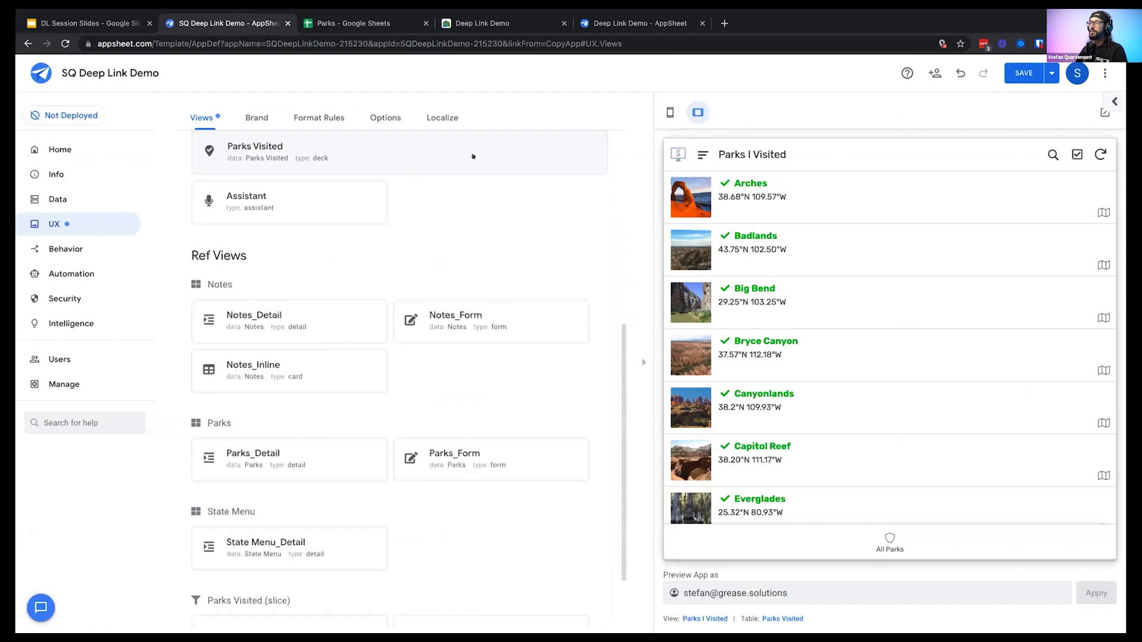
scroll(499, 255, "up", 5)
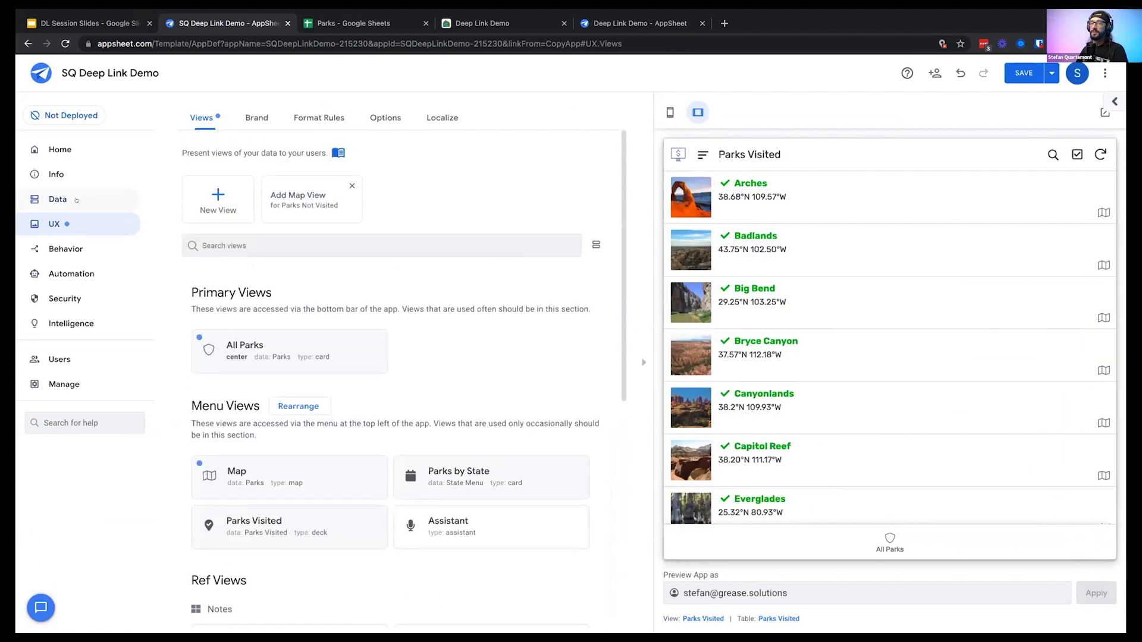
Add the Main Menu sheet as a table with updates set to Read-Only, and save
left_click(77, 200)
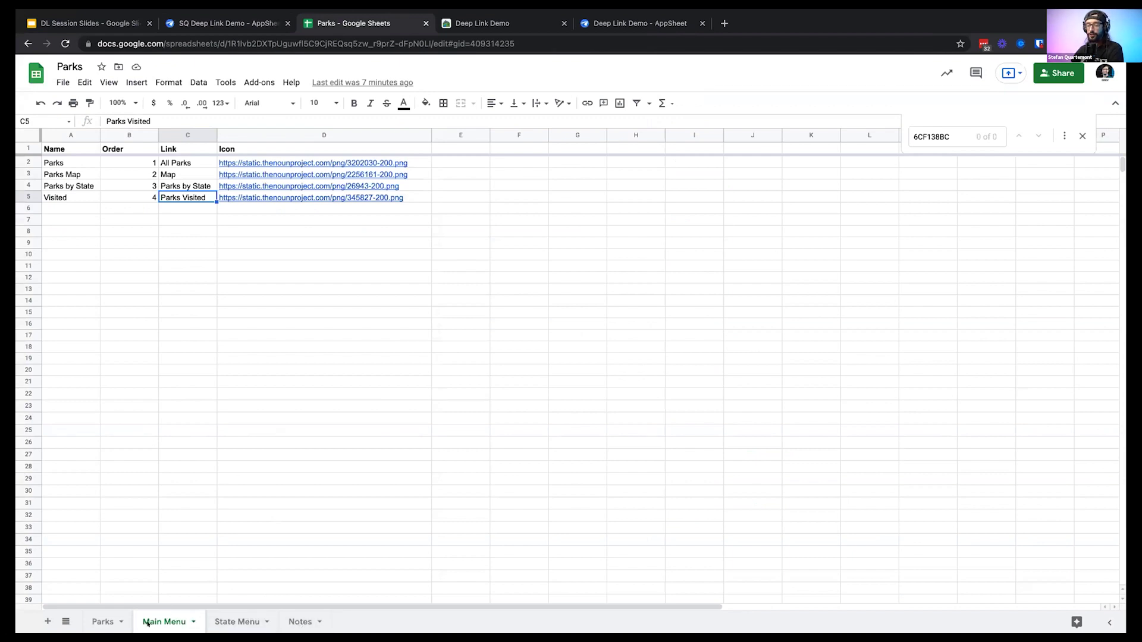
left_click(229, 23)
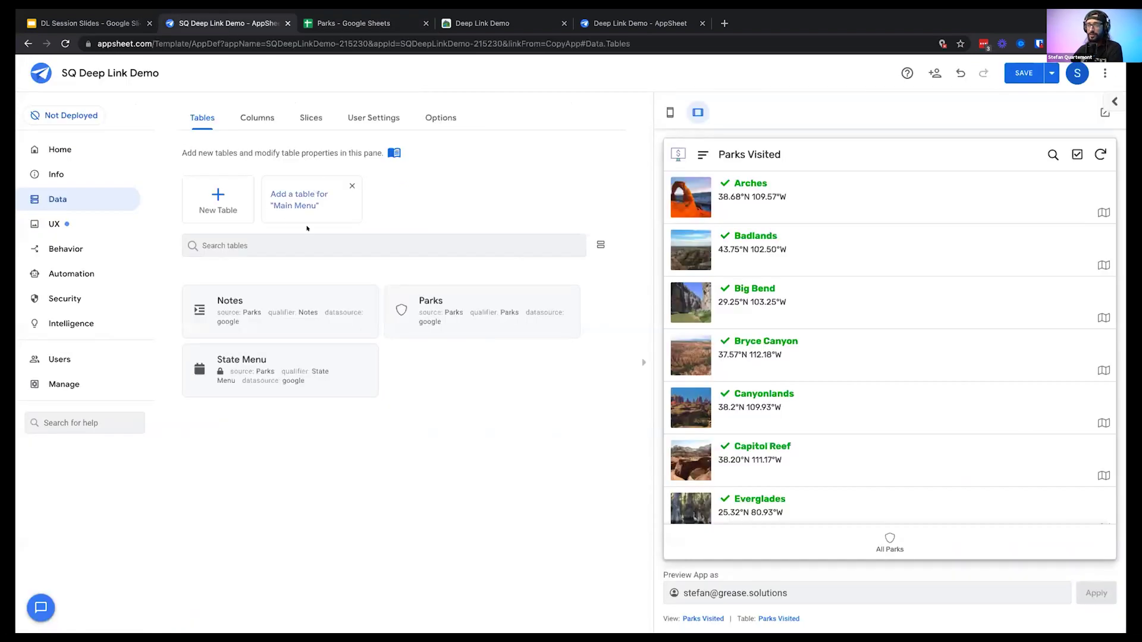
left_click(301, 194)
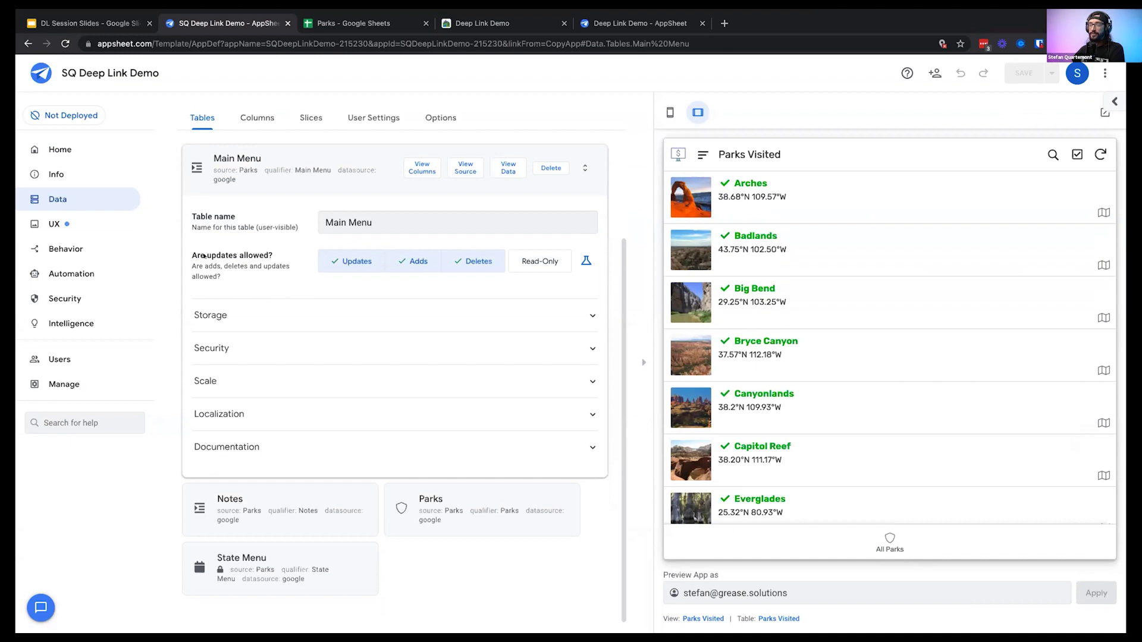
left_click_drag(193, 255, 272, 255)
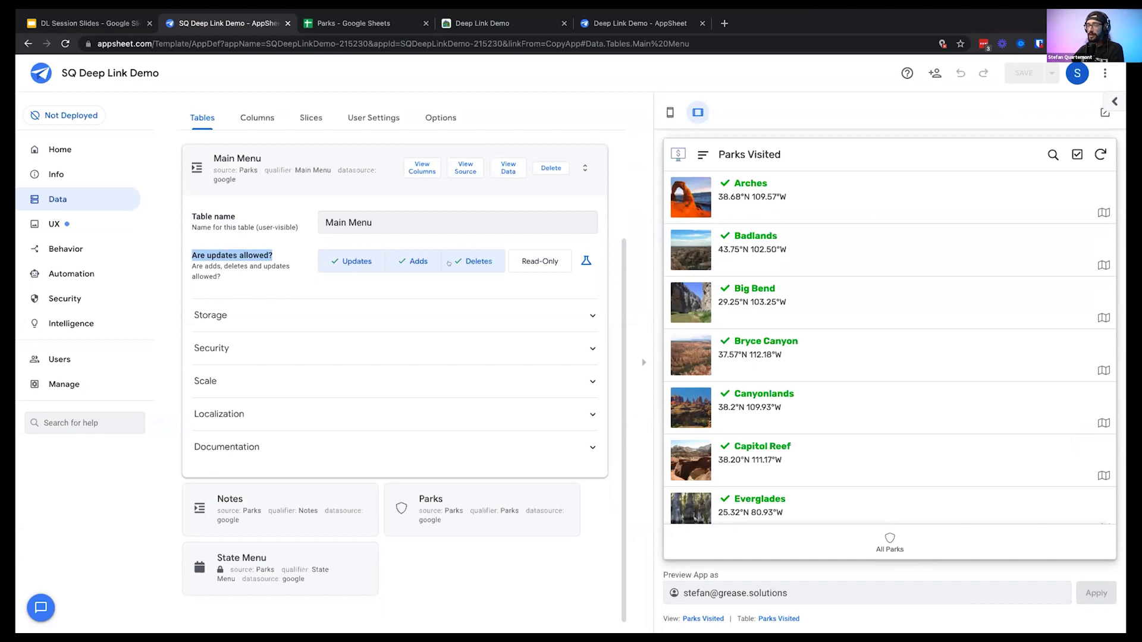
left_click(521, 264)
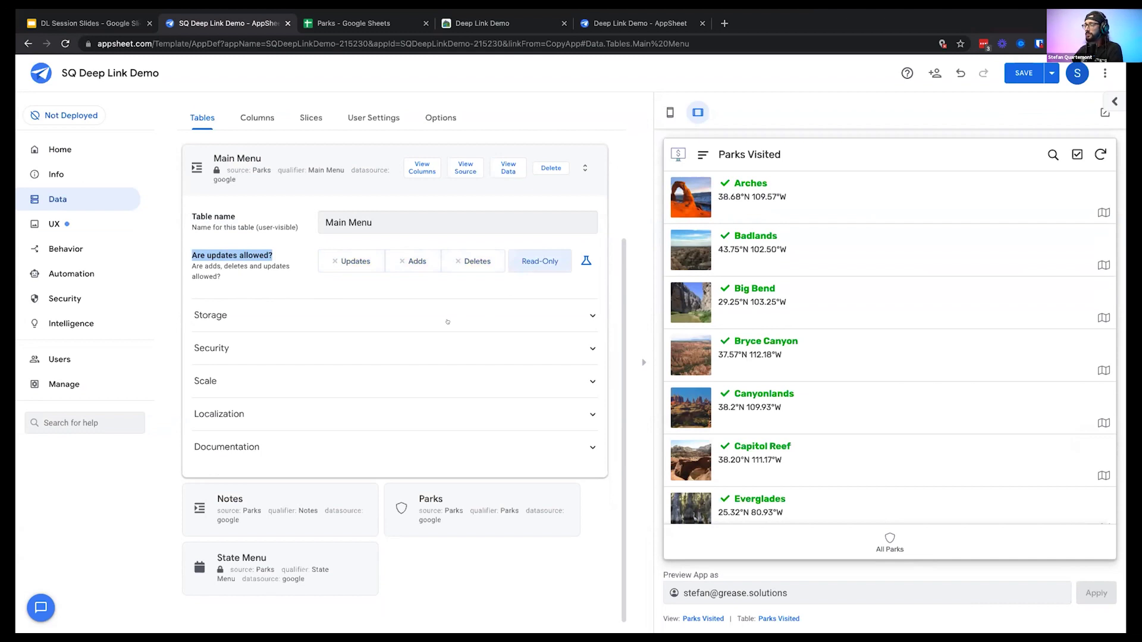
left_click(1023, 73)
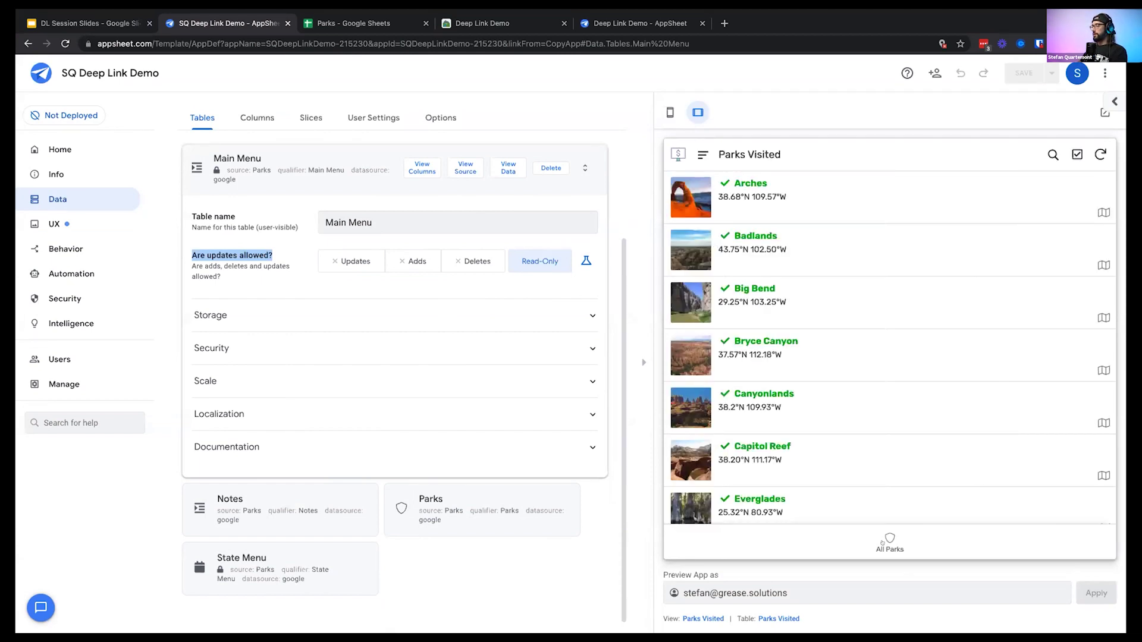
left_click(51, 222)
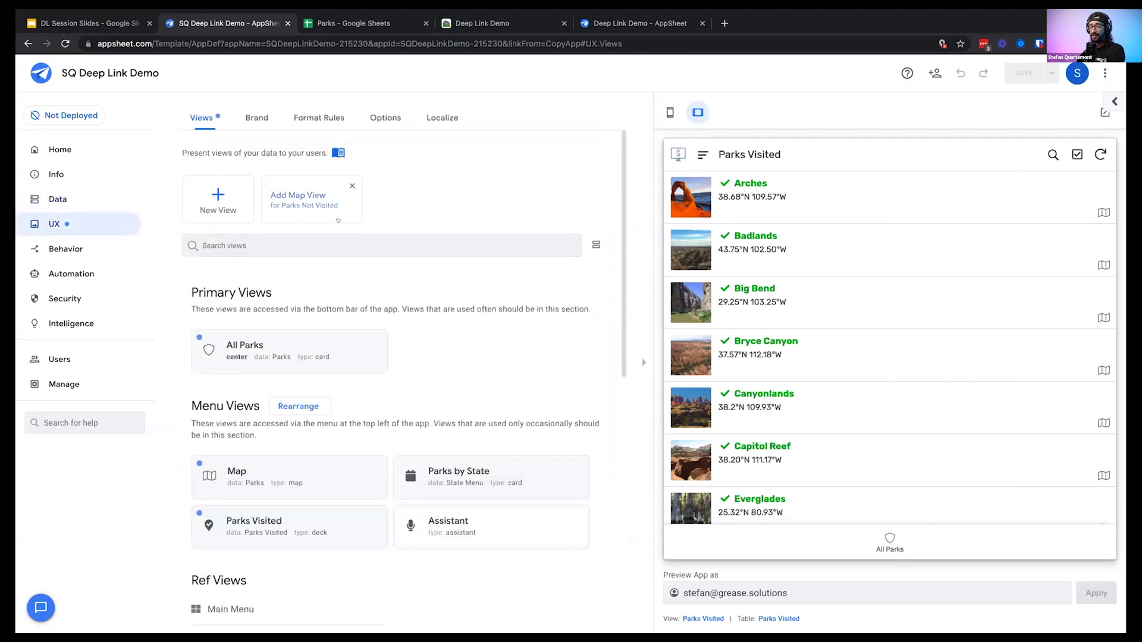
Show the tables' column definitions and expand the Main Menu table's columns
left_click(56, 200)
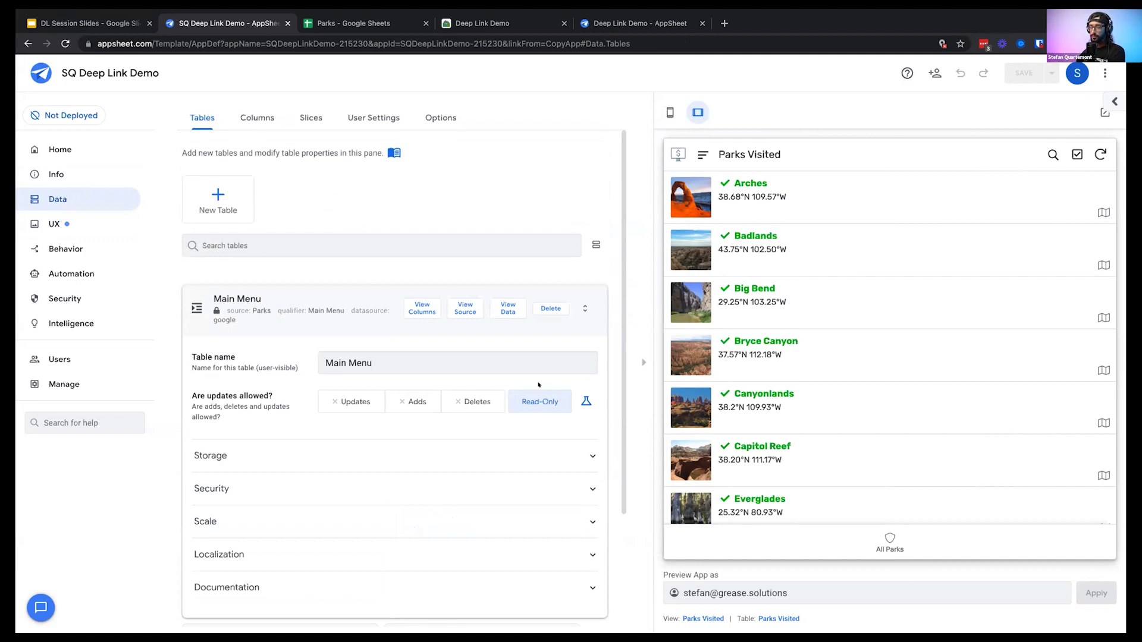
left_click(252, 117)
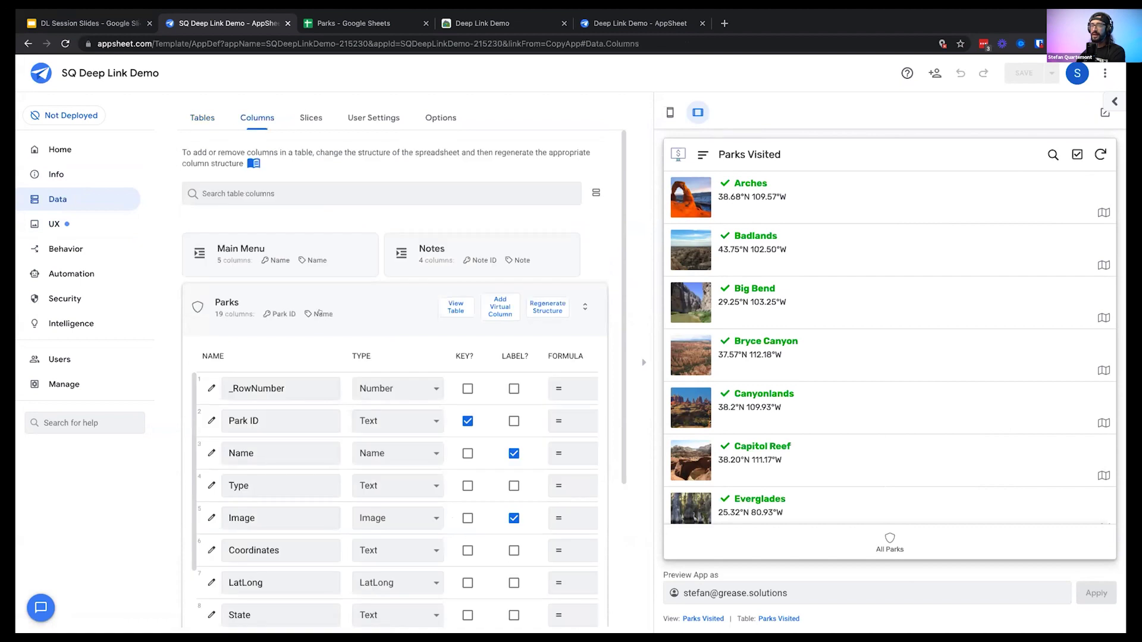
left_click(346, 294)
left_click(291, 245)
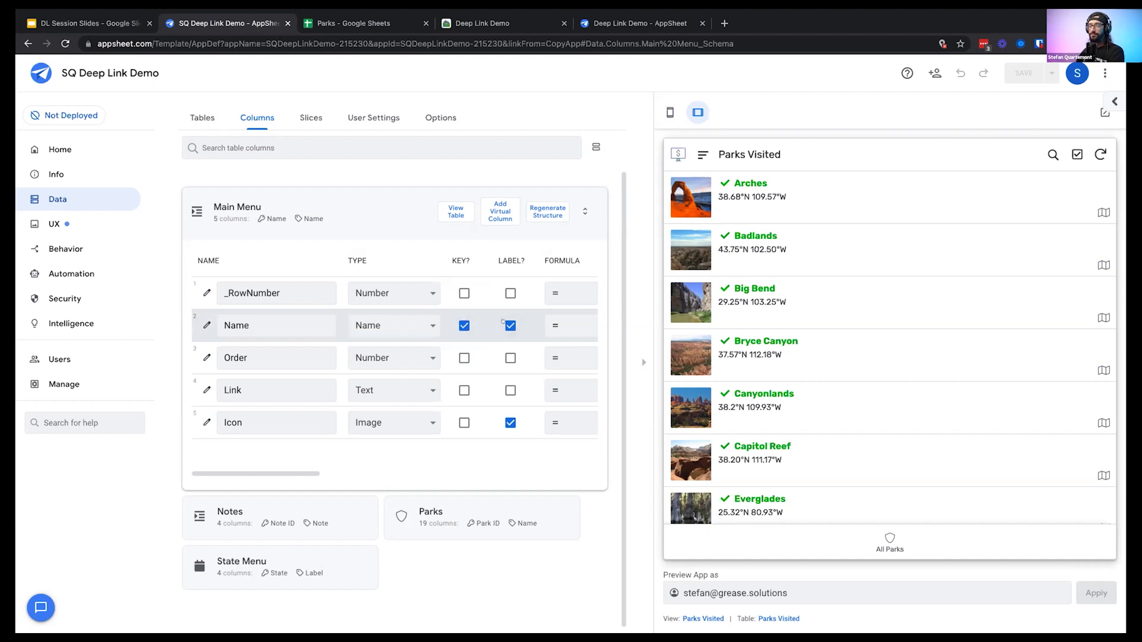
Inspect Main Menu's Name and Order columns, then collapse its column list
left_click(254, 324)
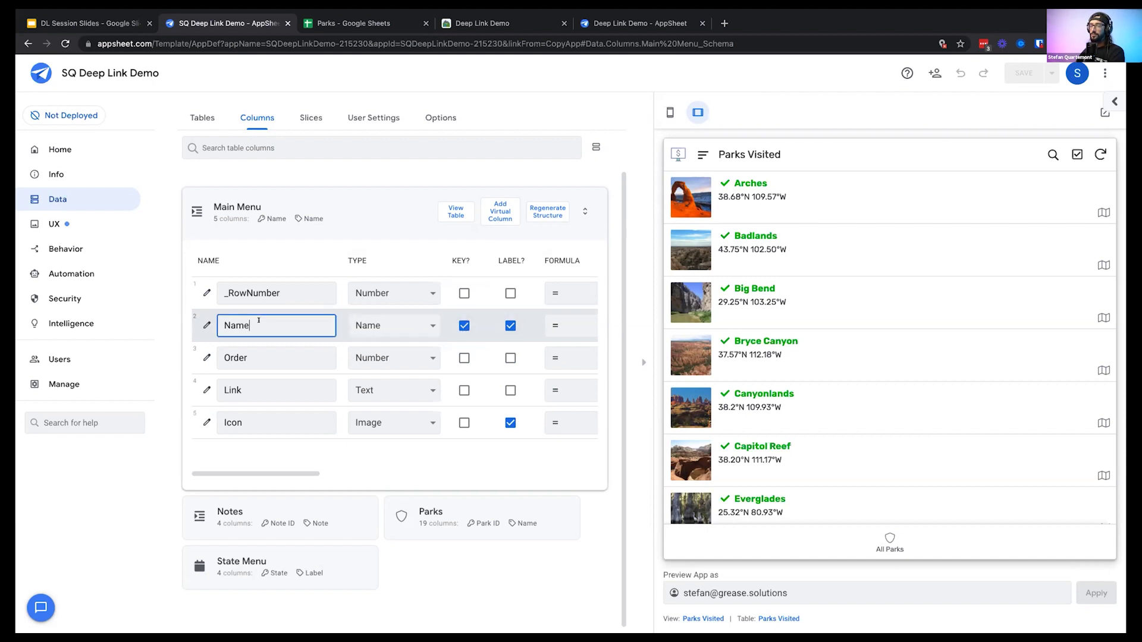
left_click_drag(255, 324, 223, 325)
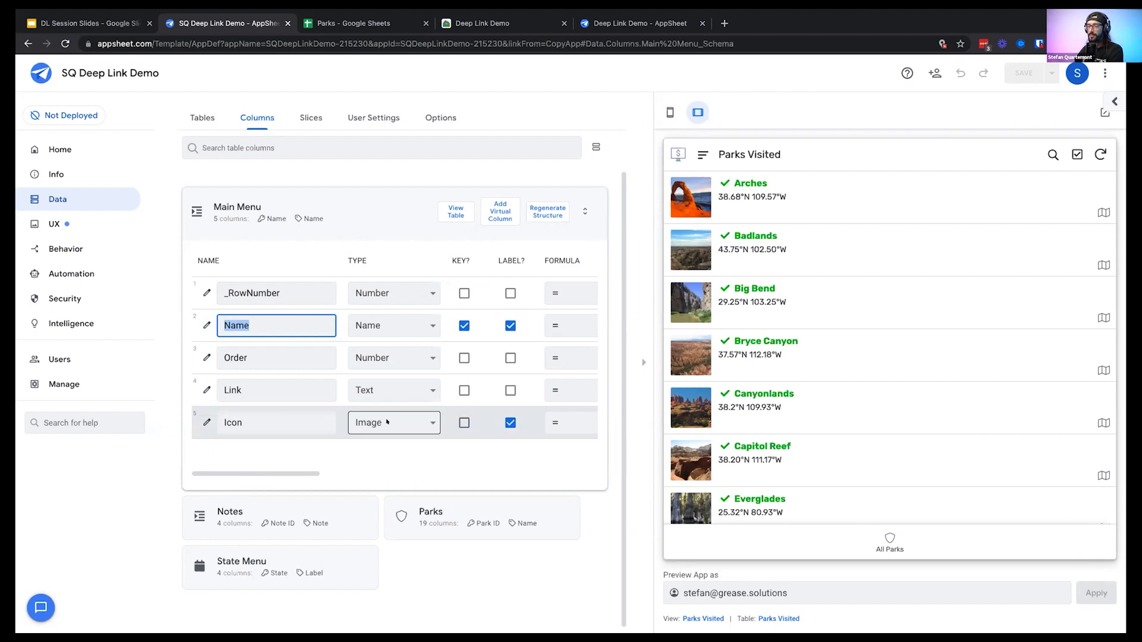
right_click(513, 424)
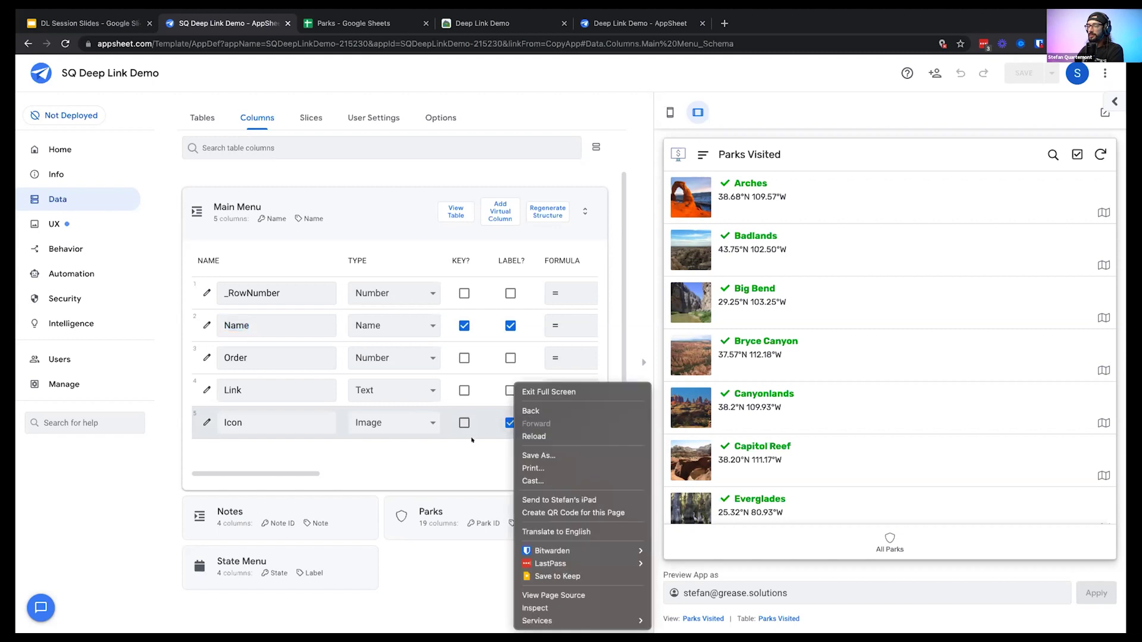
left_click(474, 446)
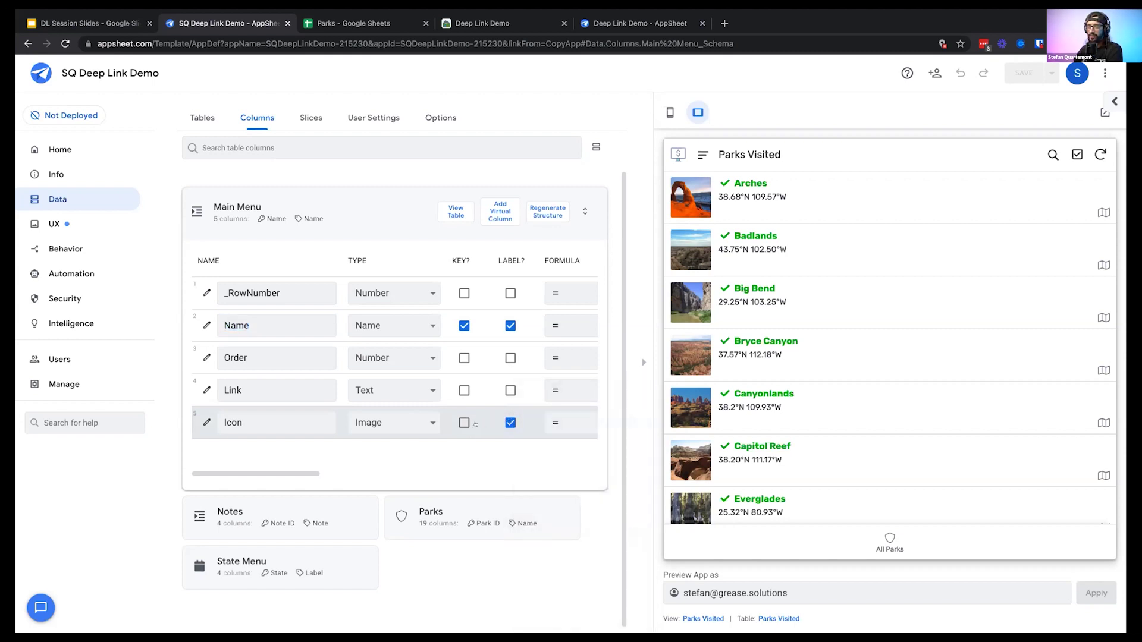
left_click(306, 357)
left_click_drag(253, 357, 213, 355)
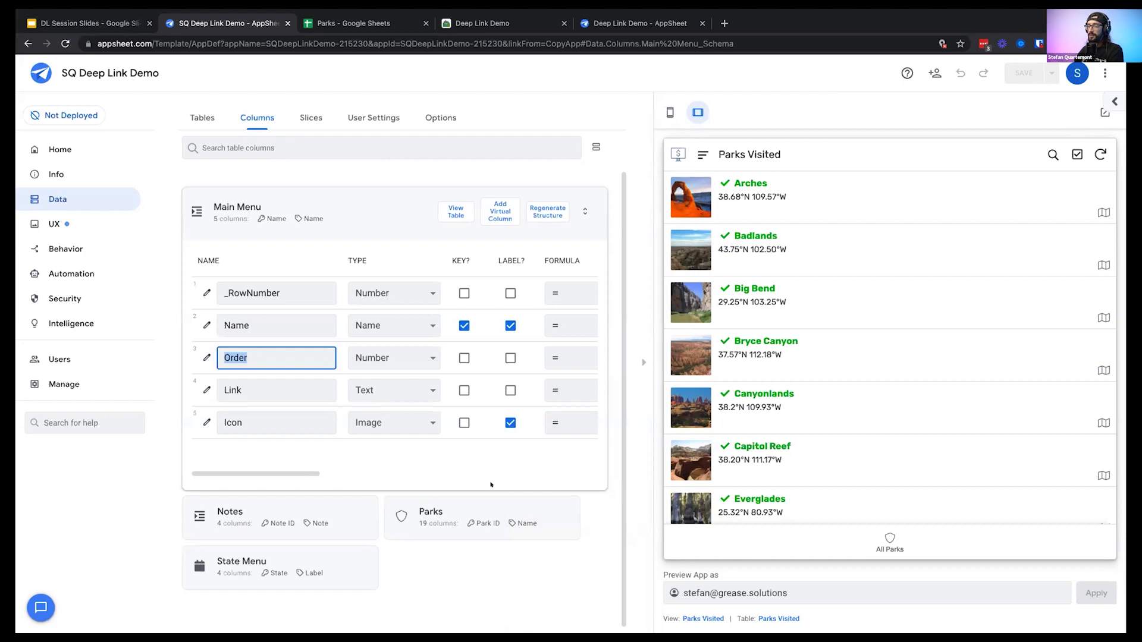
left_click(703, 155)
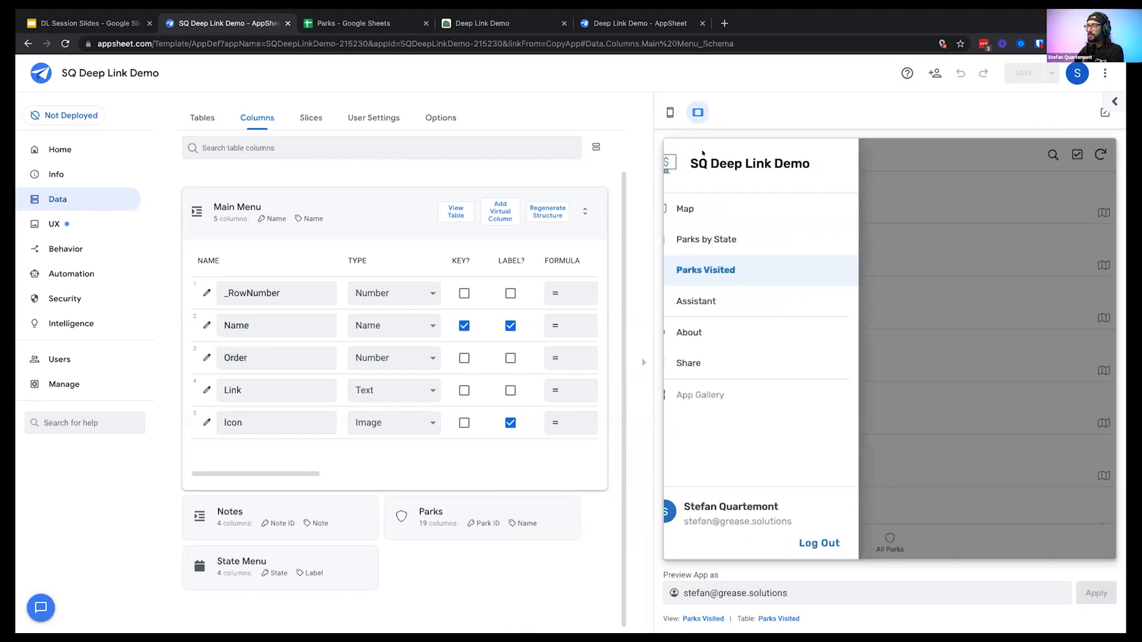
left_click(943, 301)
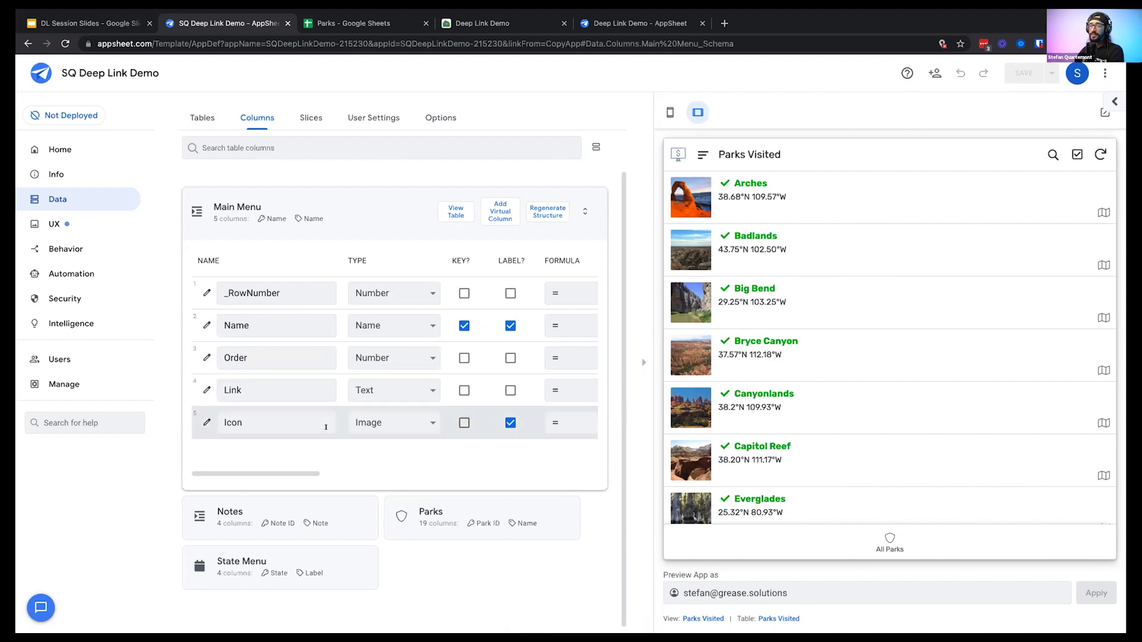
left_click(347, 209)
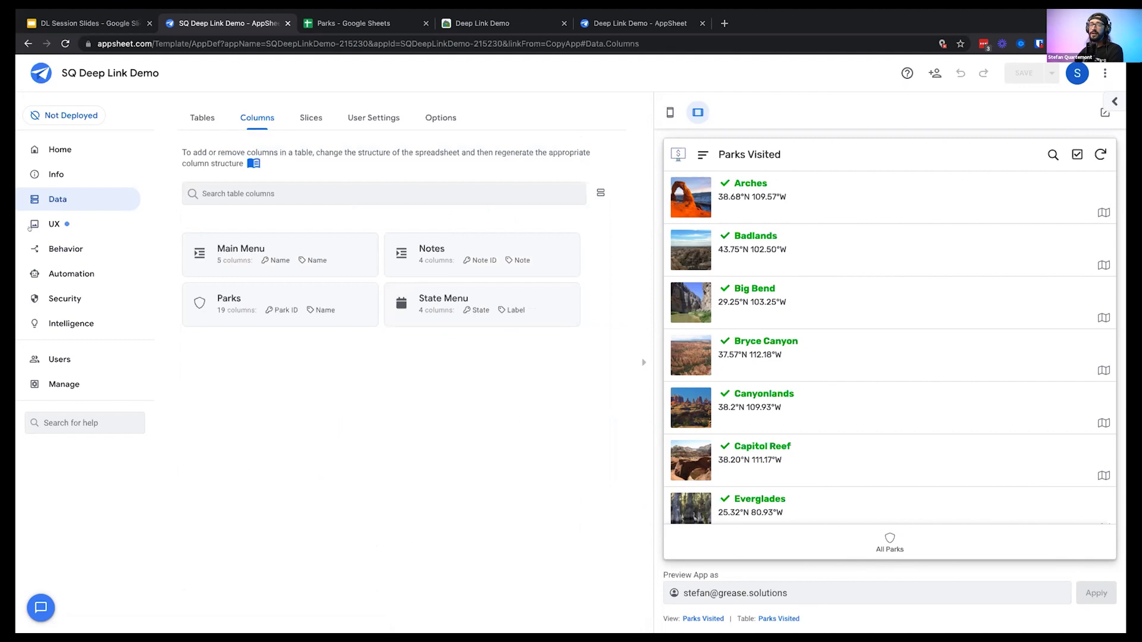
Create a new view named 'National Parks'
left_click(30, 227)
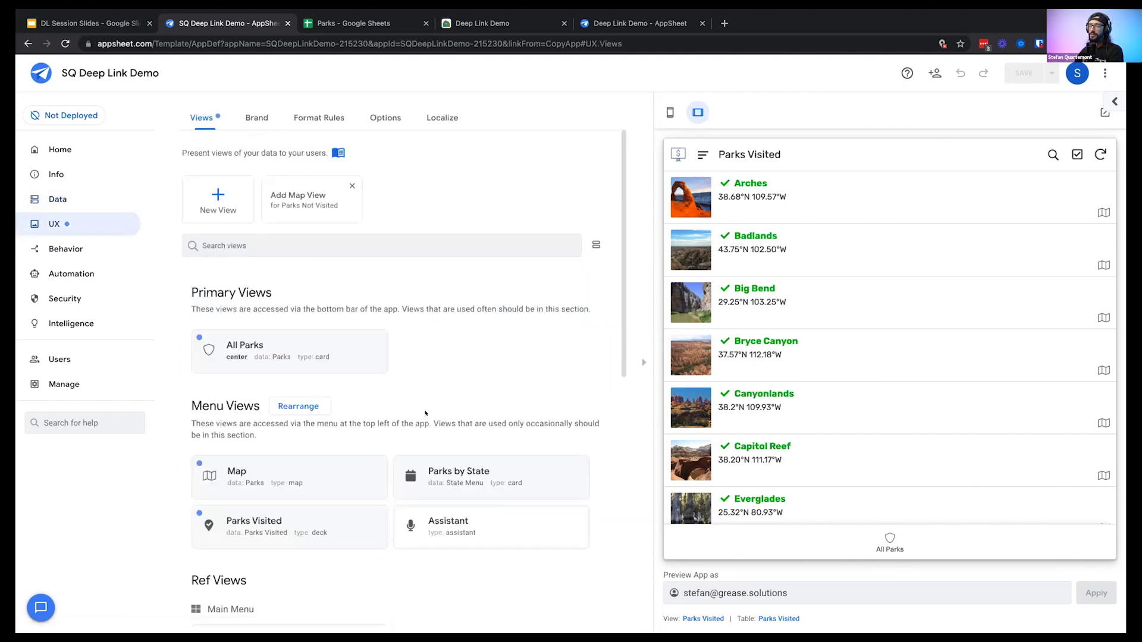
left_click(232, 201)
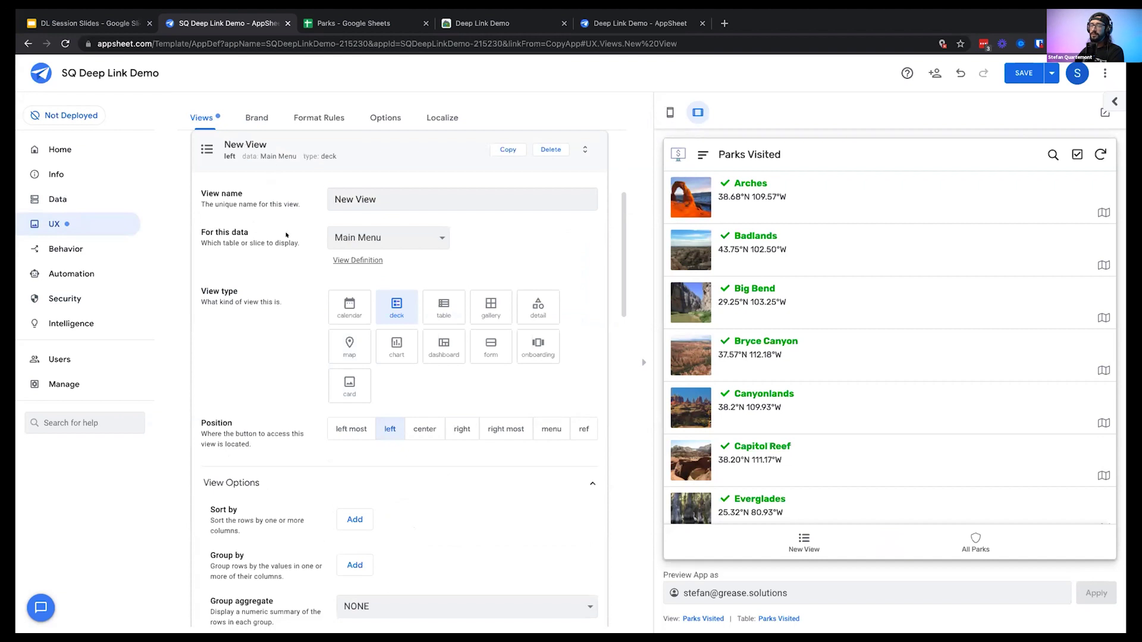
left_click(378, 191)
key("ctrl+a")
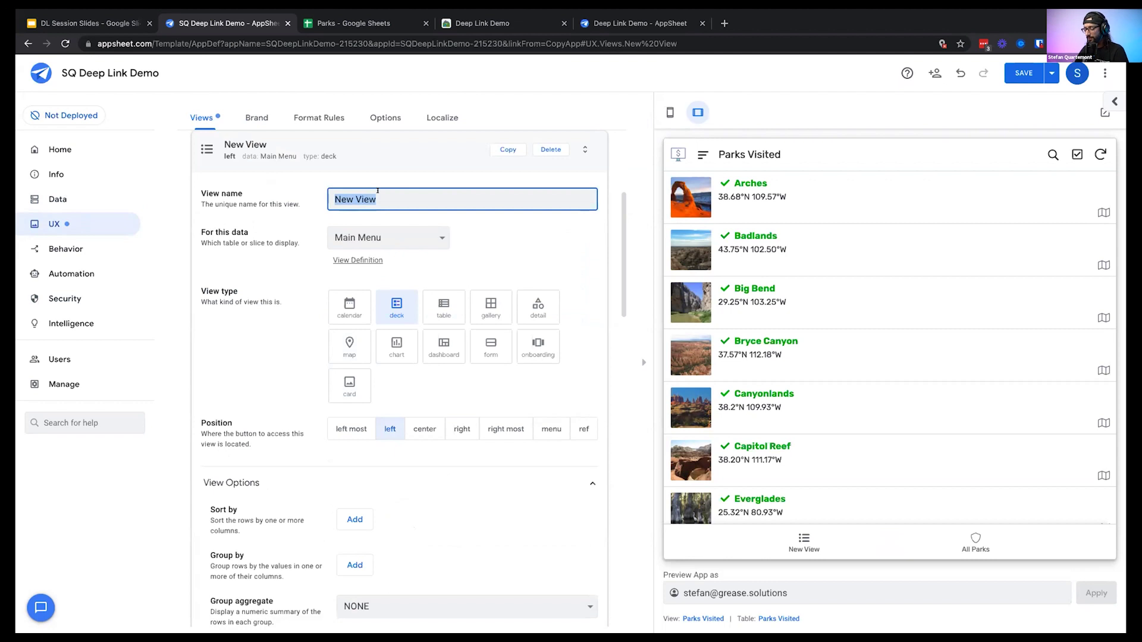
type("National Parks")
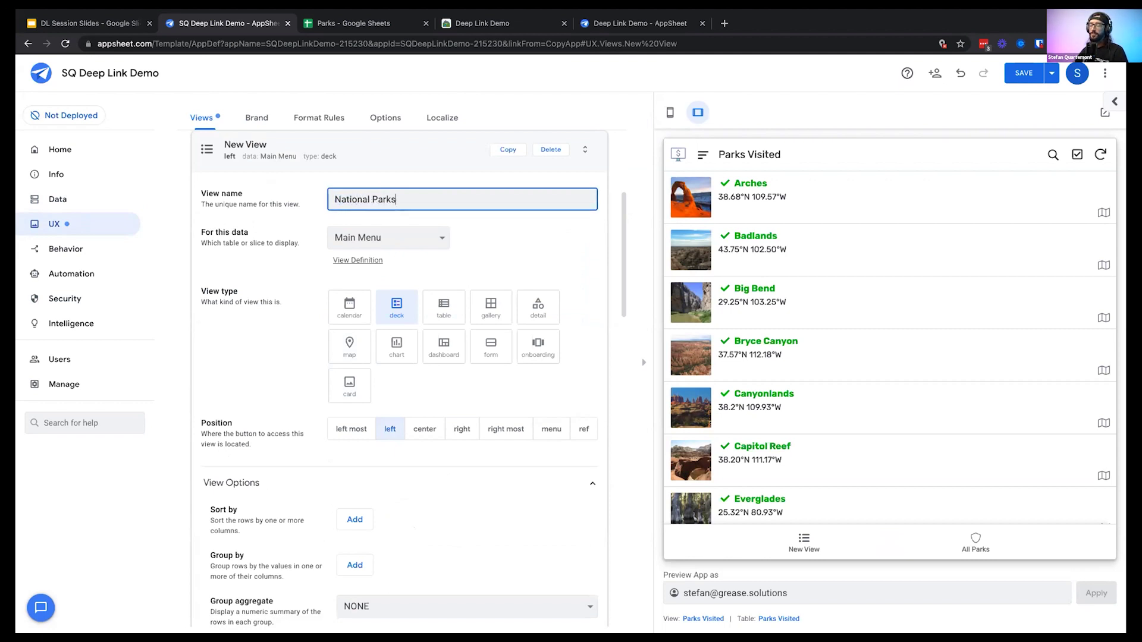
left_click(306, 215)
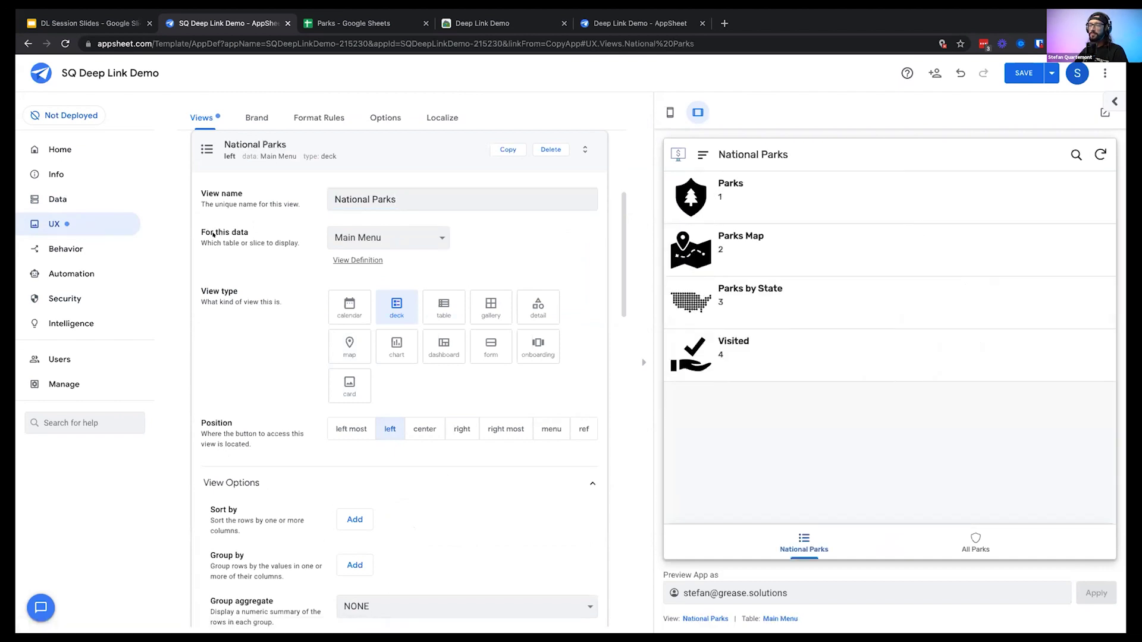
Keep Main Menu as the view's data, try table and card, then choose gallery
left_click_drag(201, 232, 249, 234)
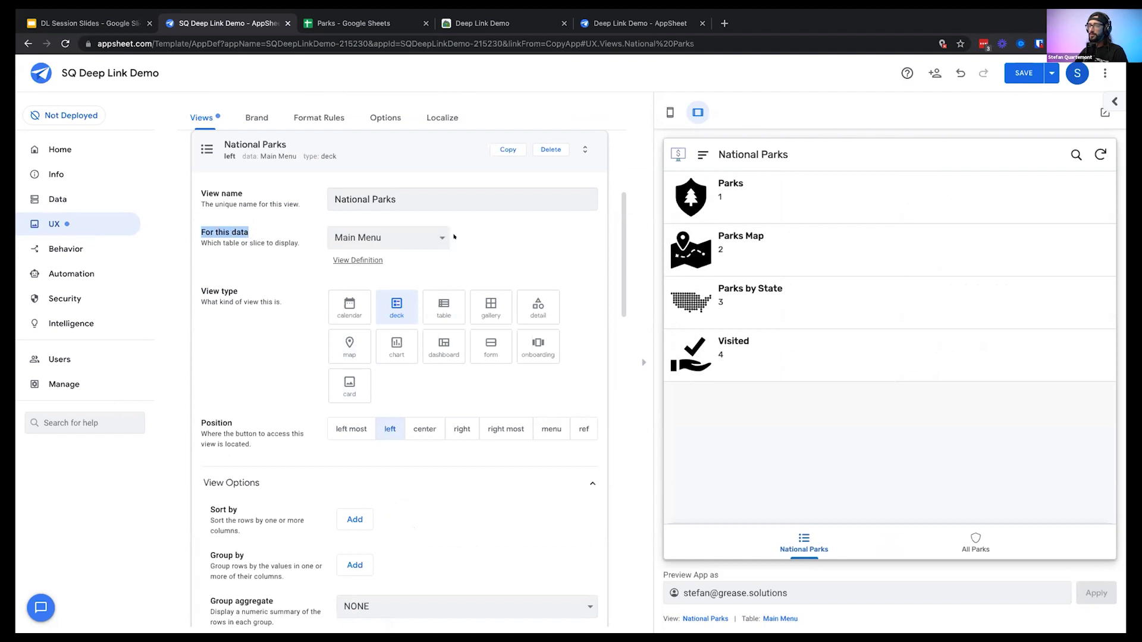
left_click(437, 237)
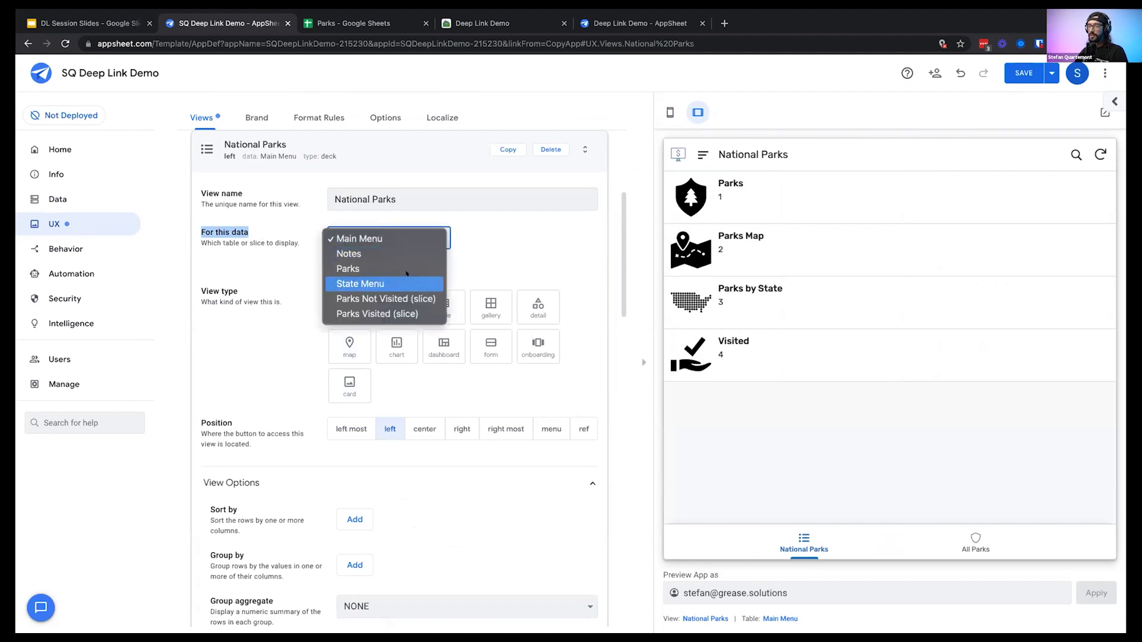
left_click(388, 241)
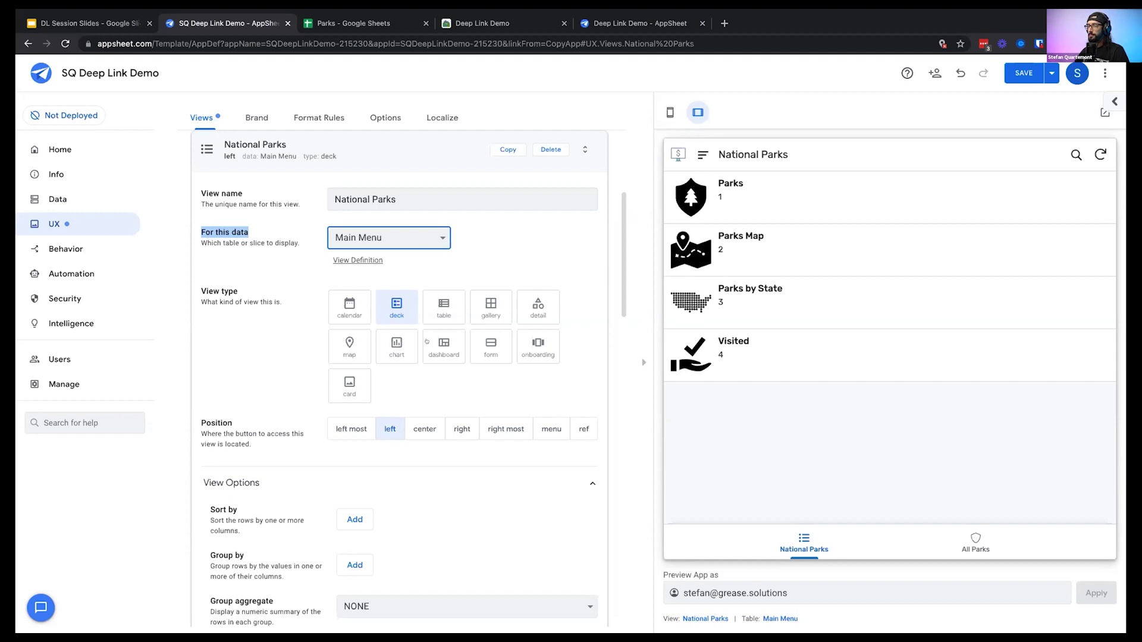
left_click(434, 304)
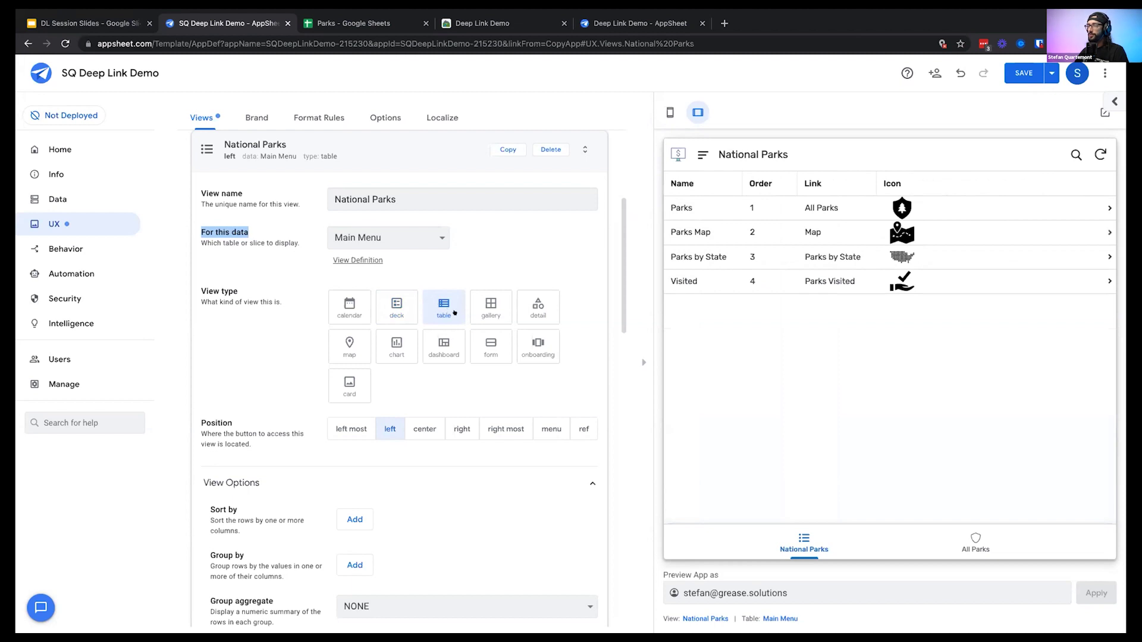
left_click(476, 304)
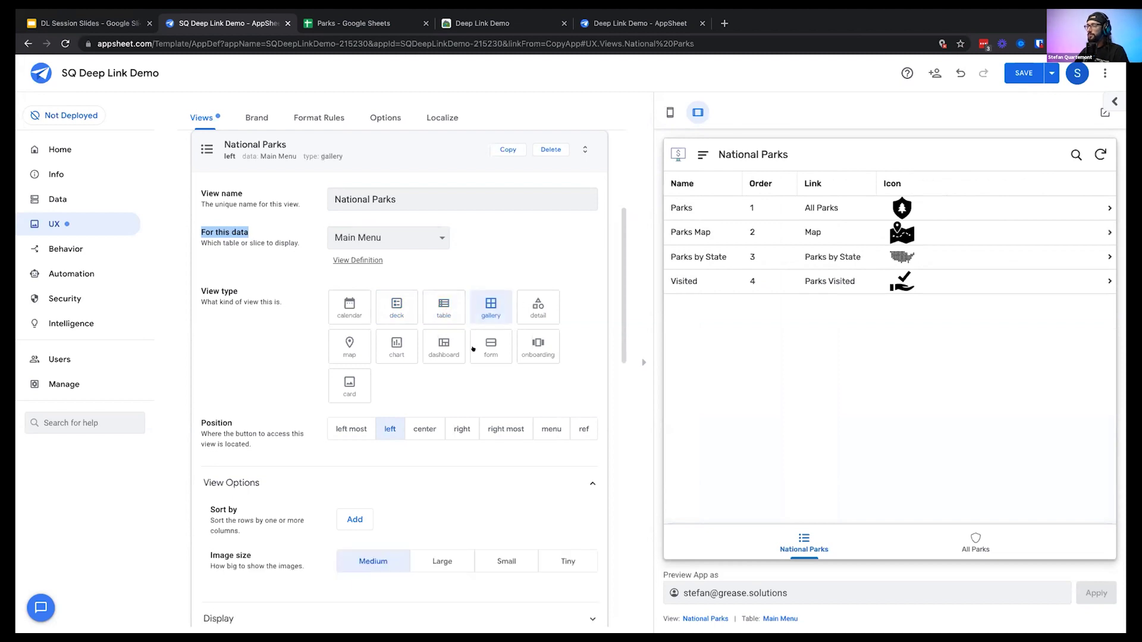
left_click(337, 386)
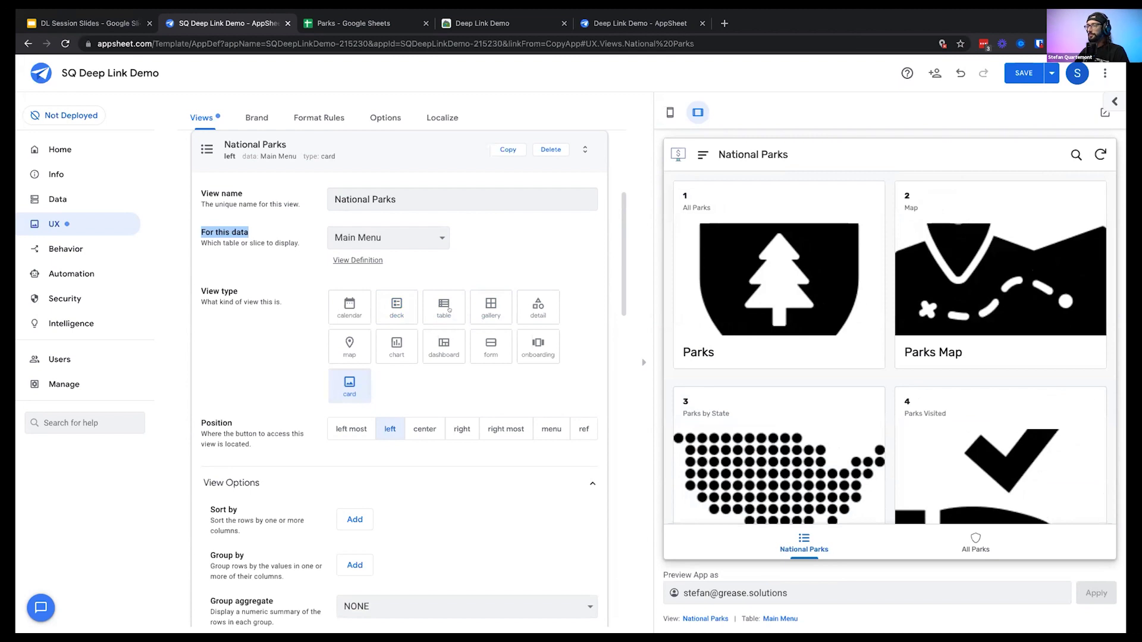
left_click(483, 315)
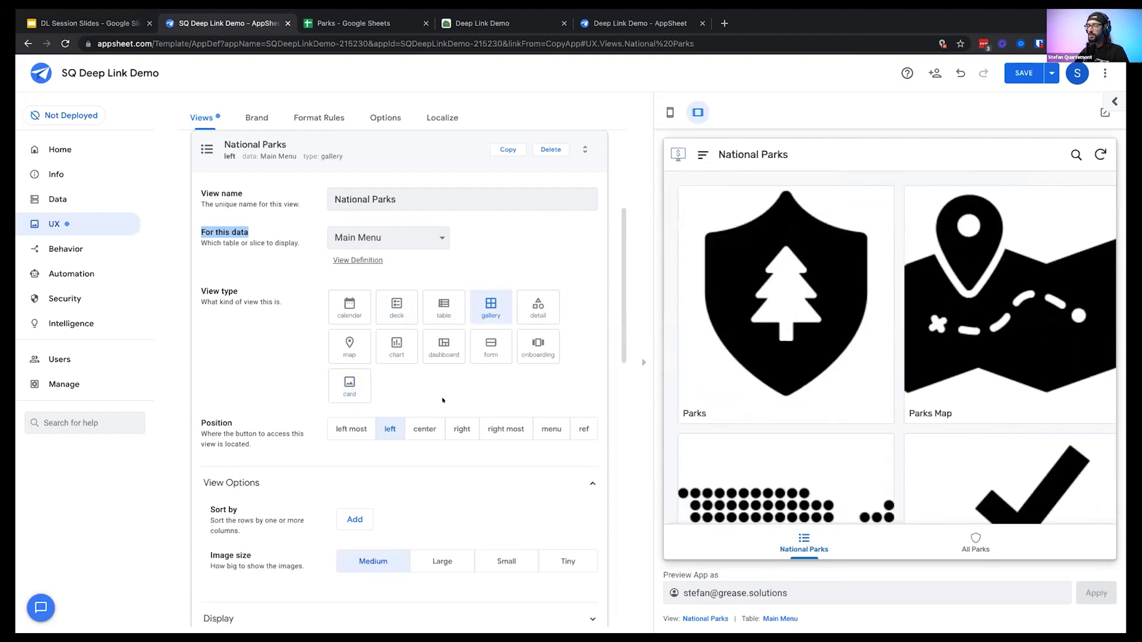
Set the National Parks gallery to Small images, sorted by Order ascending
scroll(443, 399, "down", 5)
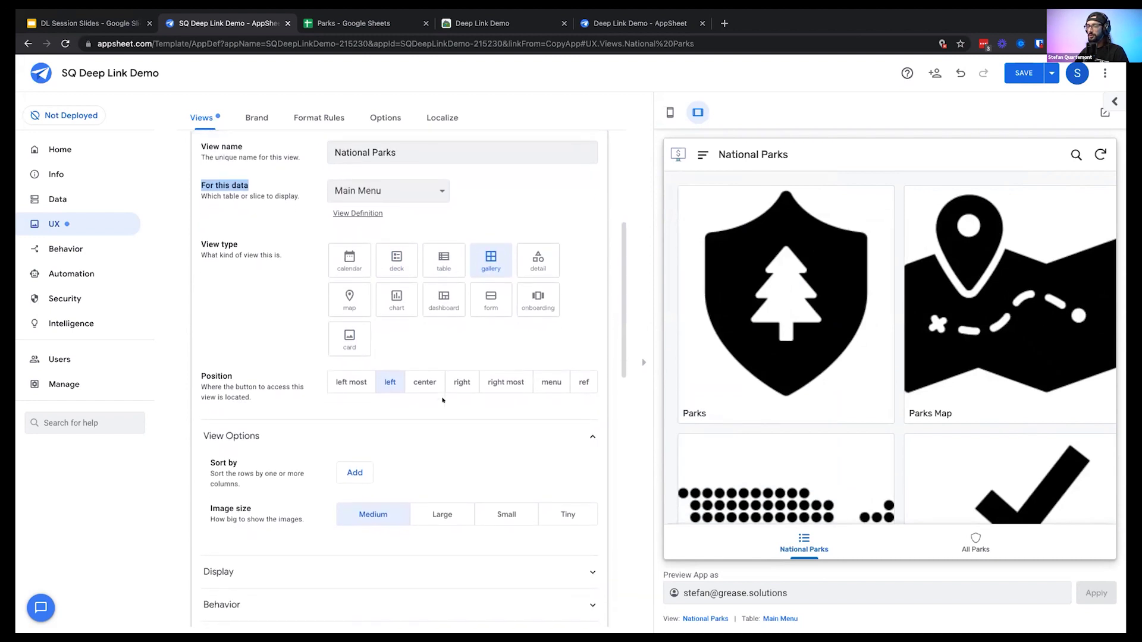
scroll(443, 400, "up", 3)
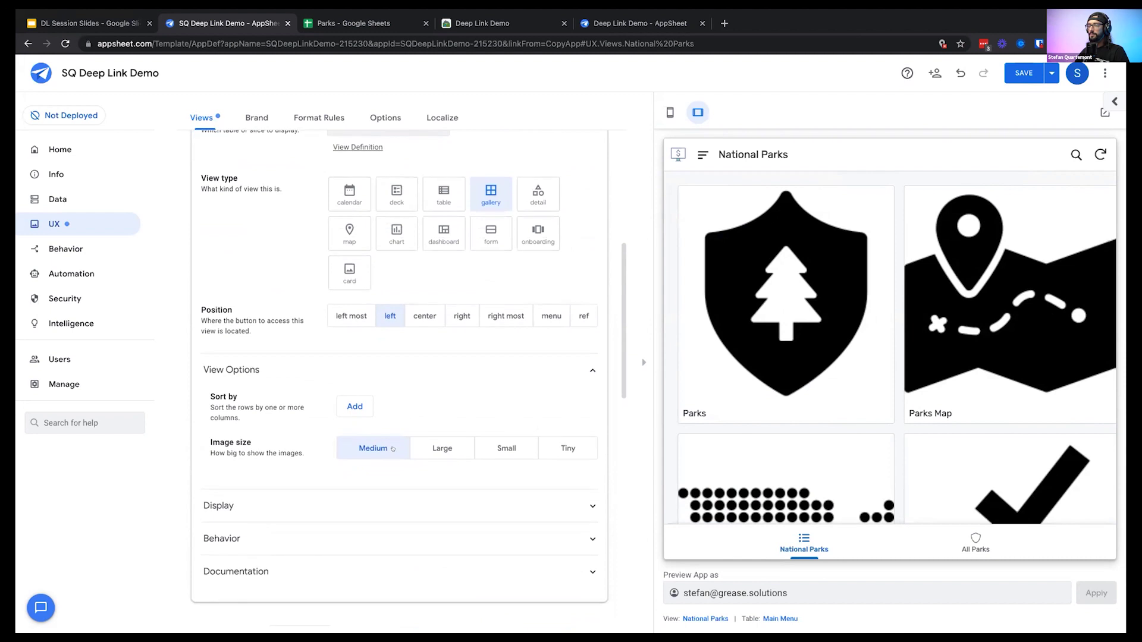
left_click(495, 442)
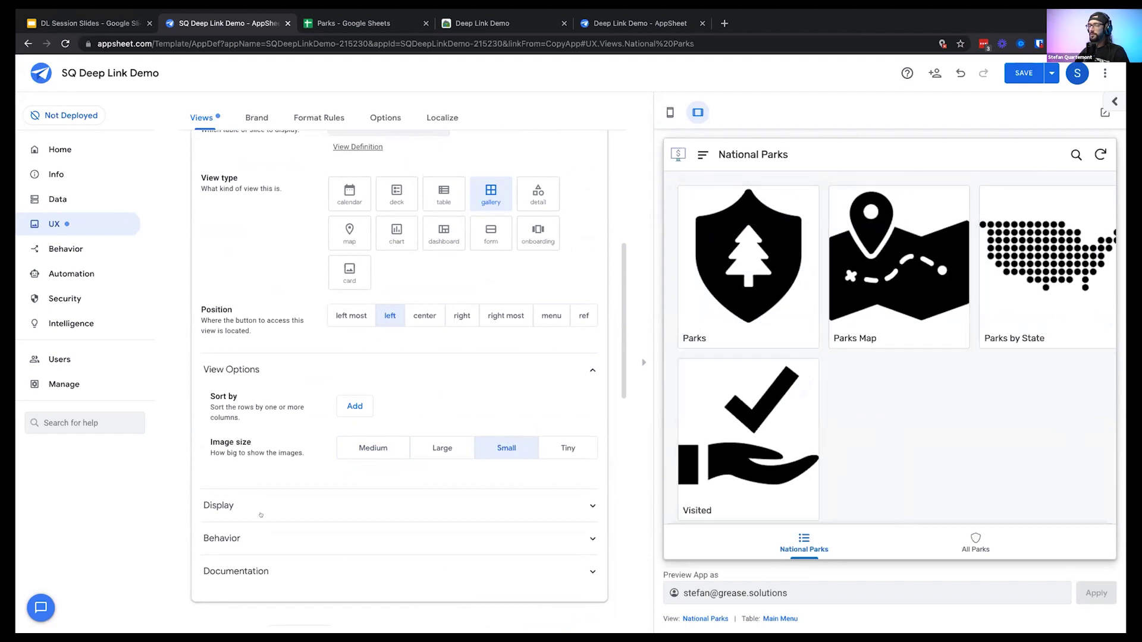
scroll(269, 458, "down", 1)
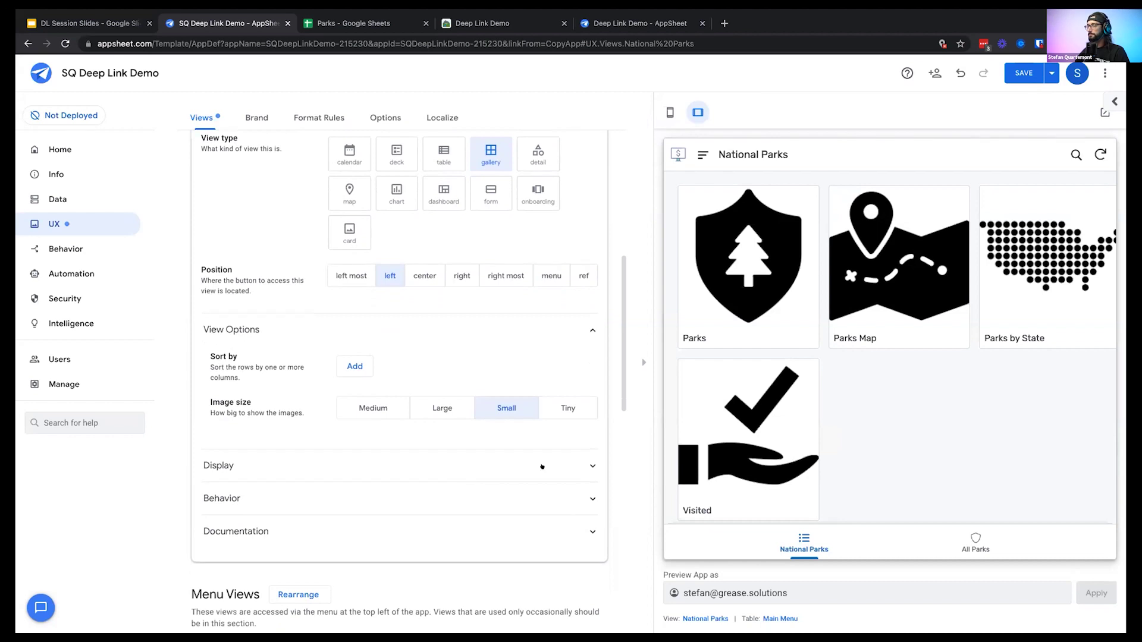
left_click(353, 366)
left_click(387, 365)
left_click(390, 394)
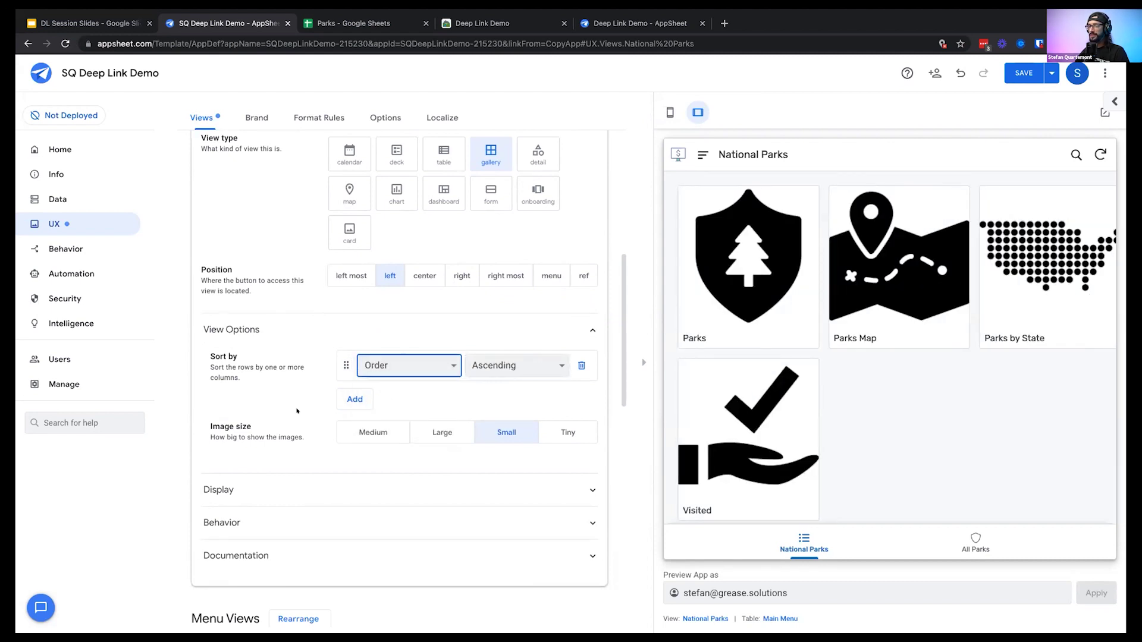
scroll(296, 411, "down", 1)
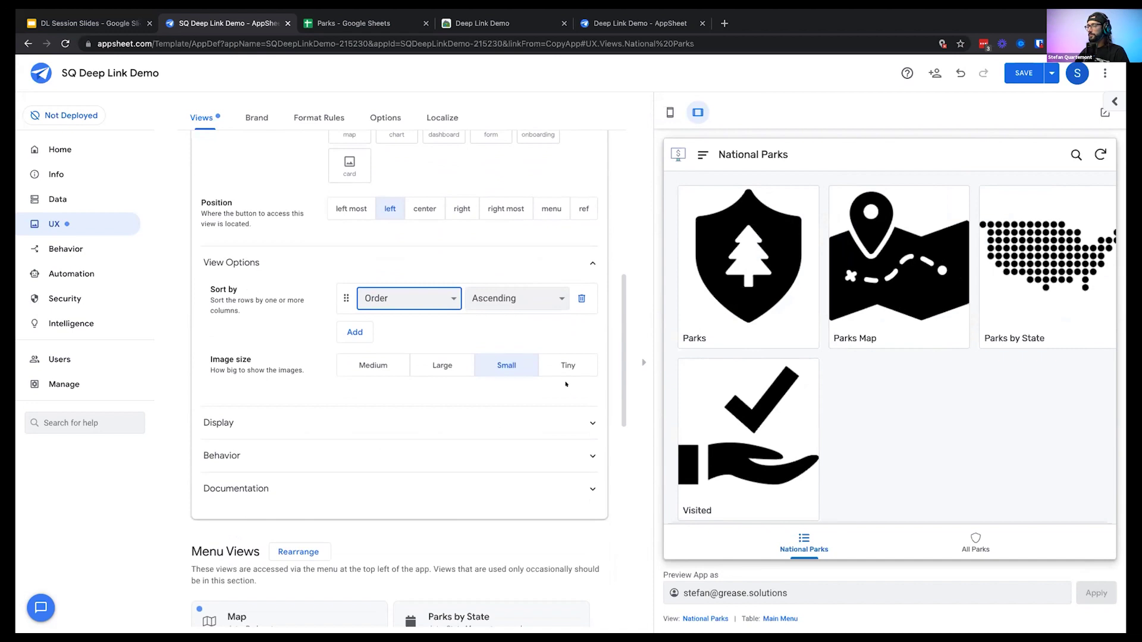
scroll(535, 405, "up", 1)
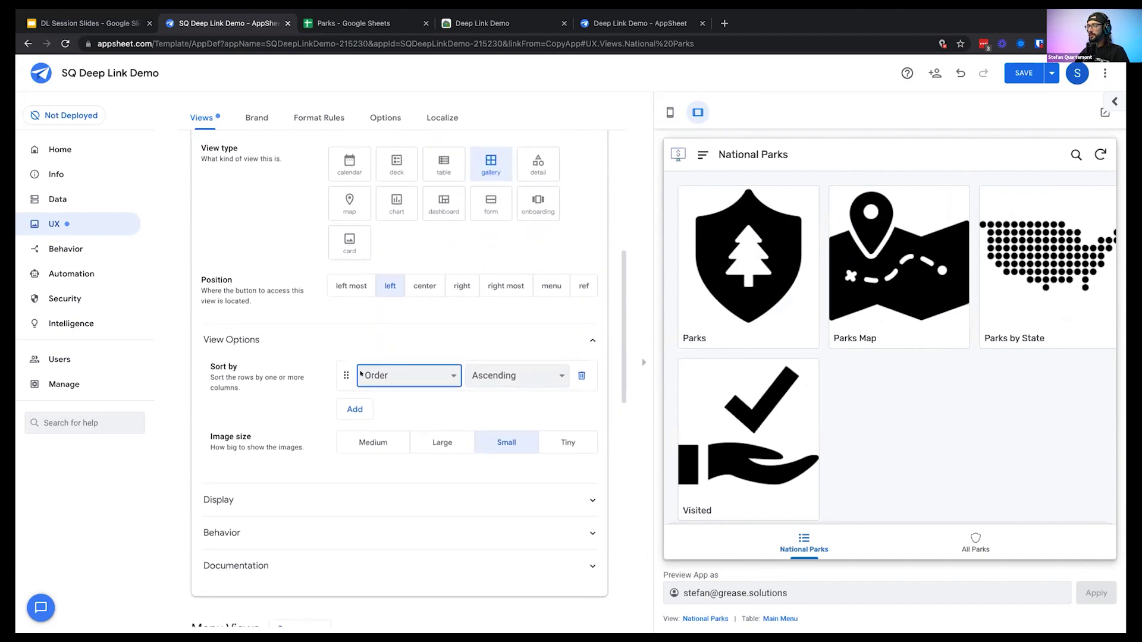
left_click(381, 496)
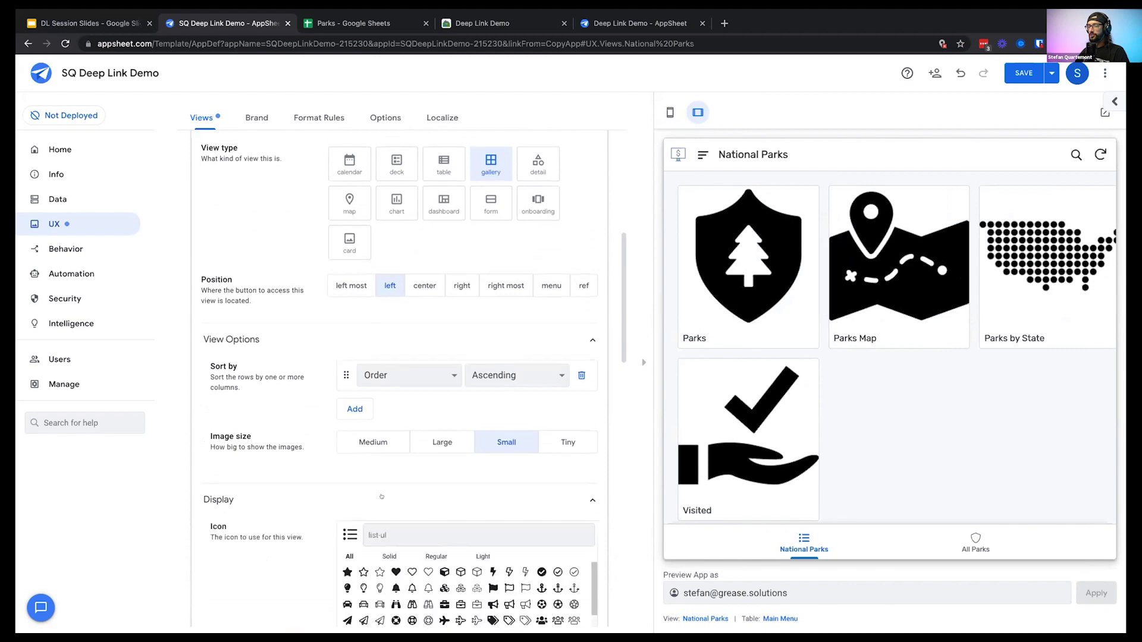
Give the National Parks view the first 'trees' icon and save the app
left_click(443, 530)
type("trees")
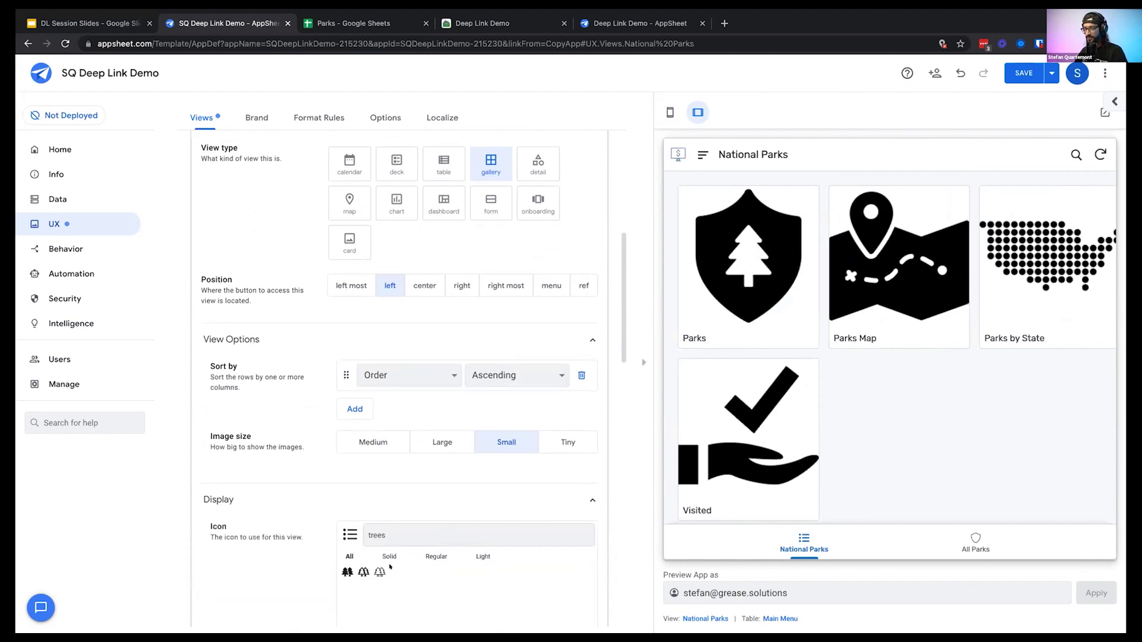
left_click(347, 571)
scroll(345, 560, "down", 1)
left_click(347, 524)
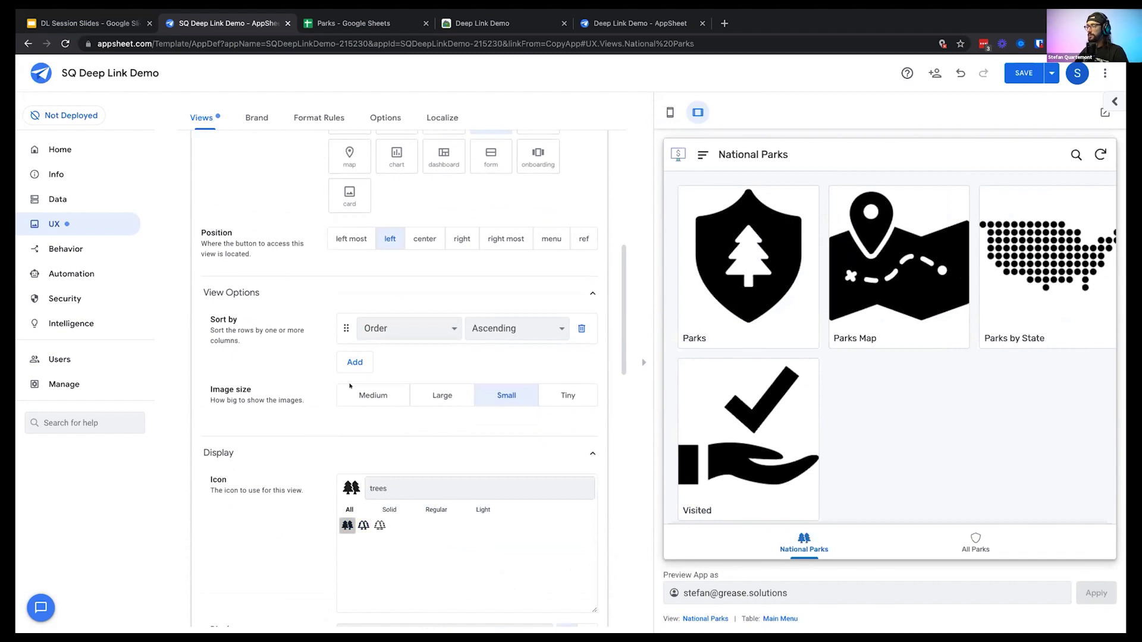
left_click(1023, 72)
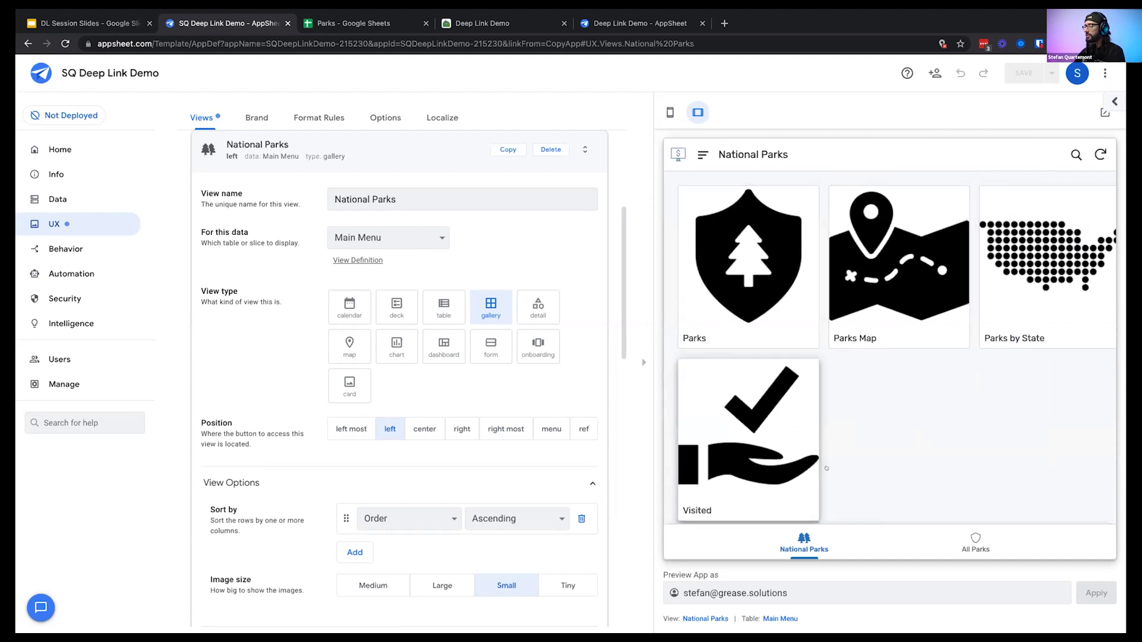
left_click(764, 267)
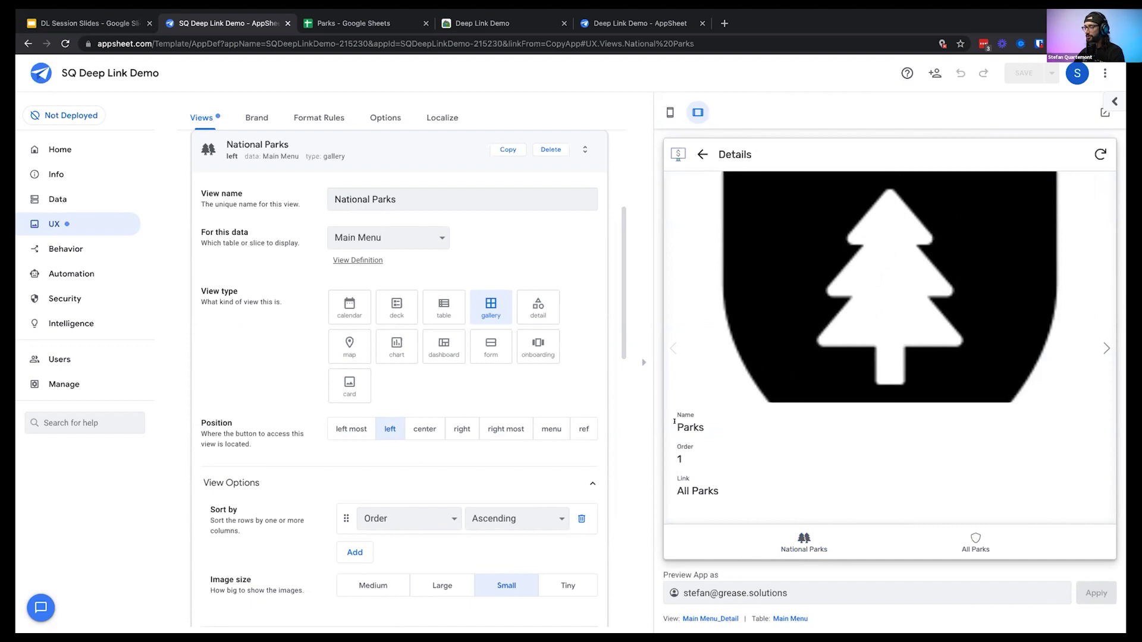
triple_click(683, 493)
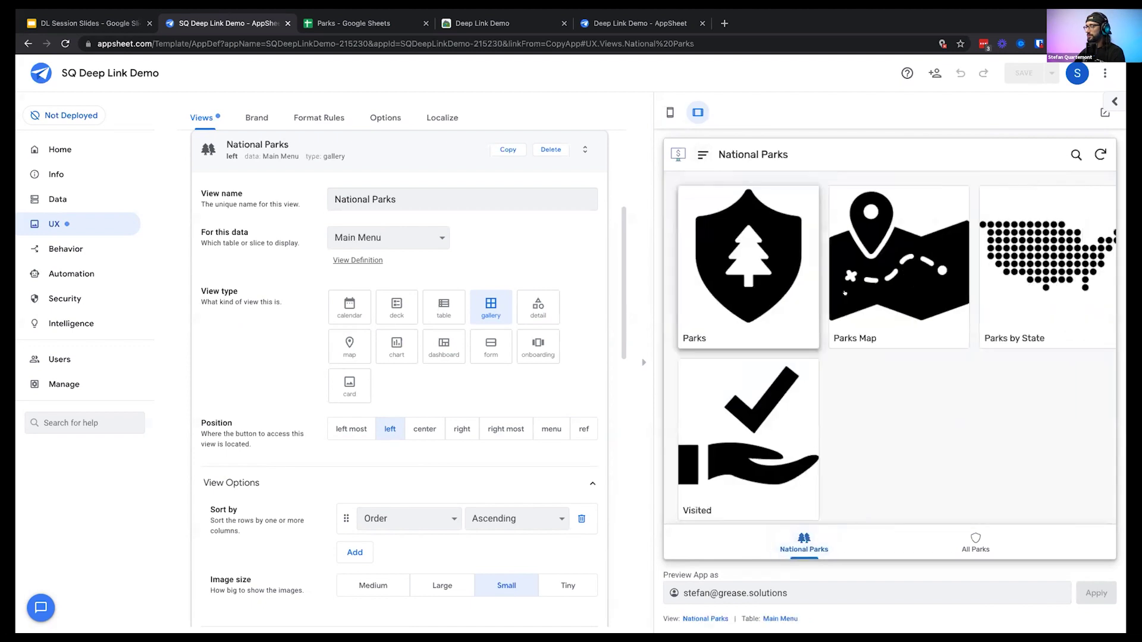
left_click(898, 267)
left_click(807, 537)
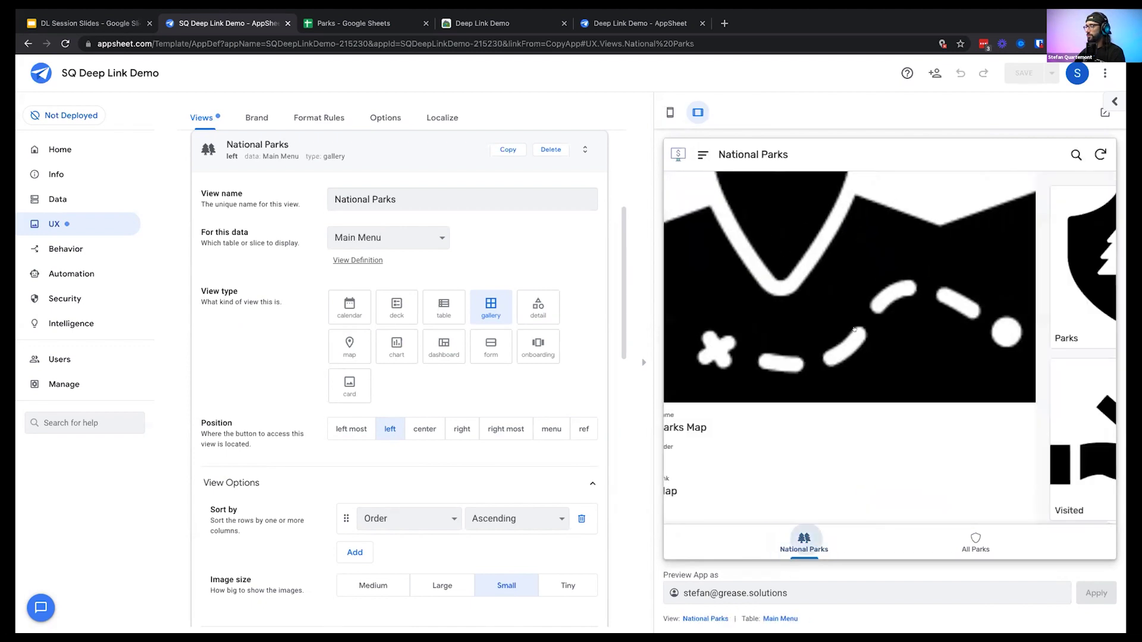
left_click(1049, 274)
left_click(790, 535)
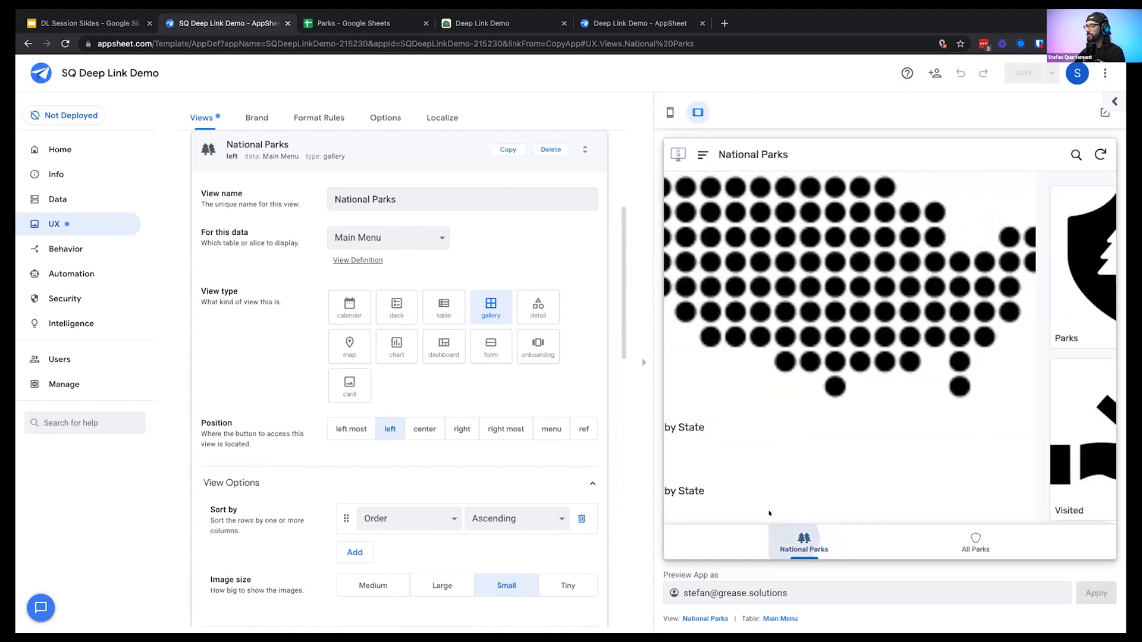
left_click(761, 428)
left_click(792, 541)
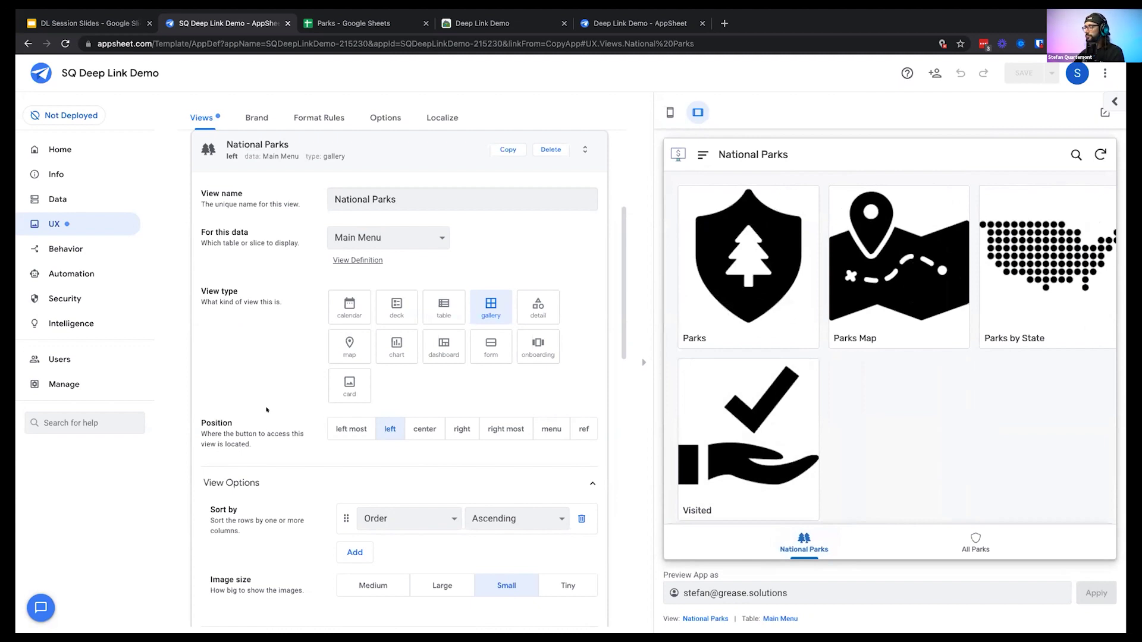
Check the National Parks Row Selected event stays on auto, then go to Actions
left_click(76, 249)
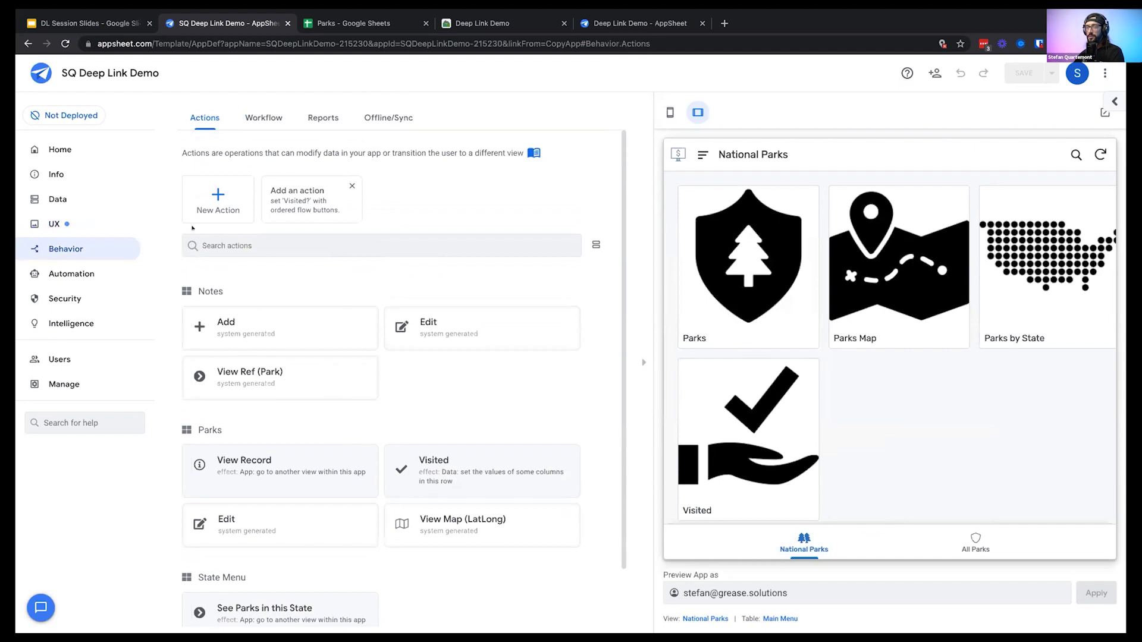
left_click(53, 224)
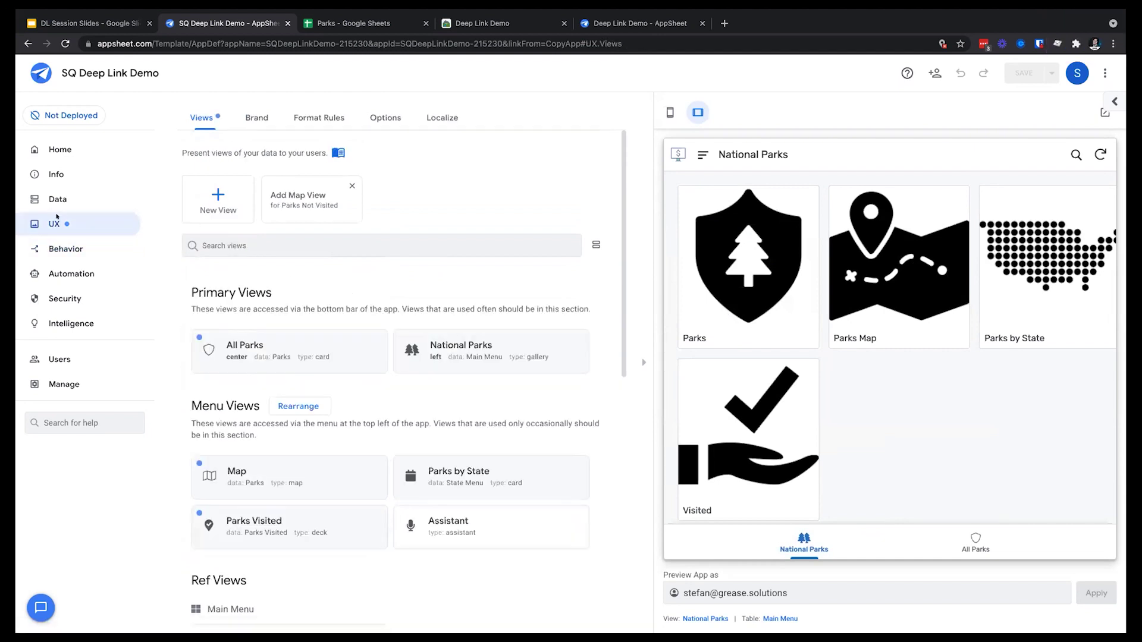
left_click(434, 345)
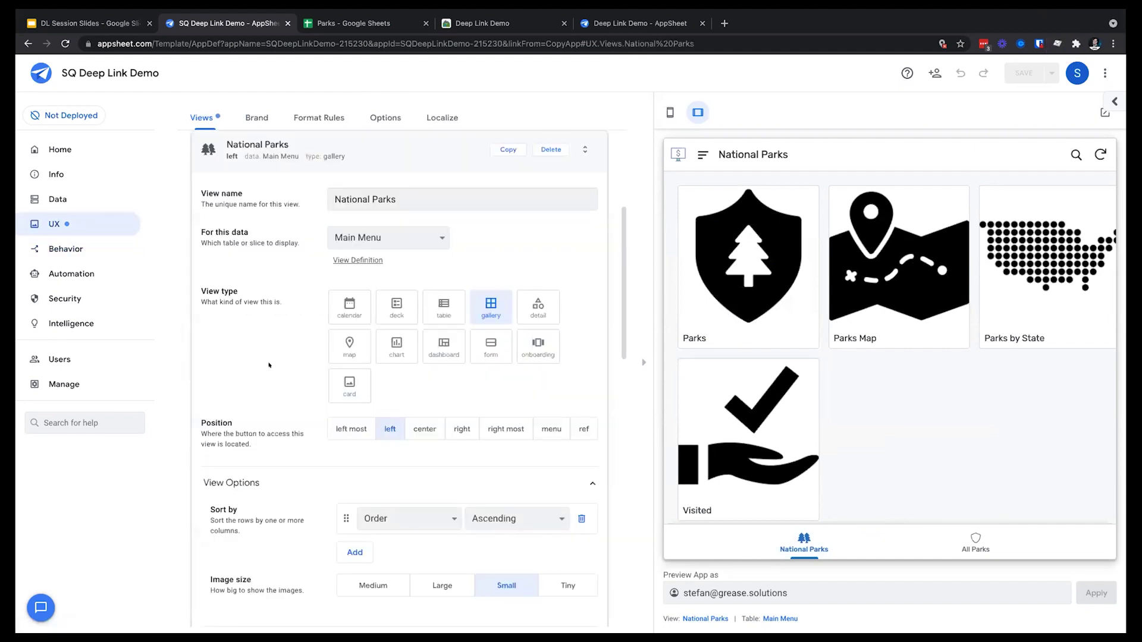
scroll(270, 367, "down", 5)
left_click(259, 398)
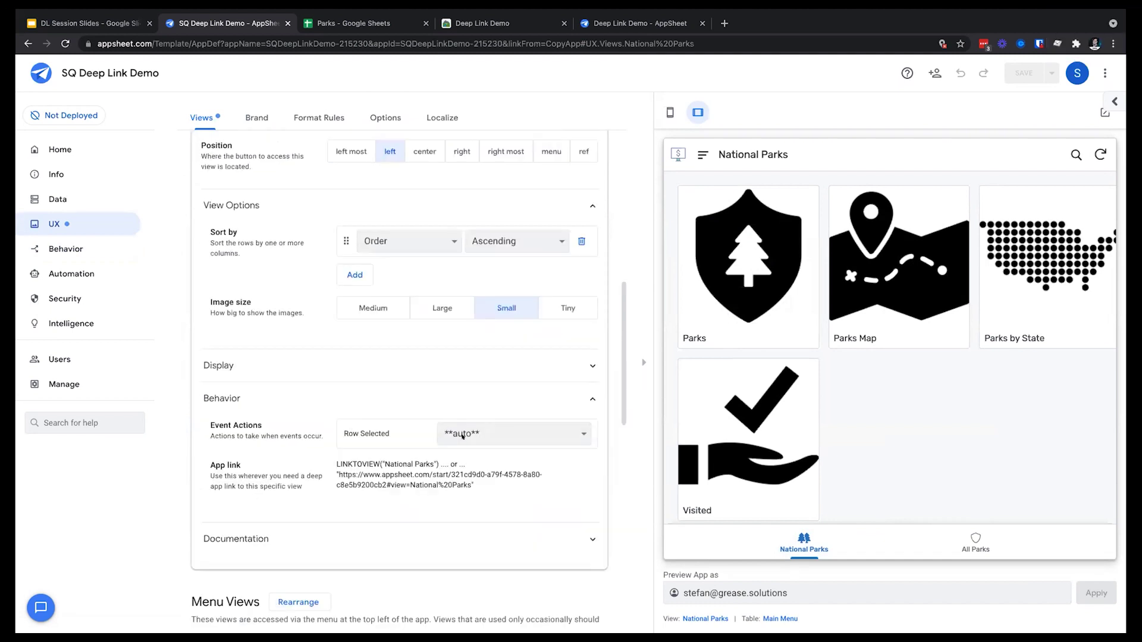
left_click(489, 433)
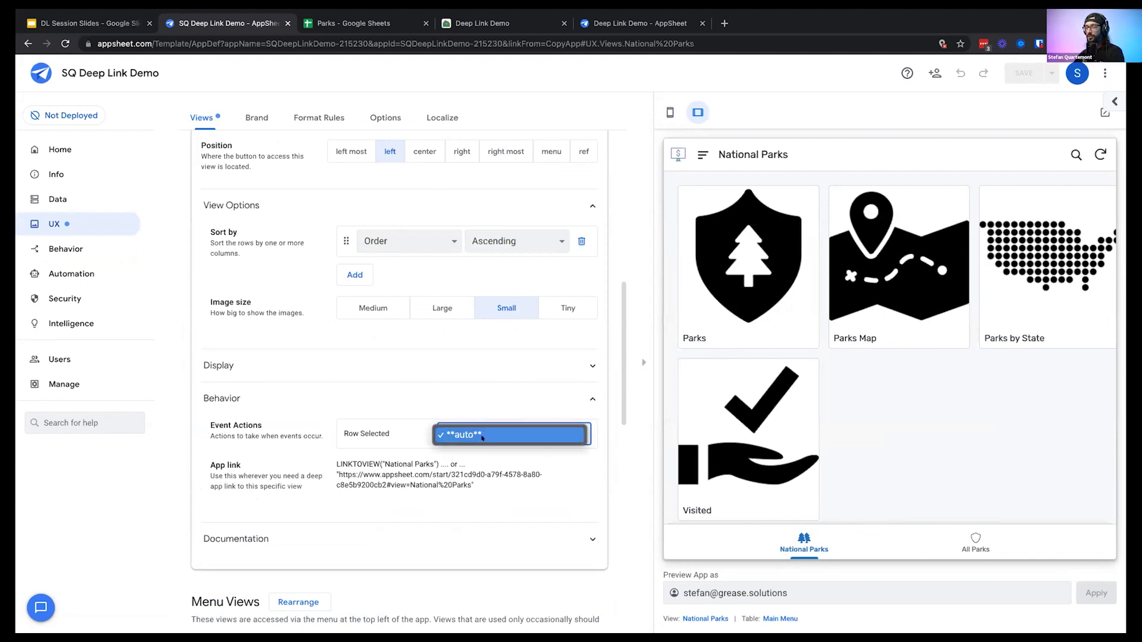
left_click(470, 435)
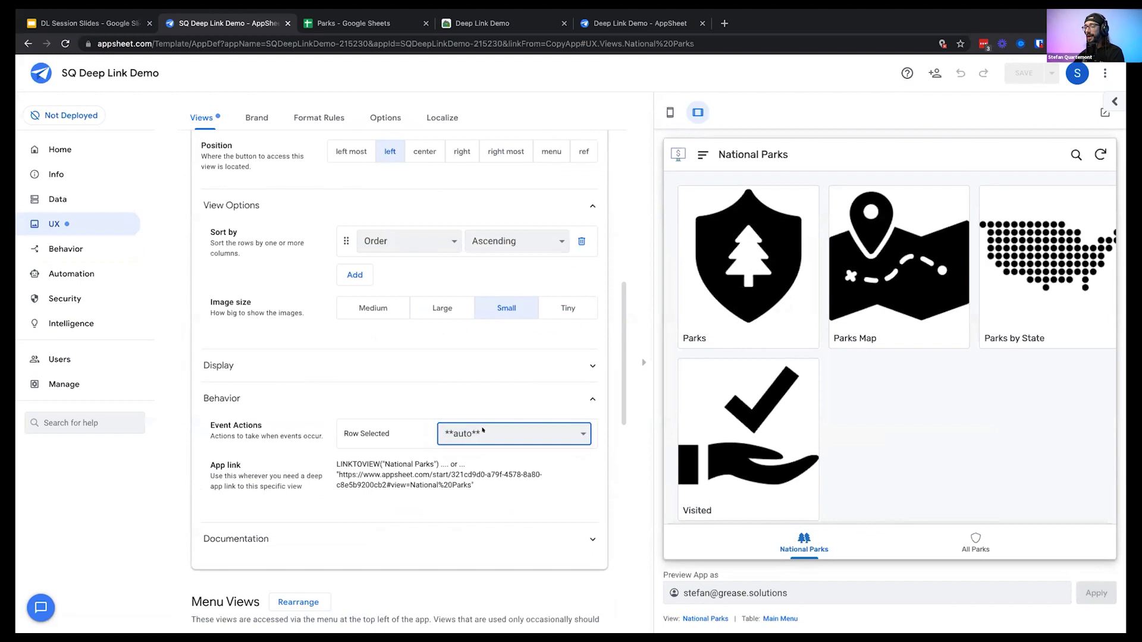
left_click(483, 430)
left_click(461, 431)
triple_click(398, 438)
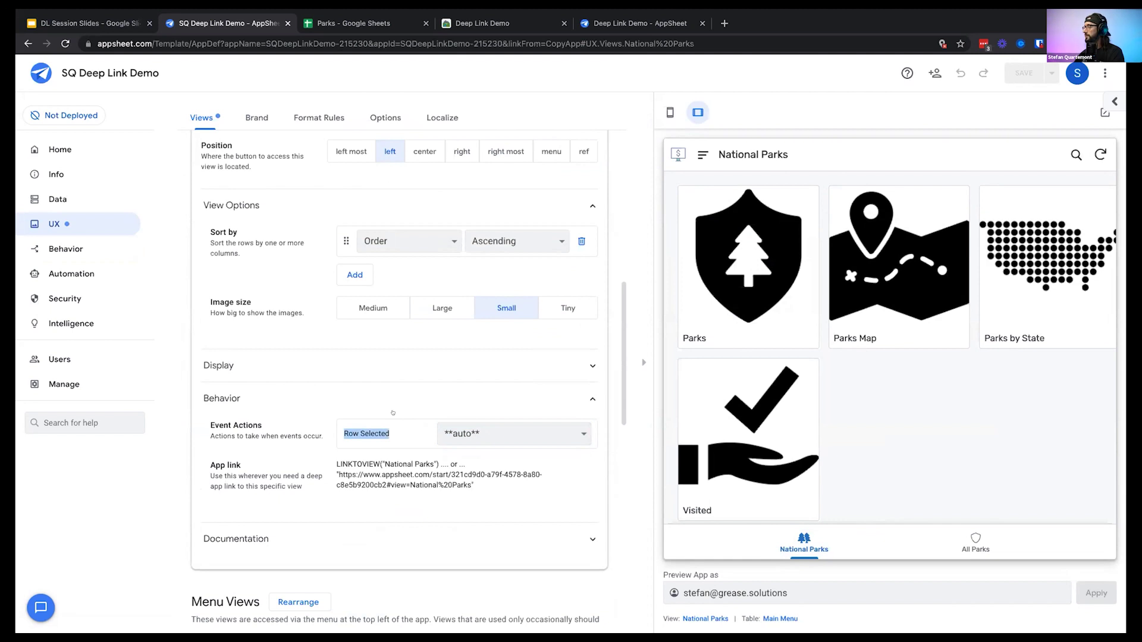
left_click(38, 248)
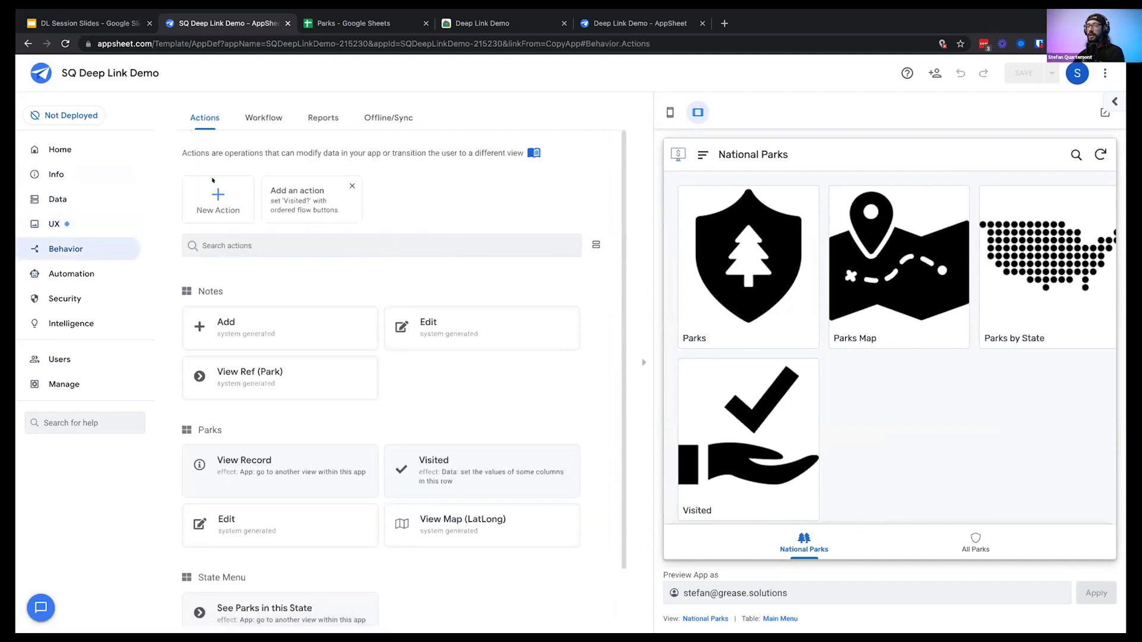
Create a new action named 'Go to Menu View' for the Main Menu table
scroll(291, 313, "down", 1)
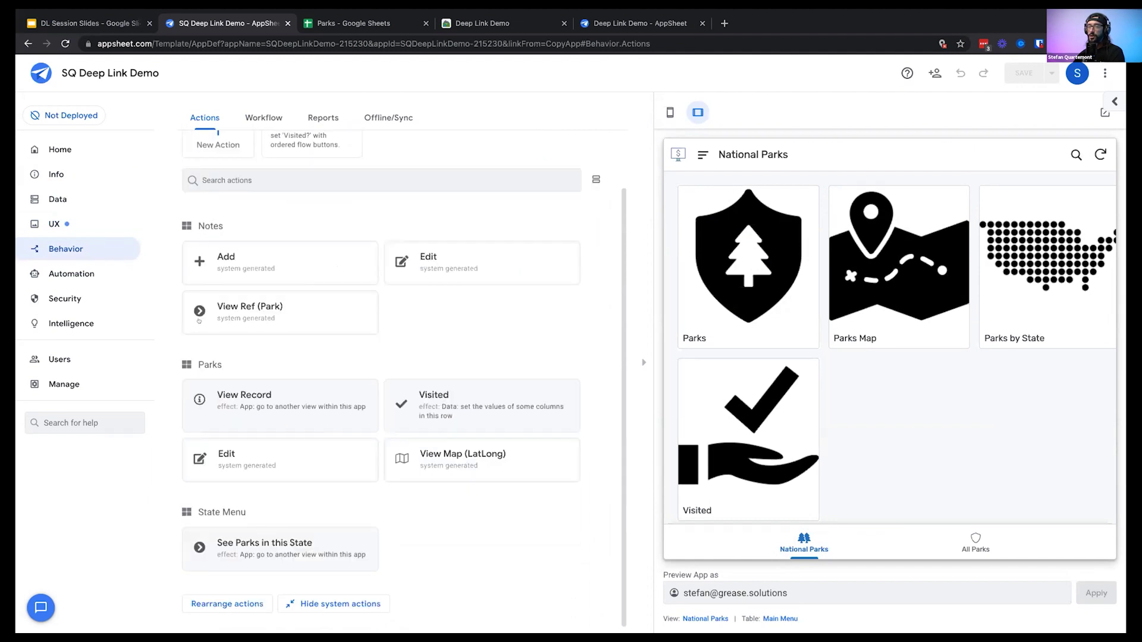
scroll(311, 378, "up", 1)
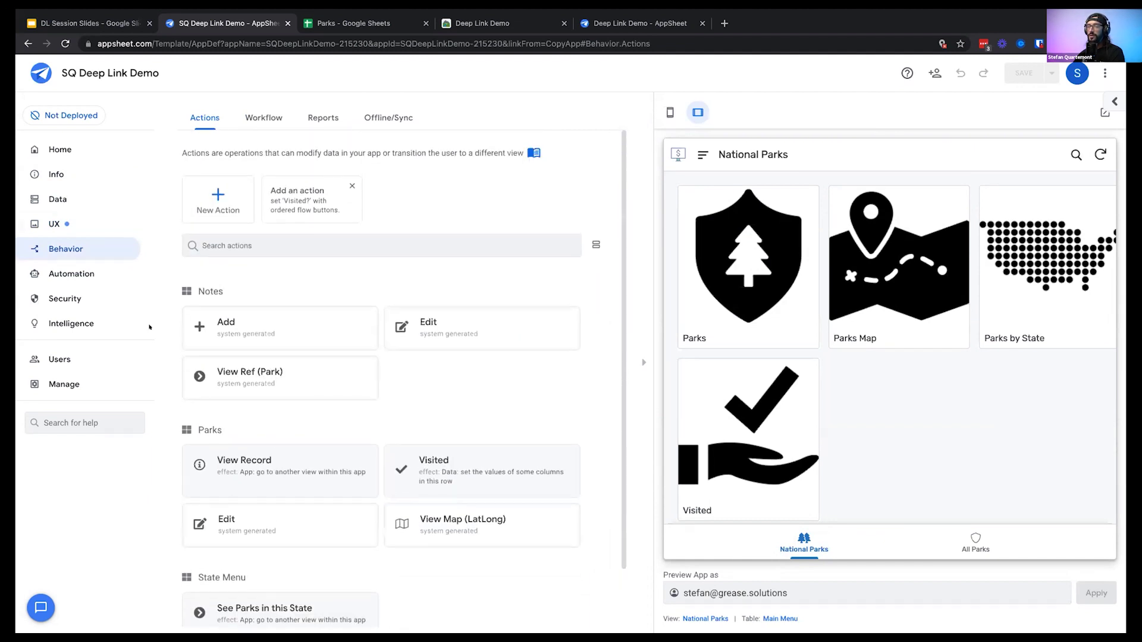
scroll(307, 441, "down", 1)
scroll(319, 385, "up", 1)
left_click(218, 194)
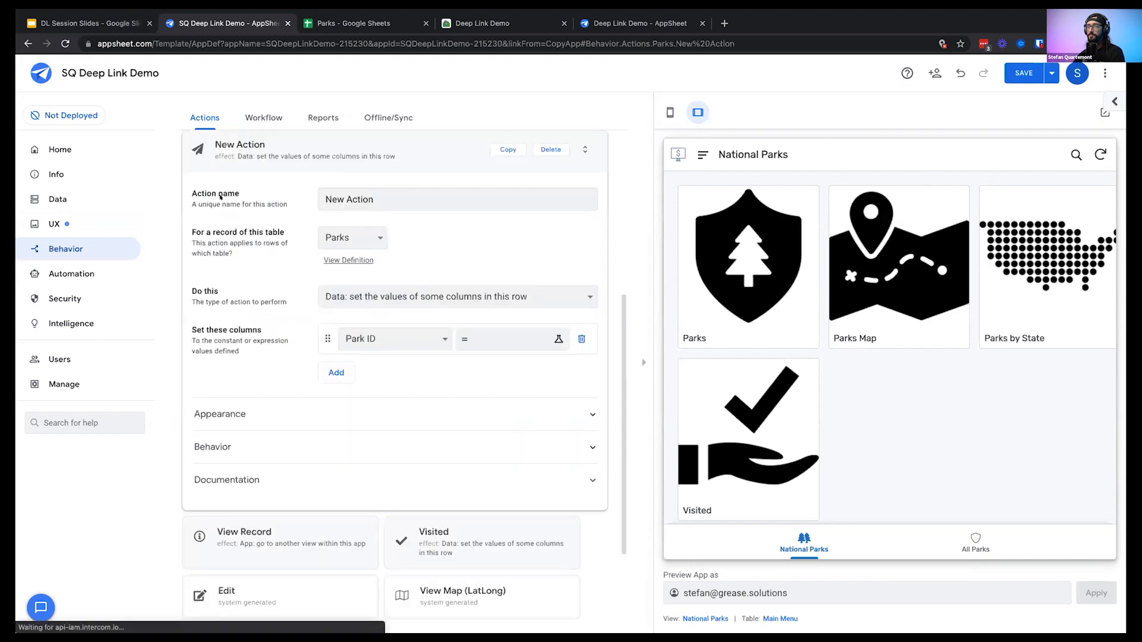
triple_click(389, 198)
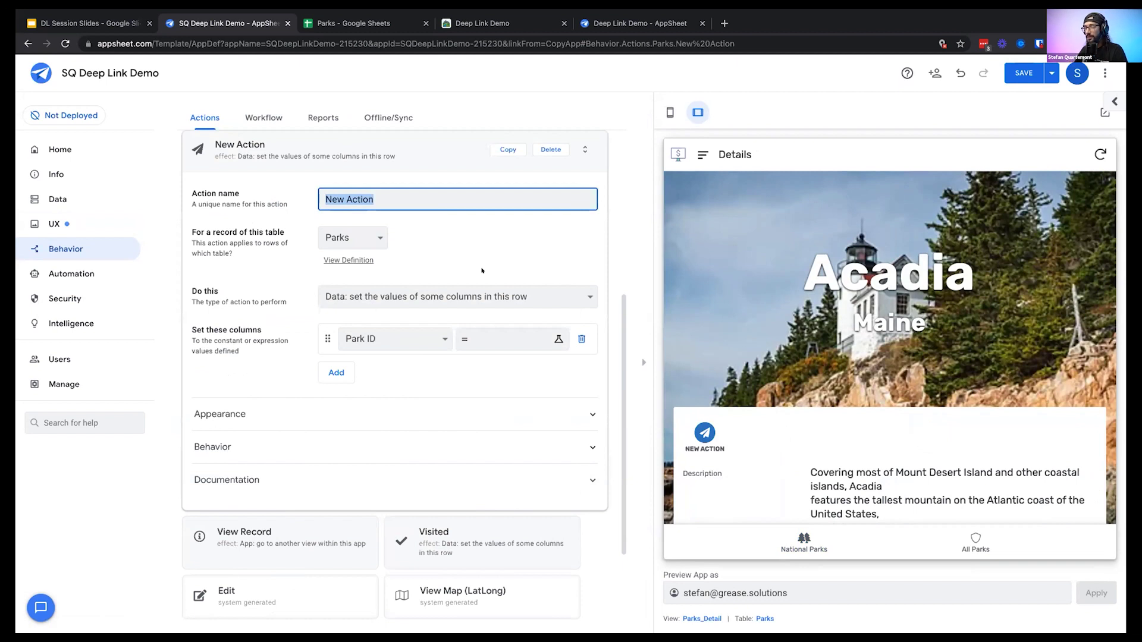
type("Go to M")
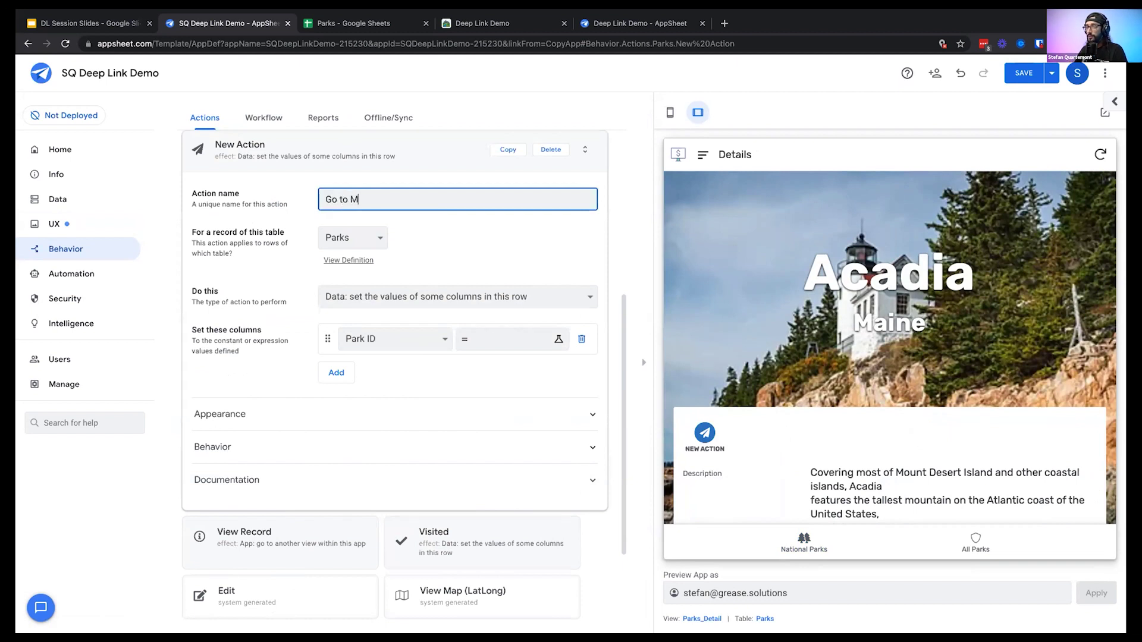
type("enu View")
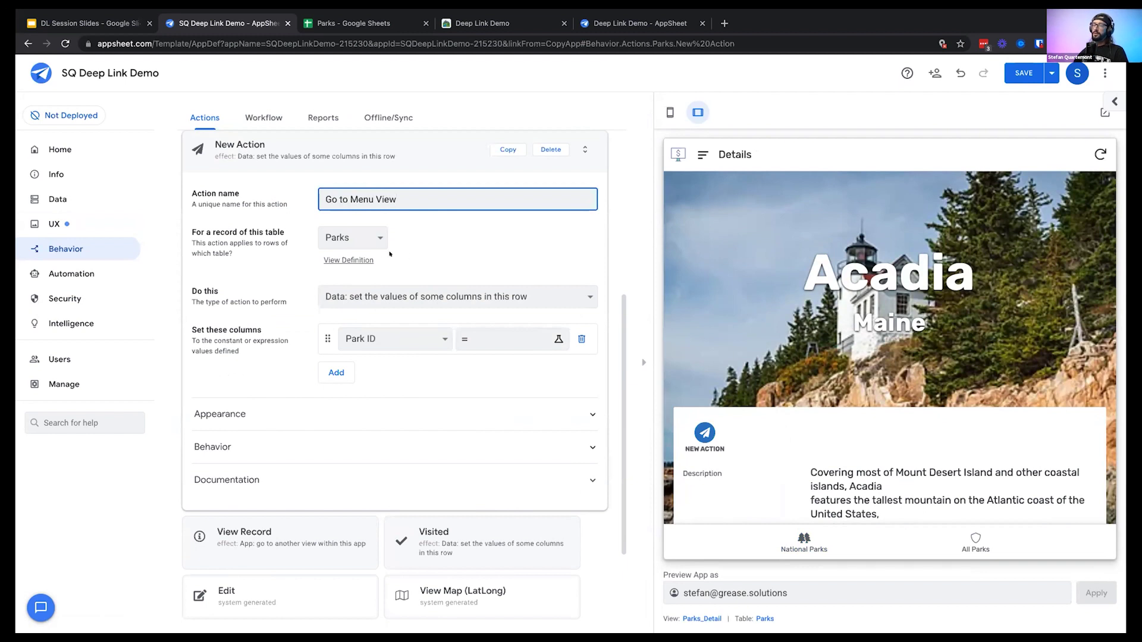
left_click(350, 237)
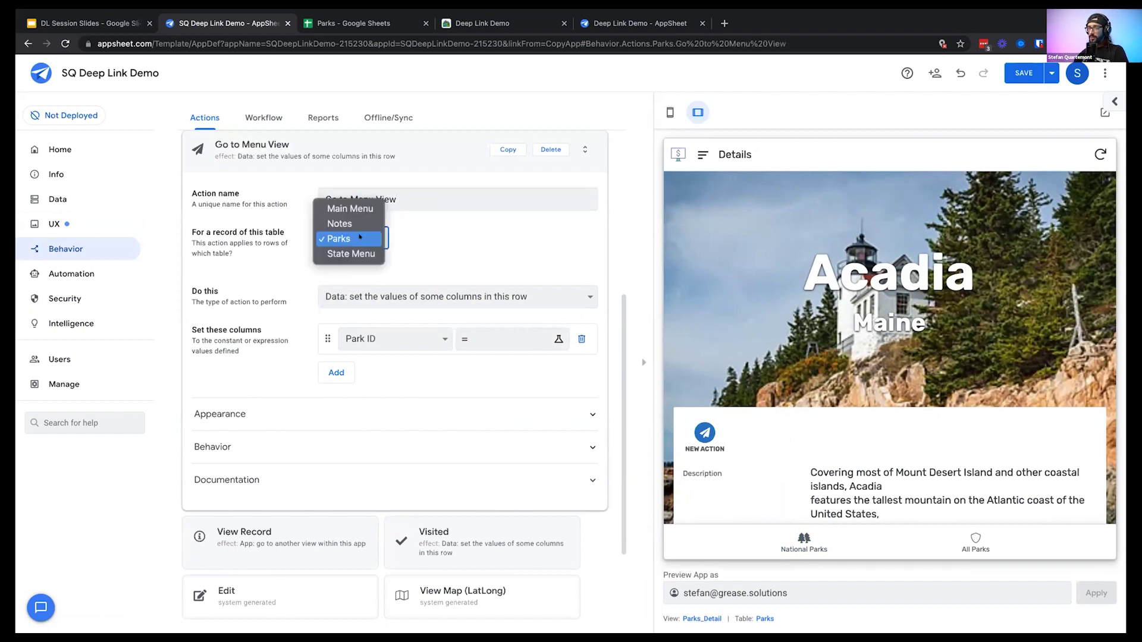
left_click(351, 208)
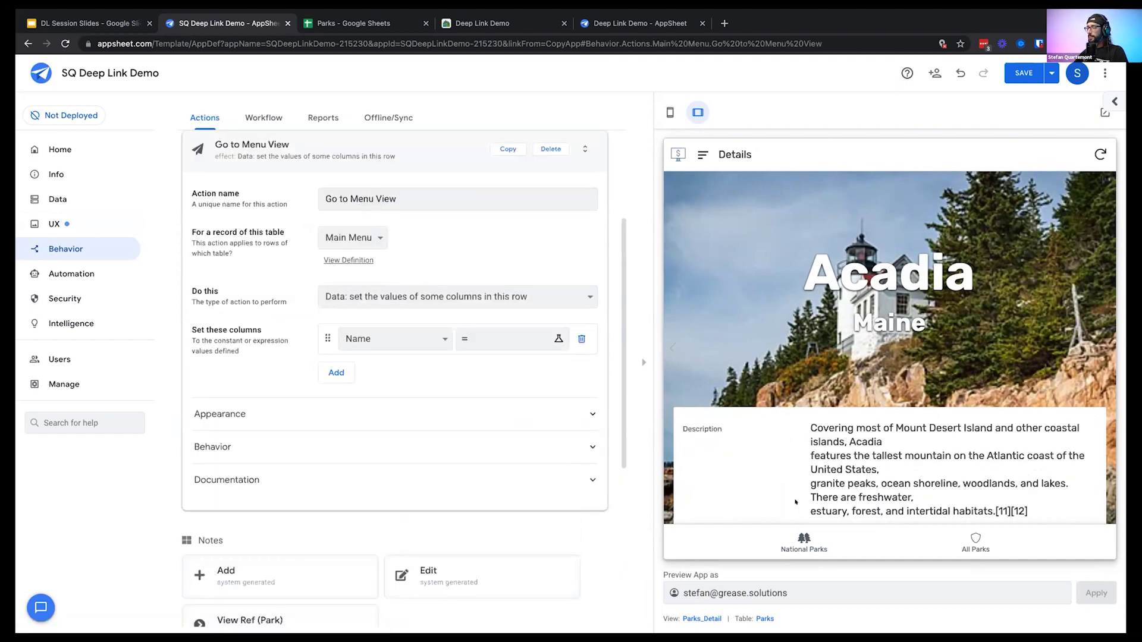
left_click(791, 544)
left_click(742, 320)
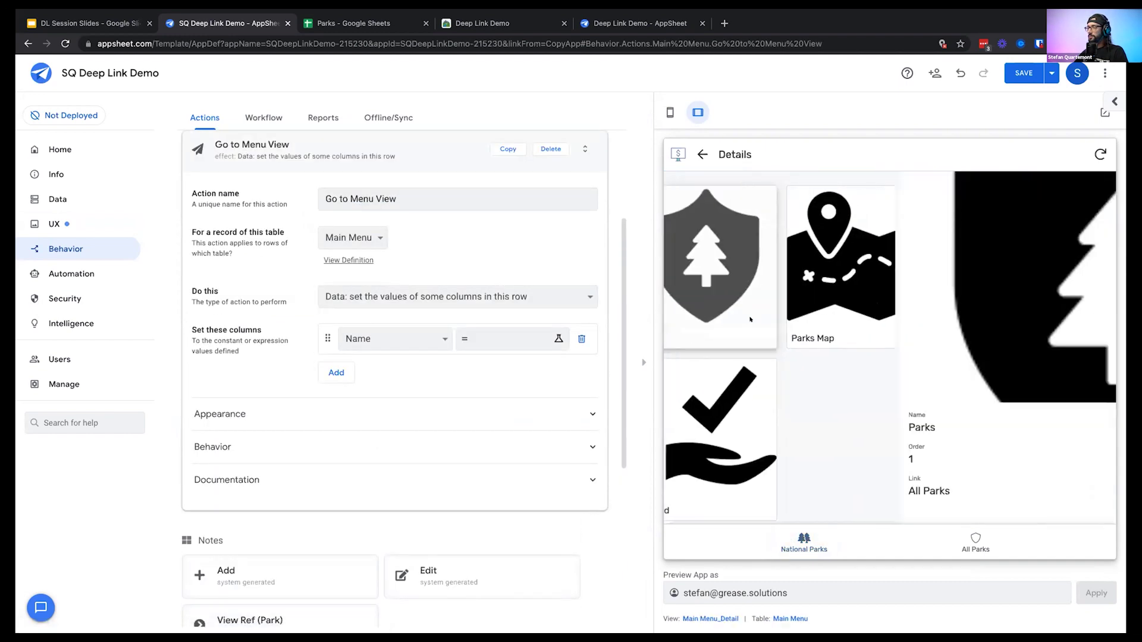
left_click(703, 149)
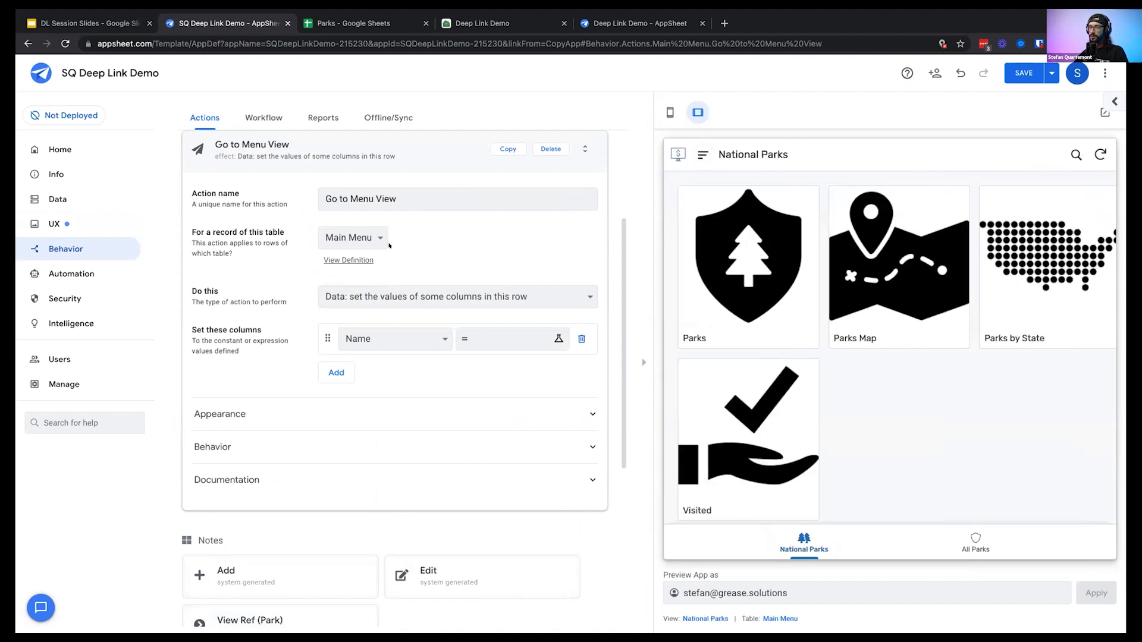
Set the action to 'App: go to another view within this app', target empty, and save
left_click_drag(186, 290, 221, 291)
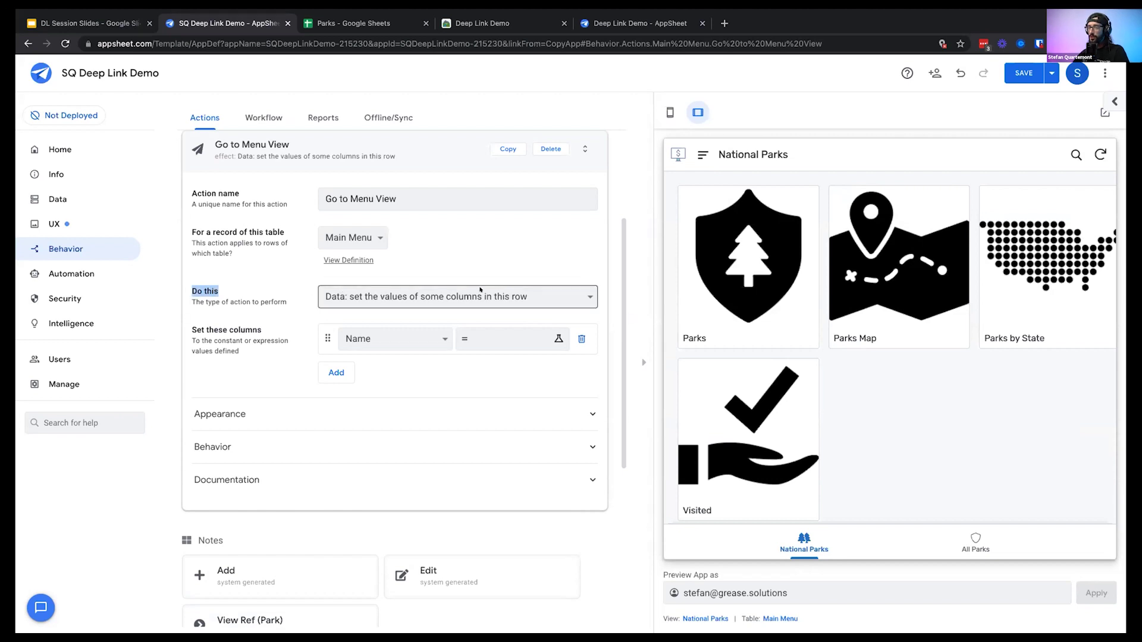
left_click(501, 295)
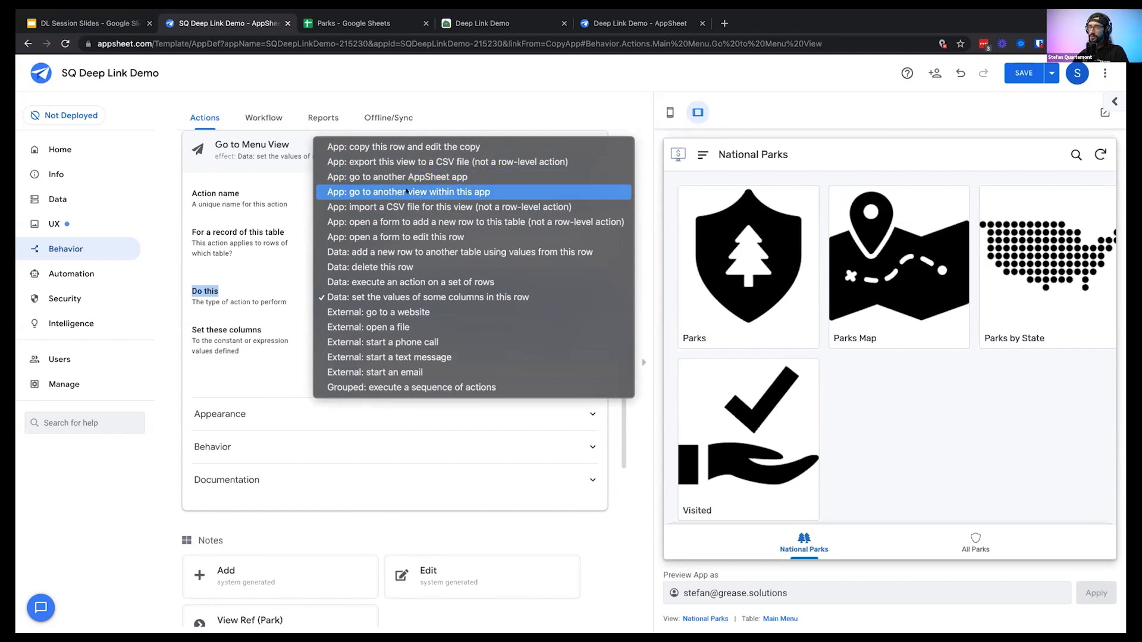
left_click(371, 192)
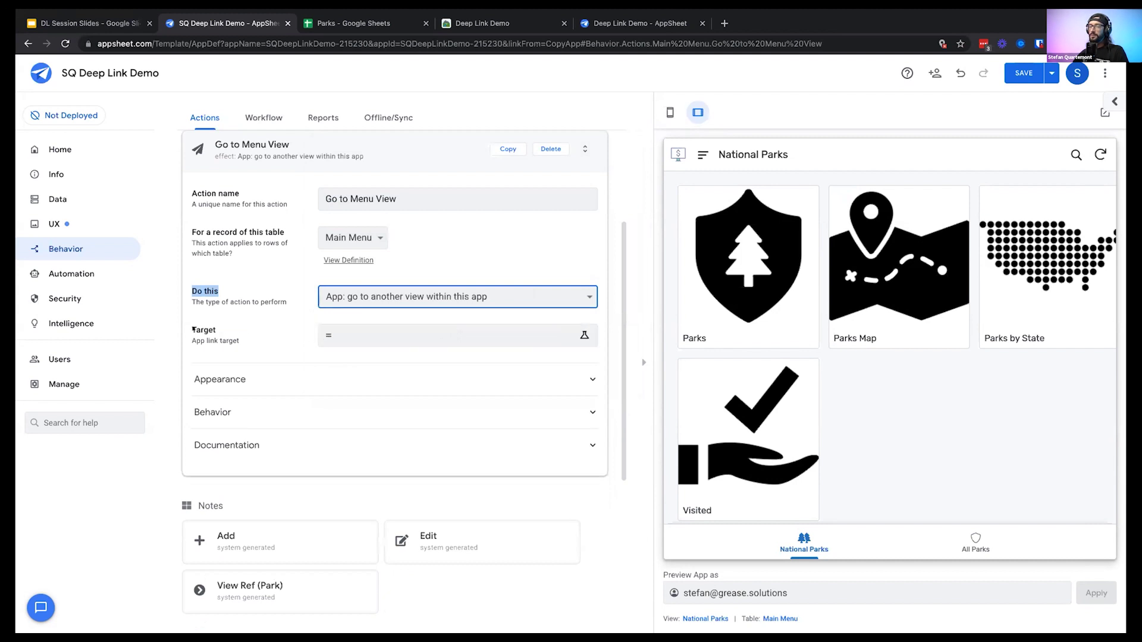
left_click_drag(187, 329, 238, 340)
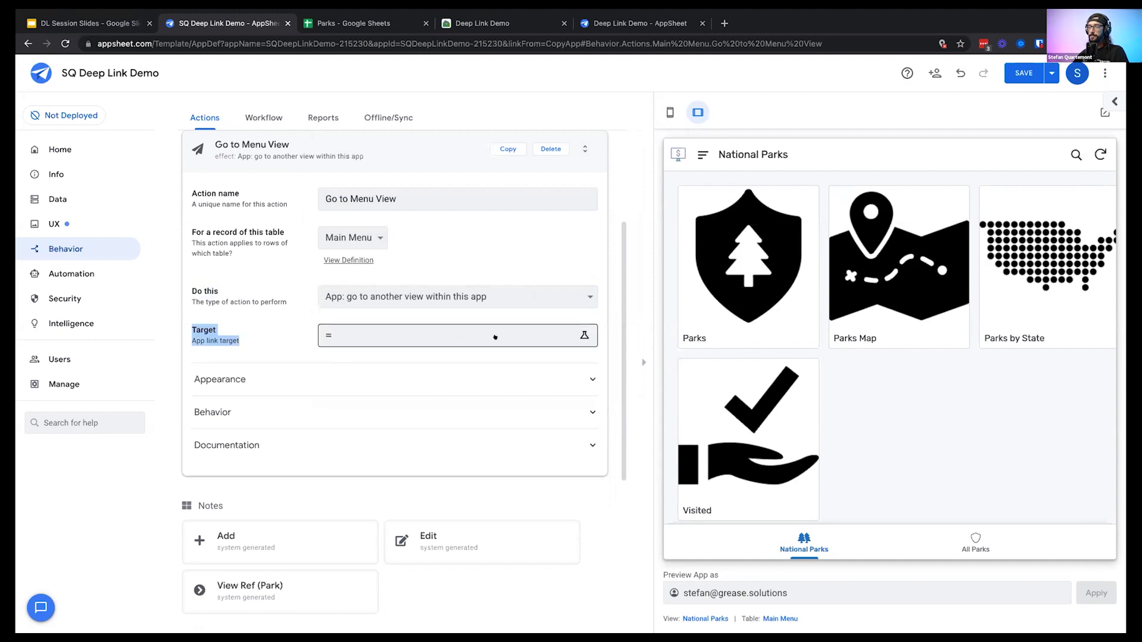
left_click(495, 337)
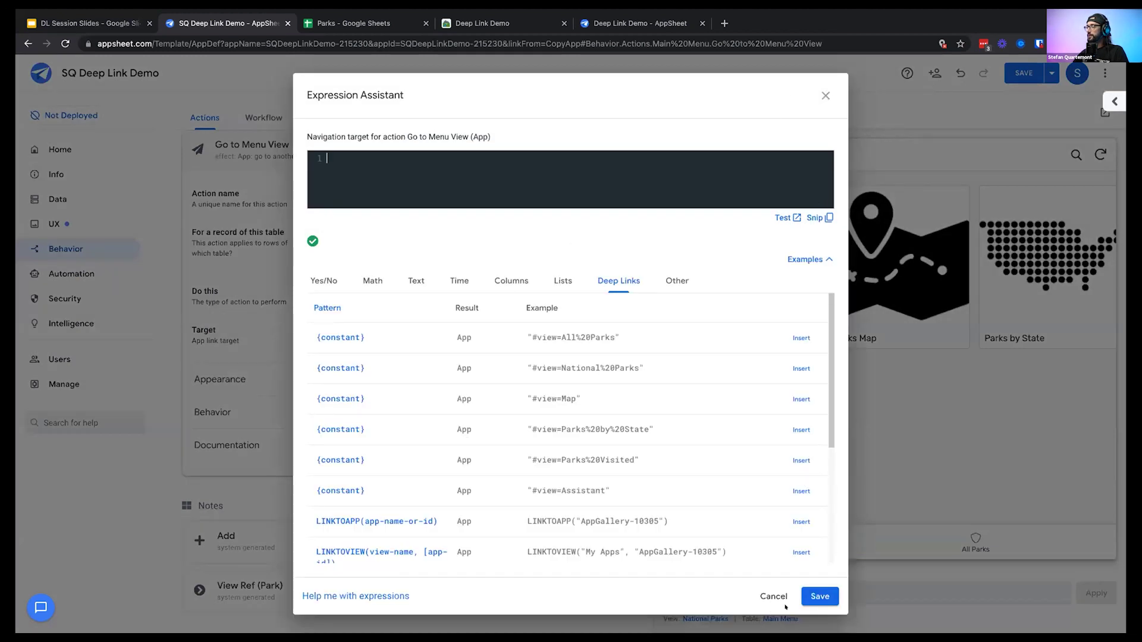
left_click(808, 597)
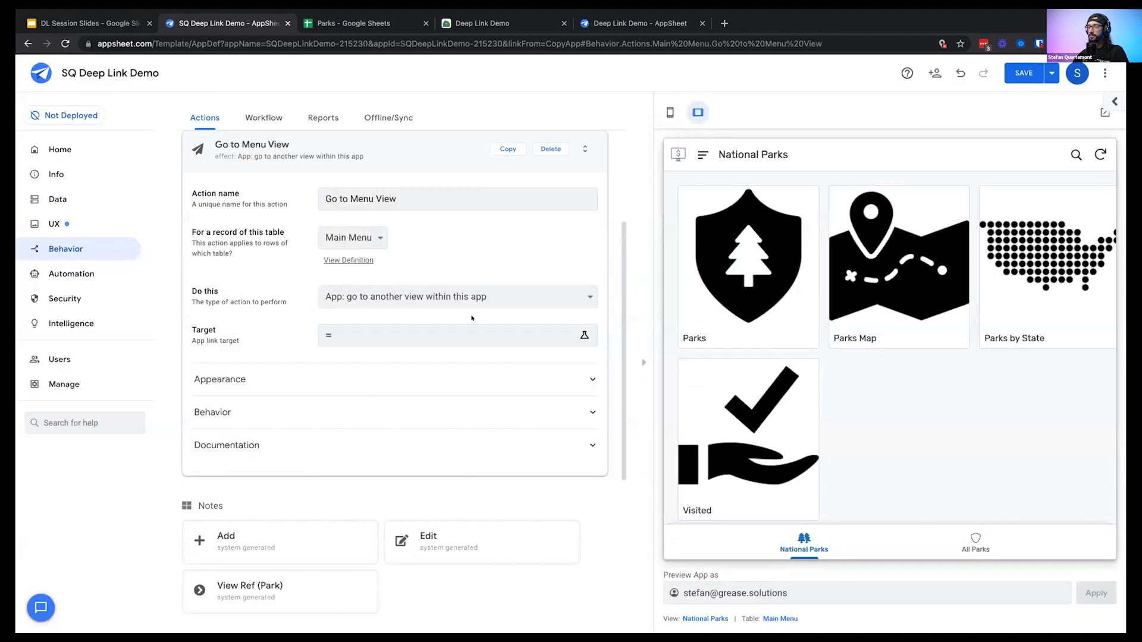
left_click(461, 330)
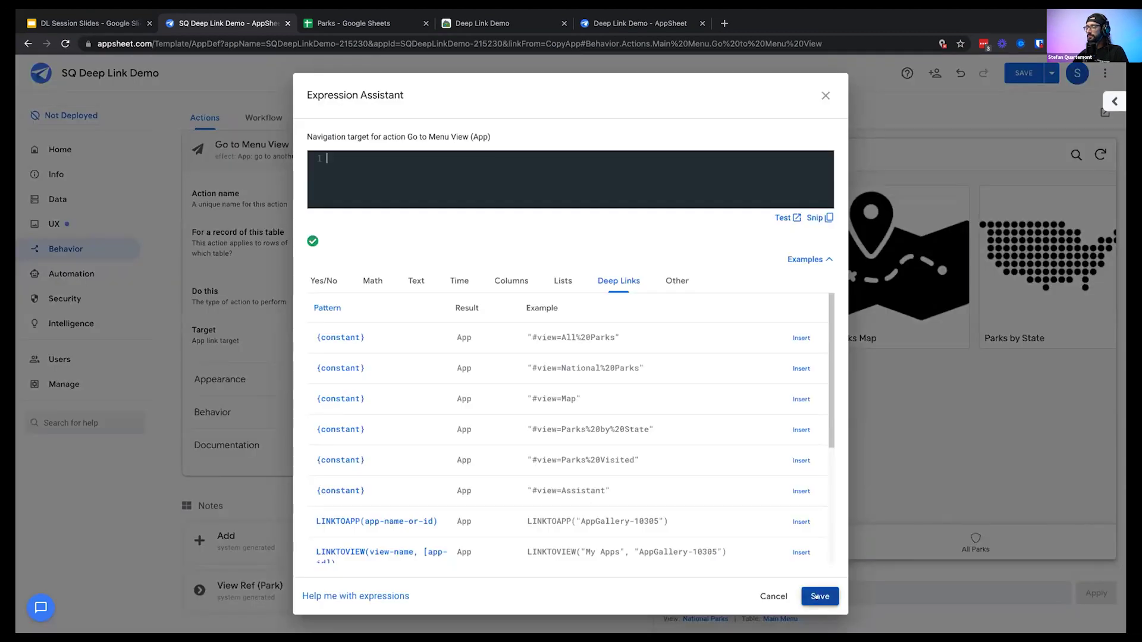
left_click(817, 597)
left_click(1024, 72)
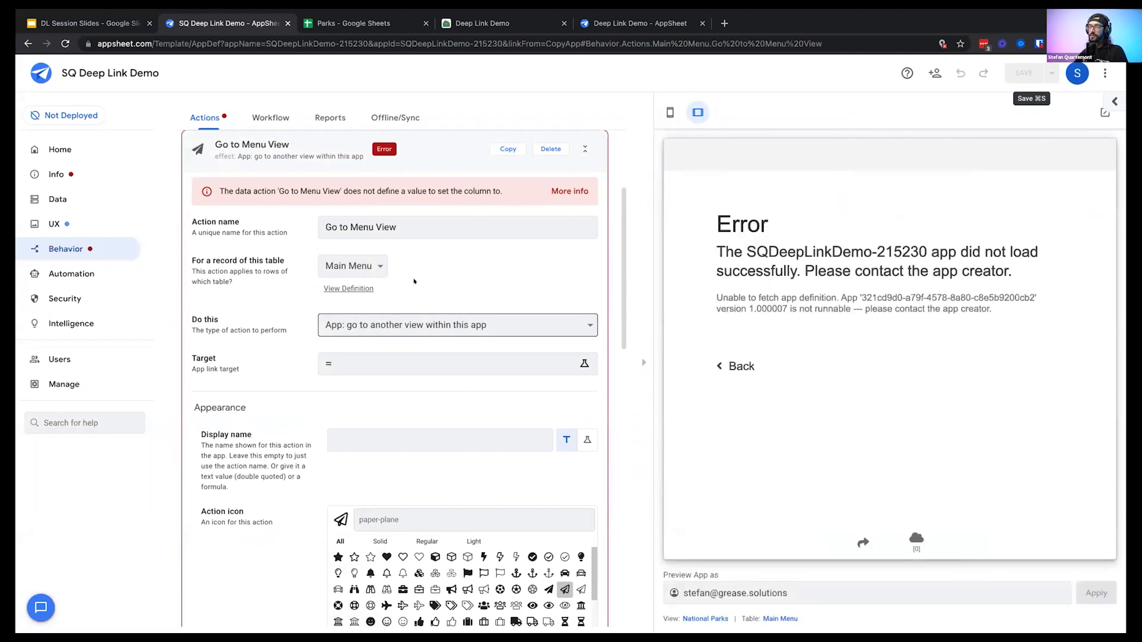
Return to the action's empty Target formula field
scroll(483, 301, "down", 5)
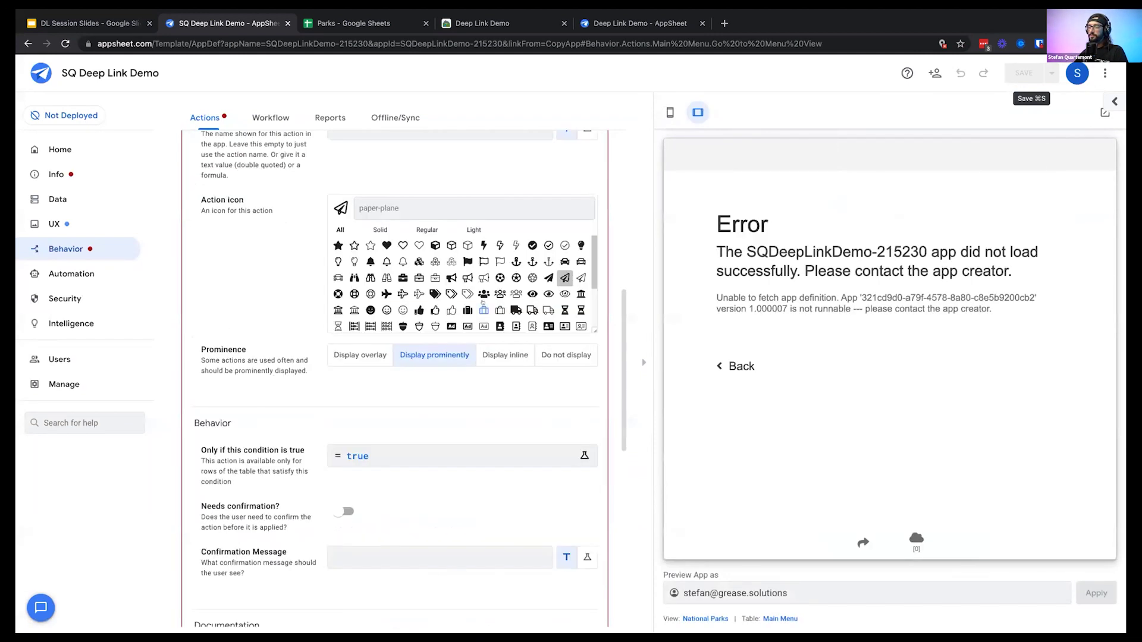
scroll(482, 302, "up", 6)
scroll(482, 302, "down", 8)
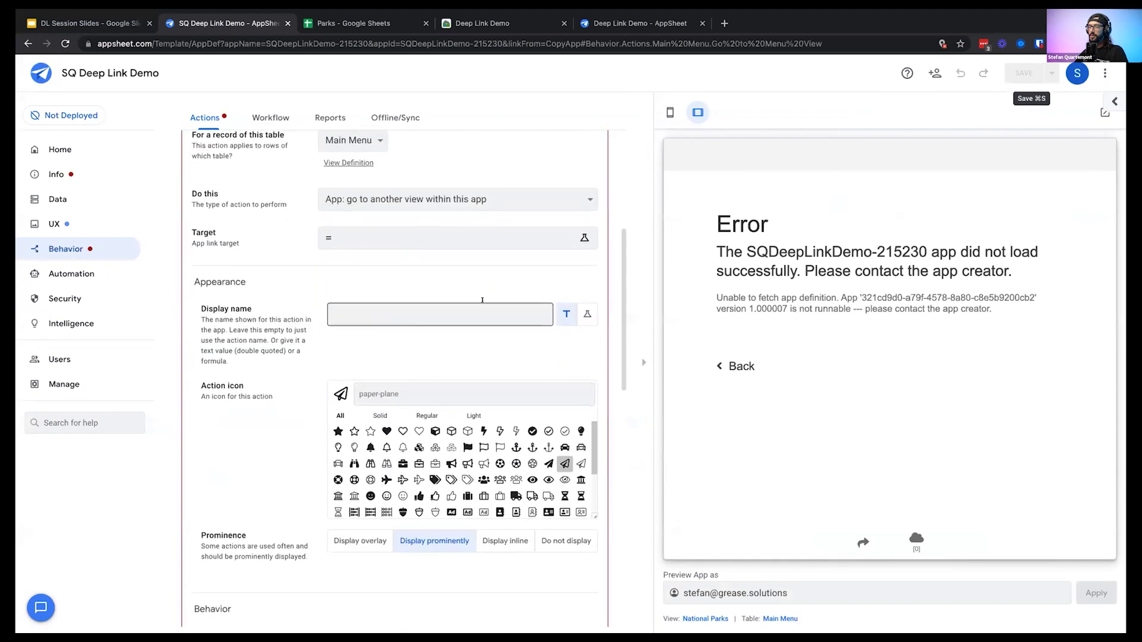
scroll(483, 297, "up", 6)
scroll(482, 298, "up", 2)
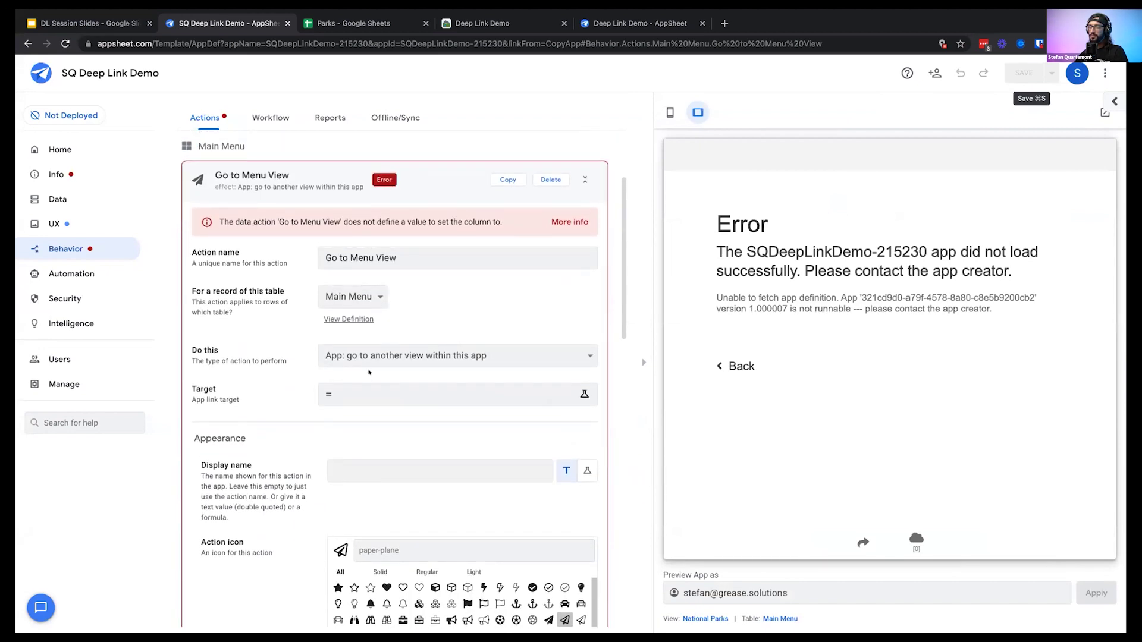
left_click(363, 387)
left_click(495, 395)
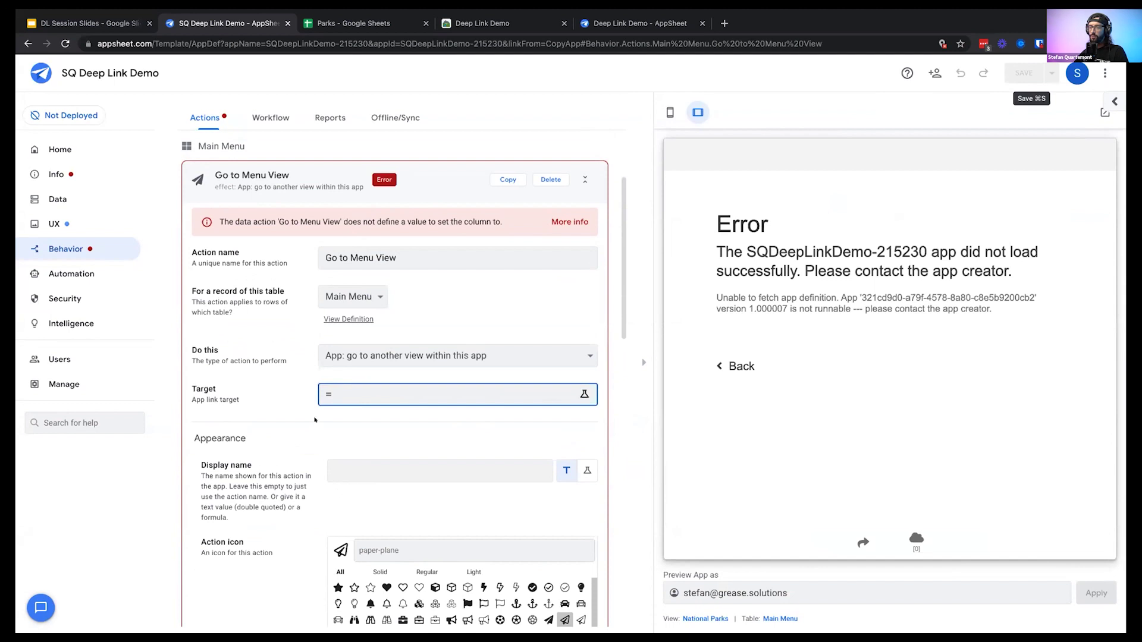
Show the Target's Deep Links examples, including LINKTOAPP, LINKTOVIEW and LINKTOROW
left_click(418, 391)
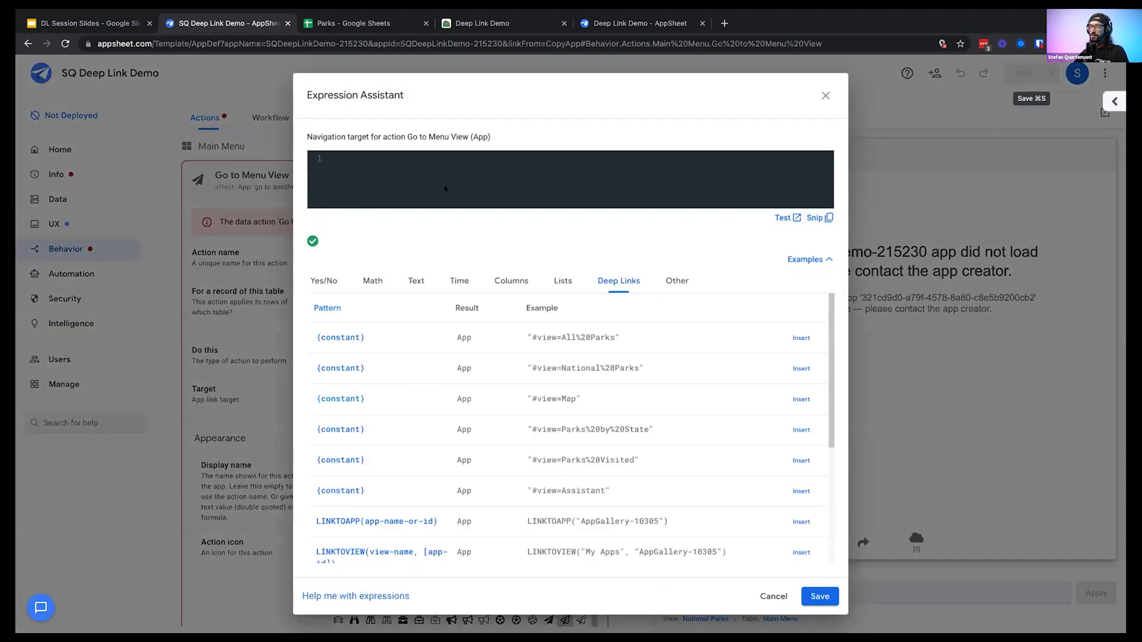
left_click_drag(317, 137, 446, 137)
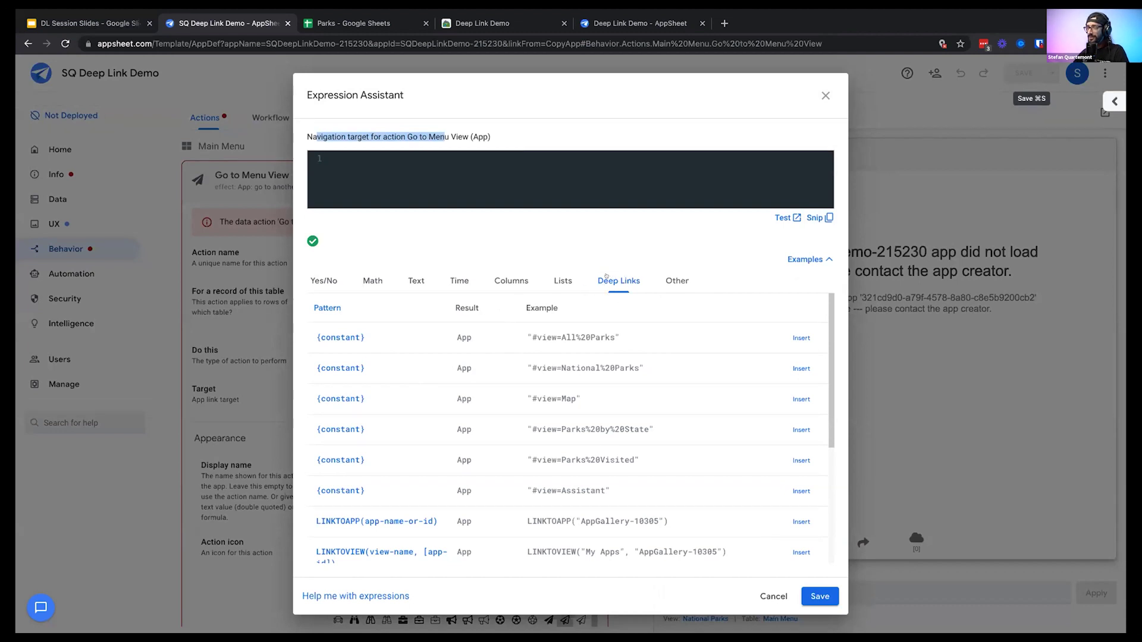
left_click(676, 281)
left_click(618, 280)
scroll(618, 456, "down", 4)
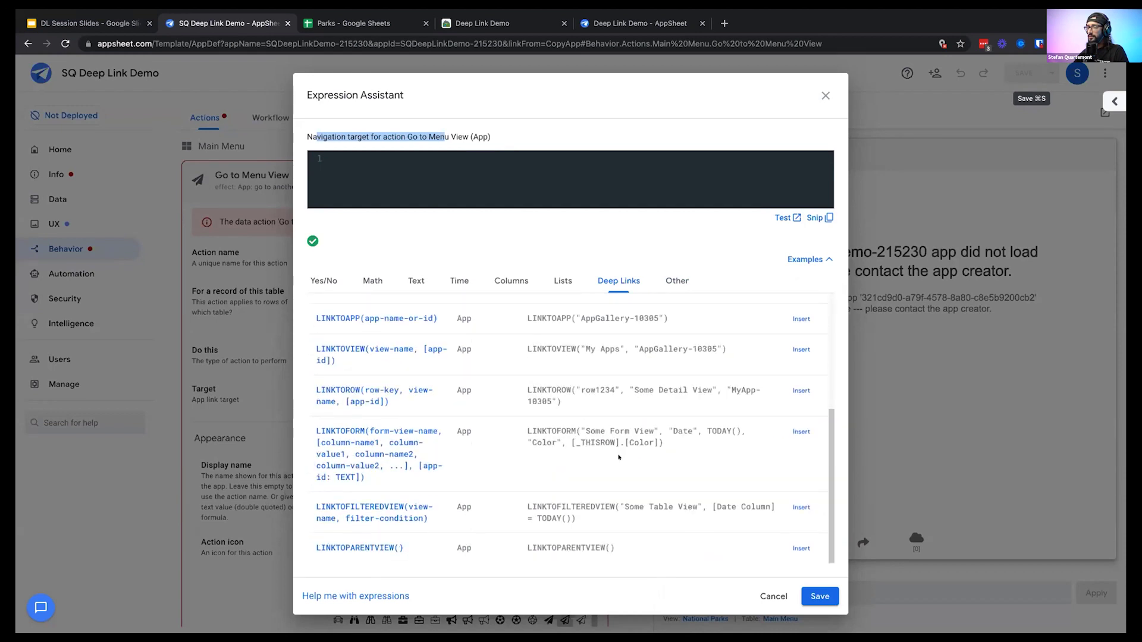
scroll(527, 384, "up", 5)
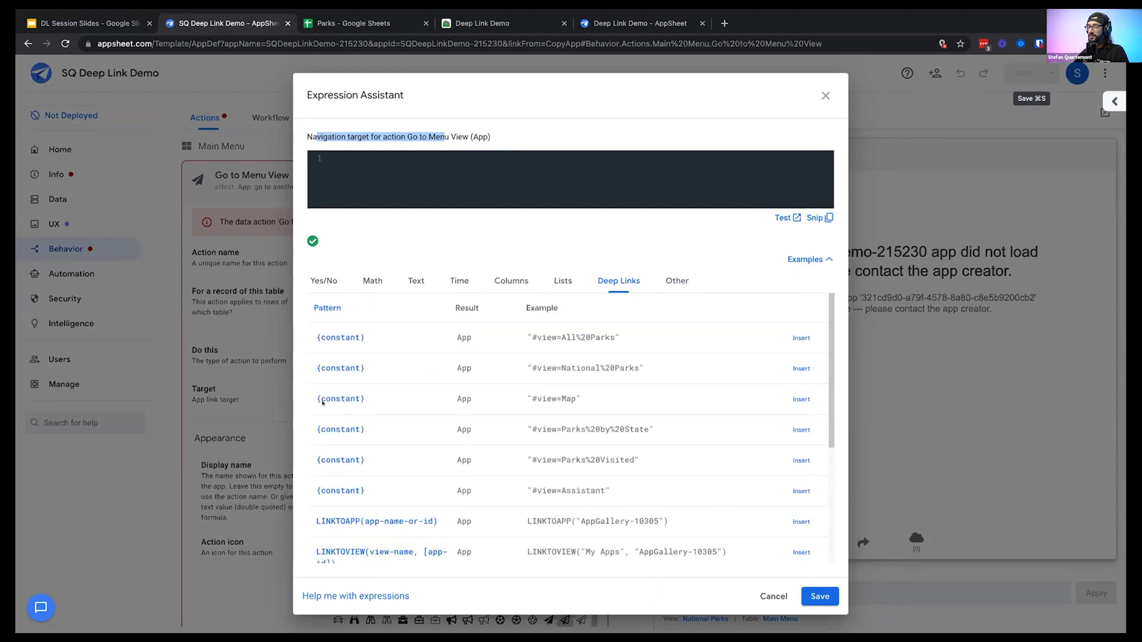
left_click_drag(526, 328, 627, 501)
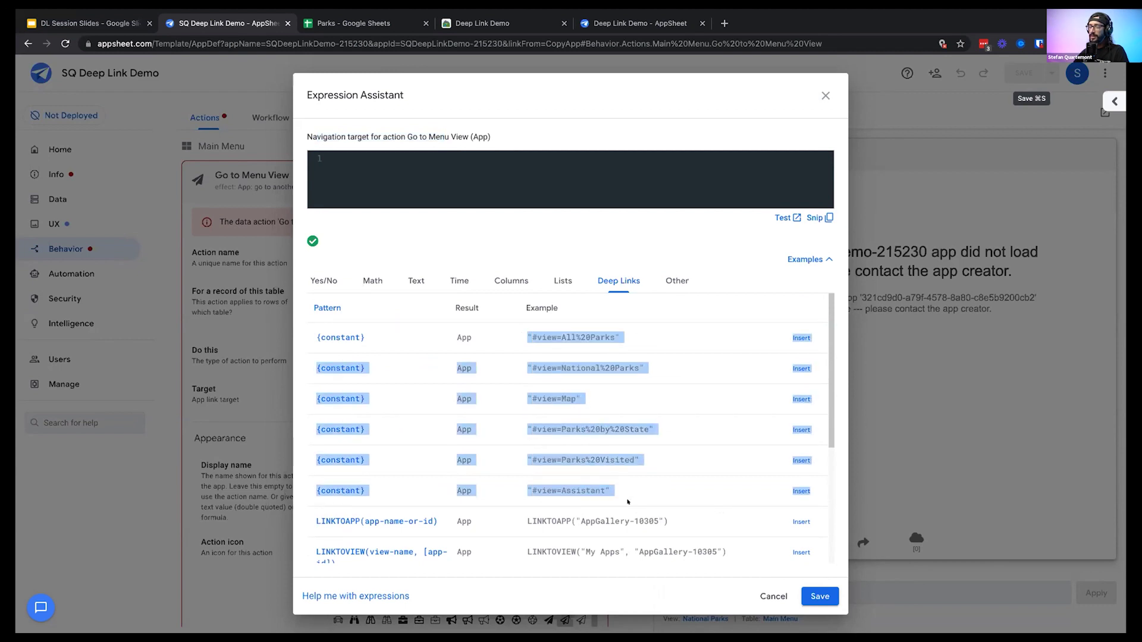
scroll(584, 394, "down", 4)
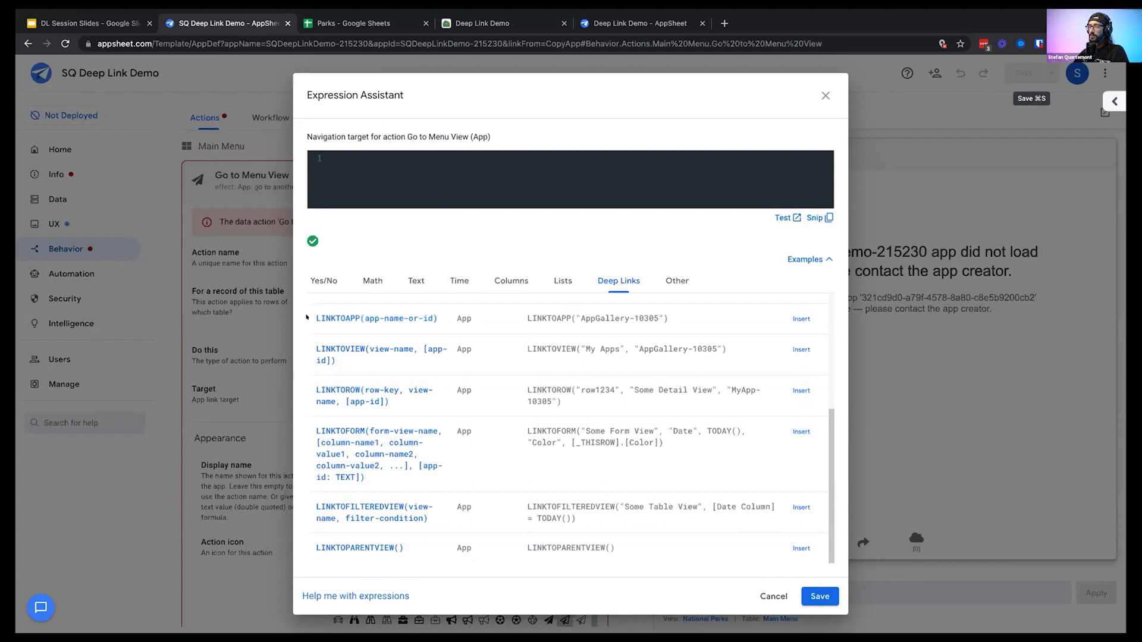
left_click_drag(310, 316, 490, 400)
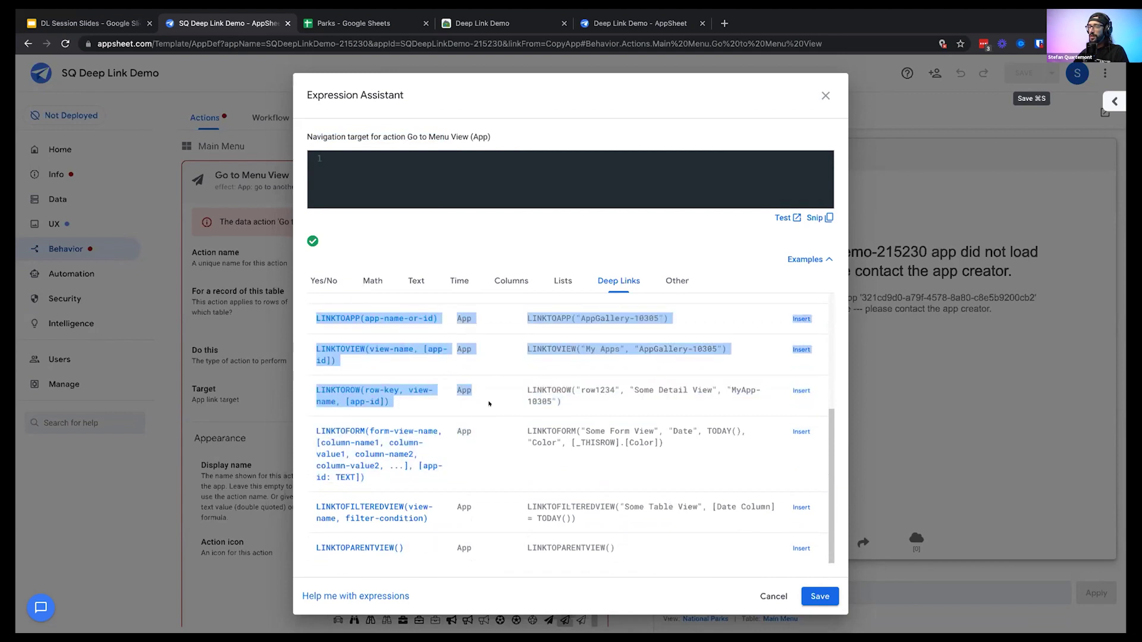
left_click(482, 409)
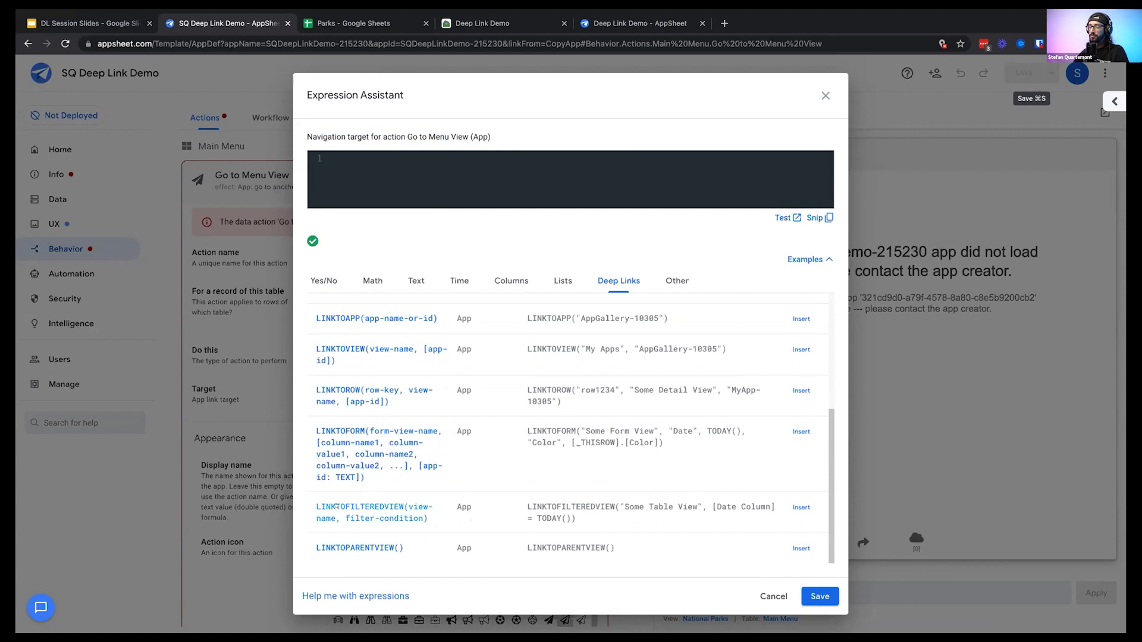
scroll(384, 359, "up", 1)
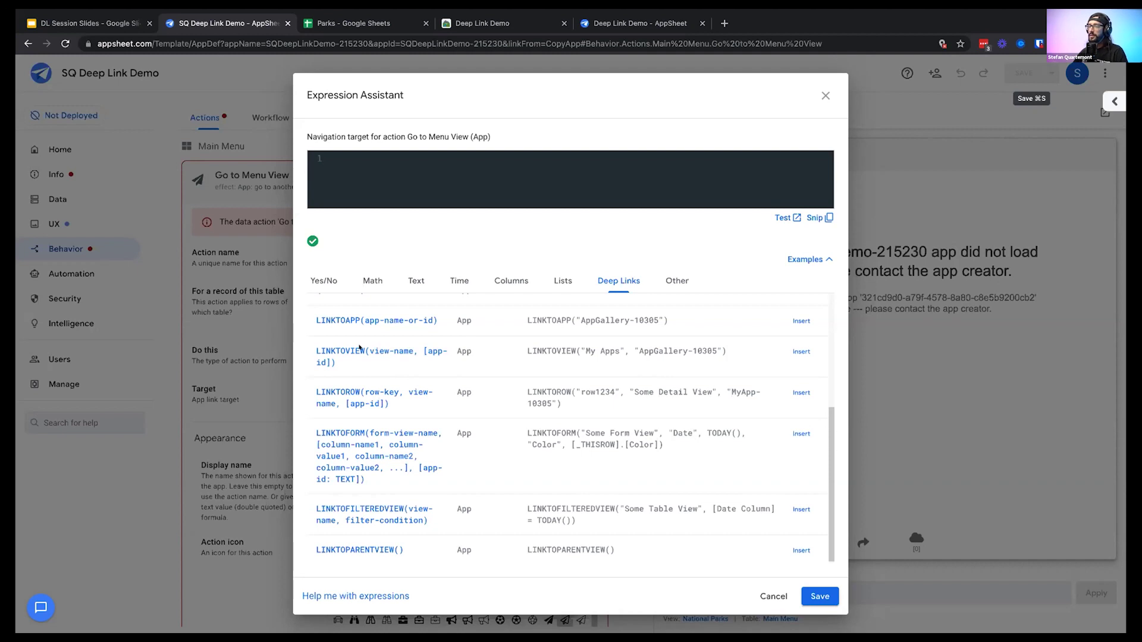
Insert the LINKTOVIEW example and remove its app-id argument, leaving LINKTOVIEW("My Apps")
left_click(792, 351)
left_click(910, 67)
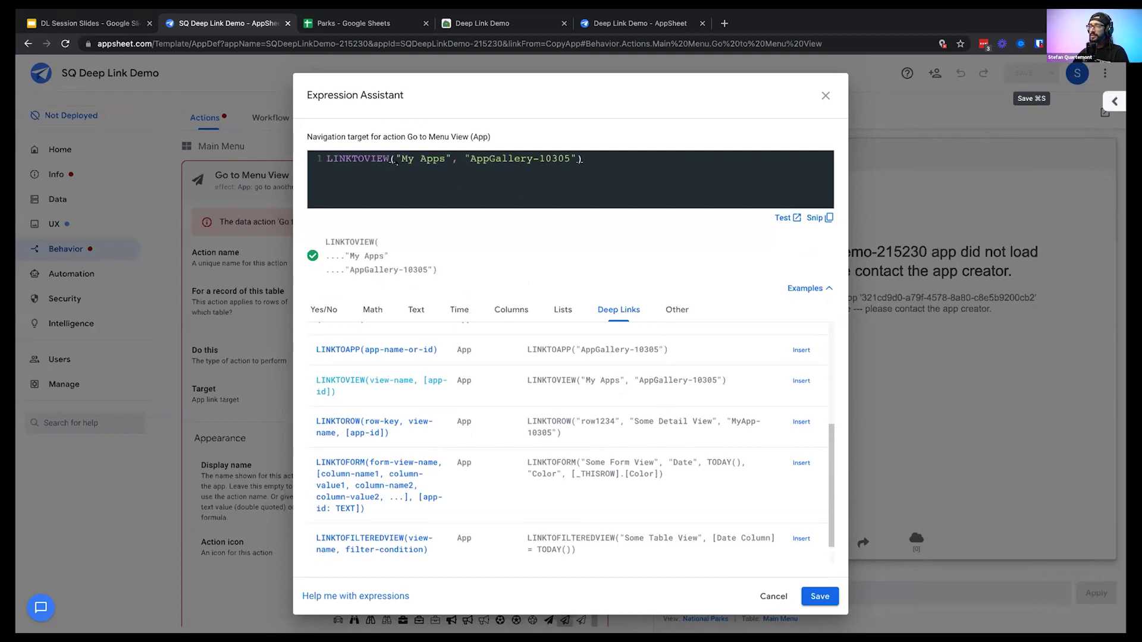
left_click_drag(393, 160, 446, 158)
left_click(566, 158)
key("BackSpace")
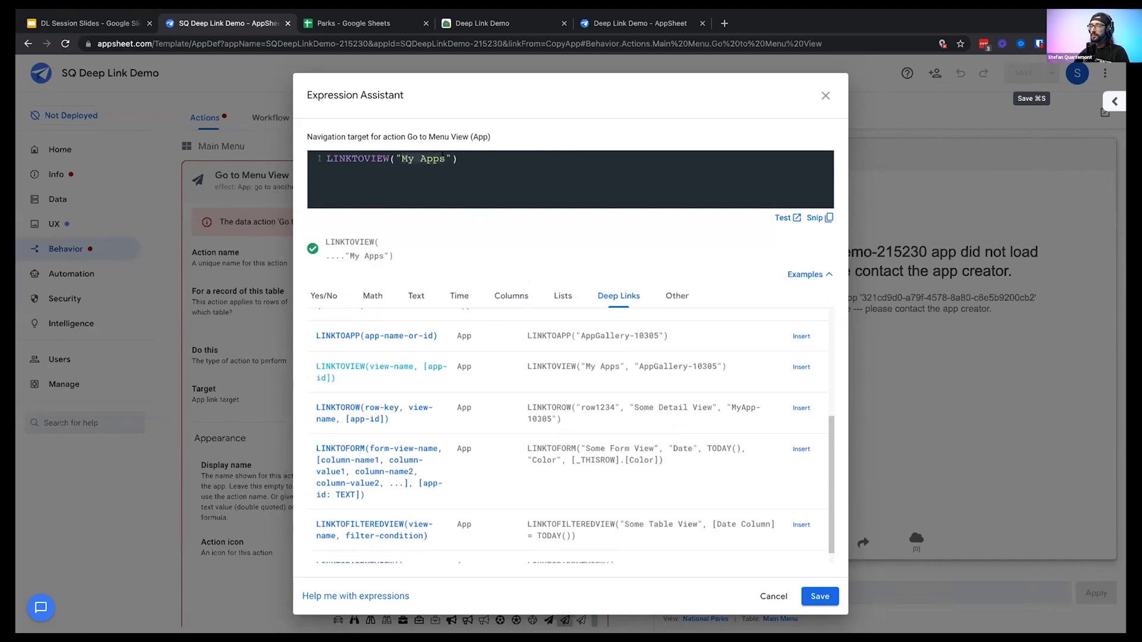
left_click(391, 159)
left_click(399, 159)
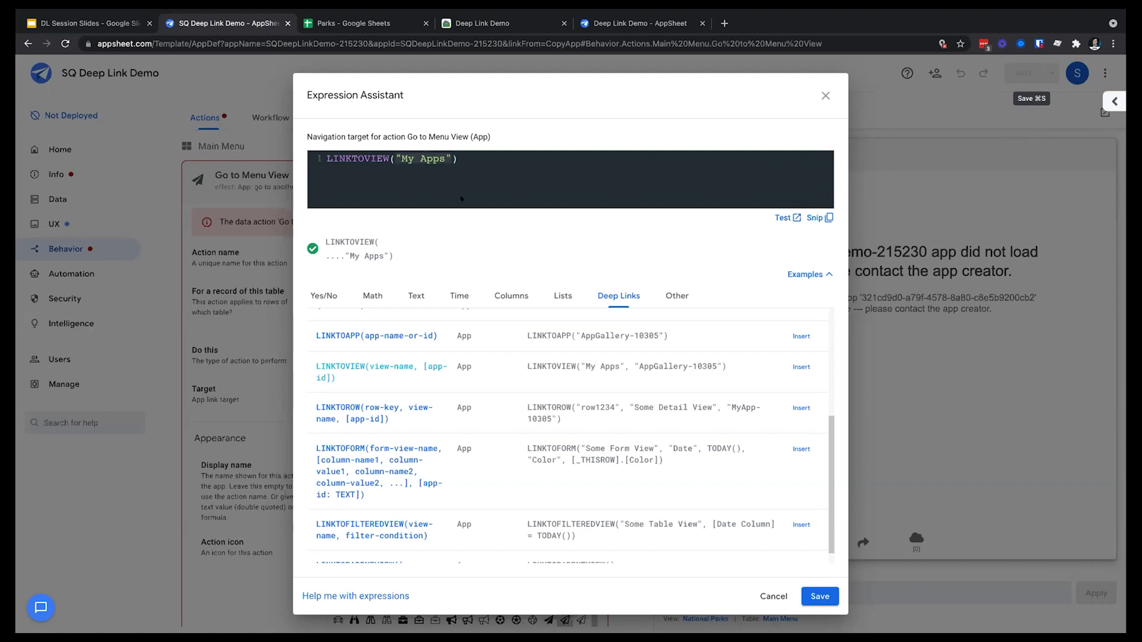
Show the Columns examples and highlight the [Link] column reference
left_click(549, 291)
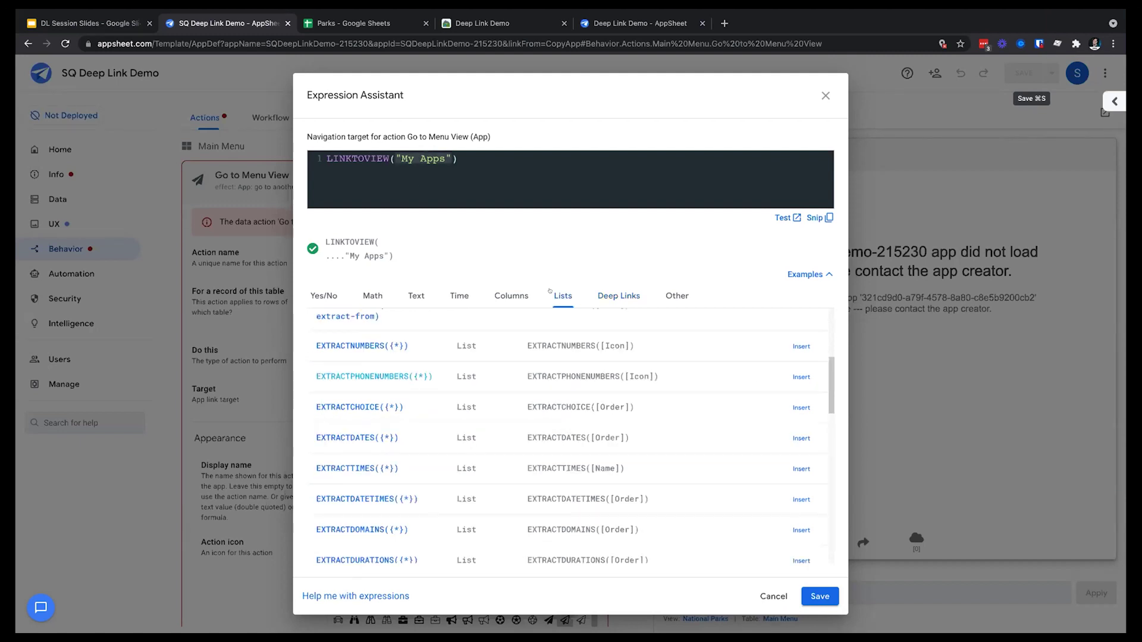
left_click(505, 293)
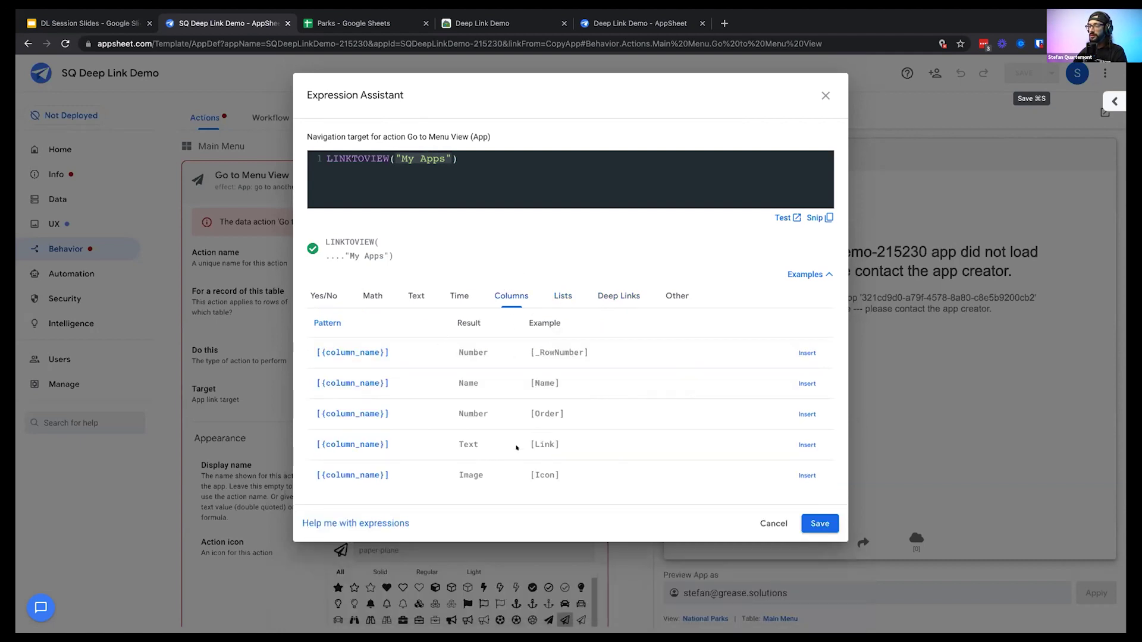
left_click_drag(527, 438, 563, 440)
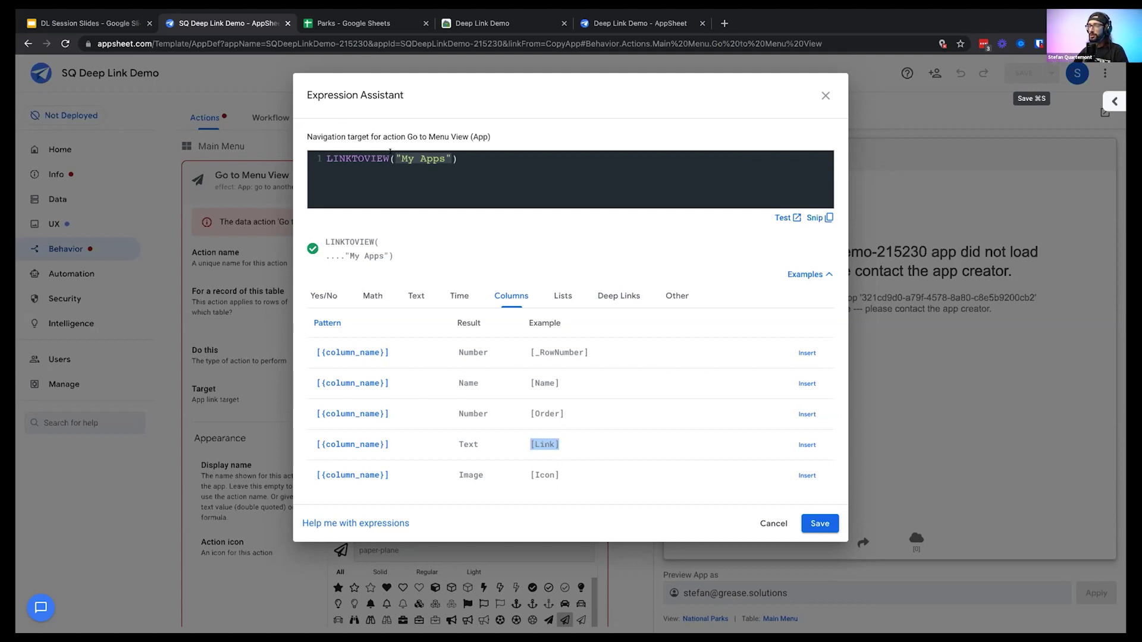
Replace the "My Apps" argument with [Link] so the target reads LINKTOVIEW([Link]), and save the expression
left_click(416, 157)
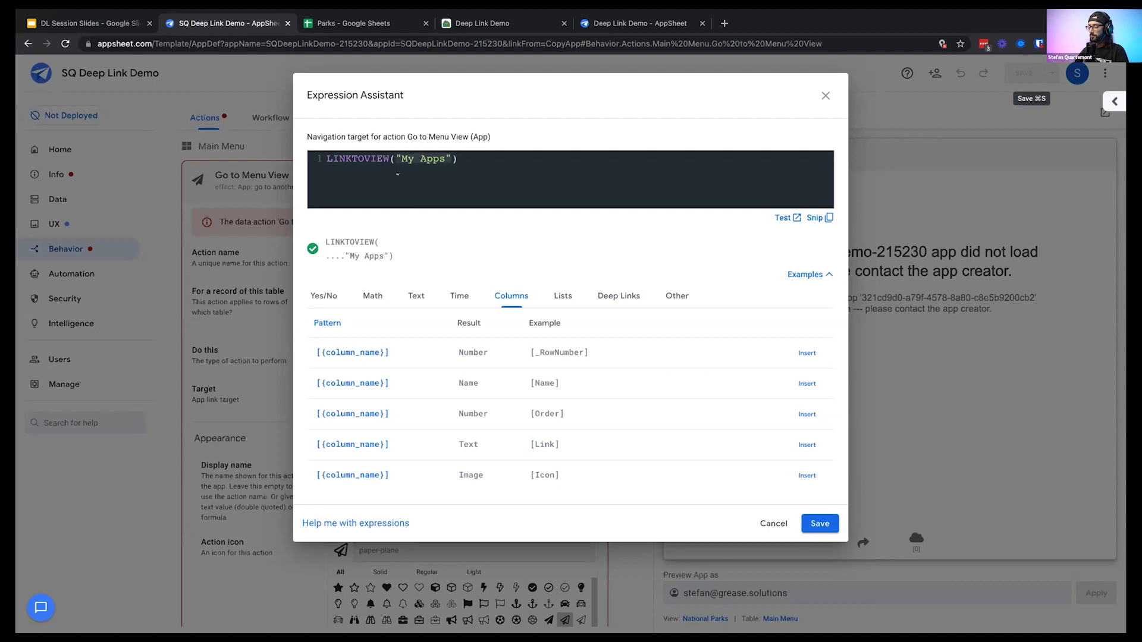
key("BackSpace")
type("[")
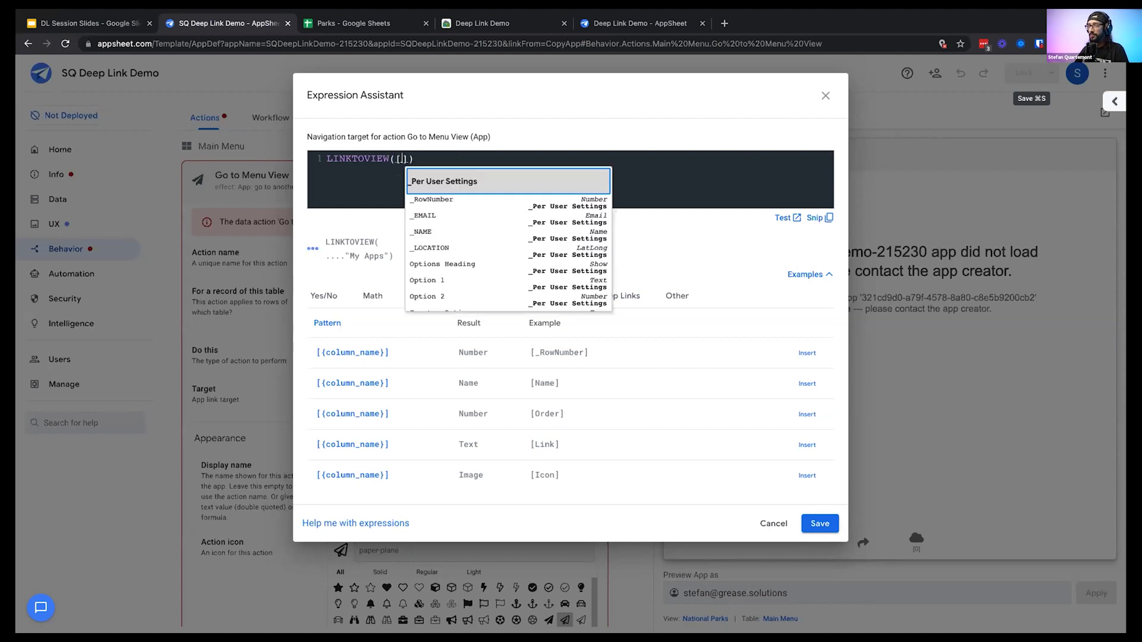
type("Link")
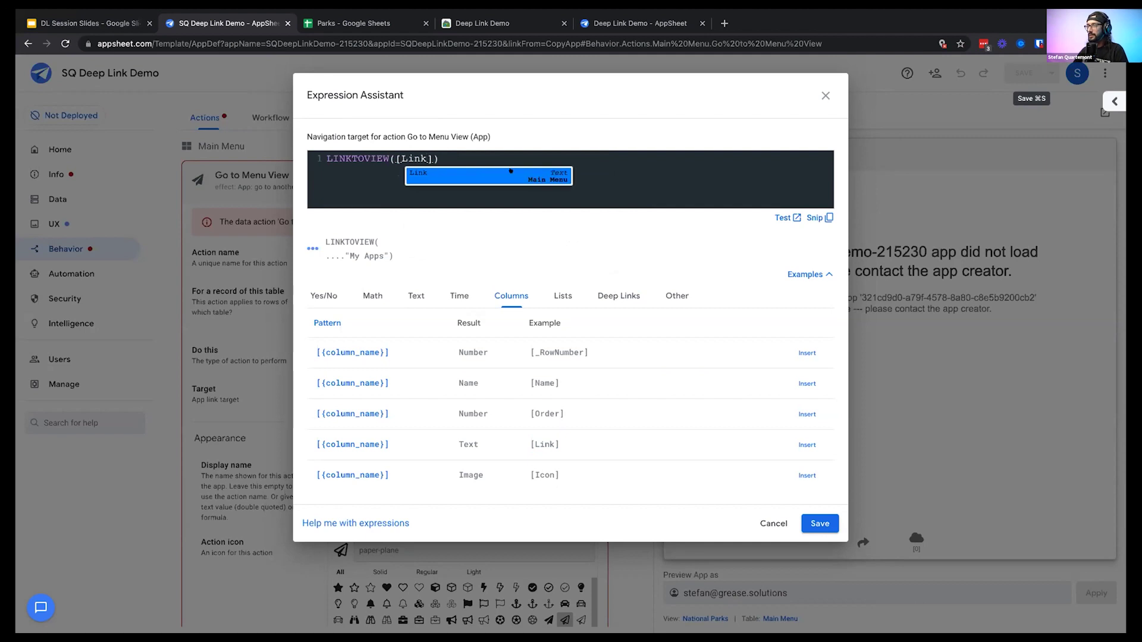
key("Right")
left_click(804, 527)
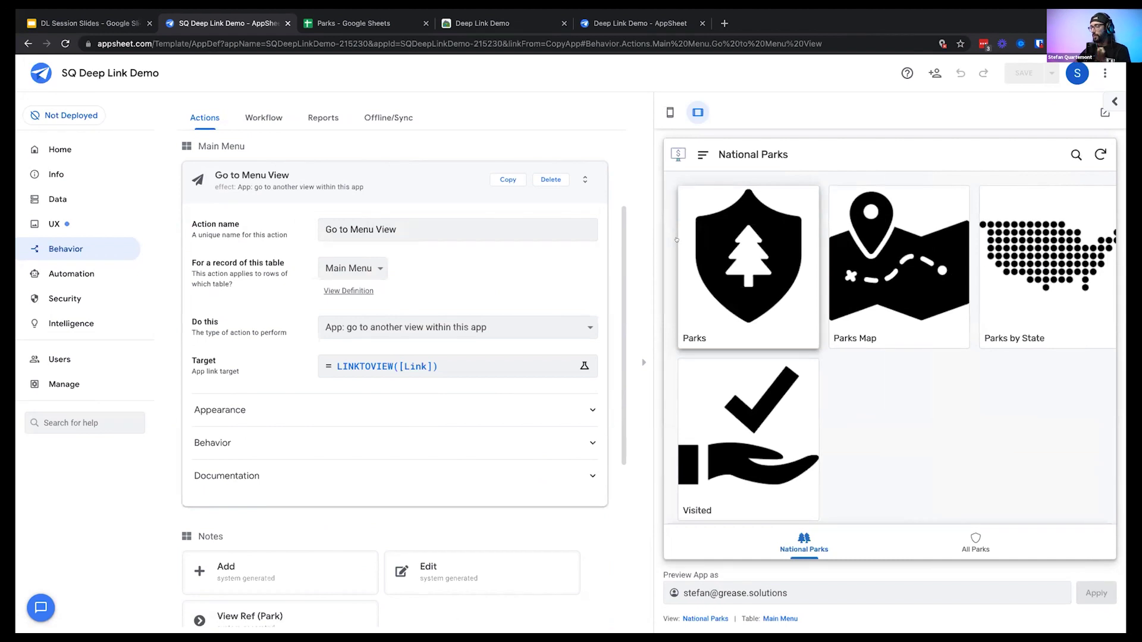
Run Go to Menu View from the Parks and Parks Map records in the preview, then return to the menu
left_click(761, 235)
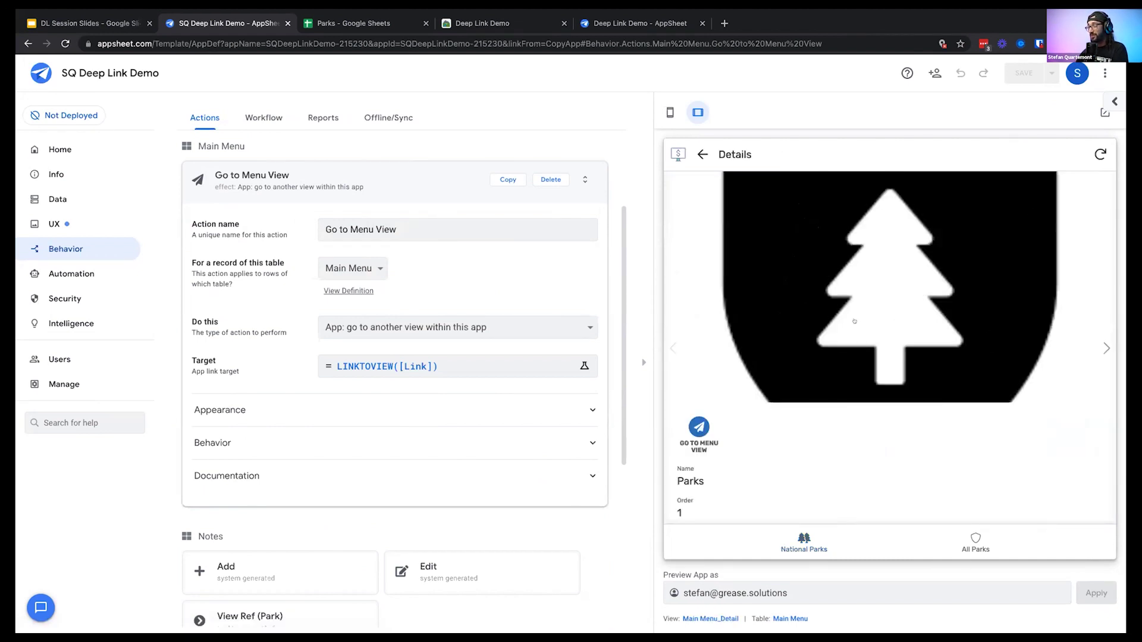
left_click(693, 429)
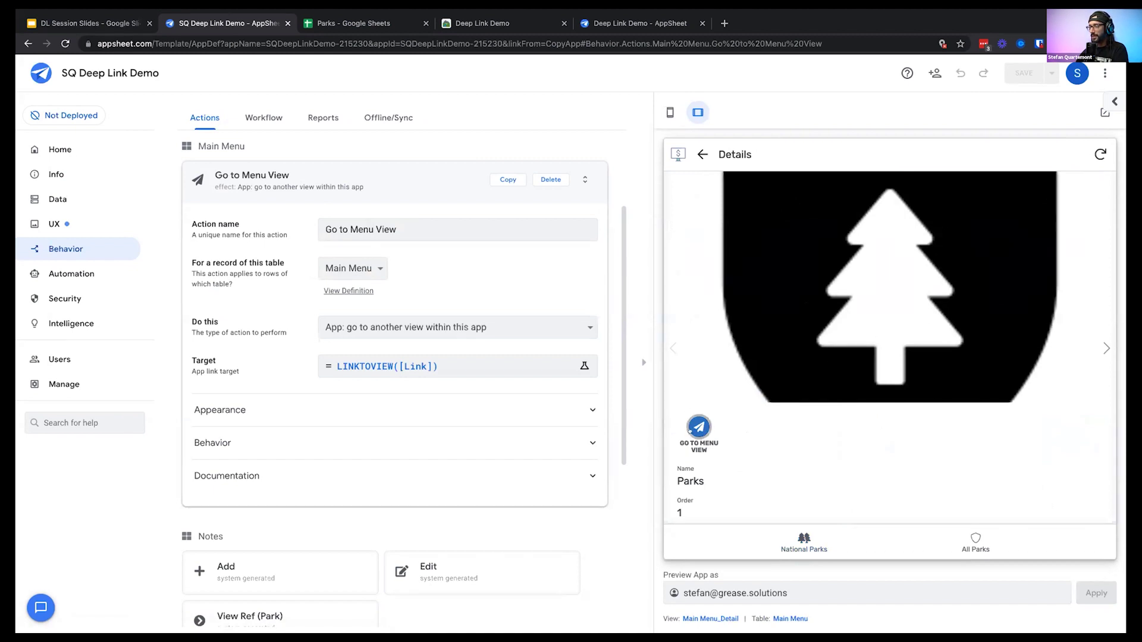
left_click(700, 156)
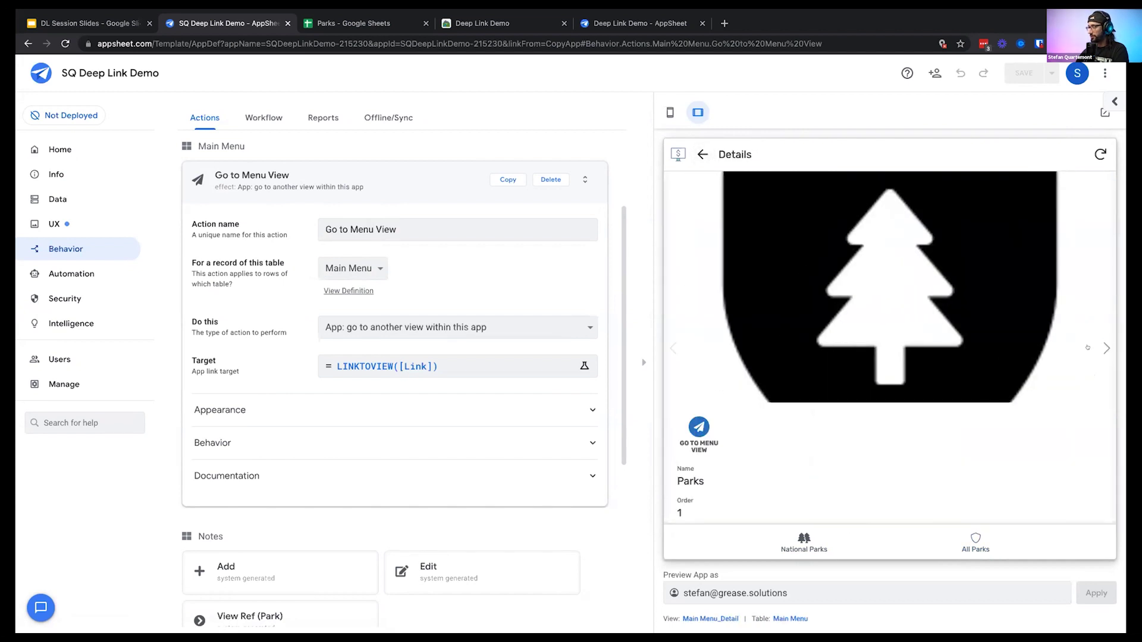
left_click(1106, 348)
left_click(699, 427)
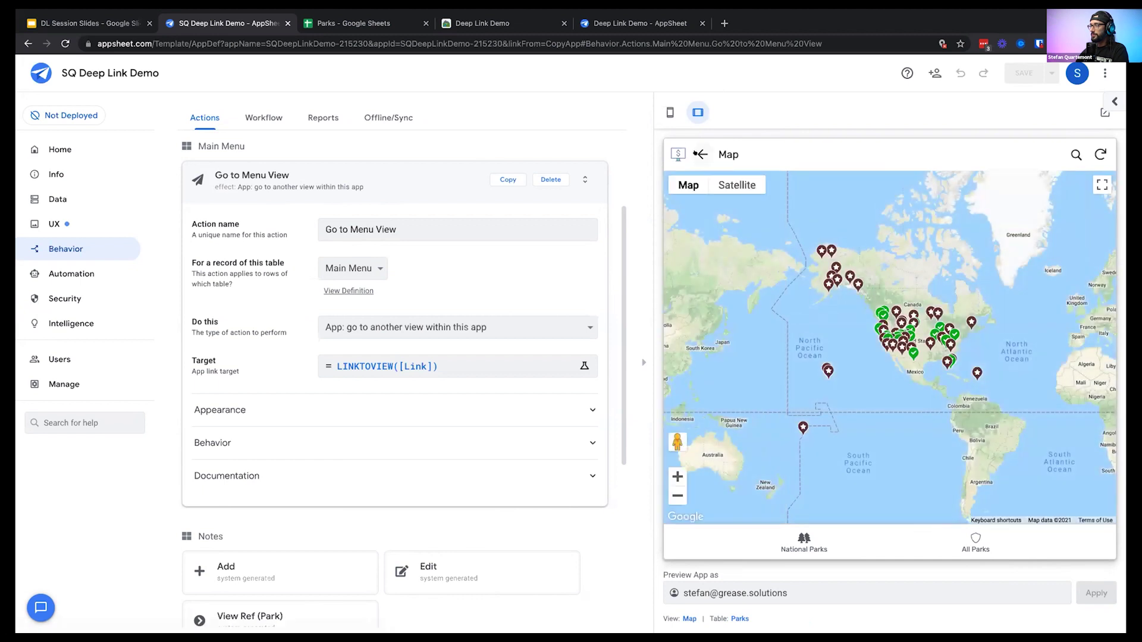
left_click(698, 154)
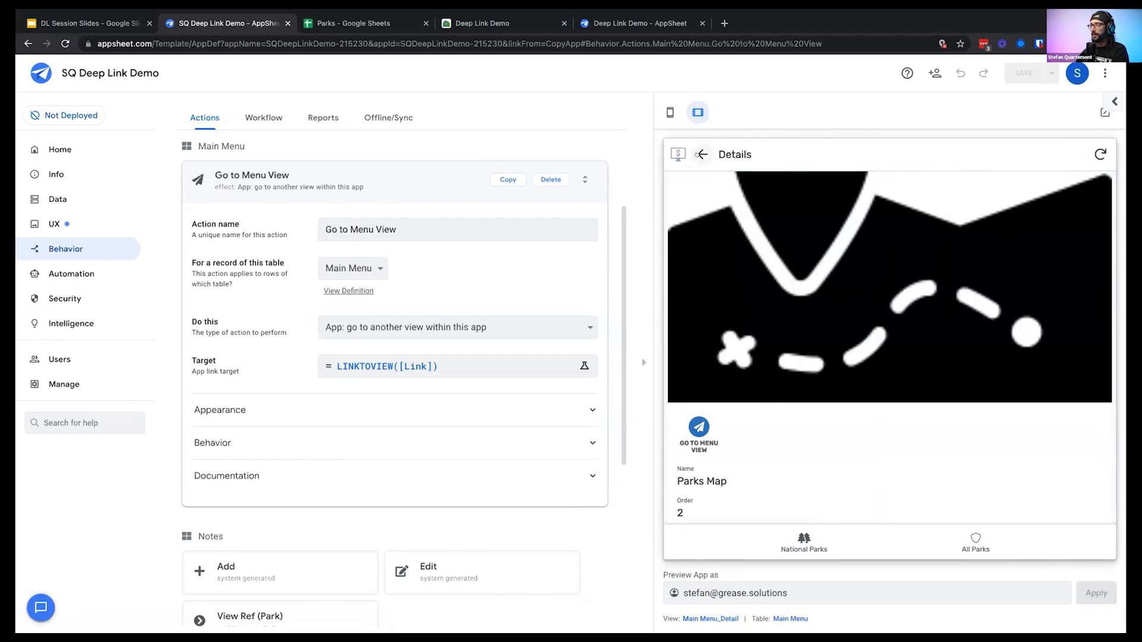
left_click(702, 154)
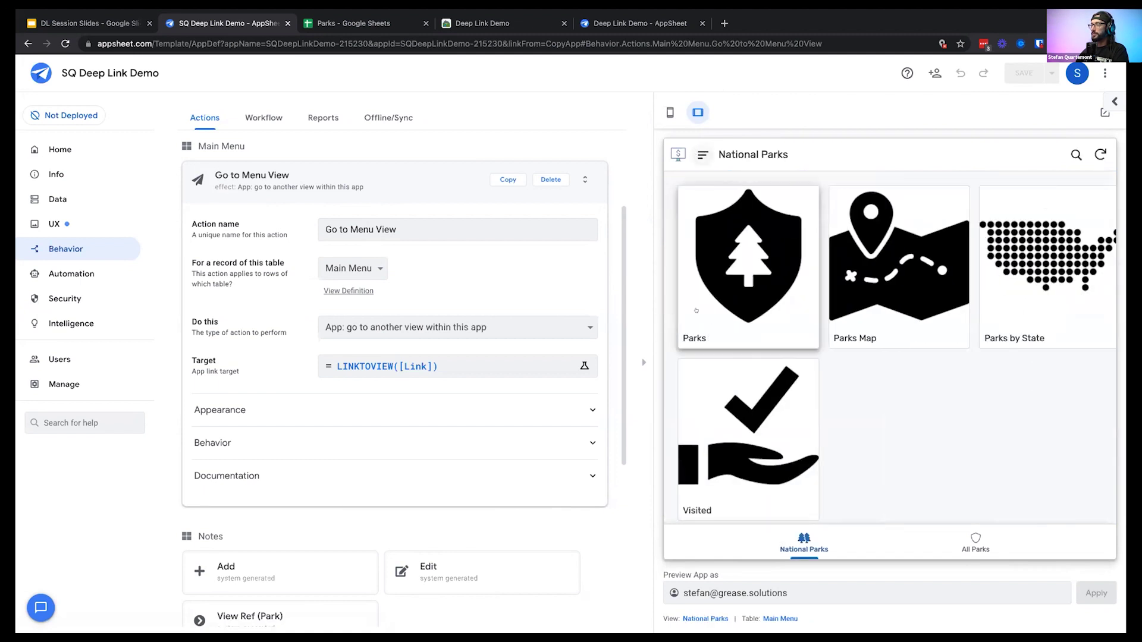
Expand the action's Appearance settings and recheck the Parks tile in the preview
left_click(215, 442)
left_click(216, 441)
left_click(233, 396)
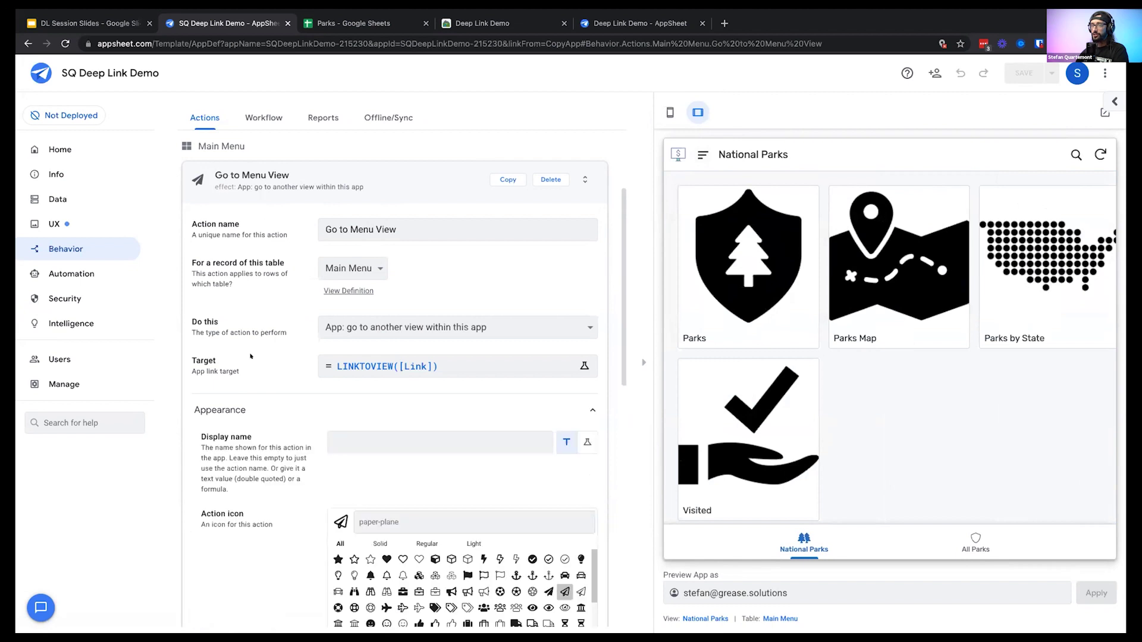
scroll(325, 477, "down", 5)
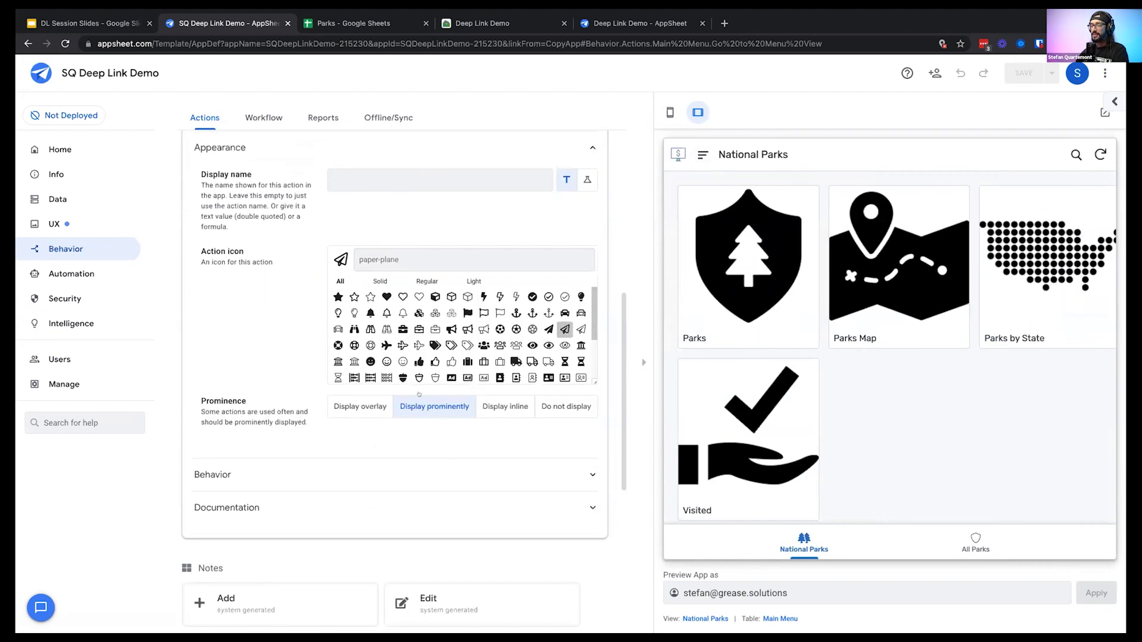
left_click(749, 268)
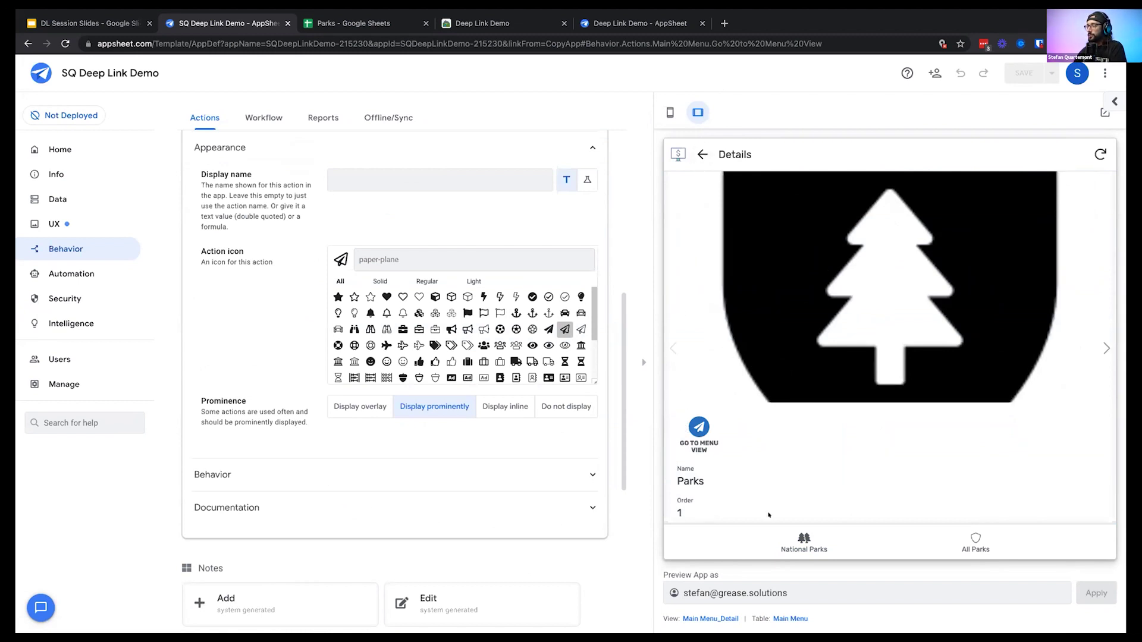
left_click(789, 541)
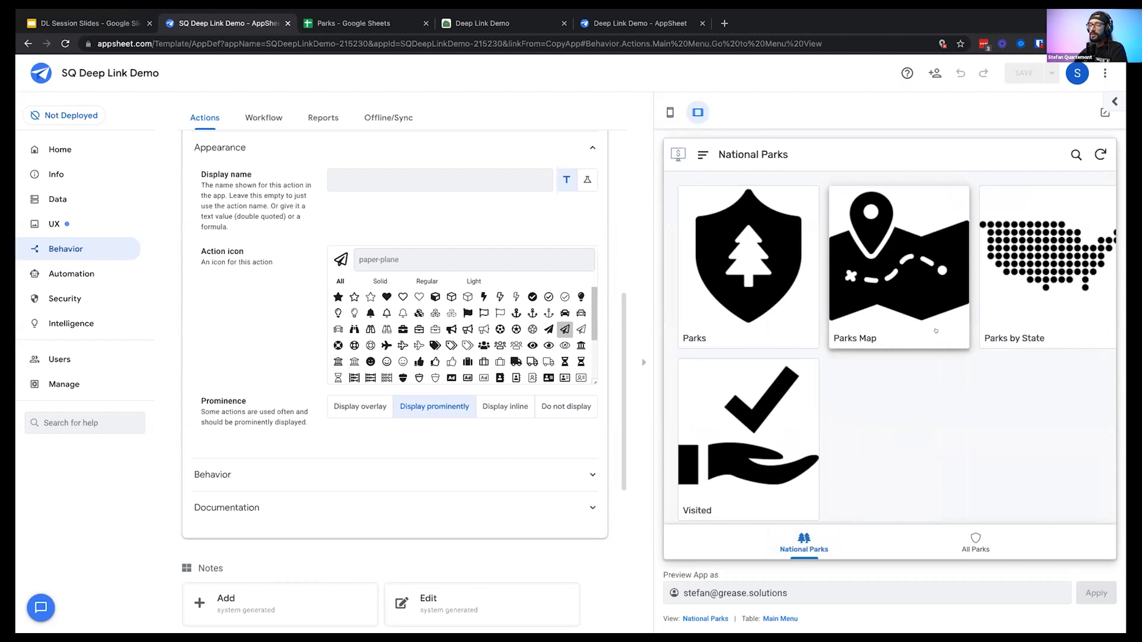
Set the National Parks view's Row Selected behavior to Go to Menu View
left_click(56, 222)
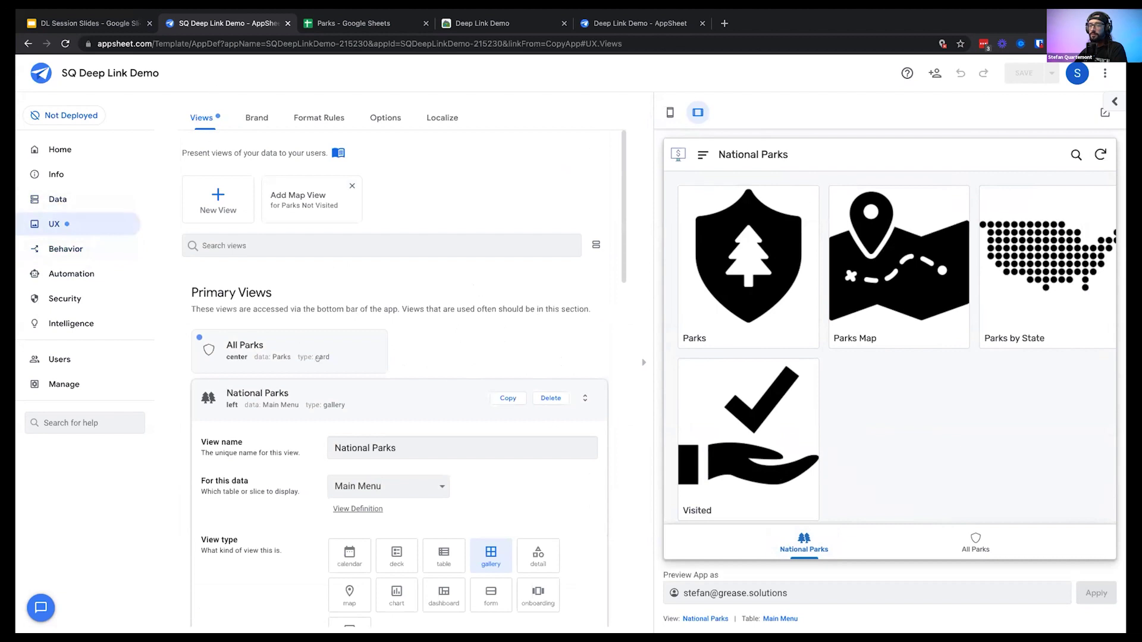
scroll(317, 357, "down", 8)
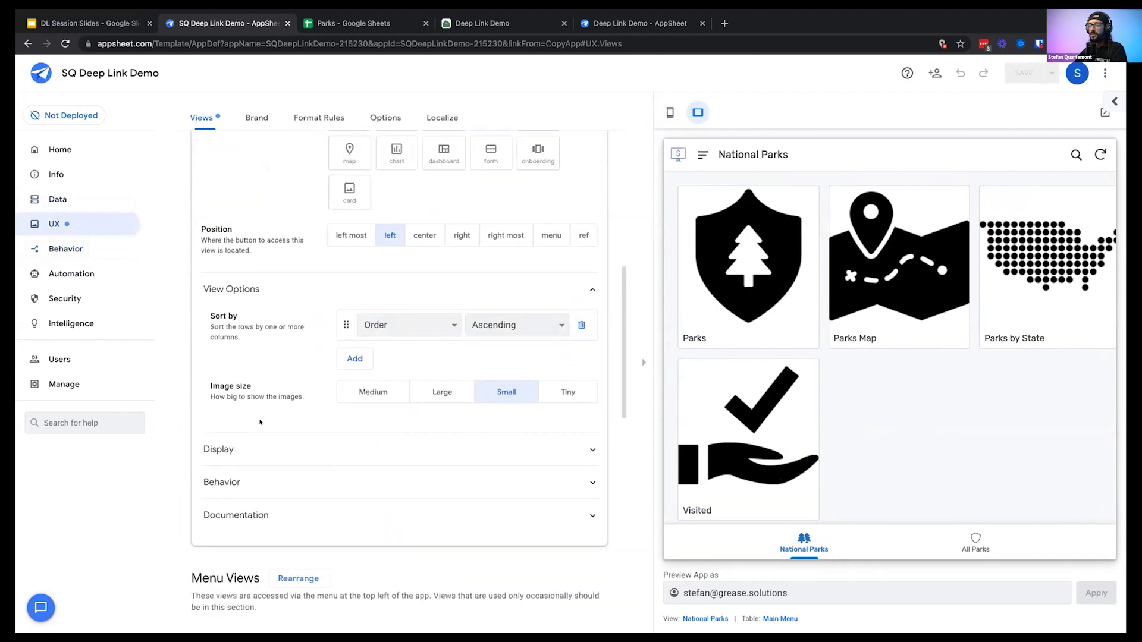
left_click(270, 485)
scroll(297, 460, "down", 2)
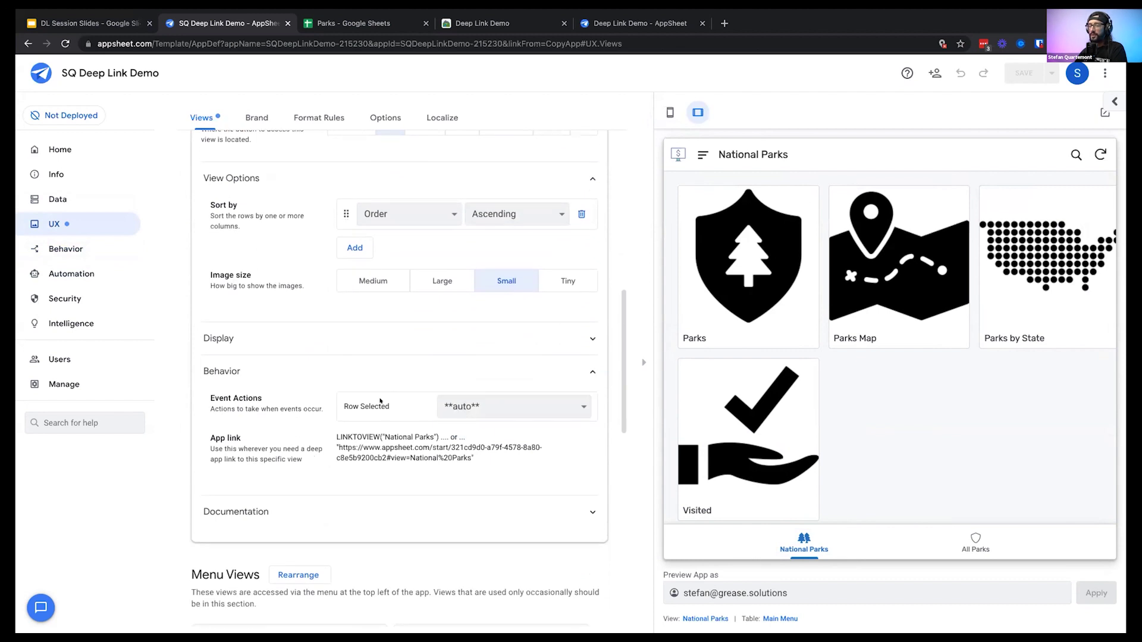
left_click_drag(343, 405, 391, 403)
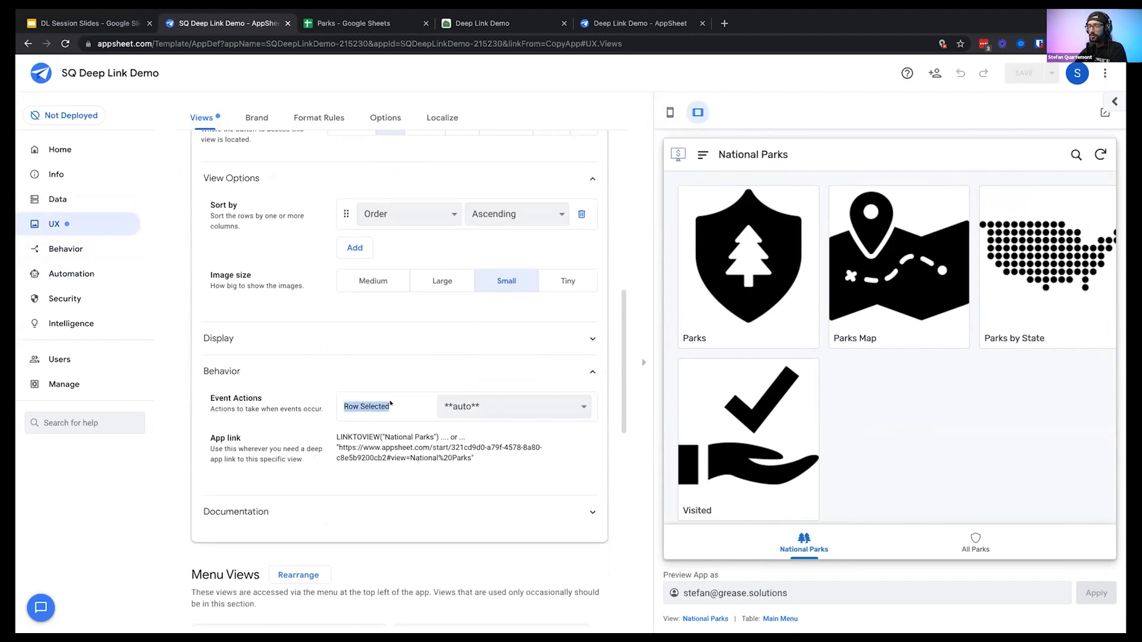
left_click(481, 405)
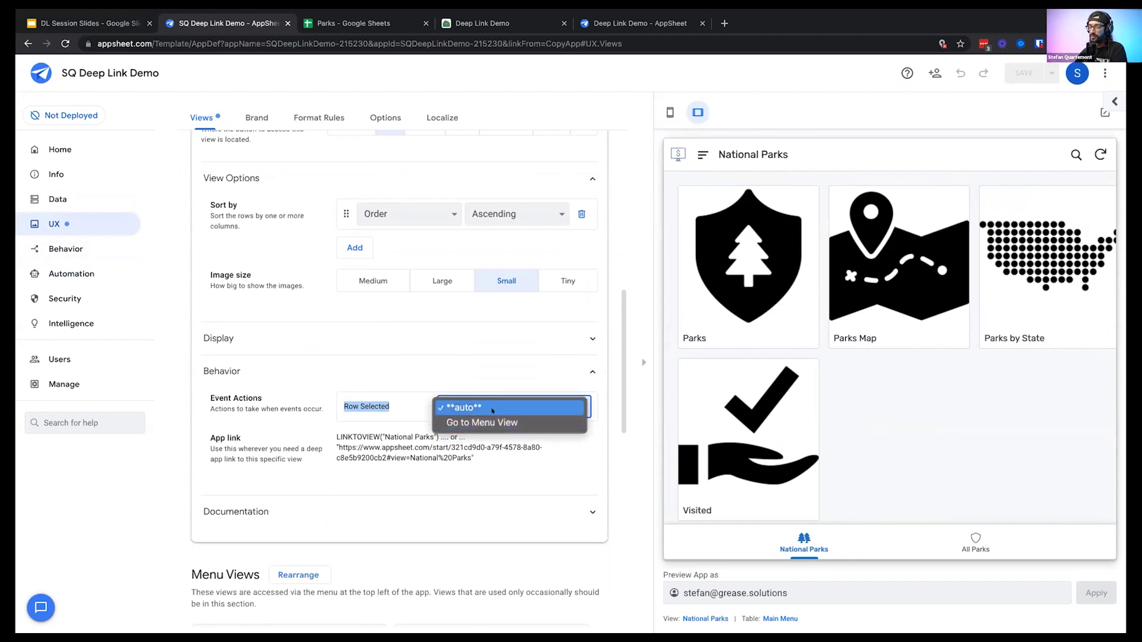
left_click(461, 422)
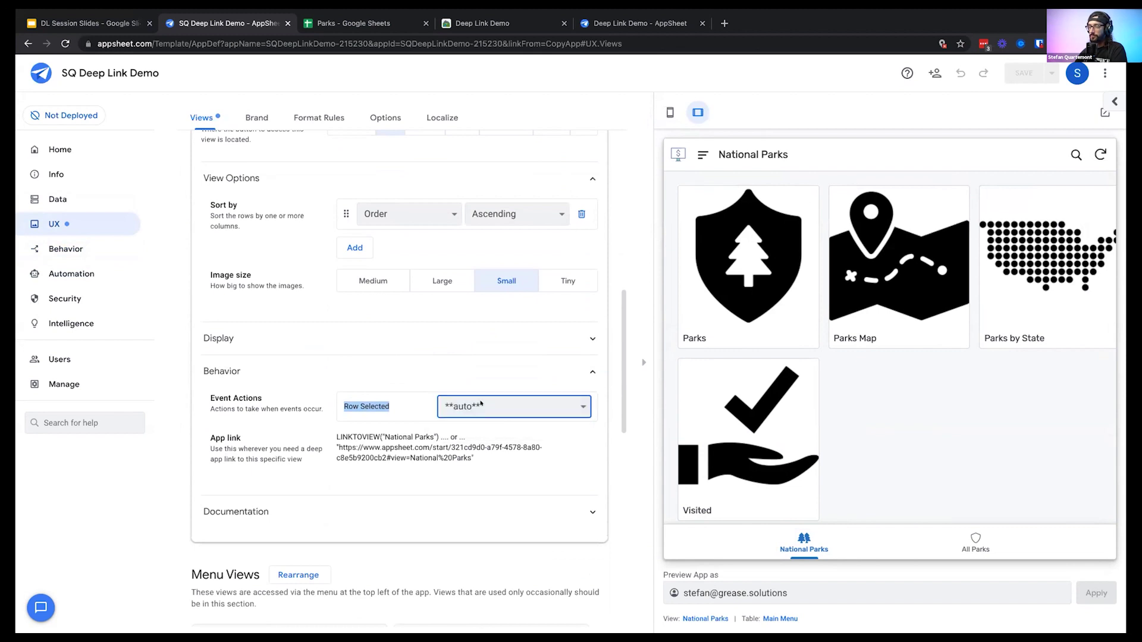
Save the app and test that the Parks tile opens All Parks in the preview
left_click(1024, 73)
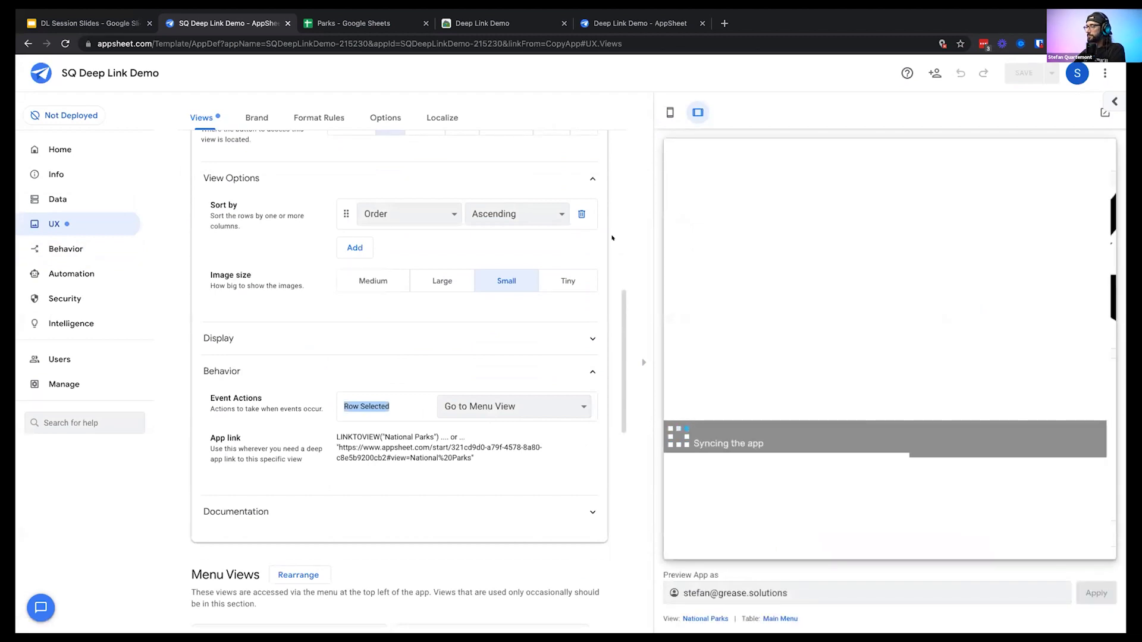
left_click(749, 262)
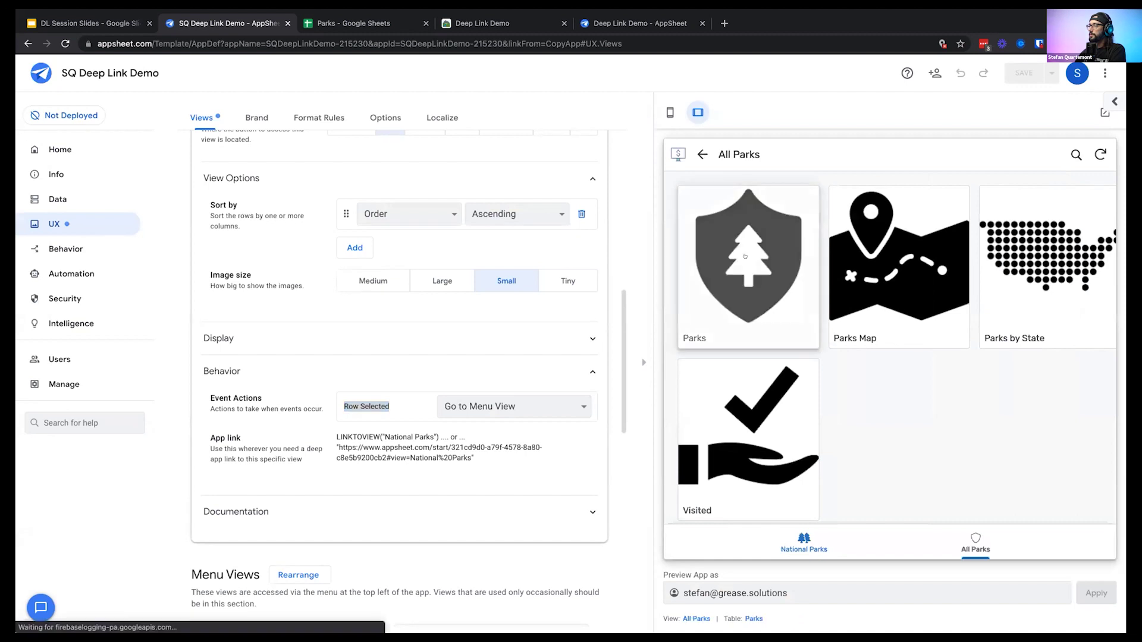
left_click(749, 354)
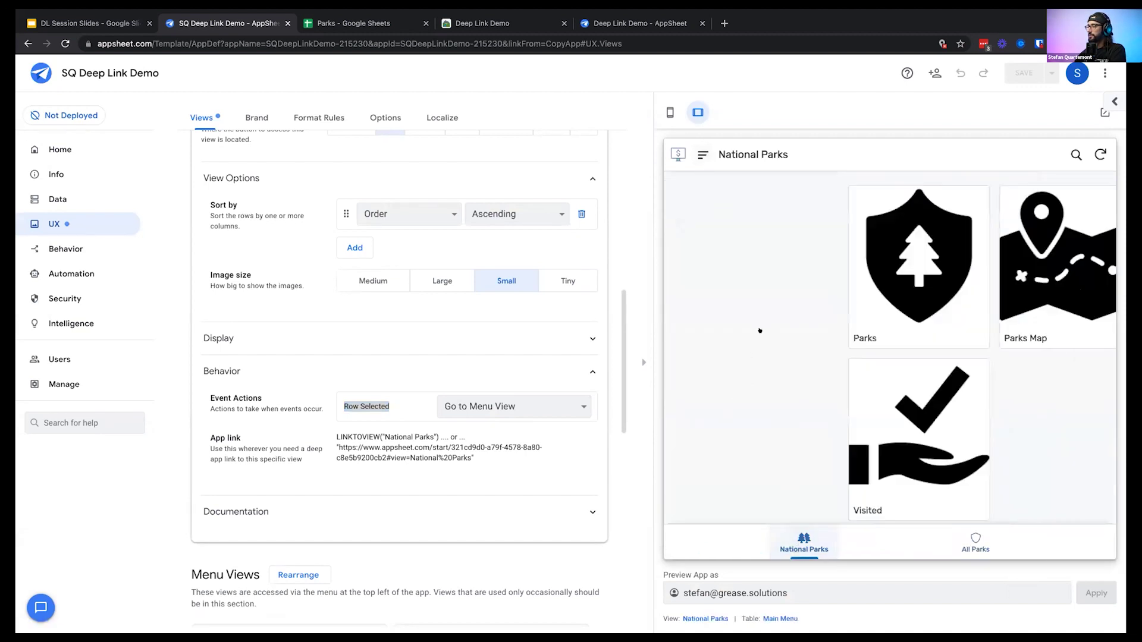
Open the Visited, Parks by State and Parks tiles in turn, returning to the menu between them, and scroll the All Parks cards
left_click(769, 447)
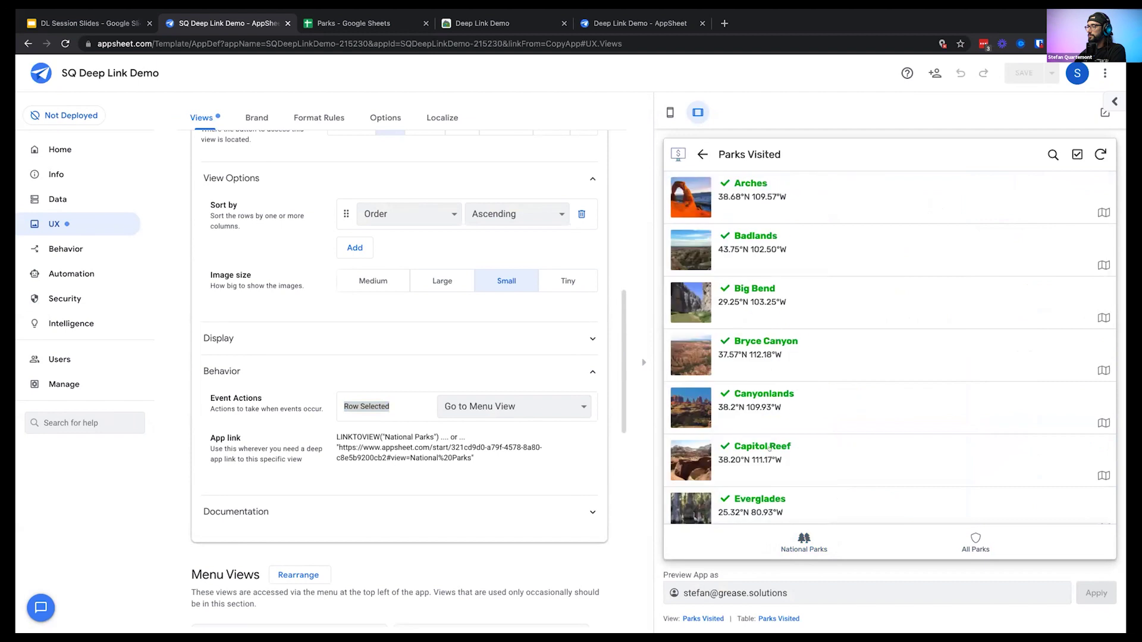
left_click(701, 154)
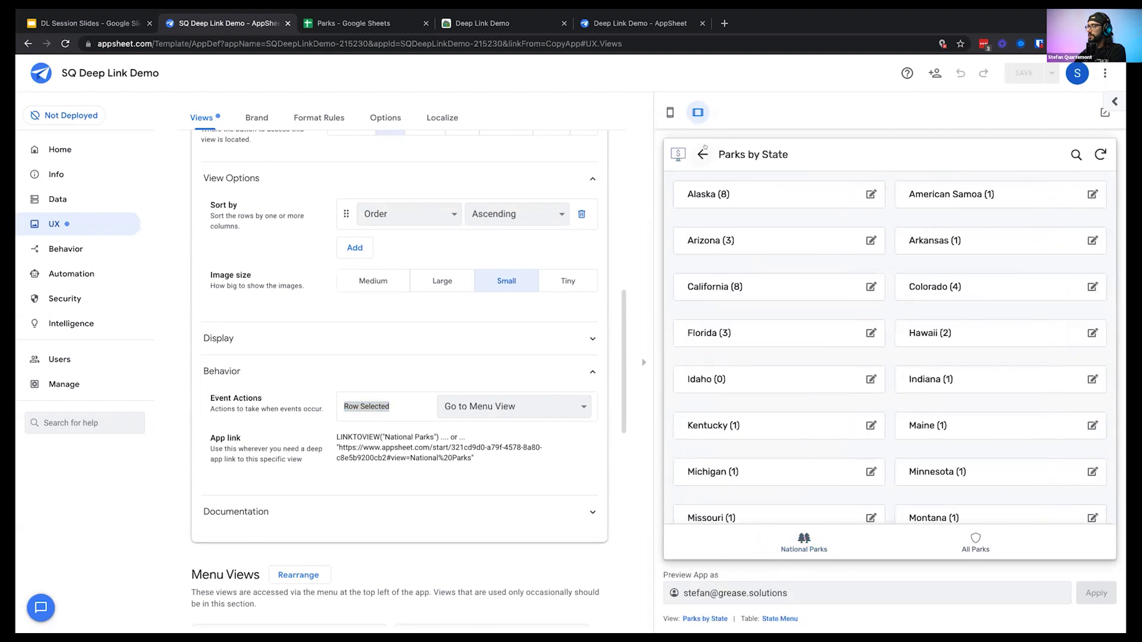
left_click(703, 153)
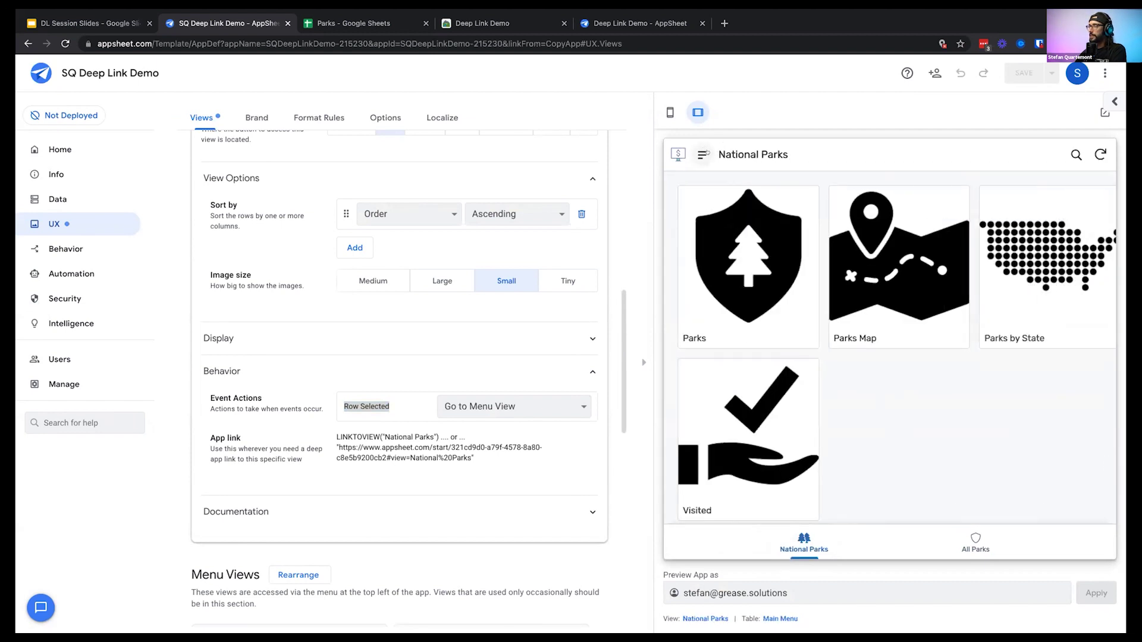
left_click(723, 220)
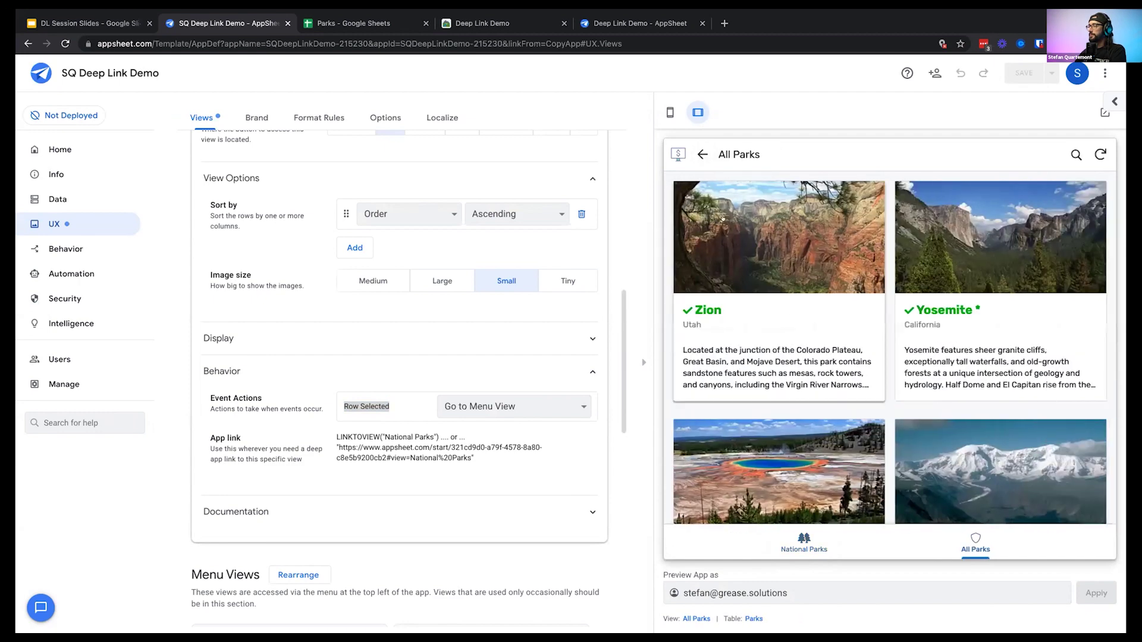
left_click(703, 154)
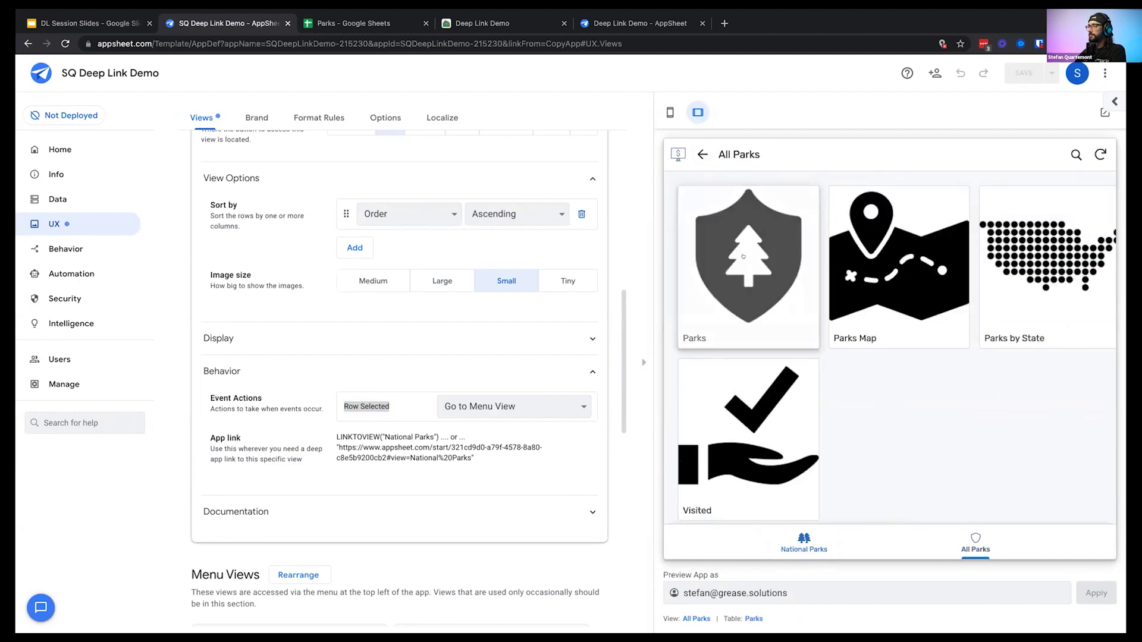
left_click(745, 256)
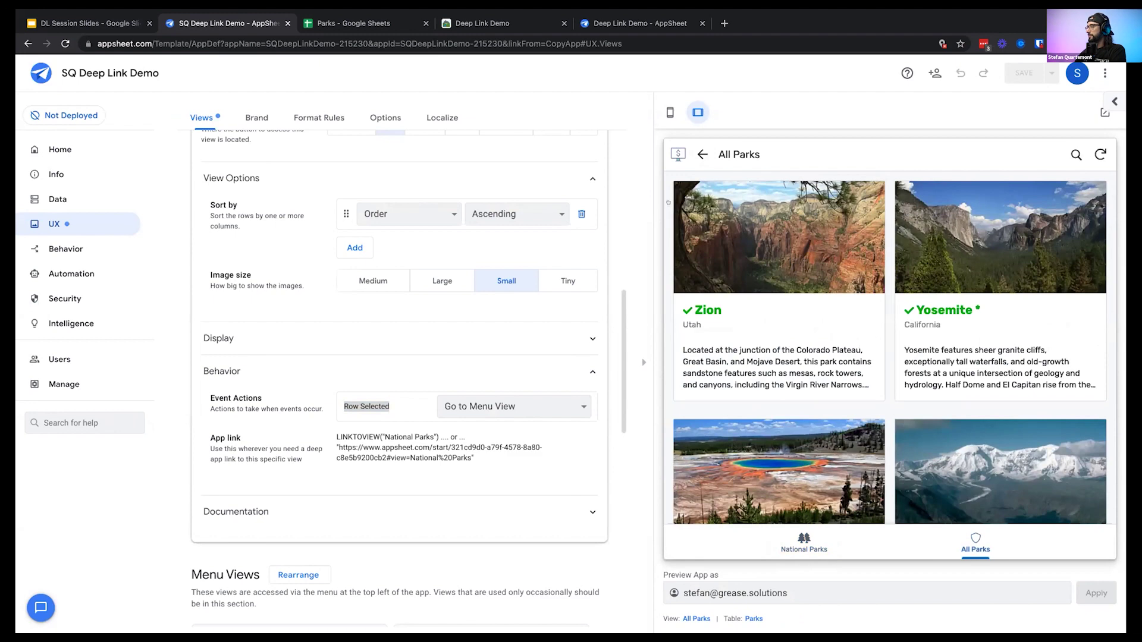
scroll(796, 420, "down", 3)
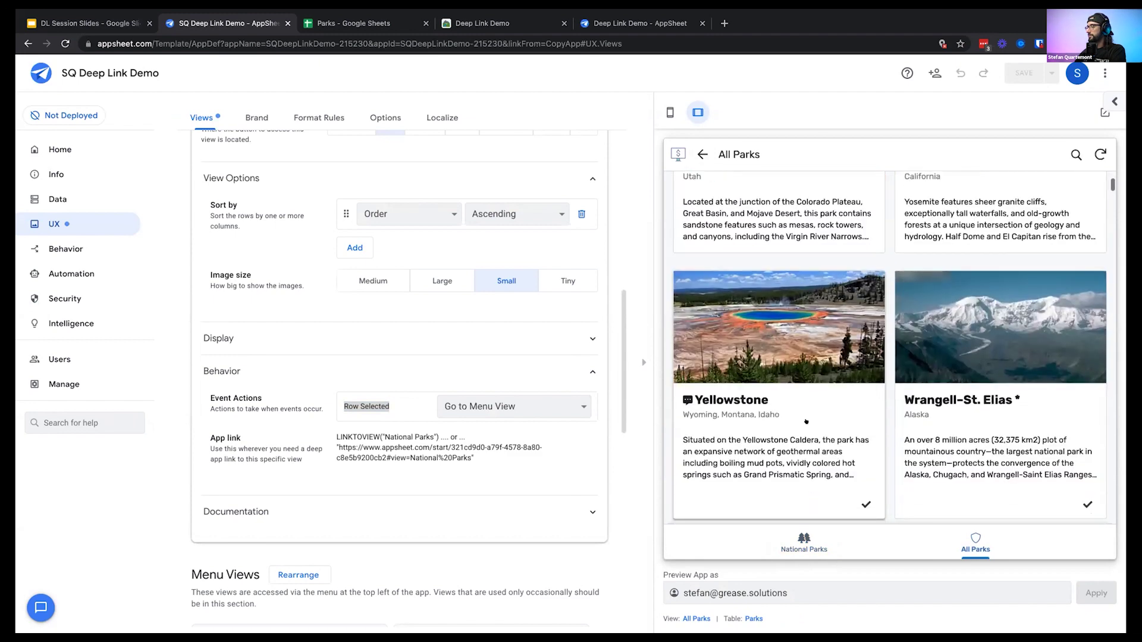
scroll(806, 421, "up", 3)
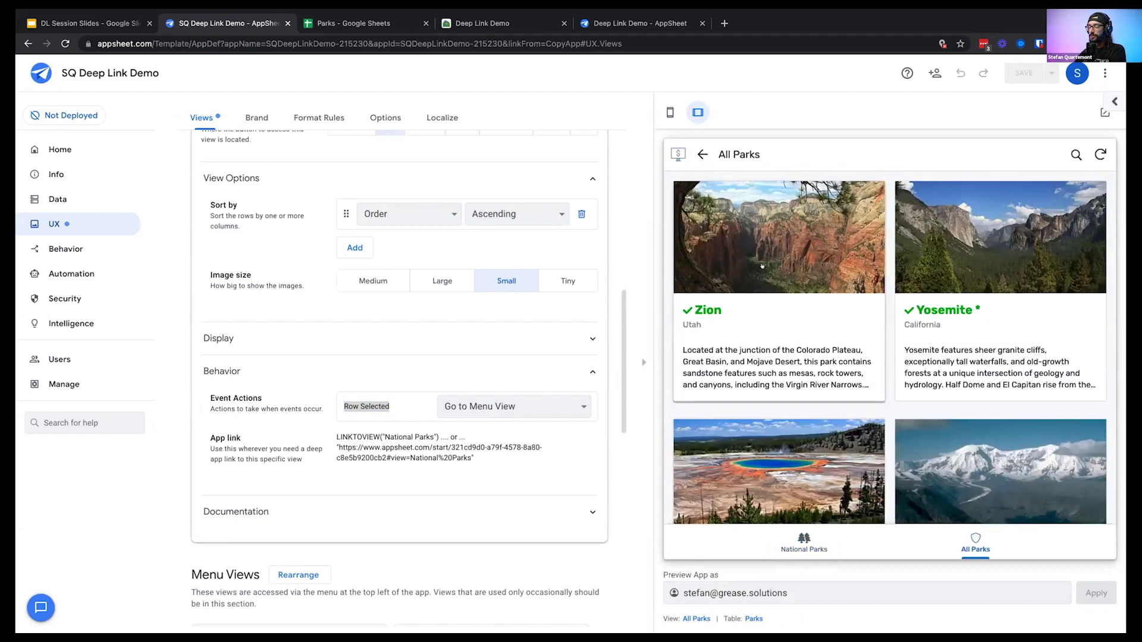
scroll(276, 267, "down", 10)
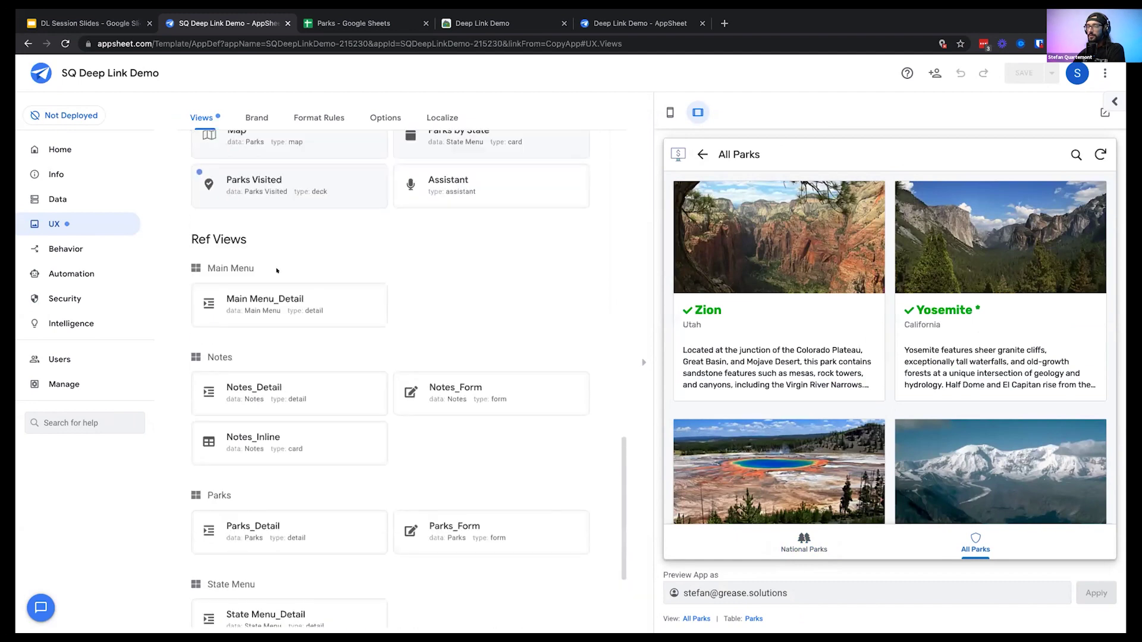
scroll(278, 247, "up", 12)
scroll(278, 246, "up", 5)
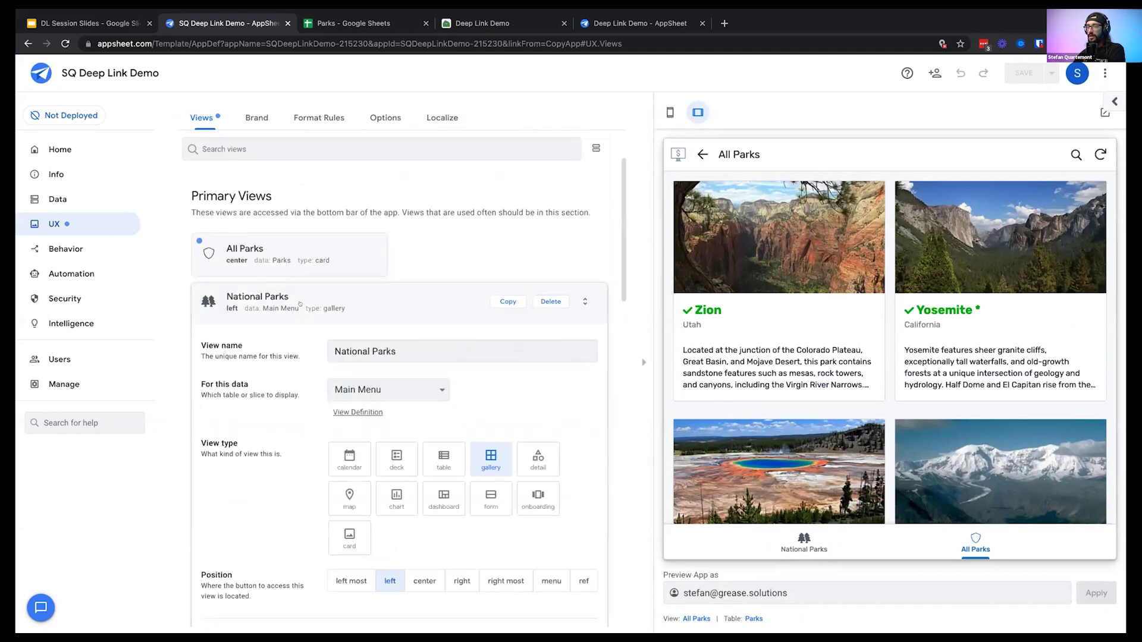
Change the All Parks view's Position to menu and check the preview's navigation drawer
left_click(464, 297)
left_click(309, 249)
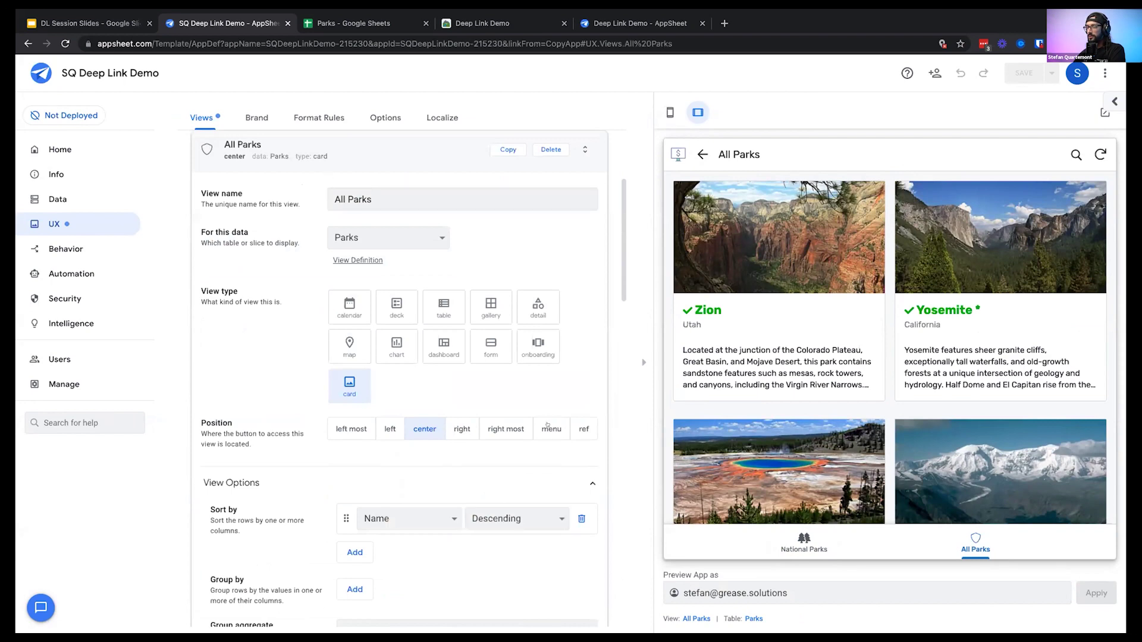
left_click(548, 429)
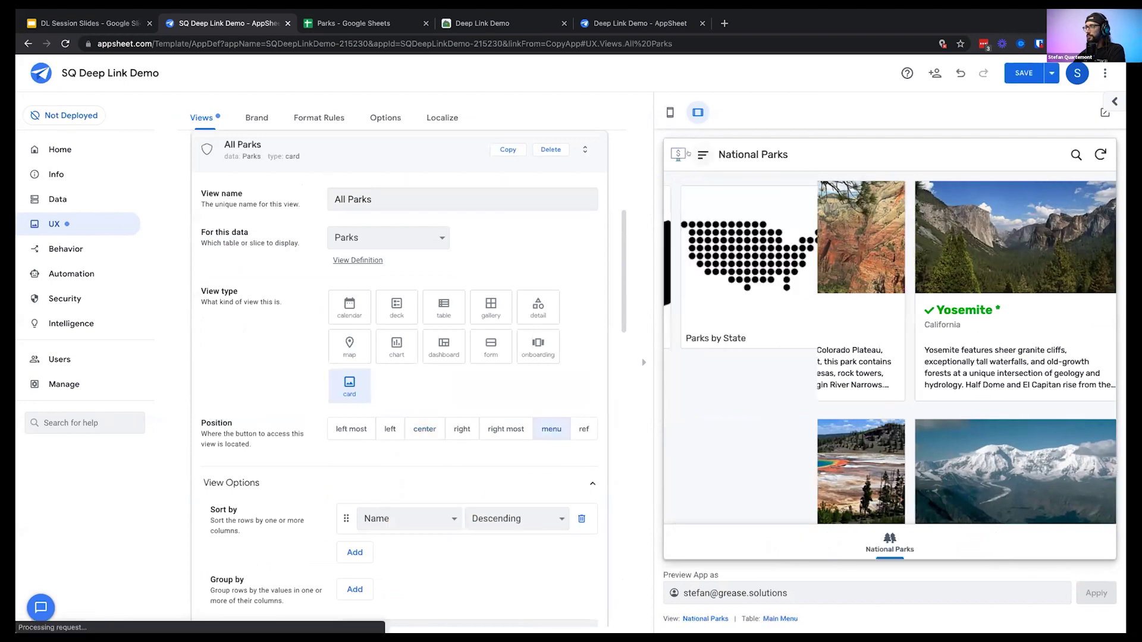
left_click(703, 154)
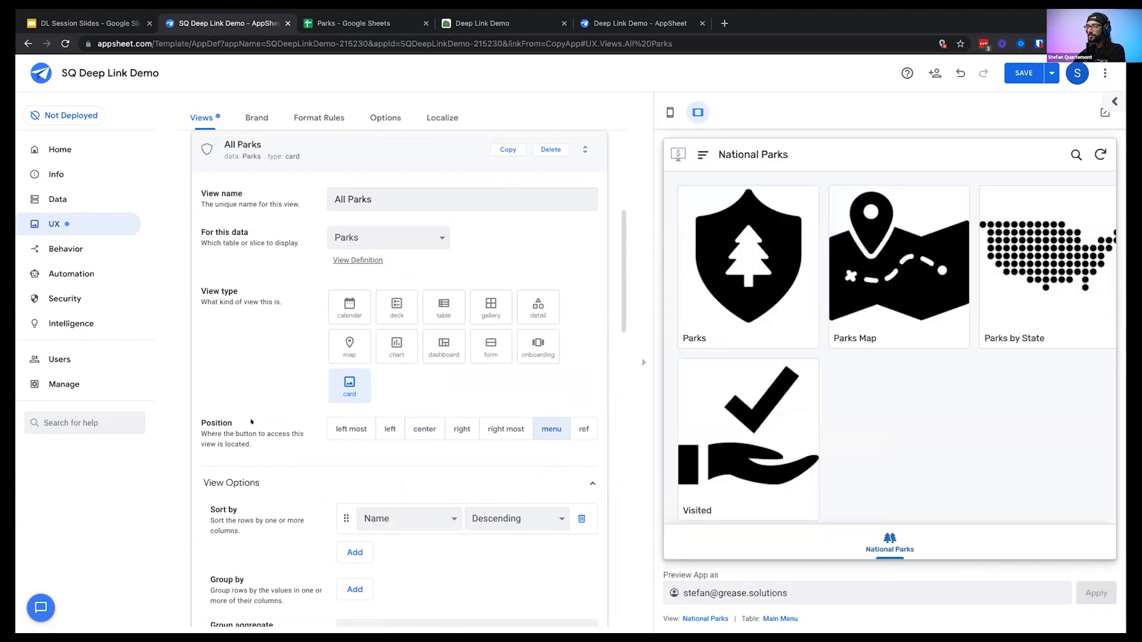
left_click_drag(194, 420, 242, 445)
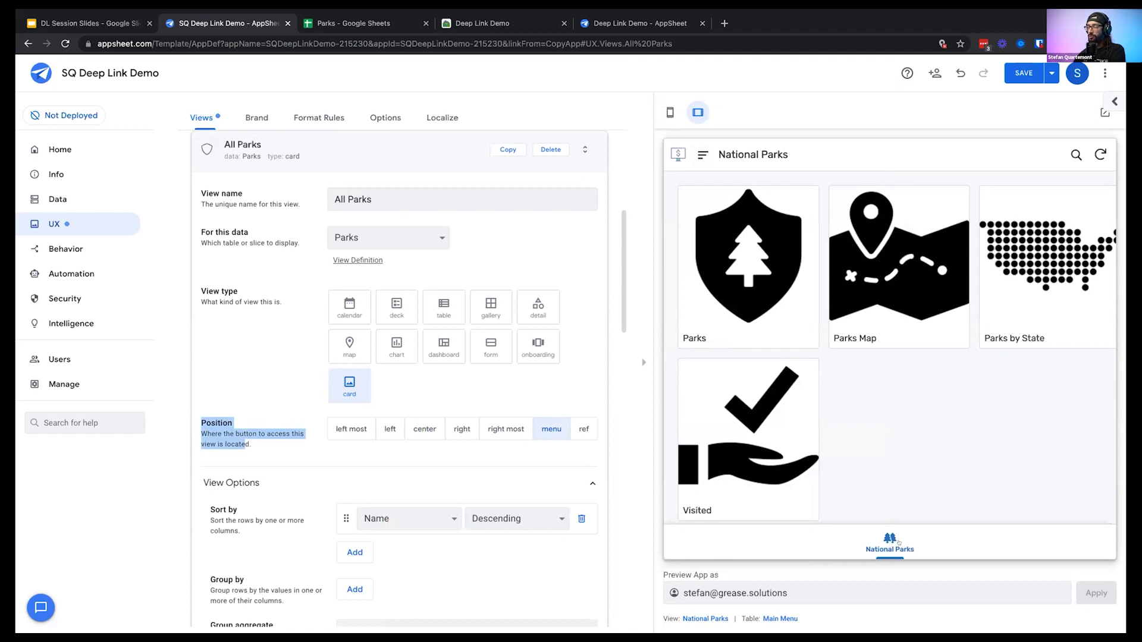
In UX Options, set the Starting view to National Parks and save the app
left_click(113, 217)
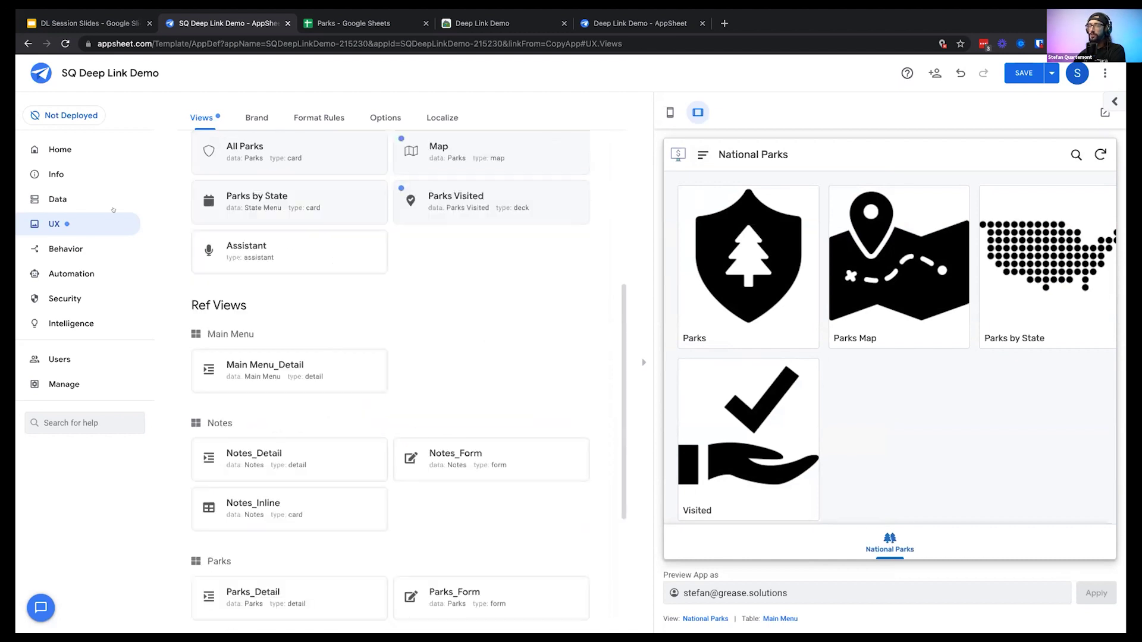
left_click(392, 113)
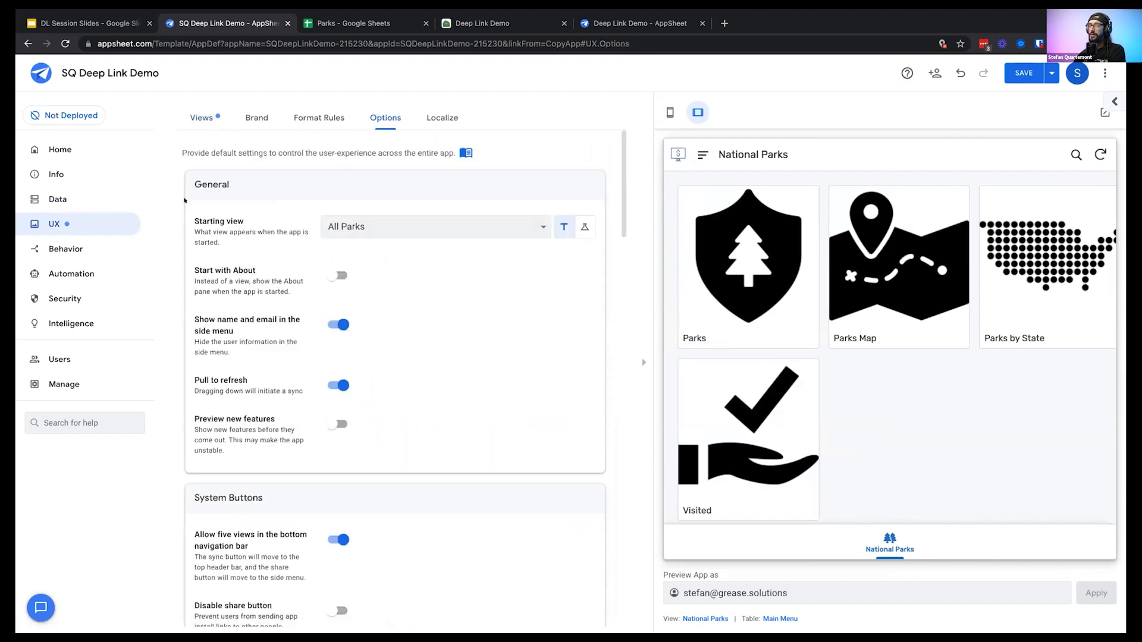
left_click_drag(210, 222, 247, 223)
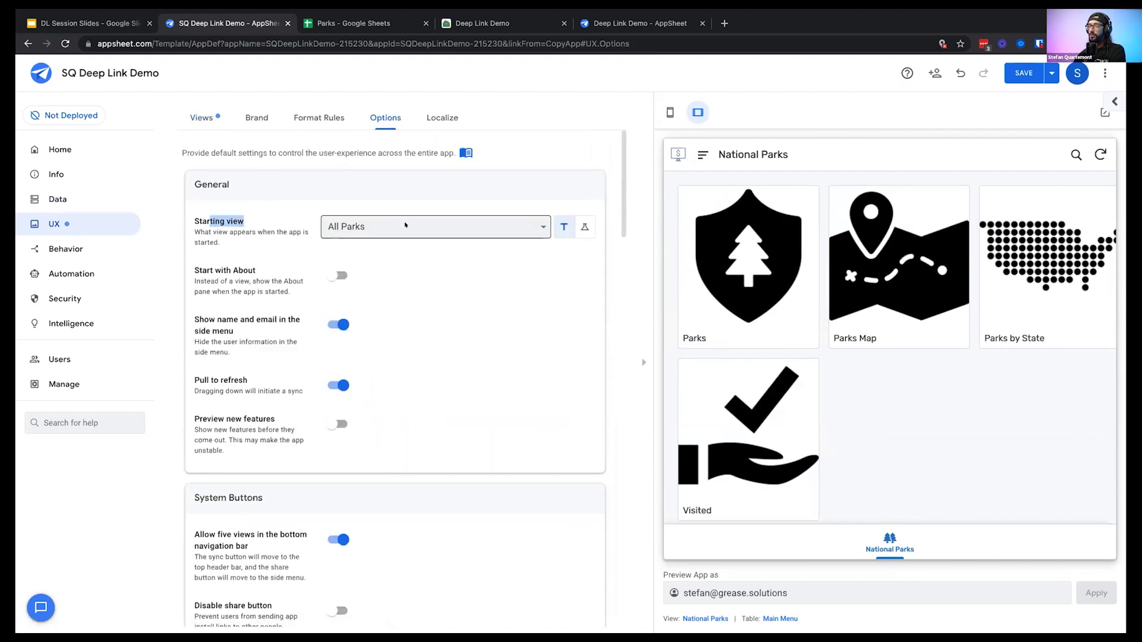
left_click(381, 226)
left_click(382, 242)
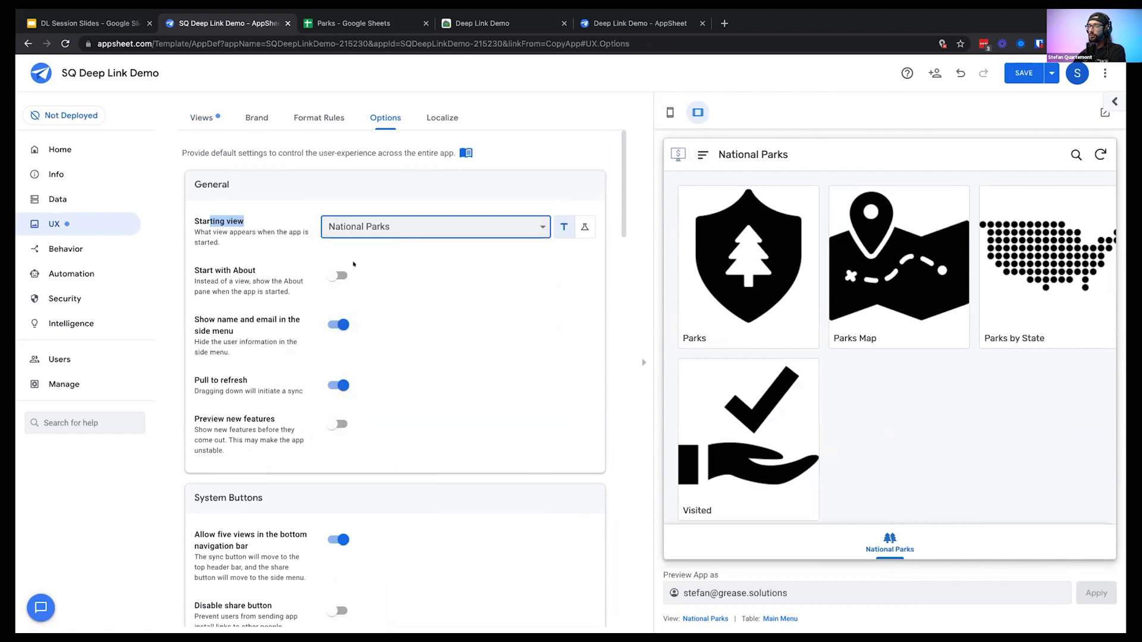
left_click(1011, 74)
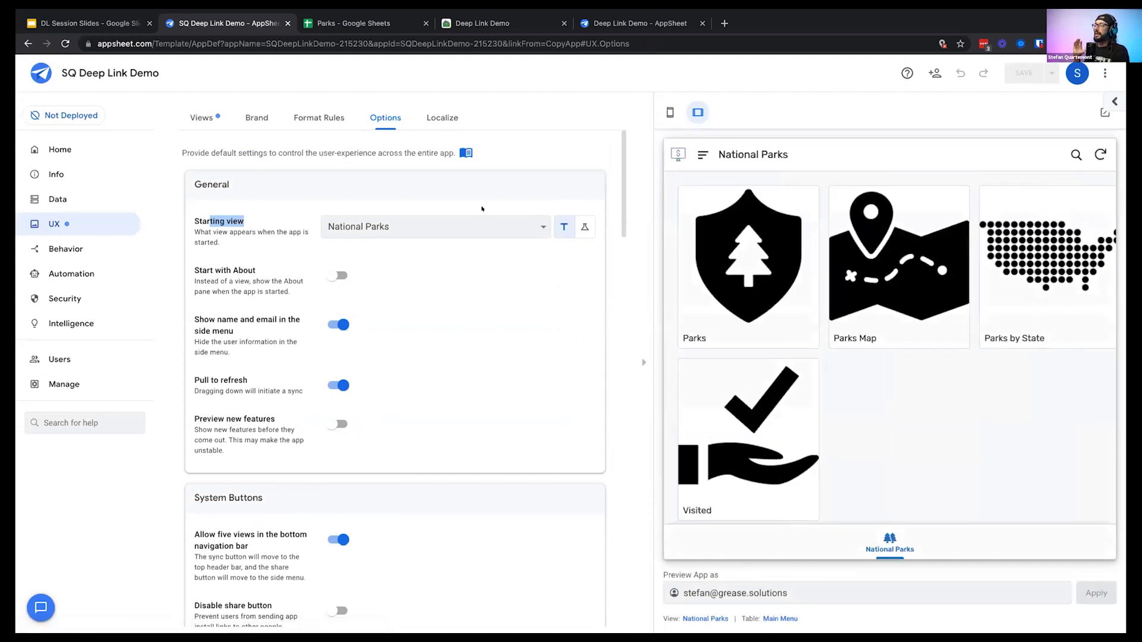
Recheck the Parks tile in the preview, then switch to the Parks spreadsheet
left_click(744, 262)
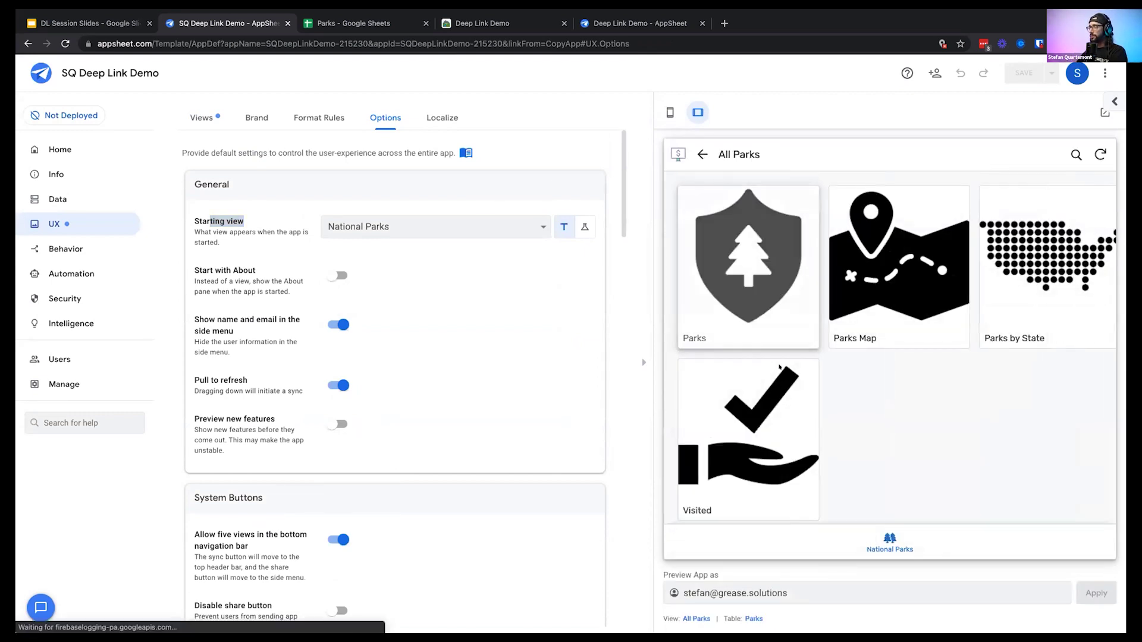
left_click(700, 151)
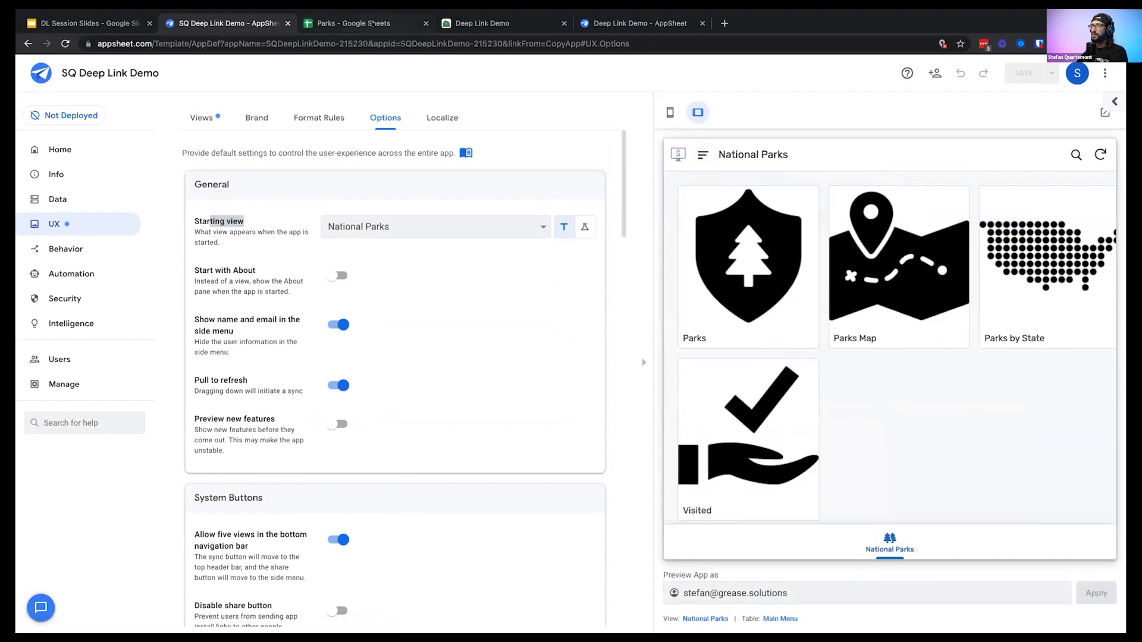
left_click(348, 23)
Select the Main Menu sheet's Link column C, then go back to the AppSheet editor
left_click(188, 135)
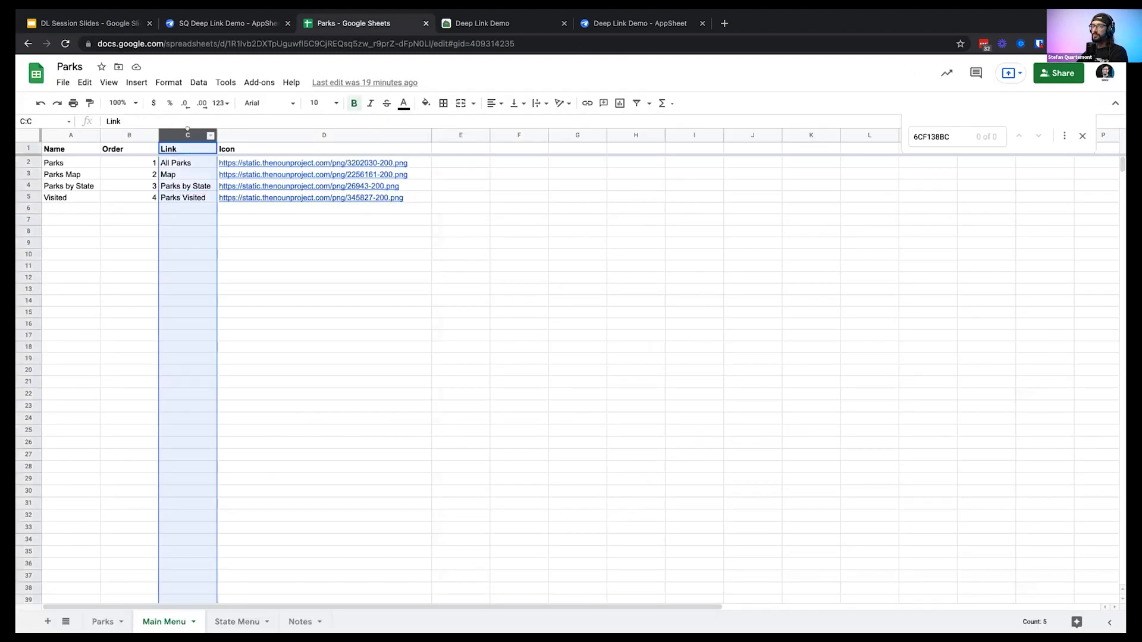
left_click(226, 24)
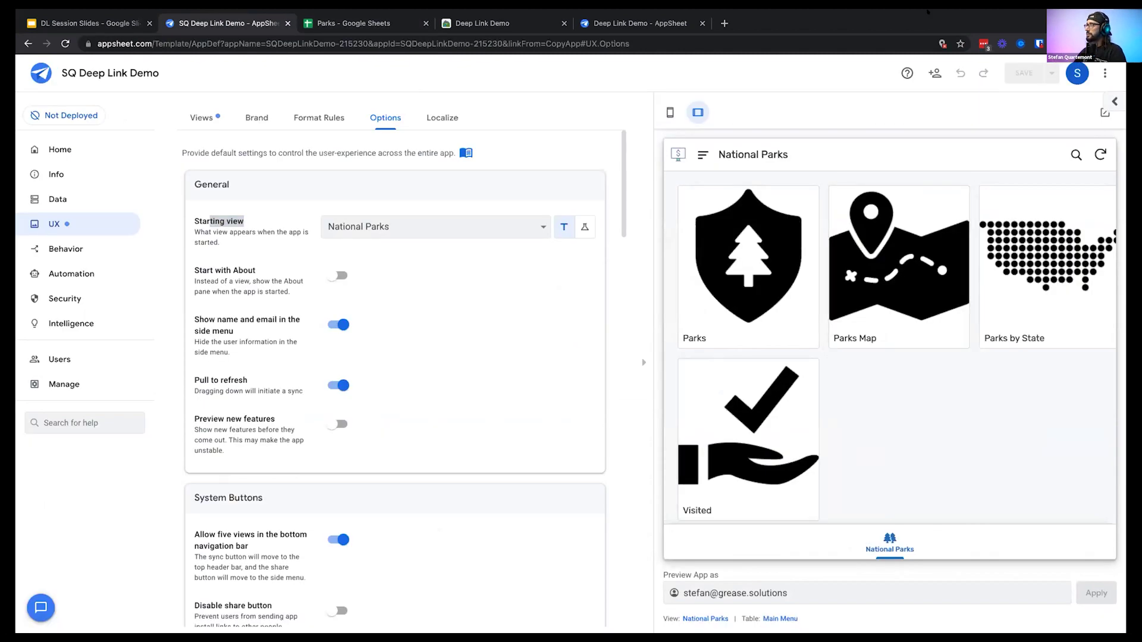
Collapse the Go to Menu View action's details in the Actions list
left_click(68, 251)
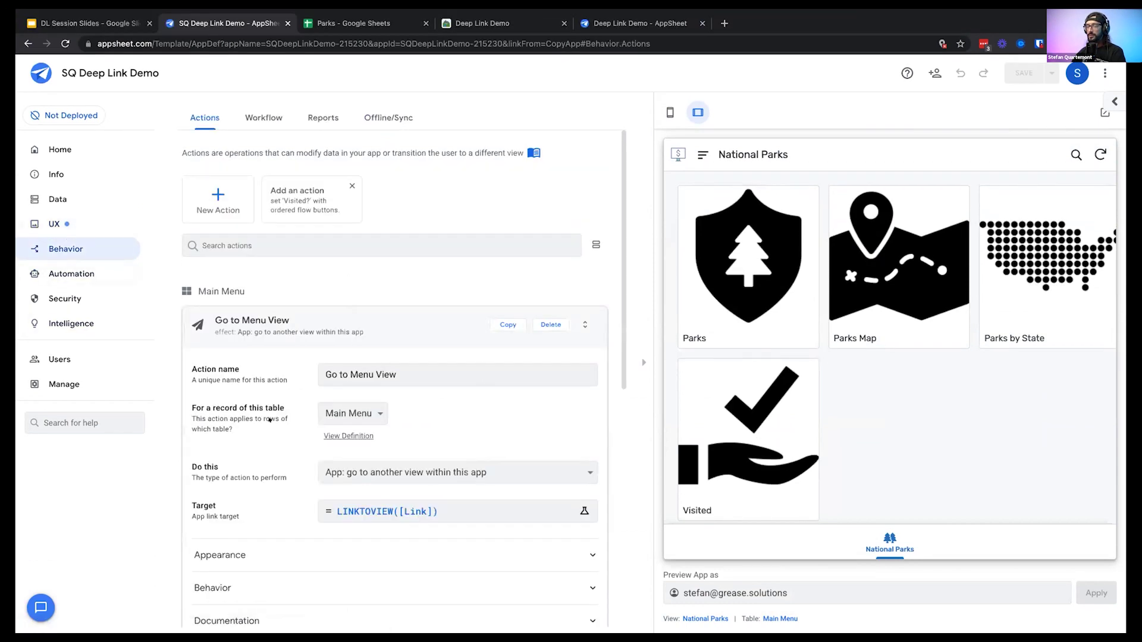
scroll(269, 420, "down", 8)
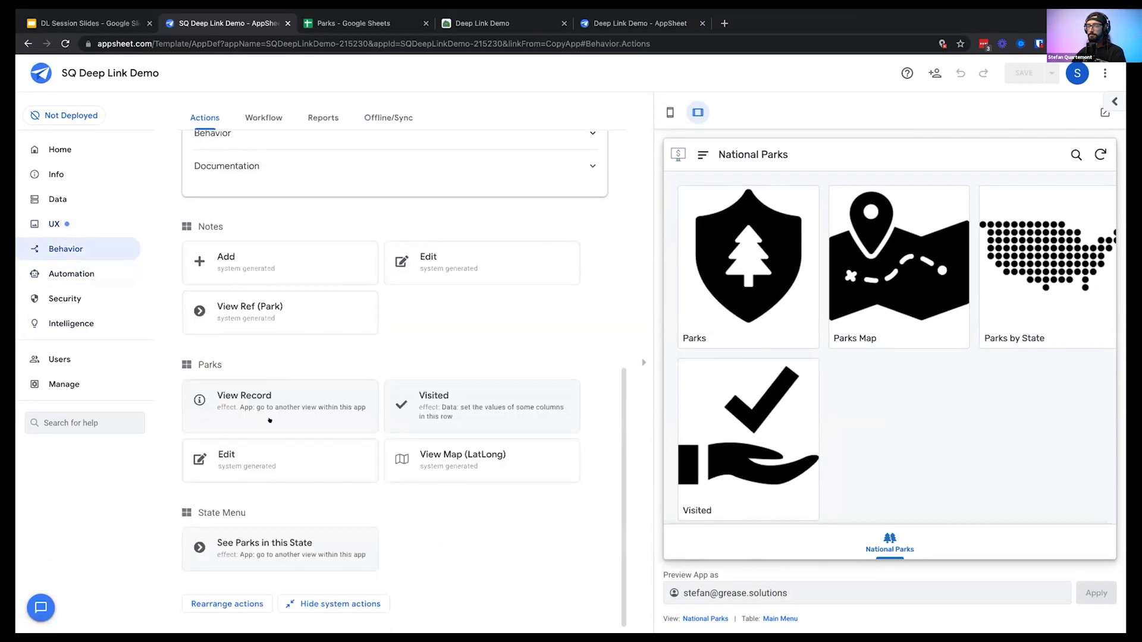
scroll(269, 420, "up", 9)
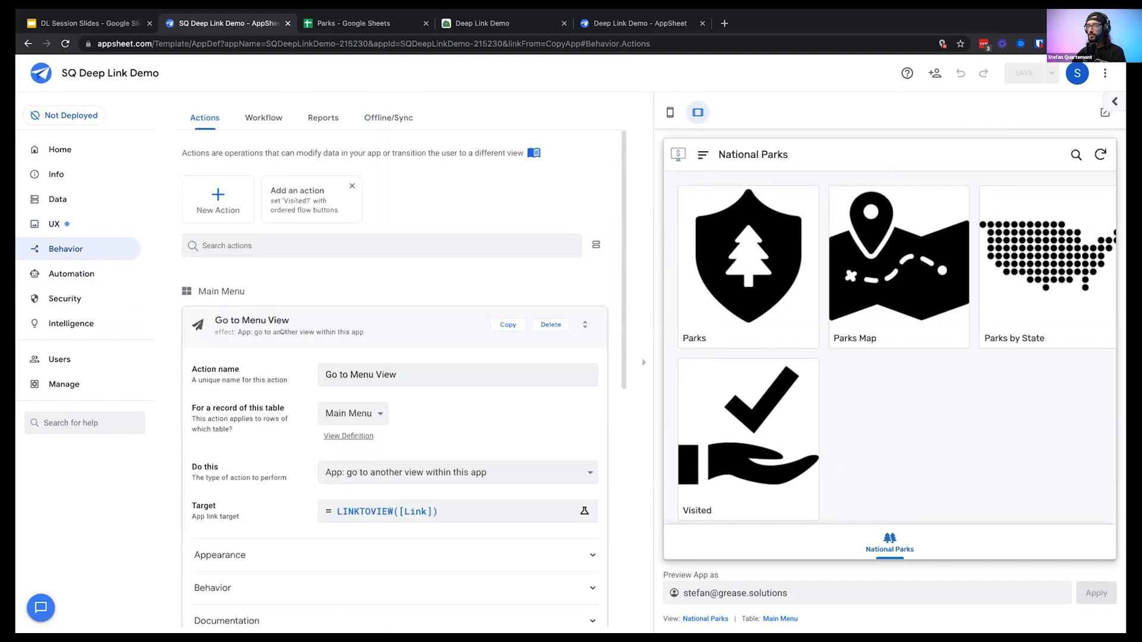
left_click(283, 332)
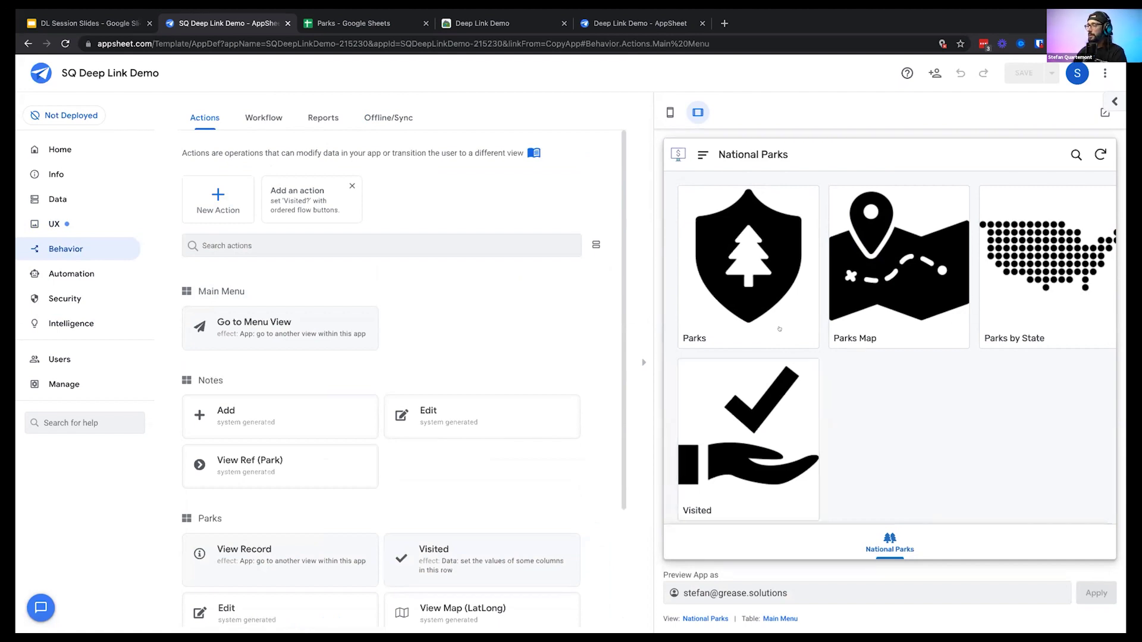
Open Zion's details from the Parks tile in the preview, then show the Data Columns page
left_click(732, 272)
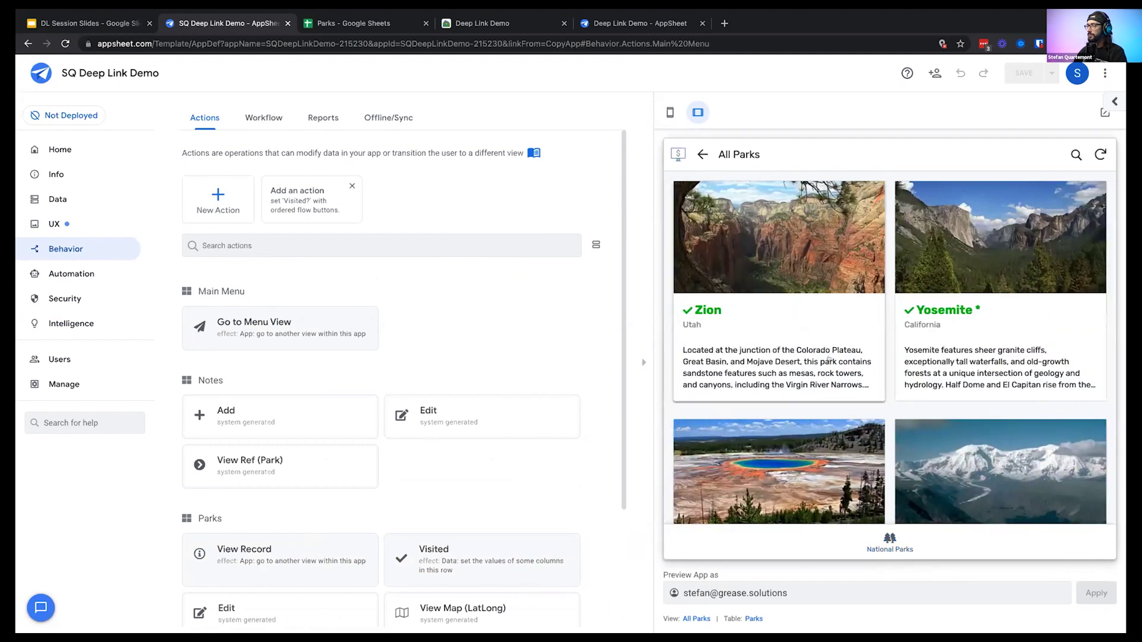
left_click(705, 310)
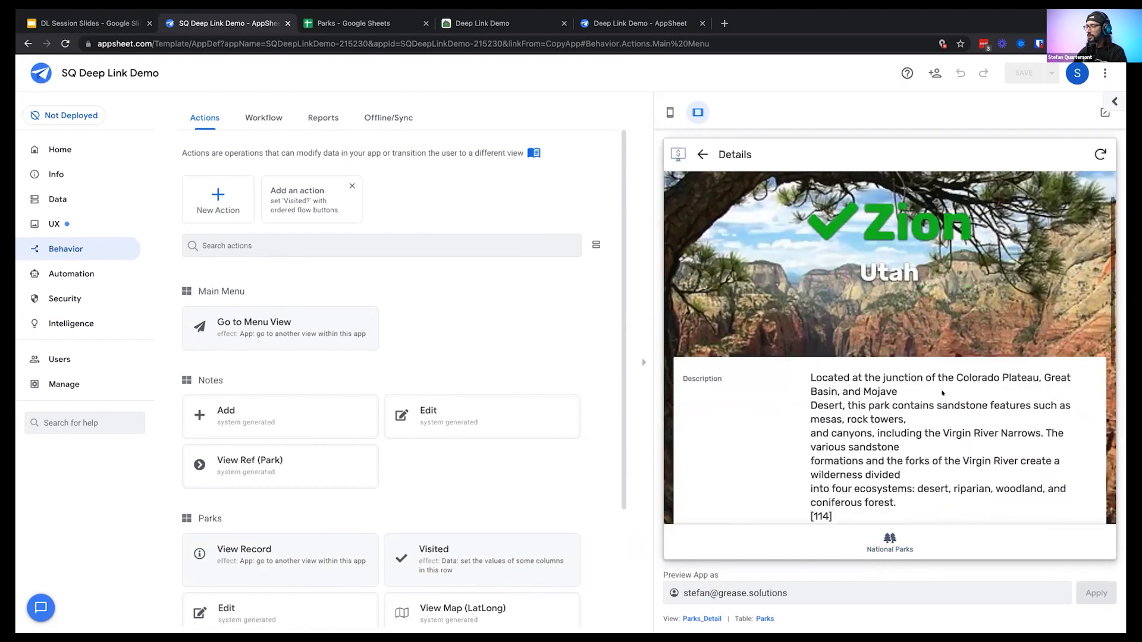
scroll(942, 393, "down", 3)
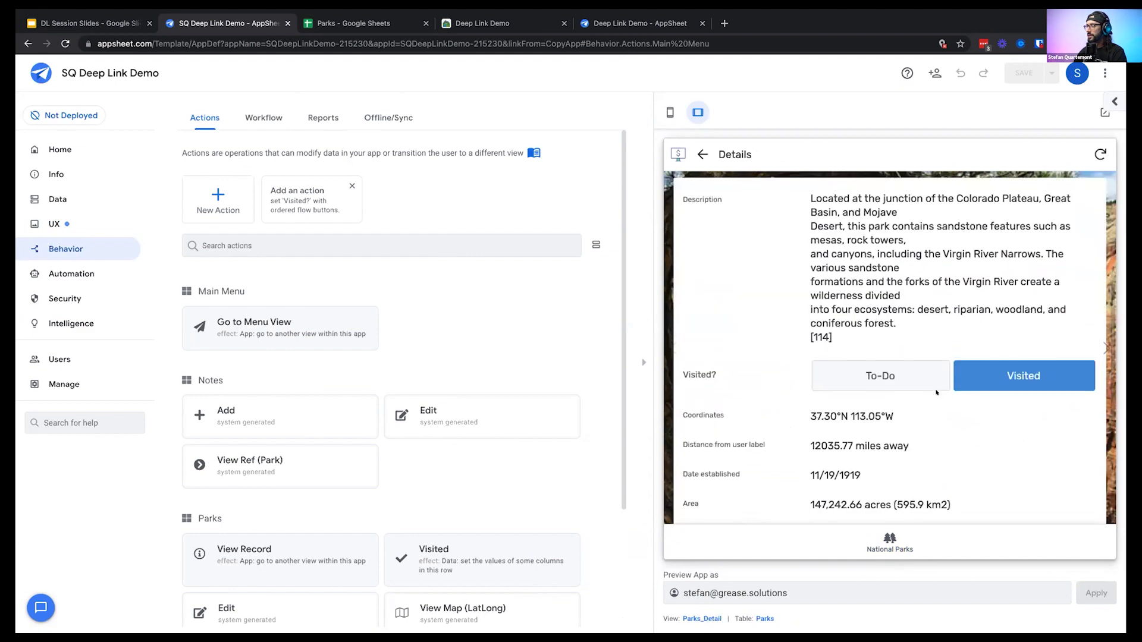
scroll(916, 388, "up", 3)
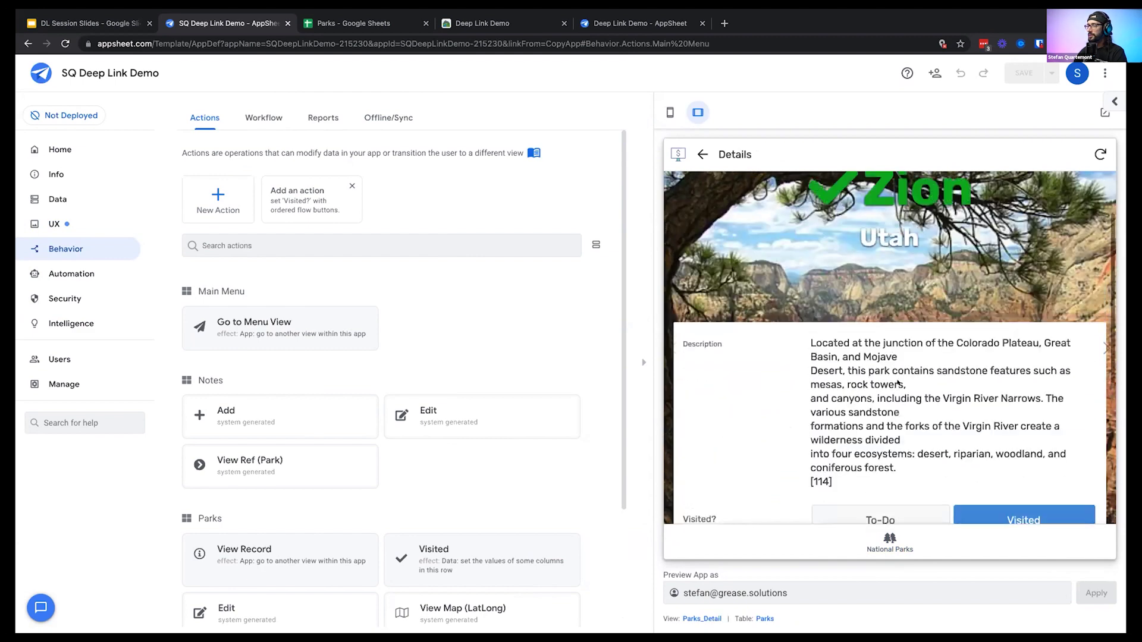
left_click(58, 201)
left_click(250, 125)
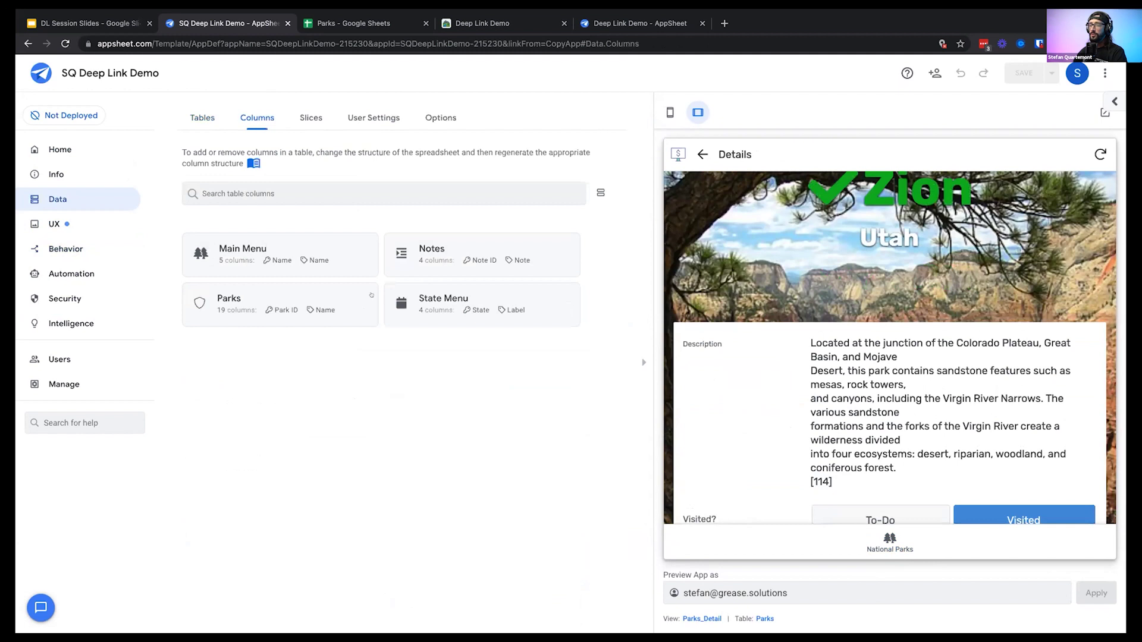
Expand Notes and confirm its Park column's source table is Parks, then expand the Parks table's 19 columns
left_click(419, 257)
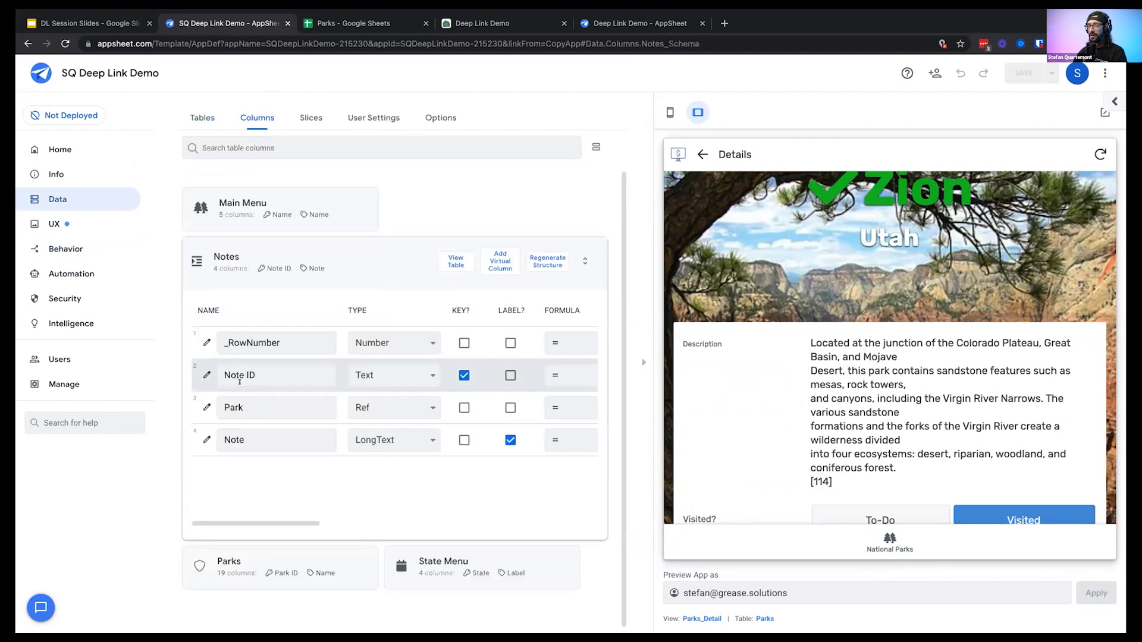
double_click(231, 407)
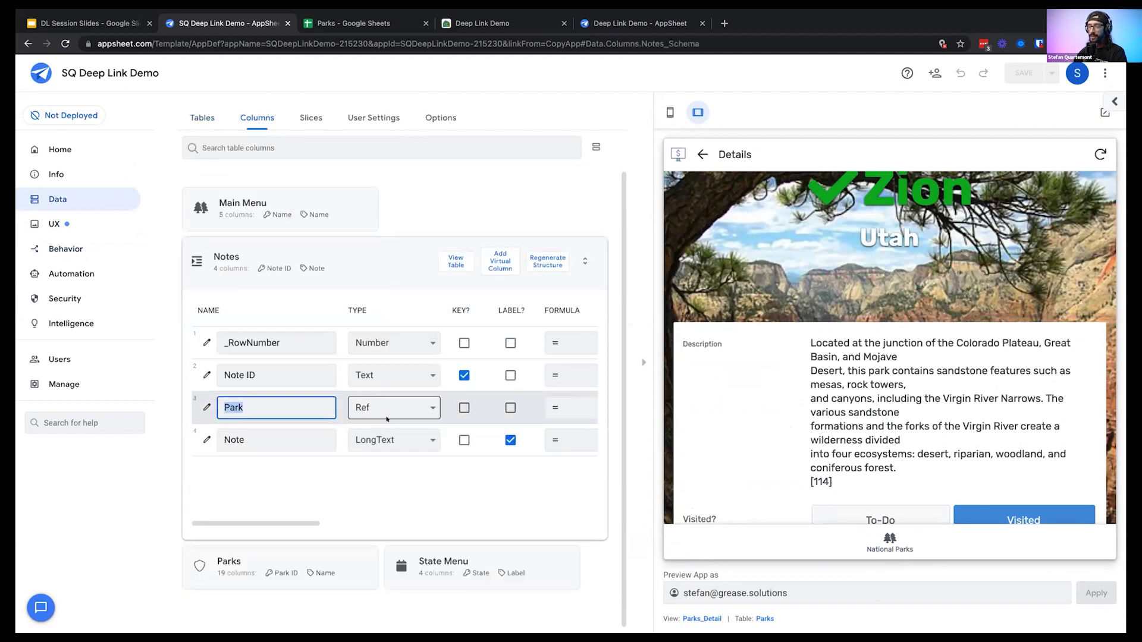
key("Return")
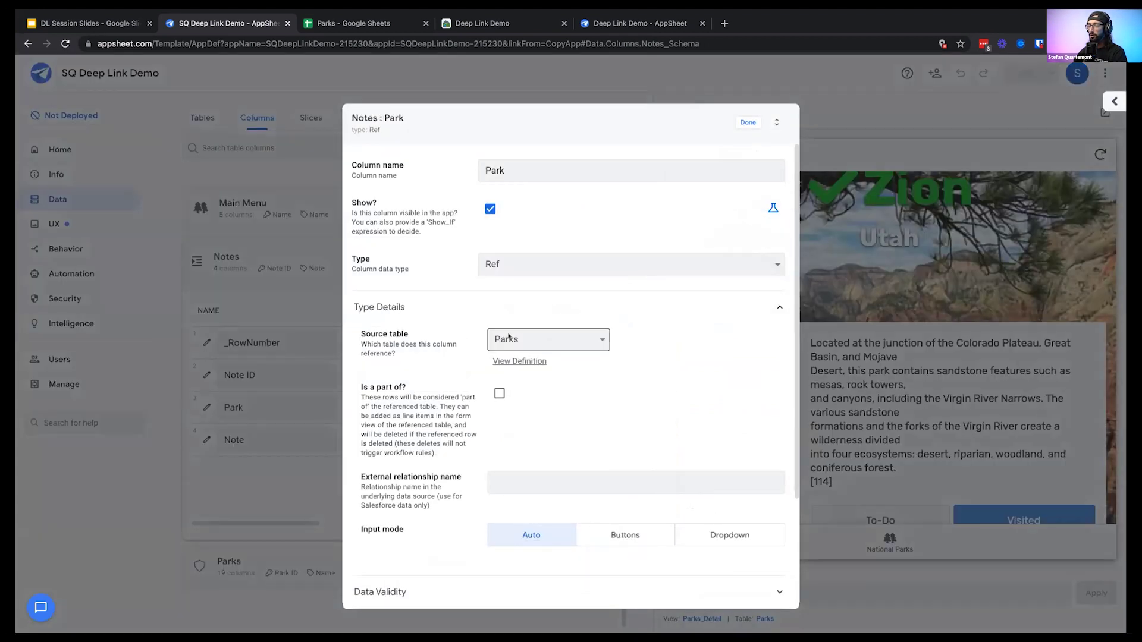
left_click_drag(361, 331, 396, 356)
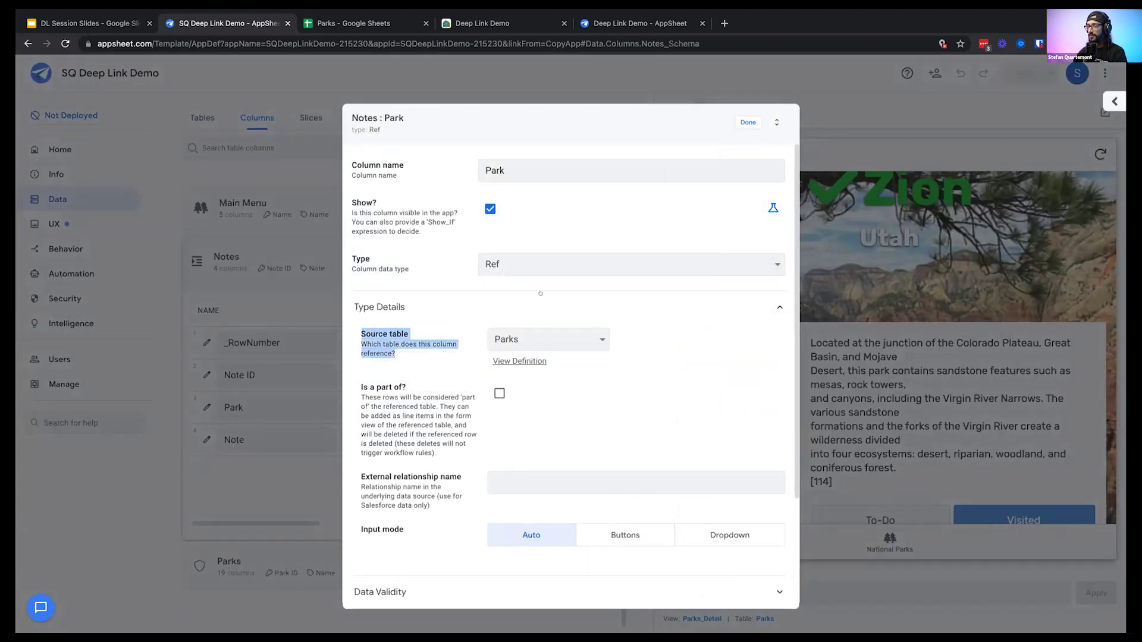
left_click(741, 121)
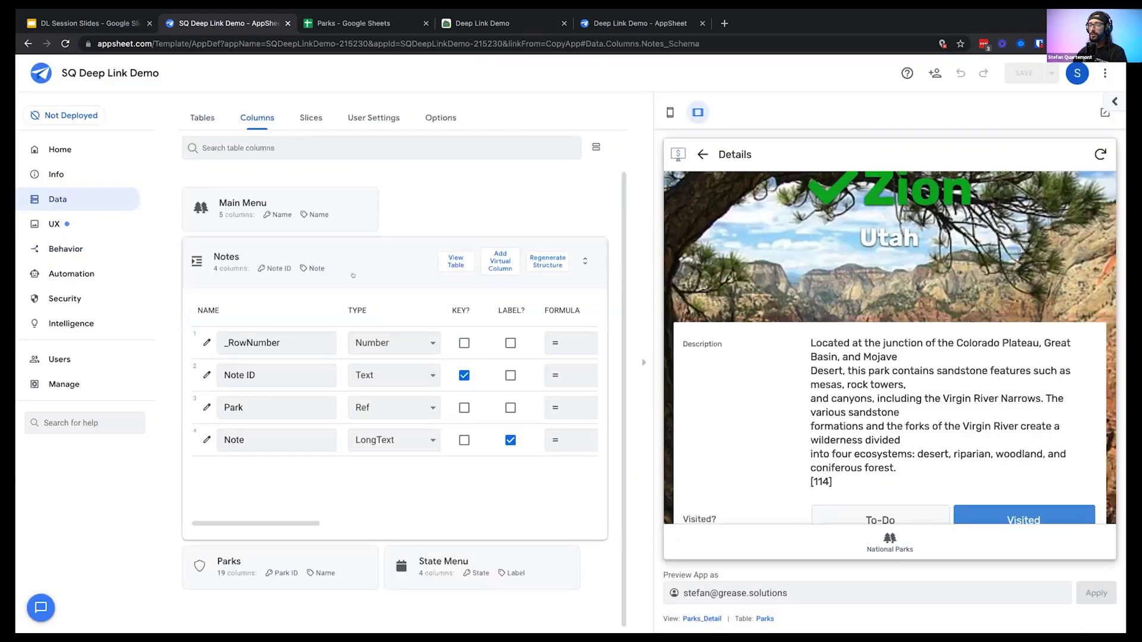
left_click(270, 292)
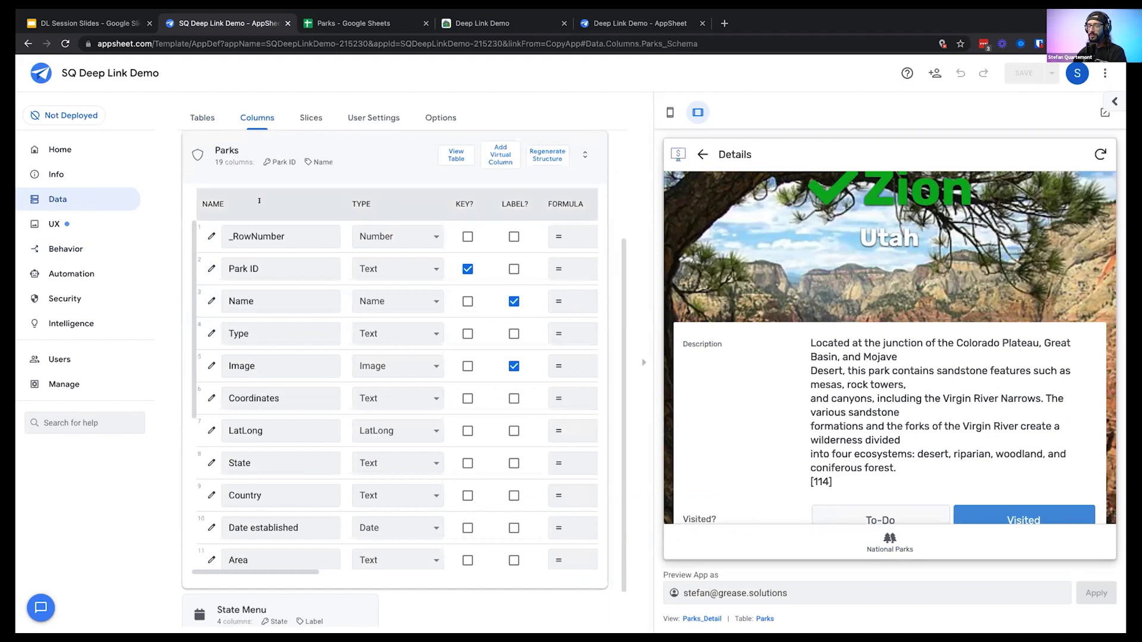
Scroll through the Parks table's columns to inspect the Related Notes column
scroll(303, 392, "down", 5)
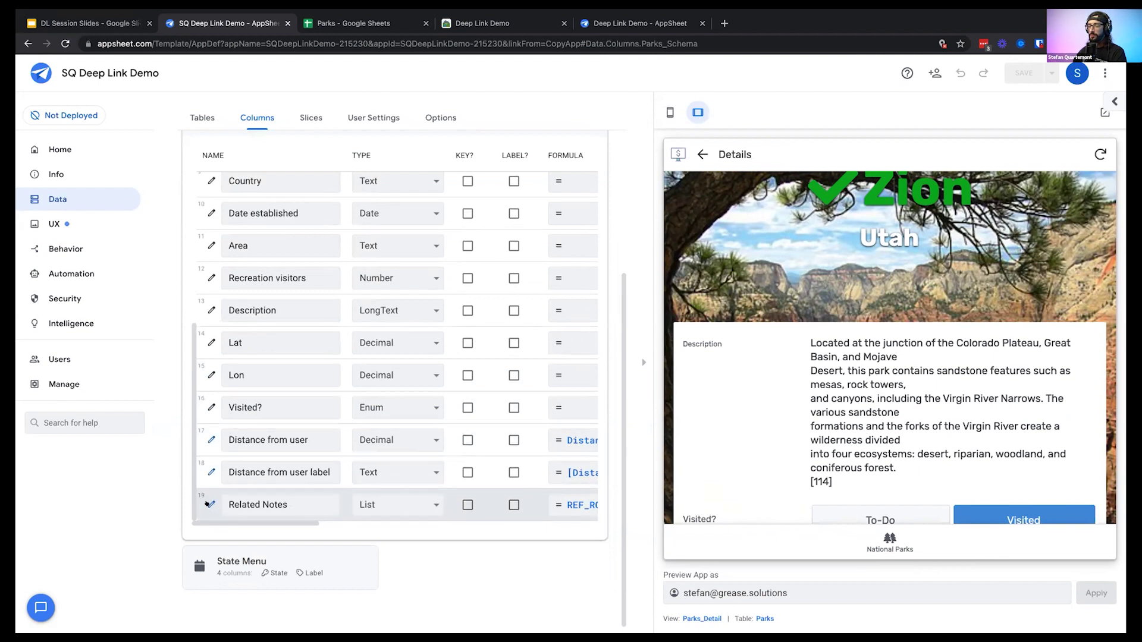
left_click_drag(289, 505, 222, 504)
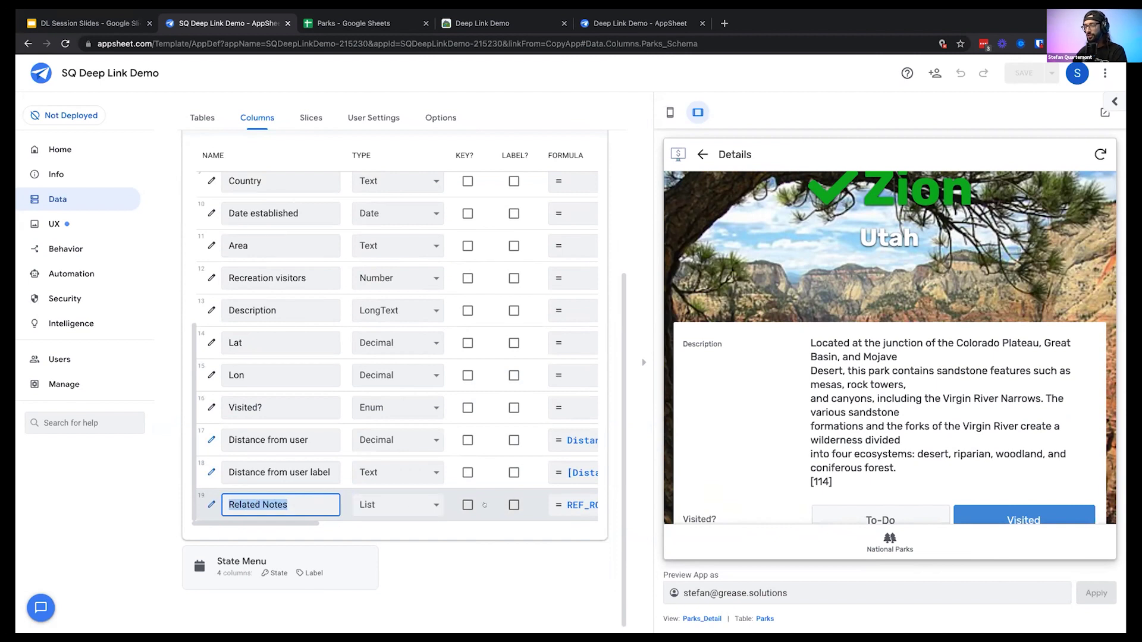
scroll(485, 505, "right", 5)
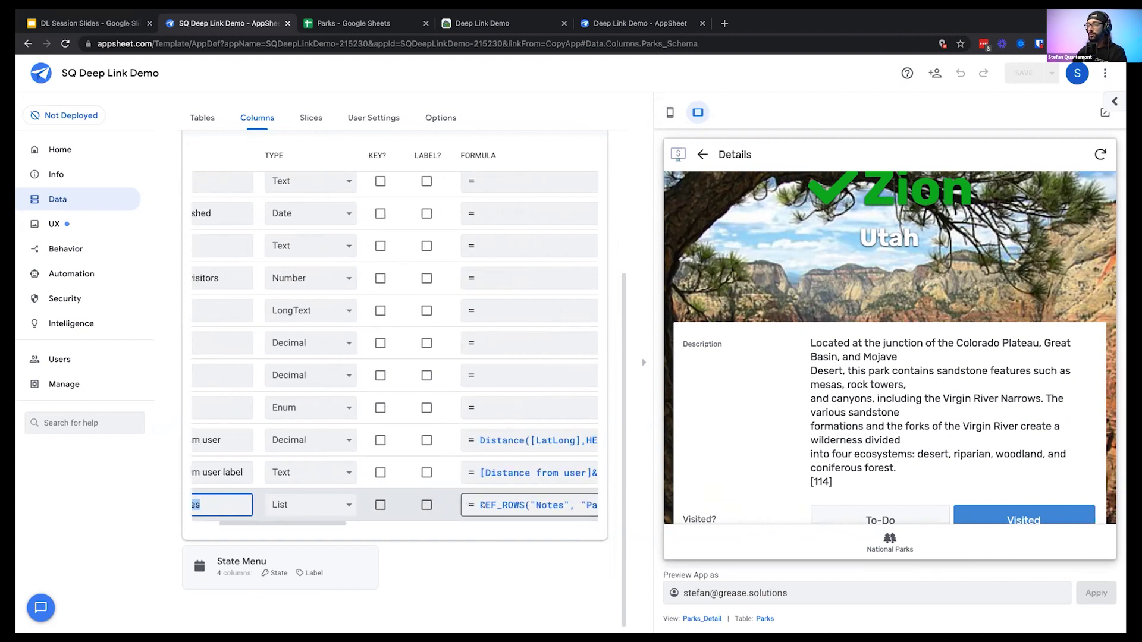
scroll(482, 505, "right", 3)
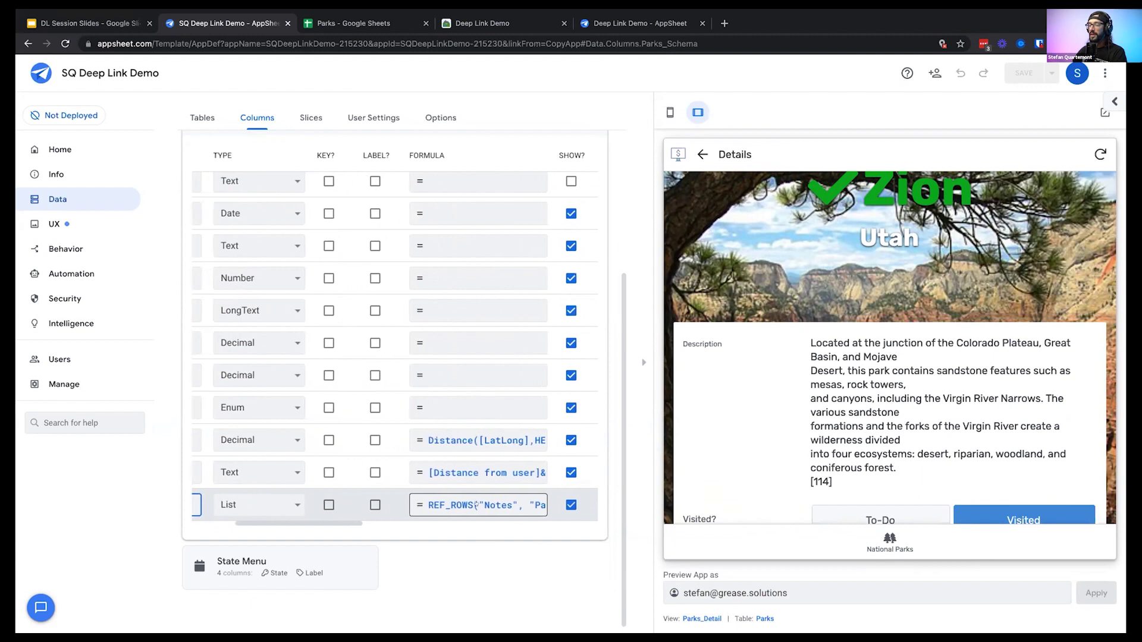
scroll(465, 505, "left", 3)
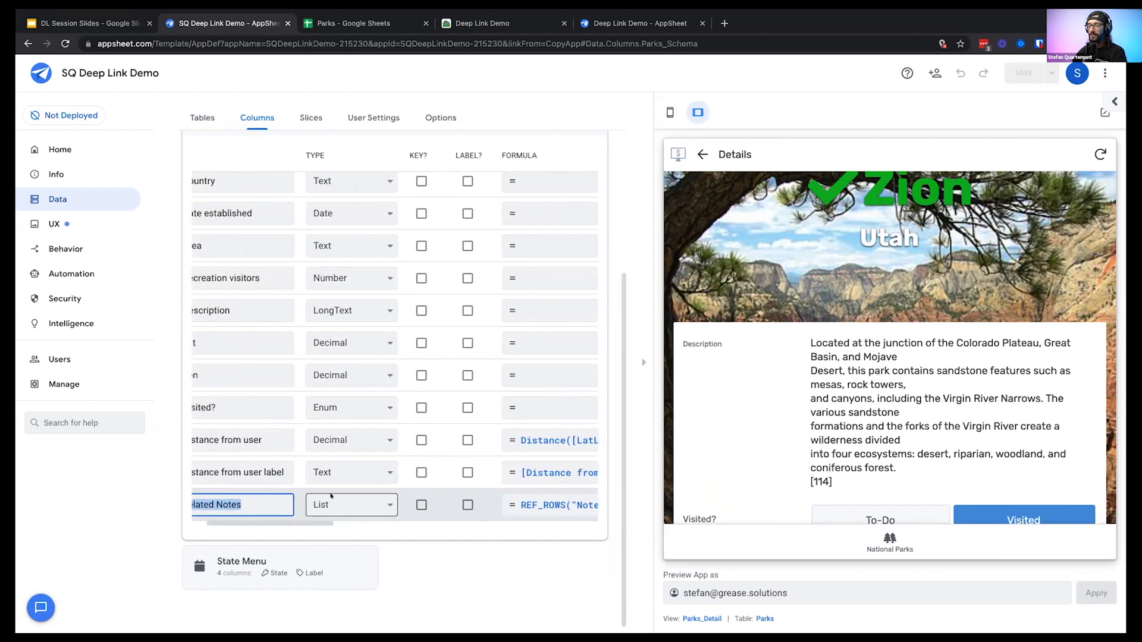
scroll(332, 495, "left", 2)
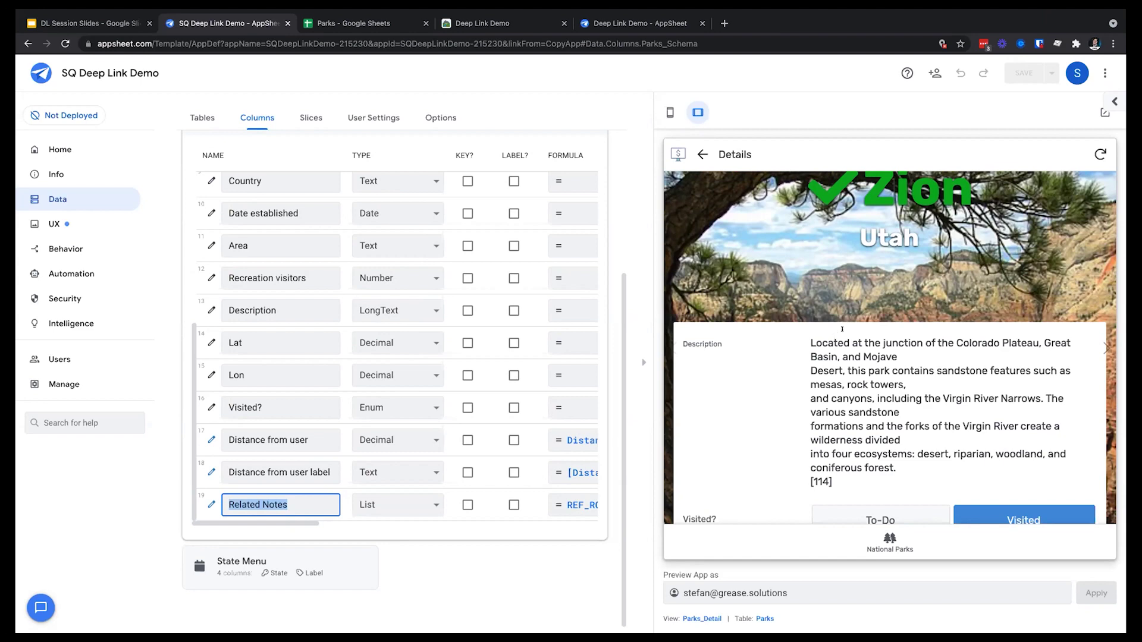
Bring the preview back to the National Parks menu, test the Parks tile, and show the Actions list
left_click(702, 154)
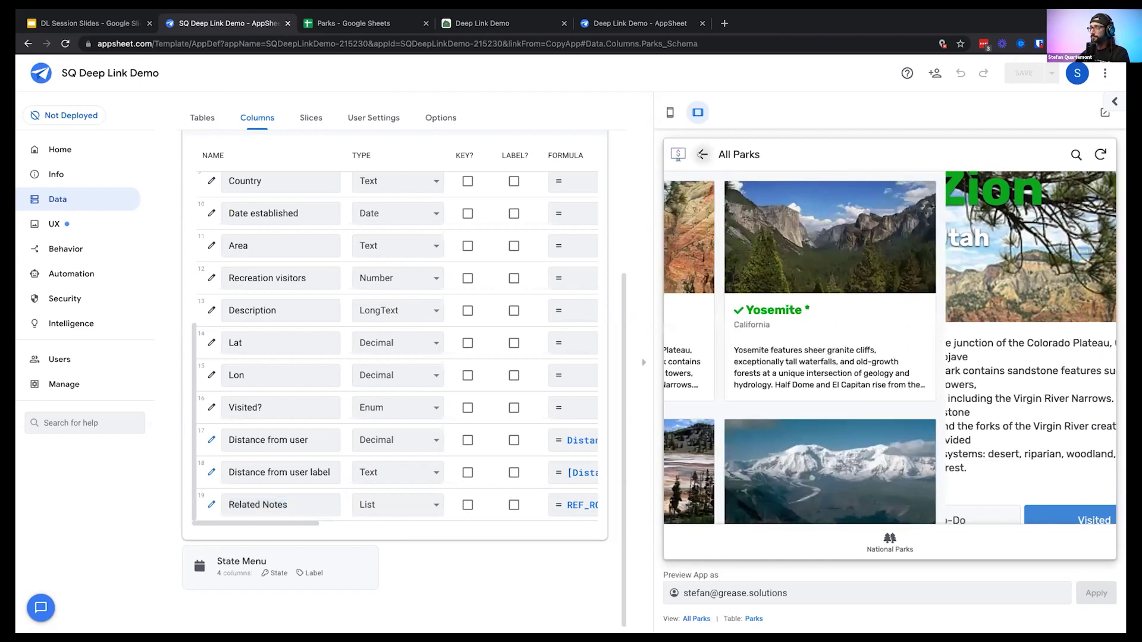
left_click(890, 542)
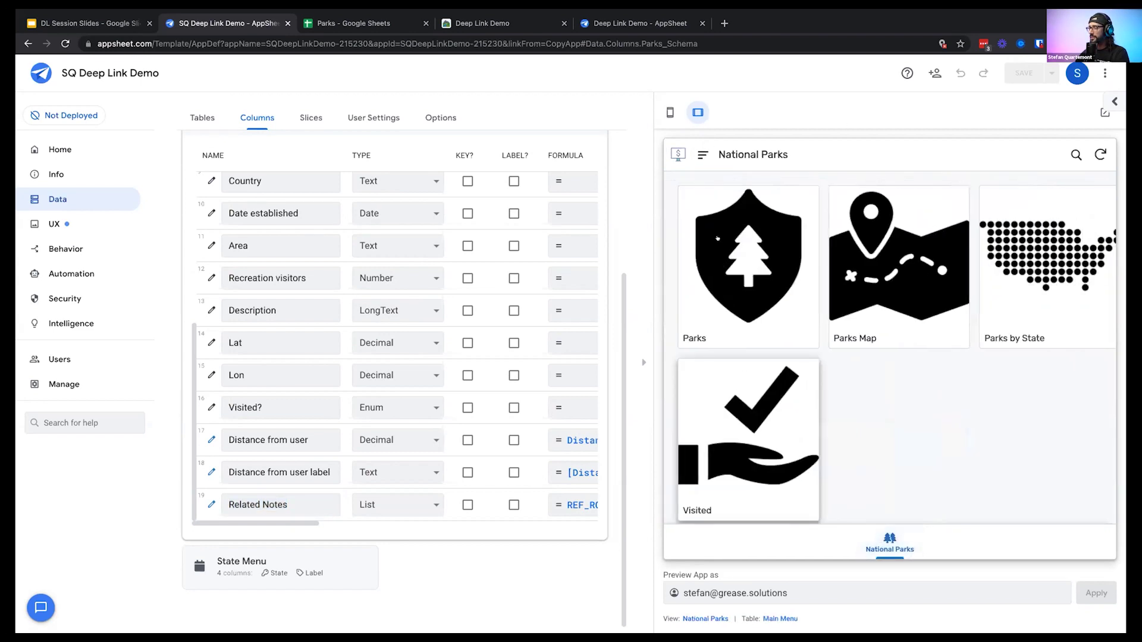
left_click(718, 238)
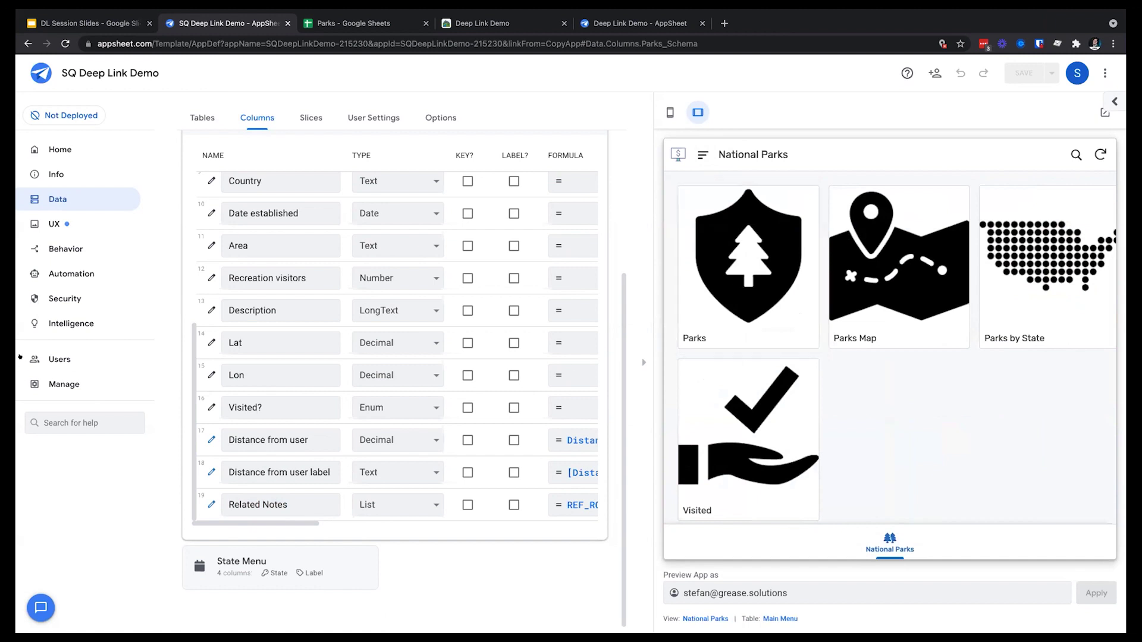
left_click(77, 246)
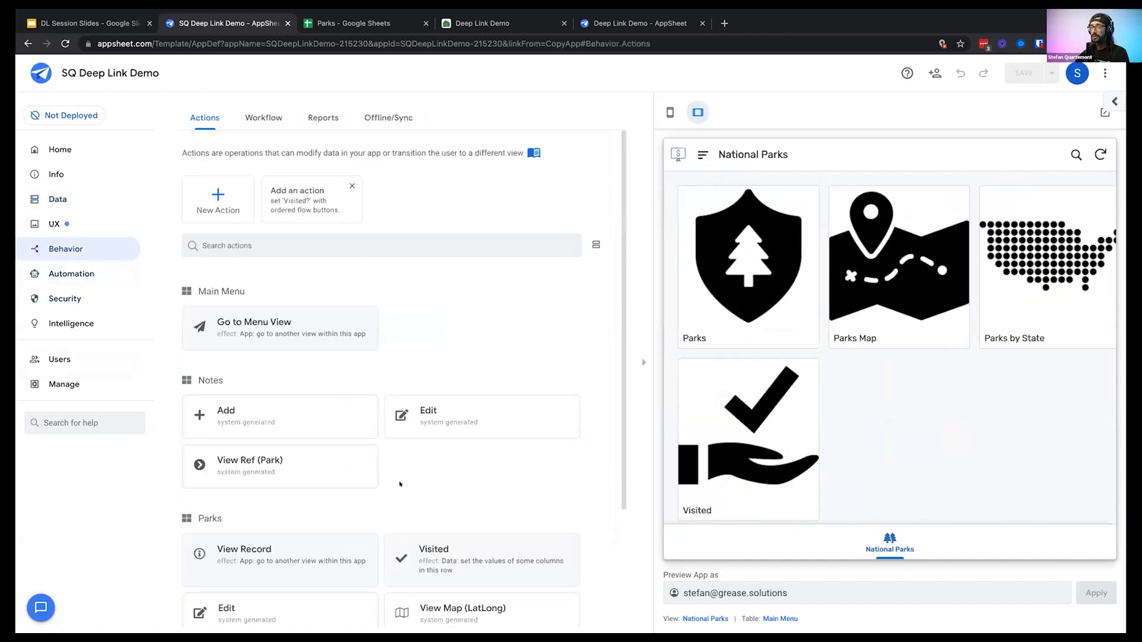
Inspect the Go to Menu View action's Behavior and Appearance settings, then return to the UX views list
scroll(399, 484, "down", 3)
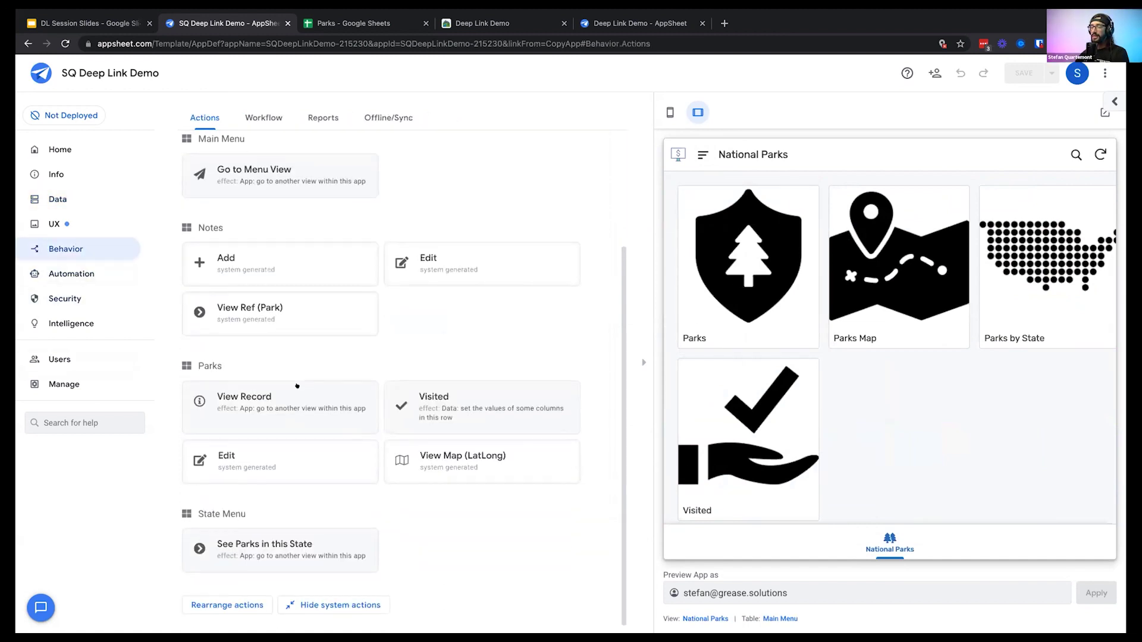
scroll(297, 385, "up", 3)
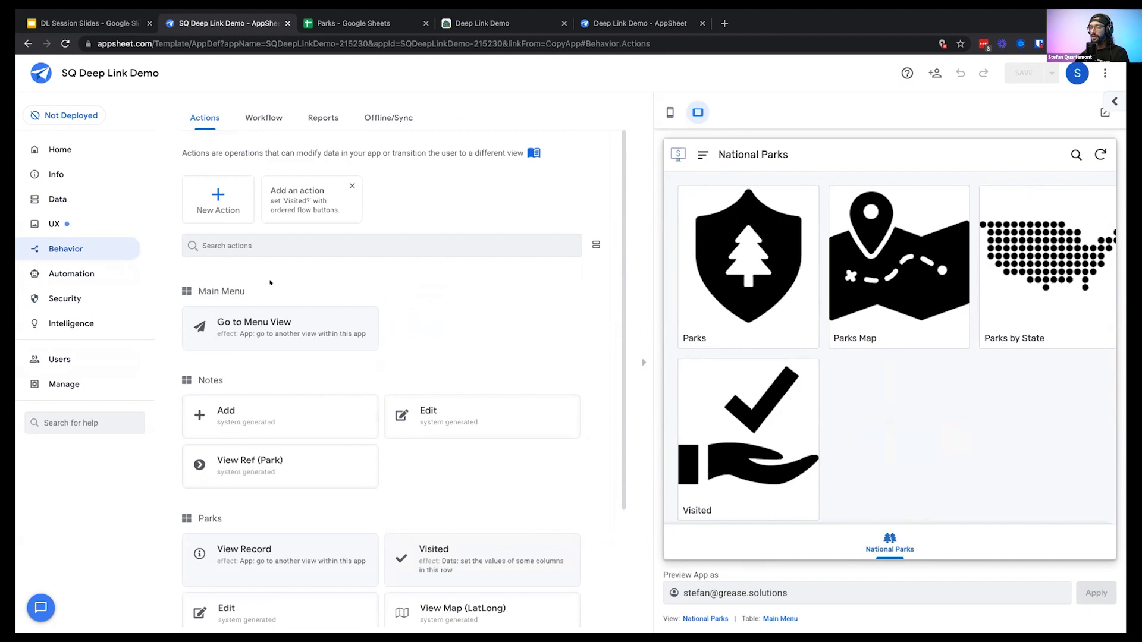
left_click(237, 322)
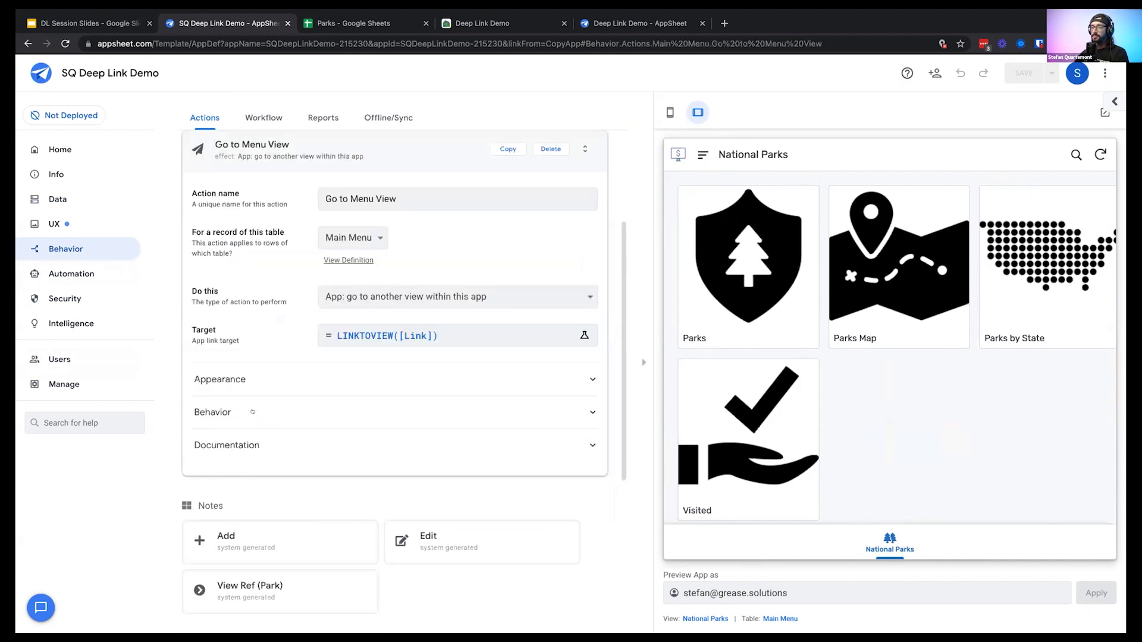
left_click(252, 411)
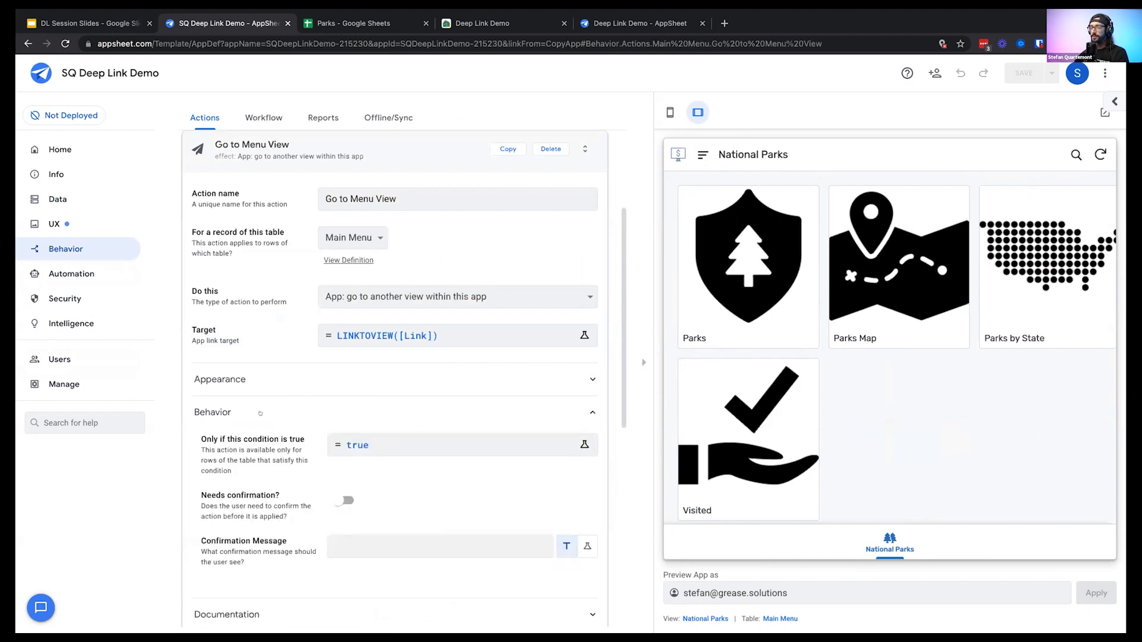
left_click(254, 404)
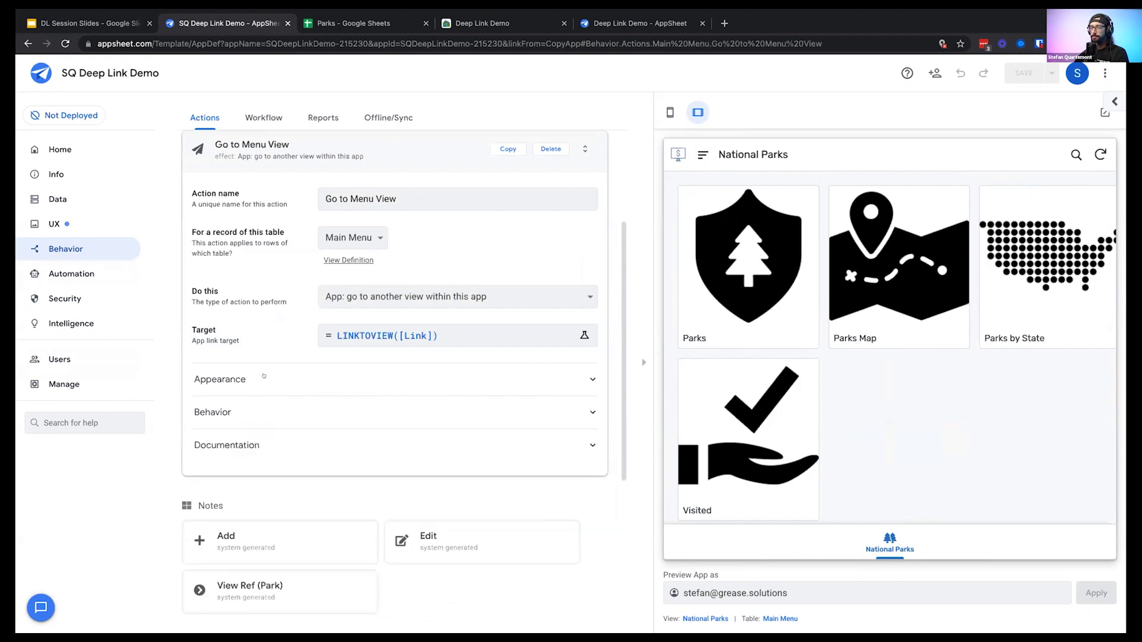
left_click(263, 378)
scroll(417, 497, "down", 3)
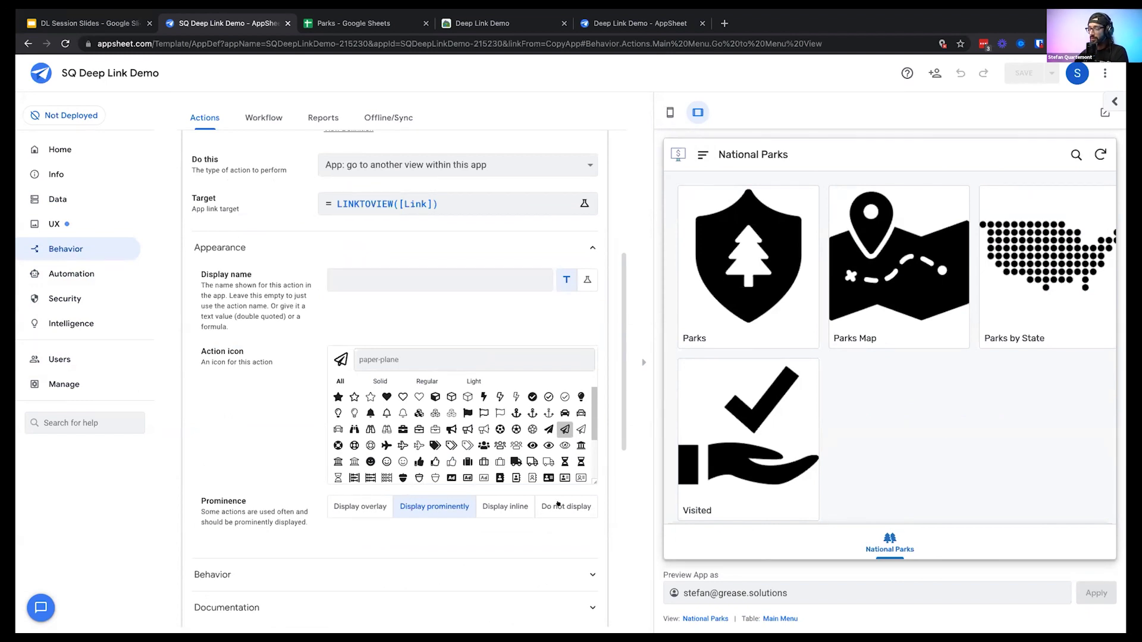
scroll(277, 395, "up", 1)
scroll(277, 394, "up", 5)
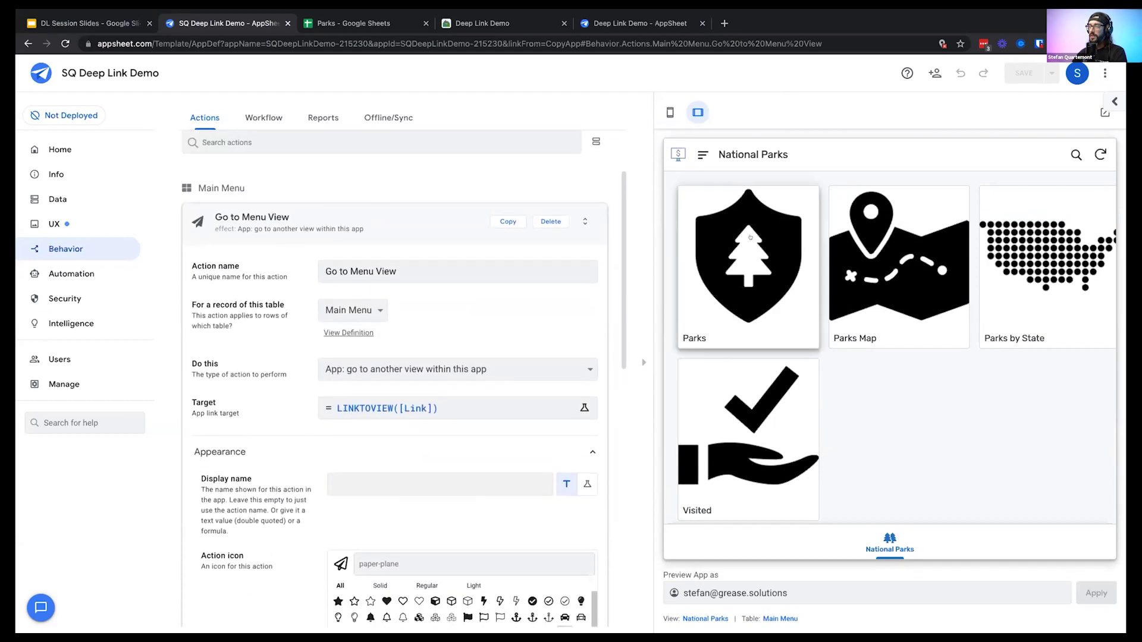
left_click(236, 228)
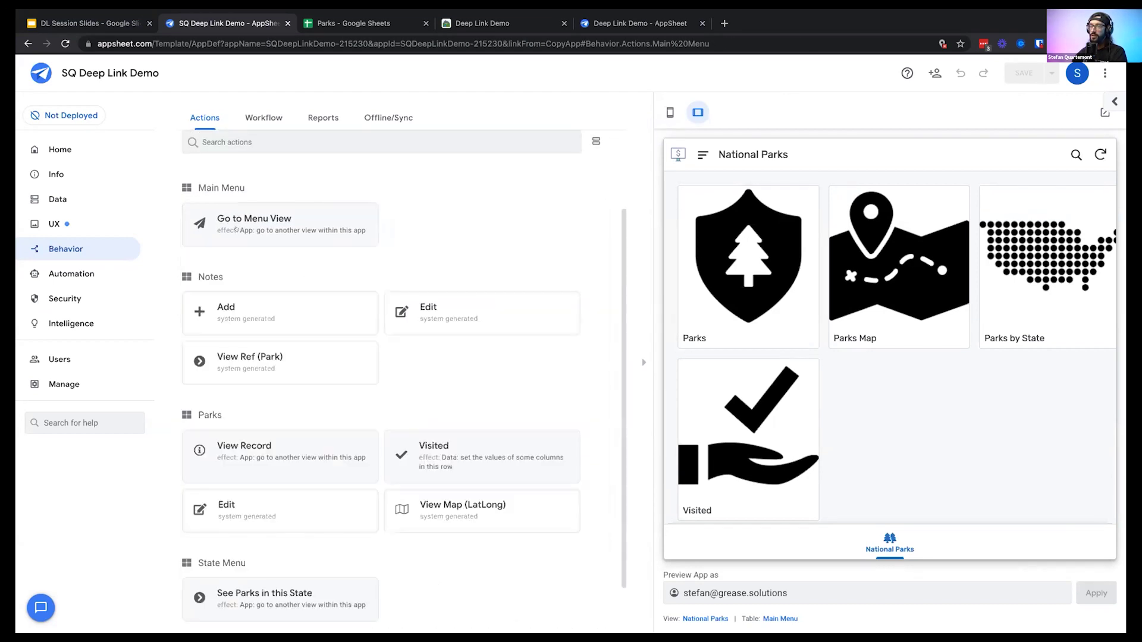
left_click(40, 226)
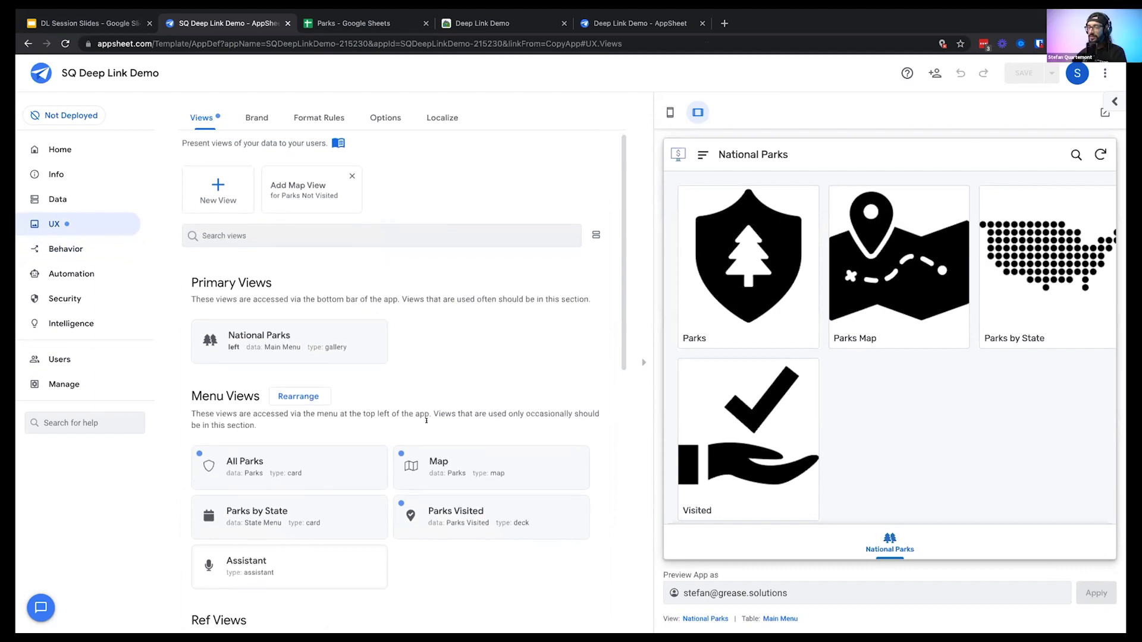
Open the National Parks view's settings and expand its Behavior event actions
scroll(417, 412, "down", 1)
left_click(299, 303)
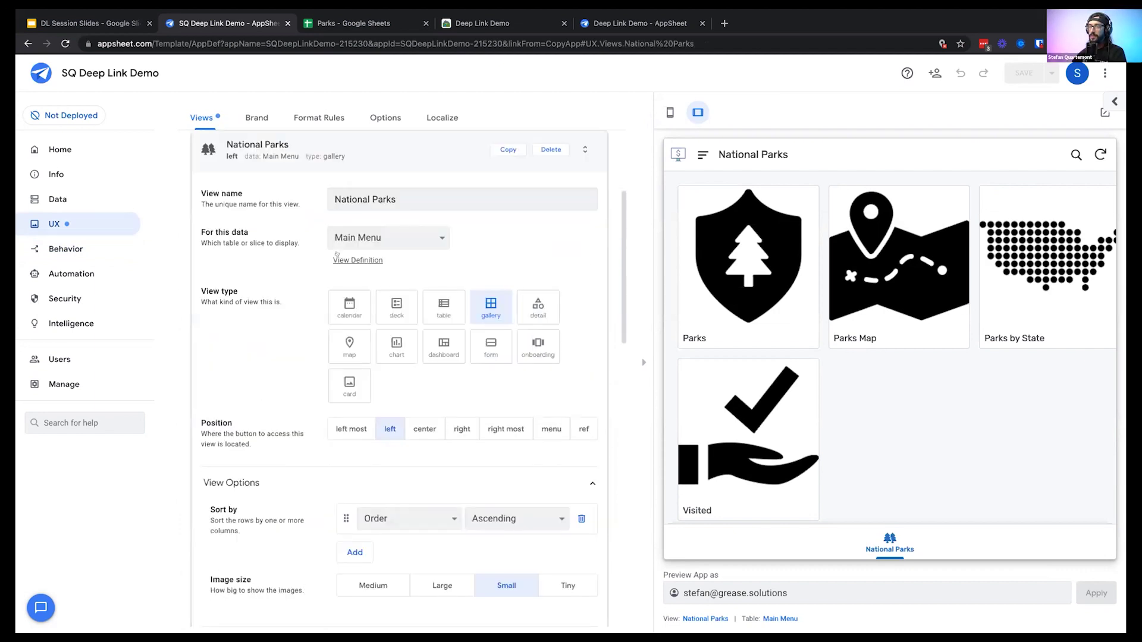
scroll(286, 464, "down", 5)
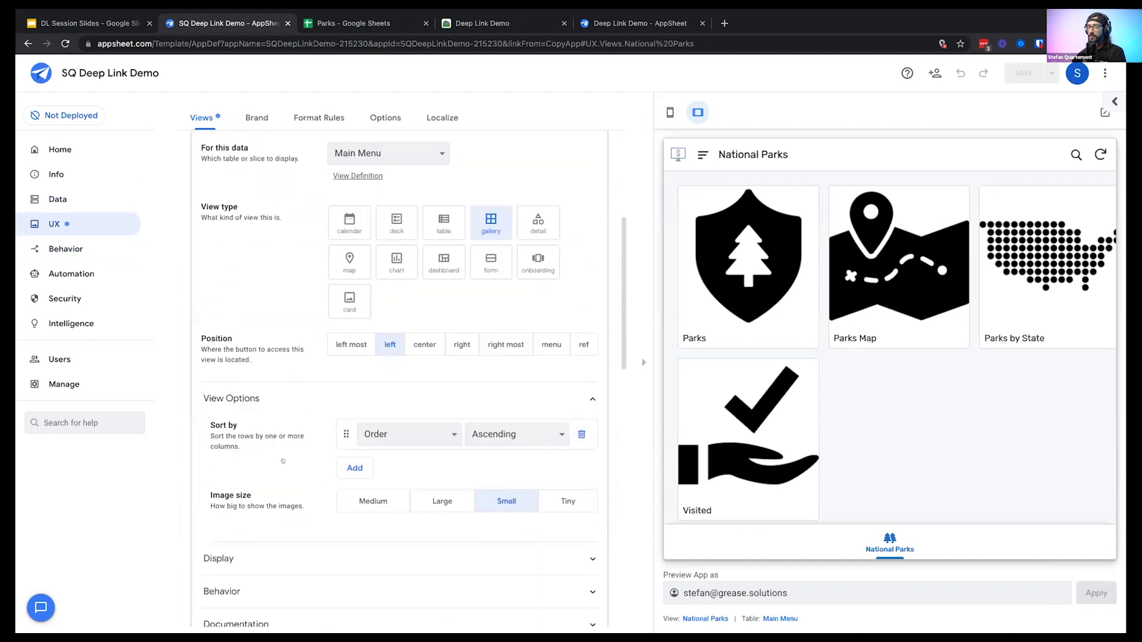
left_click(235, 396)
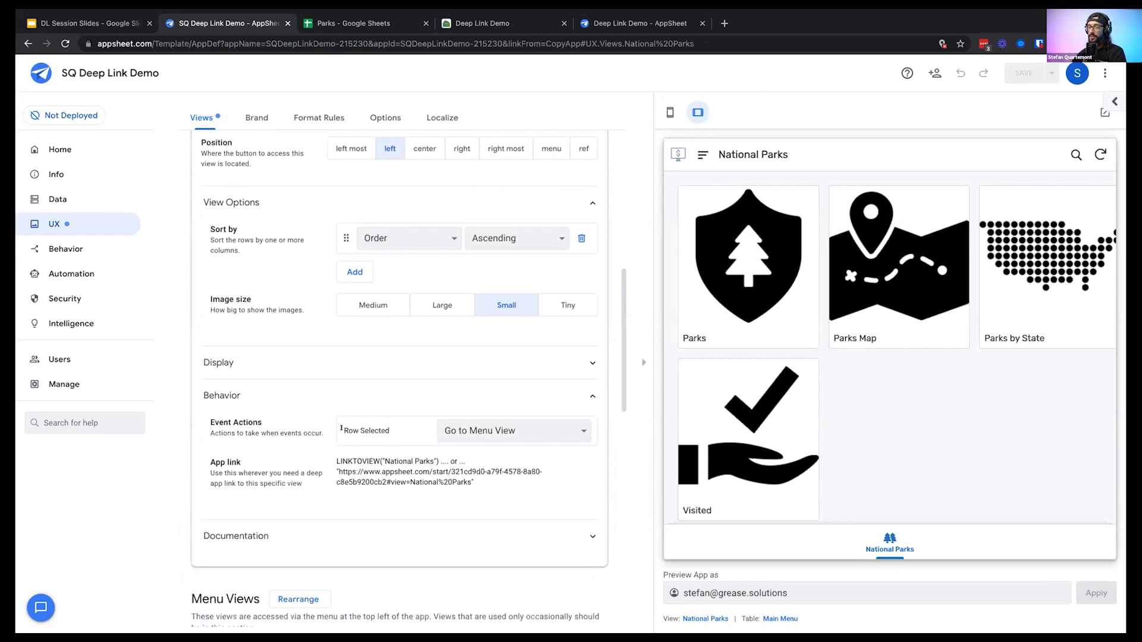
Switch the Row Selected action to auto, back to Go to Menu View, and collapse Behavior
left_click_drag(341, 428, 400, 427)
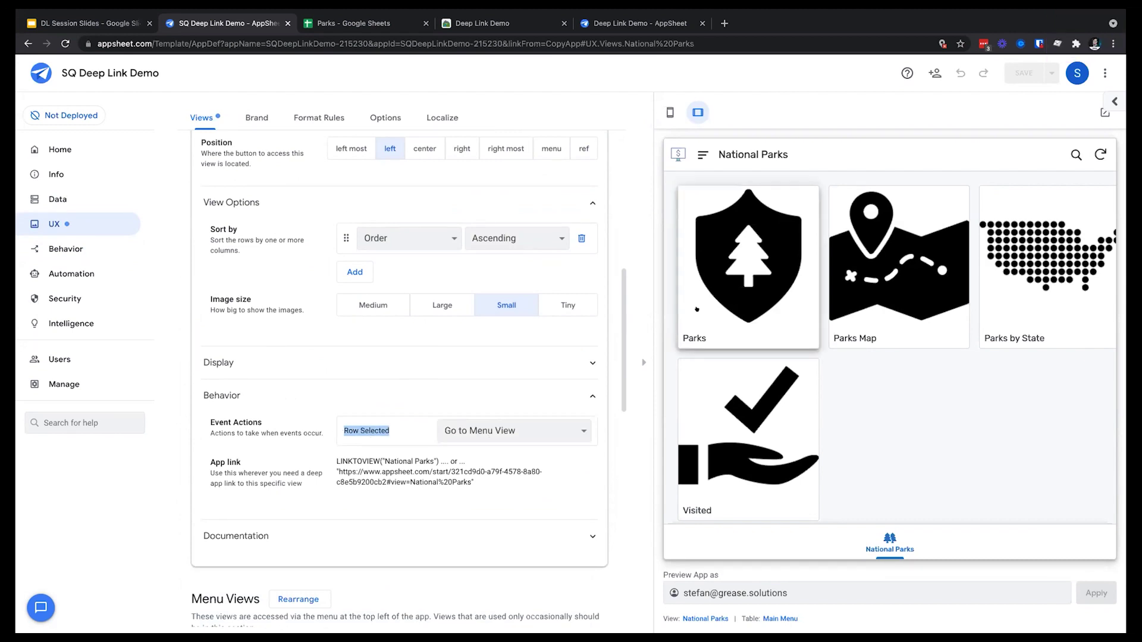
left_click(562, 428)
left_click(418, 428)
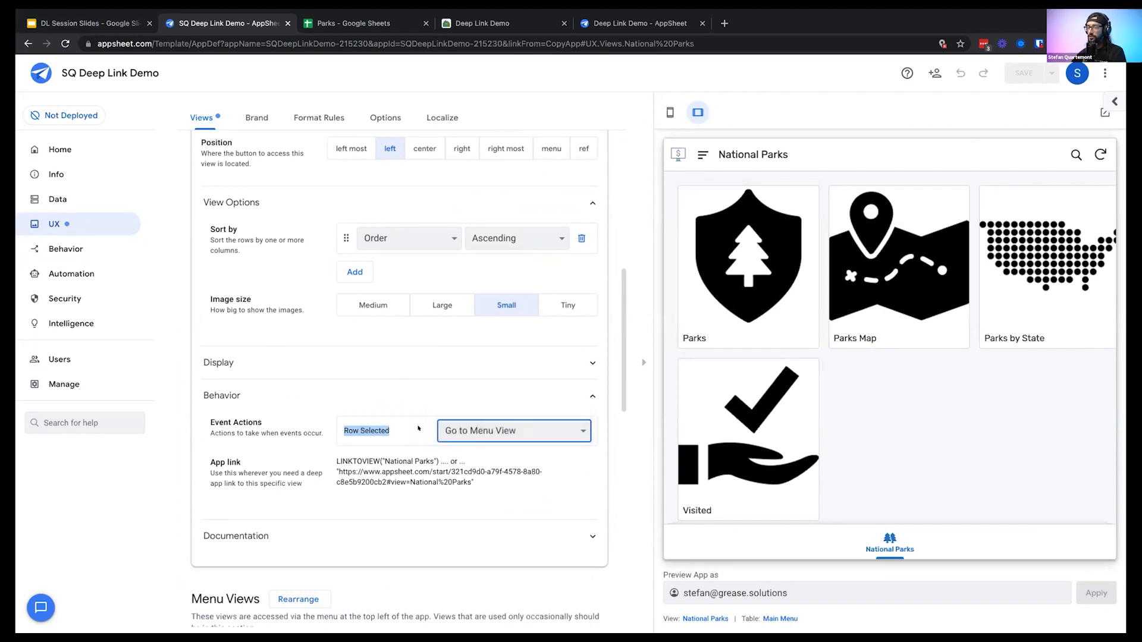
key("Up")
left_click(482, 430)
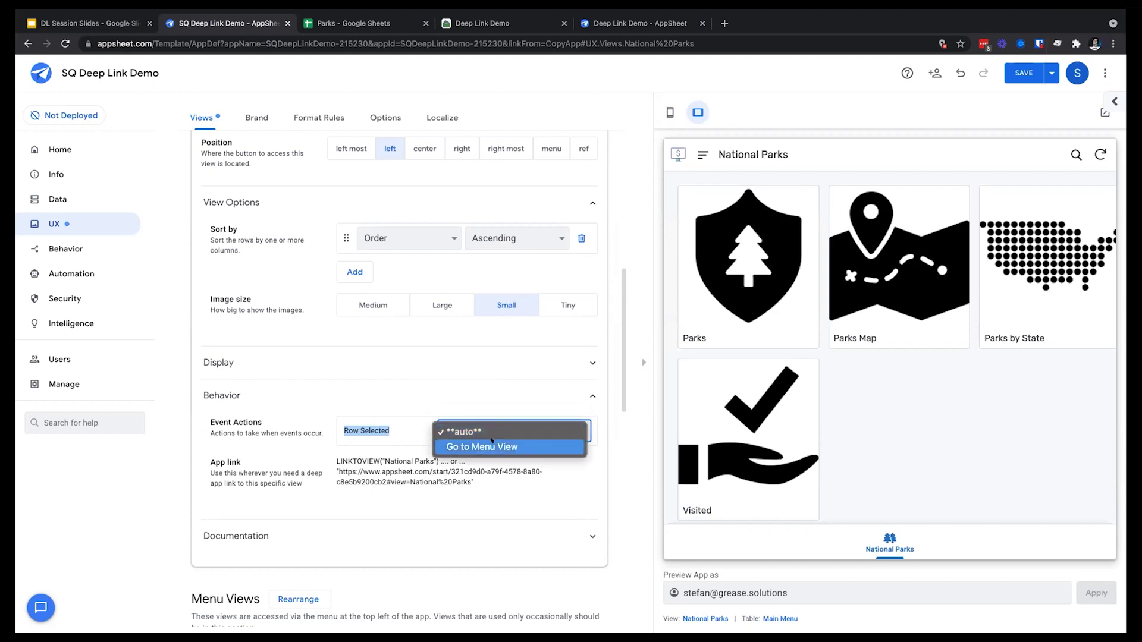
left_click(493, 446)
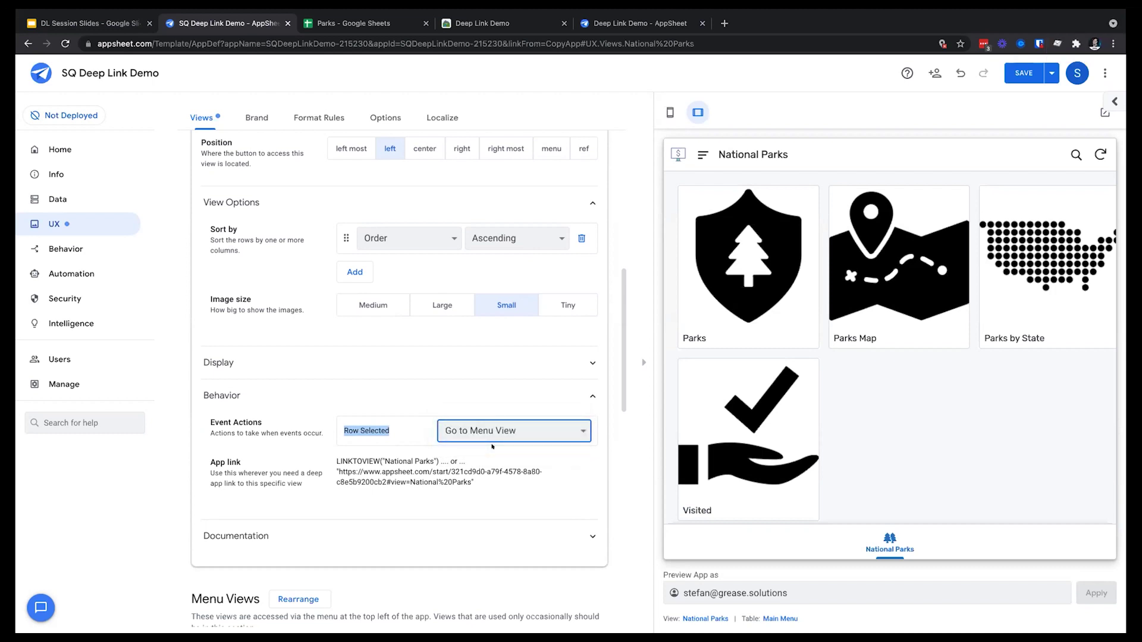
left_click(485, 396)
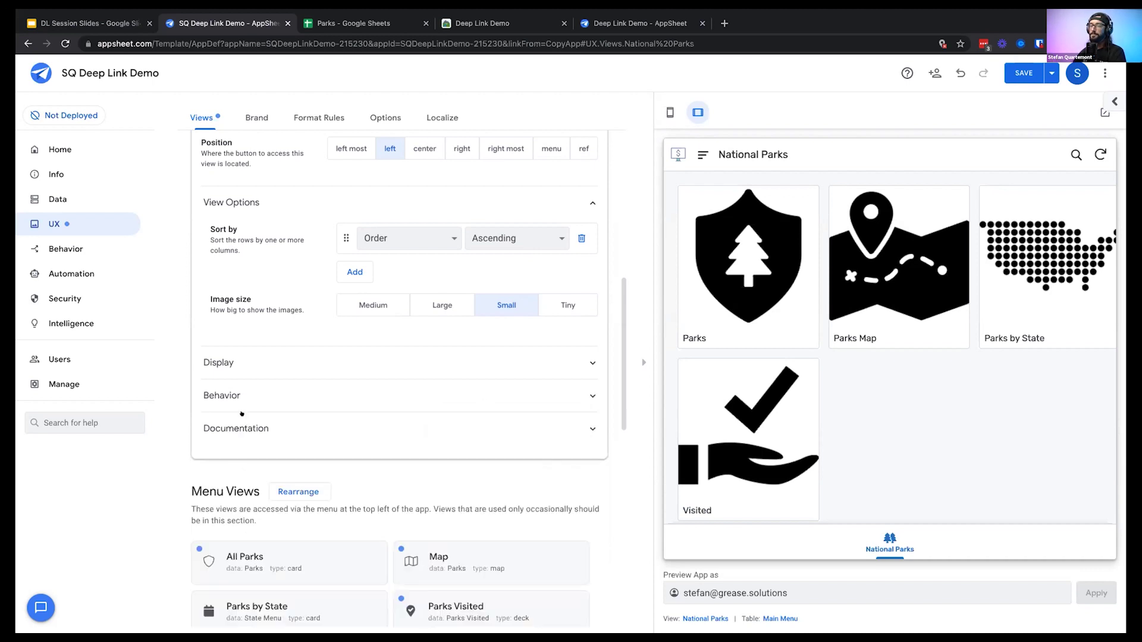
Save the app and show the Data Columns page, collapsing the Main Menu and Parks details
left_click(1024, 73)
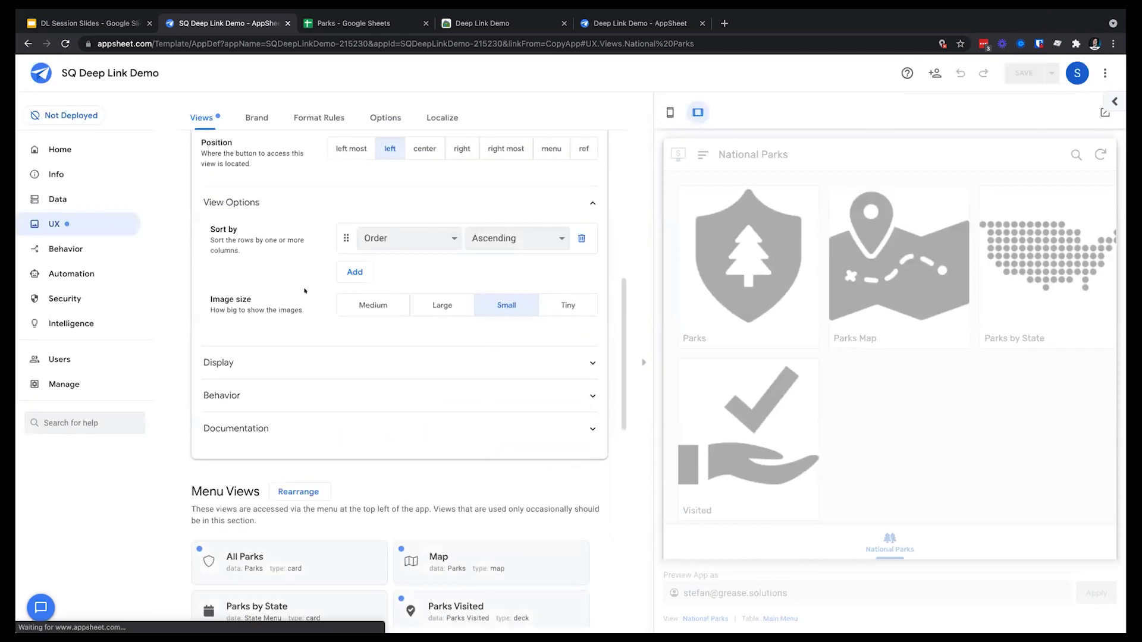
left_click(69, 199)
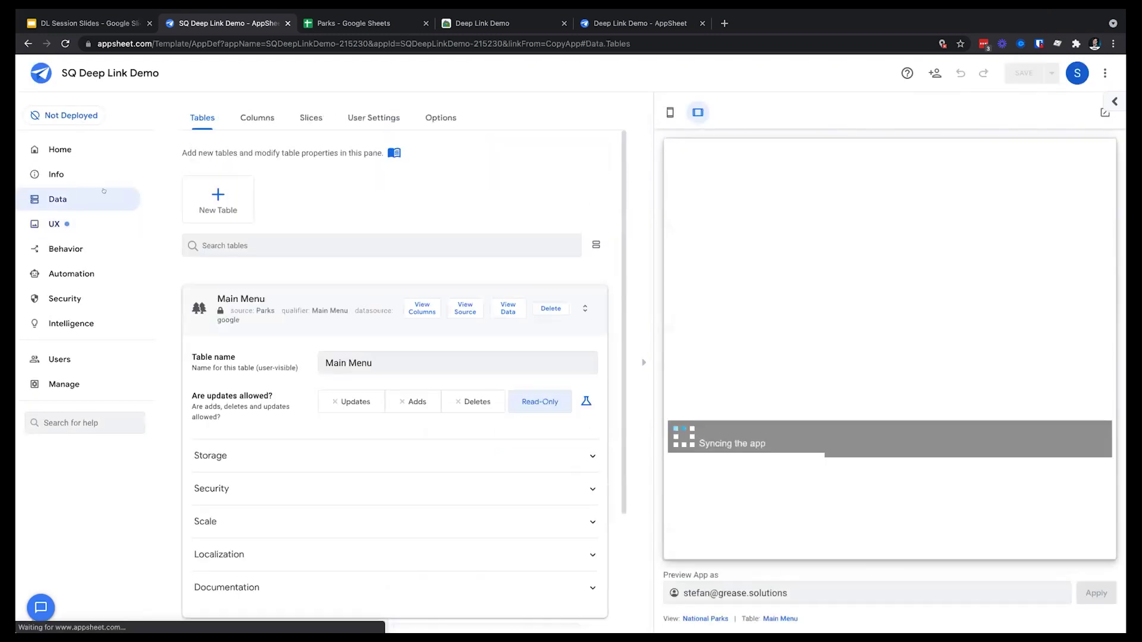
left_click(272, 303)
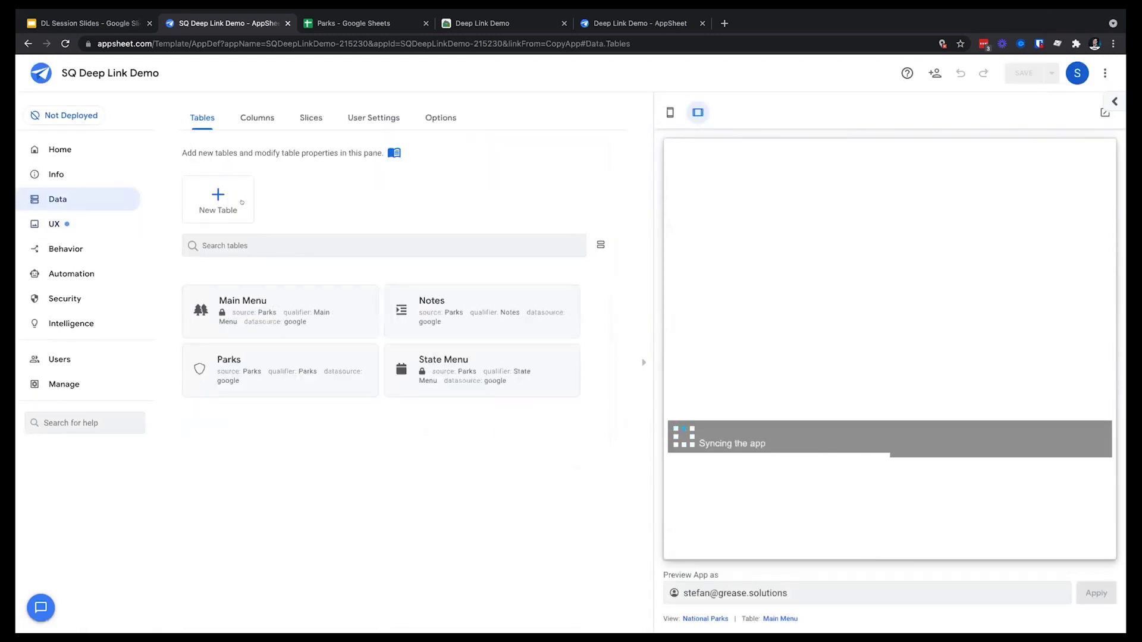
left_click(257, 118)
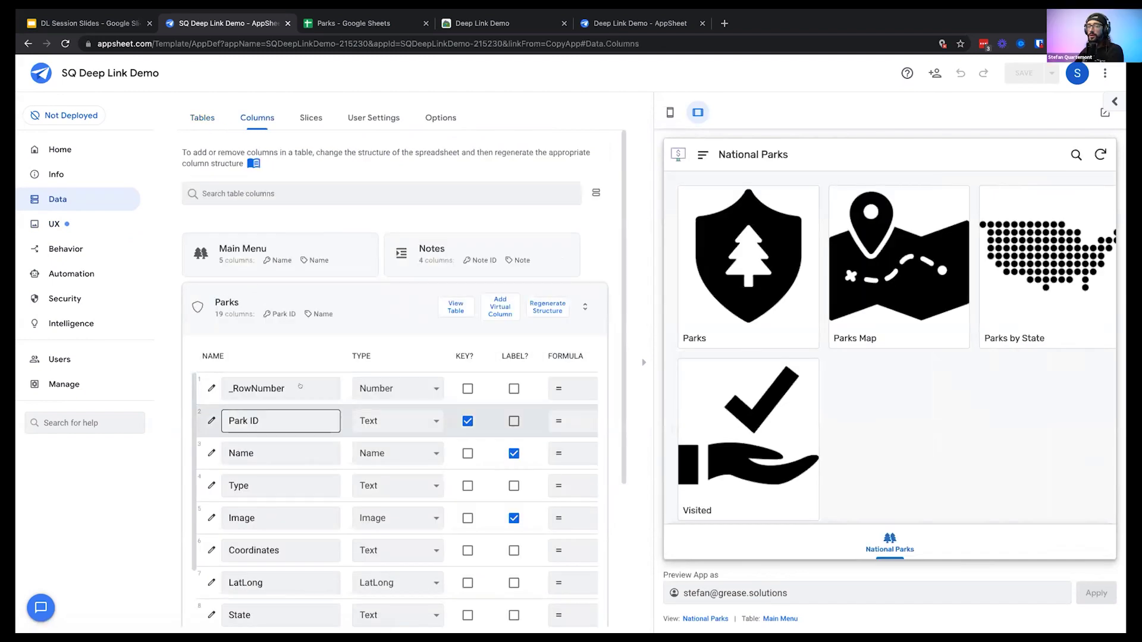
left_click(367, 312)
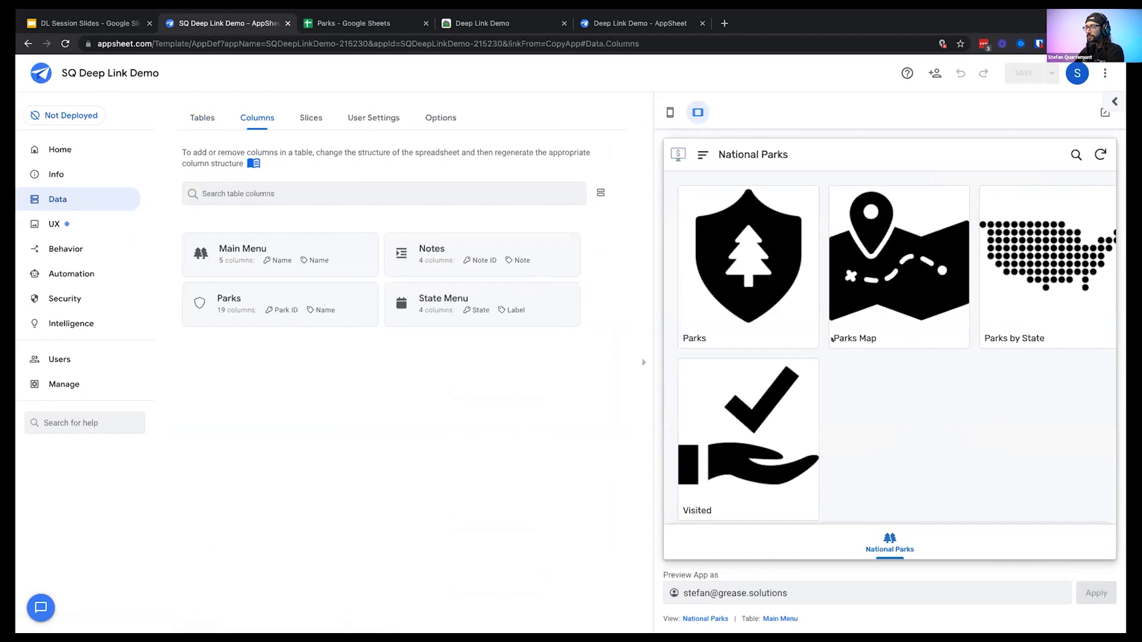
In the preview, open the Parks tile and browse Yellowstone's detail page
left_click(791, 333)
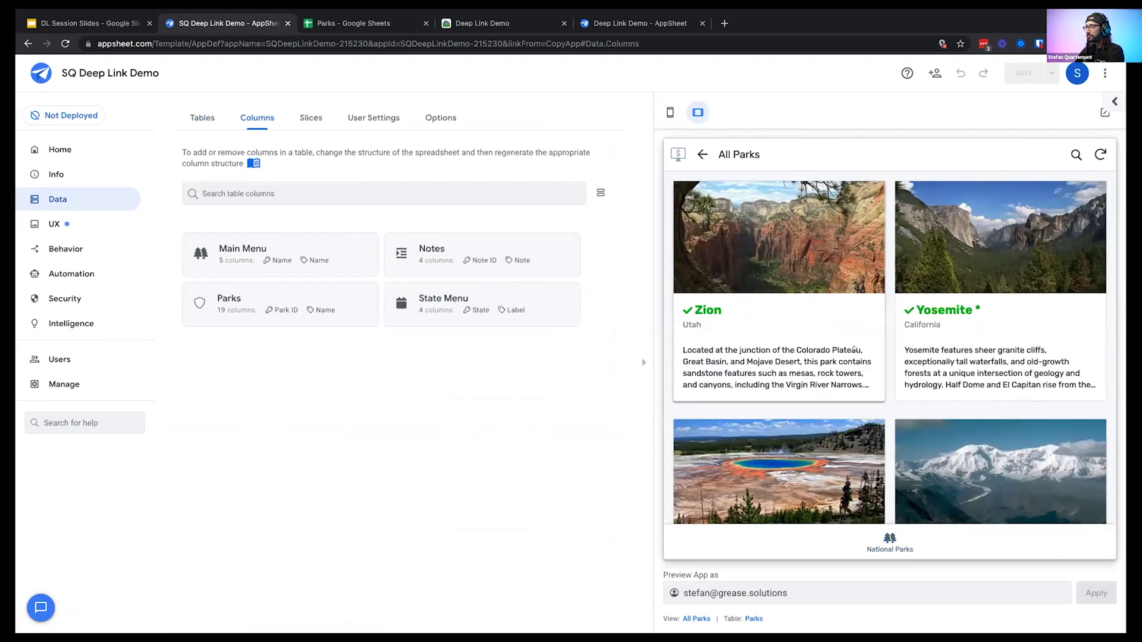
scroll(789, 323, "down", 5)
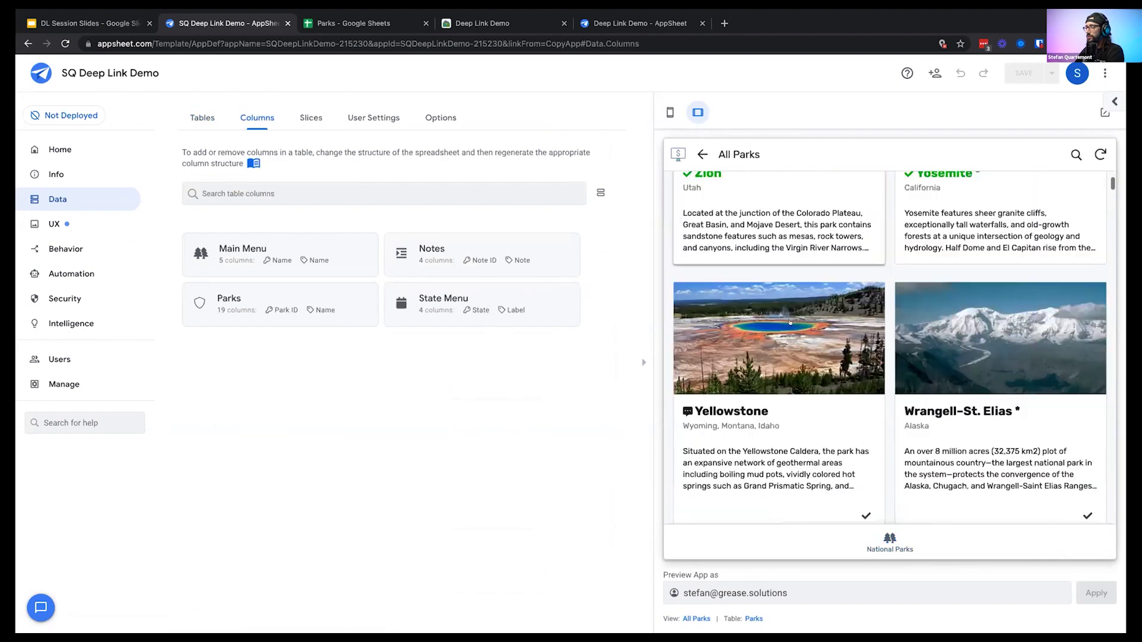
scroll(773, 321, "up", 3)
left_click(760, 319)
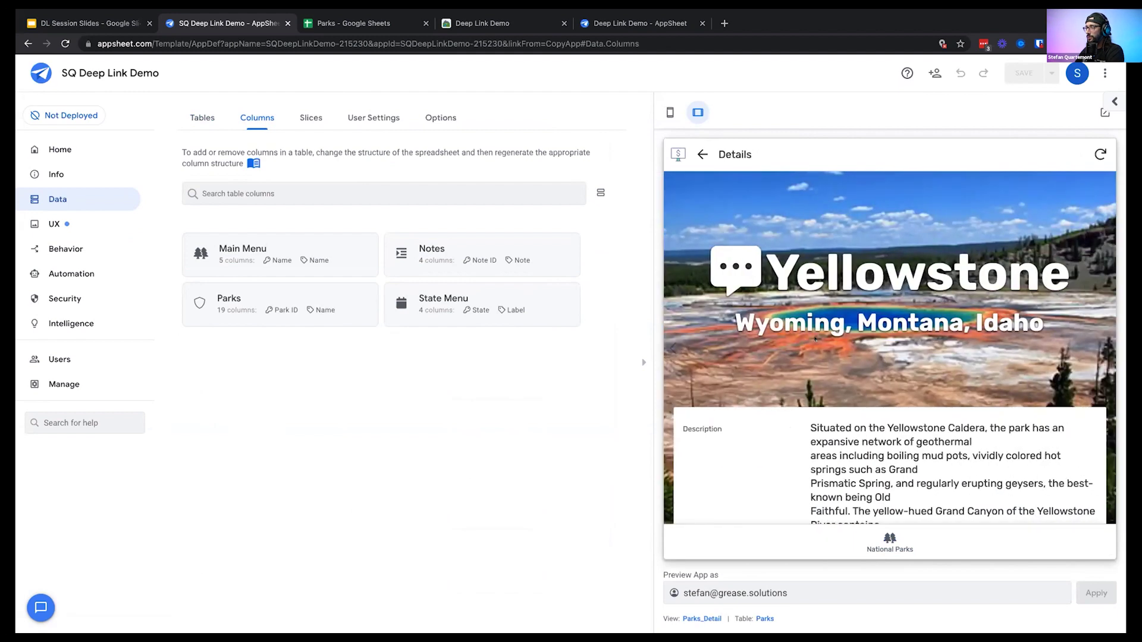
scroll(825, 354, "down", 5)
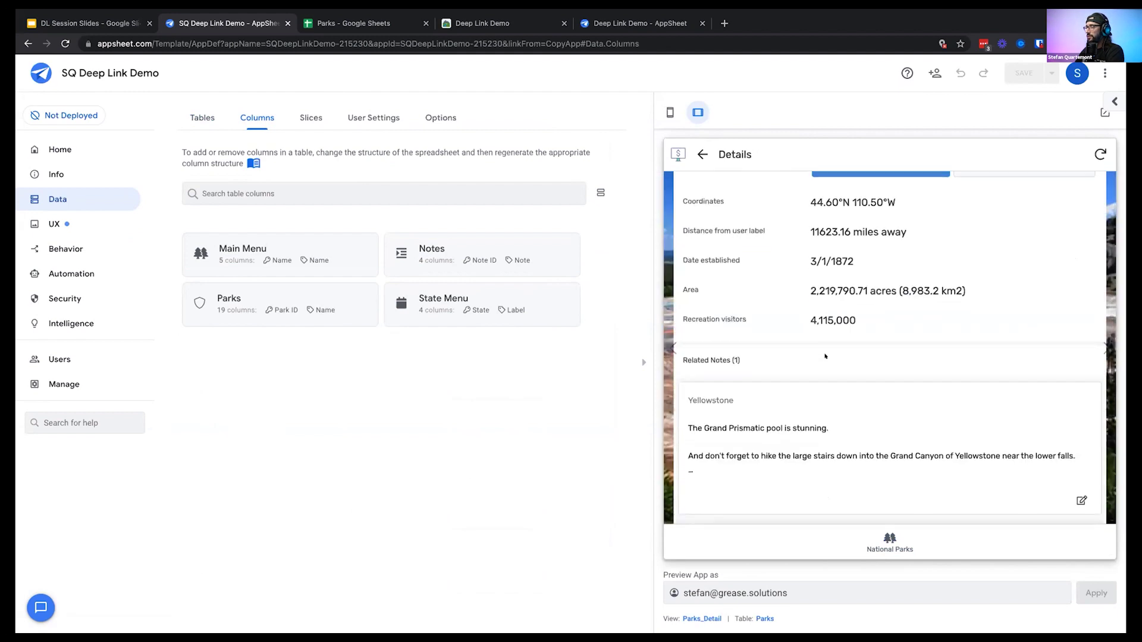
scroll(825, 354, "down", 2)
left_click_drag(682, 255, 742, 253)
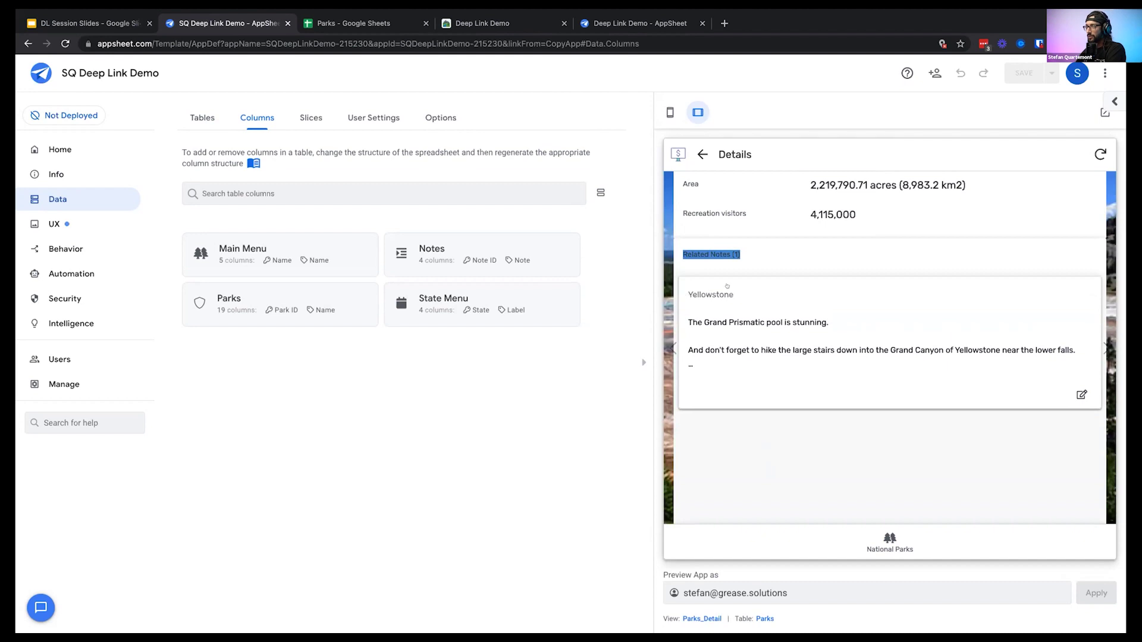
scroll(779, 272, "up", 5)
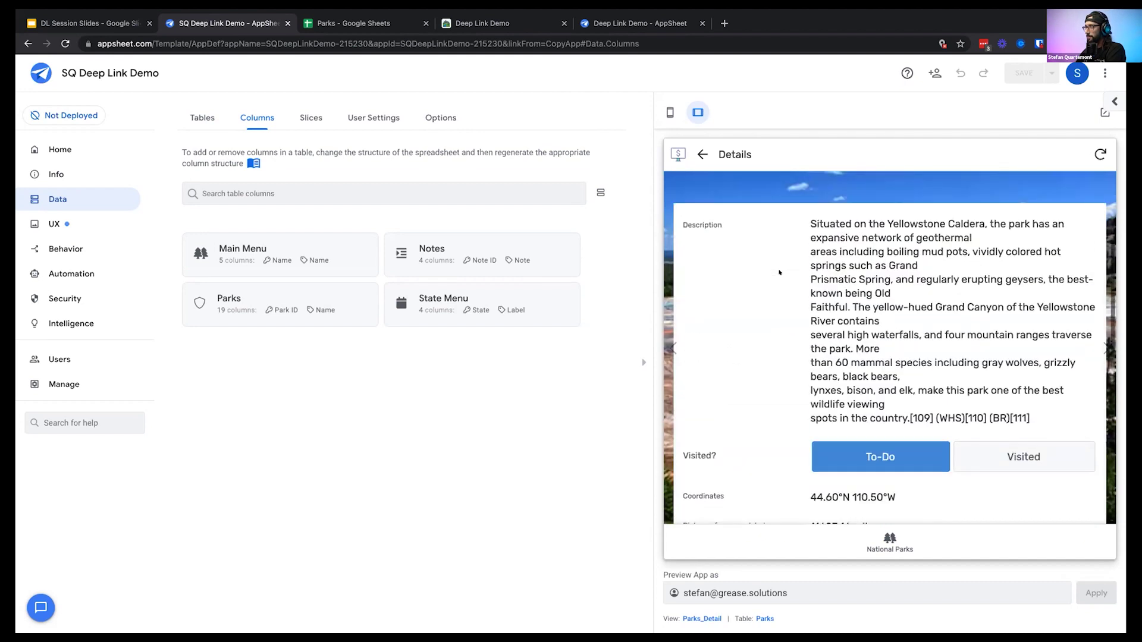
scroll(779, 272, "up", 3)
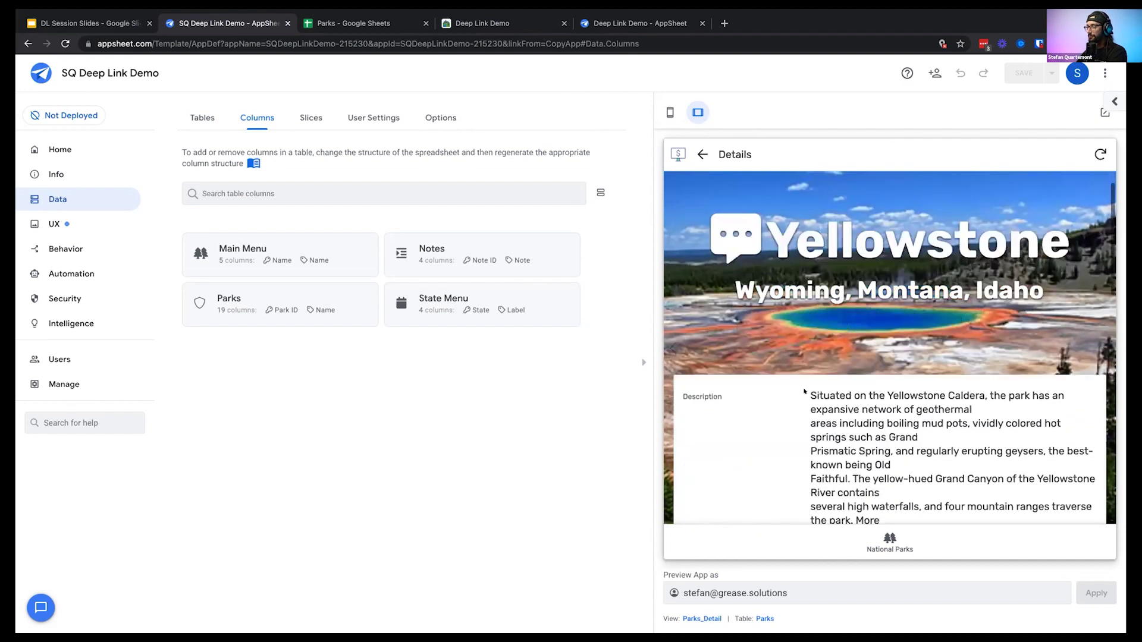
scroll(804, 391, "down", 10)
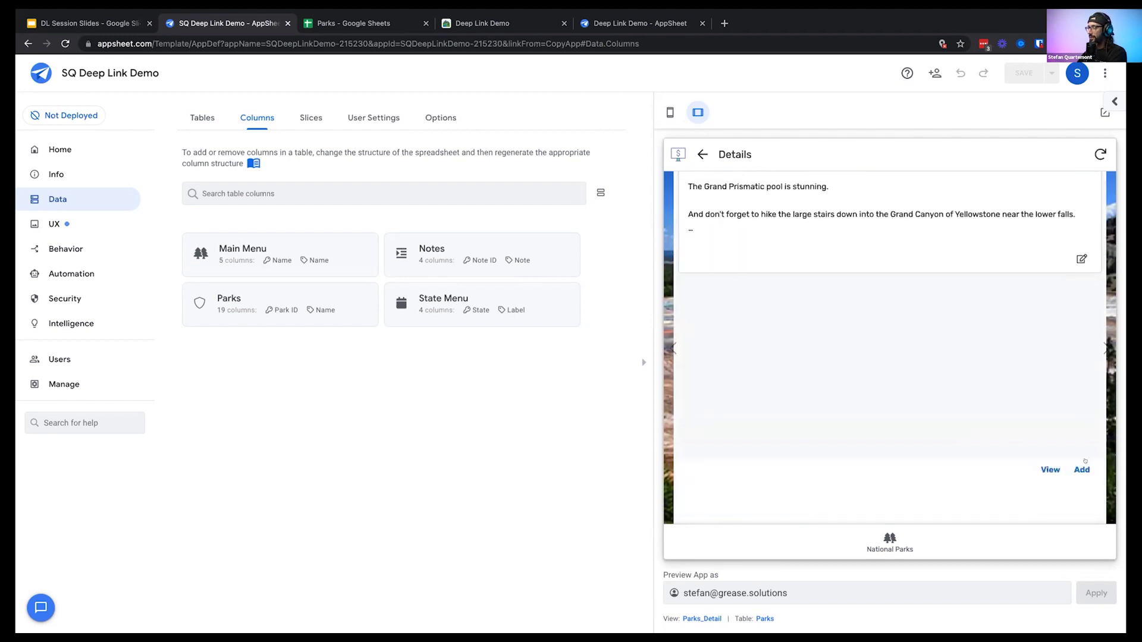
scroll(872, 328, "up", 3)
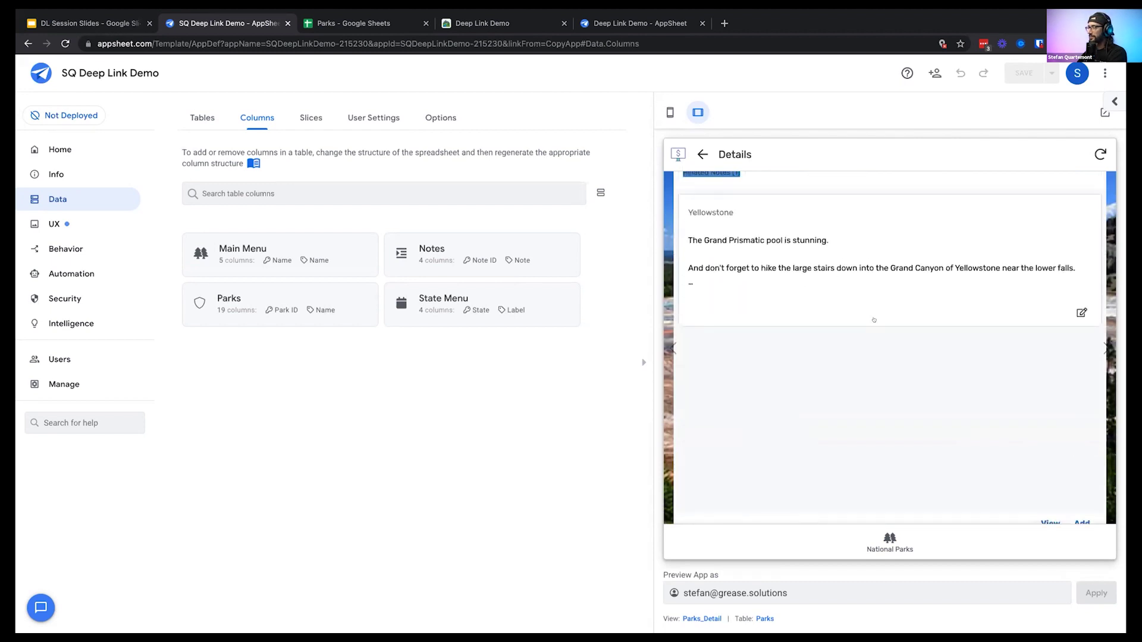
Highlight Yellowstone's Related Notes (1), view them, return, and start adding a new note
mouse_move(740, 305)
left_mouse_down()
mouse_move(682, 302)
mouse_move(742, 304)
left_mouse_up()
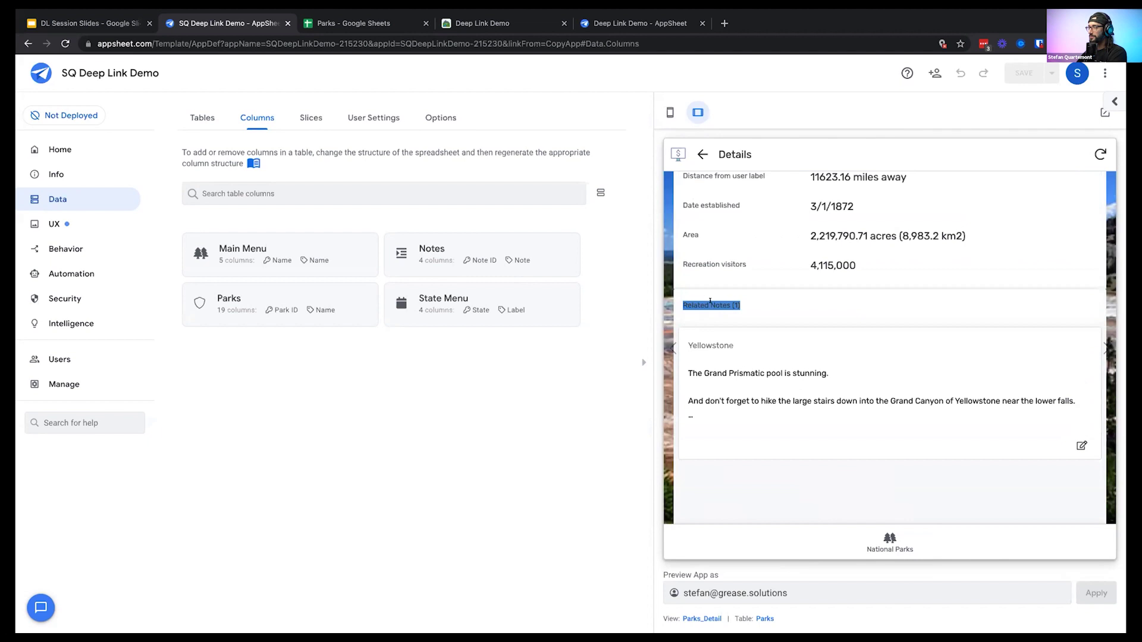
double_click(721, 305)
left_click_drag(676, 303, 749, 300)
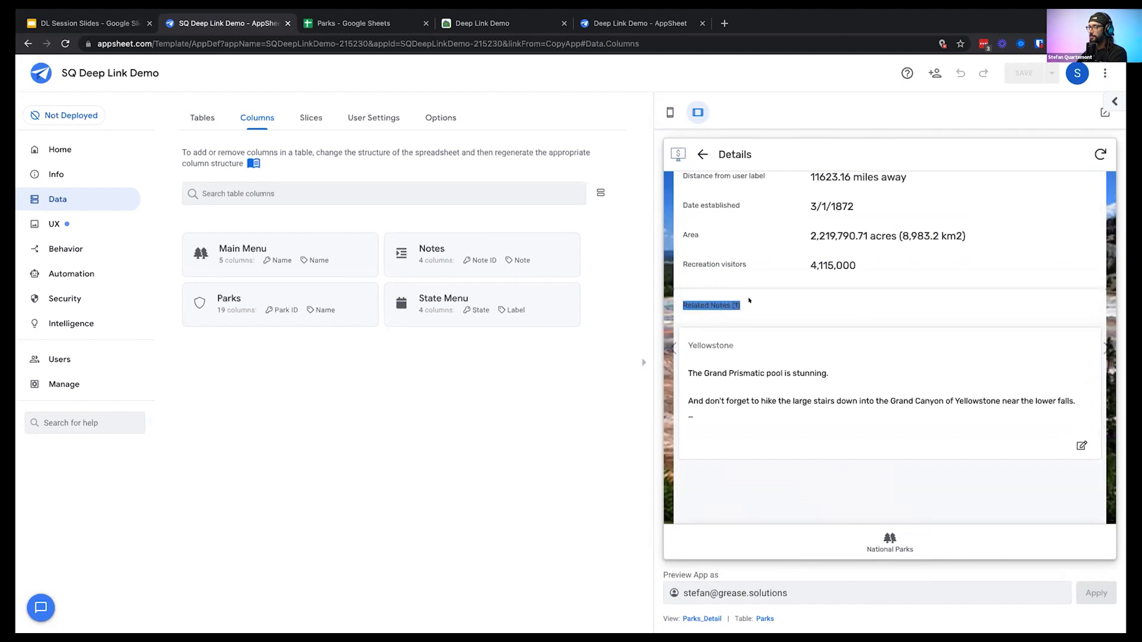
scroll(1016, 320, "down", 3)
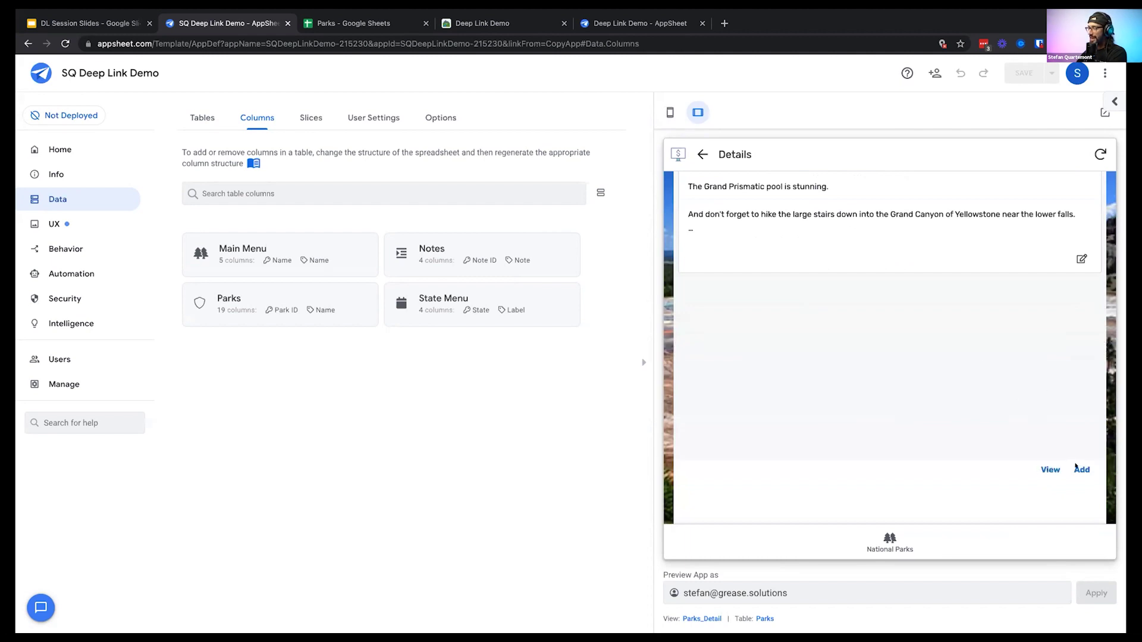
left_click(1047, 469)
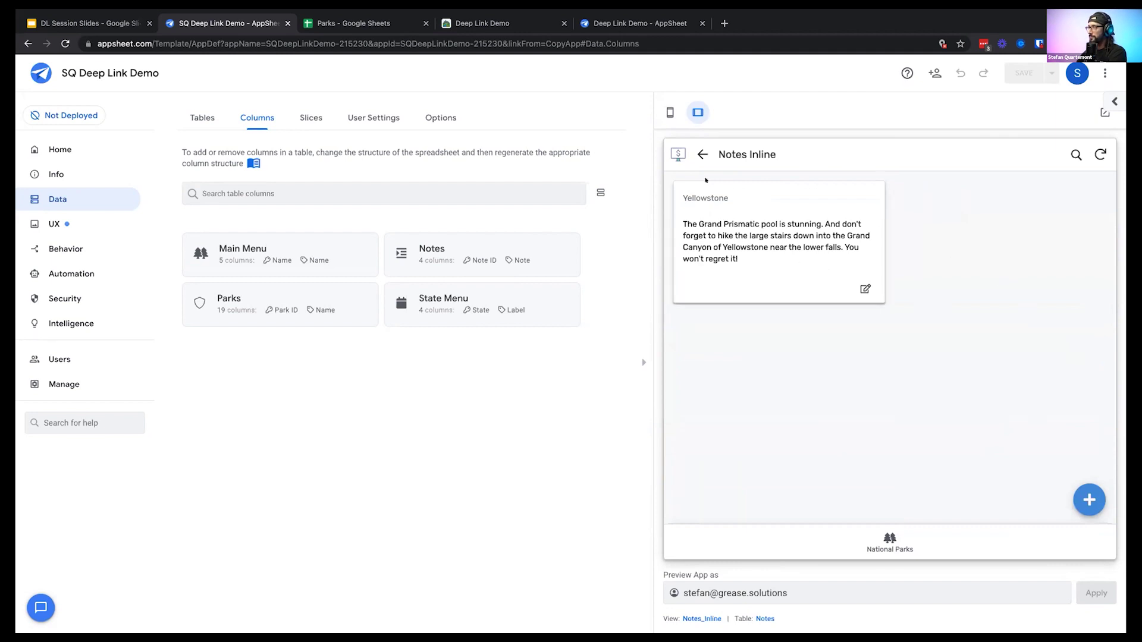
left_click(703, 154)
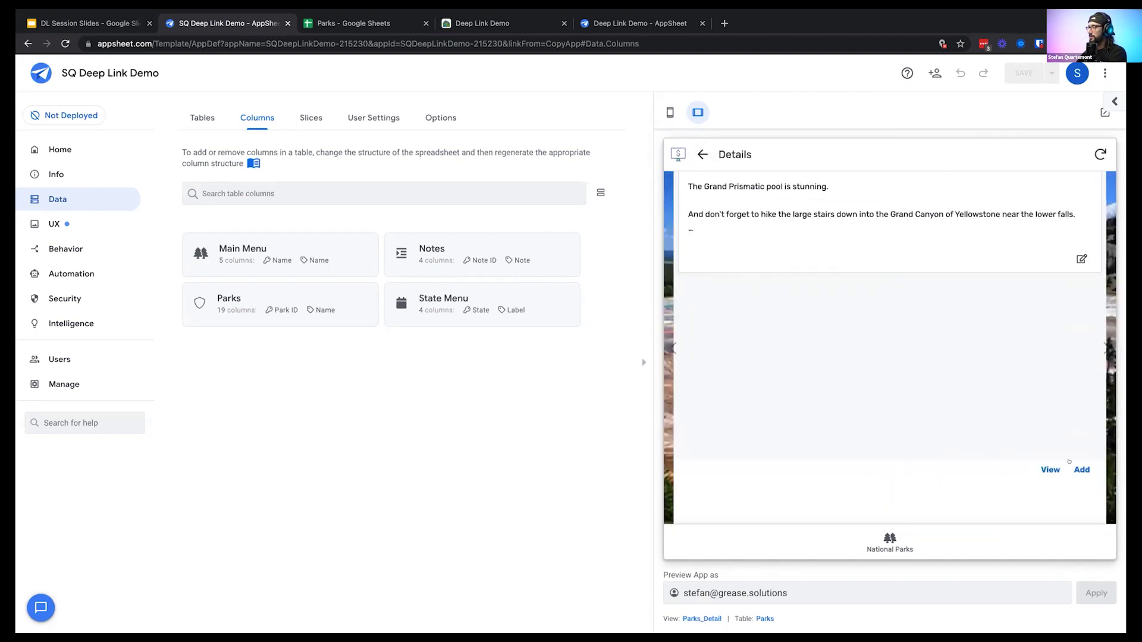
left_click(1078, 470)
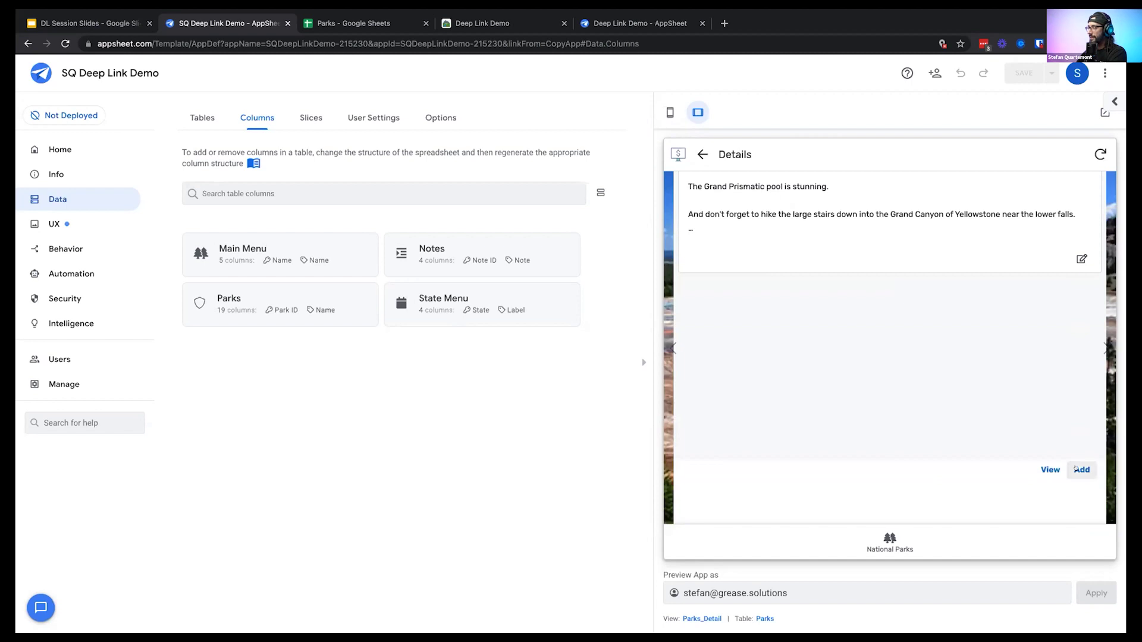
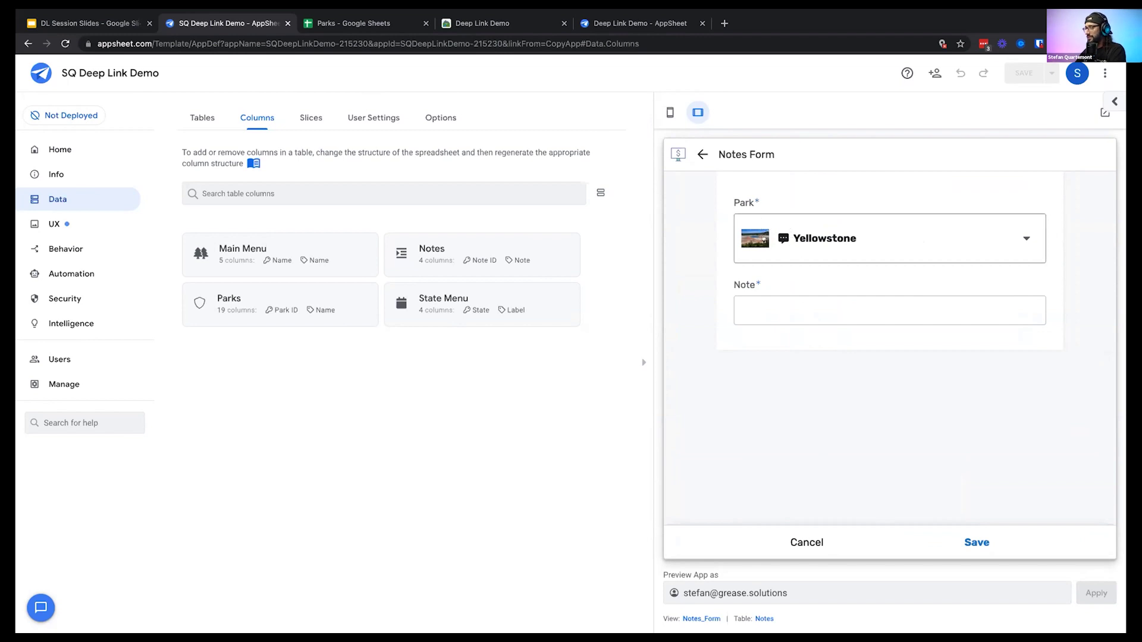
Leave the Notes form and scroll through Yellowstone's park details
left_click(702, 154)
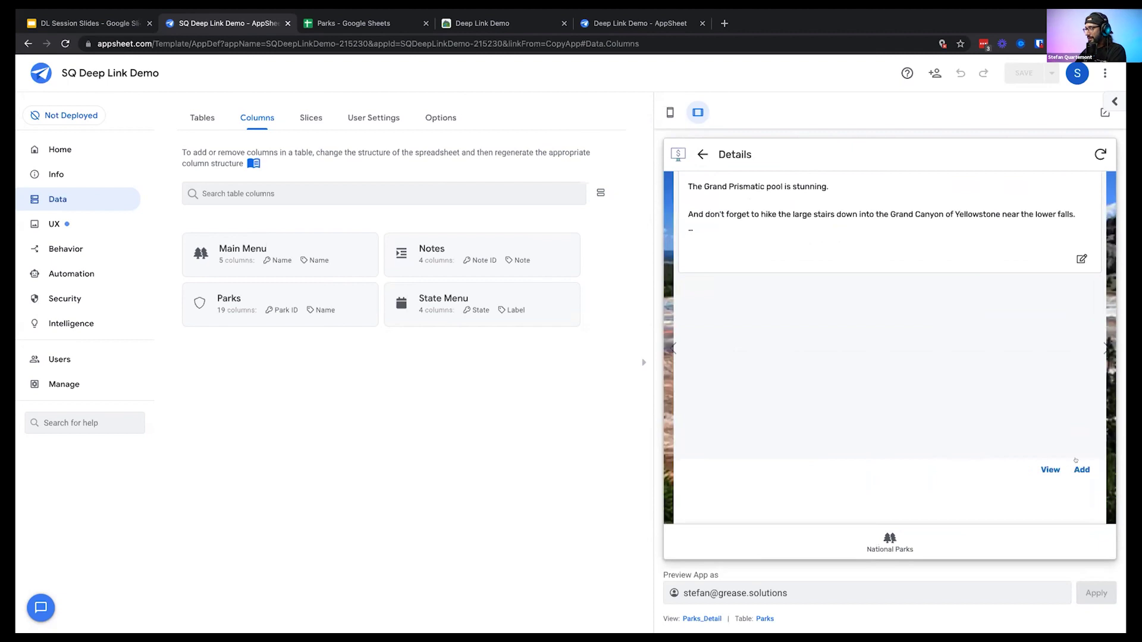
scroll(925, 405, "up", 10)
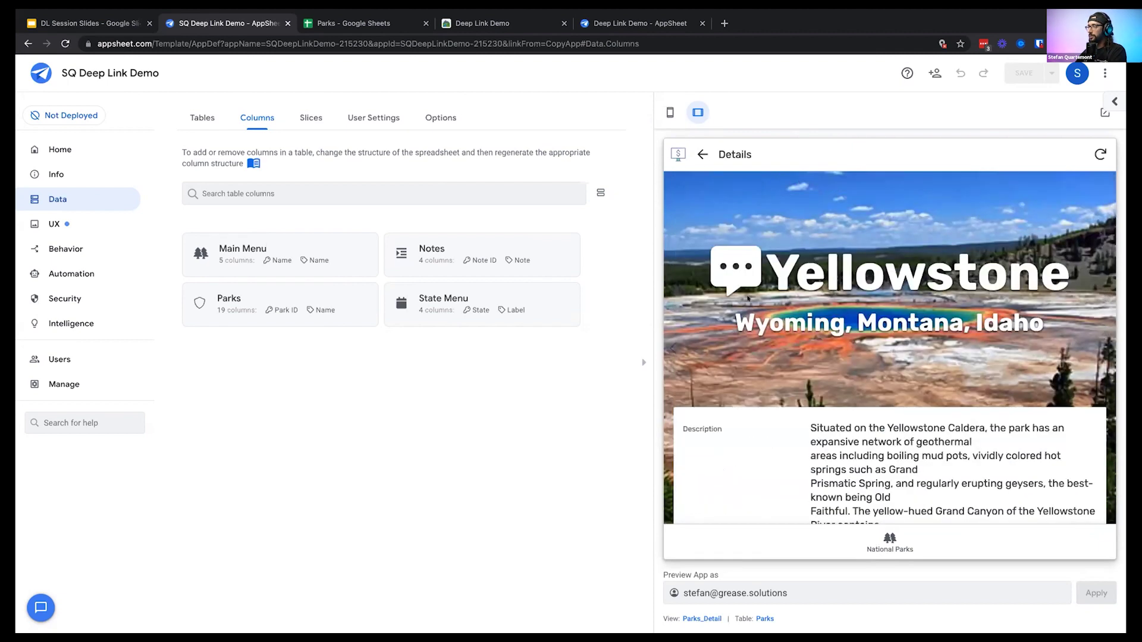
scroll(833, 369, "down", 10)
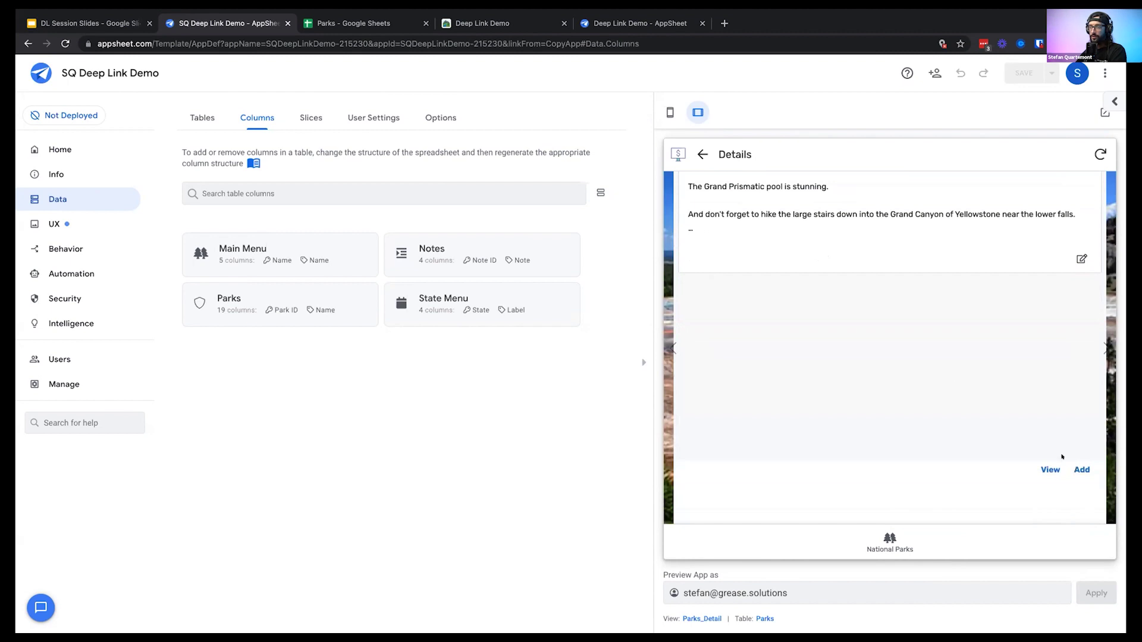
scroll(824, 280, "up", 4)
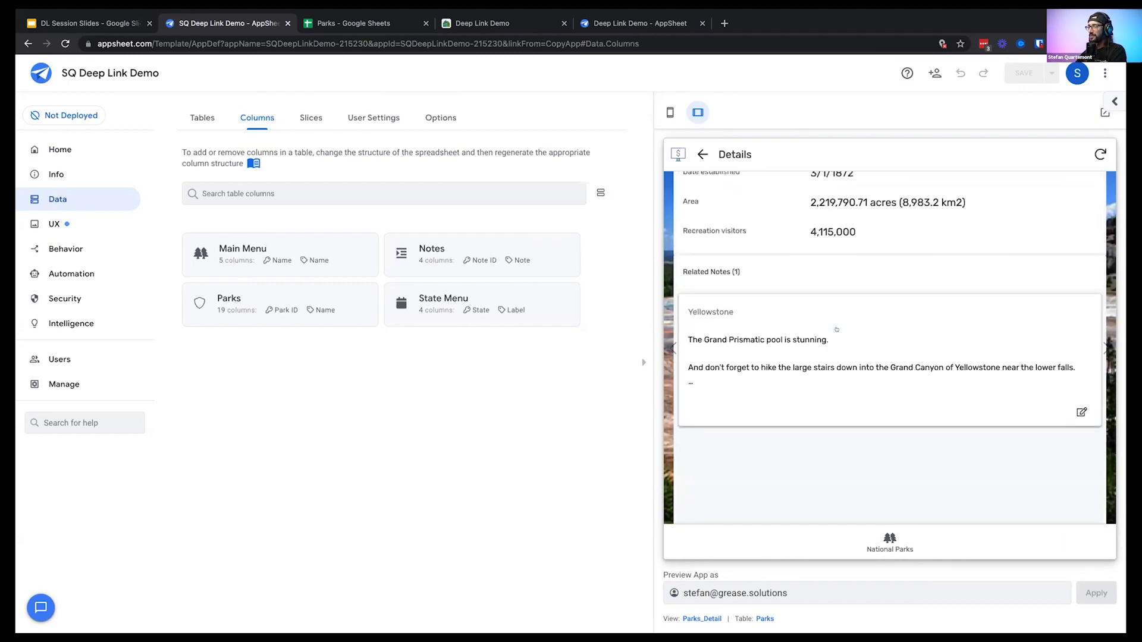
scroll(841, 328, "up", 8)
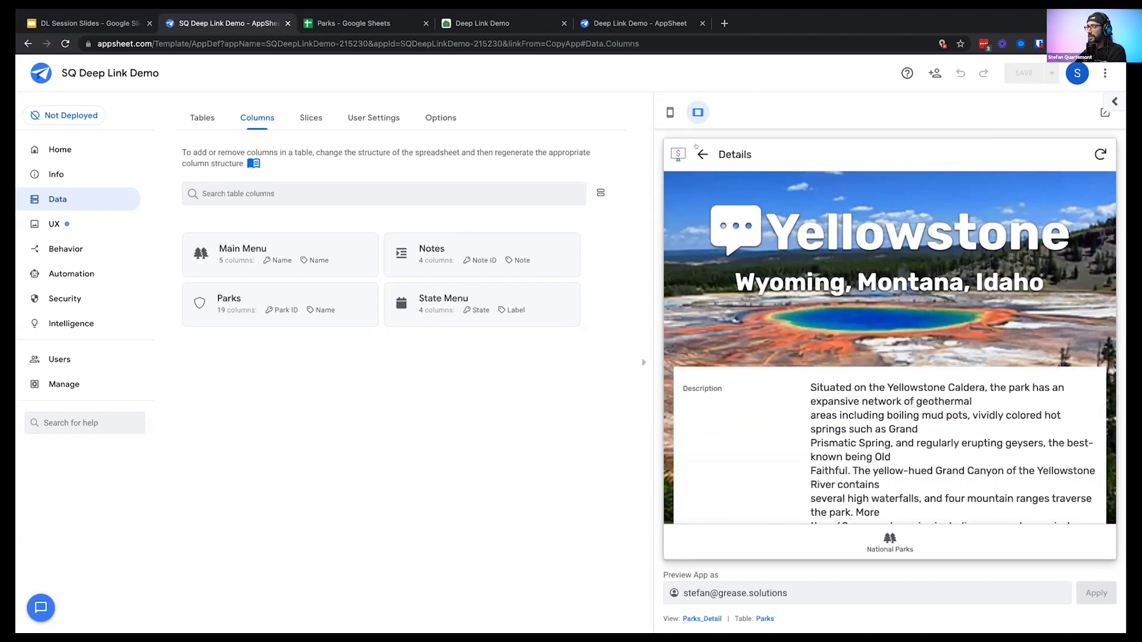
Reopen Yellowstone, test Add to open a note form prefilled with Yellowstone, then return
left_click(702, 154)
left_click(739, 320)
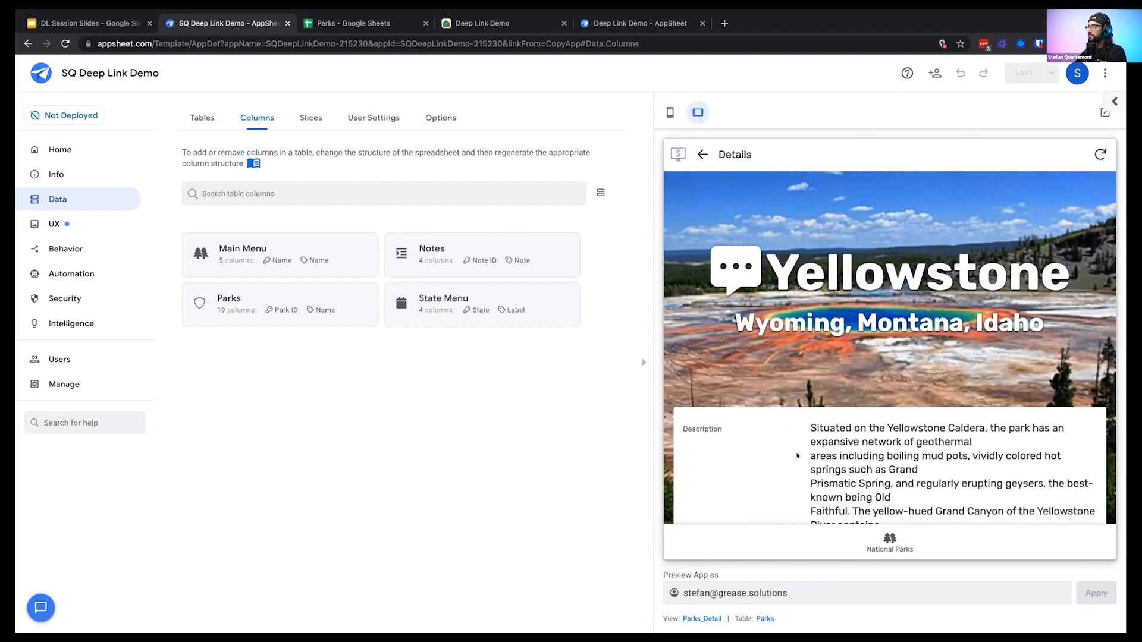
scroll(797, 455, "down", 15)
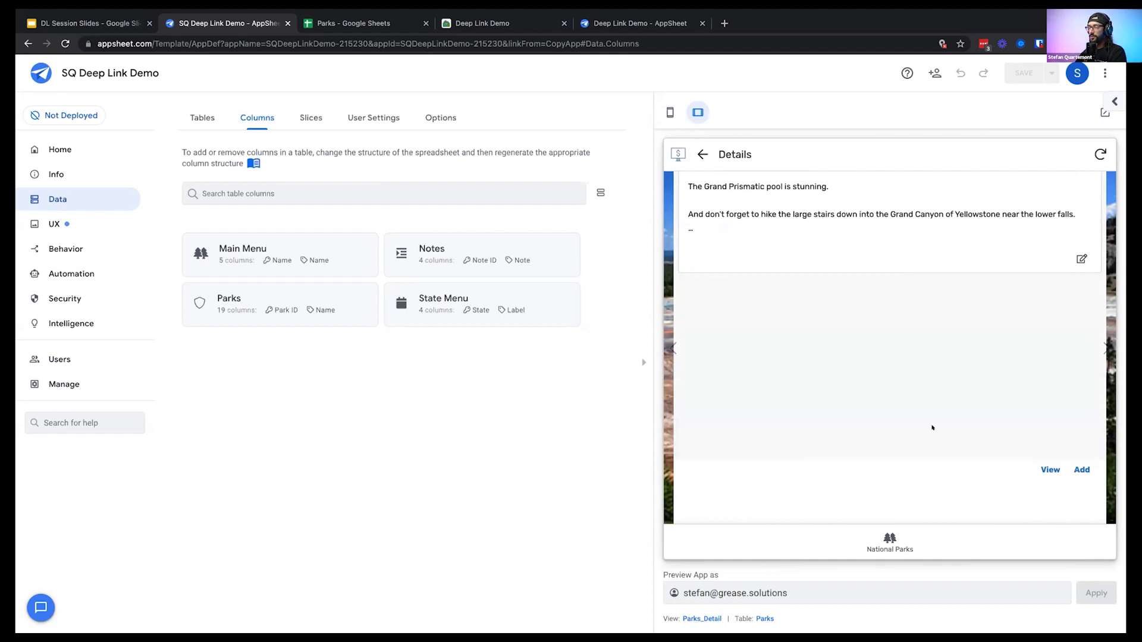
left_click(1080, 469)
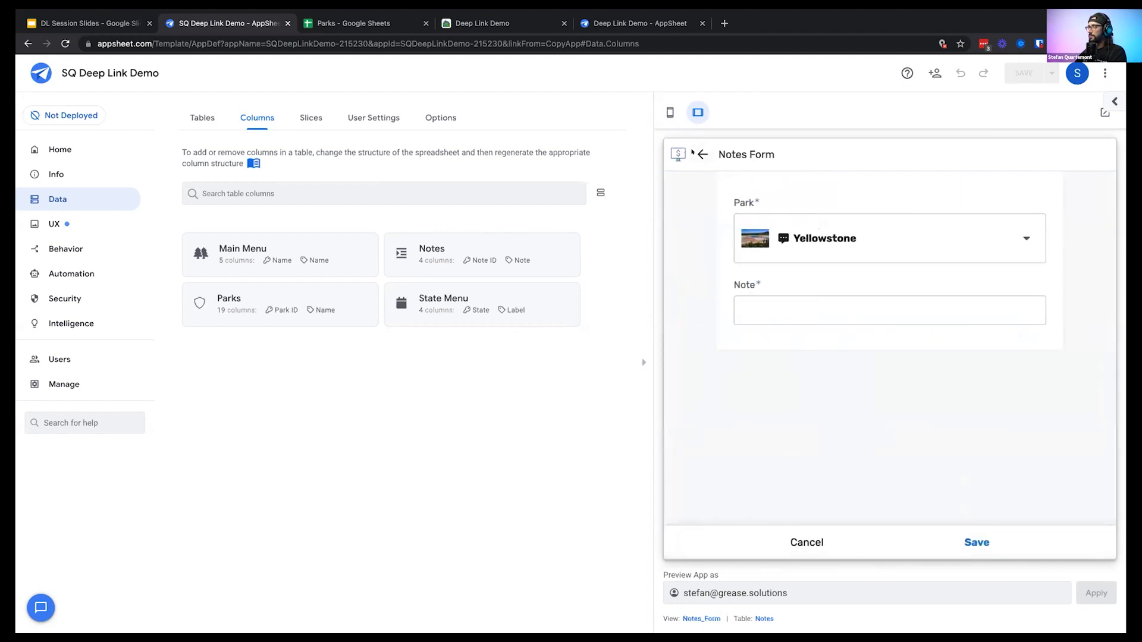
left_click(703, 154)
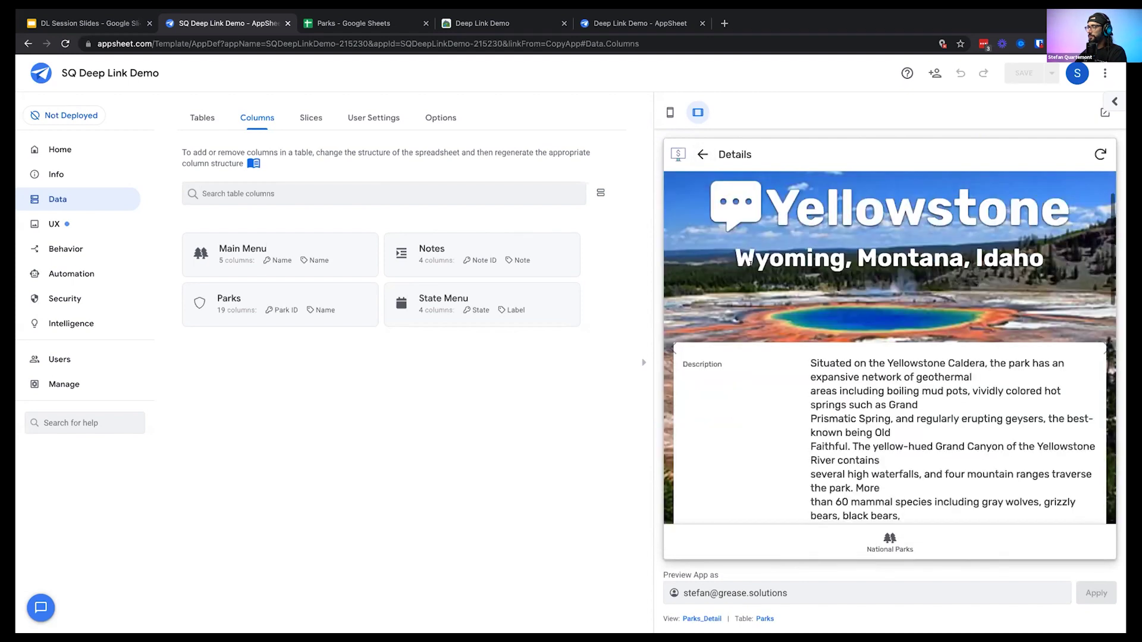
scroll(749, 262, "up", 2)
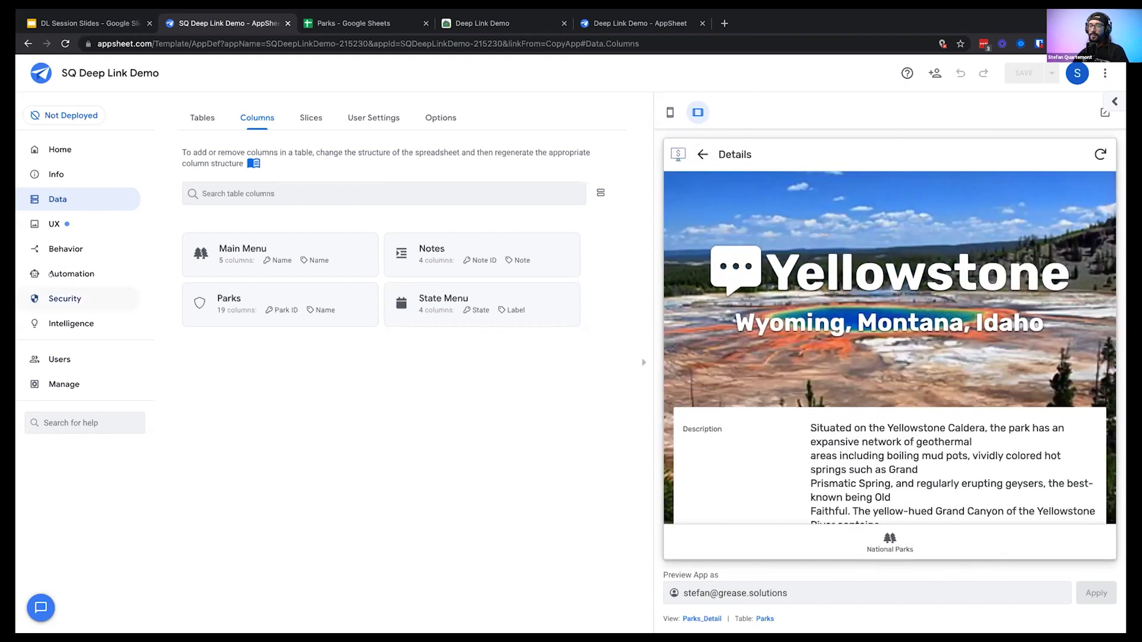
Create a new action on the Parks table named Create Note
left_click(57, 248)
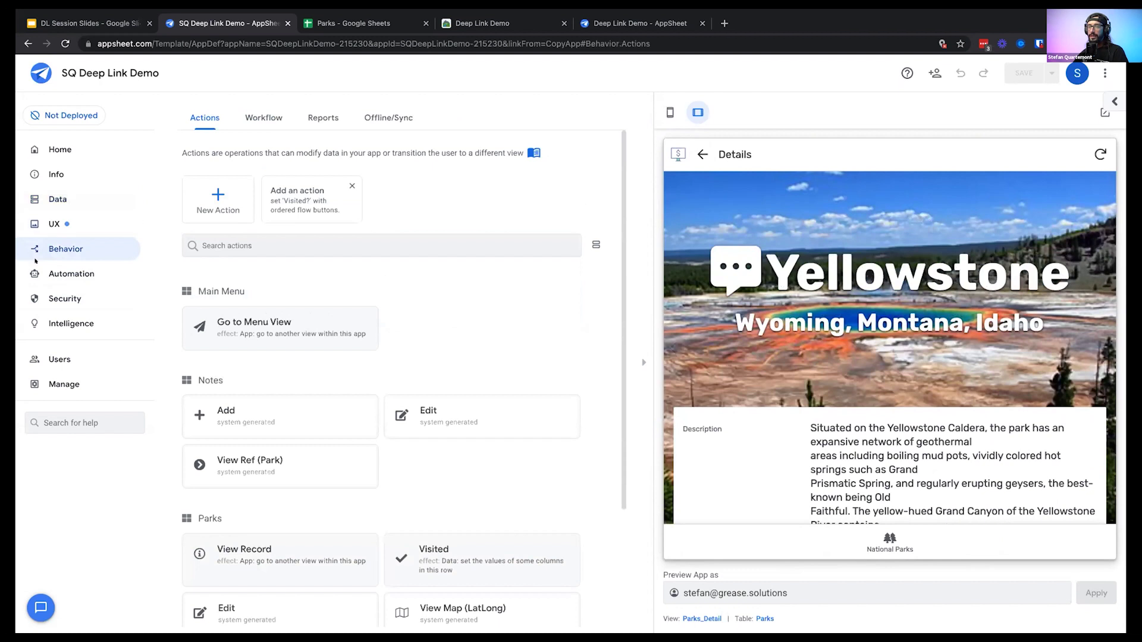
left_click(209, 193)
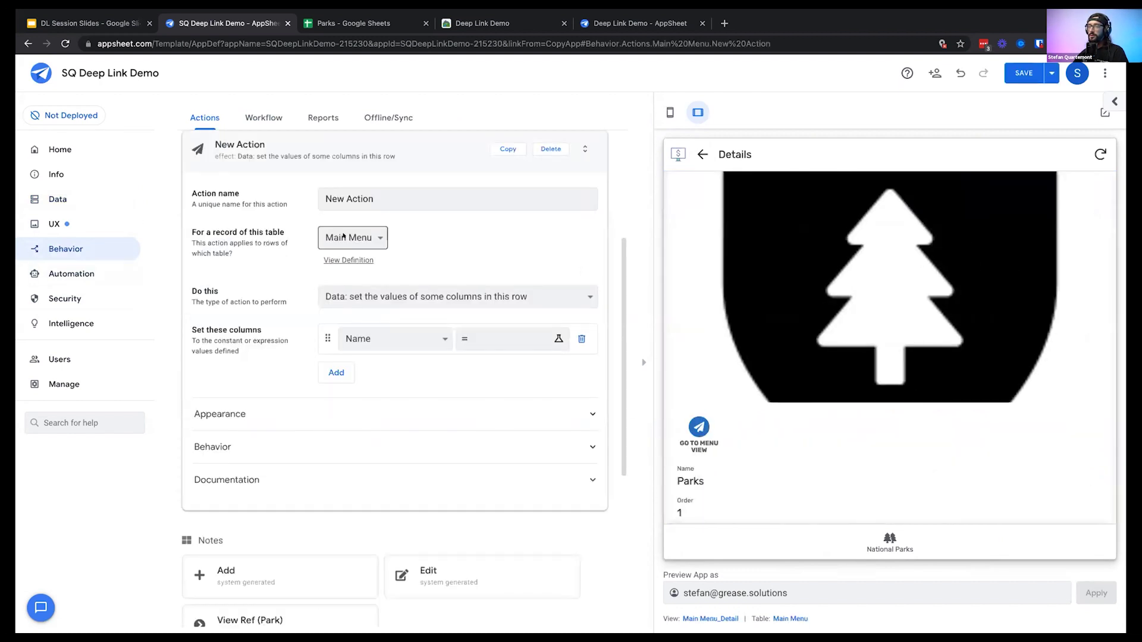
left_click(344, 236)
left_click(344, 268)
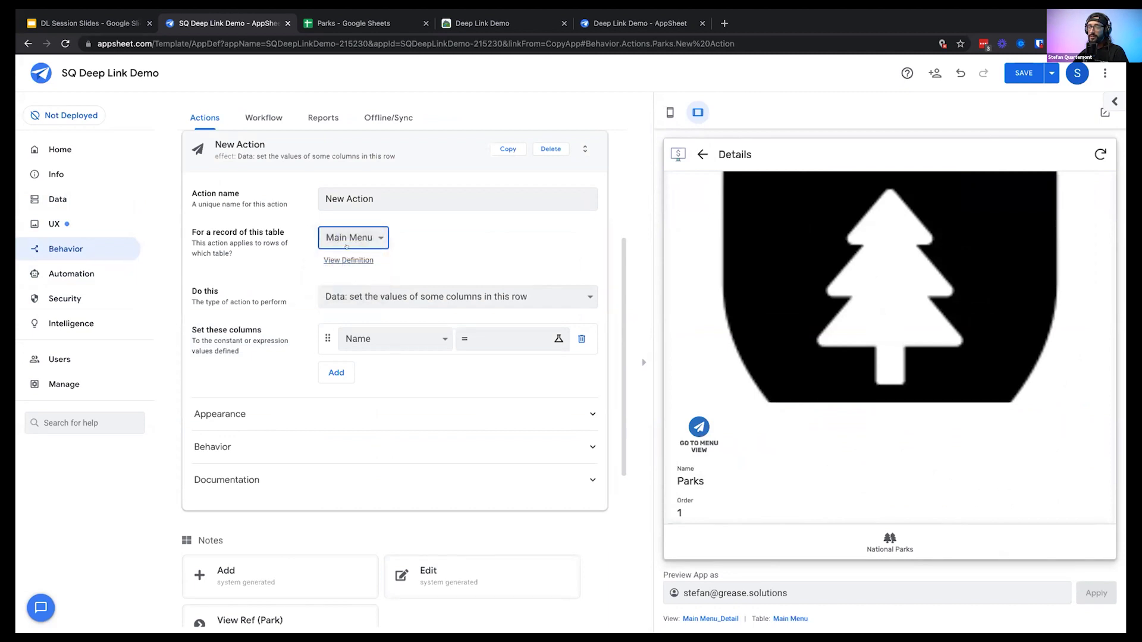
triple_click(352, 199)
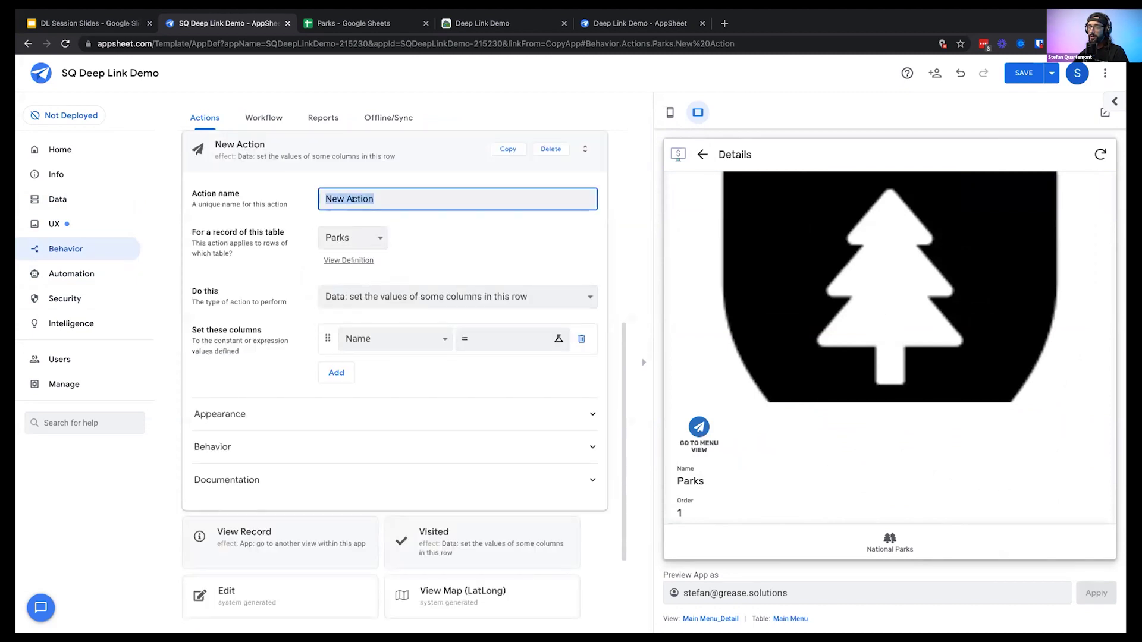
type("Create")
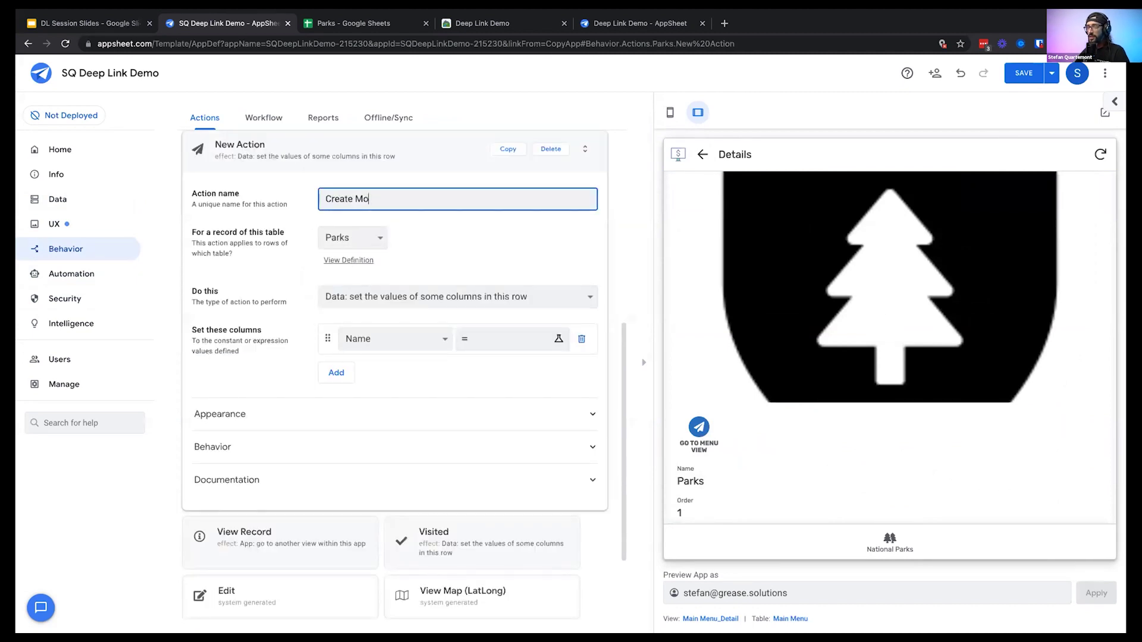
type(" Note")
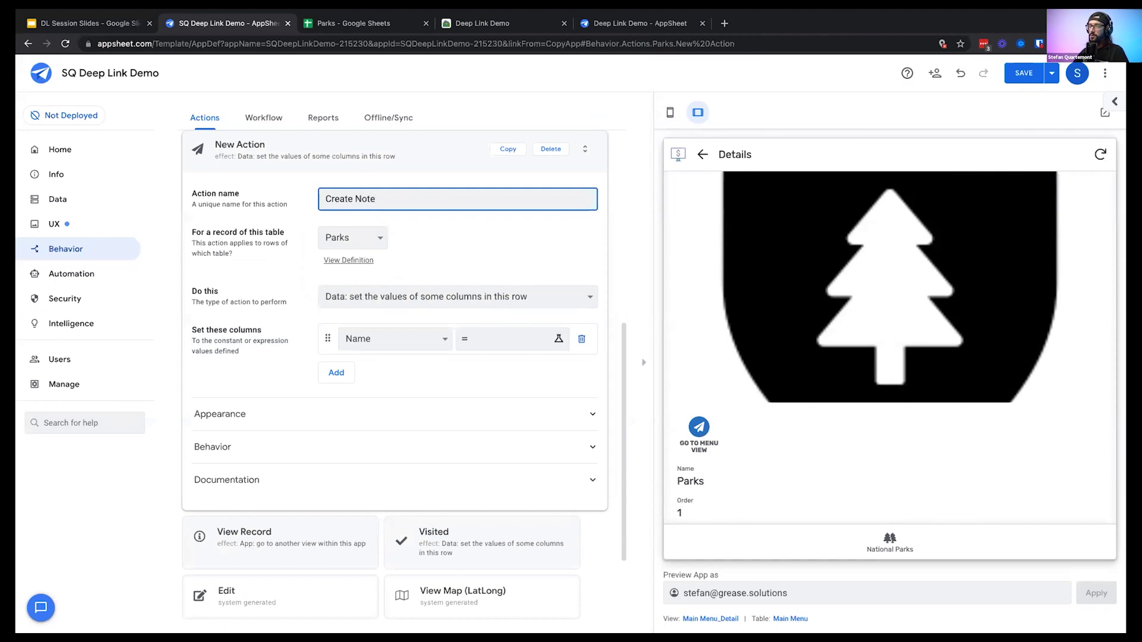
Set Create Note's Do this to 'App: go to another view within this app', then view UX Views
left_click(375, 296)
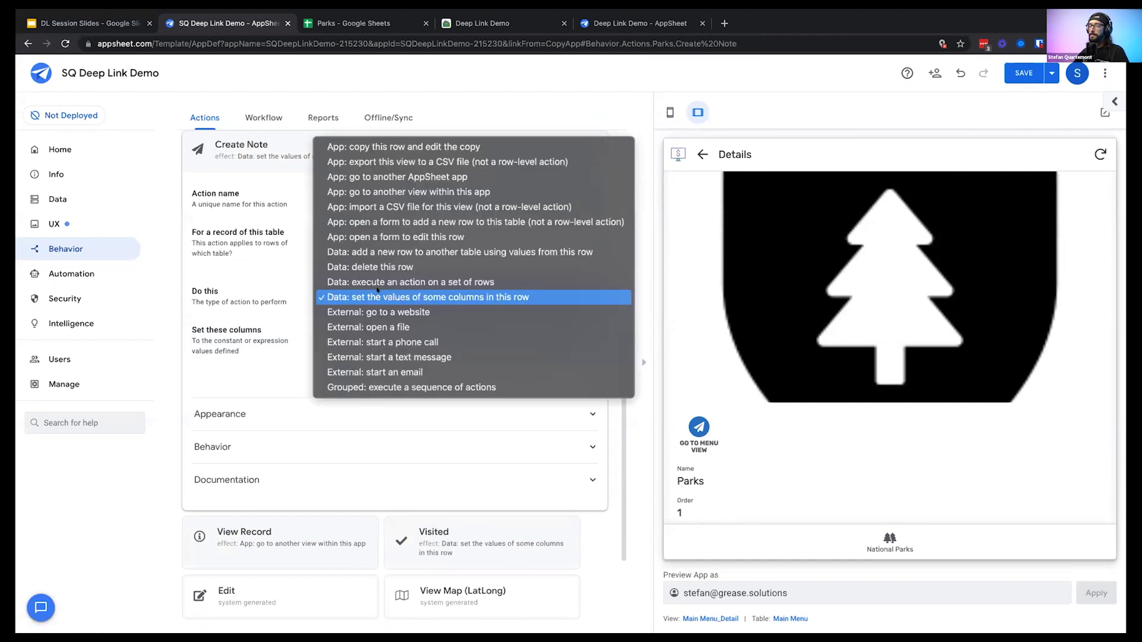
left_click(388, 192)
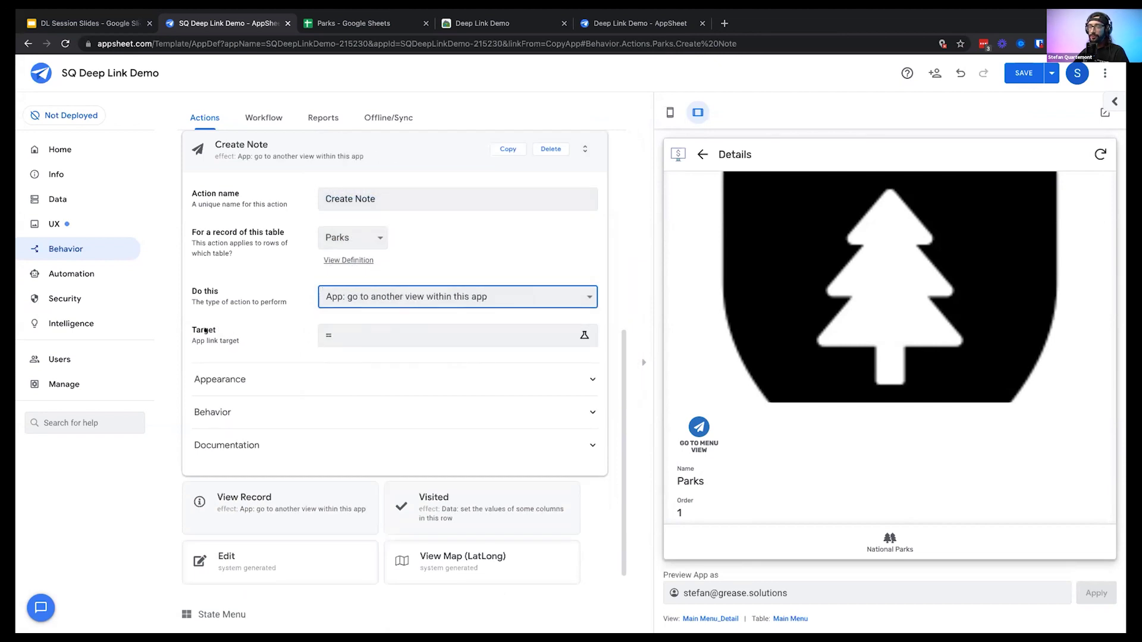
left_click(66, 222)
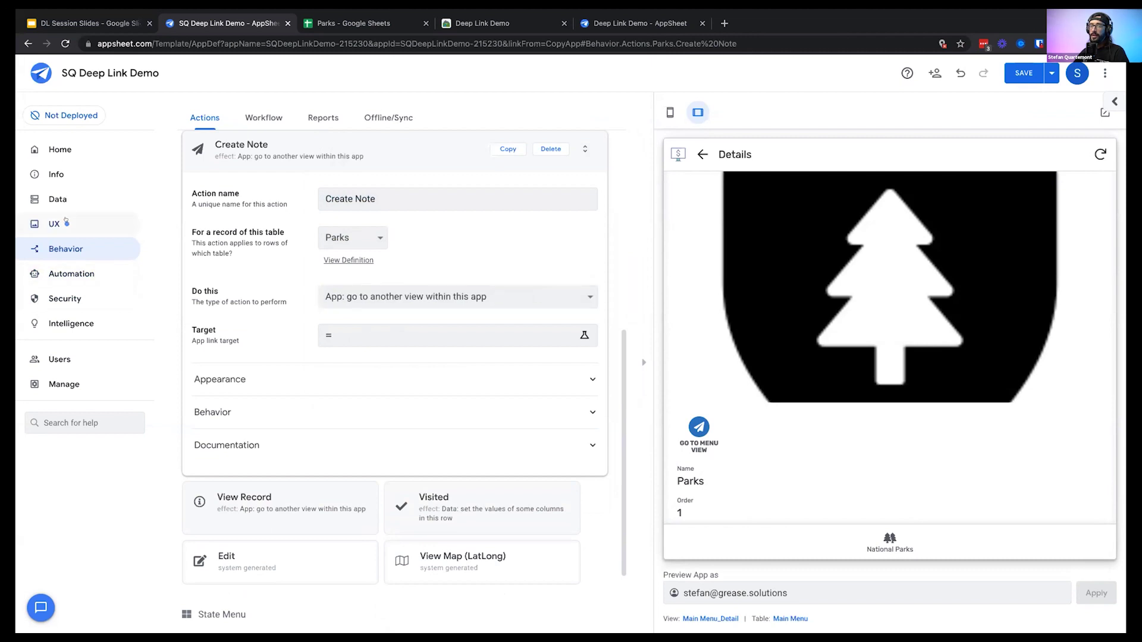
left_click(325, 350)
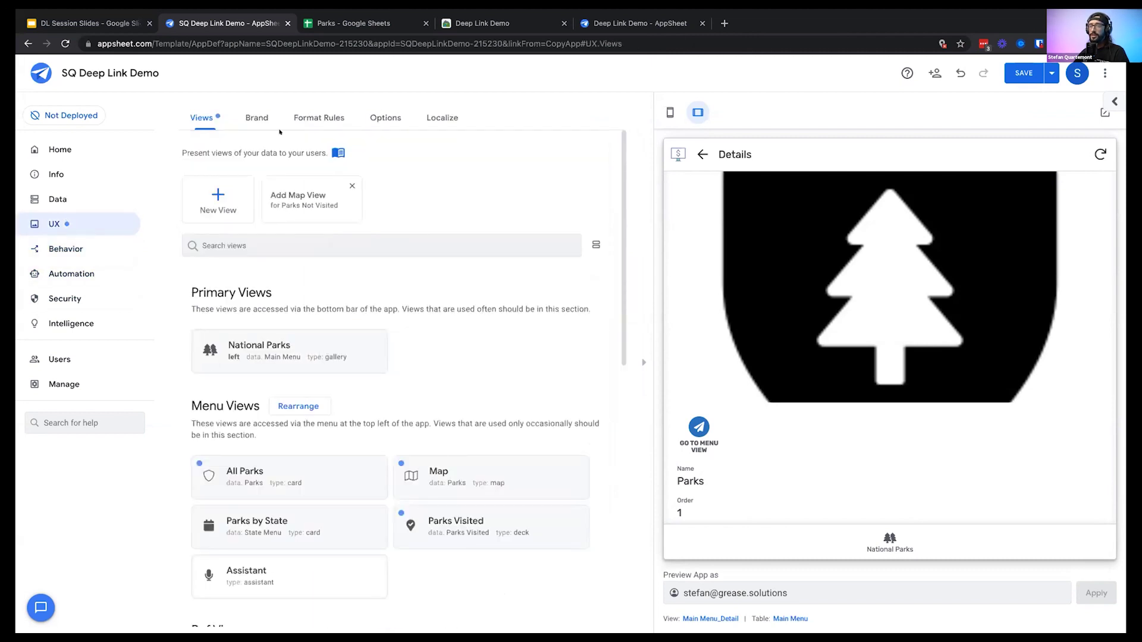
Locate the Notes_Form view under Ref Views, then reopen the Create Note action settings
scroll(399, 385, "down", 7)
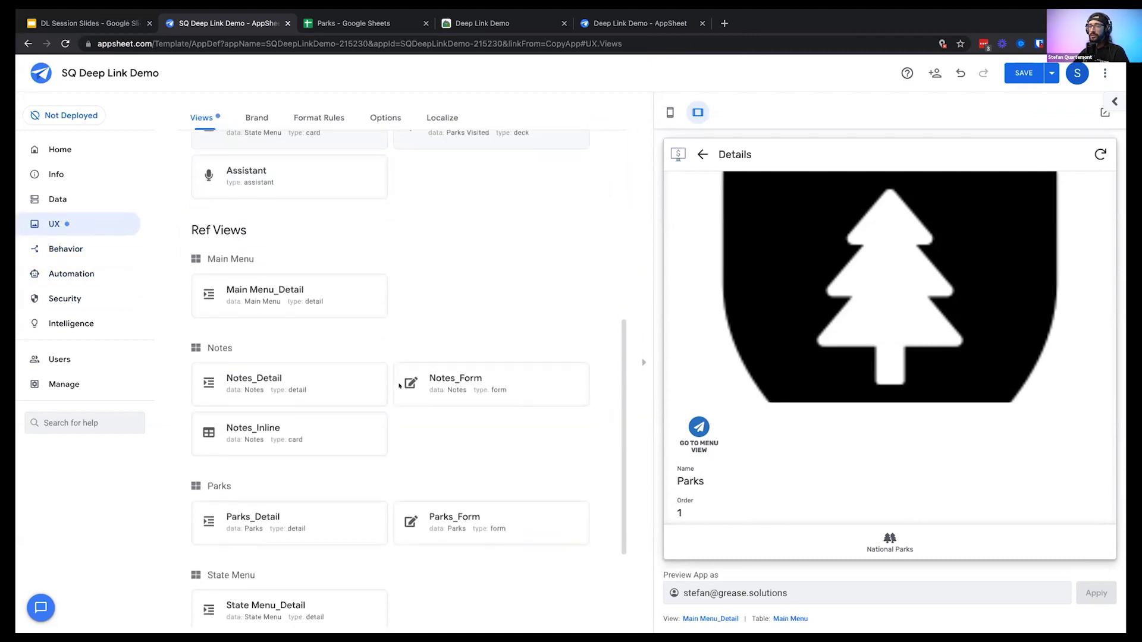
scroll(399, 385, "down", 2)
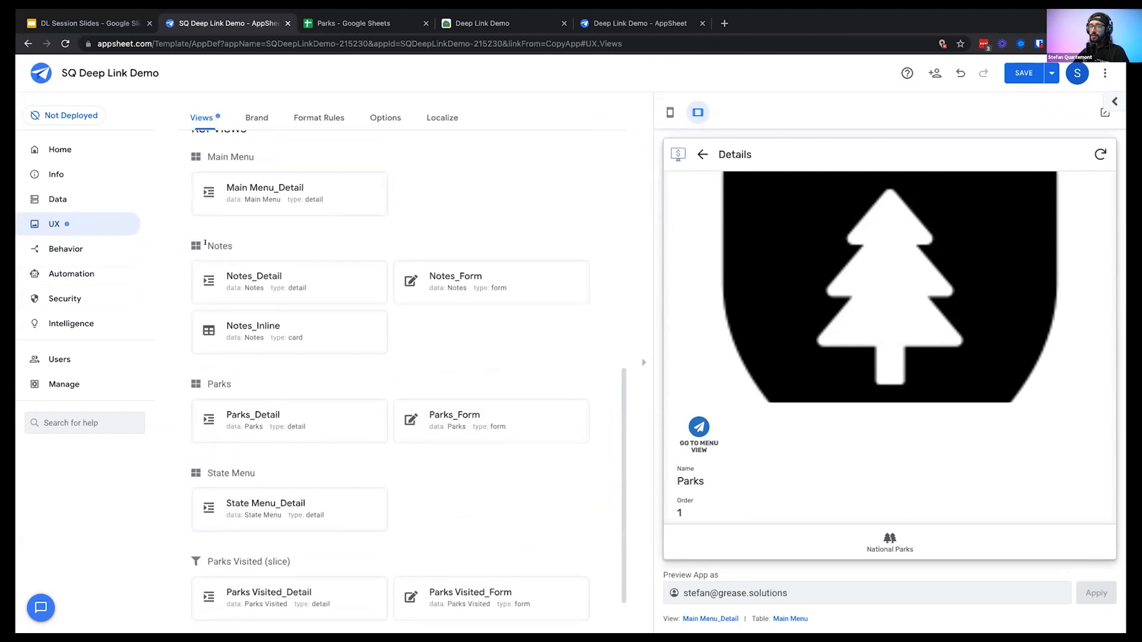
left_click_drag(204, 243, 235, 246)
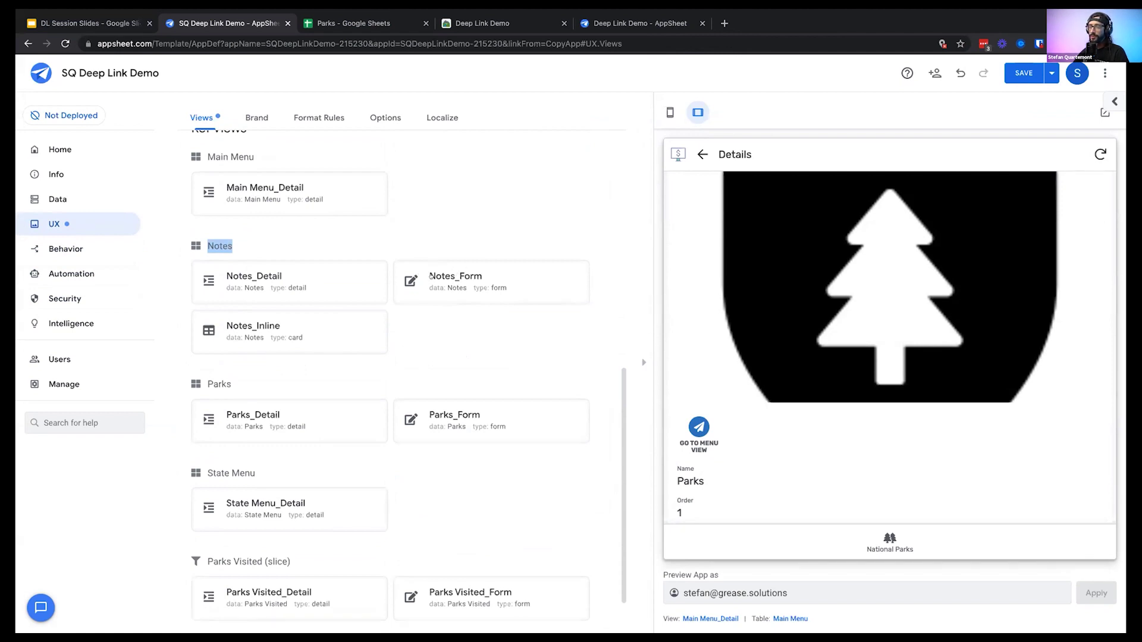
scroll(443, 346, "down", 2)
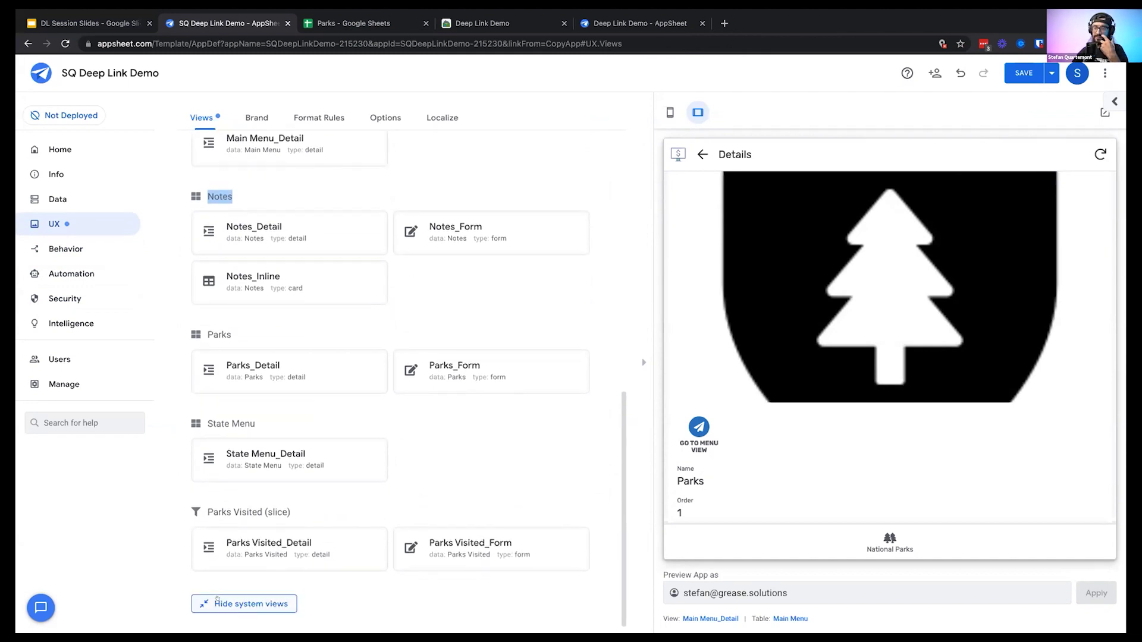
scroll(511, 256, "up", 1)
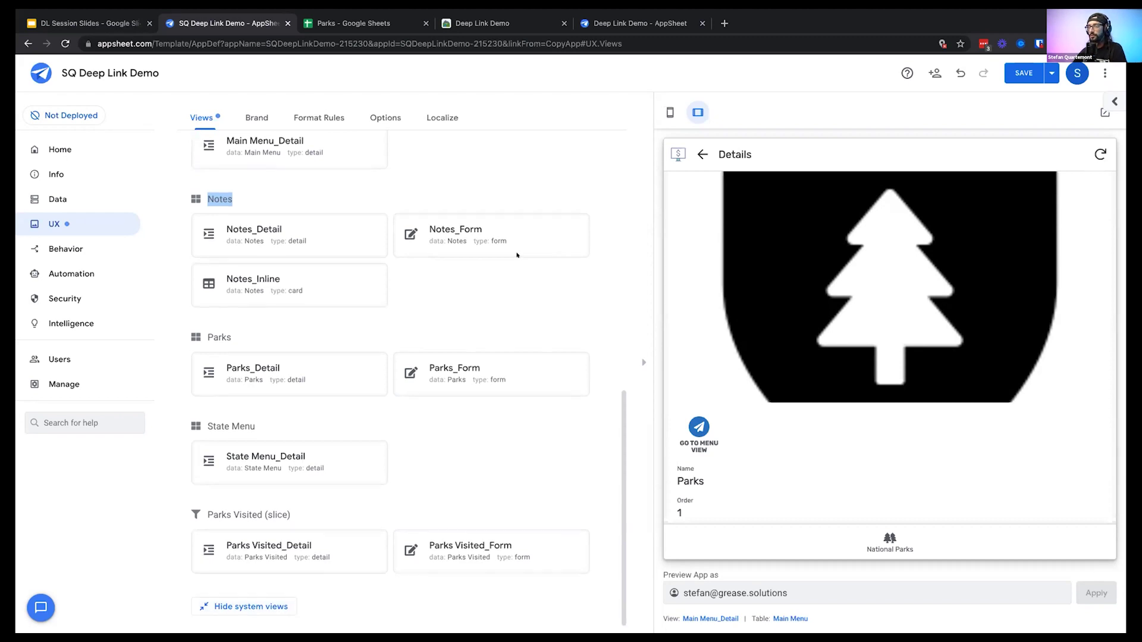
scroll(509, 256, "up", 1)
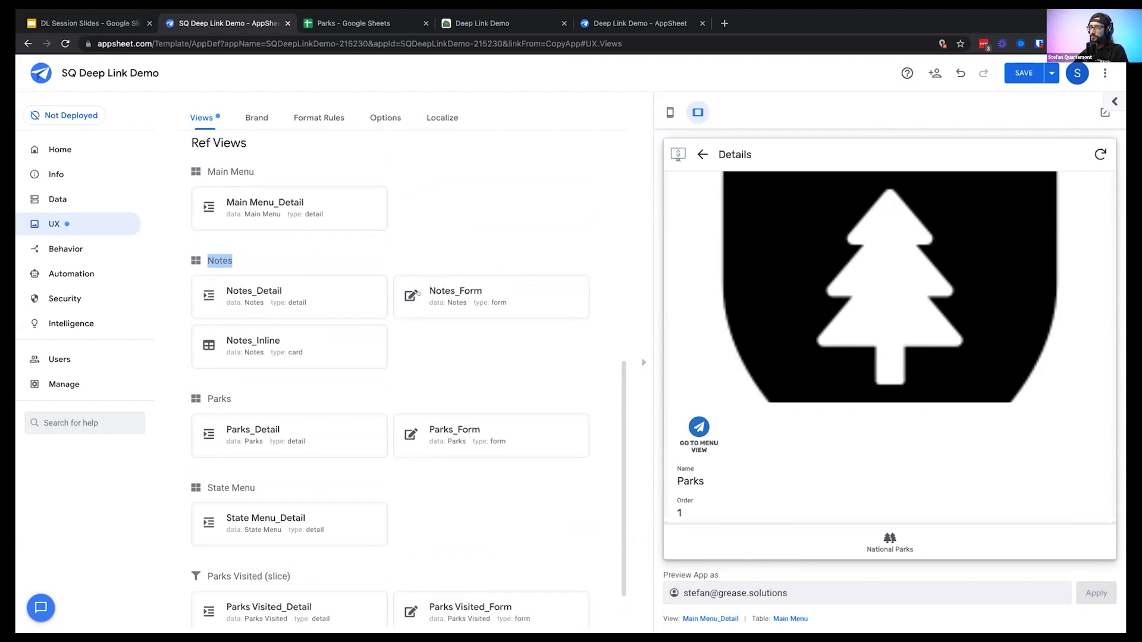
left_click(65, 249)
scroll(421, 404, "down", 5)
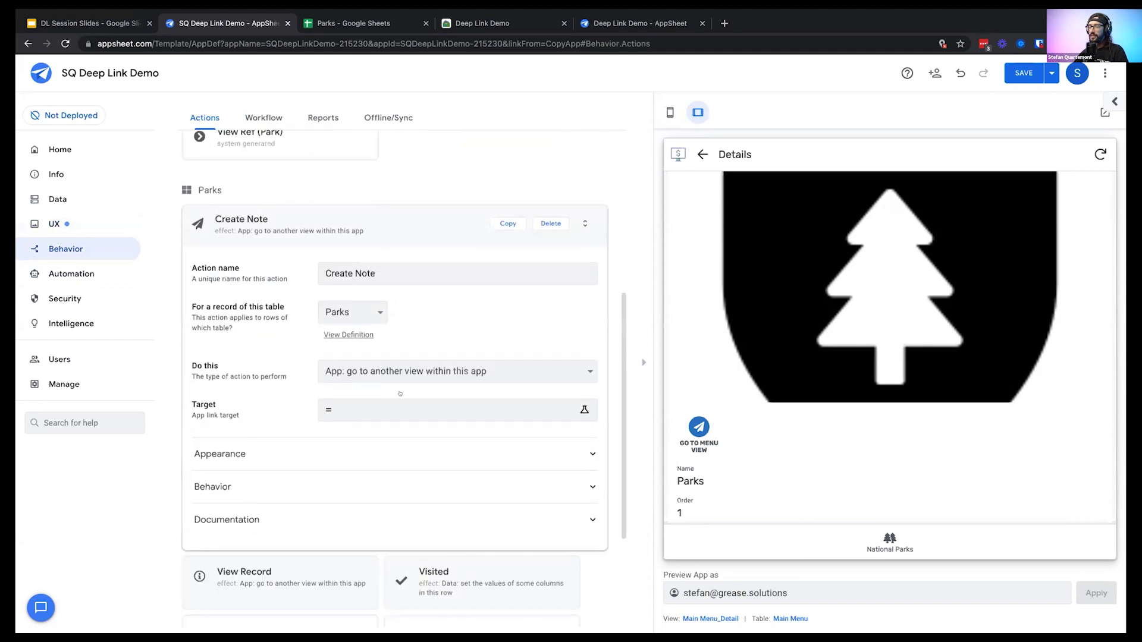
Enter LINKTOVIEW("Notes_Form") as the Create Note target and save the expression
left_click(398, 412)
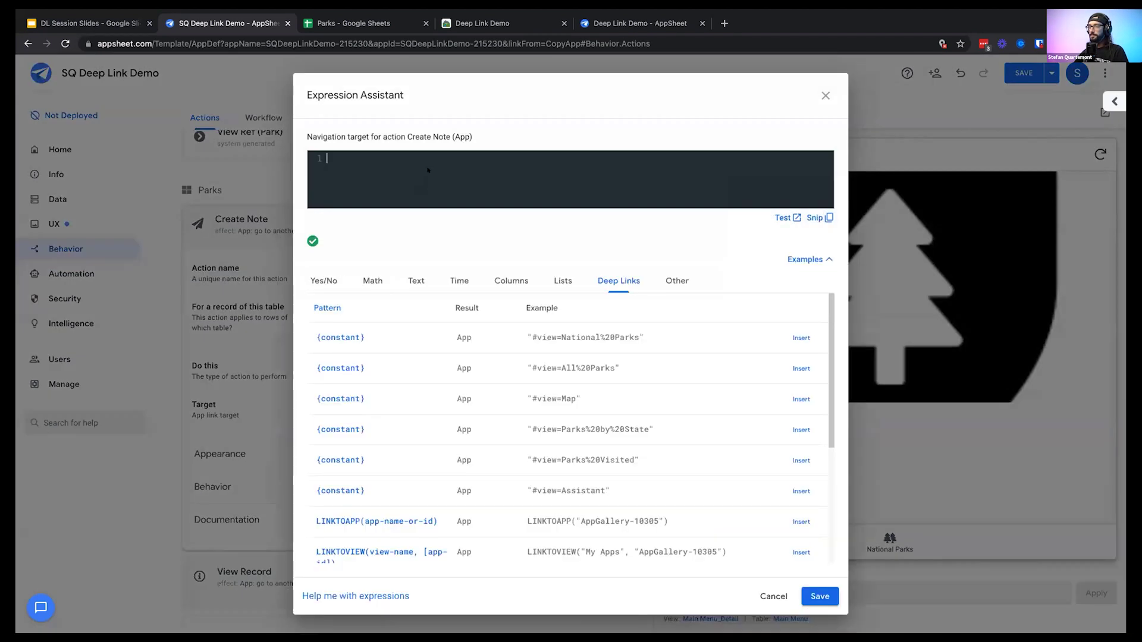
type("LINK")
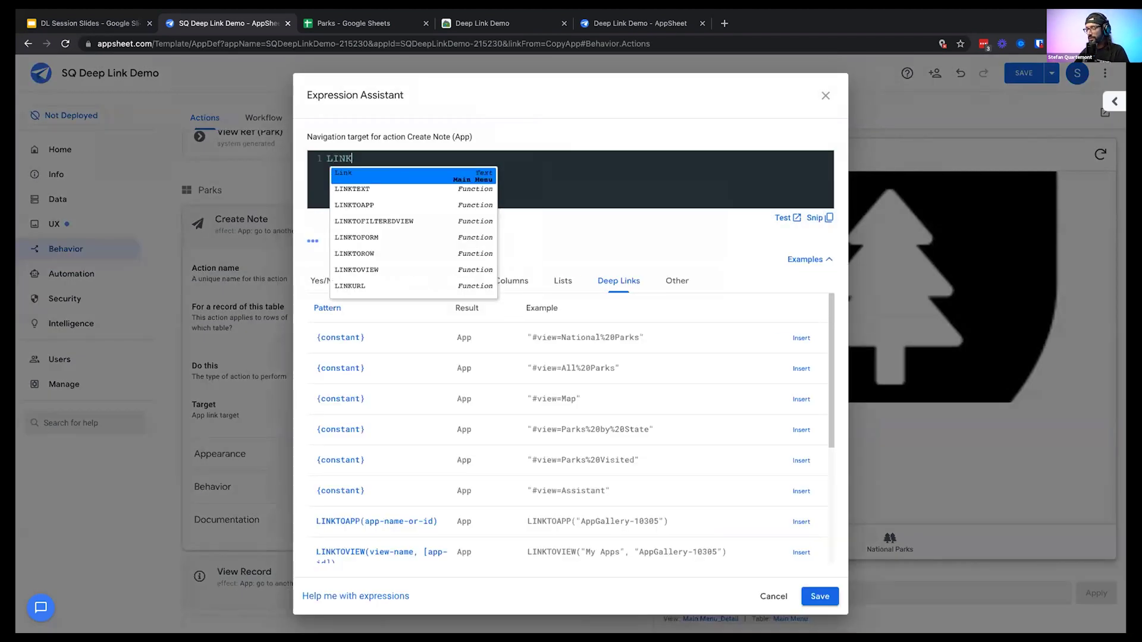
type("TO")
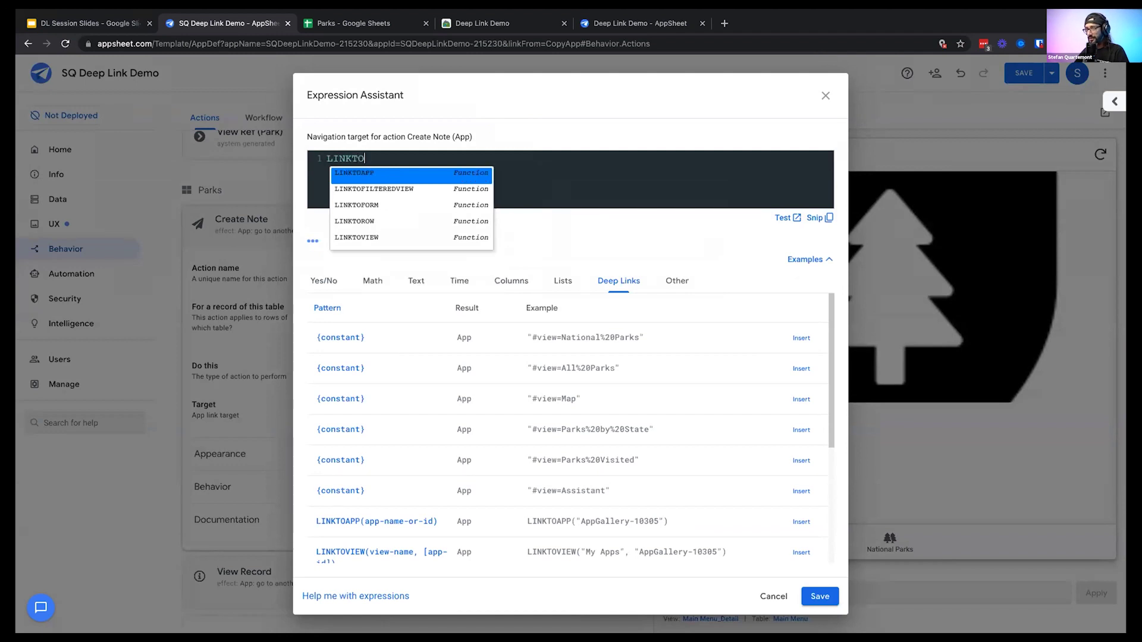
type("VIEW")
key("Return")
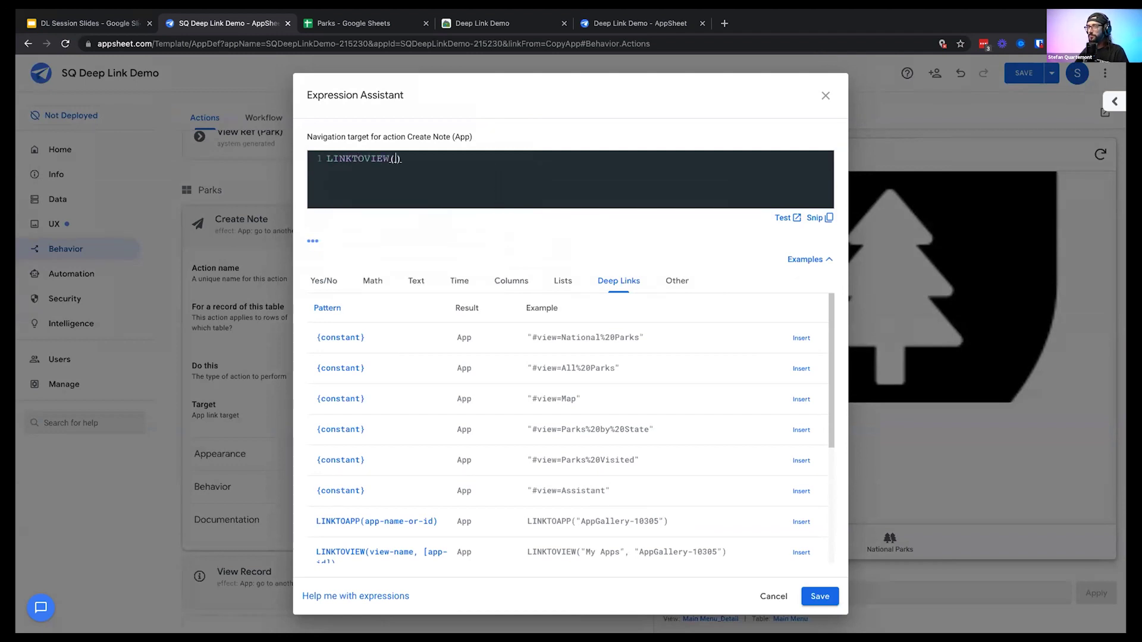
type("\"Notes")
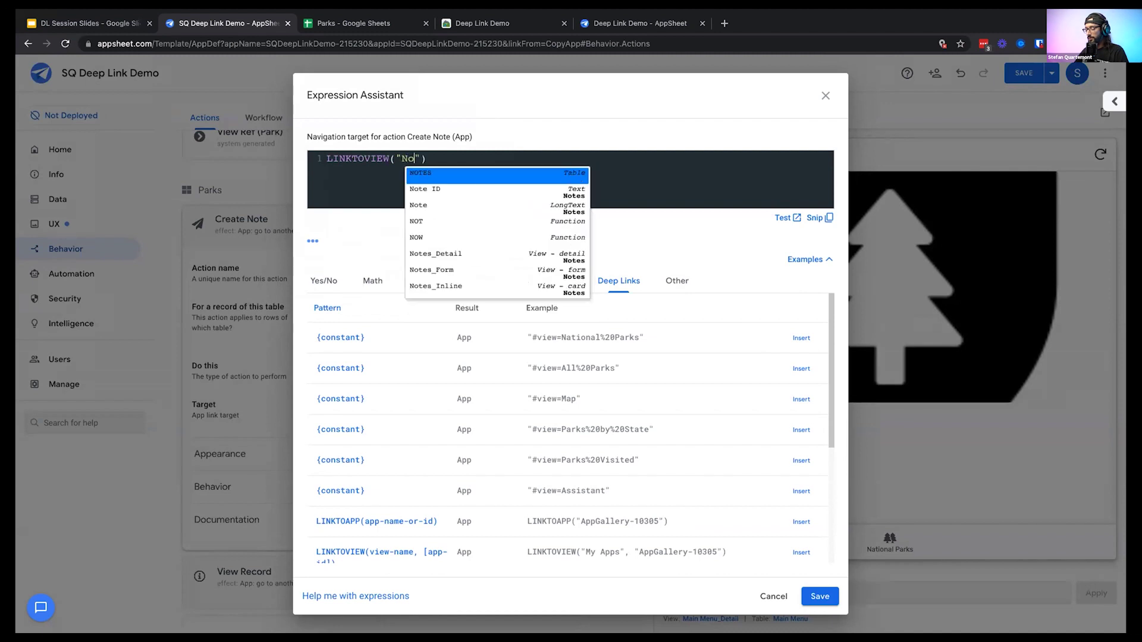
type("_F")
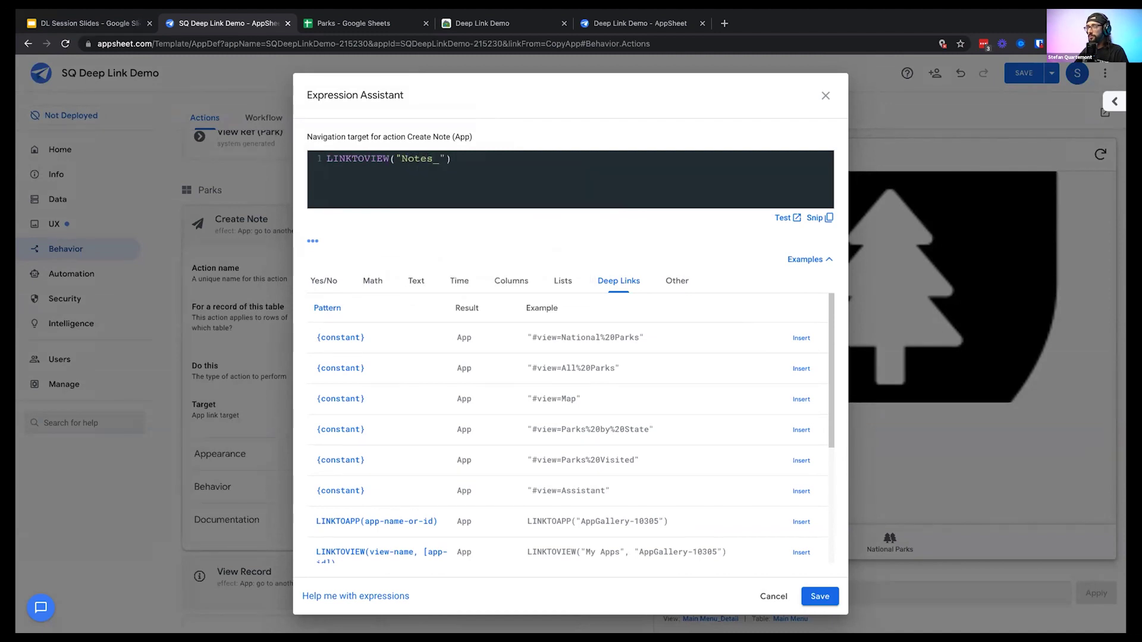
key("Return")
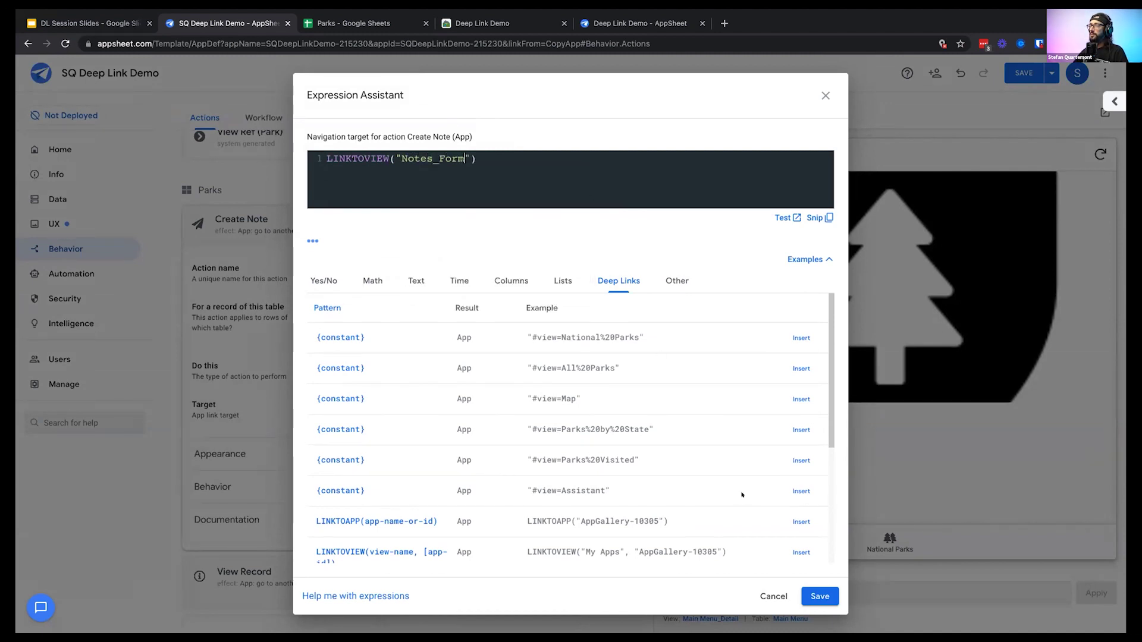
left_click(819, 596)
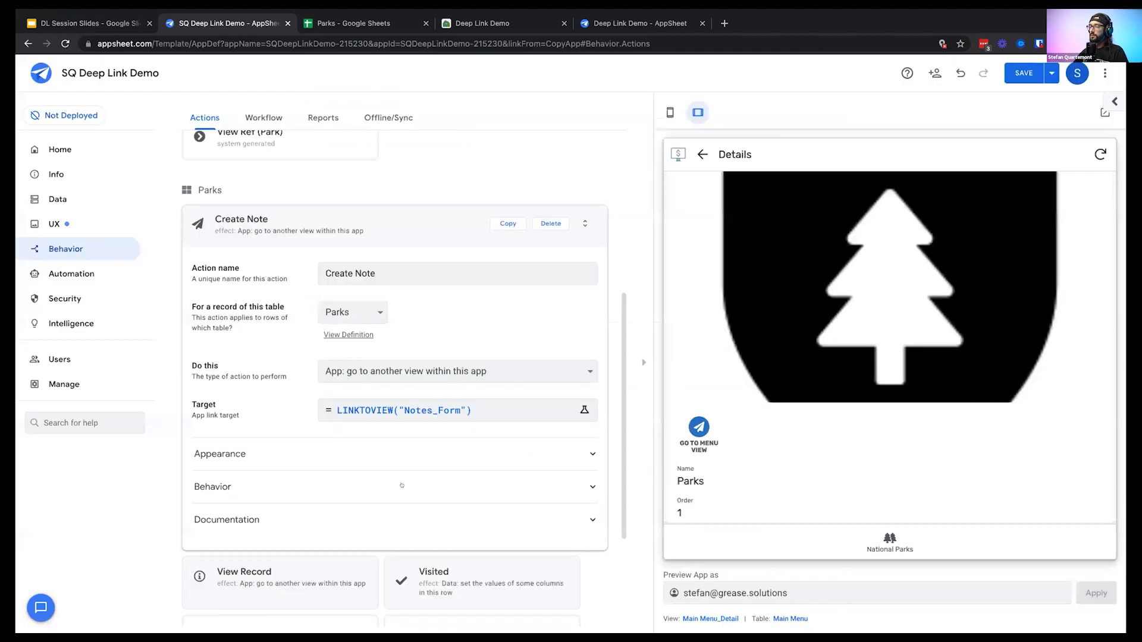
Search the Appearance icon picker for 'text' and choose the speech-bubble icon for Create Note
left_click(317, 458)
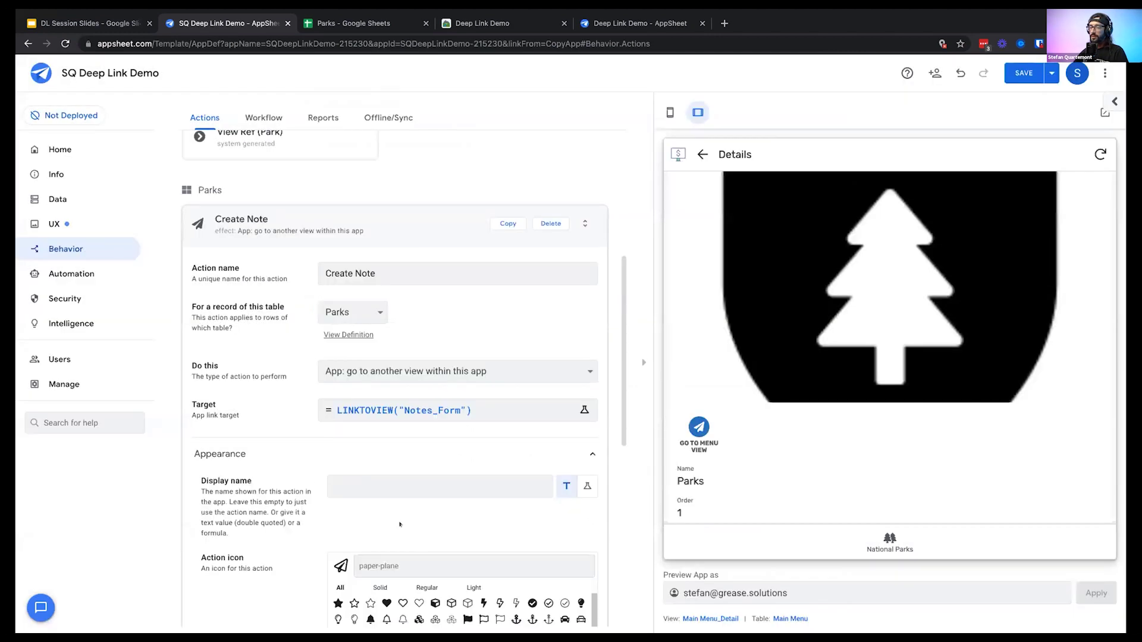
scroll(399, 560, "down", 3)
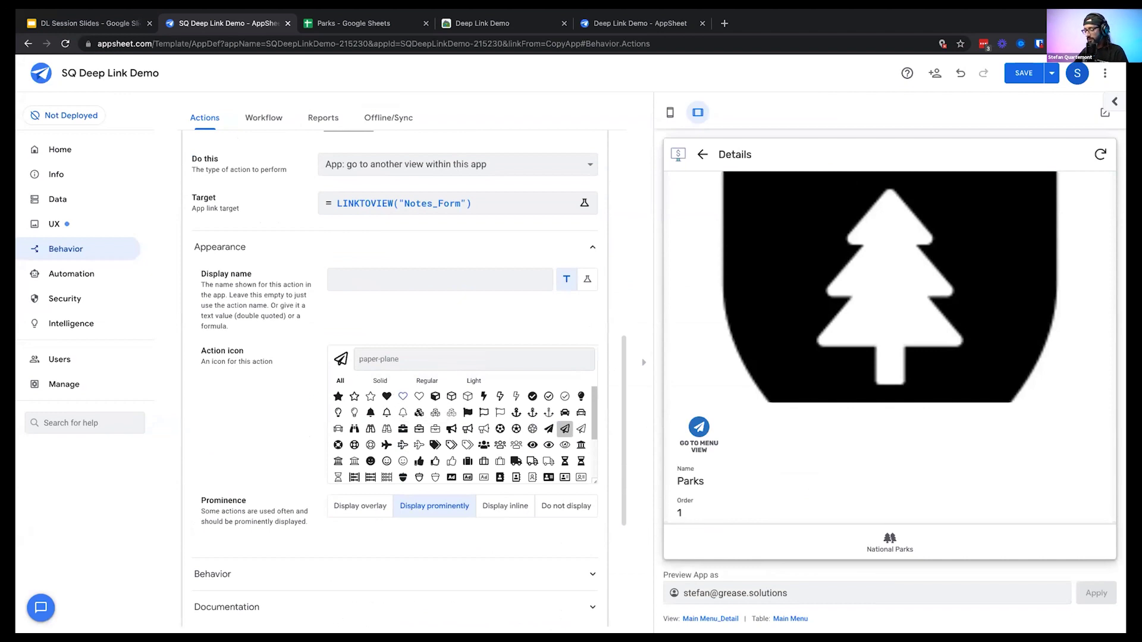
type("text")
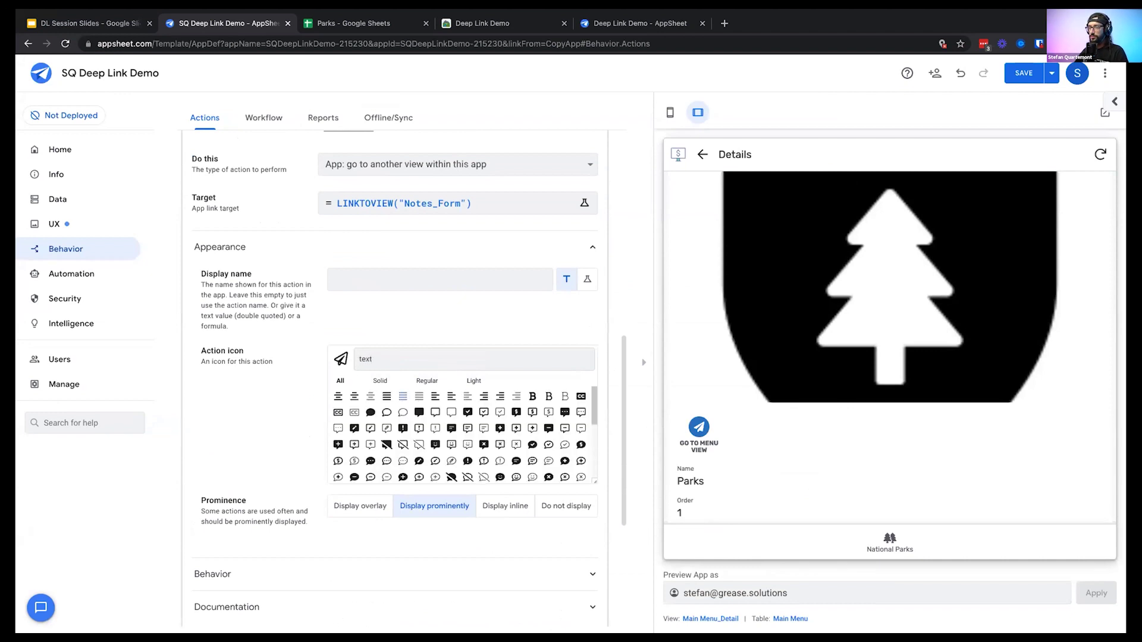
left_click(565, 413)
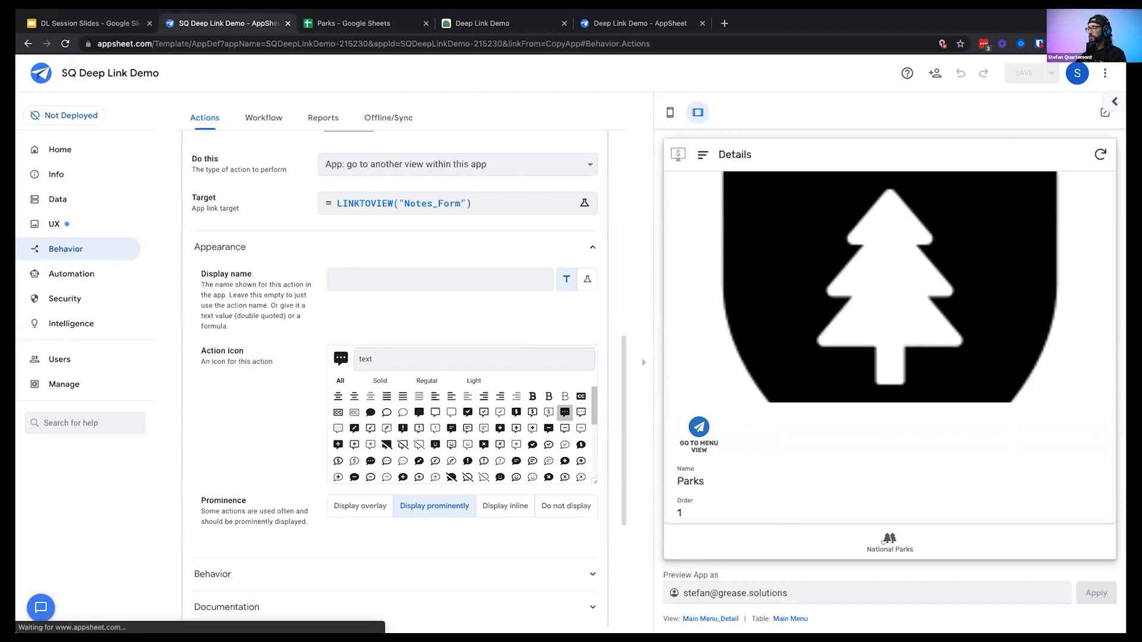
Open Yellowstone from All Parks in the preview and run Create Note
left_click(699, 429)
left_click(735, 267)
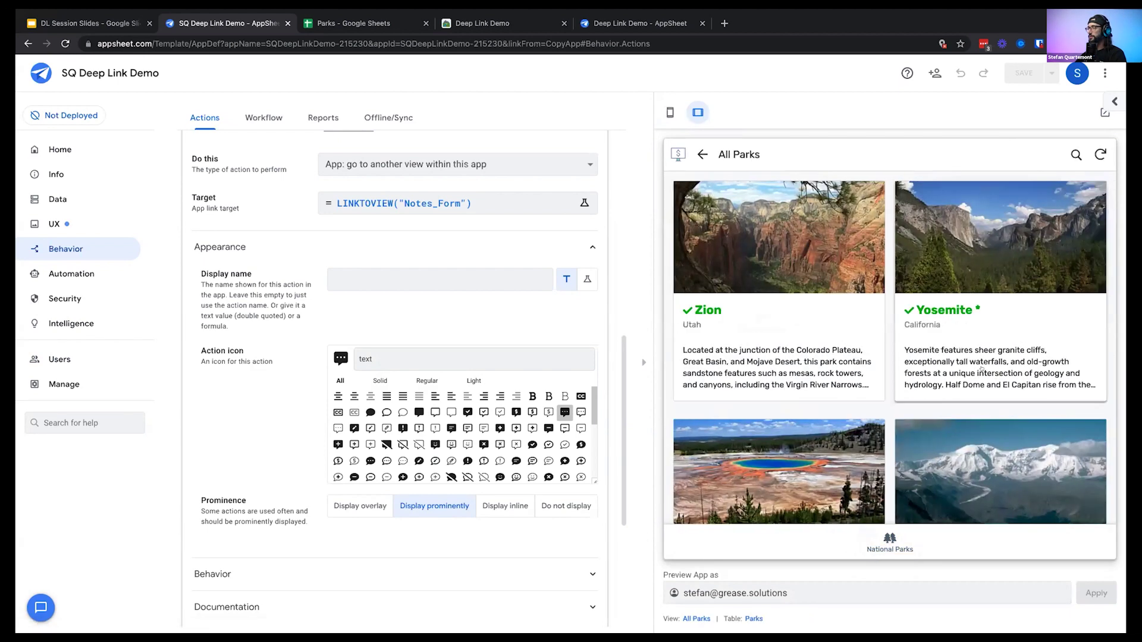
scroll(740, 241, "down", 4)
left_click(741, 238)
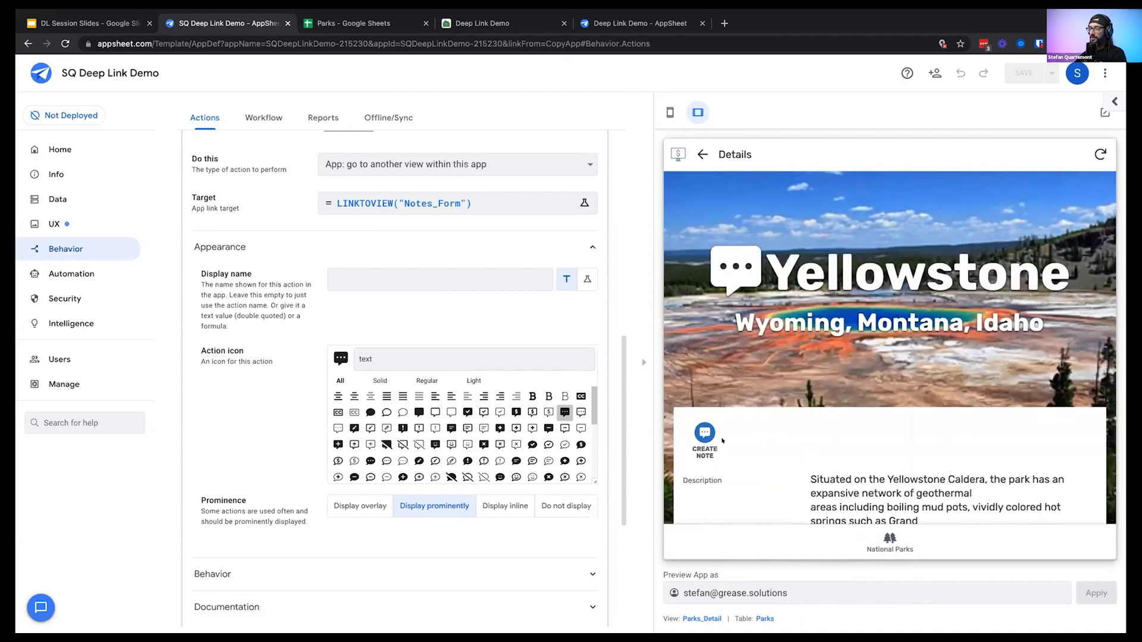
left_click(699, 438)
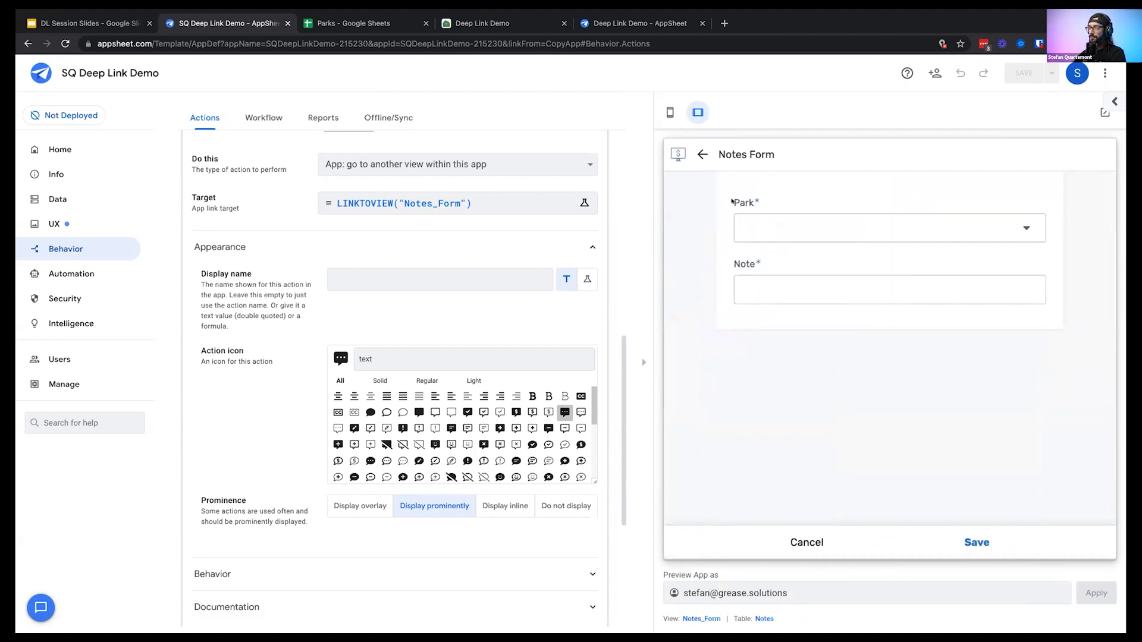
Pick Yellowstone in the note form's Park dropdown, then cancel back to Yellowstone's details
left_click(764, 228)
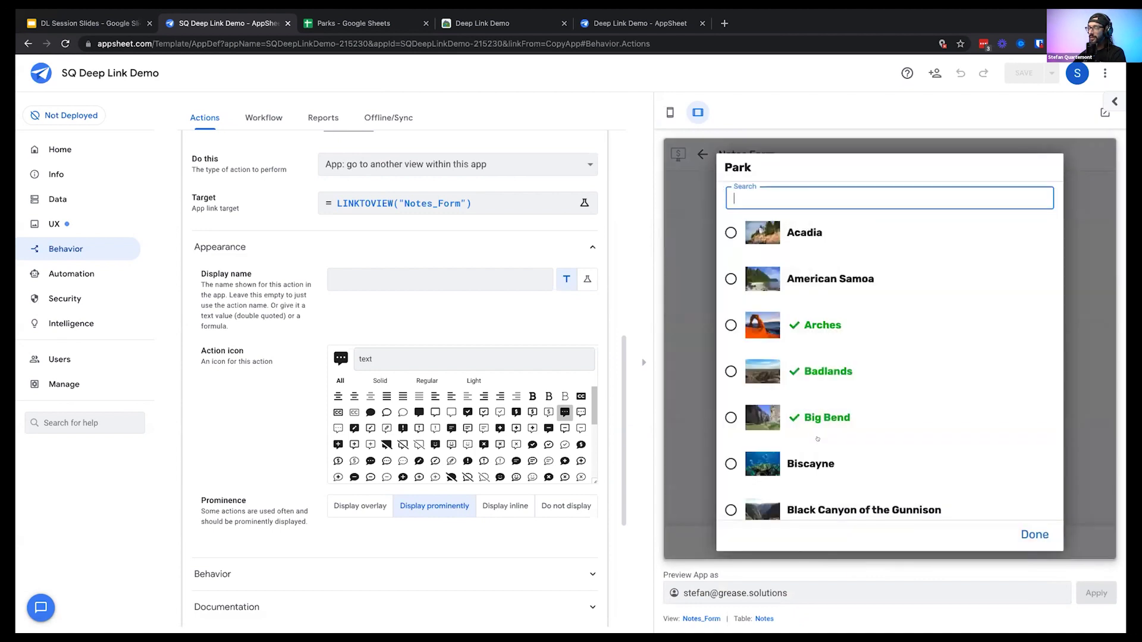
scroll(799, 466, "down", 20)
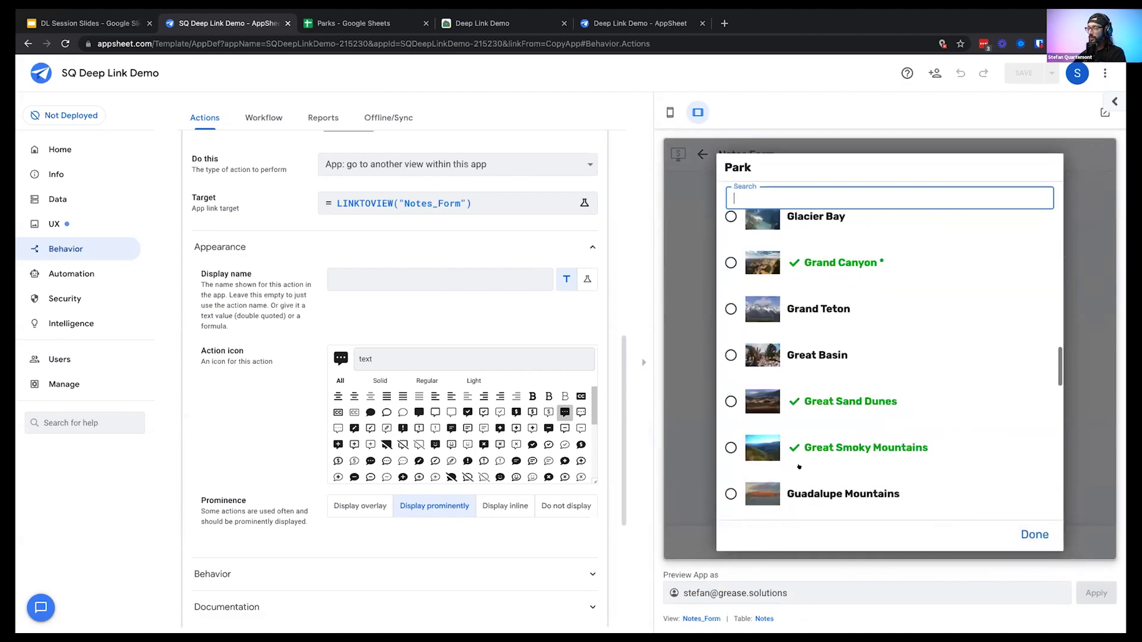
scroll(799, 460, "down", 5)
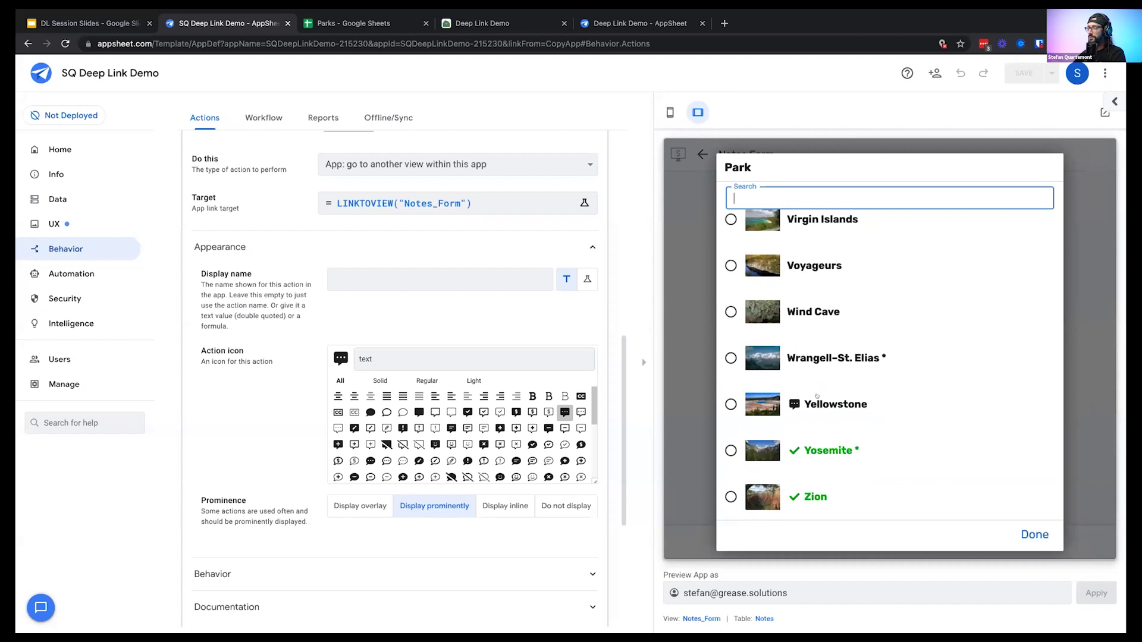
left_click(717, 356)
left_click(760, 310)
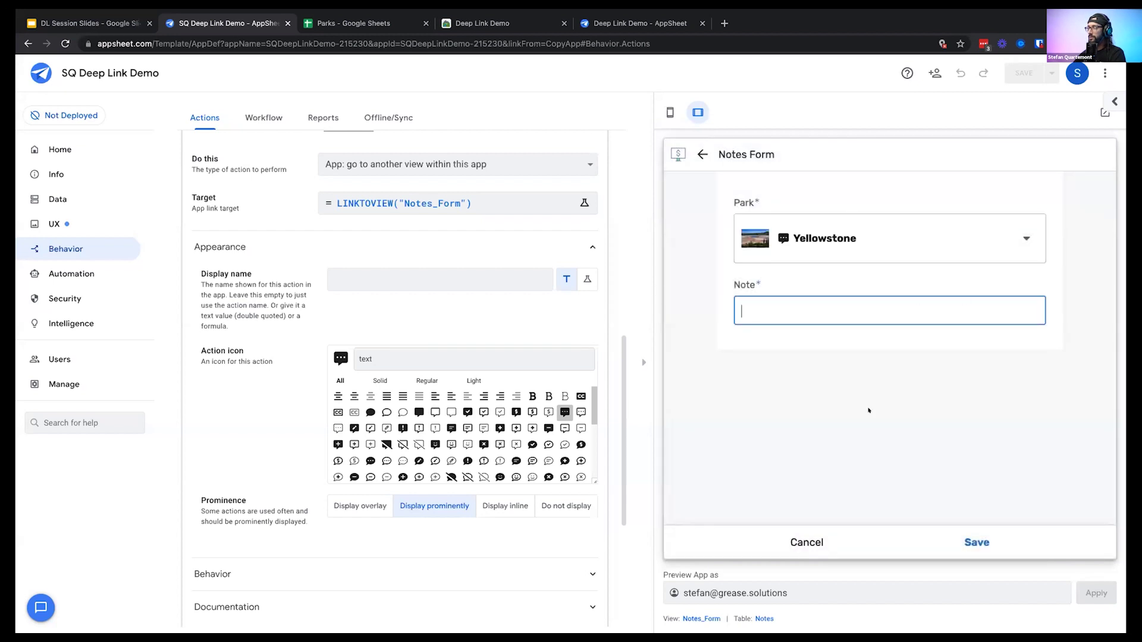
left_click(797, 542)
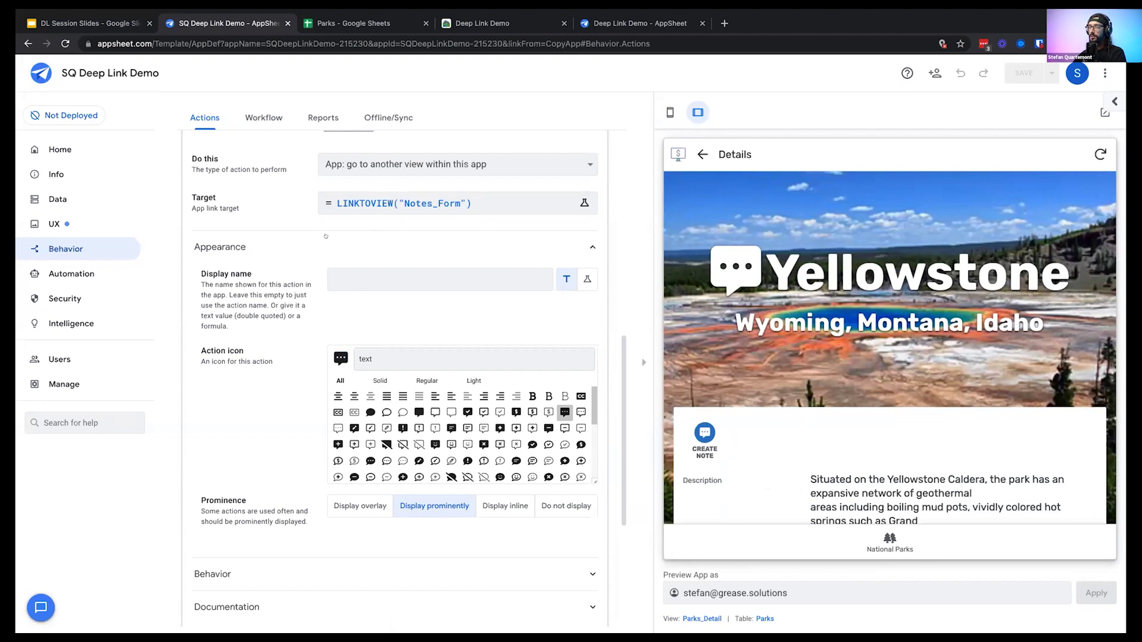
scroll(357, 238, "down", 1)
scroll(295, 289, "up", 3)
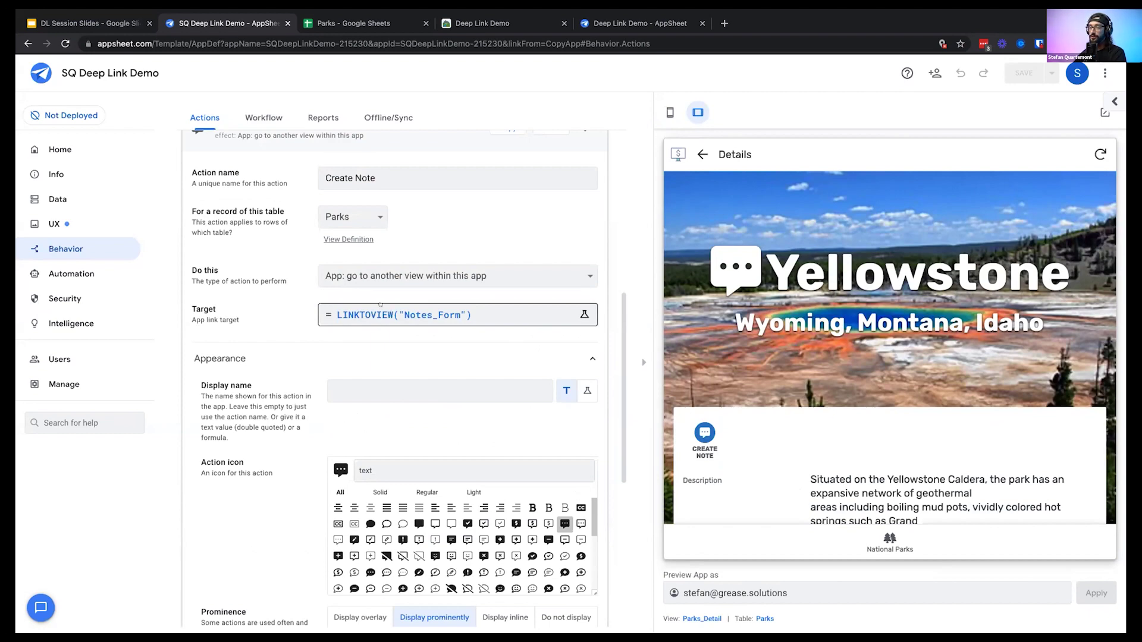
Open the Create Note target in the Expression Assistant and scroll Deep Links to LINKTOFORM
left_click(384, 313)
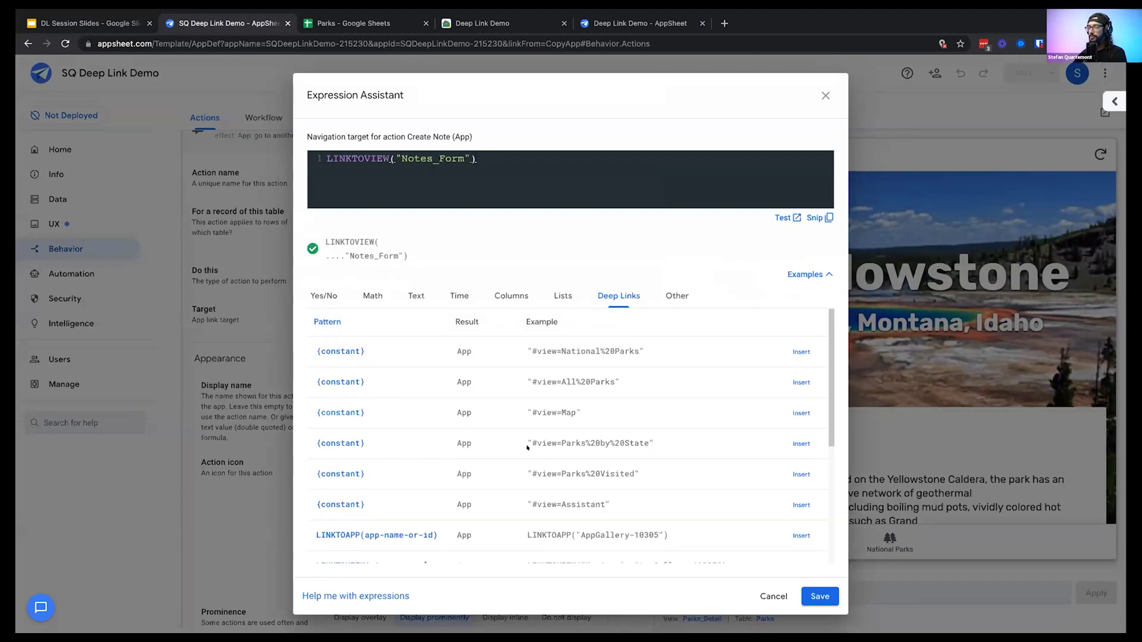
scroll(523, 443, "down", 4)
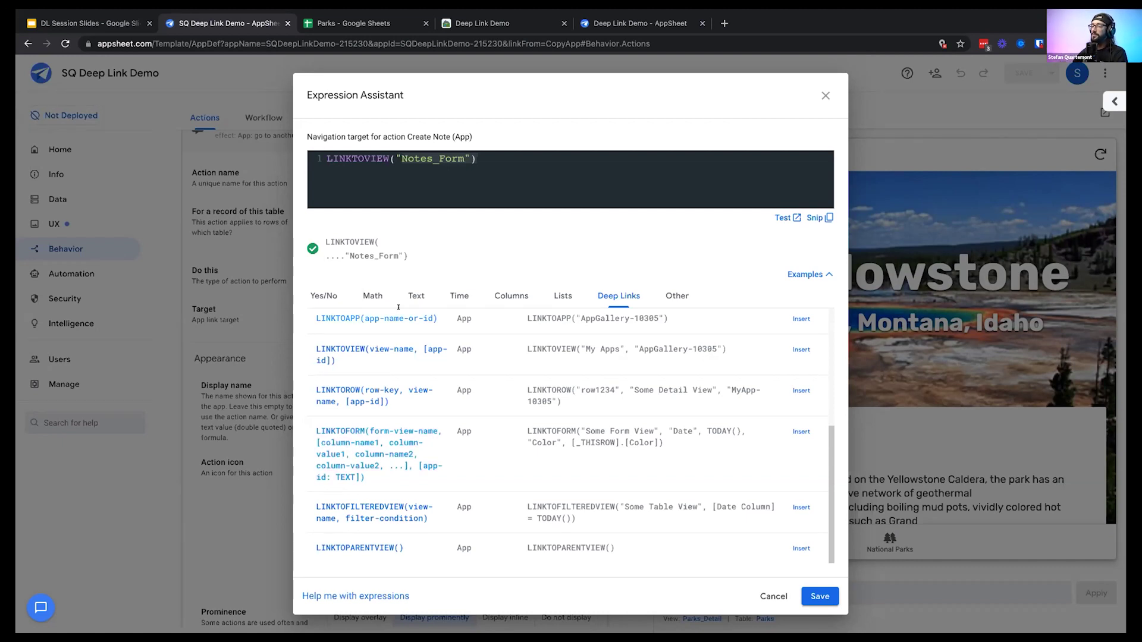
Replace the target with the LINKTOFORM sample pointed at Notes_Form, then switch to the Parks sheet
left_click_drag(507, 153, 305, 144)
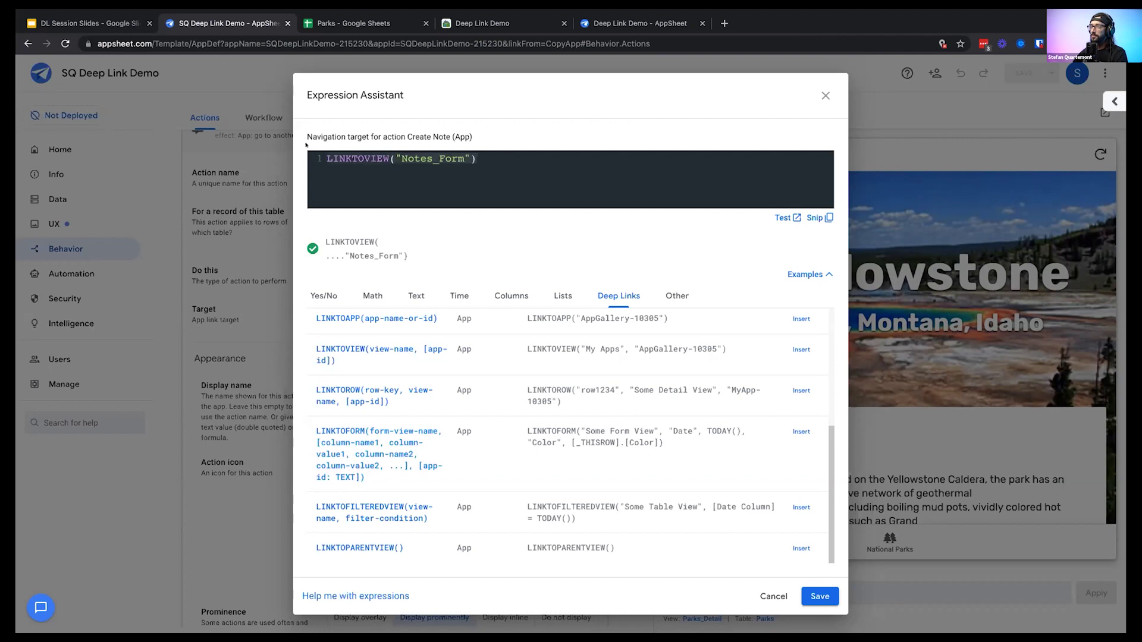
key("BackSpace")
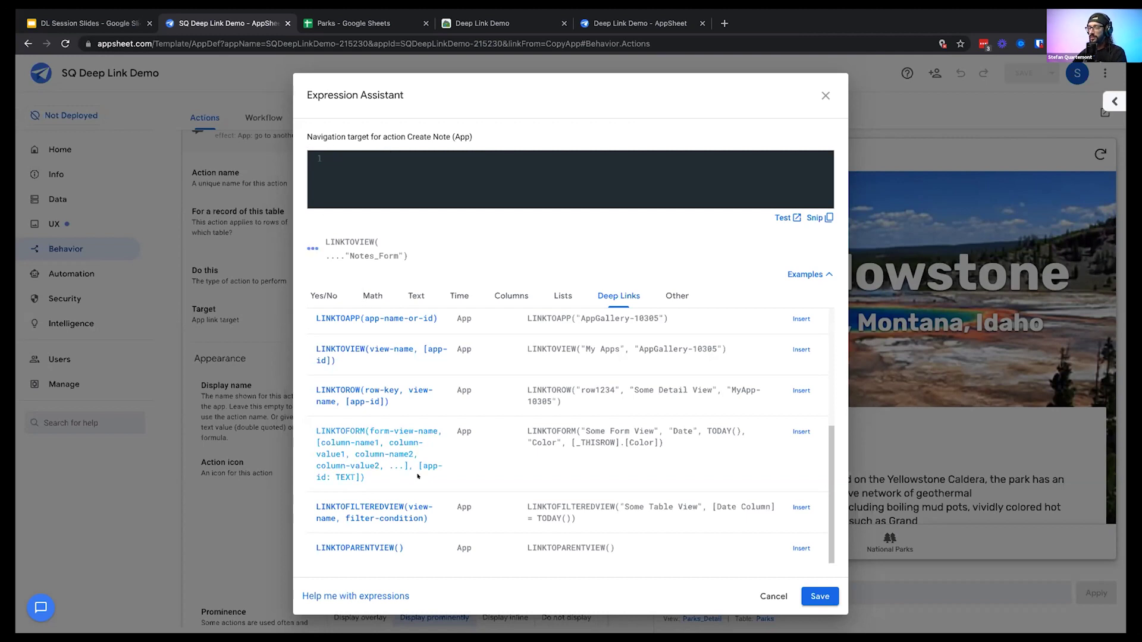
left_click(802, 431)
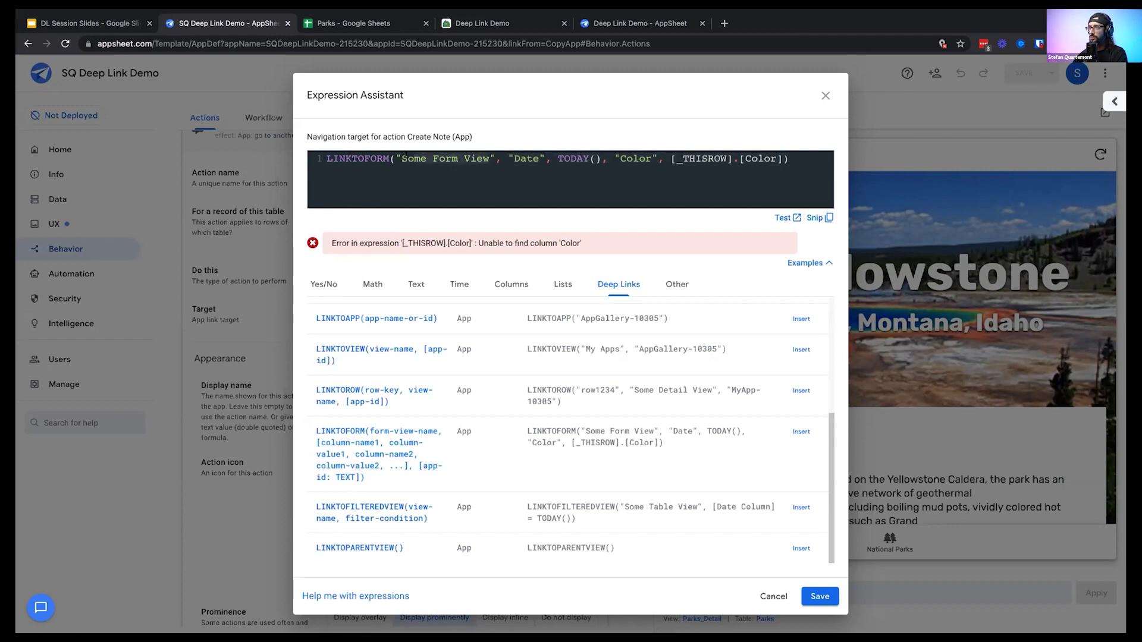
left_click_drag(397, 159, 493, 158)
key("BackSpace")
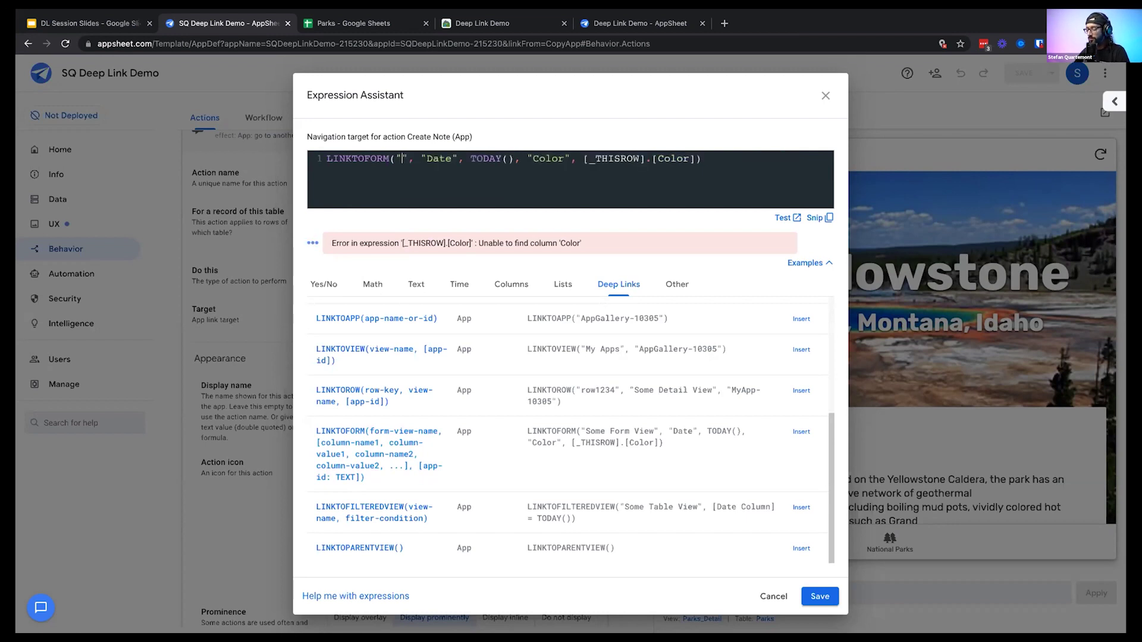
type("notes_Form")
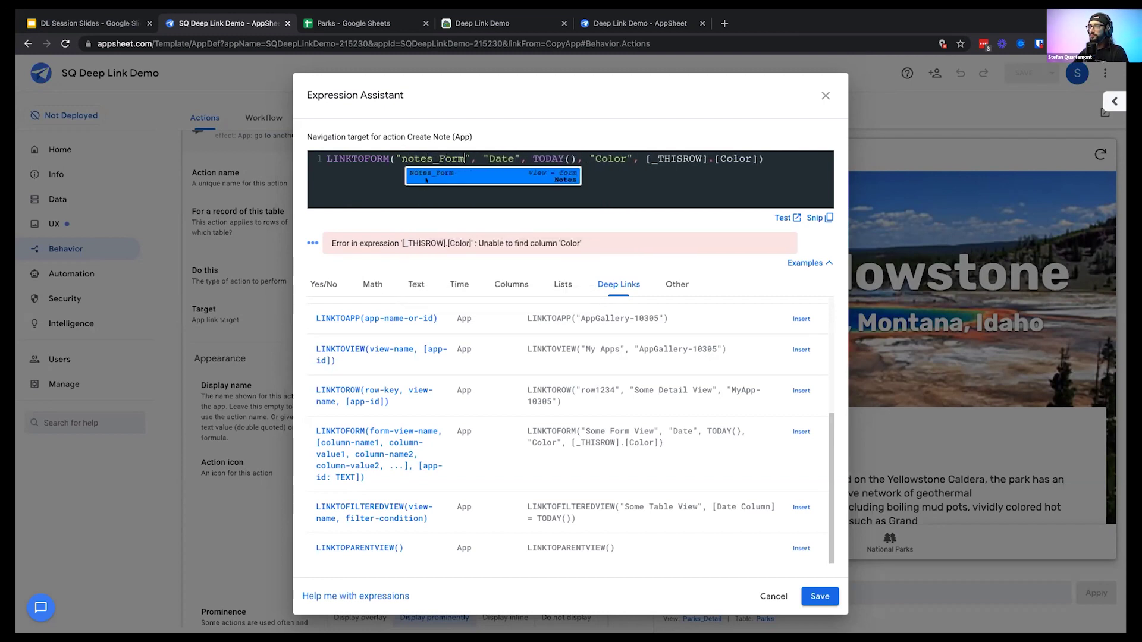
left_click(426, 173)
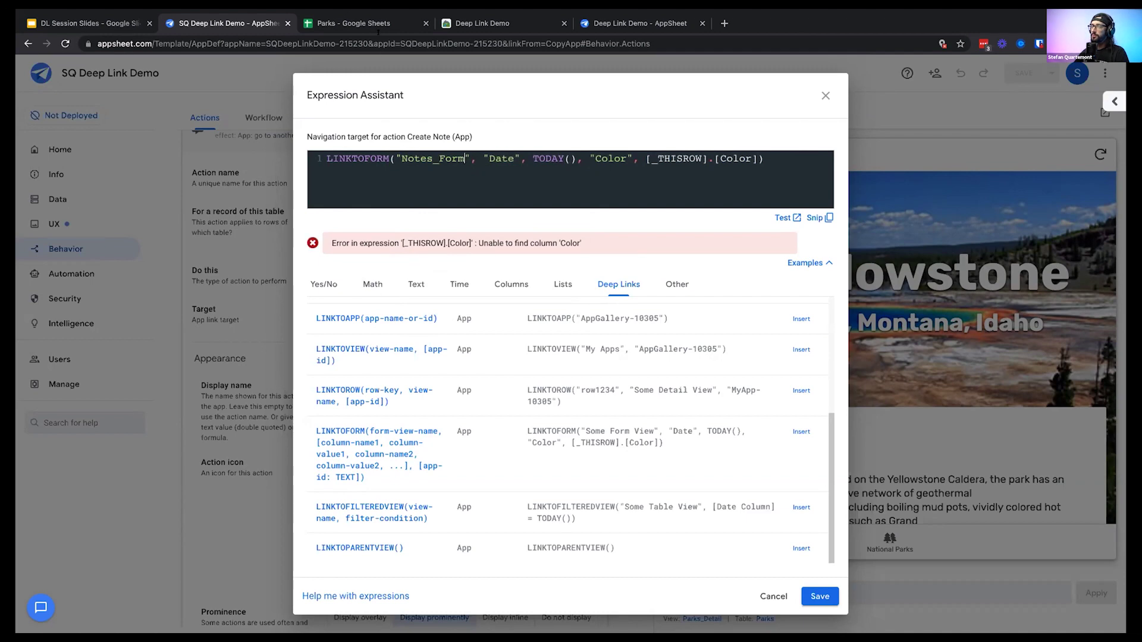
left_click(373, 16)
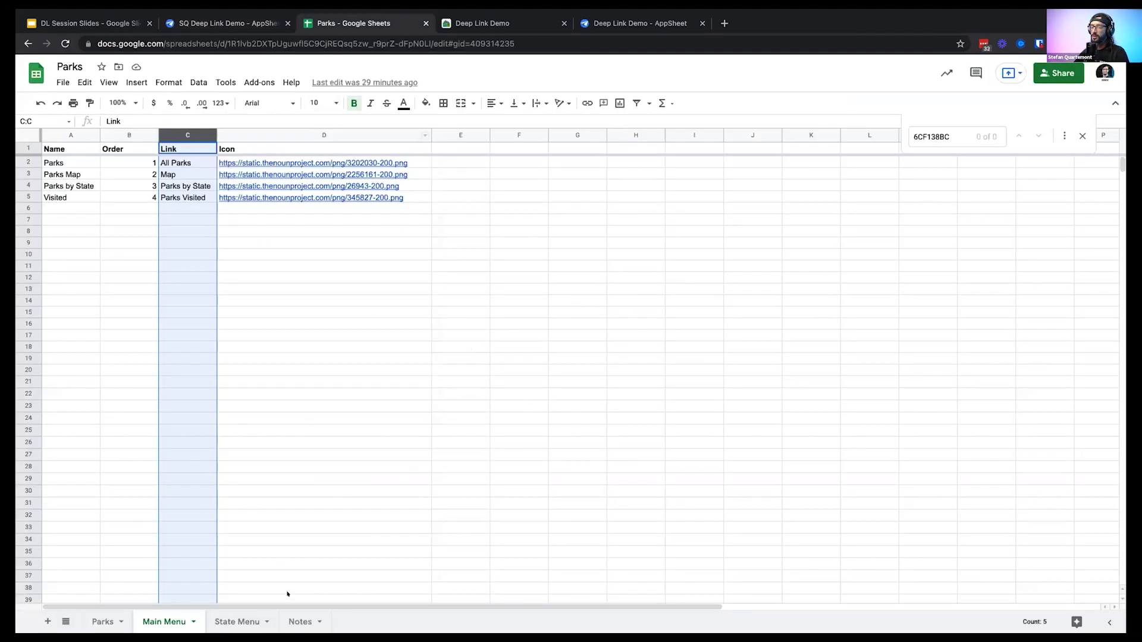
Inspect the Notes sheet's Note ID, Park and Note columns and copy the park ID in B2
left_click(299, 621)
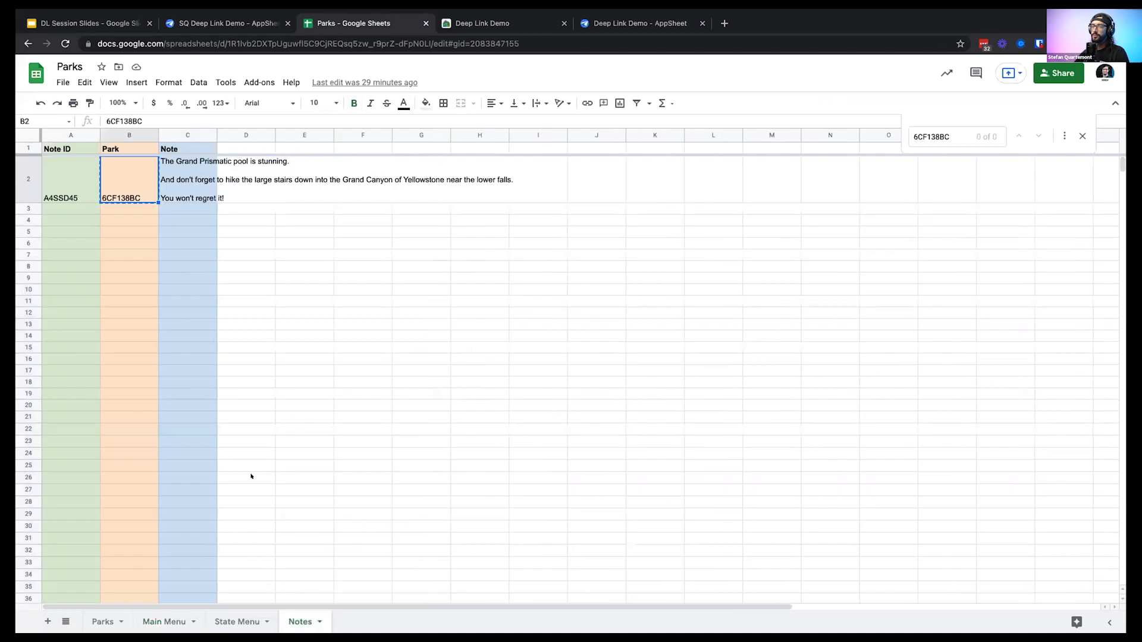
left_click(129, 135)
left_click(62, 134)
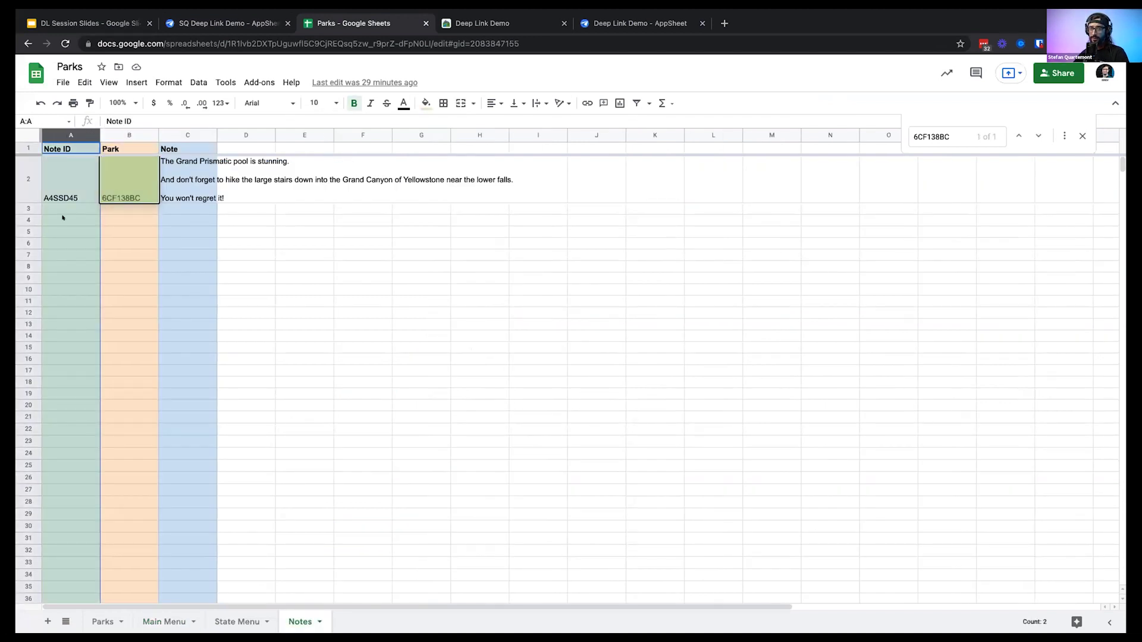
left_click(57, 193)
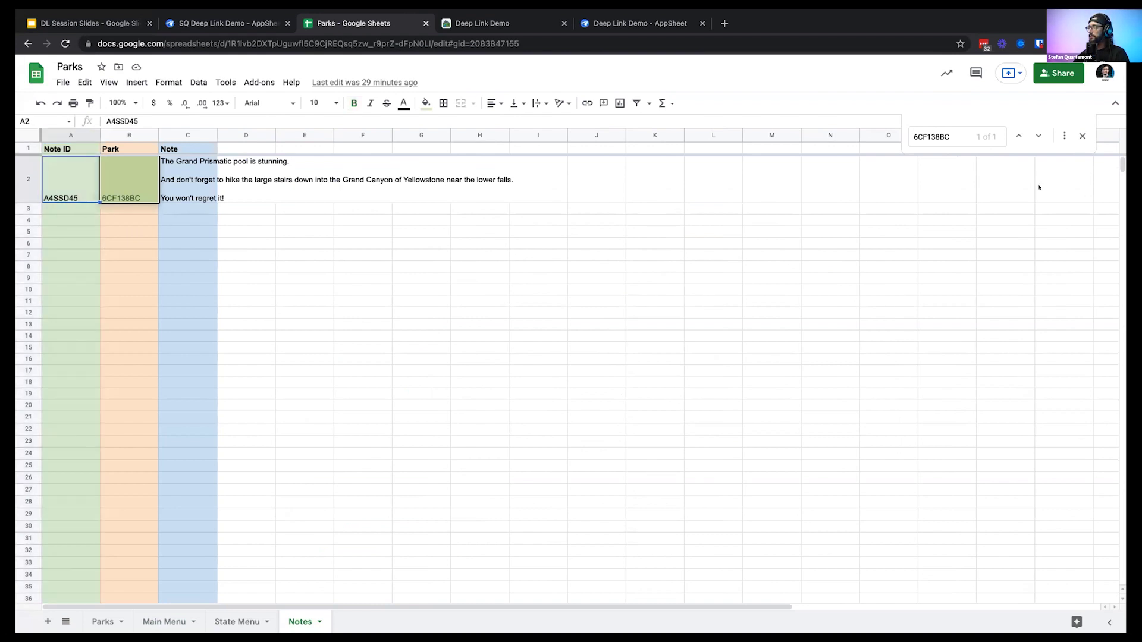
left_click(1083, 136)
left_click(141, 180)
key("ctrl+c")
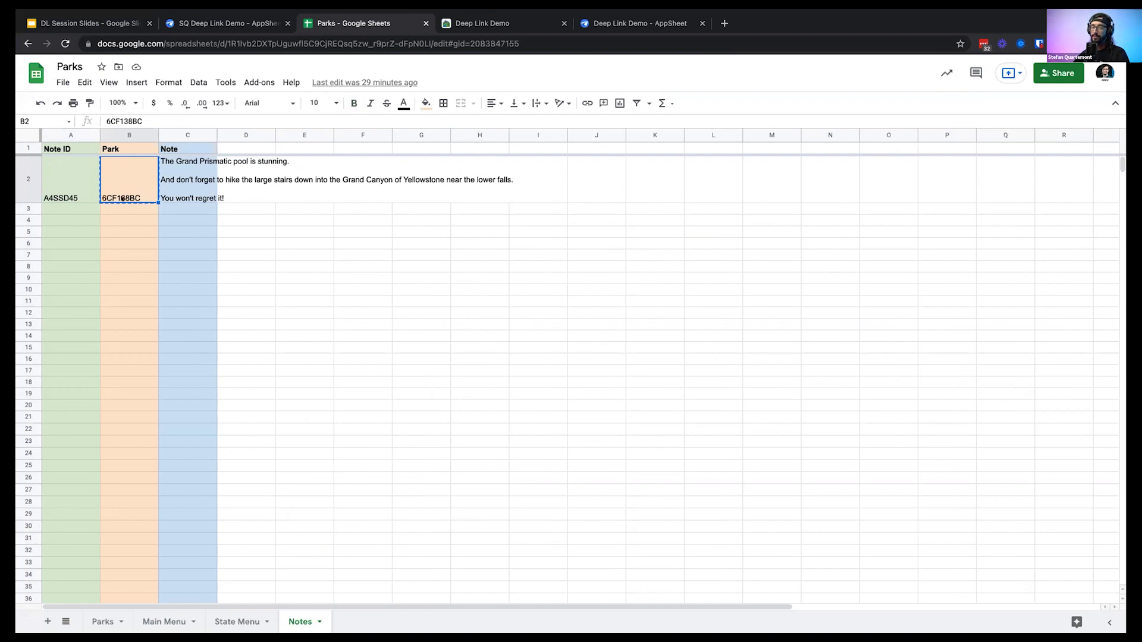
left_click(177, 144)
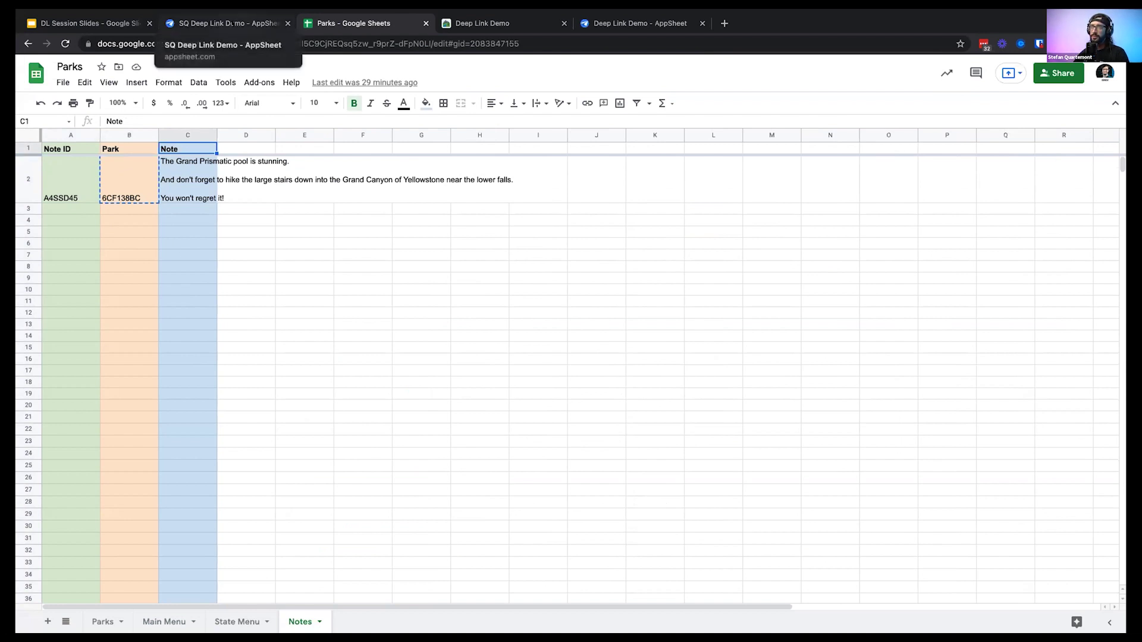
Compare the Parks sheet with the Notes sheet's Park column, then return to the Create Note expression
left_click(229, 23)
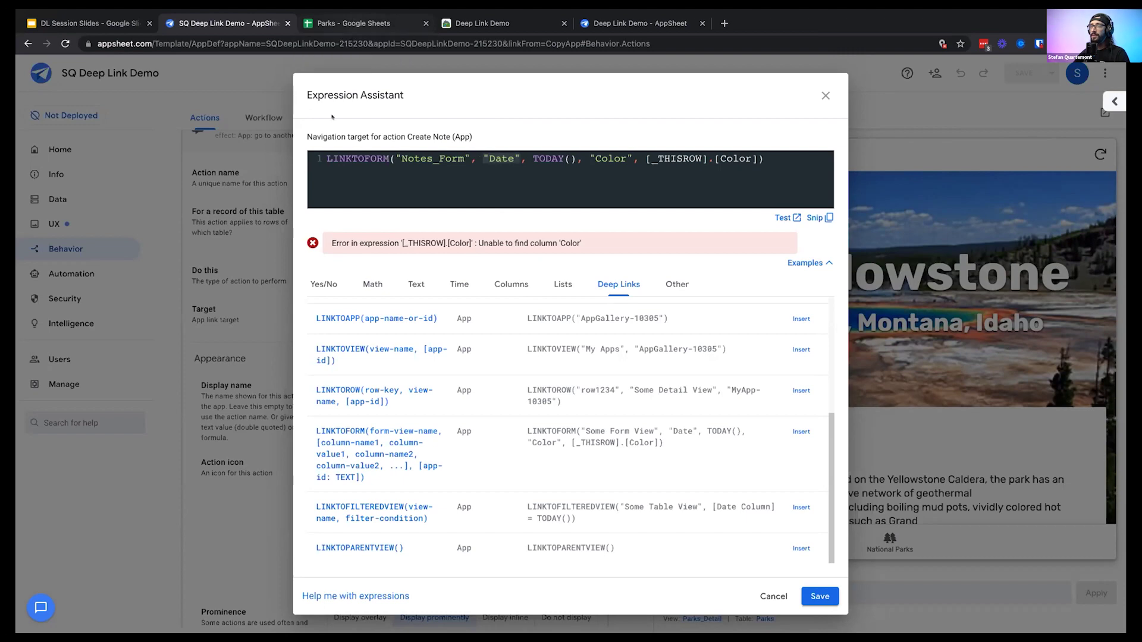
left_click(353, 24)
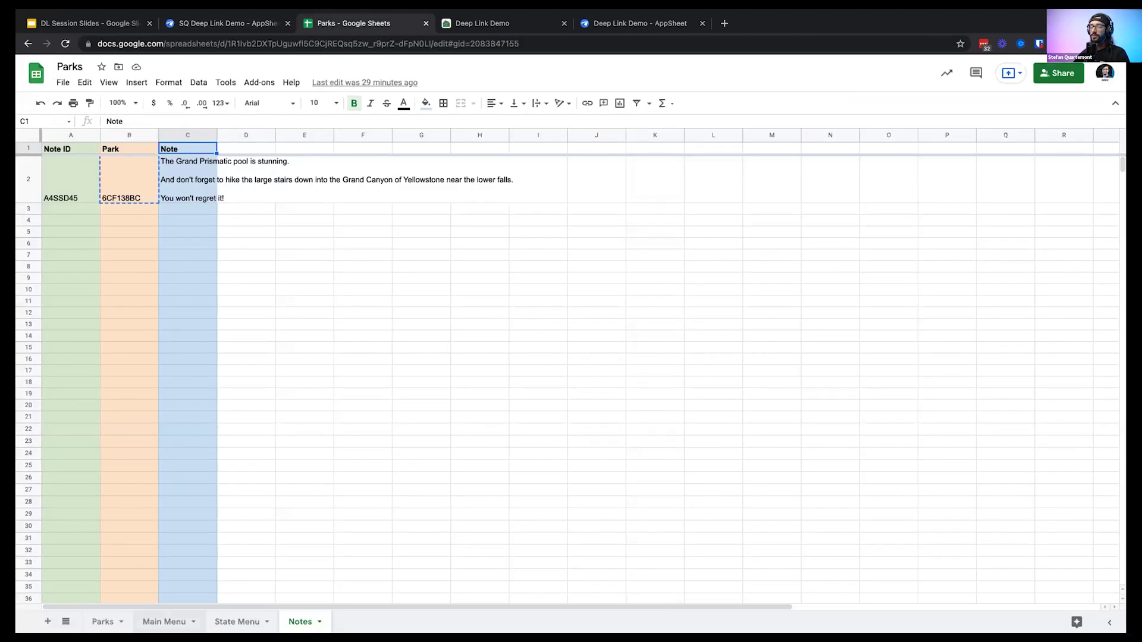
left_click(94, 620)
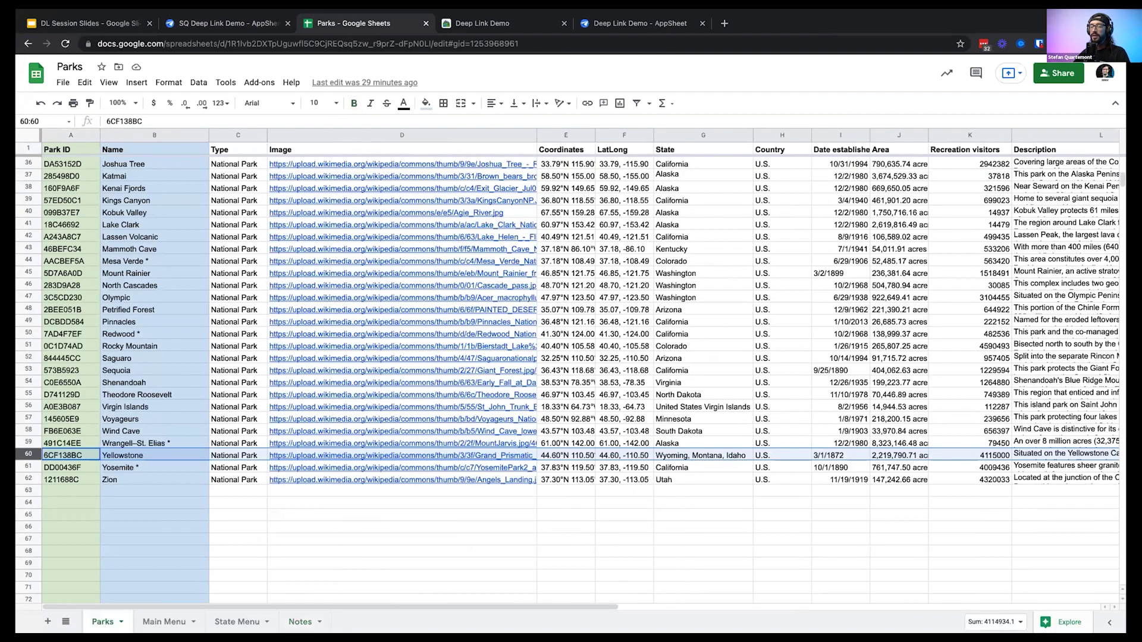
left_click(303, 622)
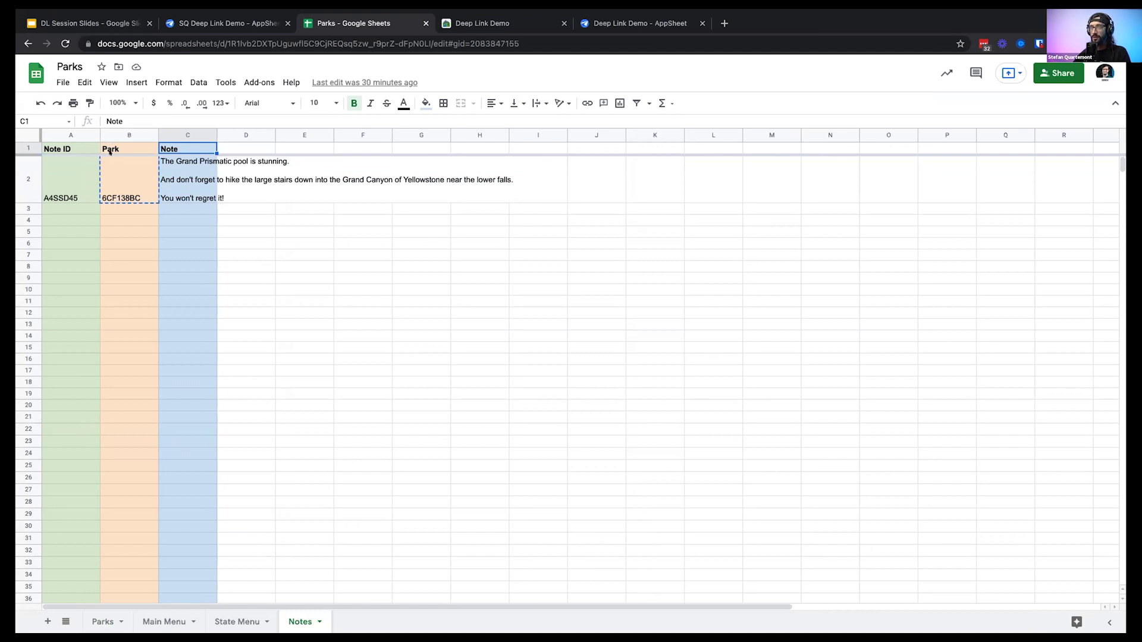
left_click(112, 148)
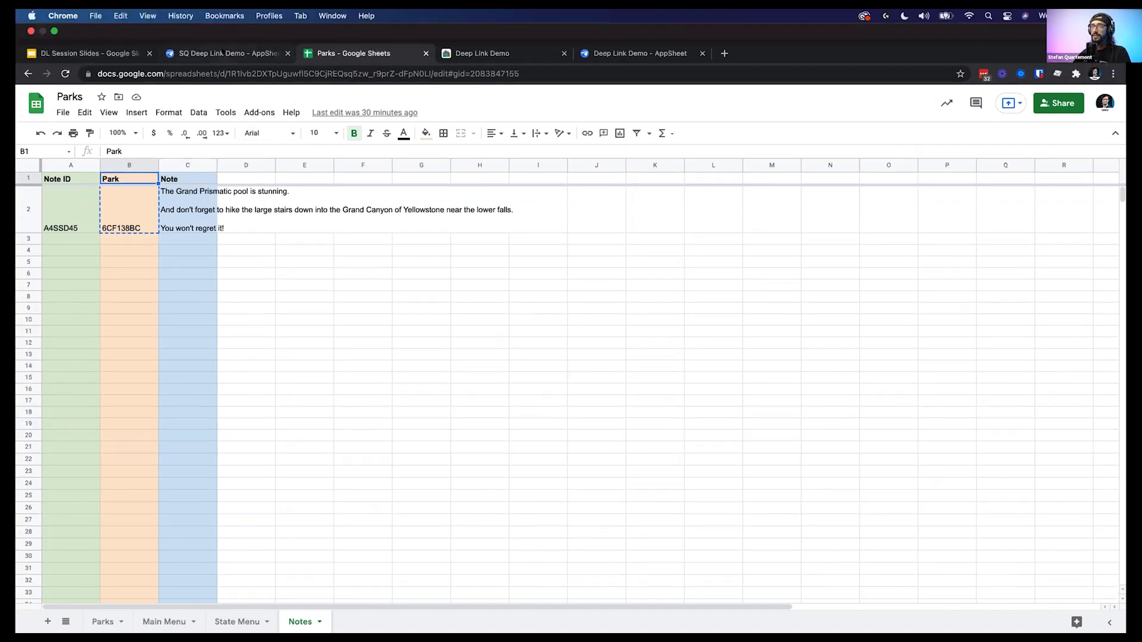
left_click(225, 53)
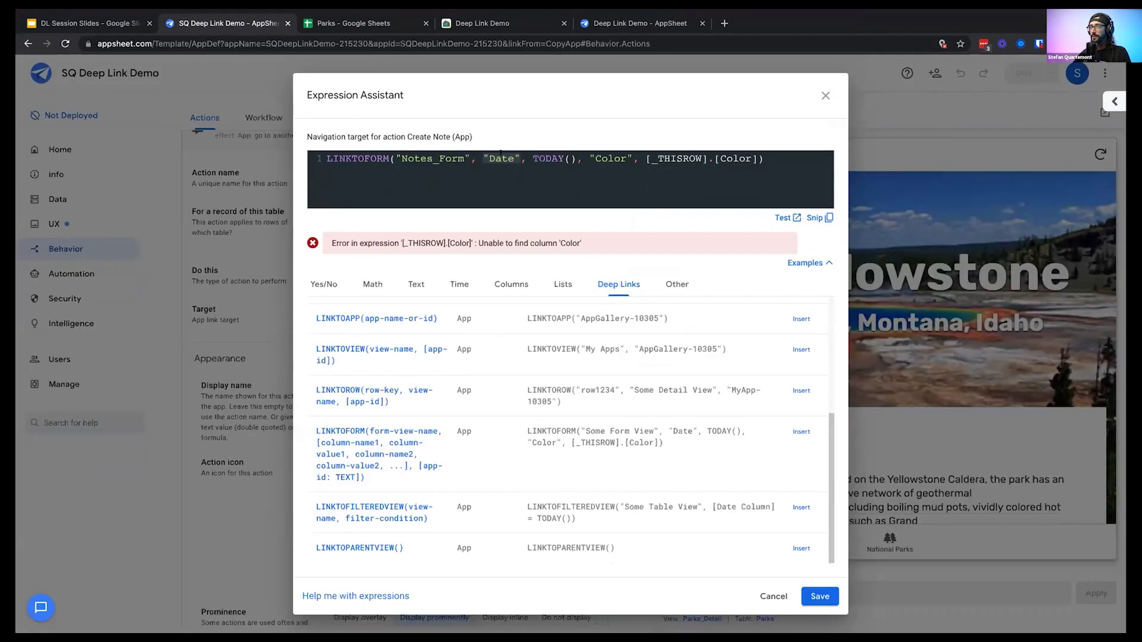
Replace "Date" with "Parks" and check the Park ID column on the Parks sheet
double_click(501, 158)
type("Parks")
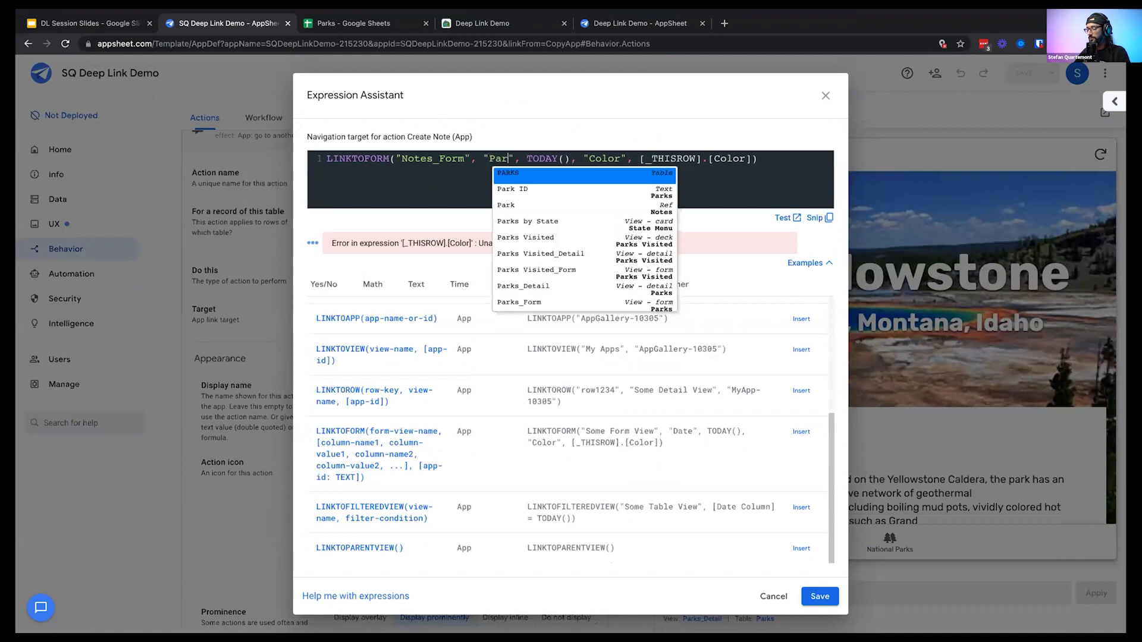
left_click(500, 173)
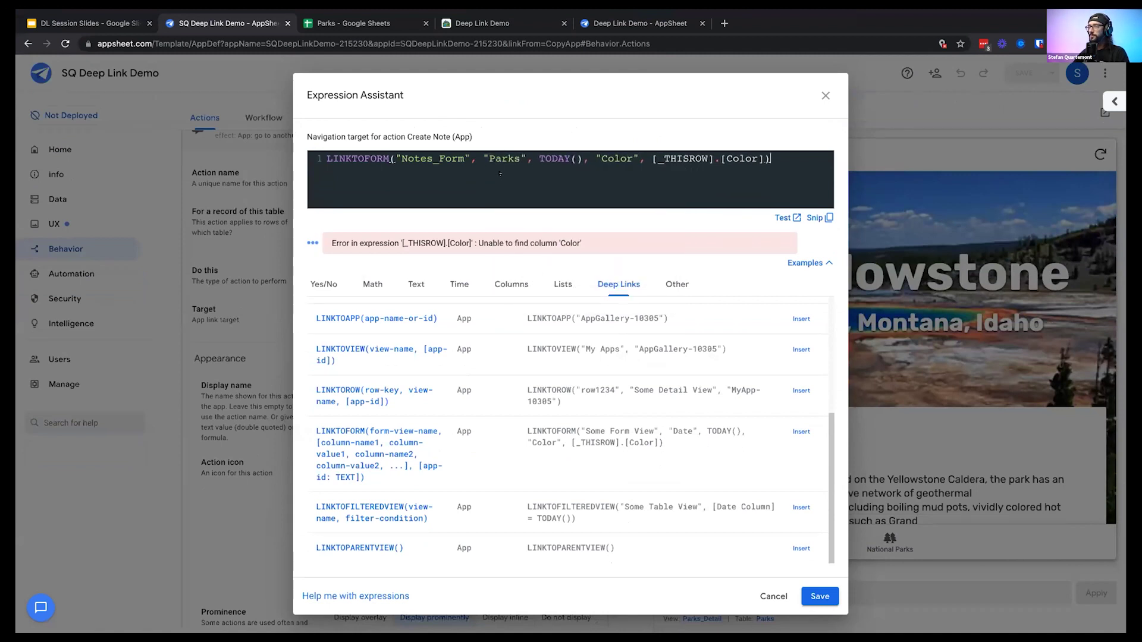
left_click(575, 155)
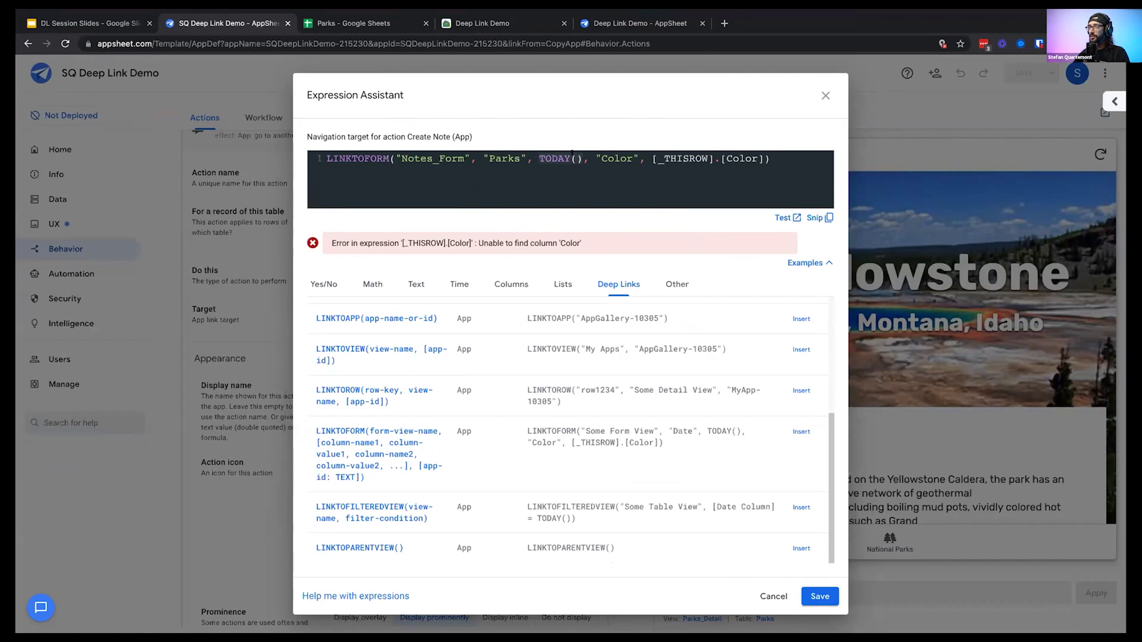
left_click(381, 23)
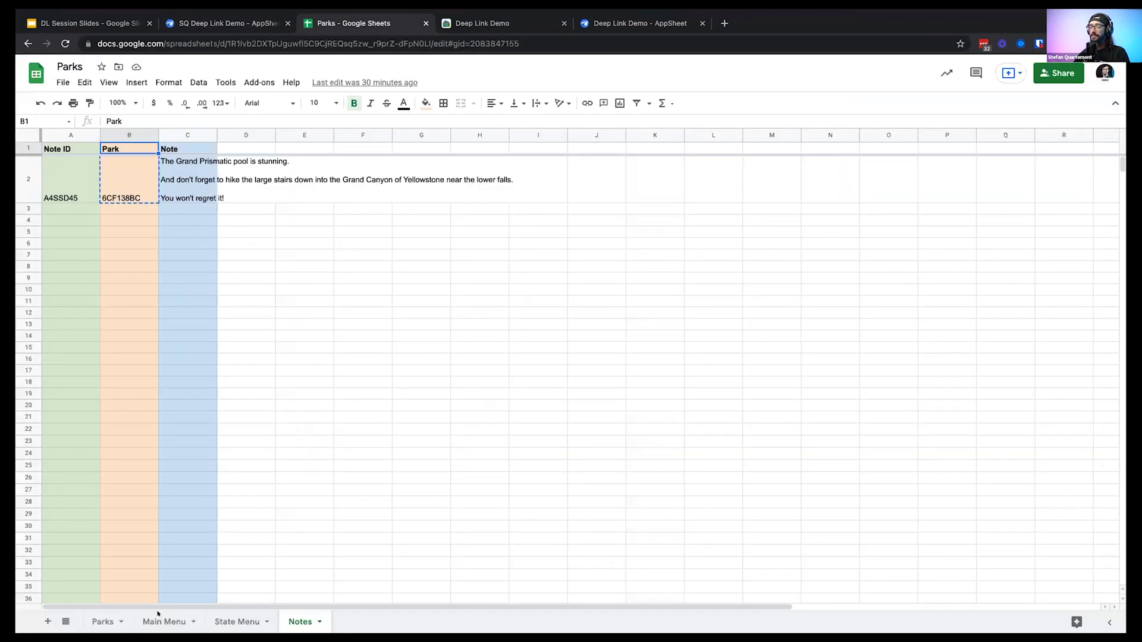
left_click(101, 623)
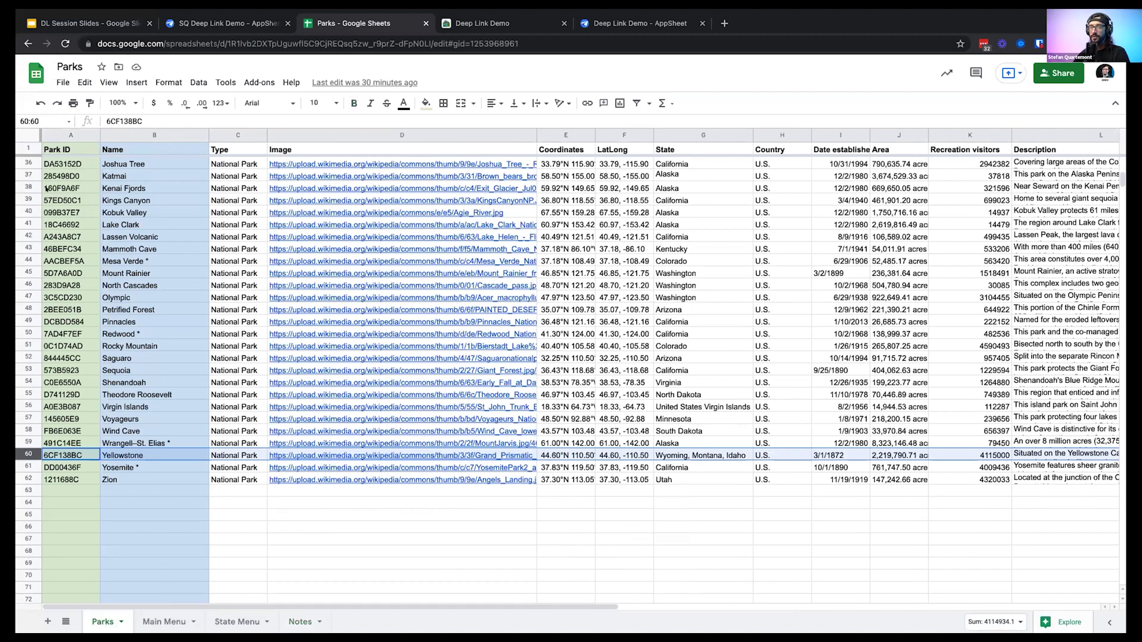
left_click(64, 150)
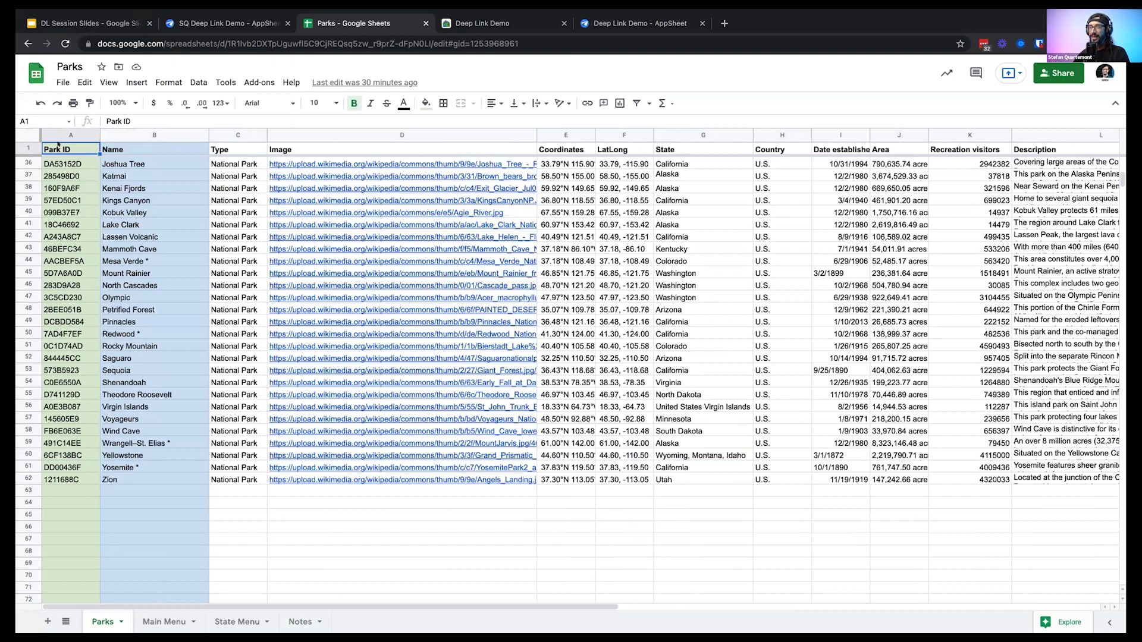
left_click_drag(67, 162, 66, 480)
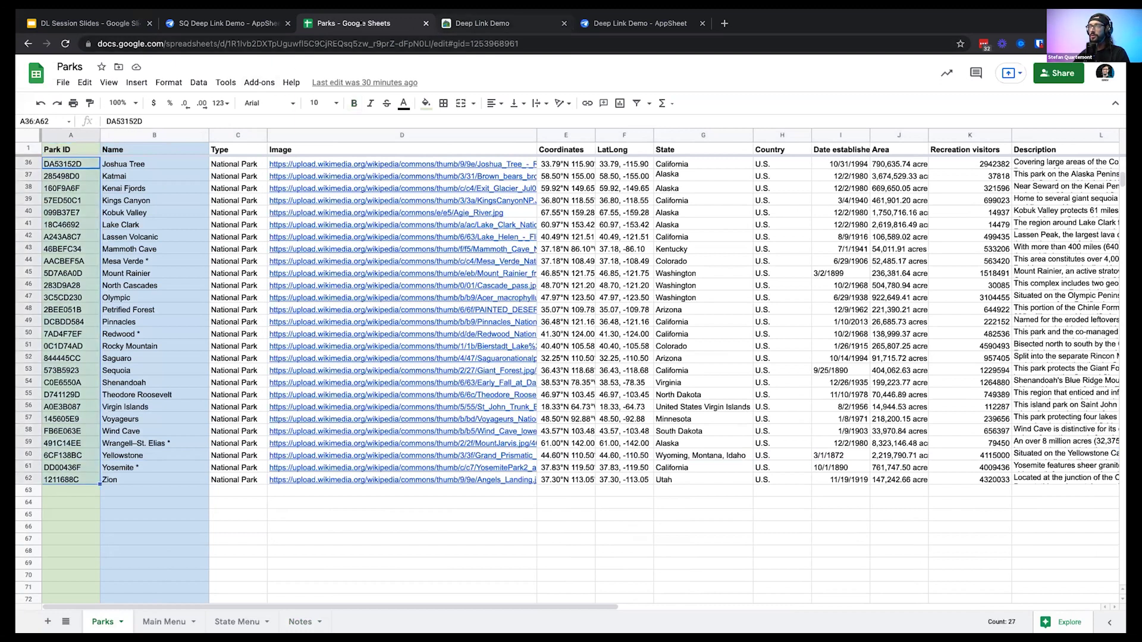
left_click(229, 23)
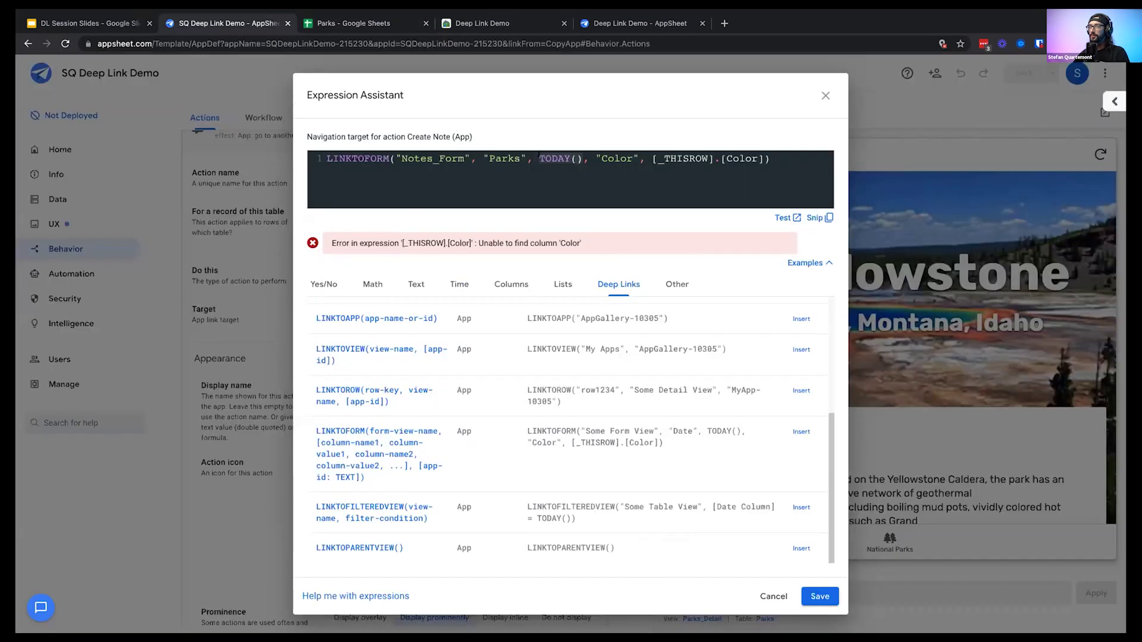
Replace TODAY() with [Park ID] and delete the trailing Color argument
left_click(539, 152)
type("[")
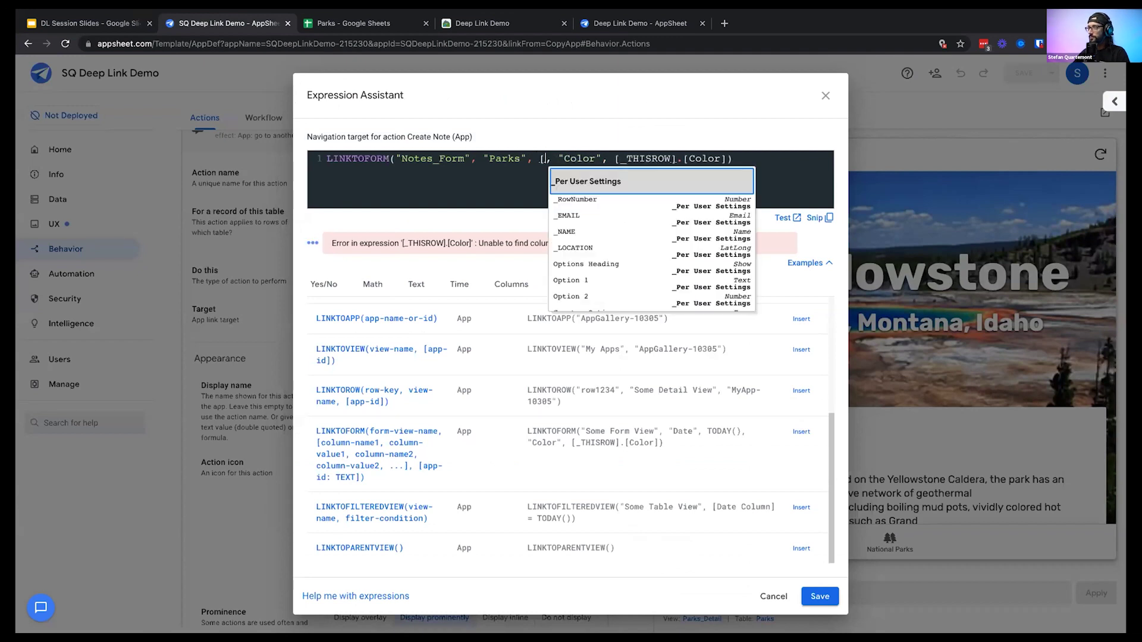
type("Park")
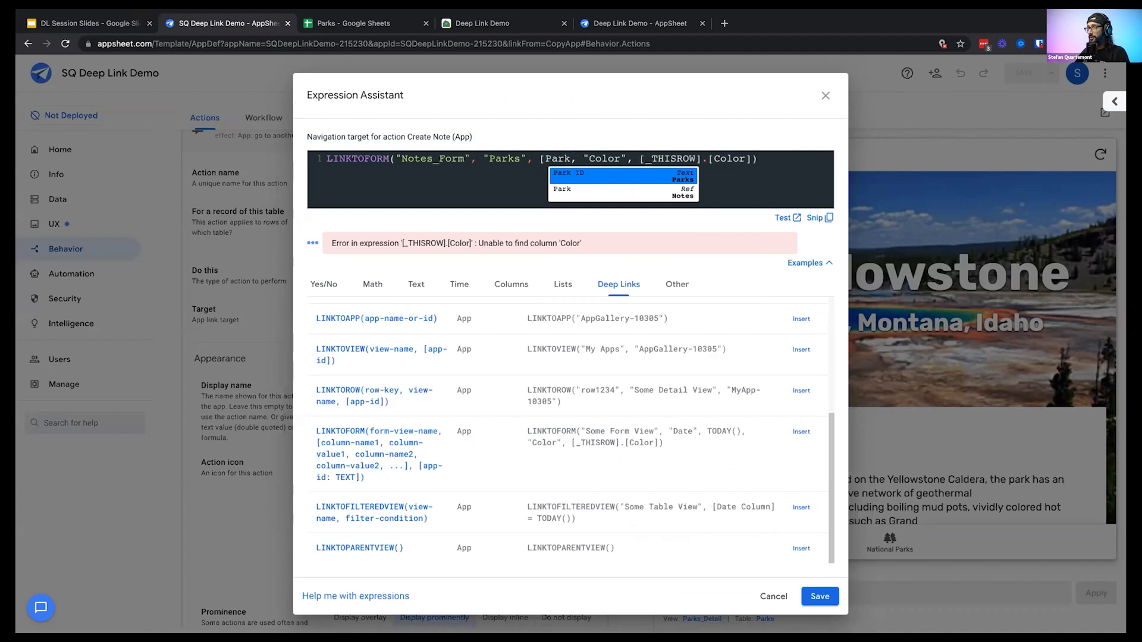
key("Return")
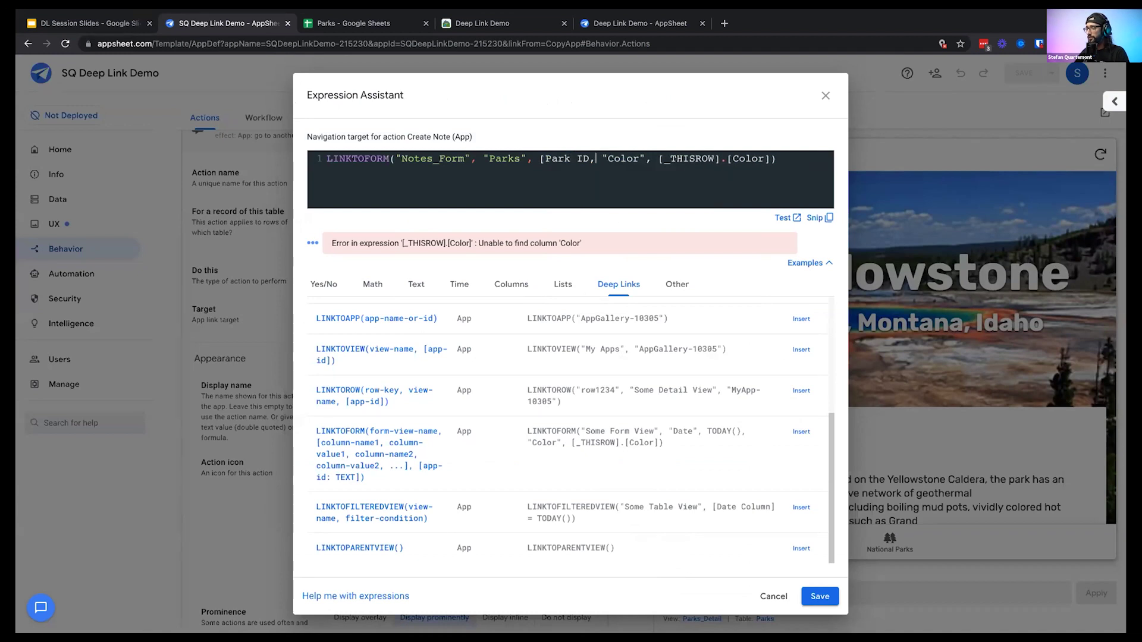
type("]")
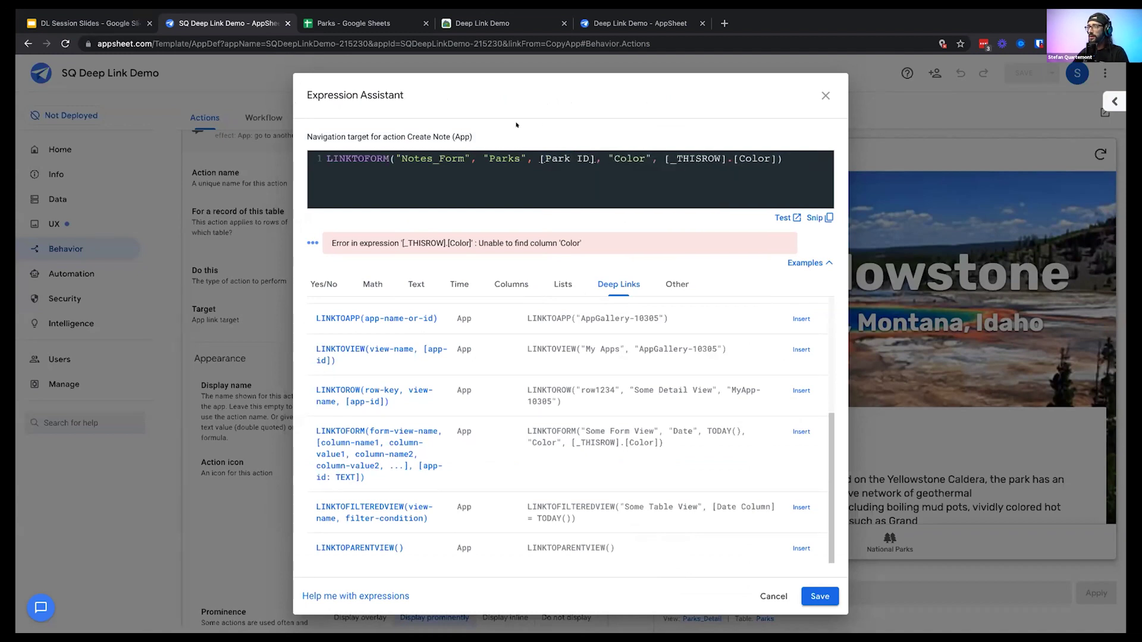
key("Left")
key("Left")
key("Left")
key("Left")
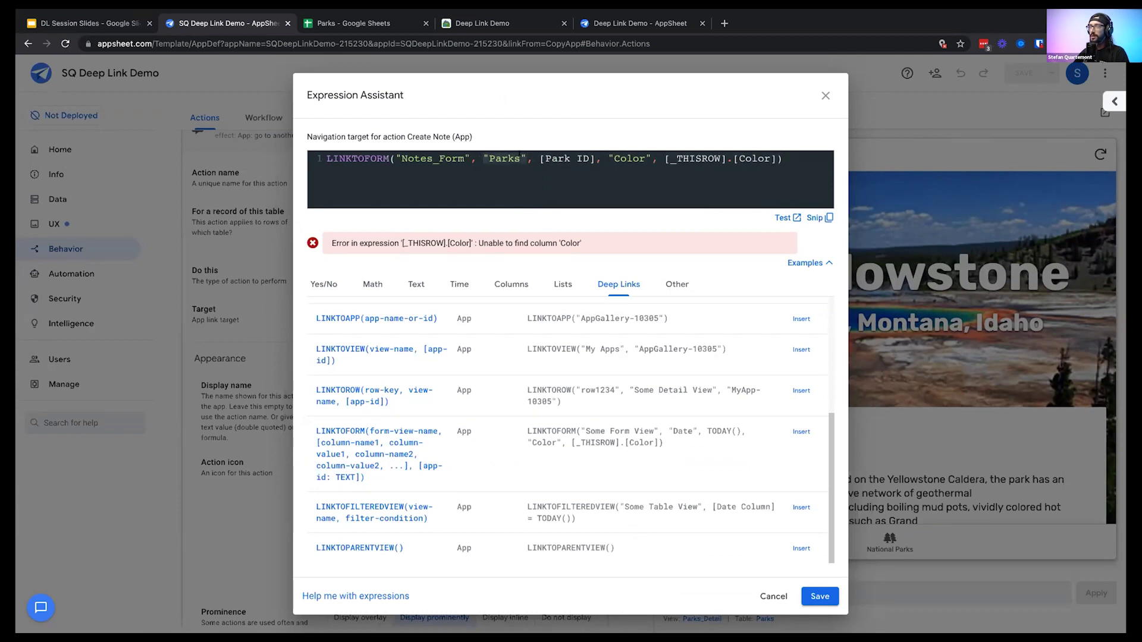
left_click_drag(542, 159, 586, 157)
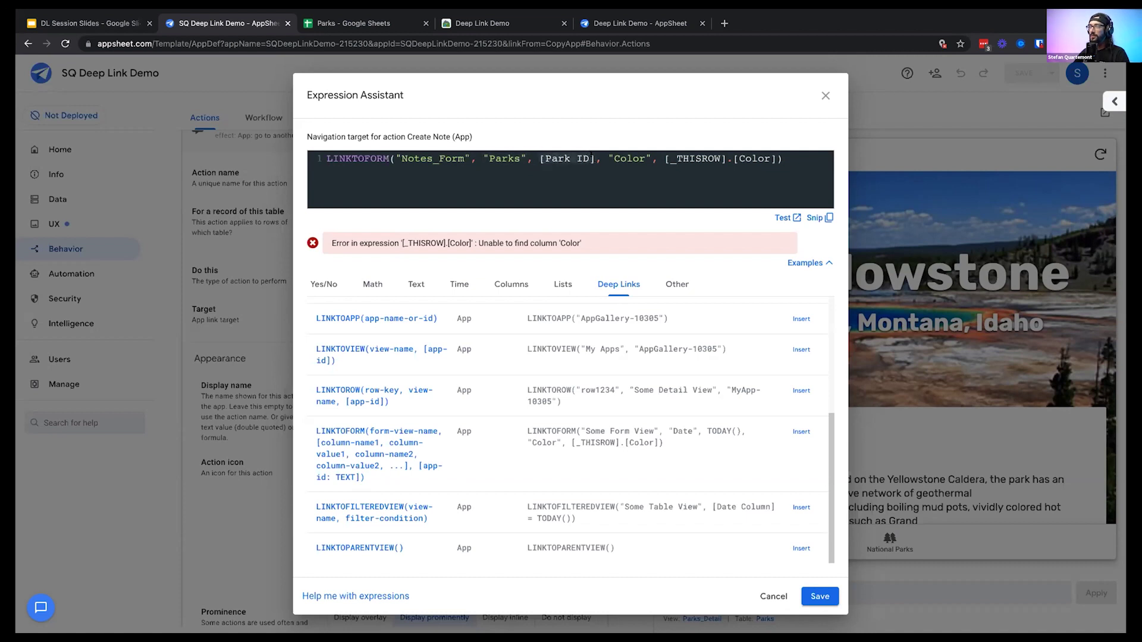
left_click(538, 153)
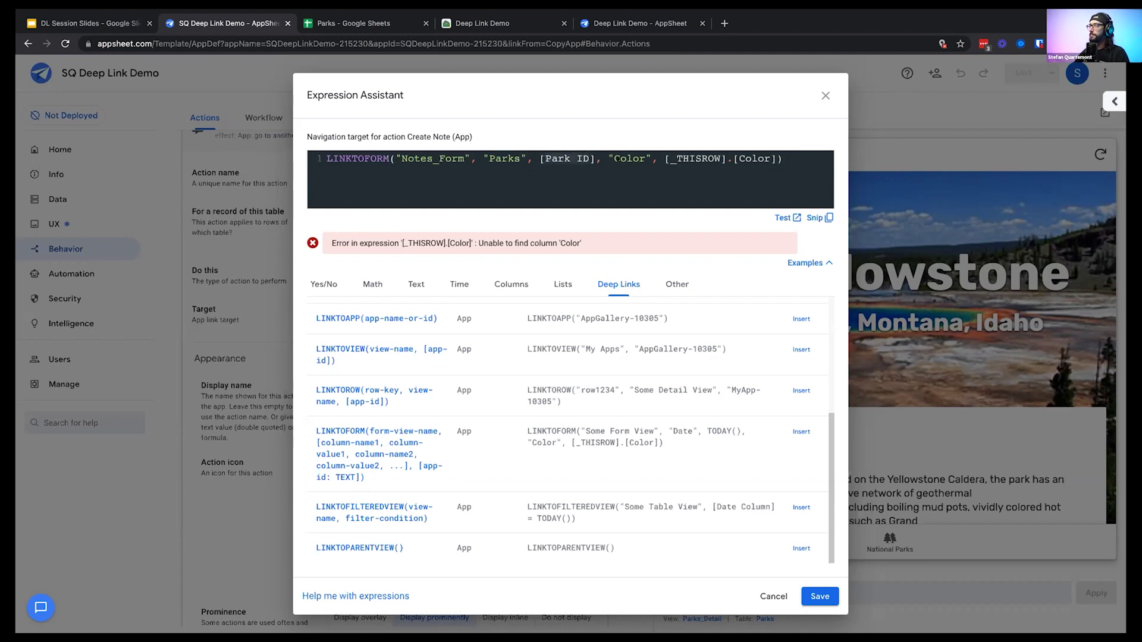
left_click(609, 153)
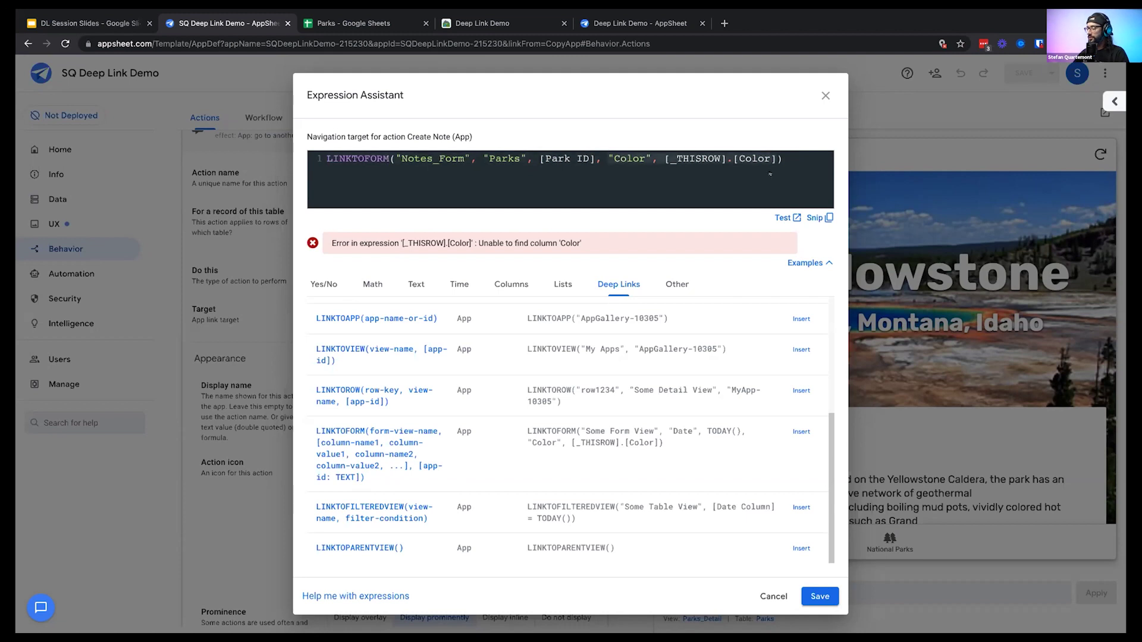
key("BackSpace")
key("BackSpace")
key("BackSpace")
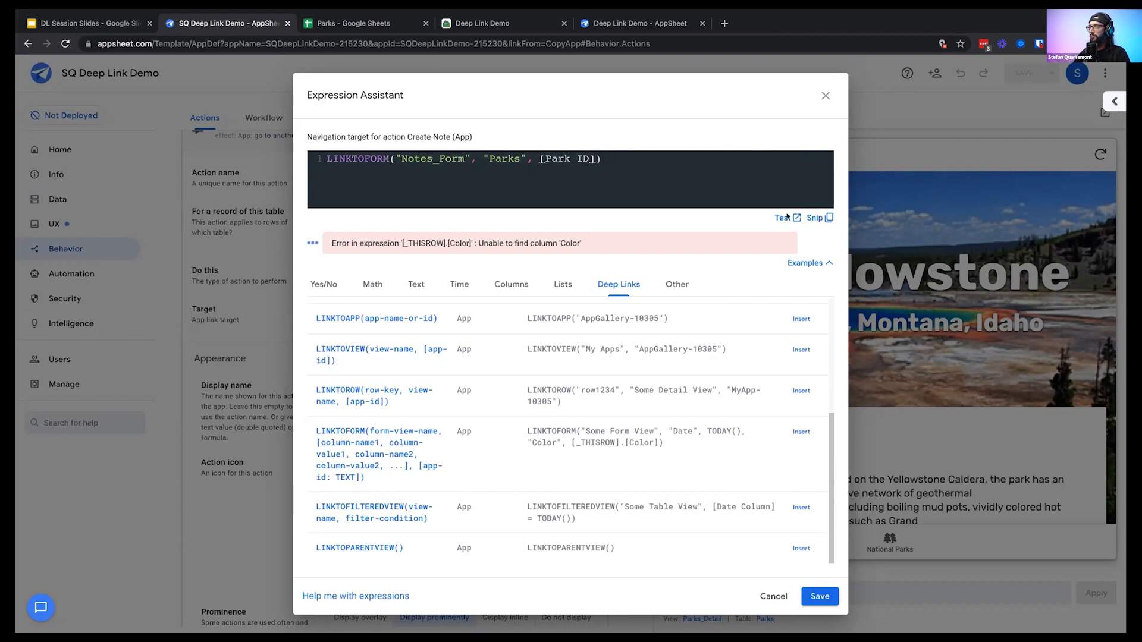
Save the Create Note target and test it on two parks in the preview; the form's Park field stays empty
left_click(819, 596)
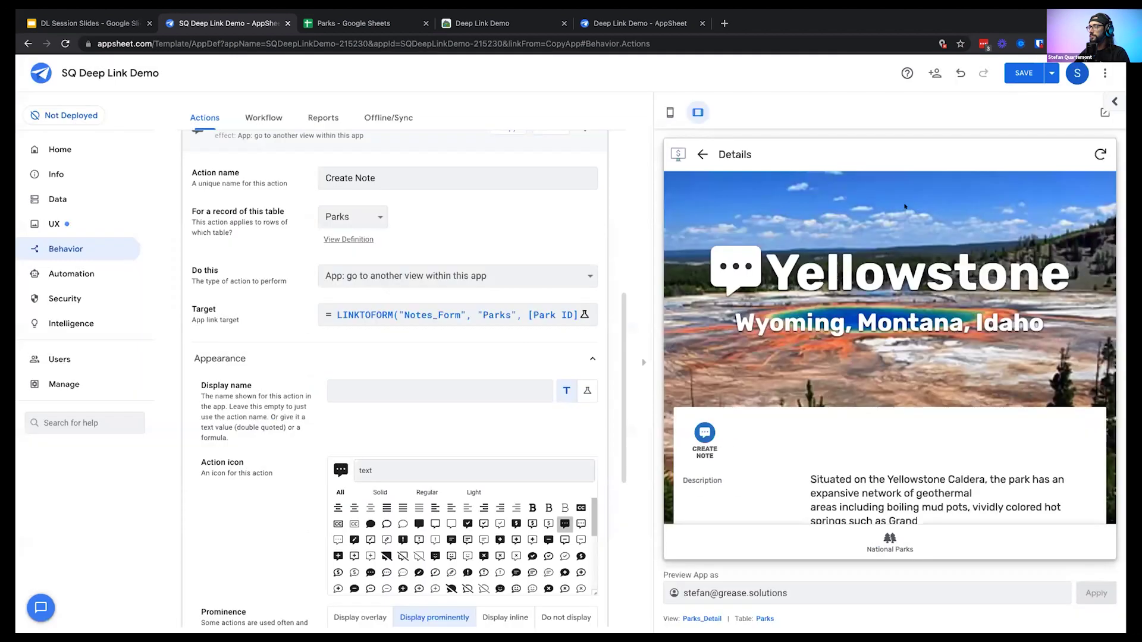
left_click(1020, 80)
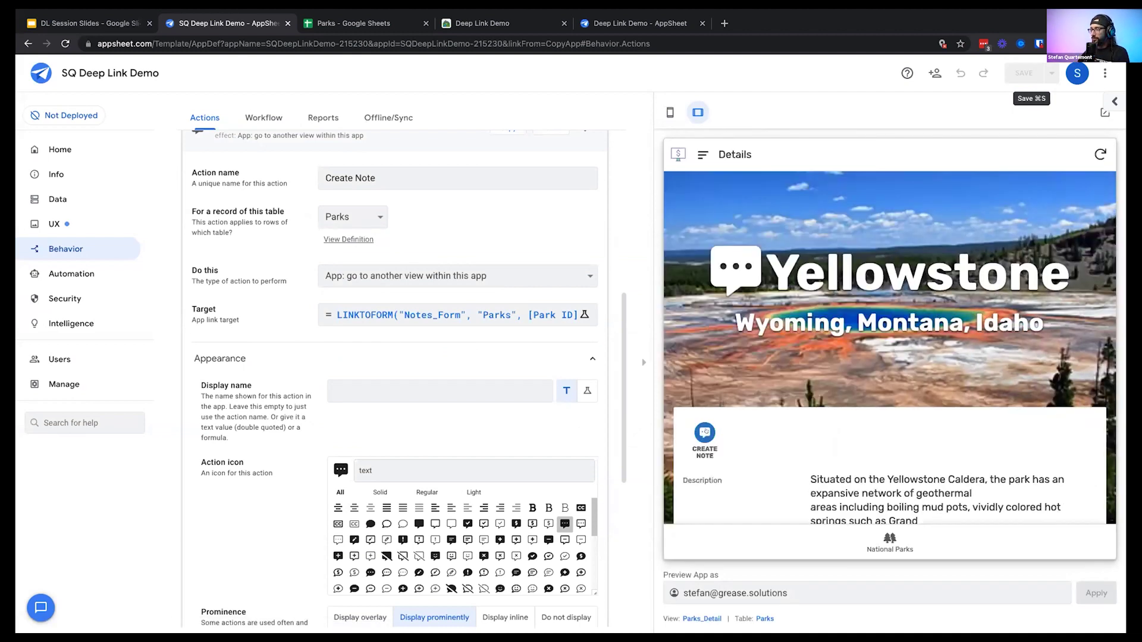
left_click(706, 432)
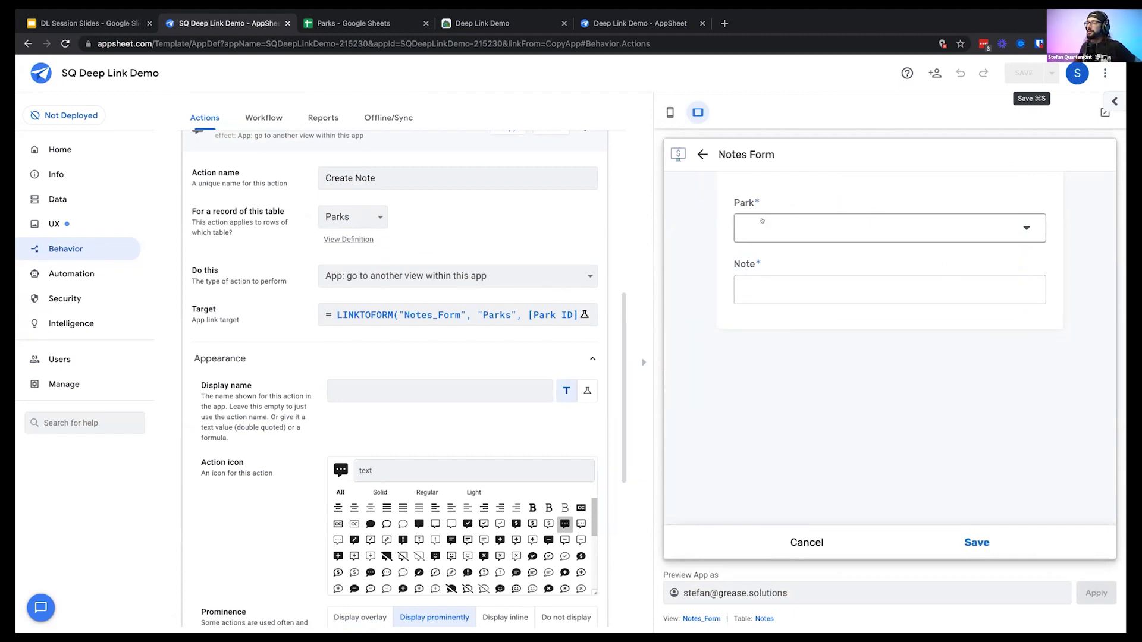
left_click(703, 154)
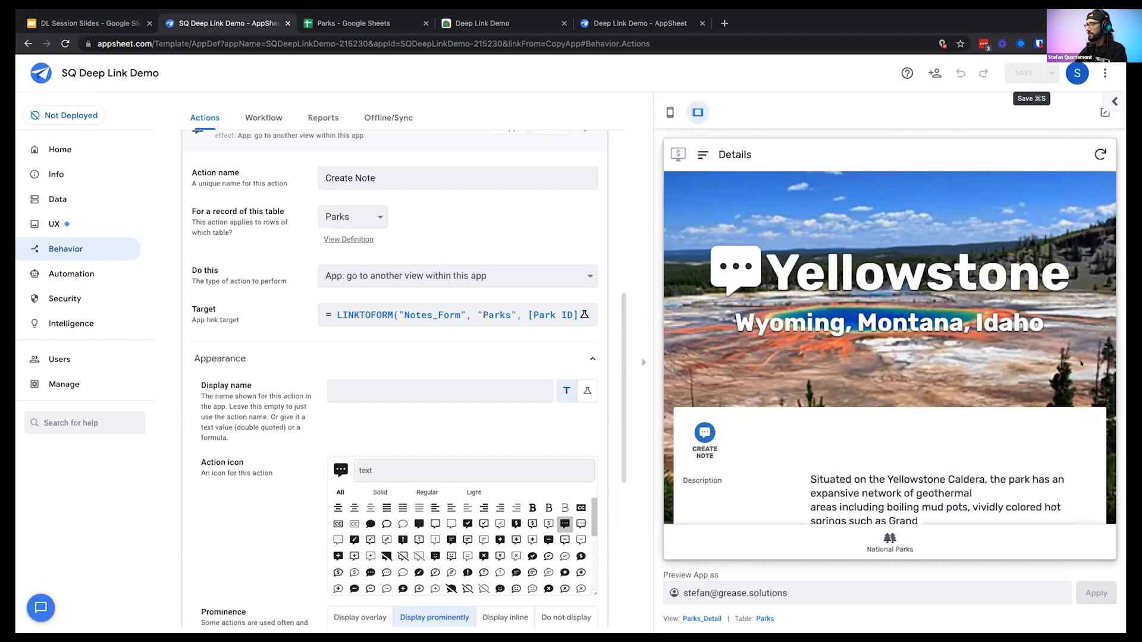
left_click(1100, 360)
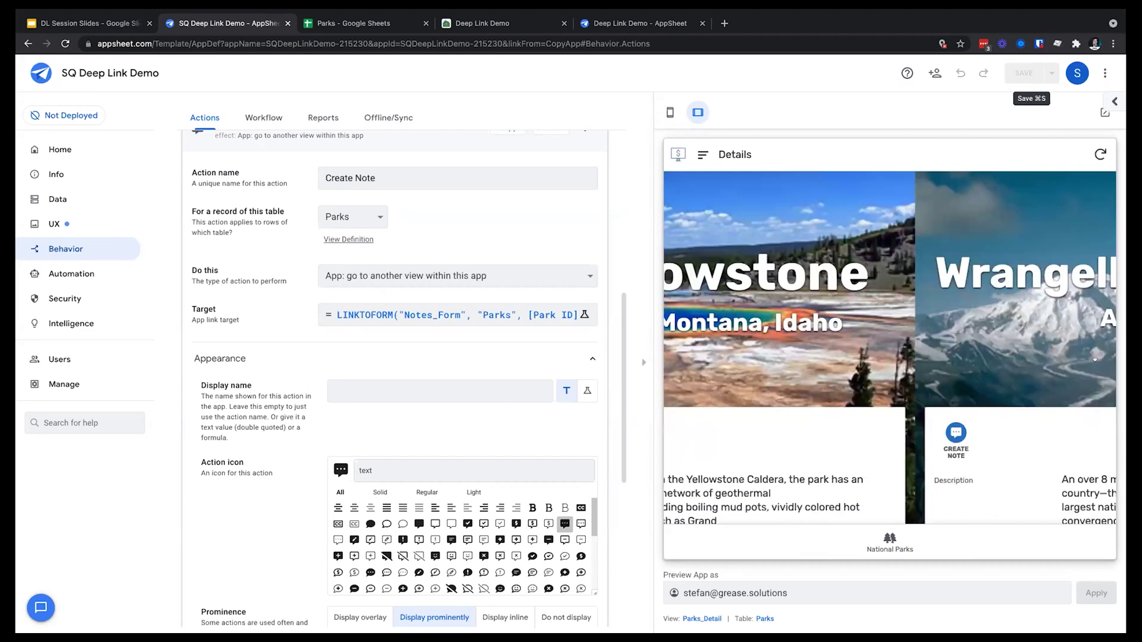
left_click(705, 434)
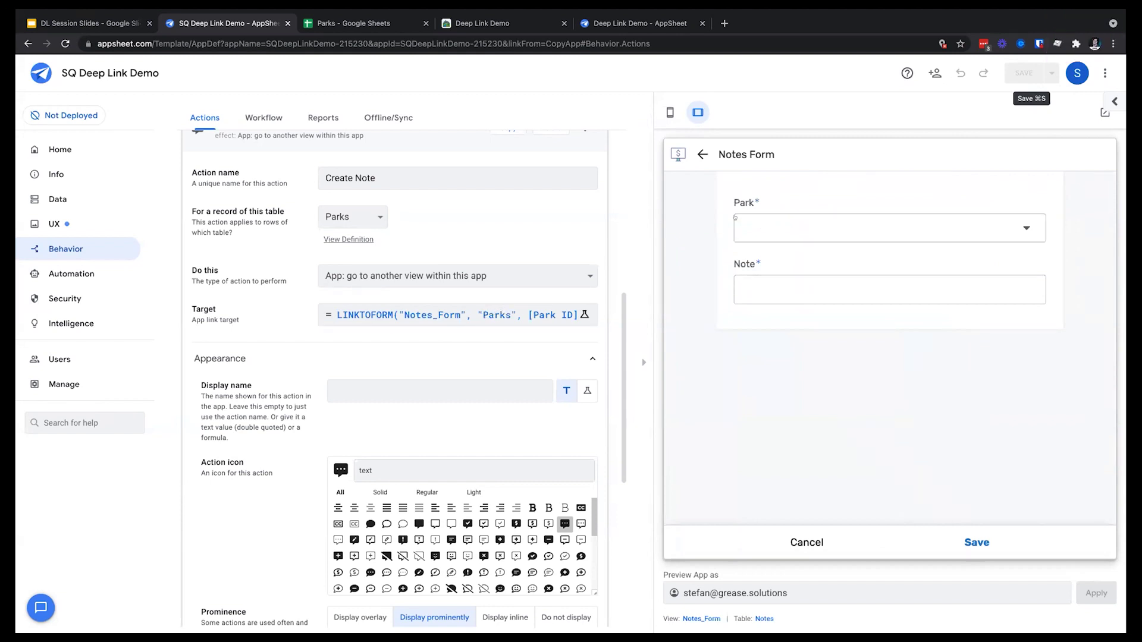
Set the Create Note target to LINKTOFORM("Notes_Form", "Park", [Park ID]) and save it
left_click(461, 315)
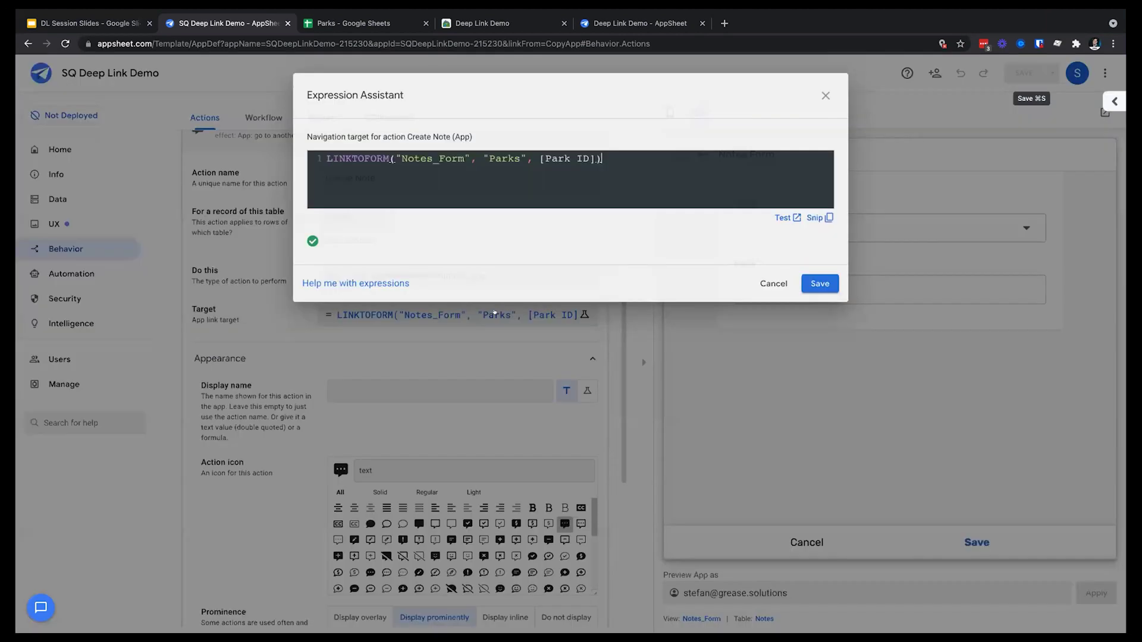
left_click(521, 158)
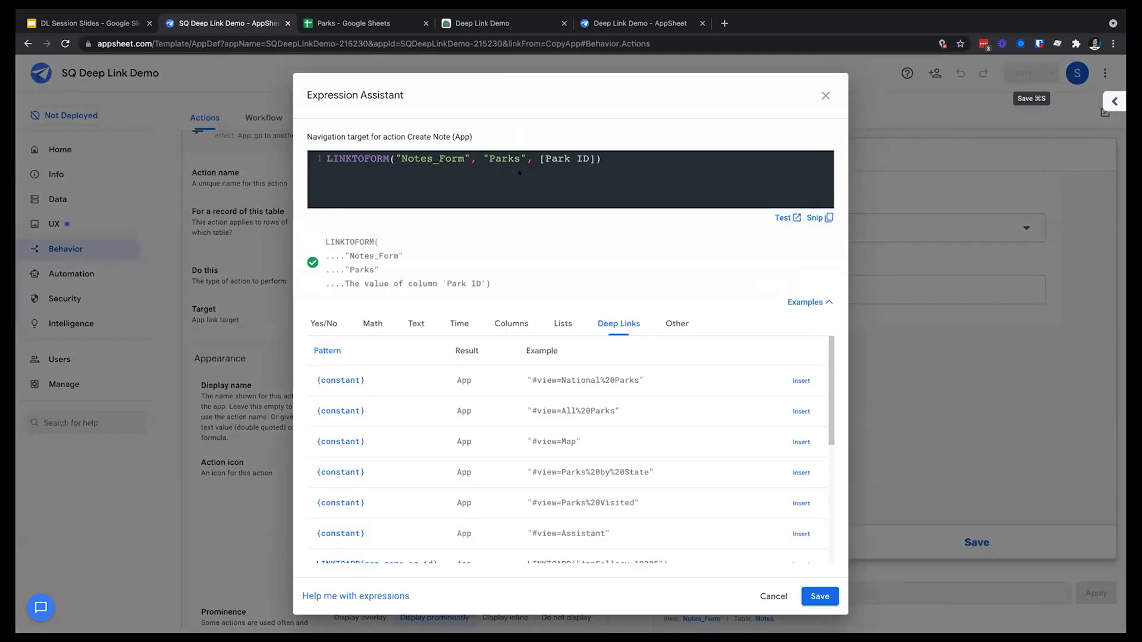
key("BackSpace")
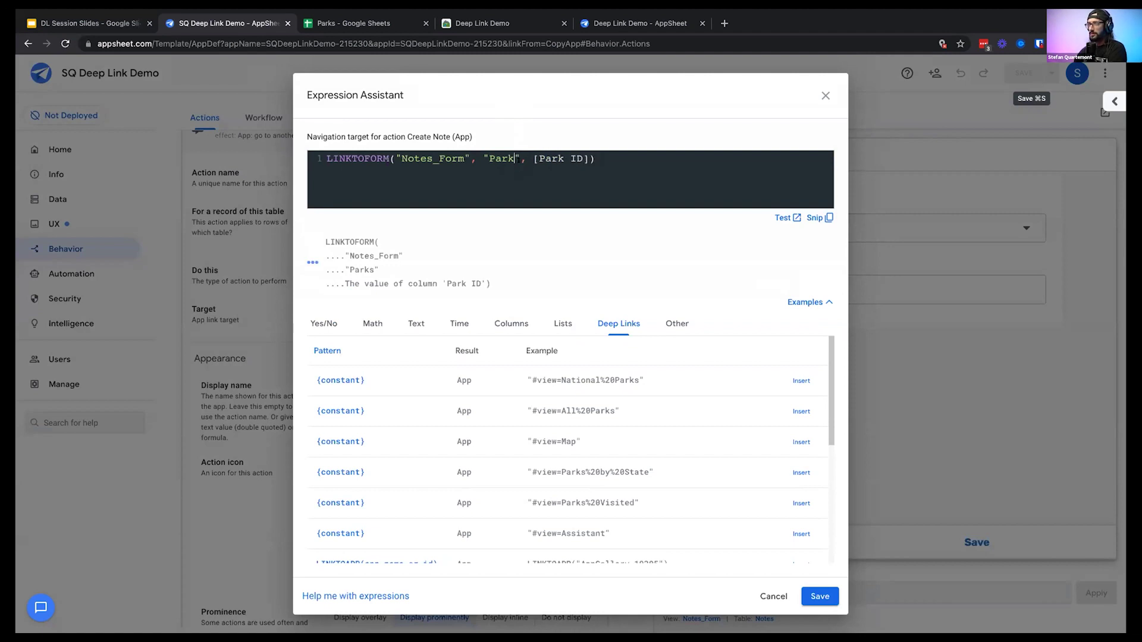
left_click(596, 158)
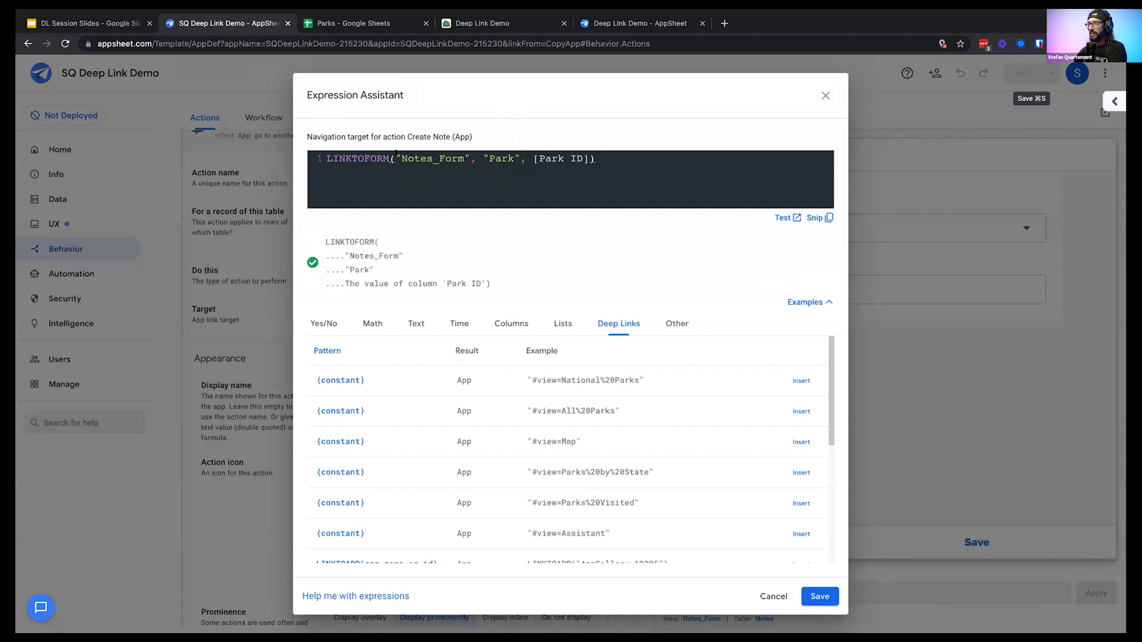
left_click_drag(391, 158, 587, 157)
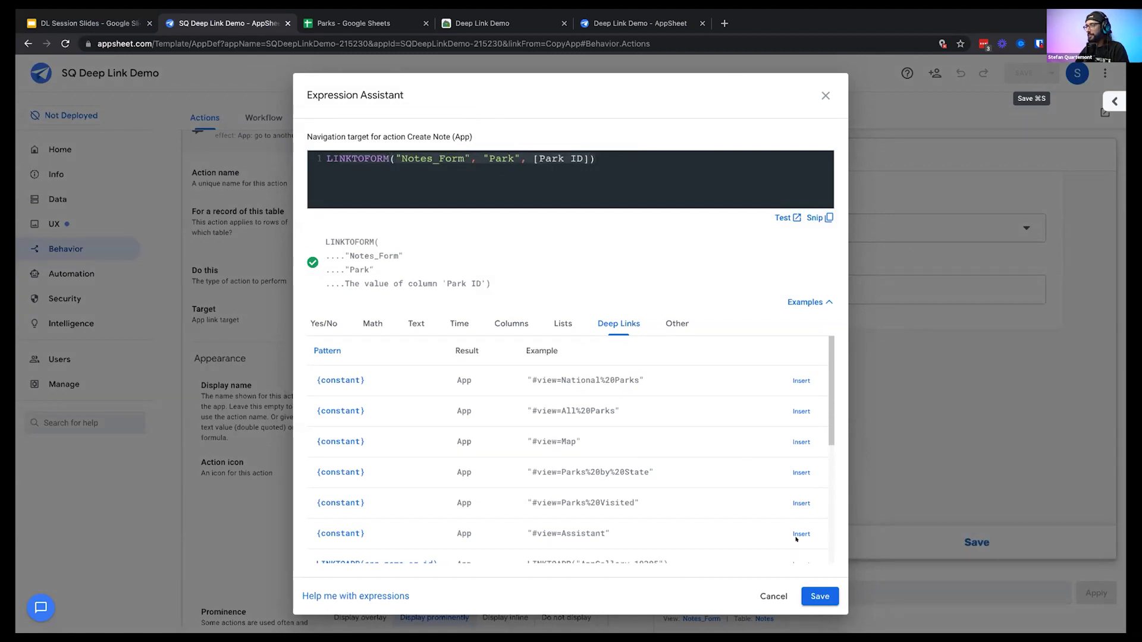
left_click(807, 604)
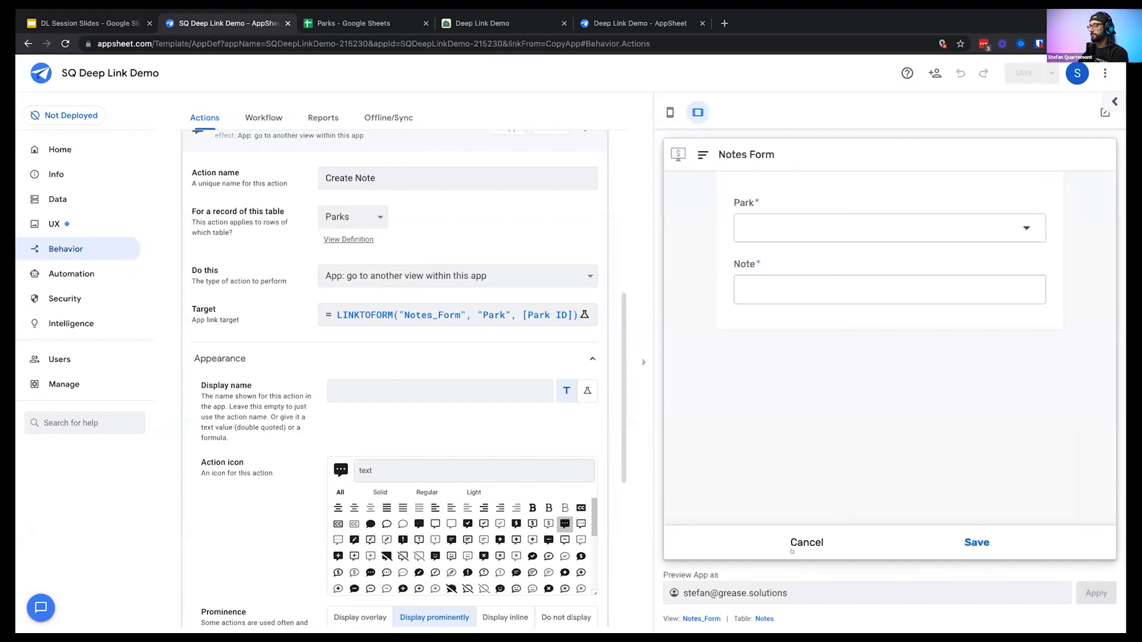
Cancel the Notes Form and open Yellowstone's details from All Parks in the preview
left_click(807, 542)
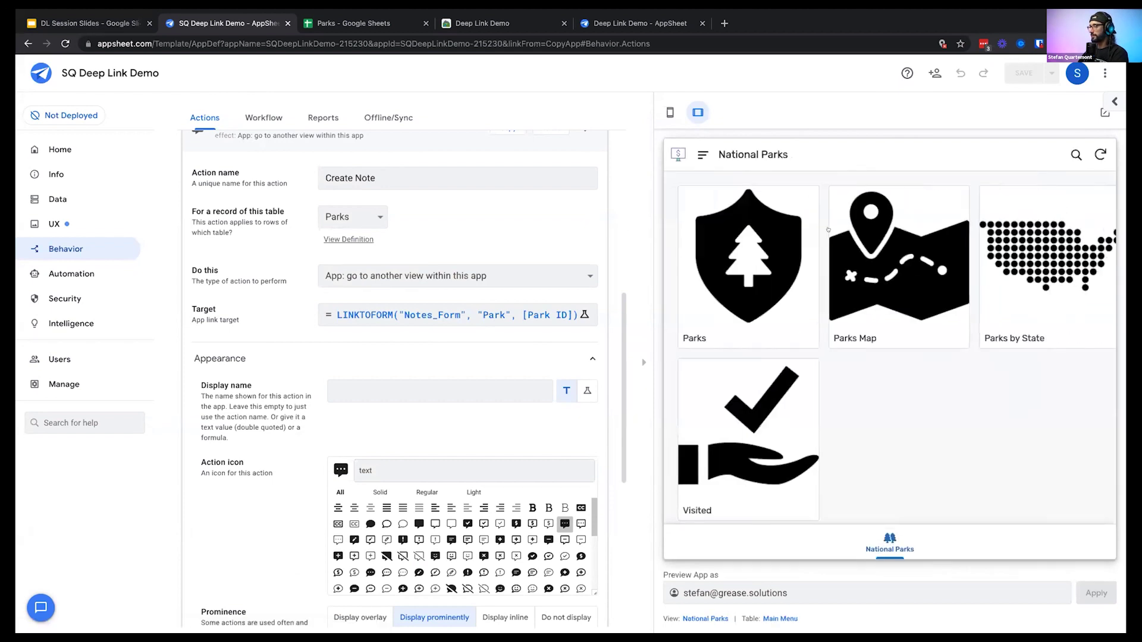
left_click(725, 237)
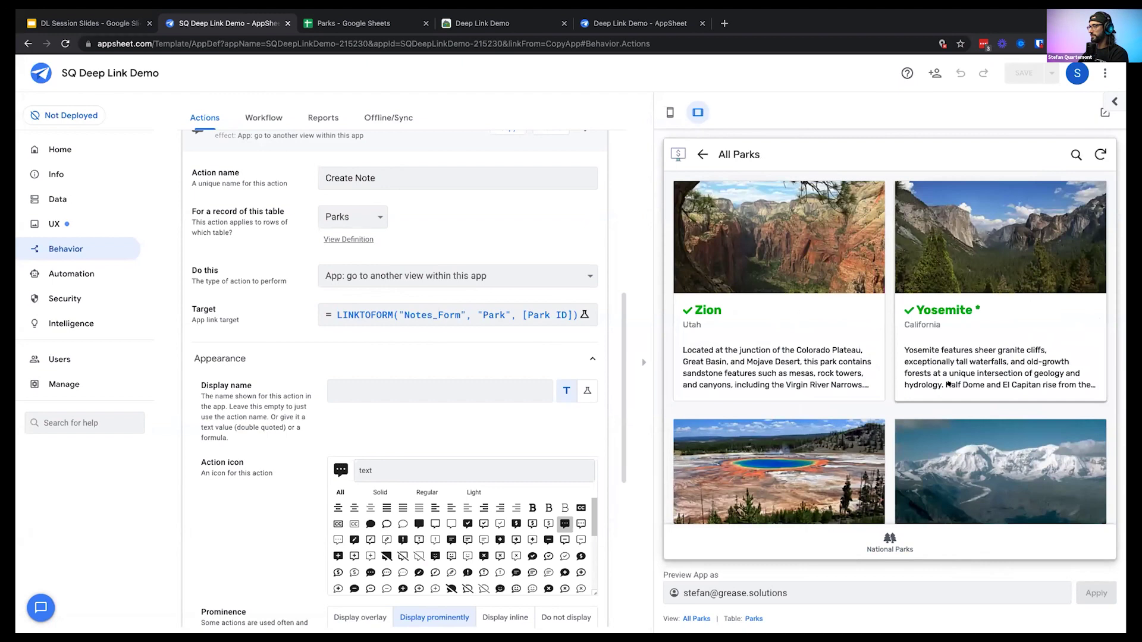
scroll(920, 386, "down", 3)
left_click(748, 413)
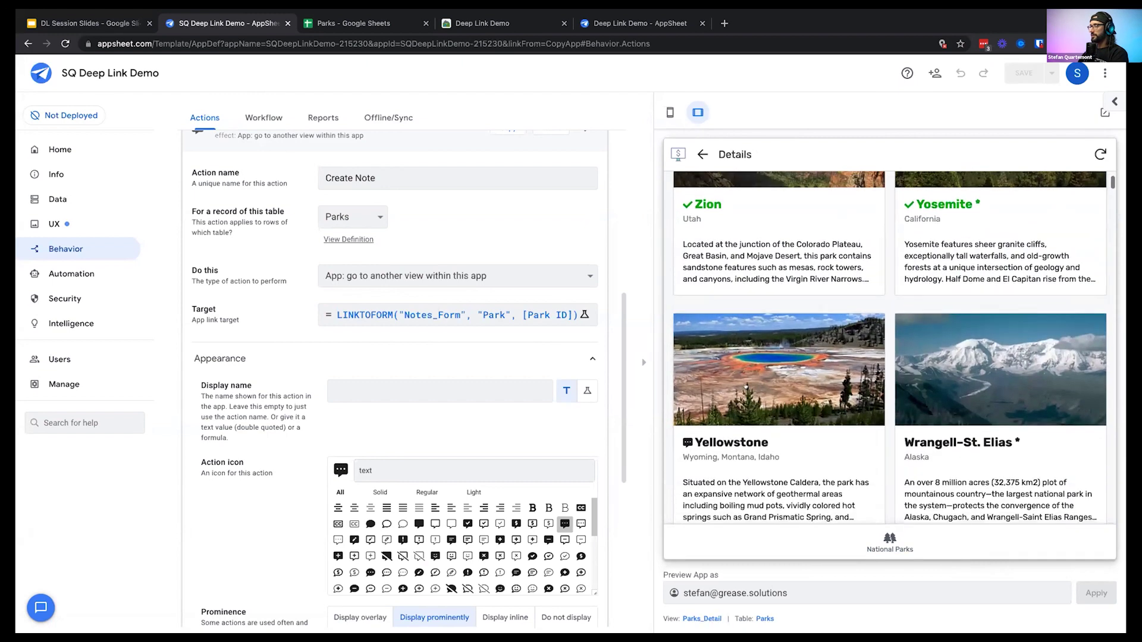
Create a Yellowstone note reading 'YAYYY!' with the park prefilled, and save it
left_click(704, 431)
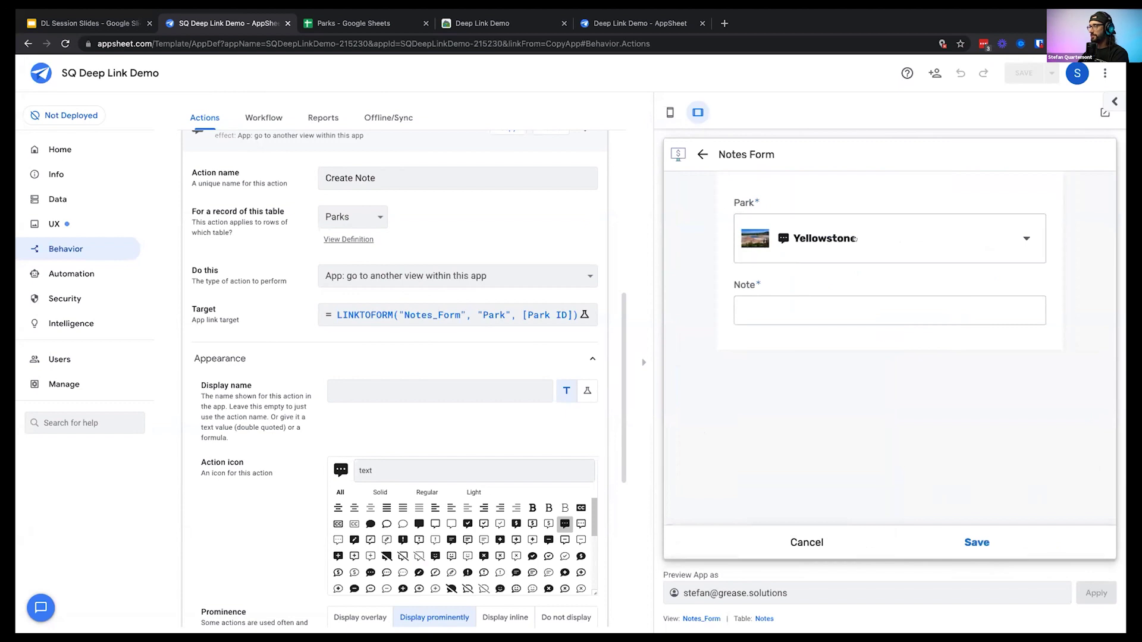
left_click(786, 310)
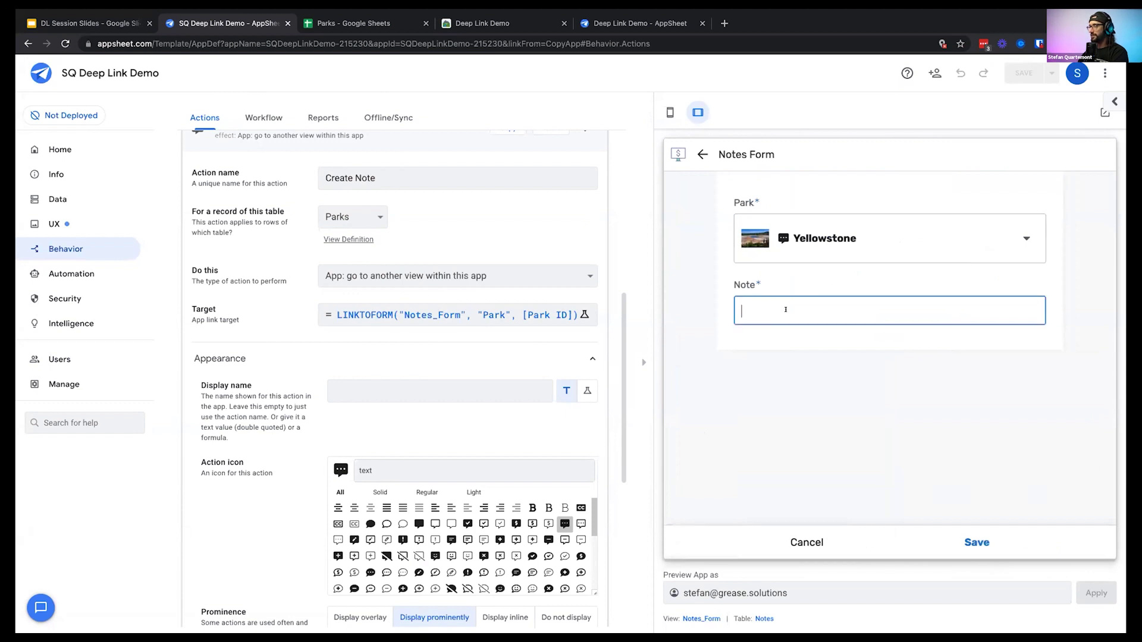
type("YAYYY!")
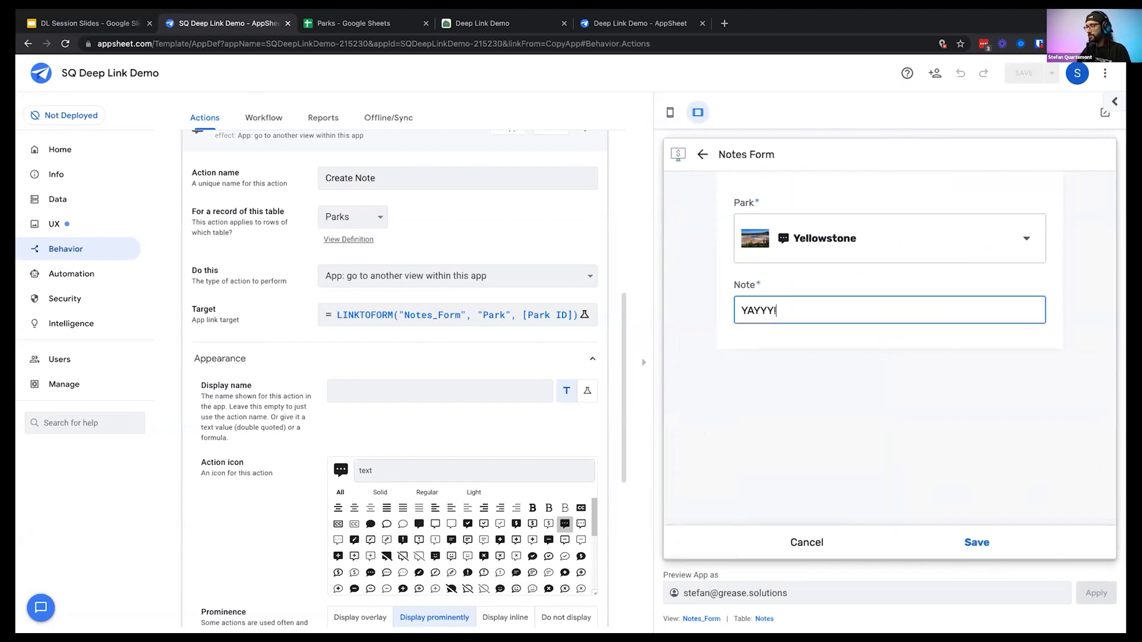
left_click(975, 542)
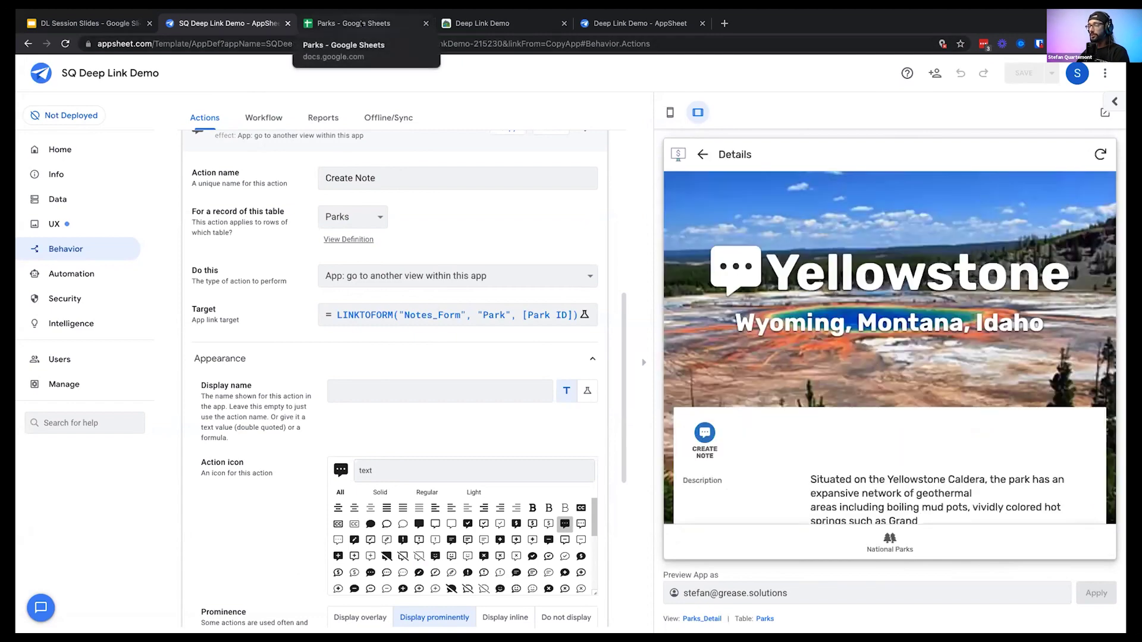
Confirm the Notes sheet's YAYYY! row stores park ID 6CF138BC, then return to AppSheet
left_click(351, 24)
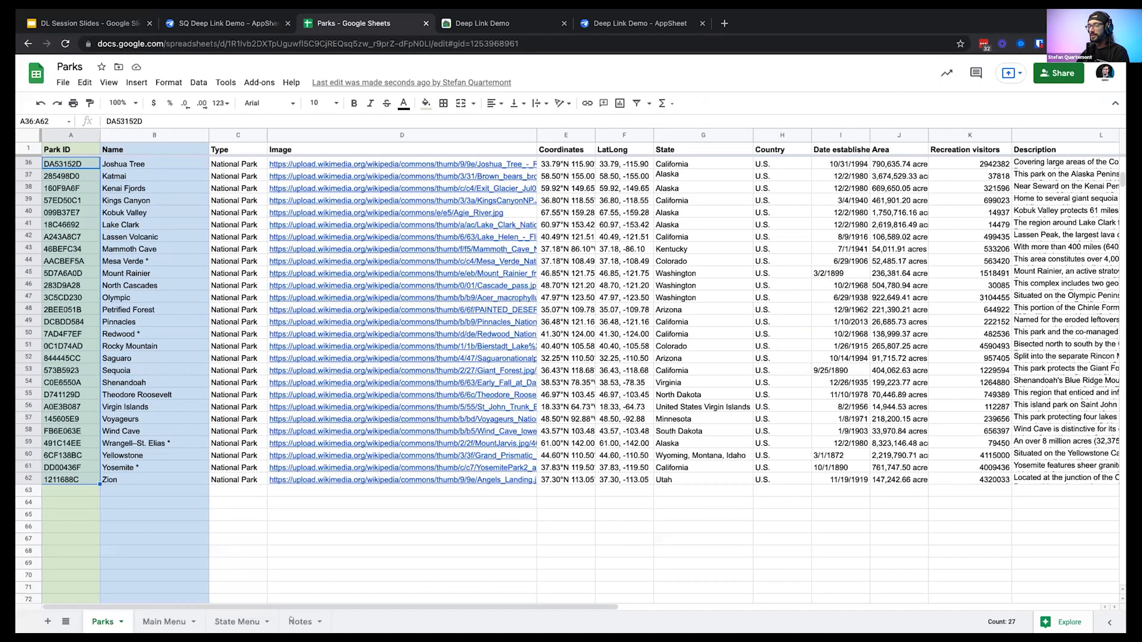
left_click(297, 619)
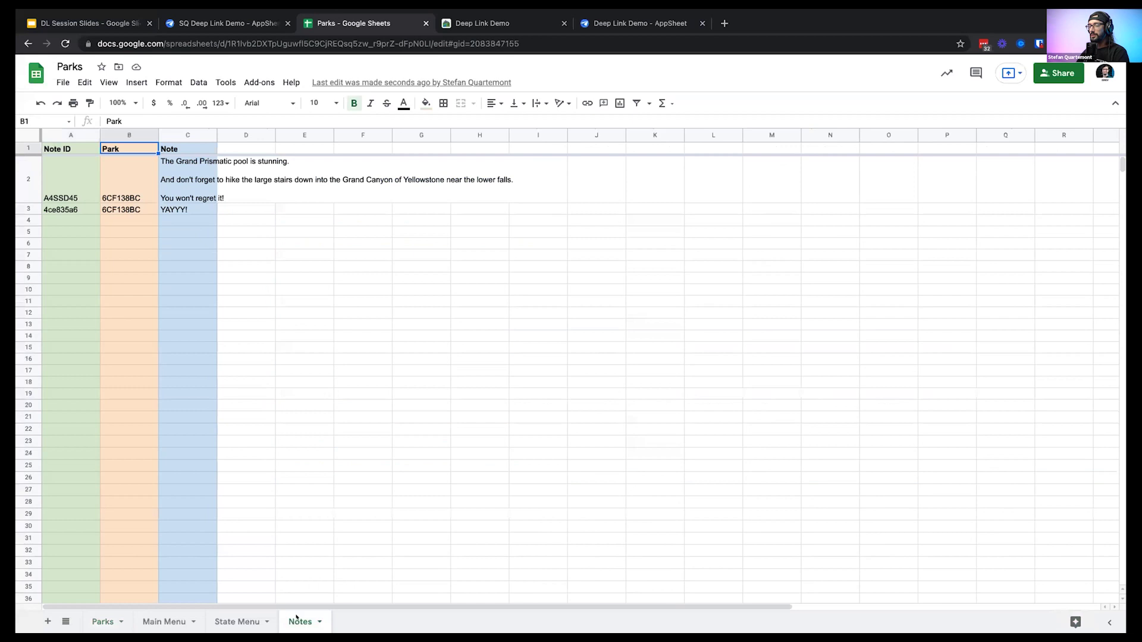
left_click(120, 208)
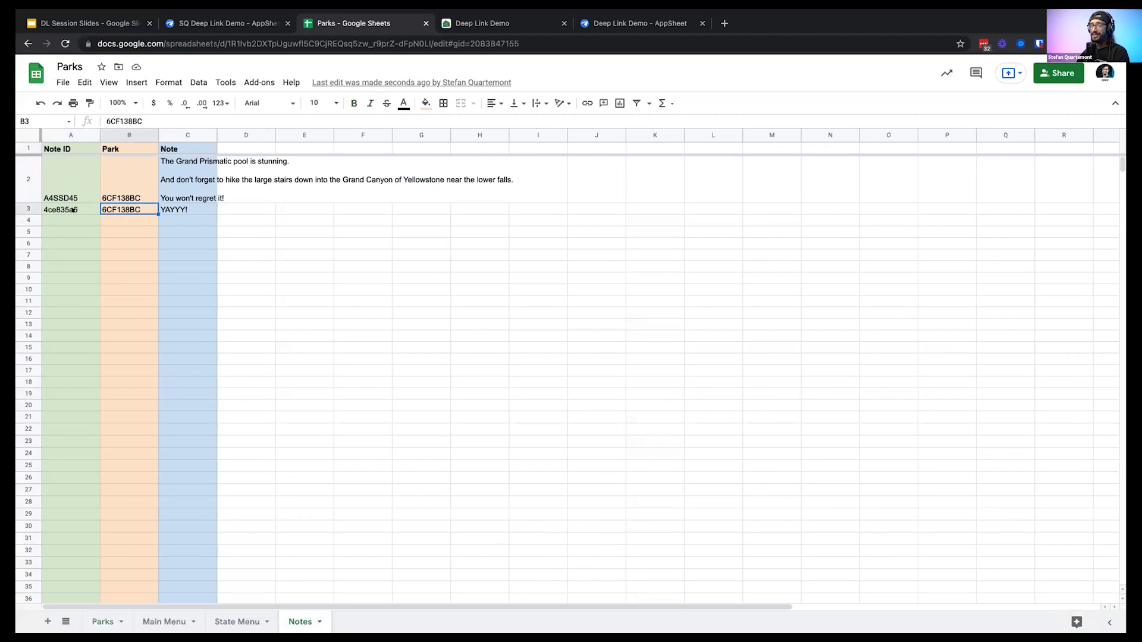
left_click(256, 24)
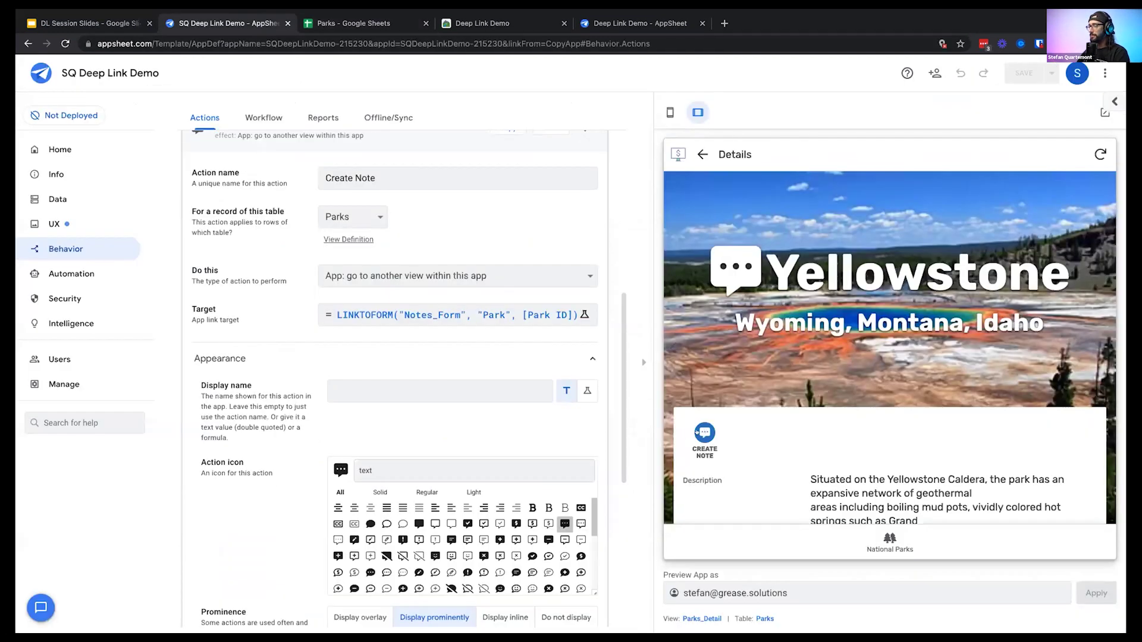
Save a second Yellowstone note reading 'New Notes', keeping the prefilled park, then check the spreadsheet
left_click(702, 433)
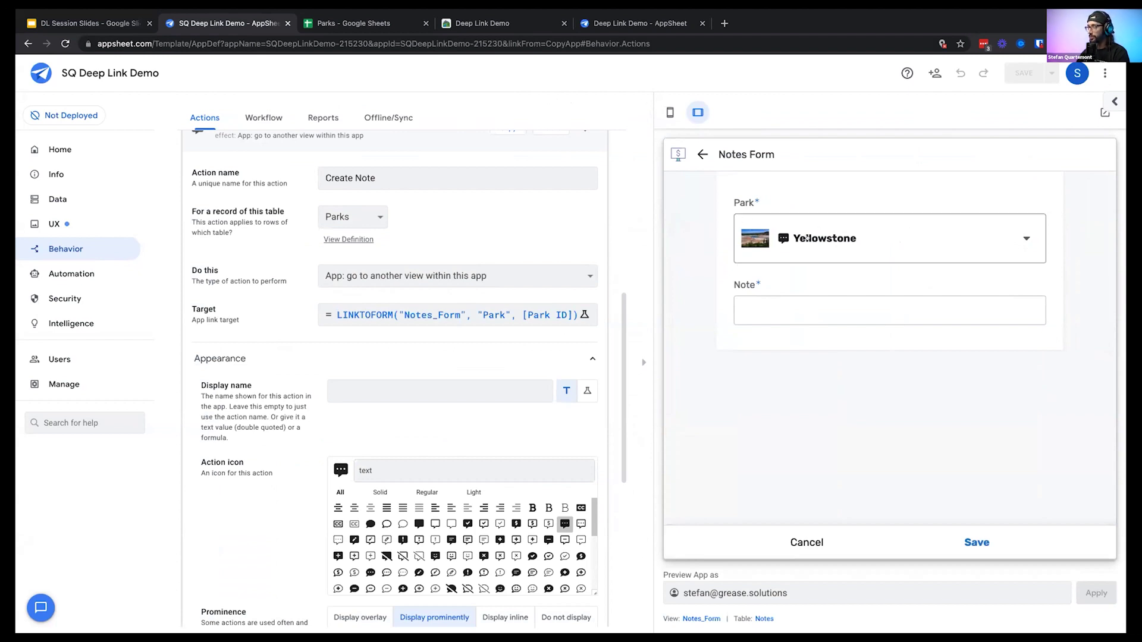
left_click(807, 238)
scroll(856, 415, "down", 10)
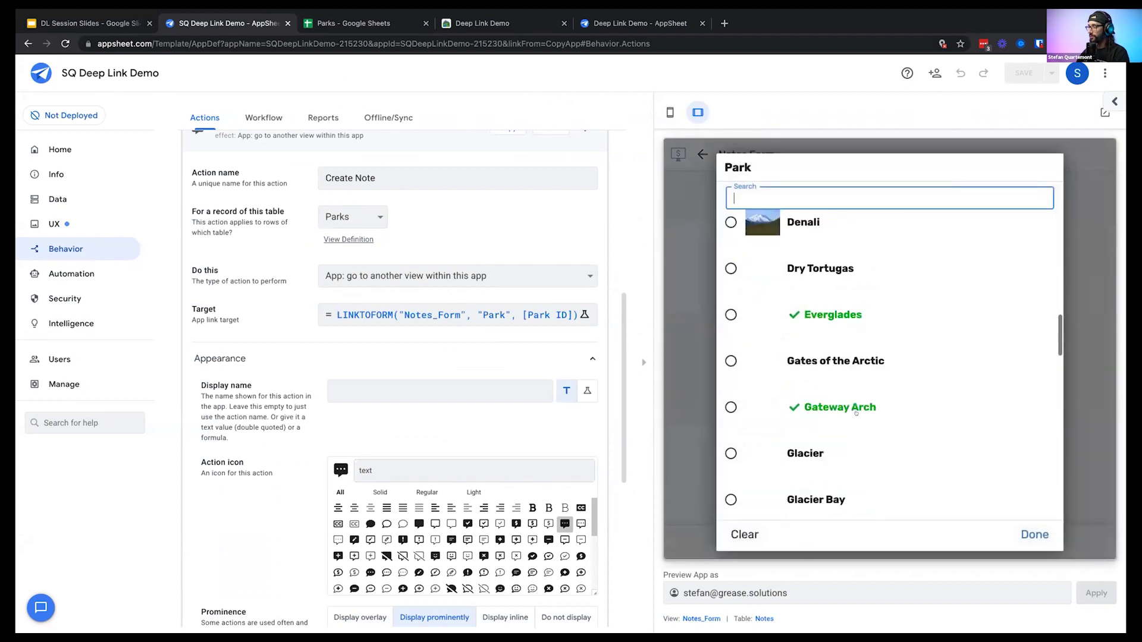
scroll(855, 416, "up", 10)
left_click(1034, 534)
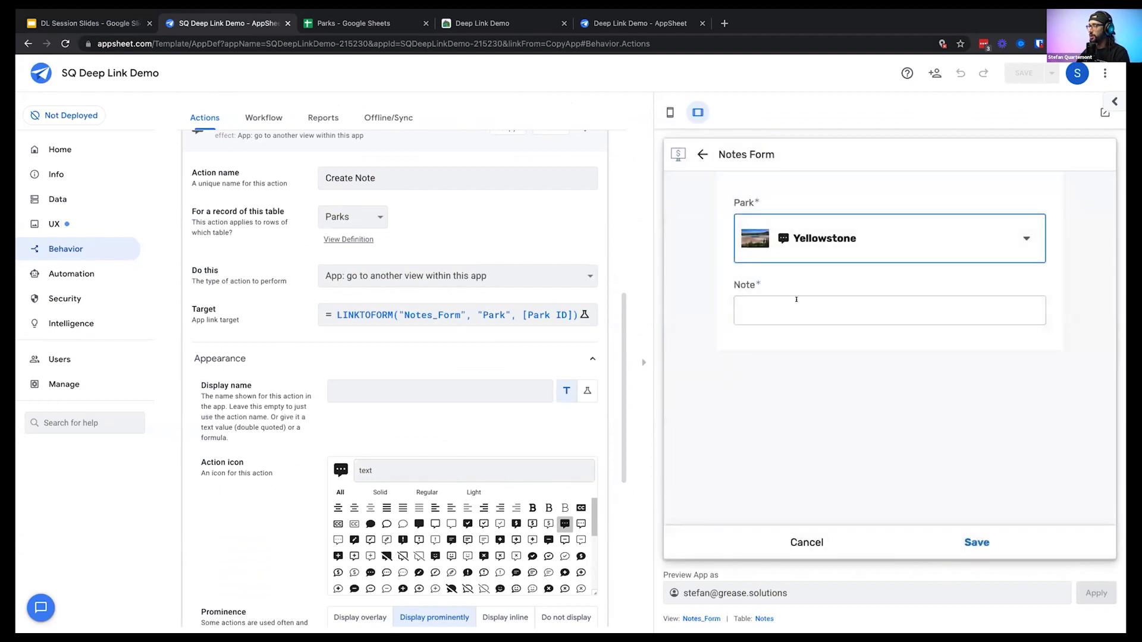
left_click(795, 300)
type("New Notes")
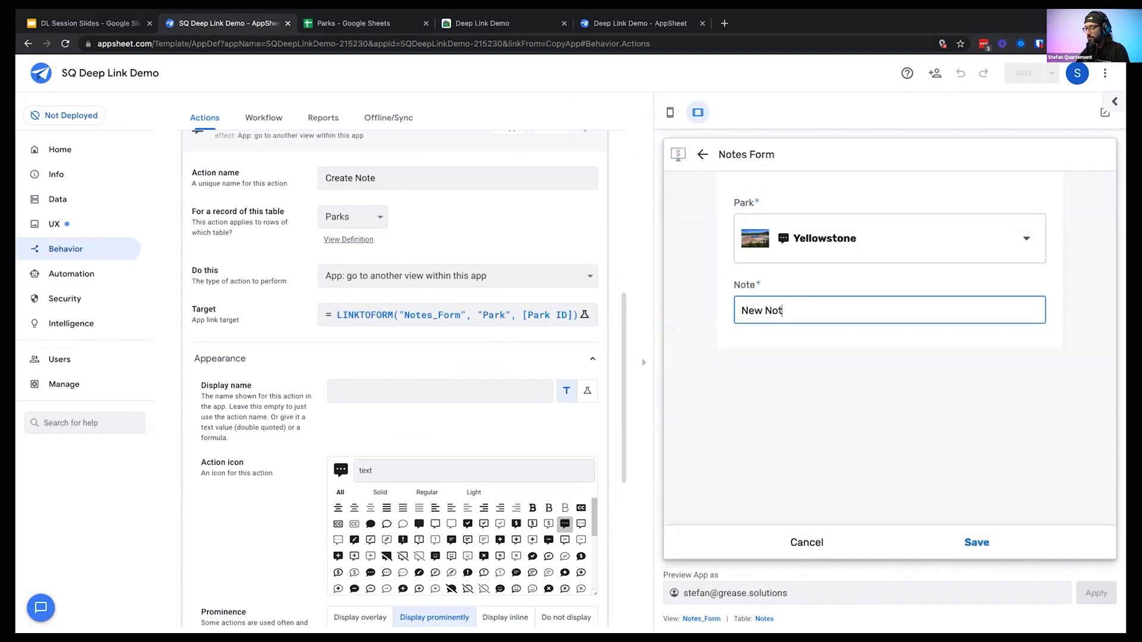
left_click(967, 539)
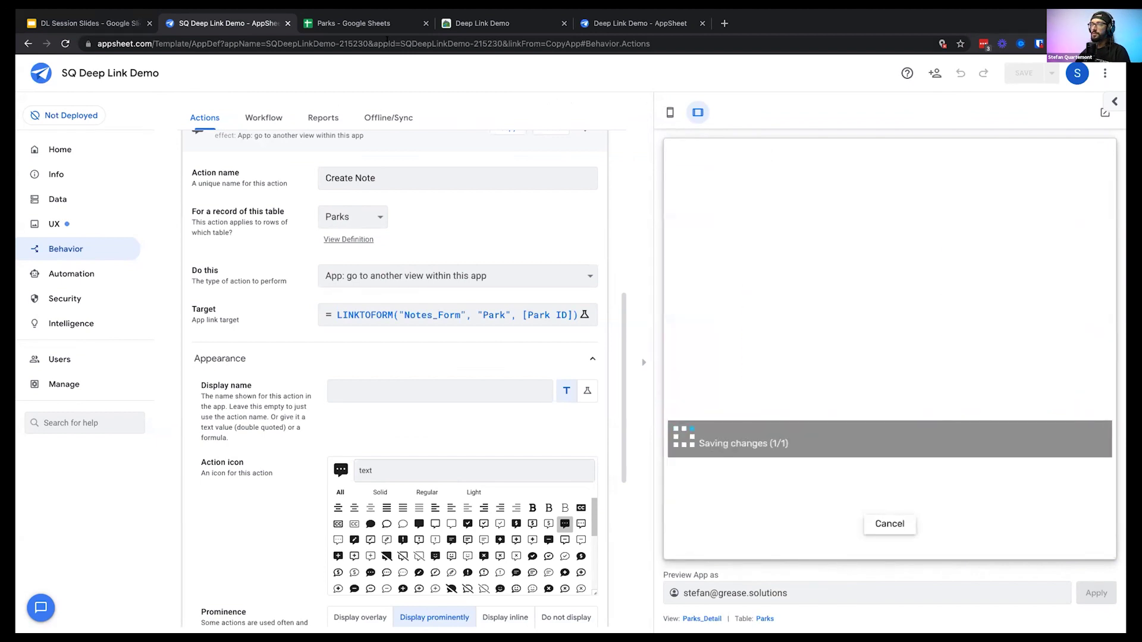
left_click(354, 23)
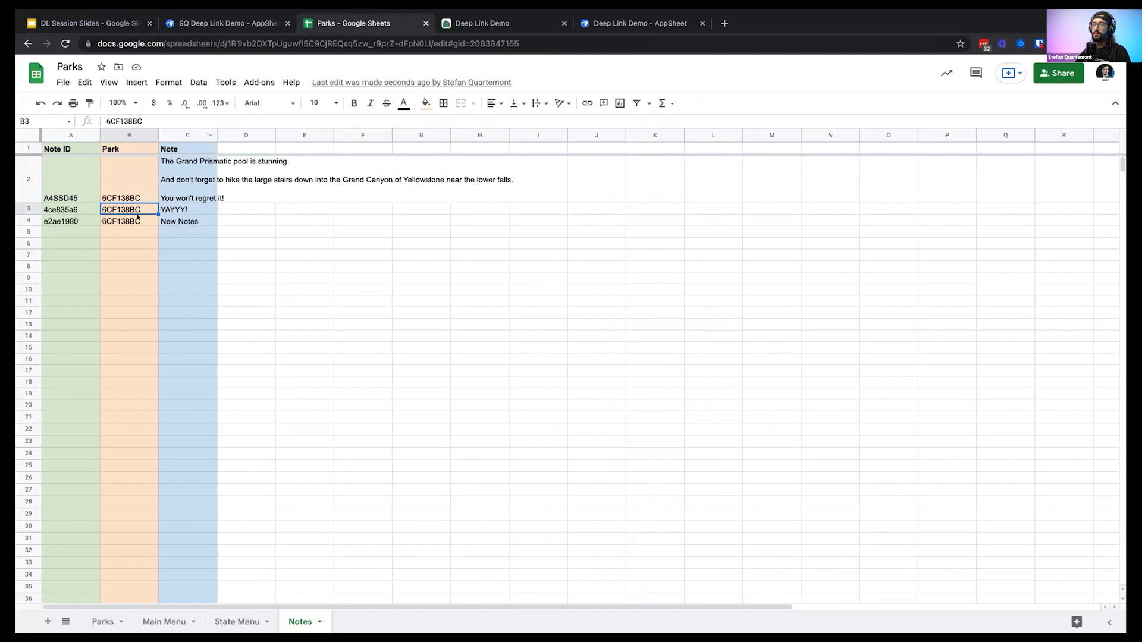
Step through column B to verify the New Notes row with park ID 6CF138BC, then return to the editor
key("Down")
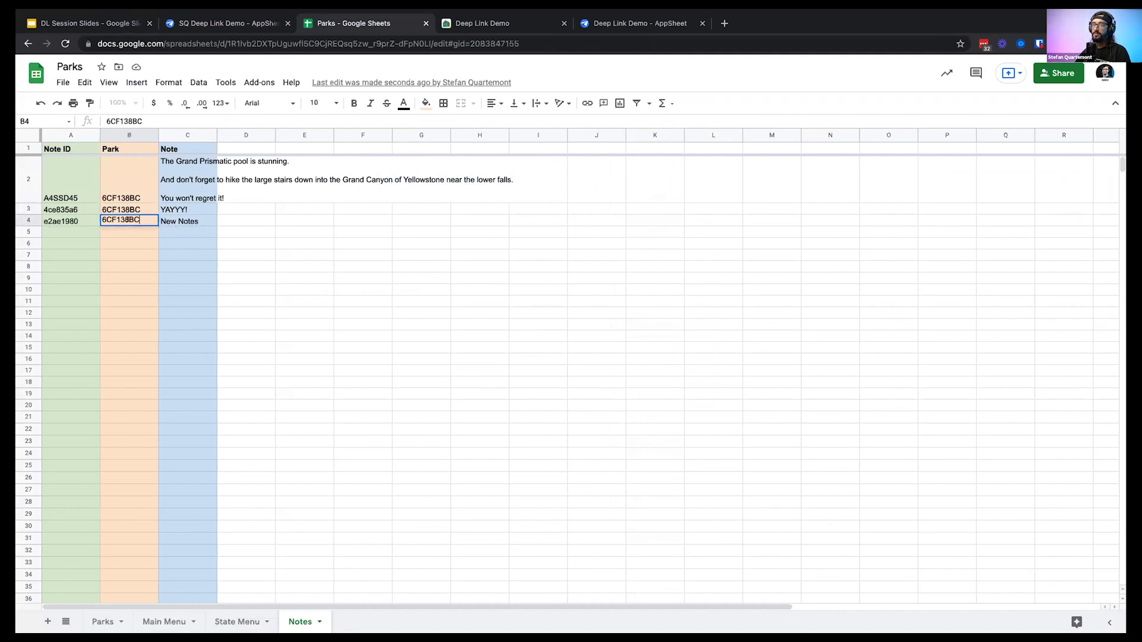
key("Down")
key("Up")
key("Down")
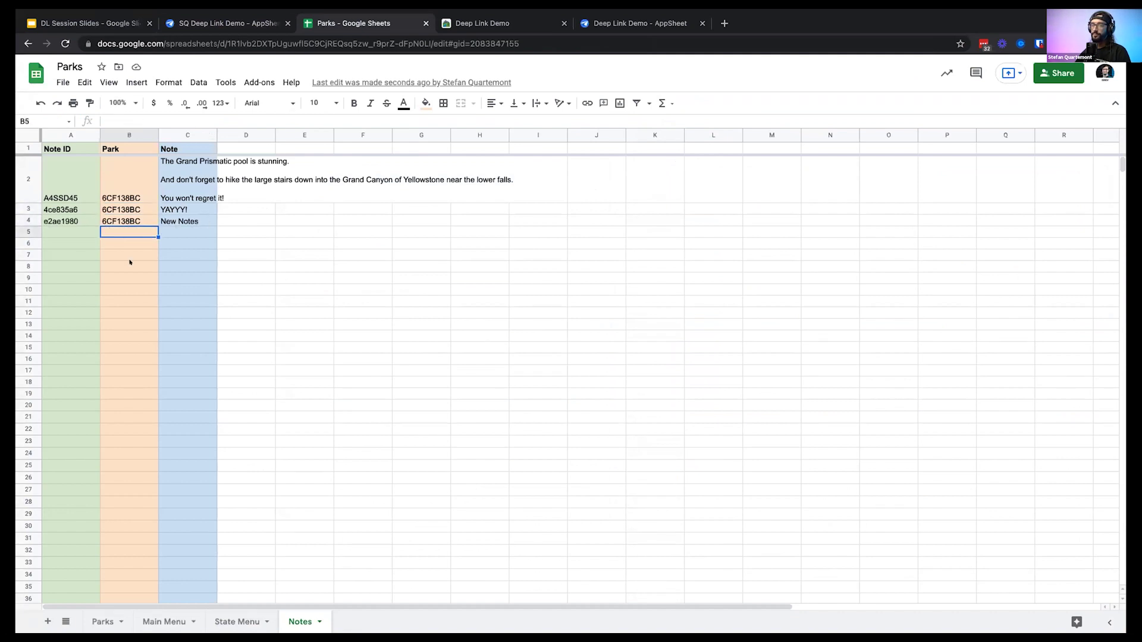
left_click(204, 23)
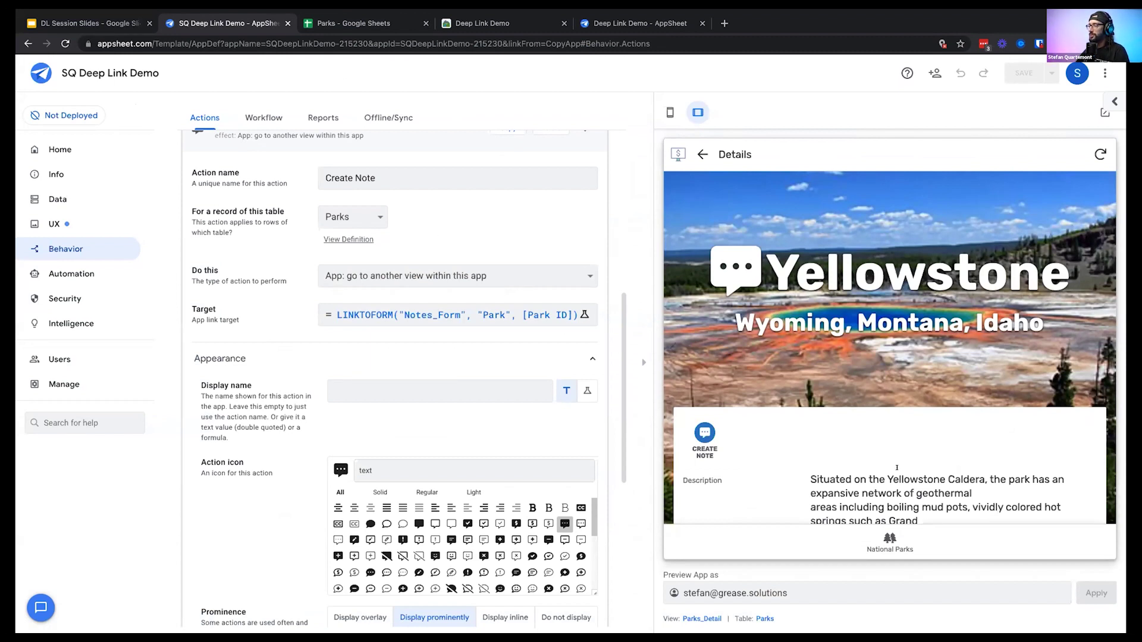
scroll(863, 405, "down", 8)
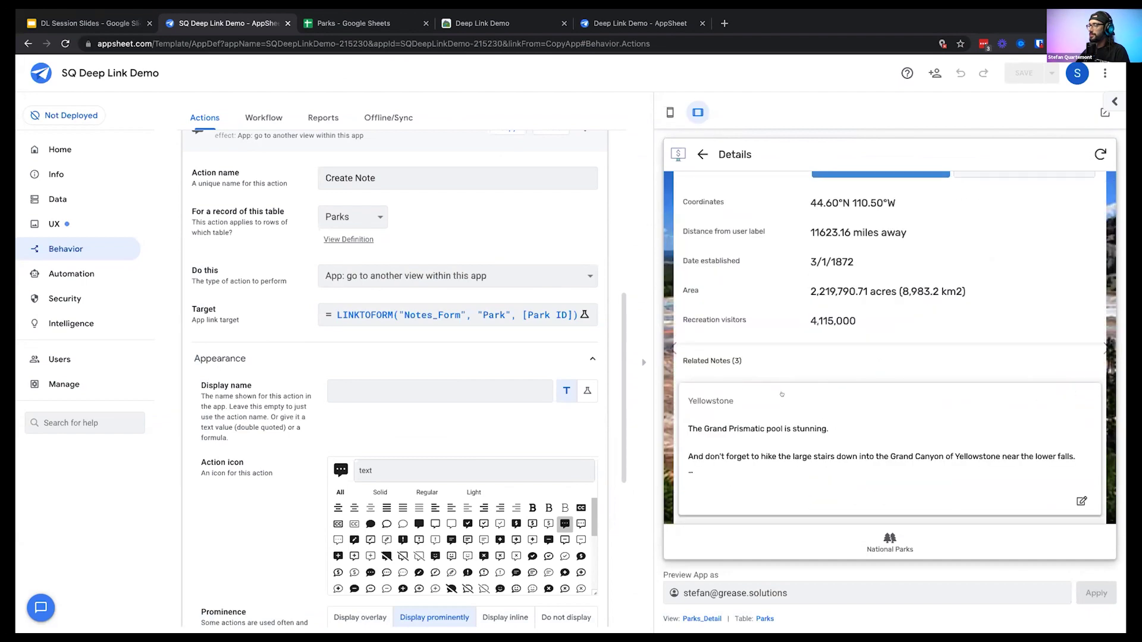
scroll(782, 394, "down", 5)
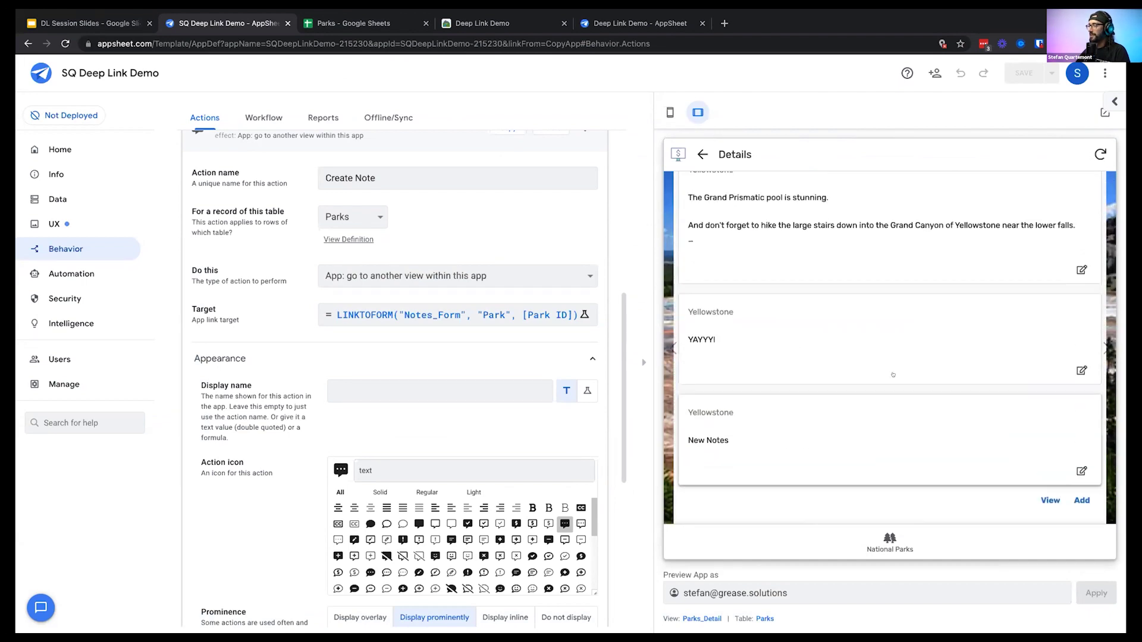
scroll(880, 380, "up", 5)
scroll(833, 392, "down", 6)
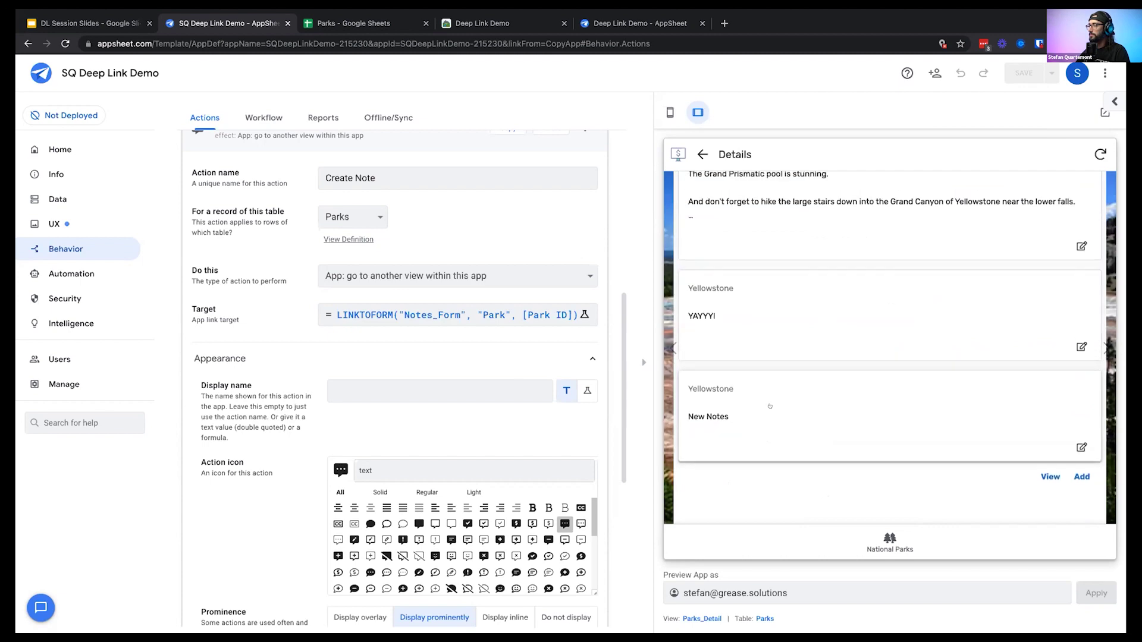
scroll(770, 406, "up", 15)
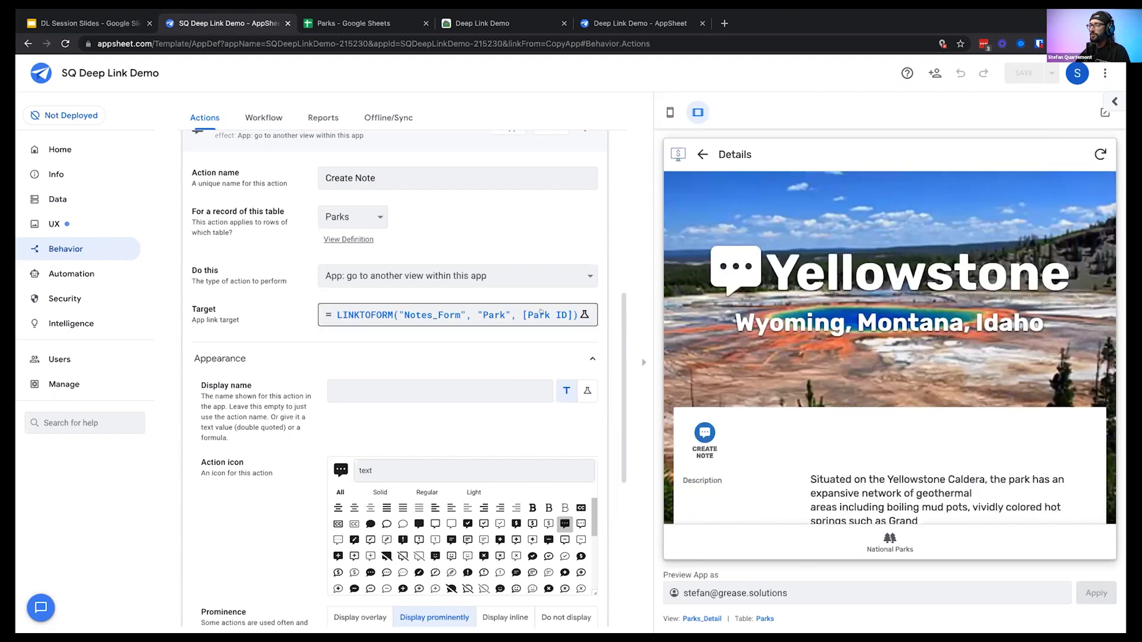
Reopen the Create Note target expression and glance at the Notes sheet's Note column
left_click(547, 316)
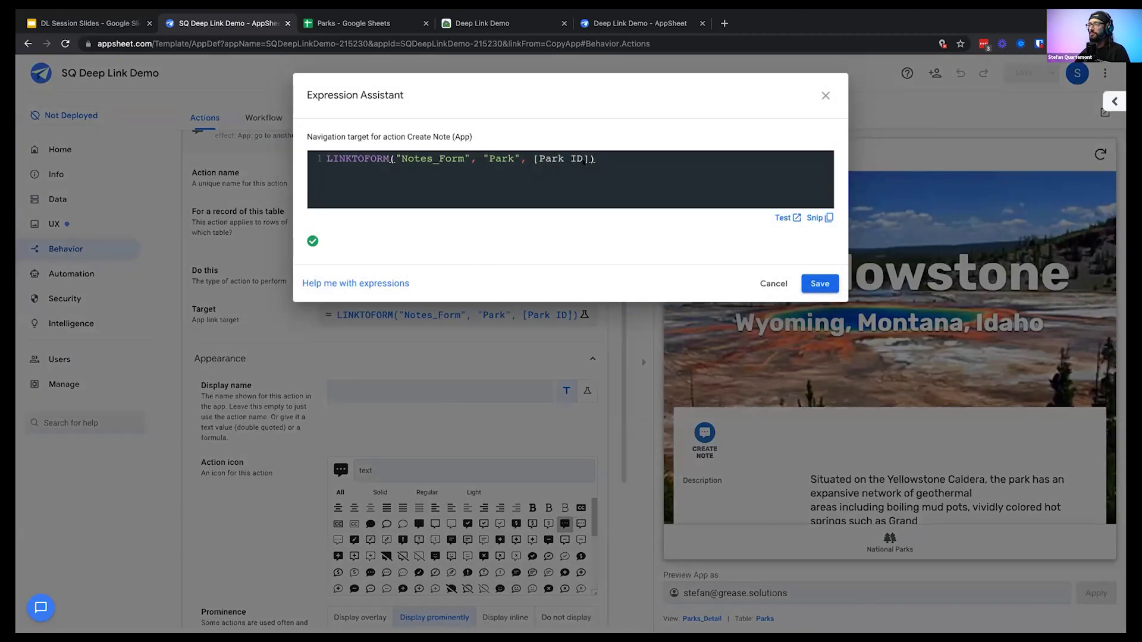
left_click(586, 158)
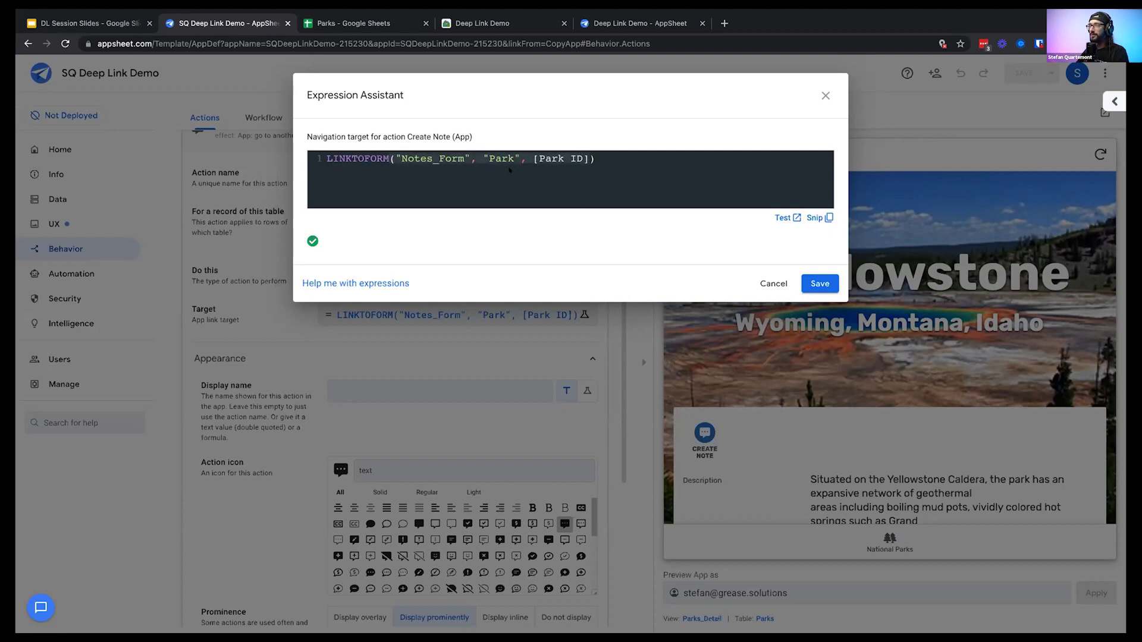
key("ctrl+Tab")
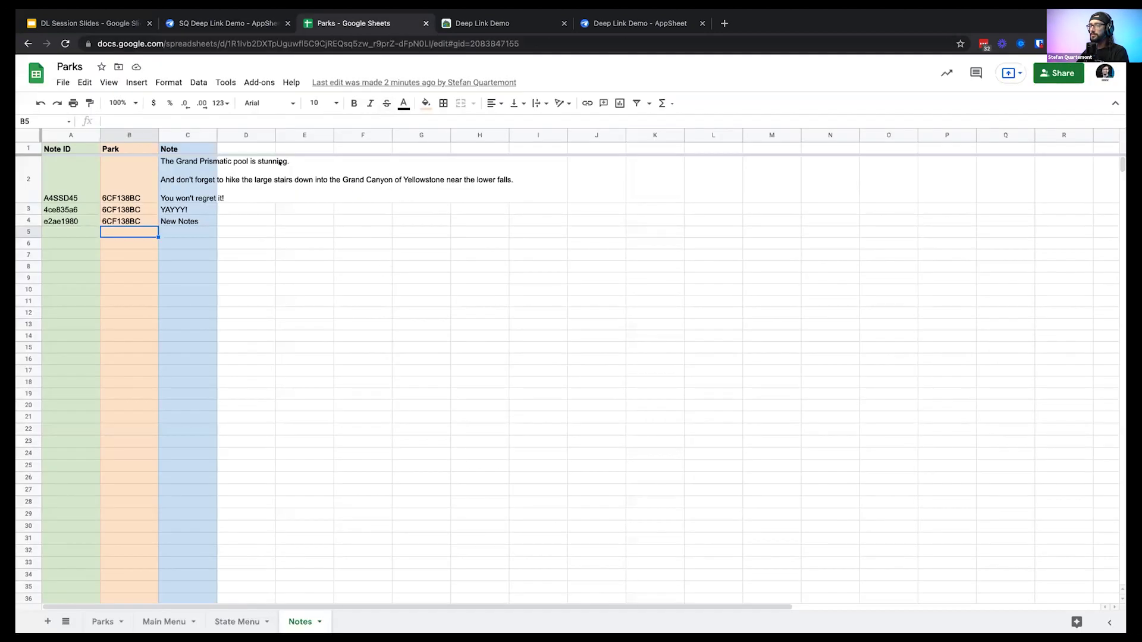
left_click(187, 135)
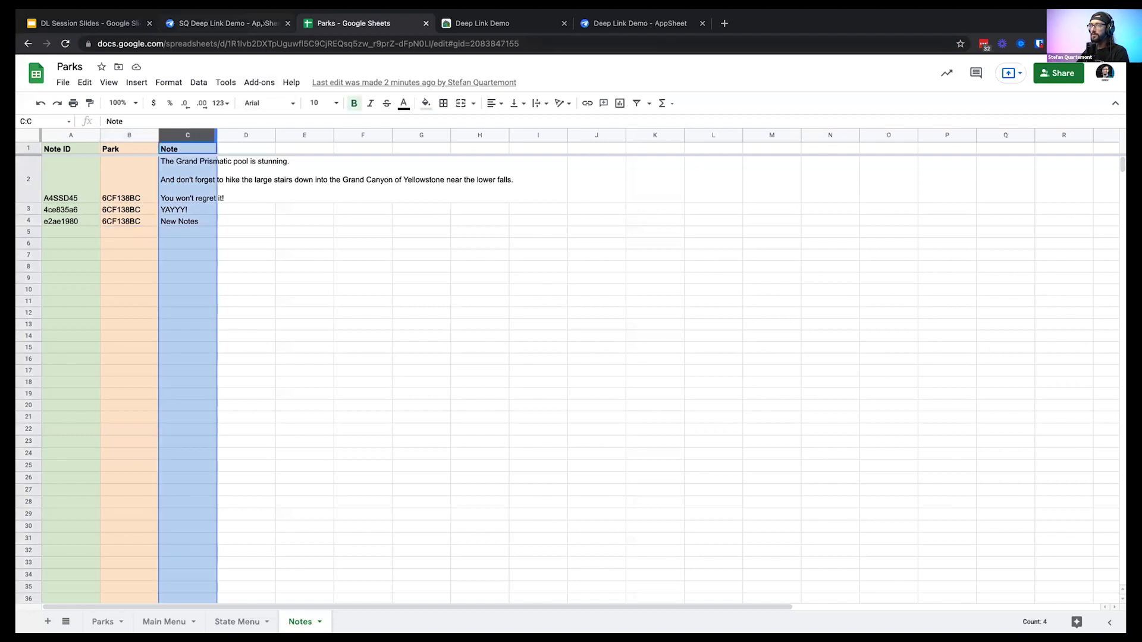
left_click(263, 24)
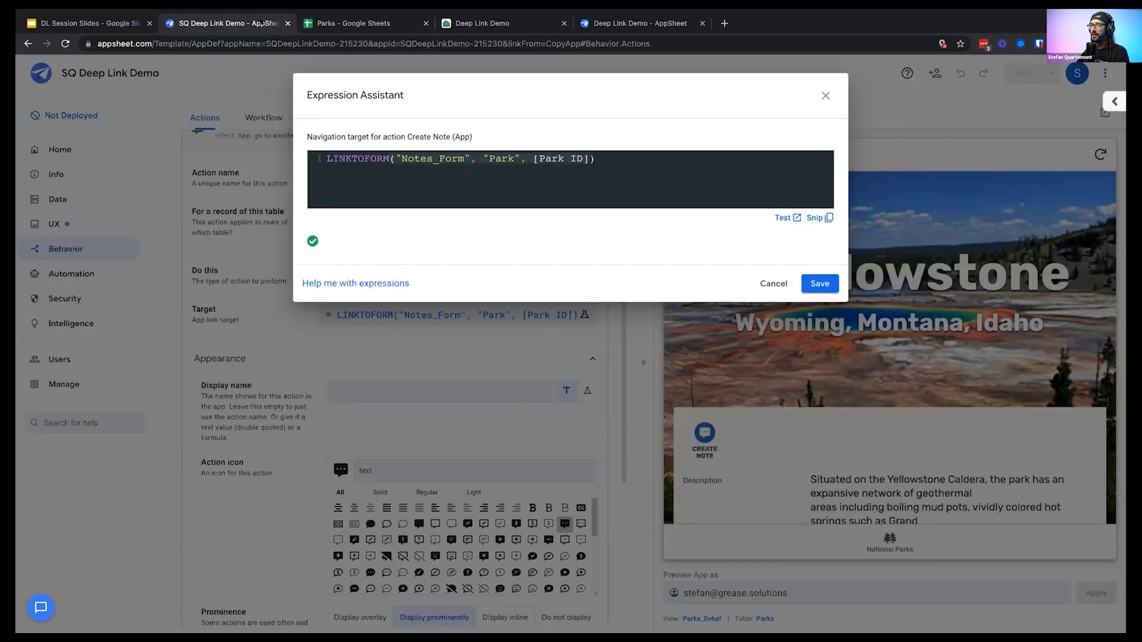
Place the insertion point before [Park ID] in the Create Note target expression
left_click(527, 154)
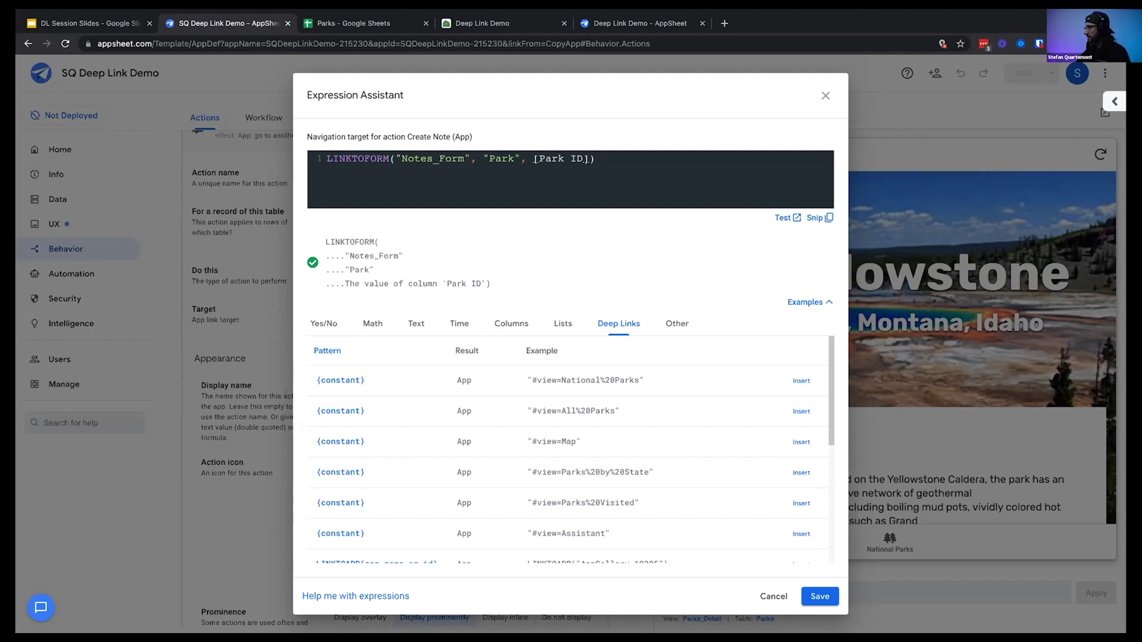
Change the target to LINKTOFORM("Notes_Form","Park",[Park ID],"Note","Park") in the Expression Assistant
key("ctrl+space")
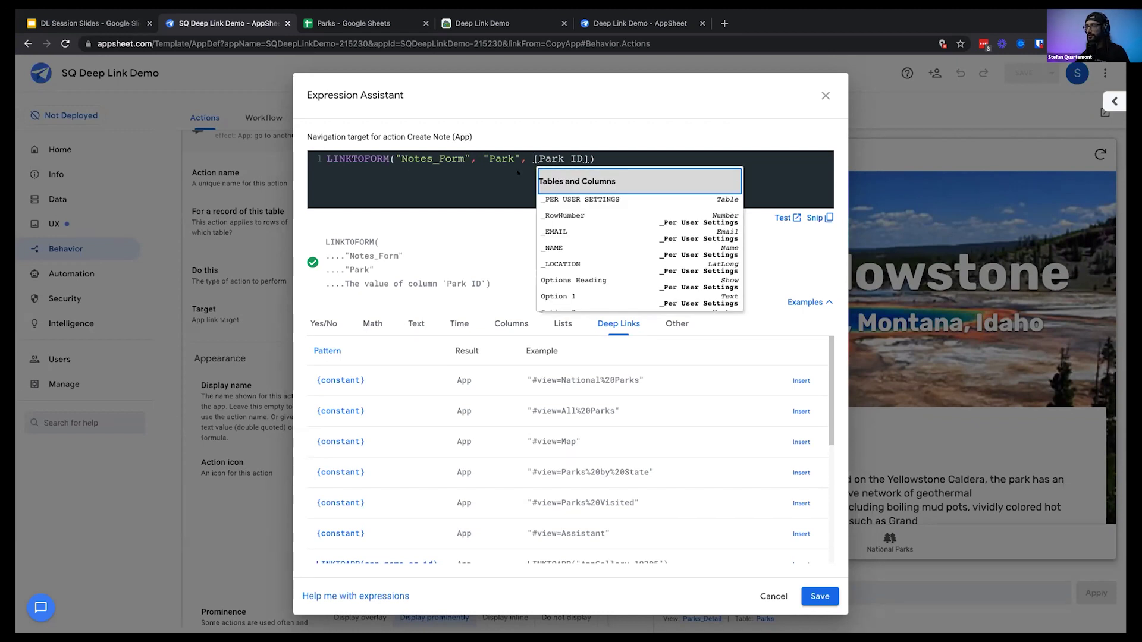
key("Escape")
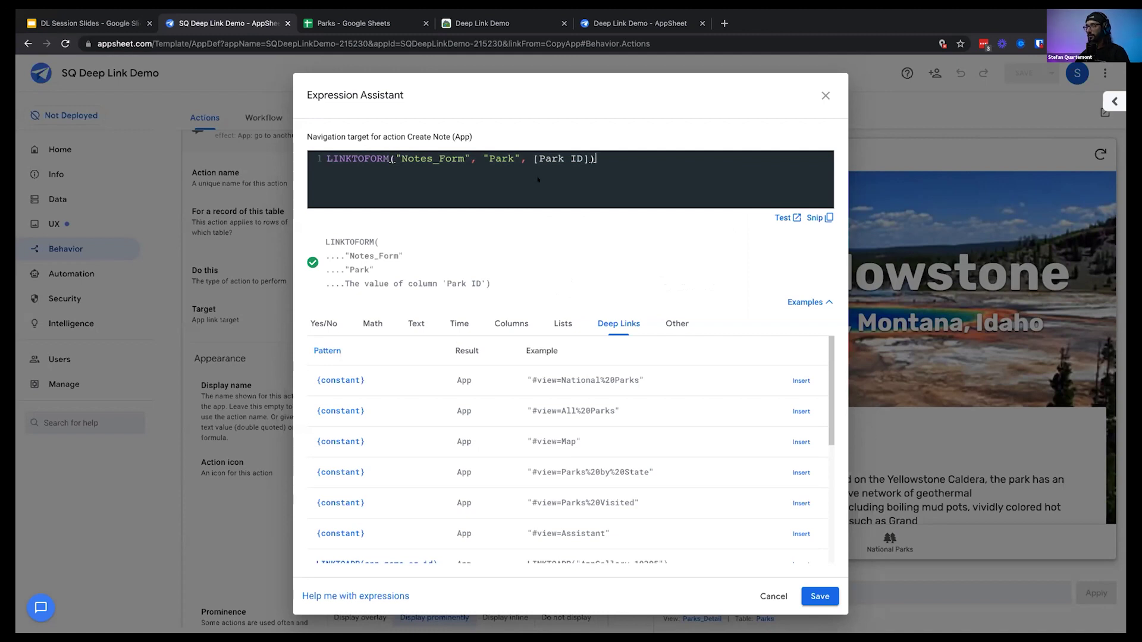
key("ctrl+a")
type("LINKTOFORM(\"Notes_Form\",\"Park\",[Park ID],\"Note\",\"Park\")")
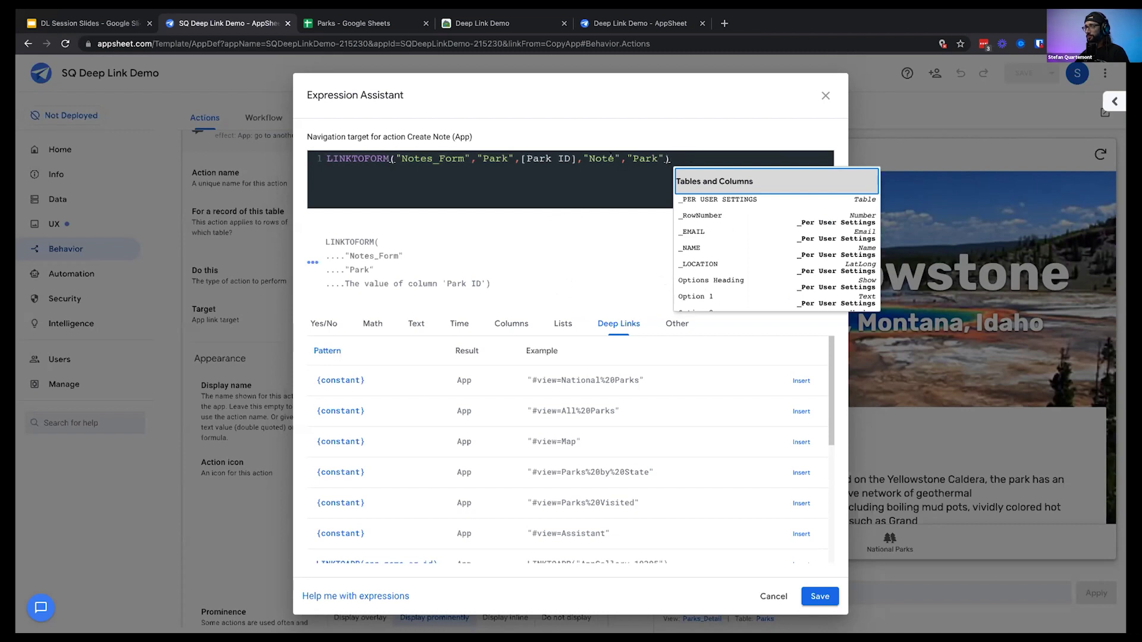
left_click(601, 158)
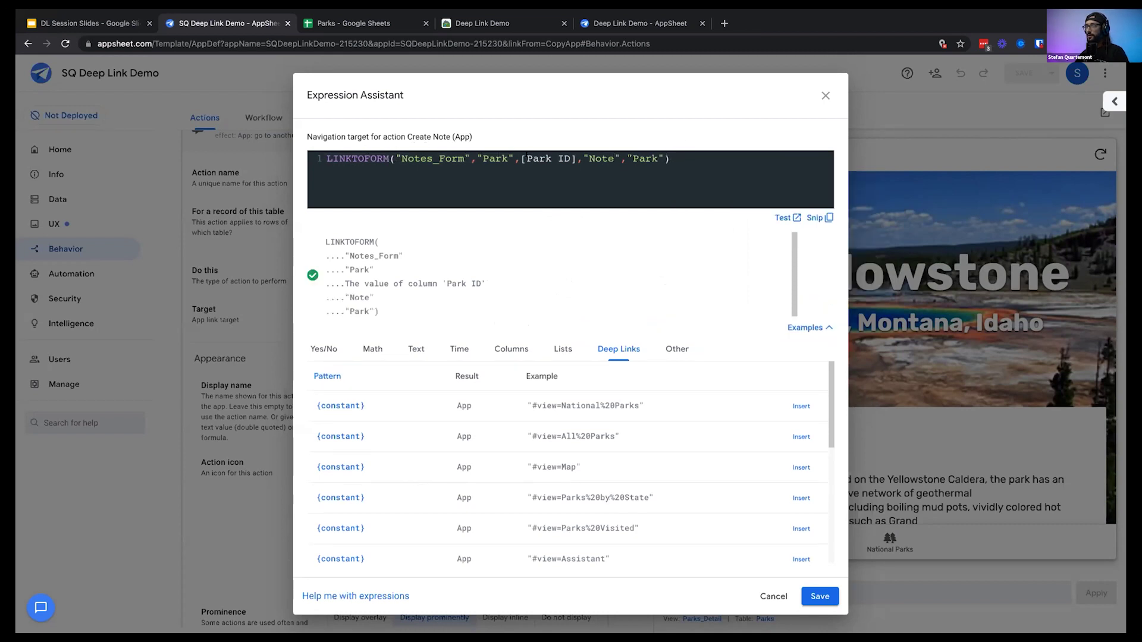
left_click(581, 159)
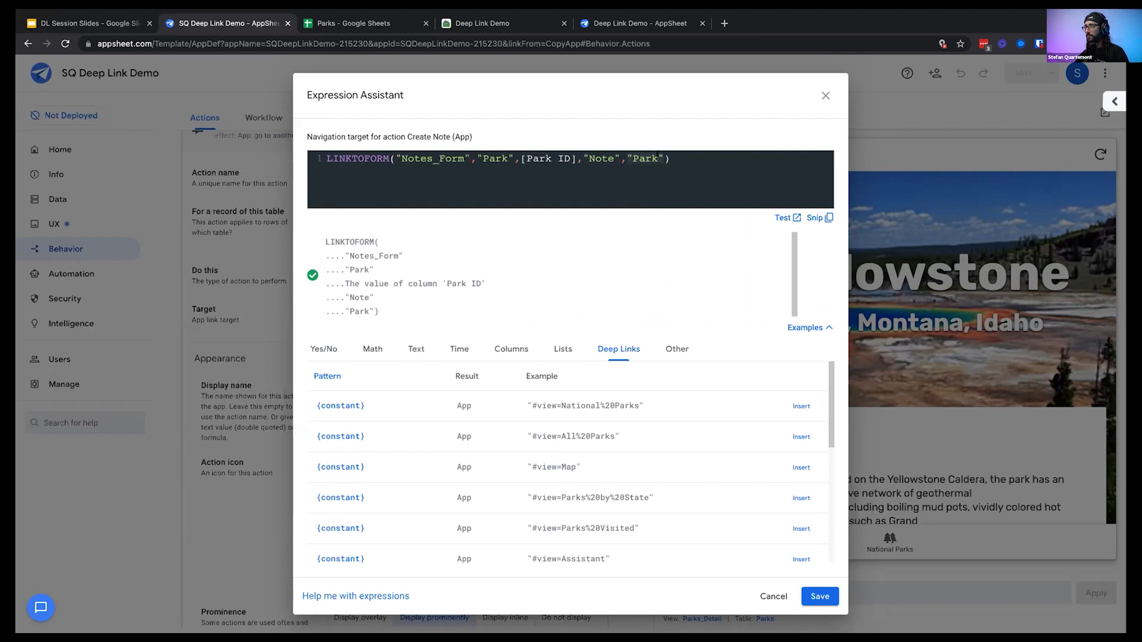
key("Right")
key("Right")
key("Right")
key("Right")
key("Right")
key("Right")
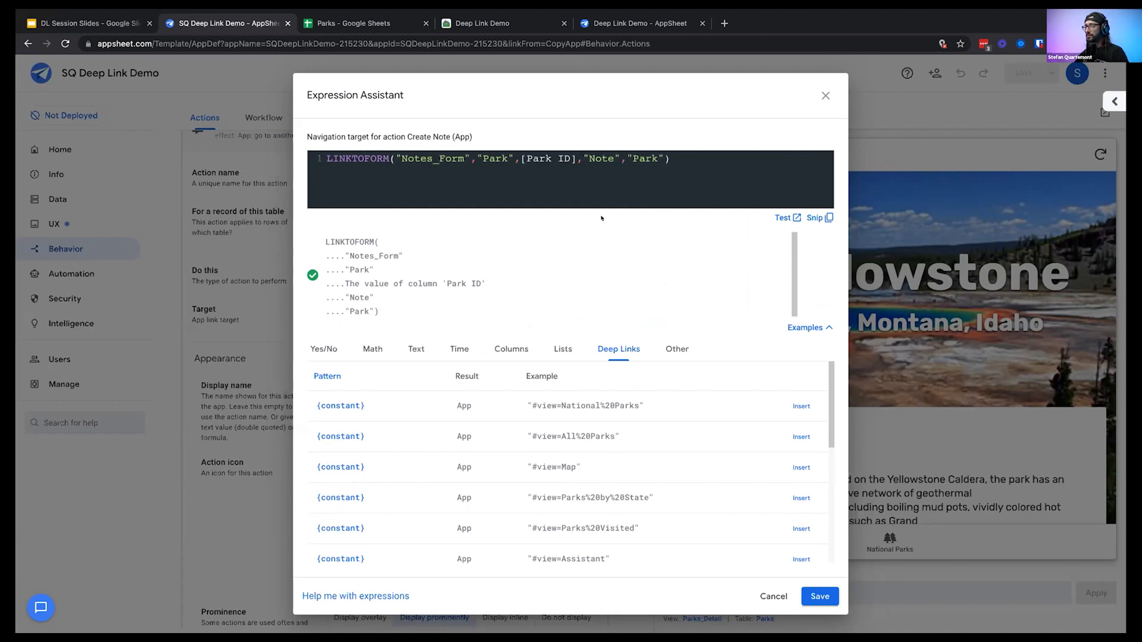
Save the new target and test Create Note on Yellowstone, which prefills Park and Note 'Park'
left_click(836, 593)
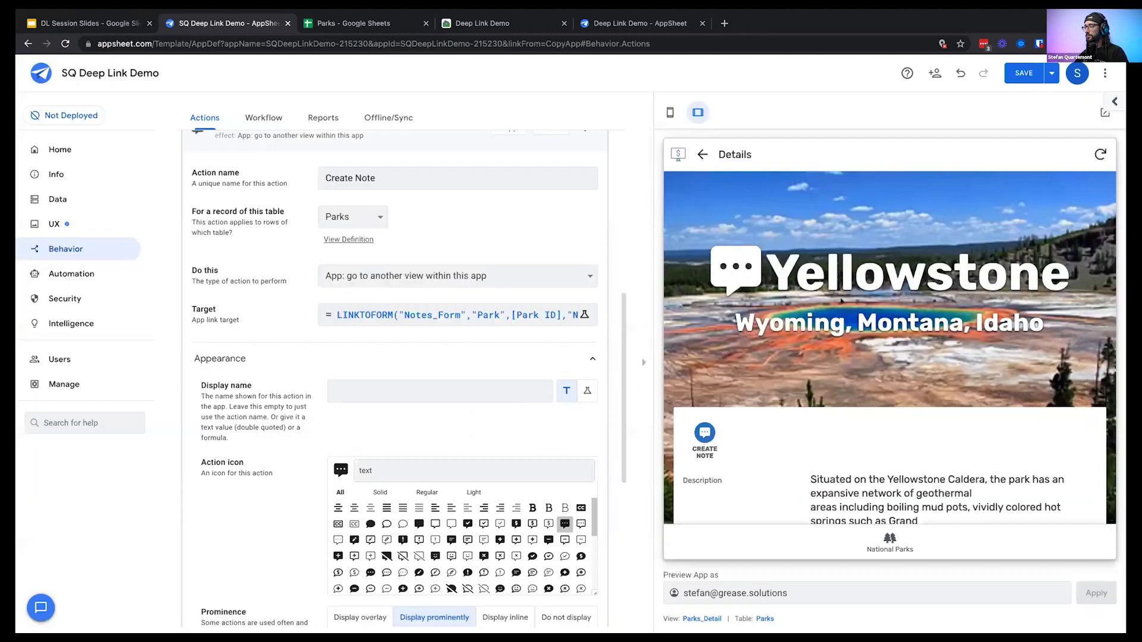
left_click(1022, 74)
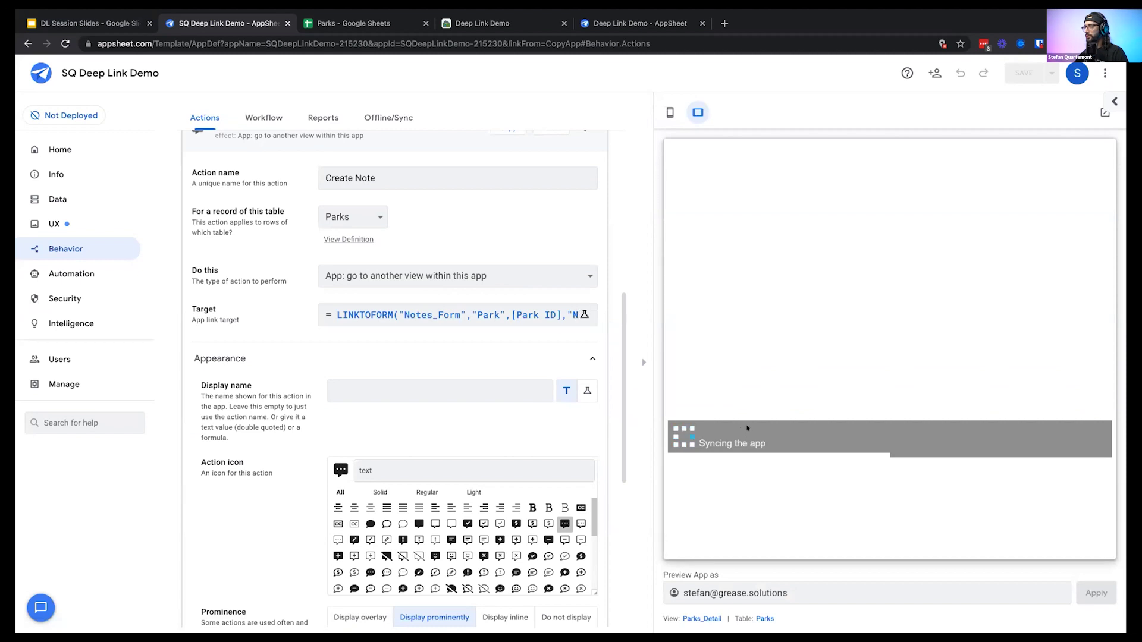
left_click(705, 430)
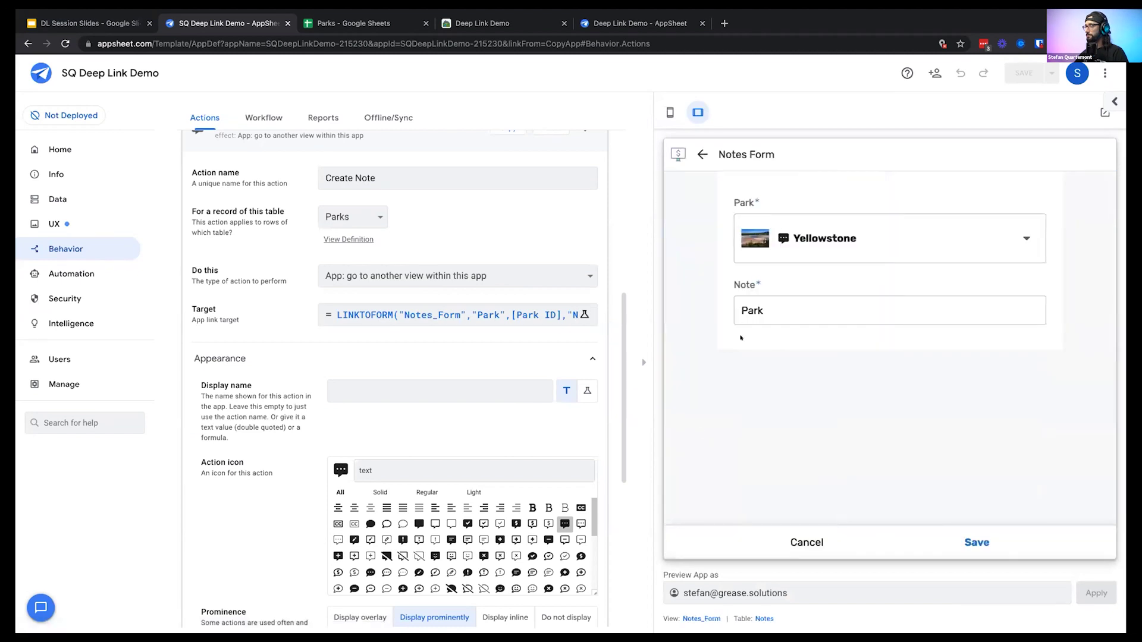
left_click_drag(738, 308, 761, 309)
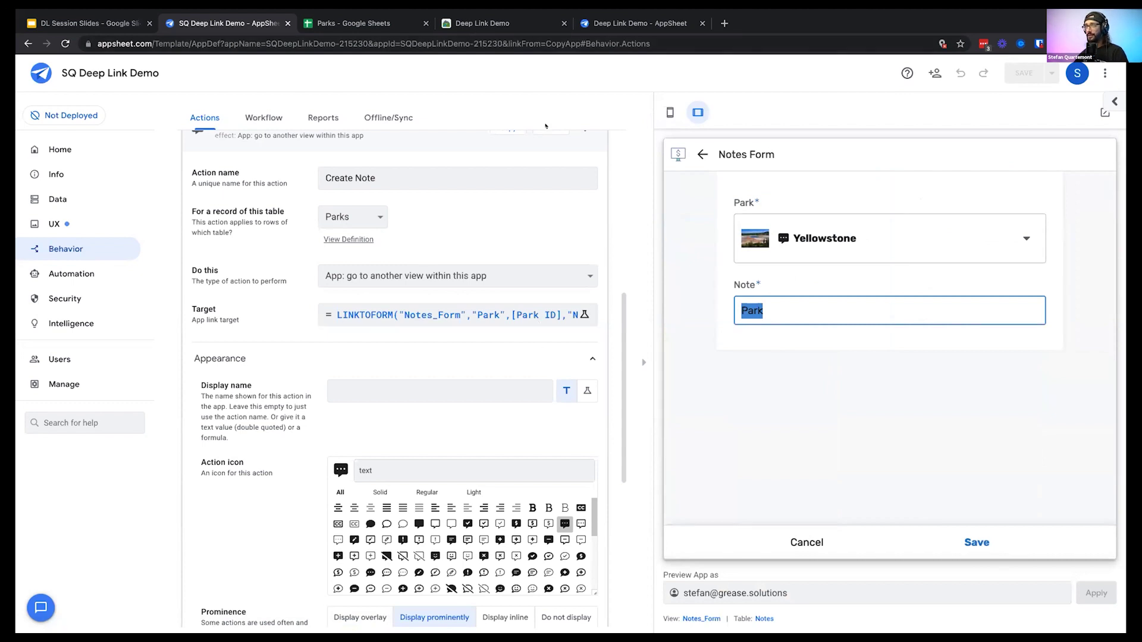
left_click(527, 317)
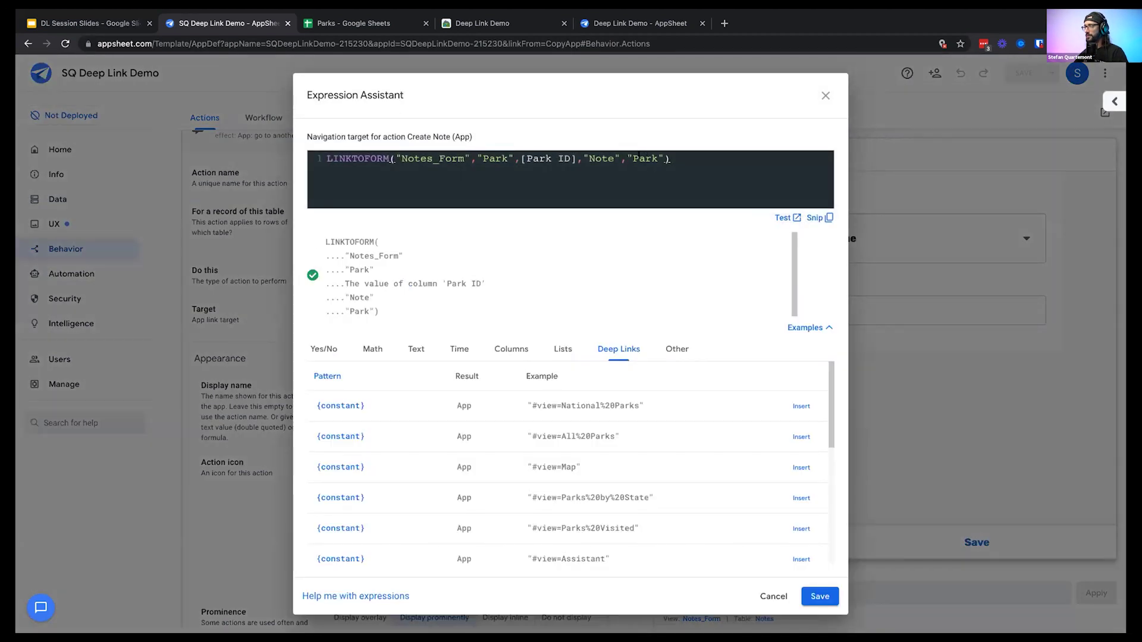
Replace the last "Park" argument in the LINKTOFORM expression with [Park ID] and save the target
left_click(657, 159)
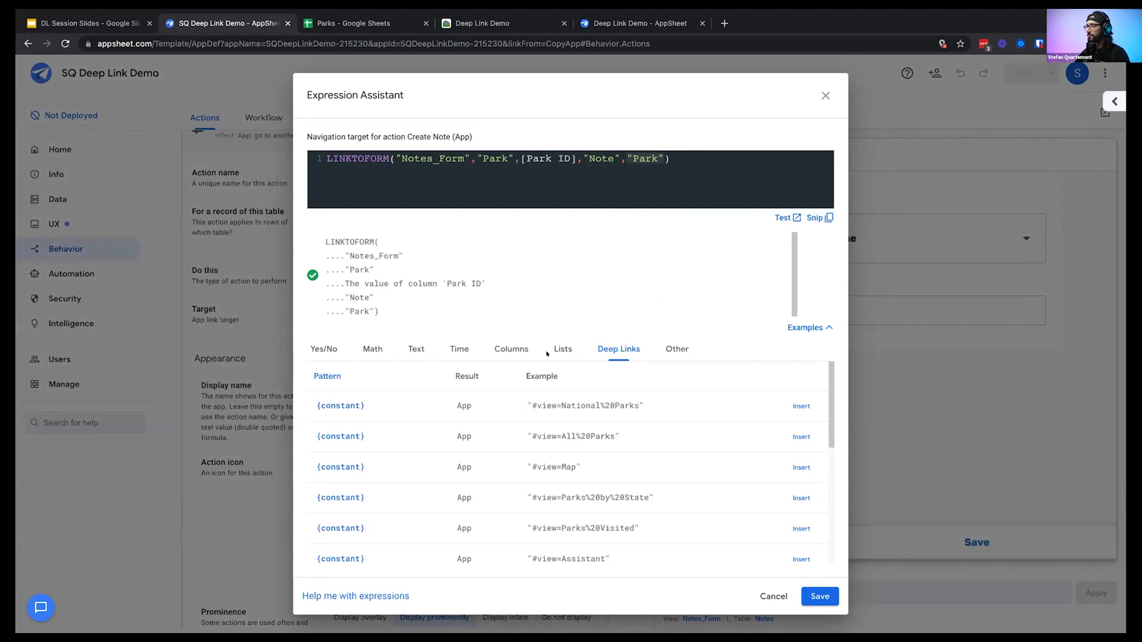
left_click(627, 156)
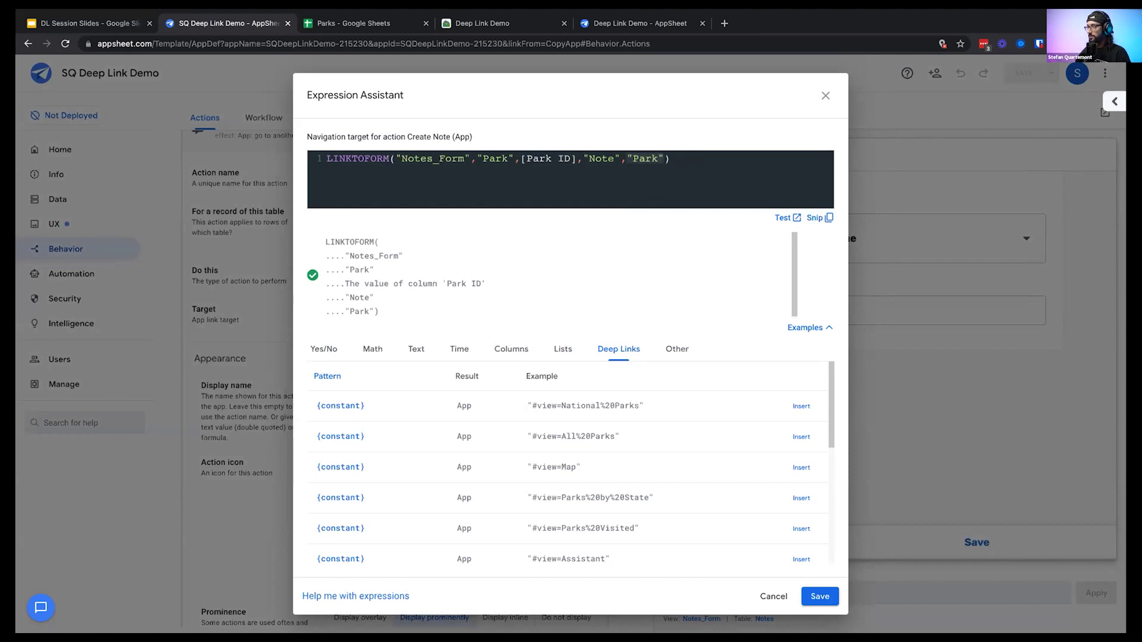
type("[Park ID")
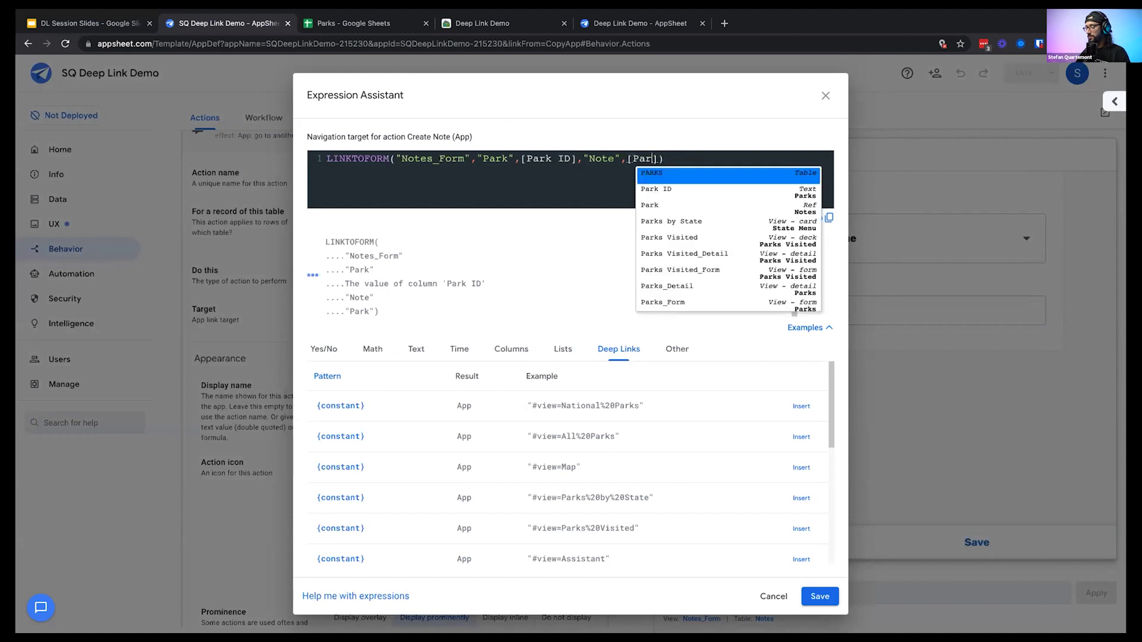
left_click(690, 158)
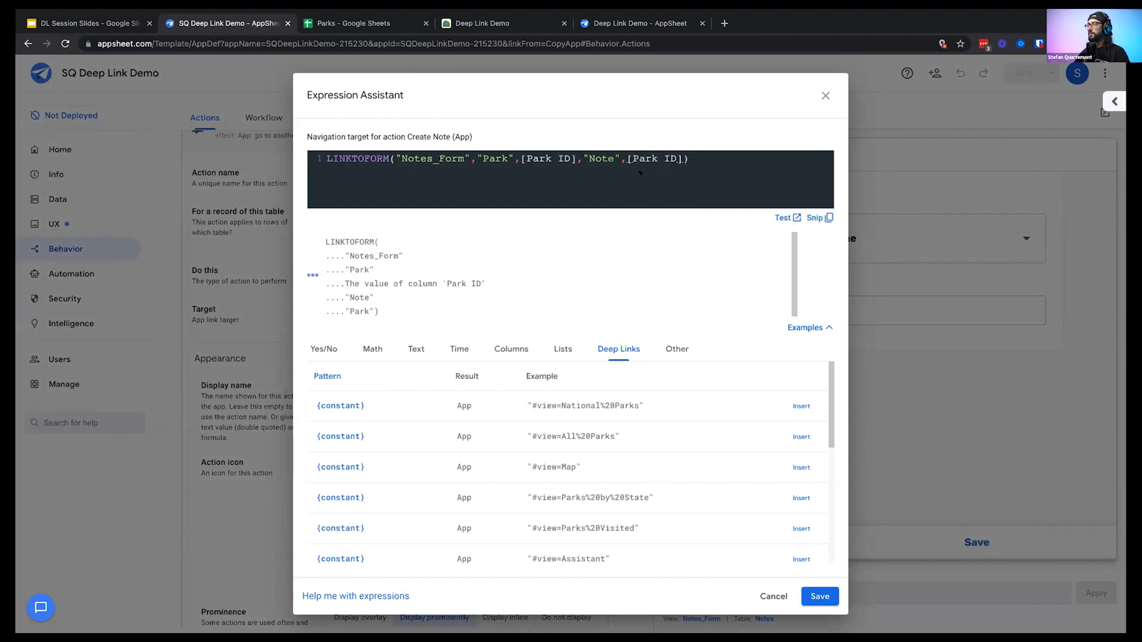
left_click(819, 597)
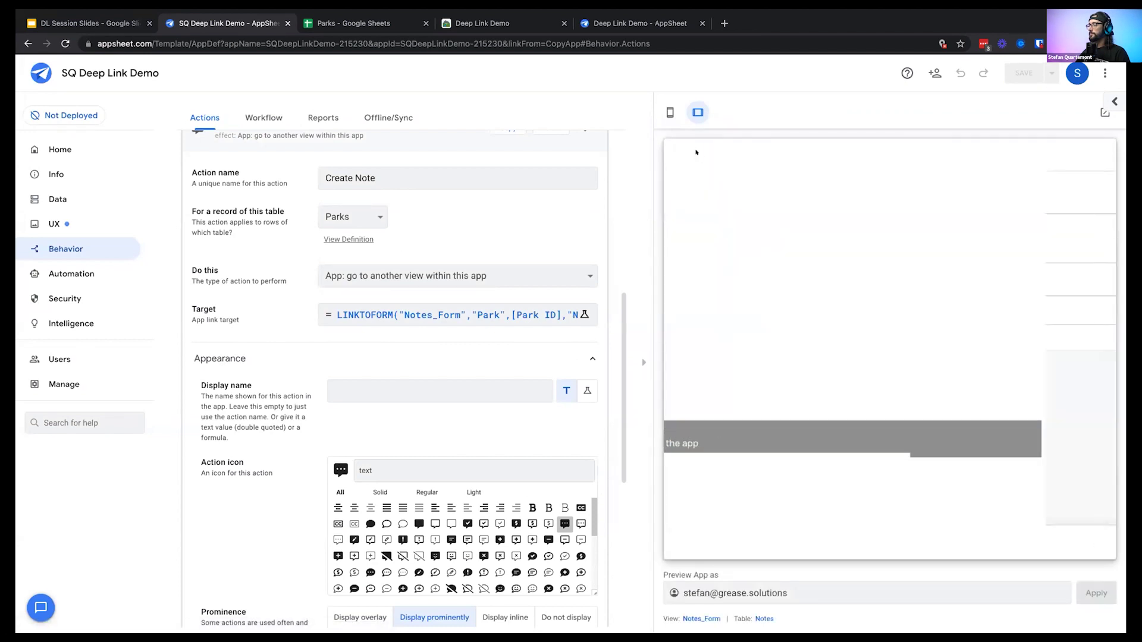
Cancel the open Notes Form in the preview and discard the unsaved note
left_click(702, 154)
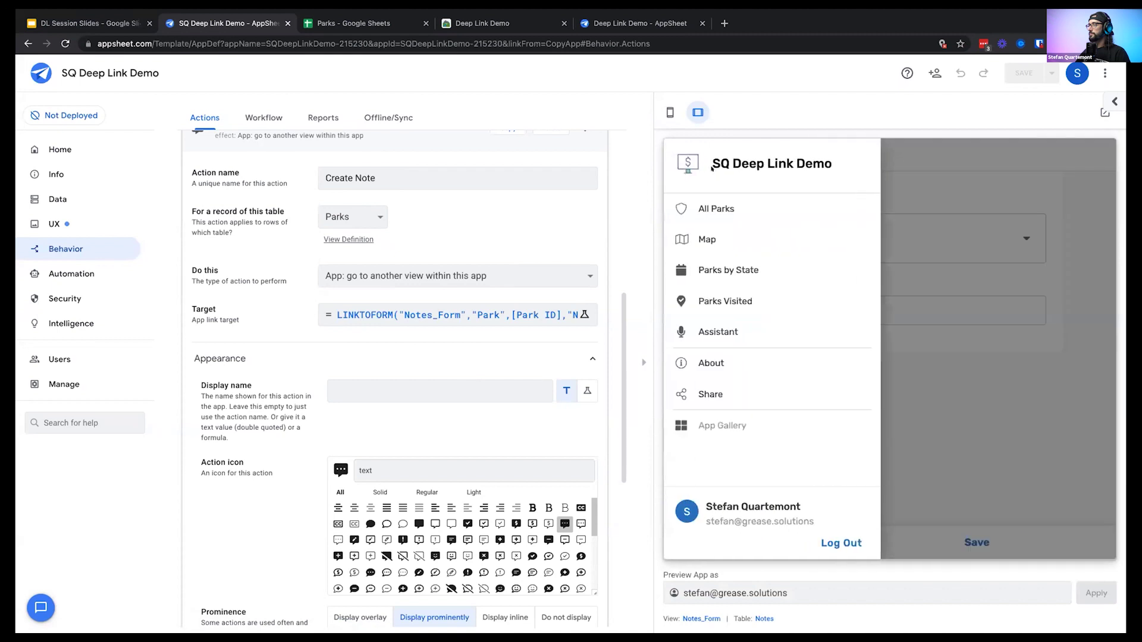
left_click(952, 476)
left_click(803, 533)
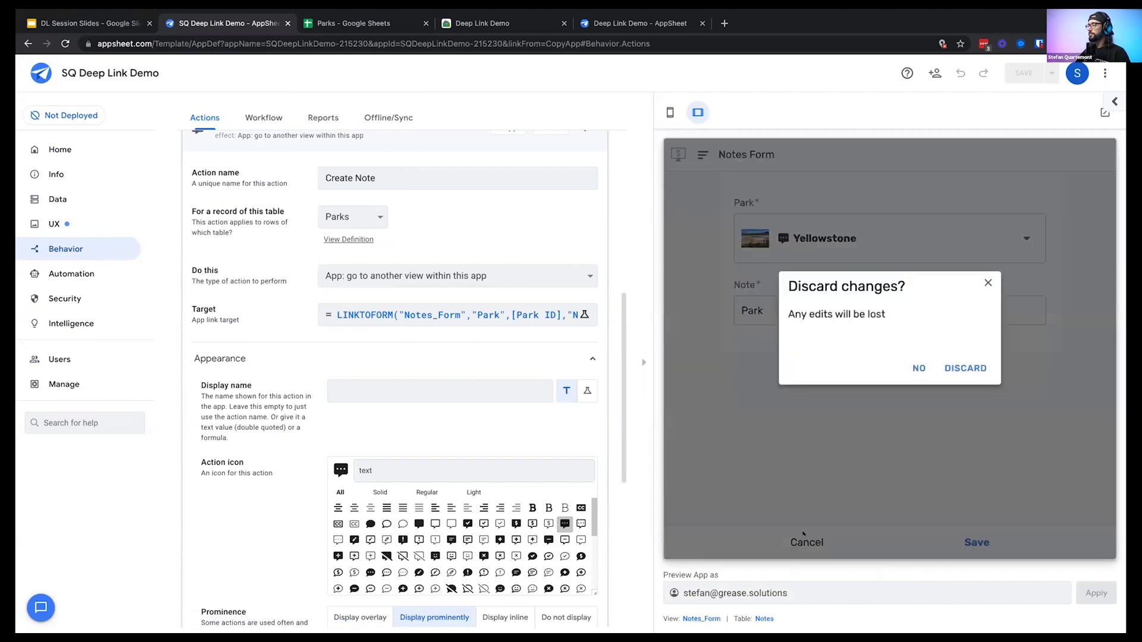
left_click(952, 367)
From All Parks, create a note for Zion and confirm Note is prefilled with its Park ID
left_click(732, 263)
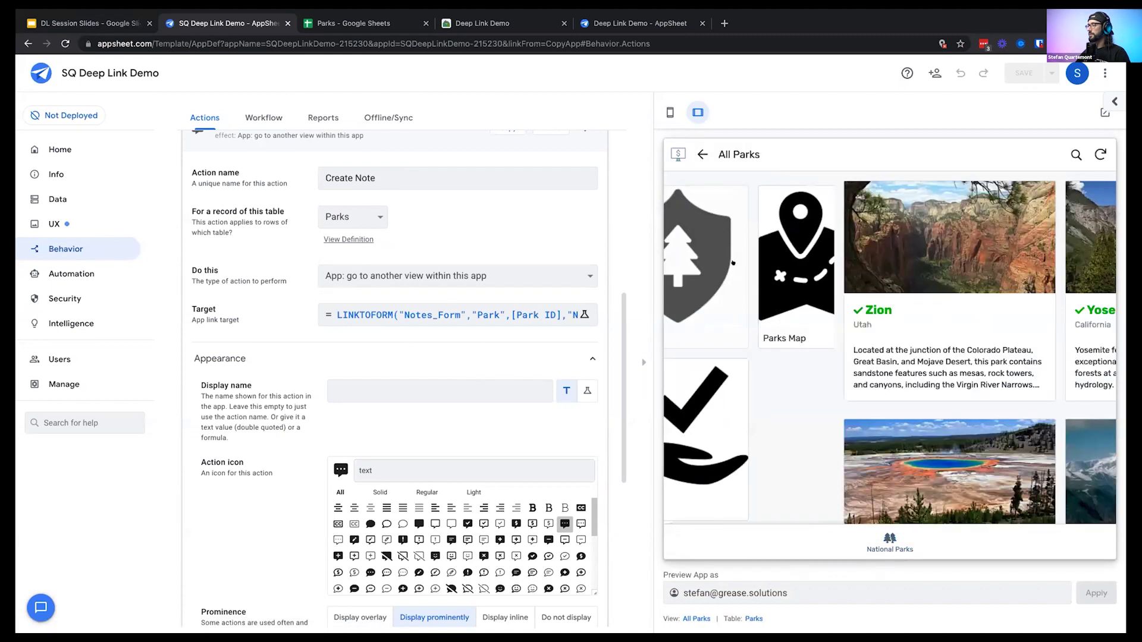
left_click(732, 262)
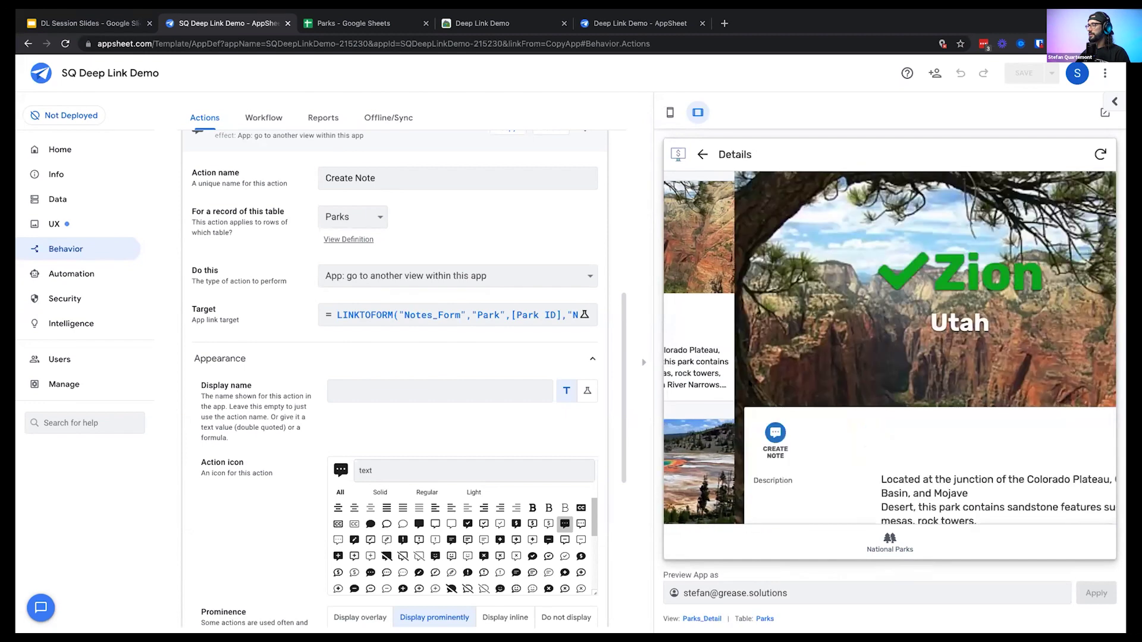
left_click(706, 432)
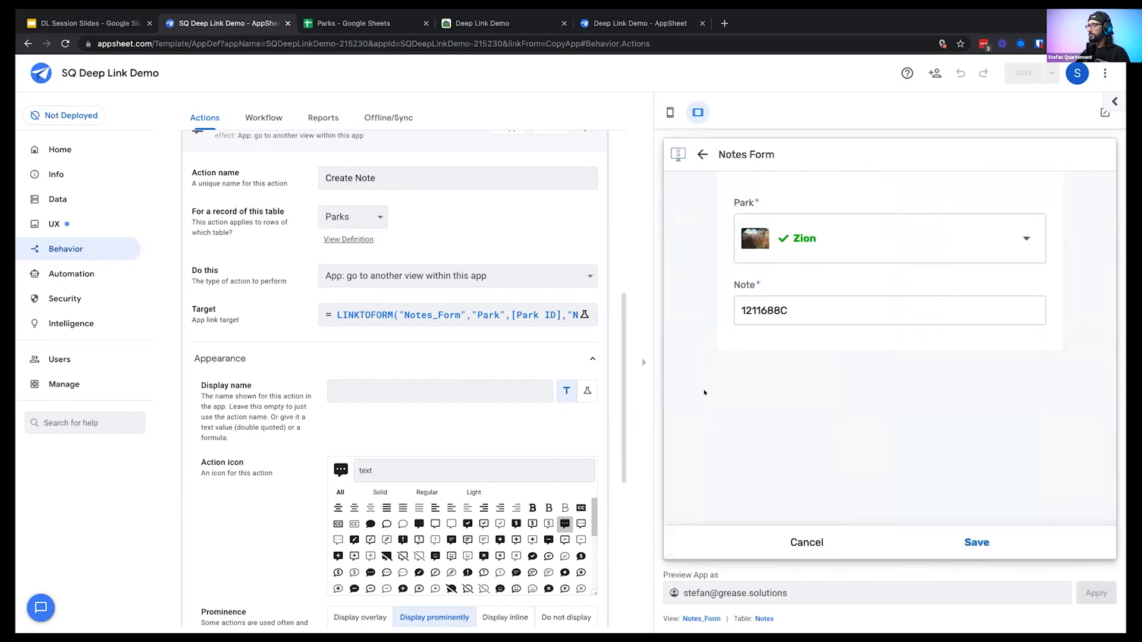
left_click_drag(736, 312, 787, 310)
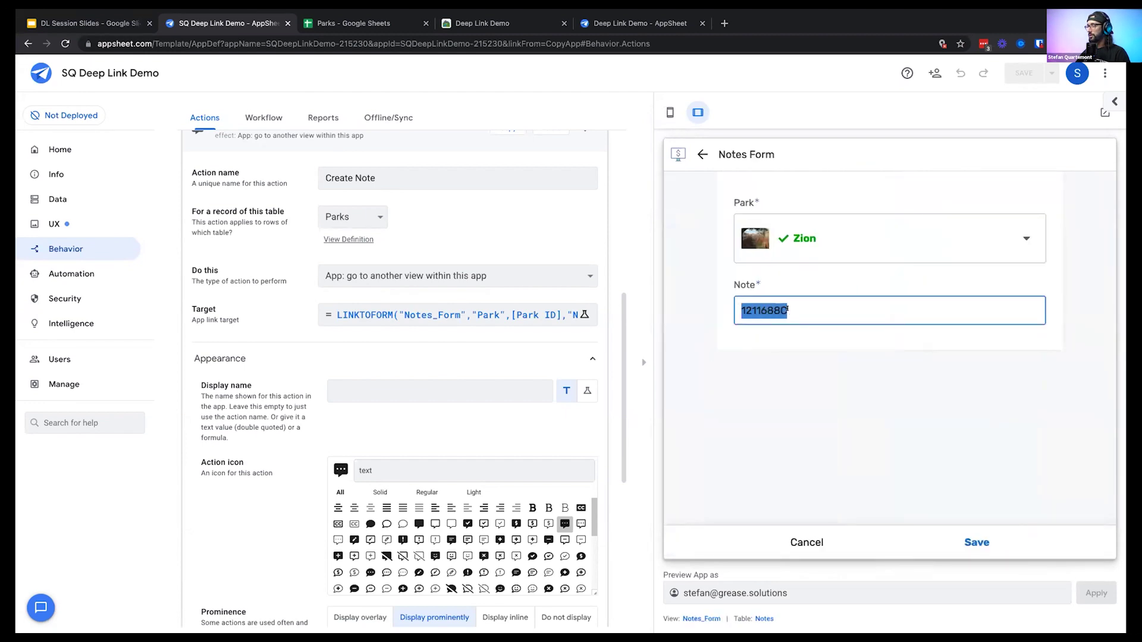
left_click(701, 152)
left_click(945, 370)
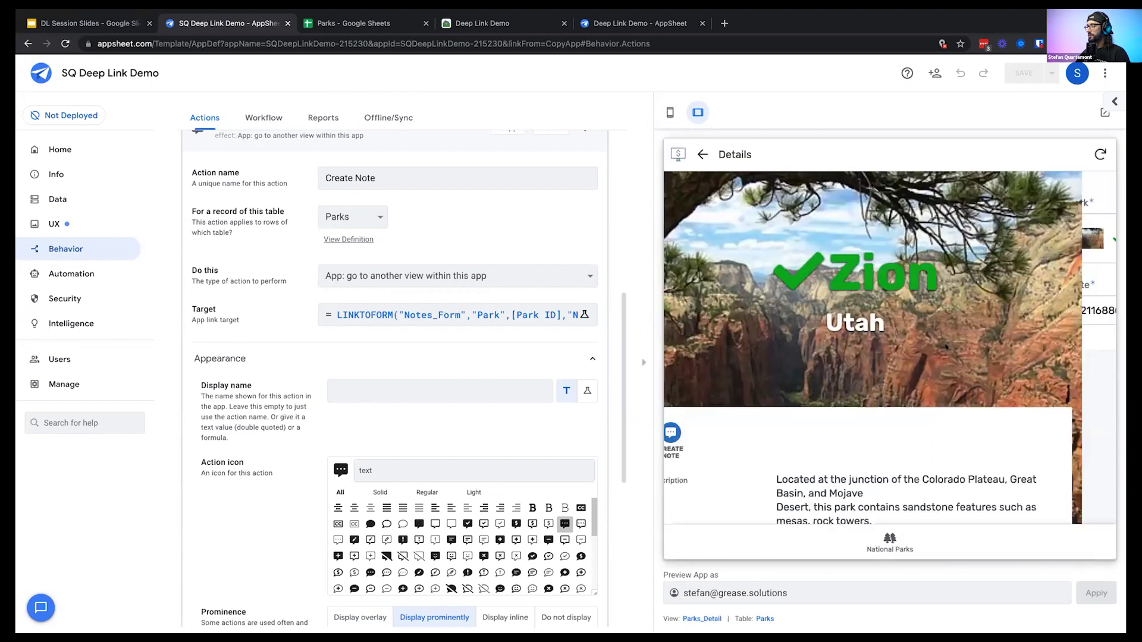
Confirm Yosemite's Create Note prefills its ID DD00436F, then reopen the Target expression
left_click_drag(1099, 348, 713, 421)
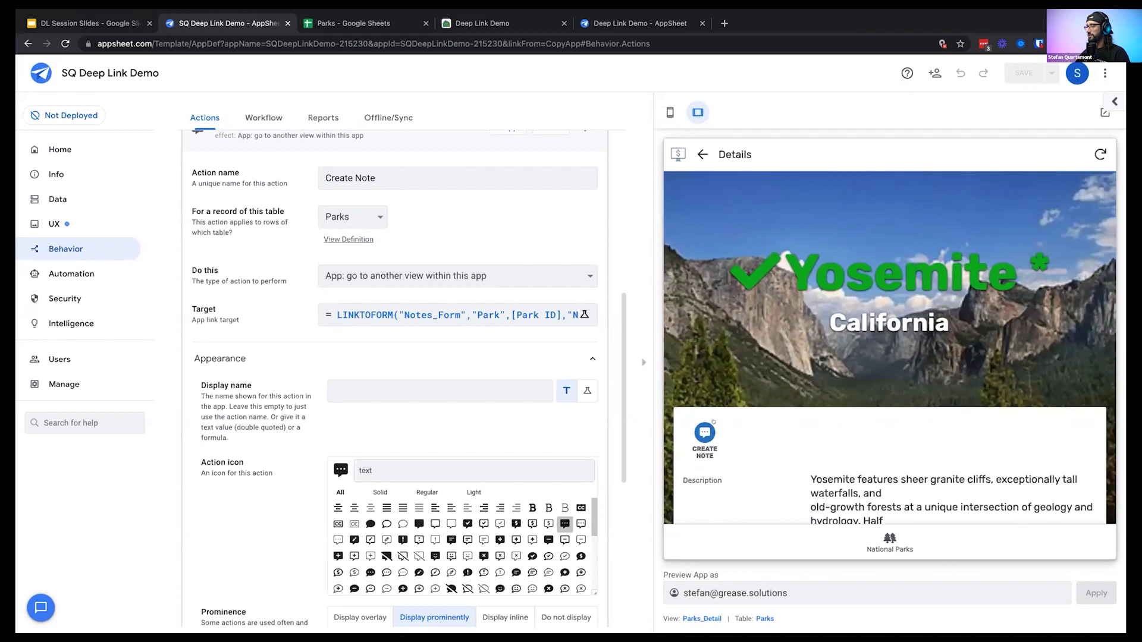
left_click(705, 433)
left_click_drag(796, 309, 721, 308)
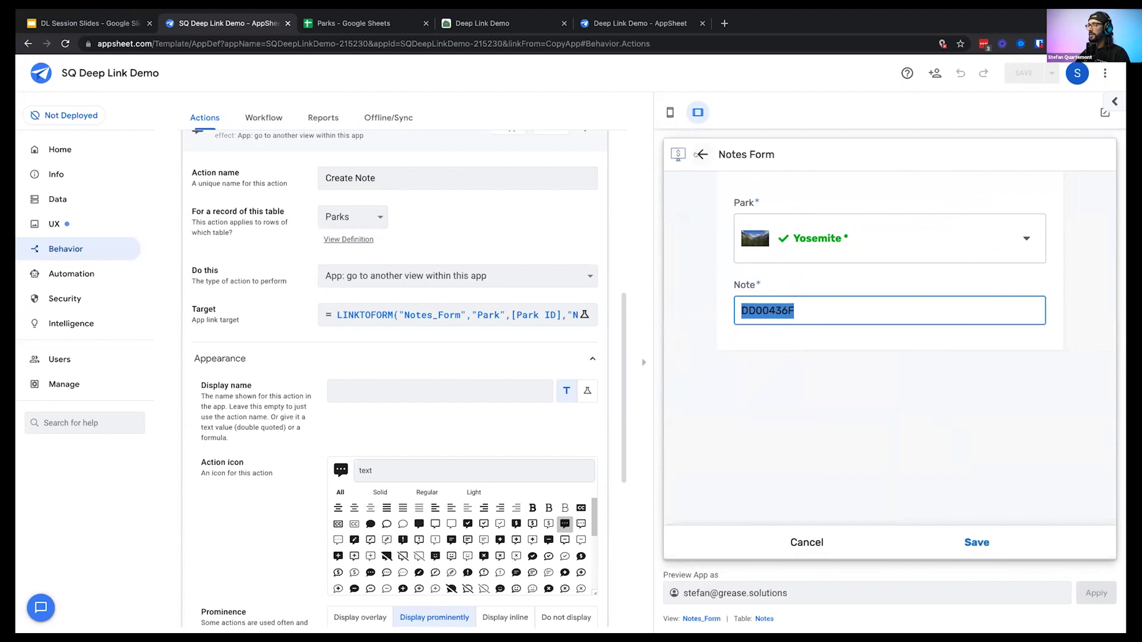
left_click(553, 316)
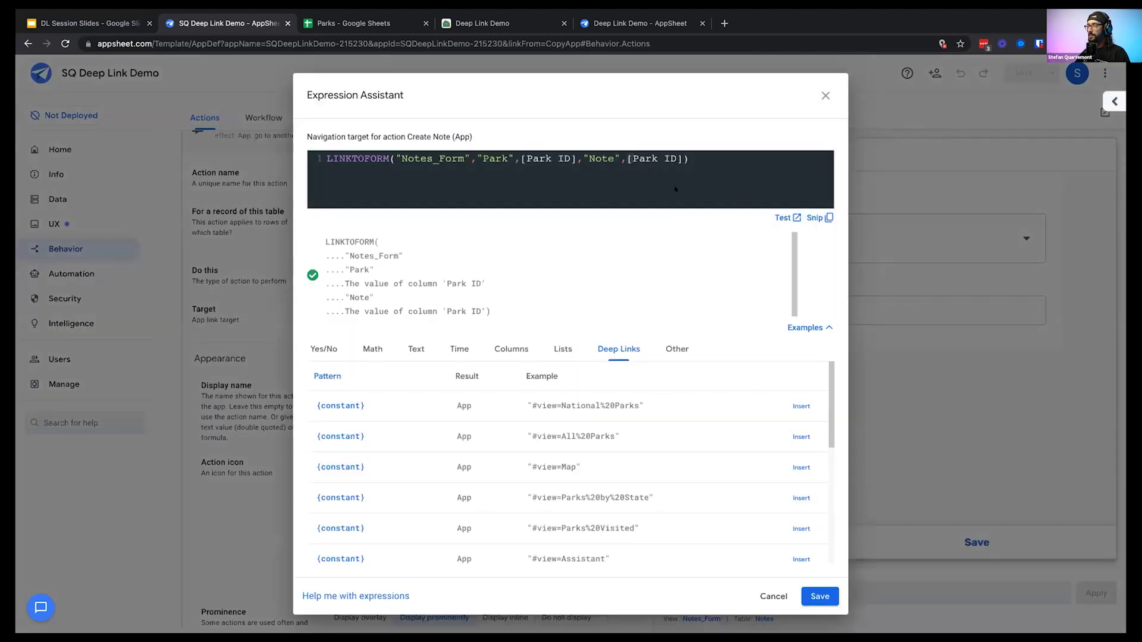
Save the finished Create Note target expression in the Expression Assistant
left_click(601, 158)
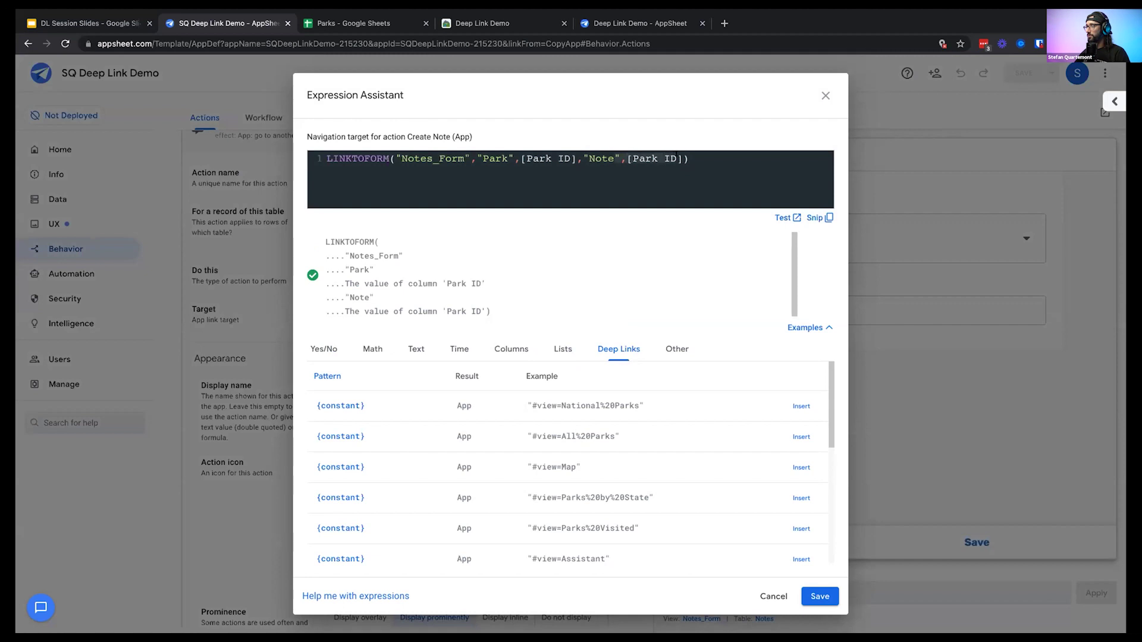
left_click(654, 184)
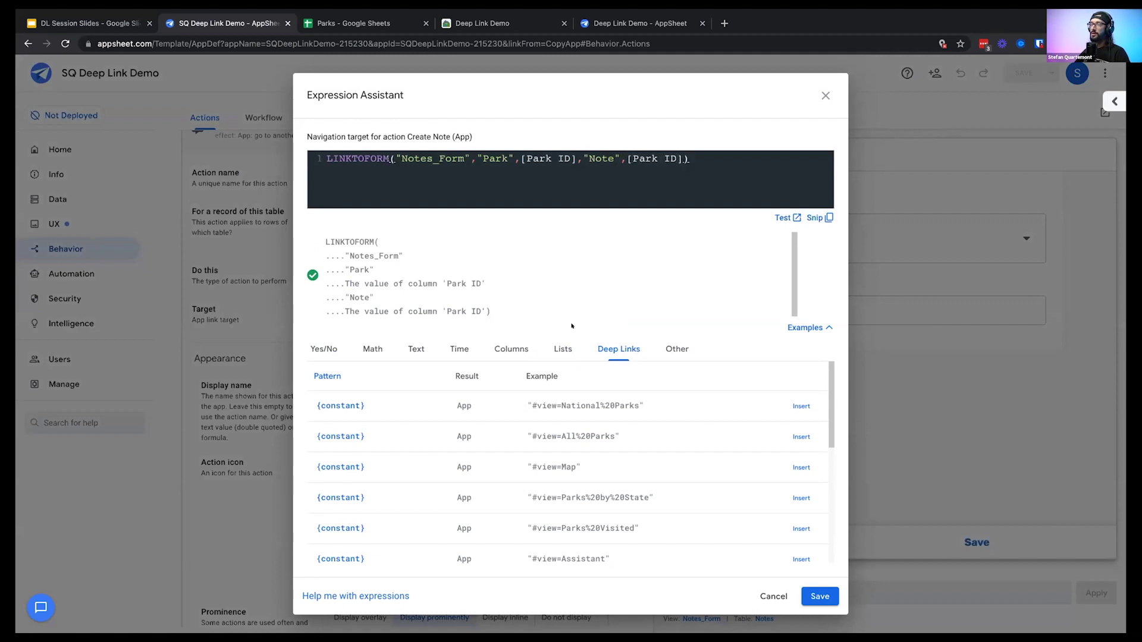
left_click(809, 597)
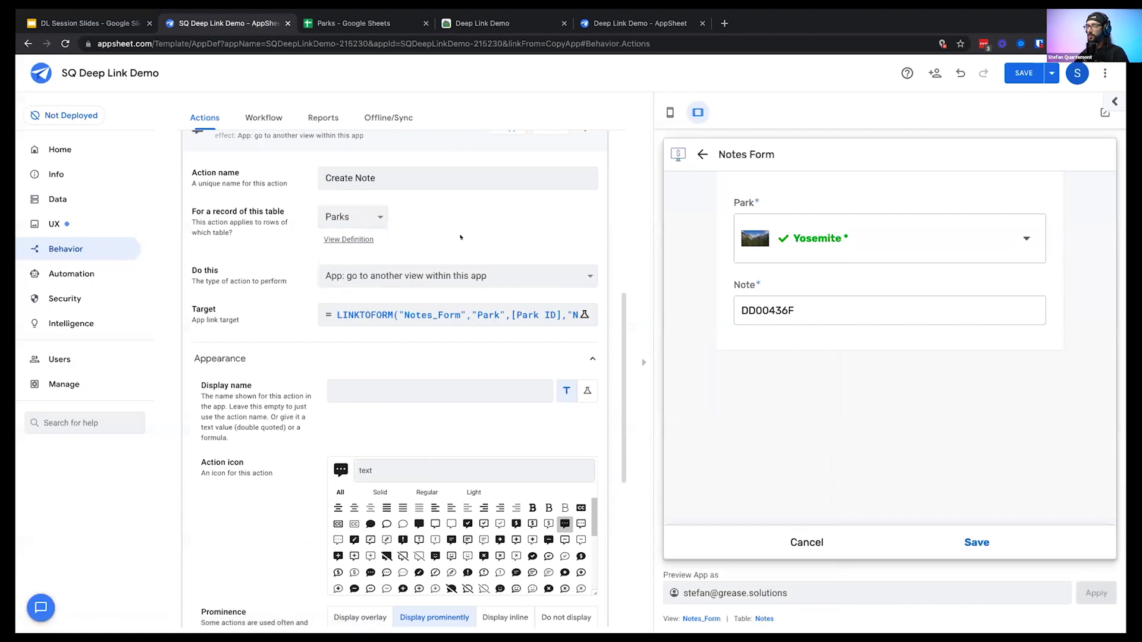
scroll(440, 250, "up", 3)
Save the app changes and discard the unsaved note in the preview's Notes Form
left_click(373, 294)
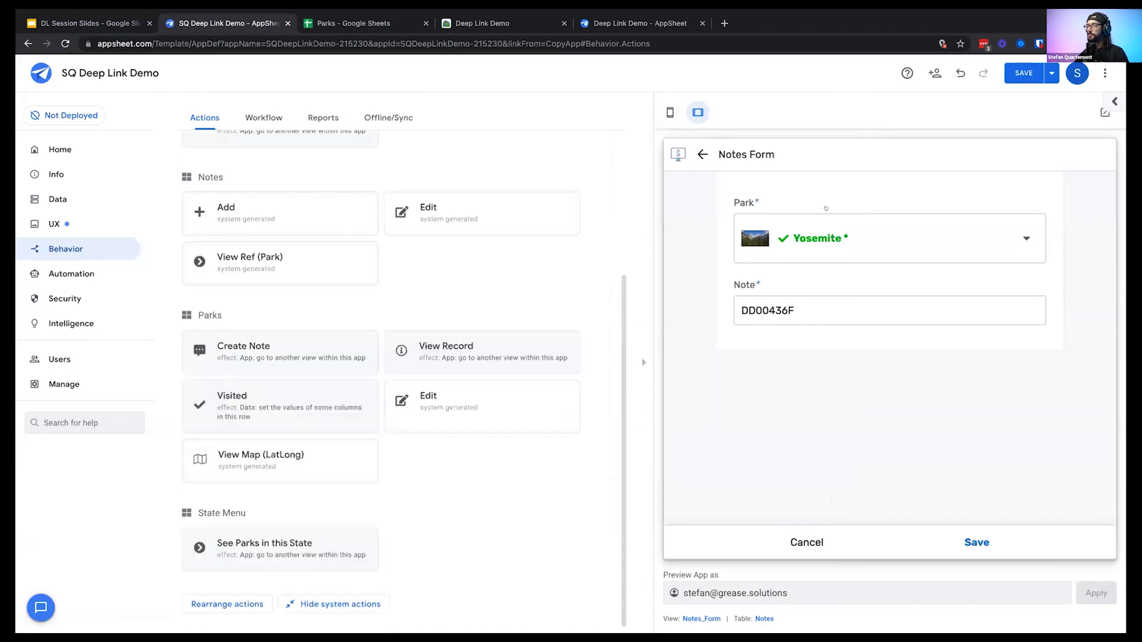
left_click(1023, 73)
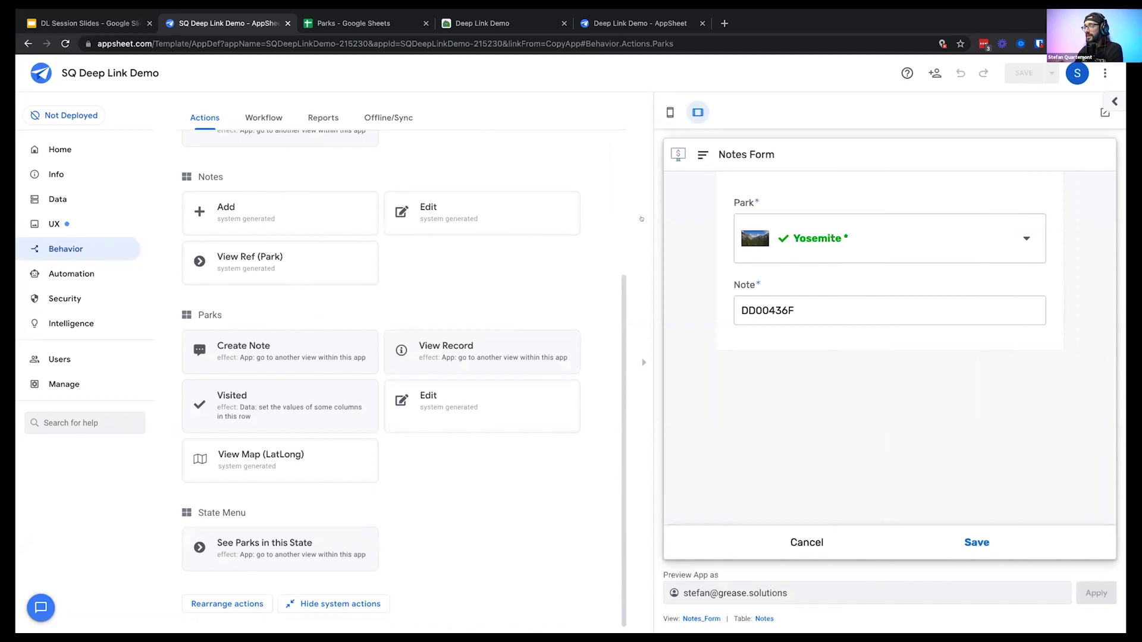
left_click(806, 543)
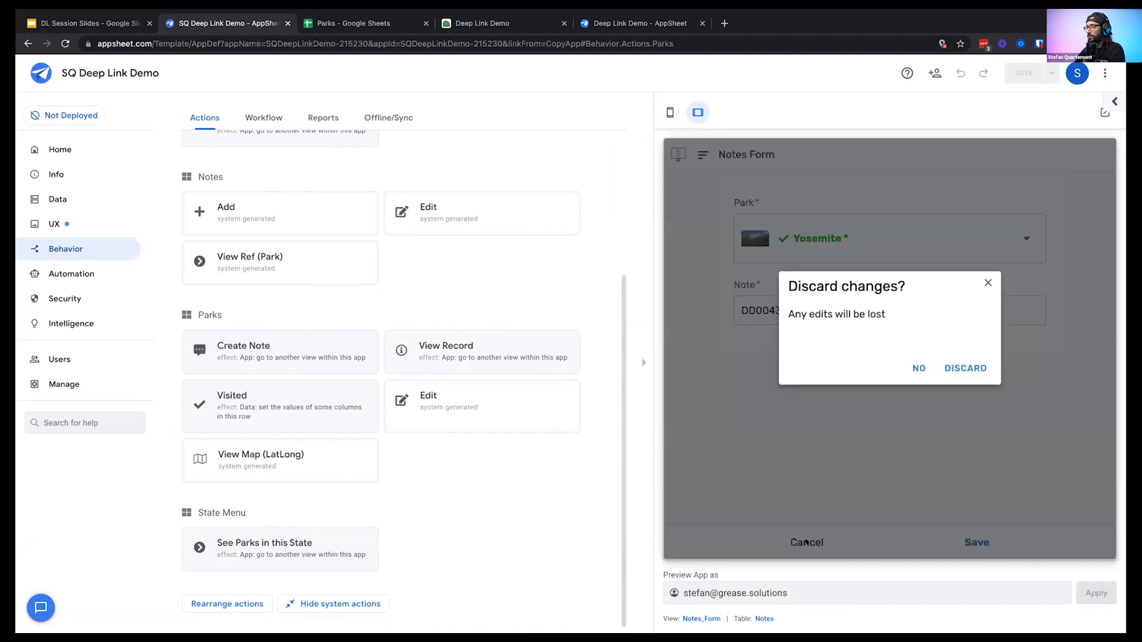
left_click(964, 369)
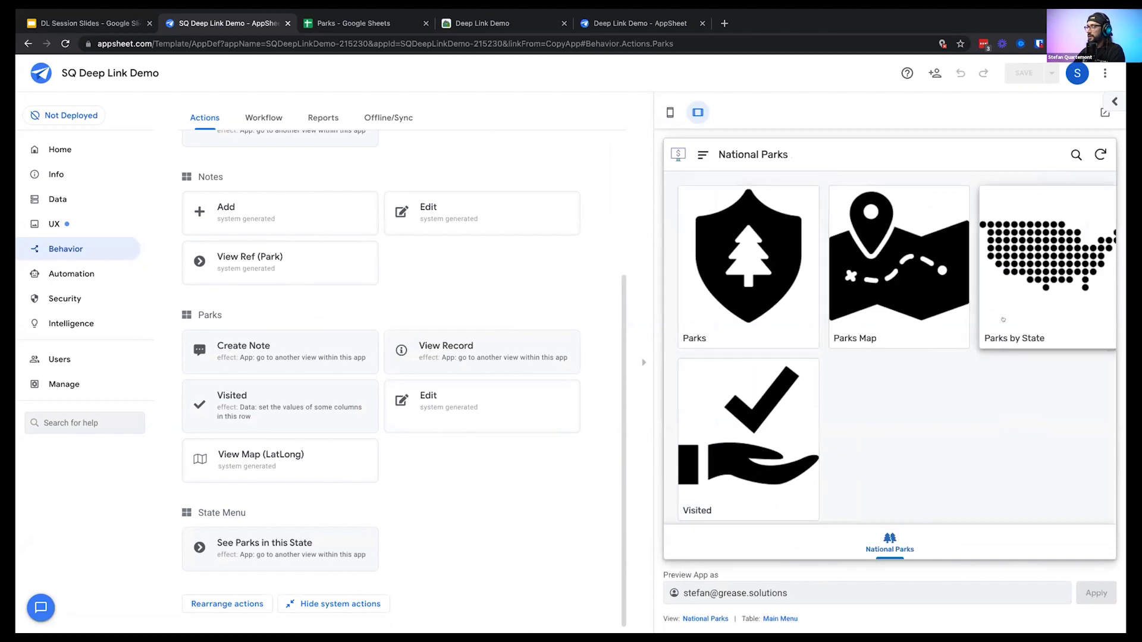
Verify that Parks by State > Alaska (8) lists only Alaska's parks, then go to Data
left_click(1003, 320)
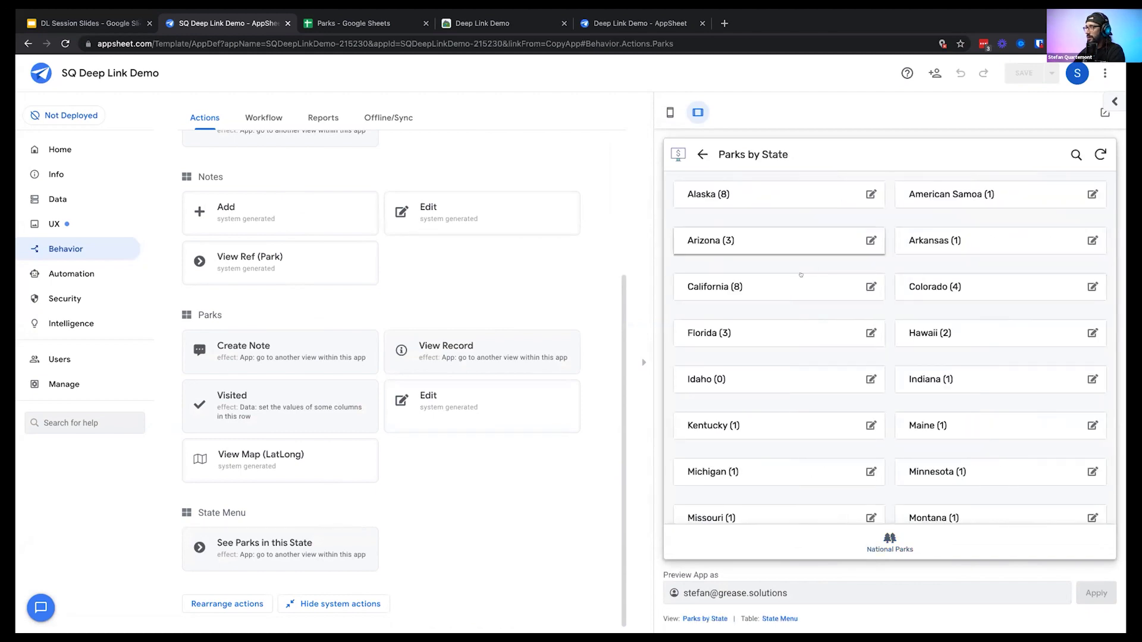
left_click(780, 197)
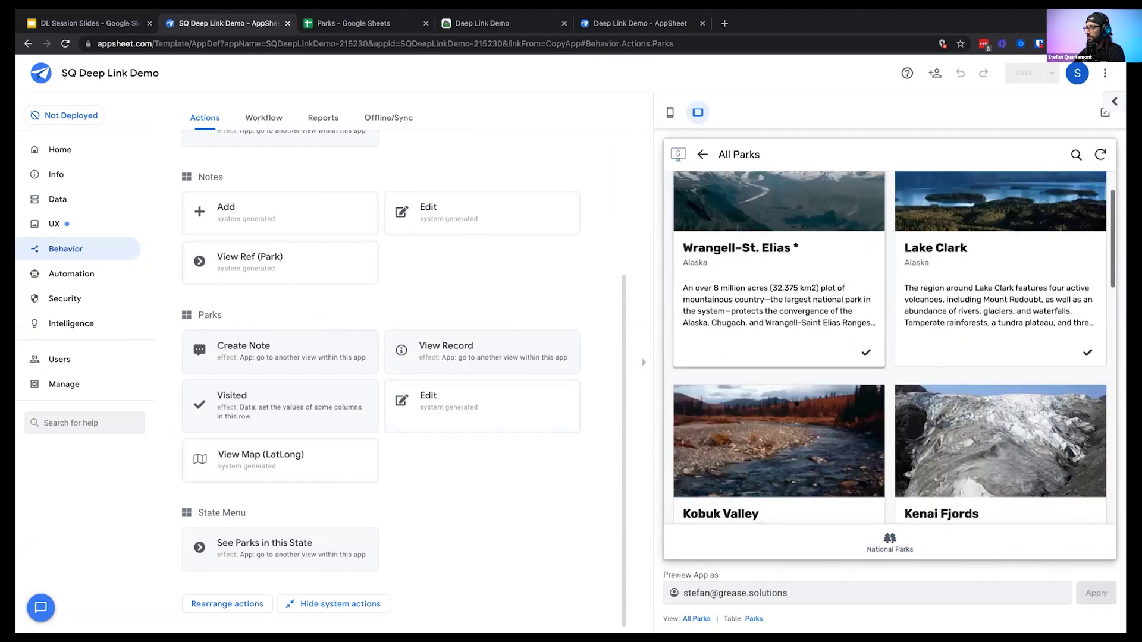
scroll(797, 404, "down", 5)
scroll(791, 404, "up", 6)
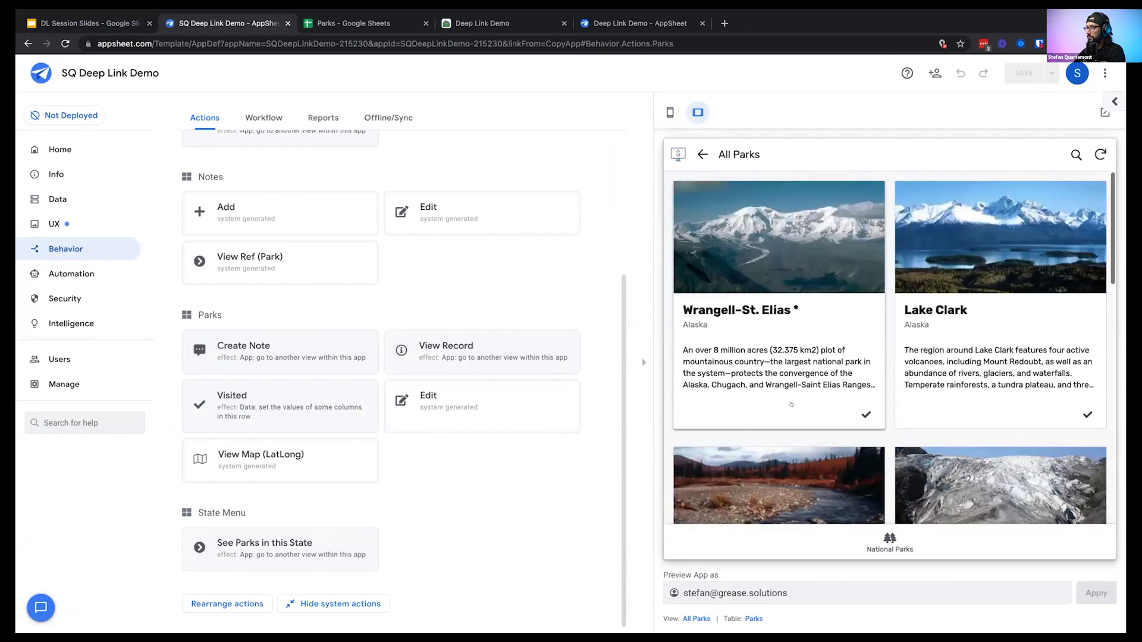
left_click(702, 154)
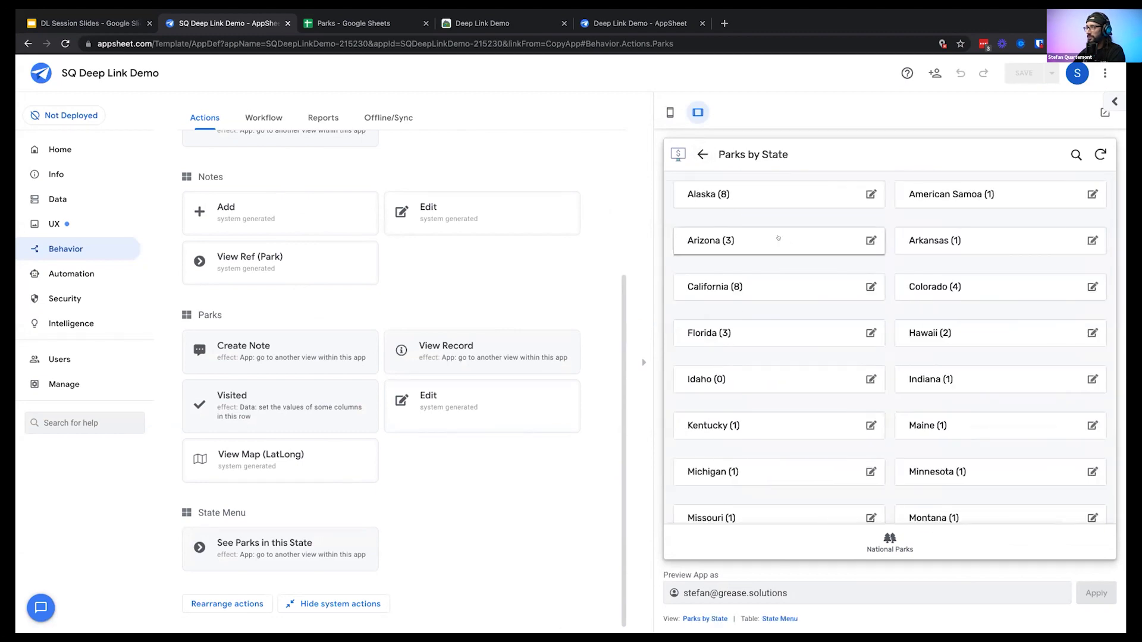
left_click(776, 201)
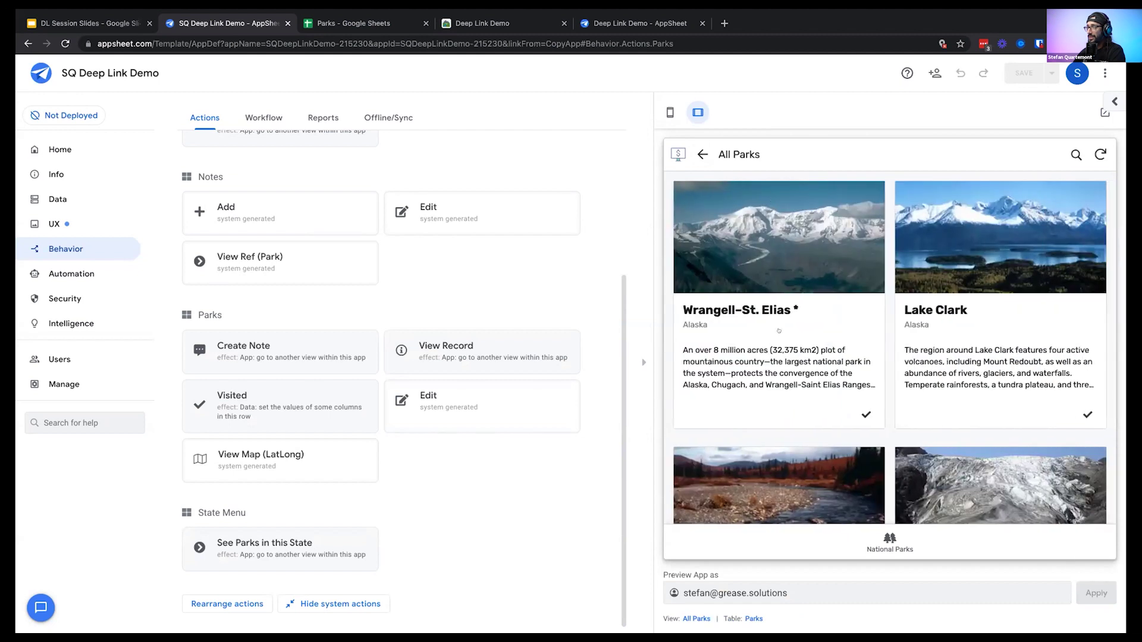
left_click(53, 200)
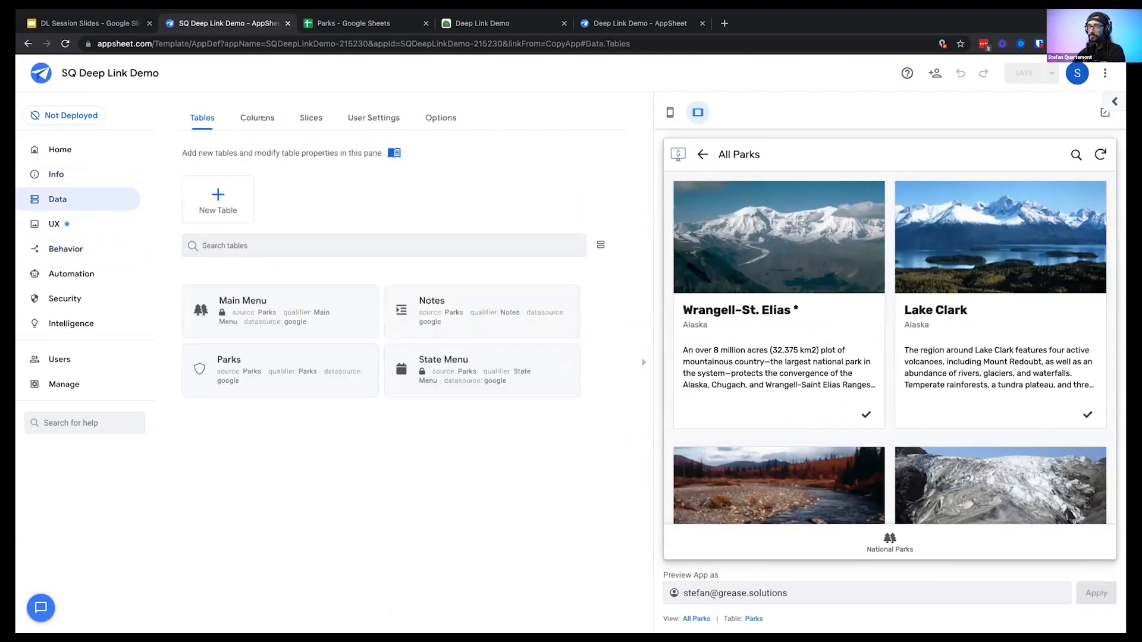
Read the Parks Visited and Parks Not Visited slice filters, then return to Behavior actions
left_click(311, 117)
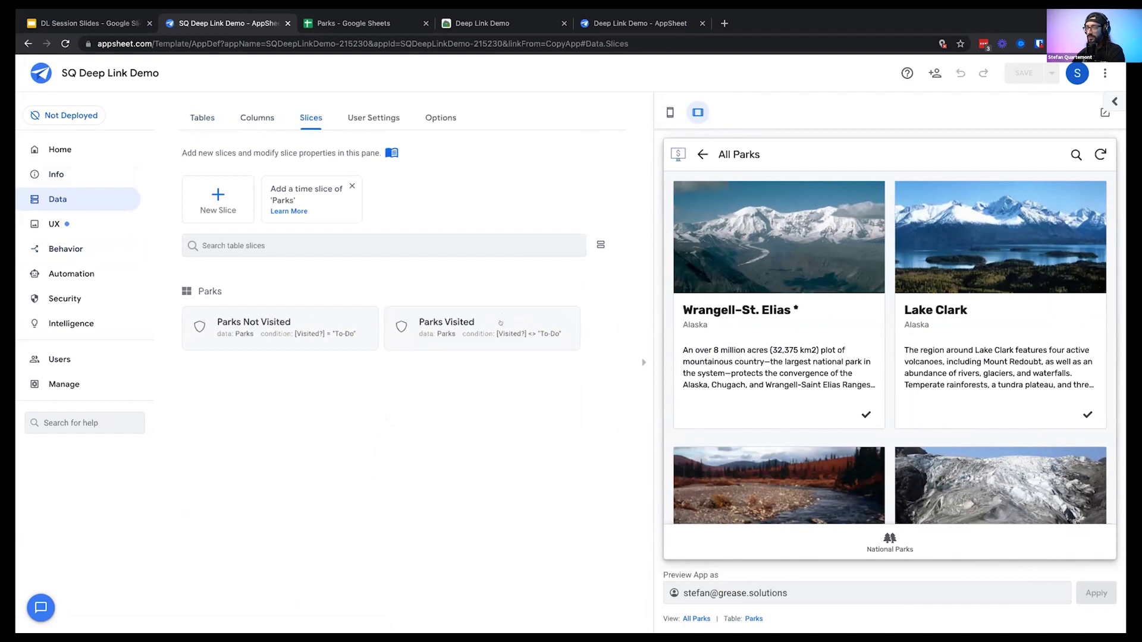
left_click(491, 336)
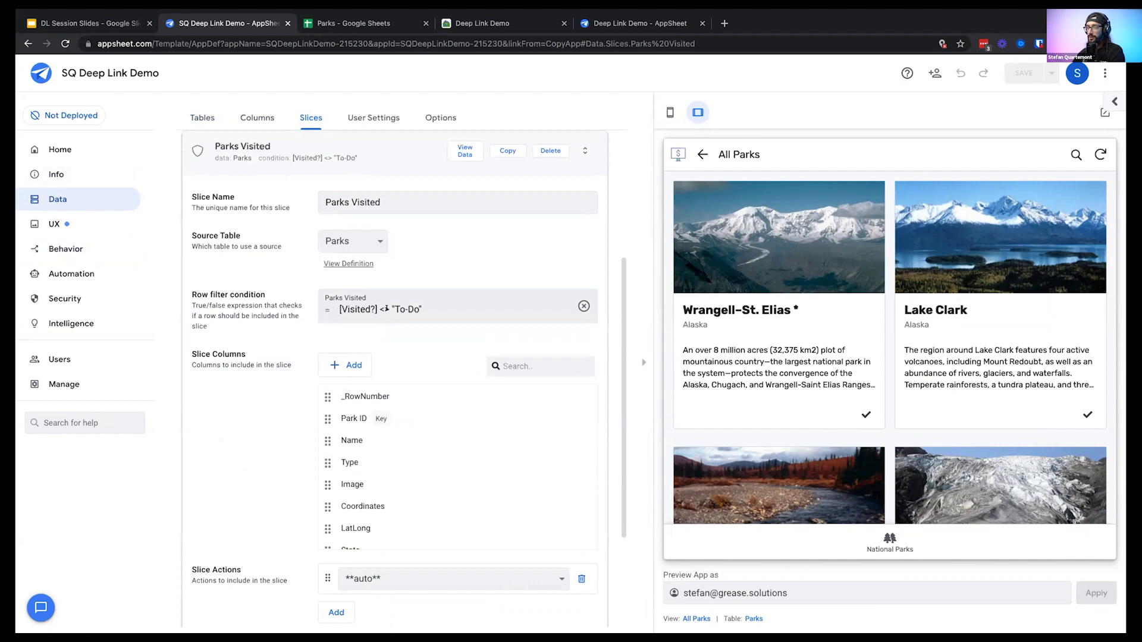
left_click(373, 152)
left_click(353, 328)
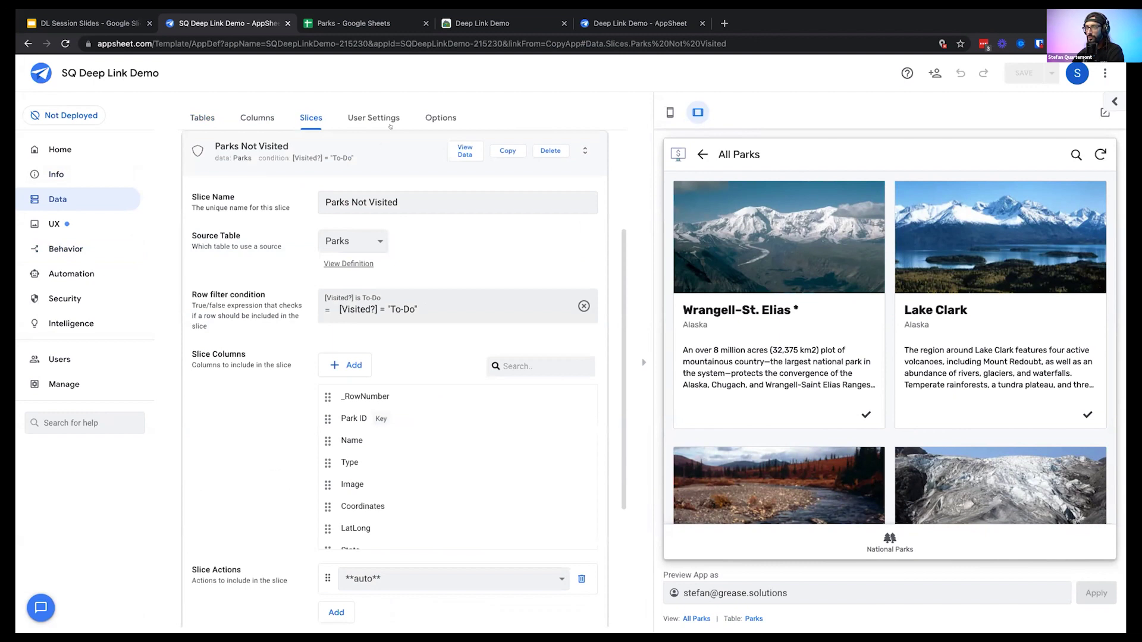
left_click(387, 148)
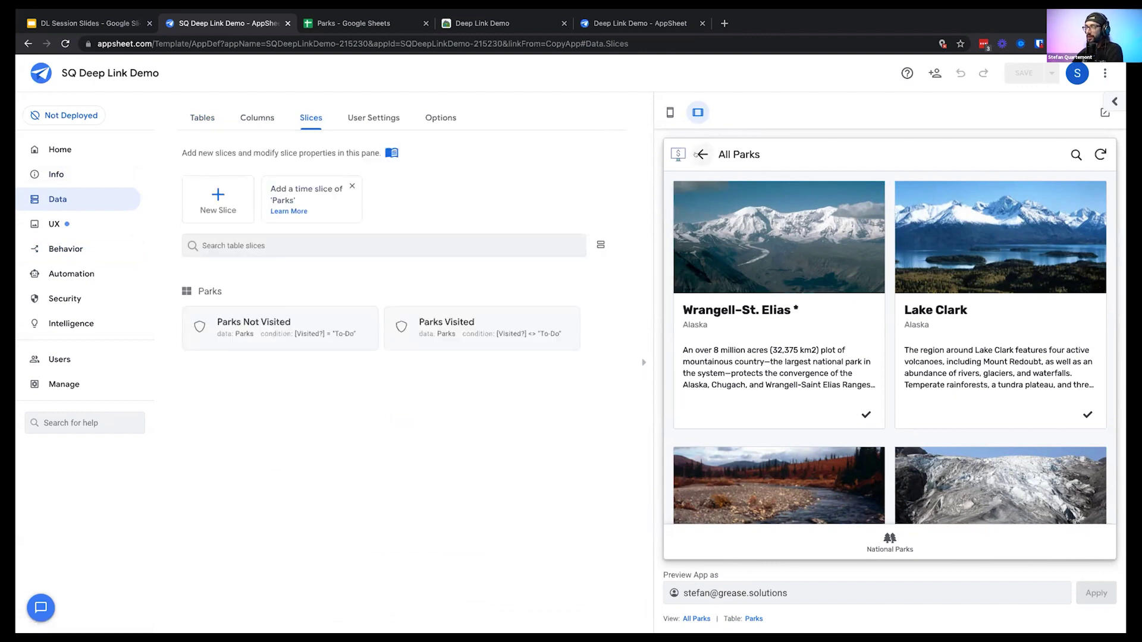
scroll(760, 404, "down", 2)
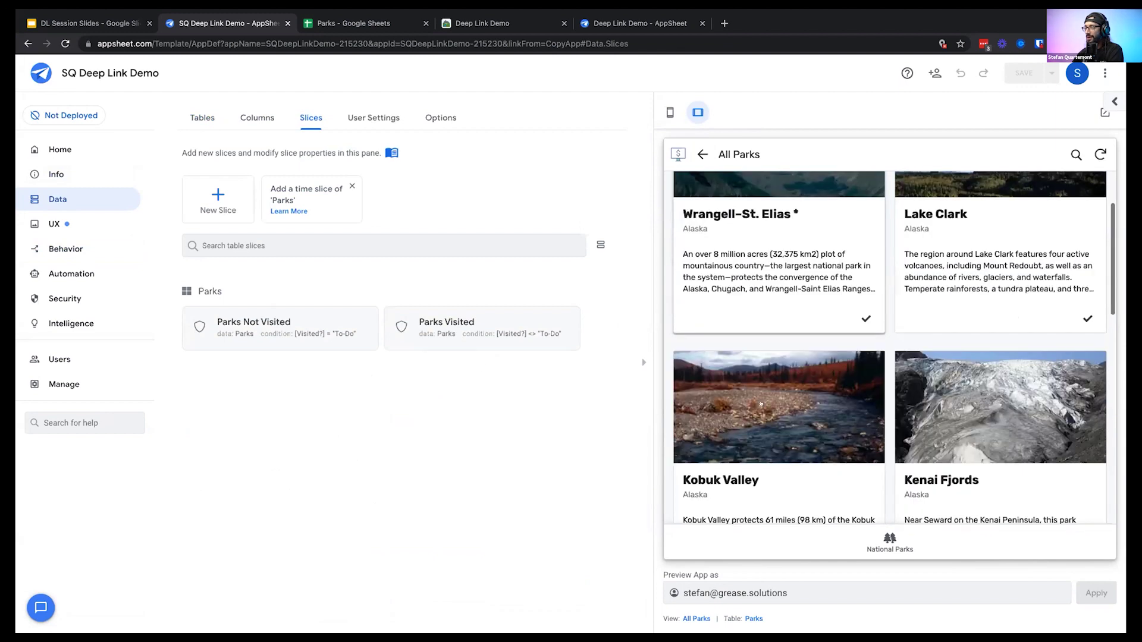
scroll(761, 404, "down", 10)
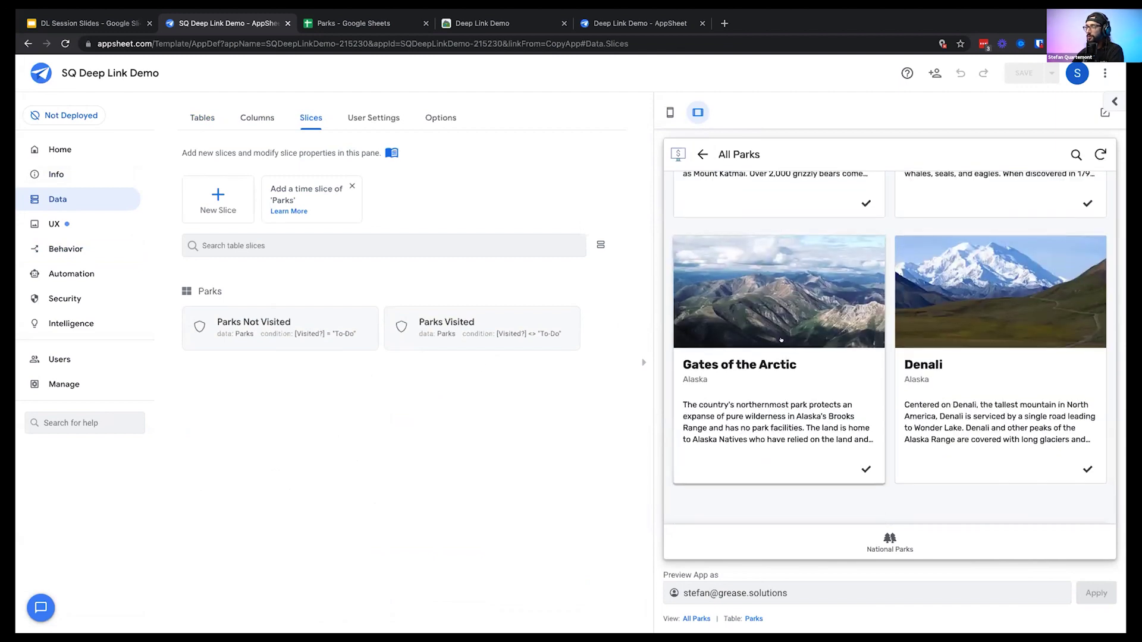
scroll(781, 339, "up", 10)
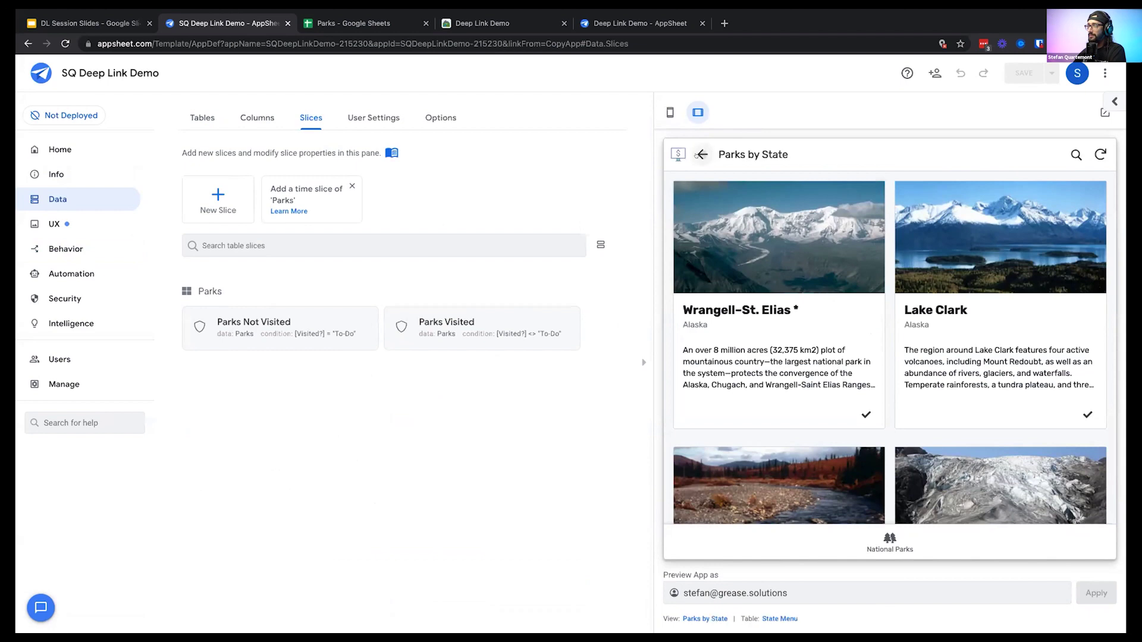
left_click(63, 249)
scroll(335, 411, "down", 4)
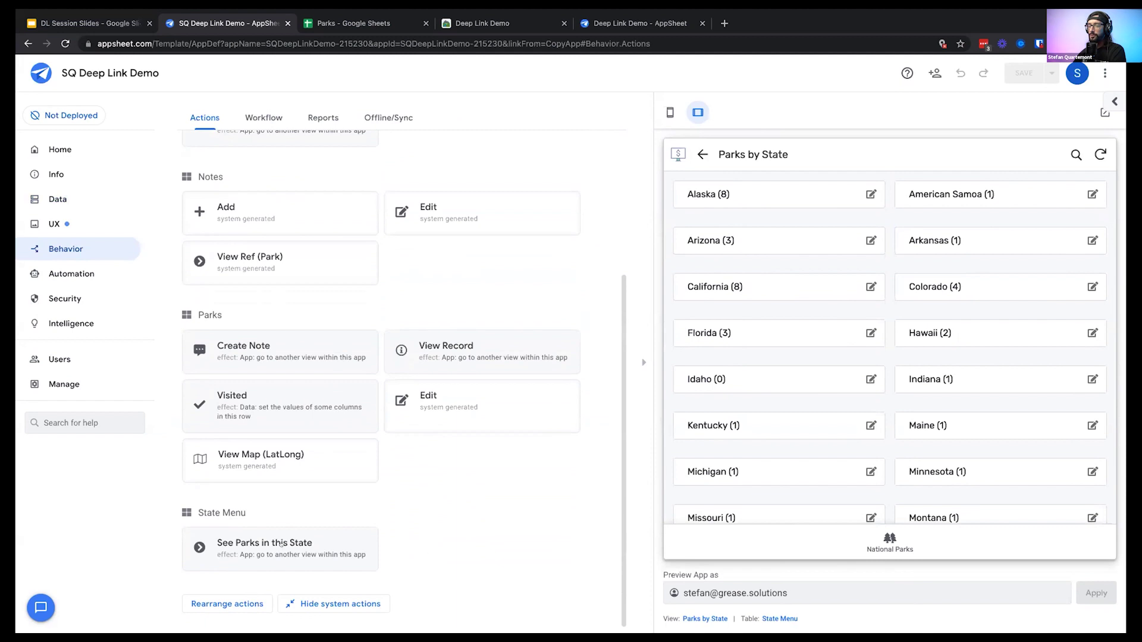
Expand See Parks in this State under State Menu and open its Target expression
left_click(282, 543)
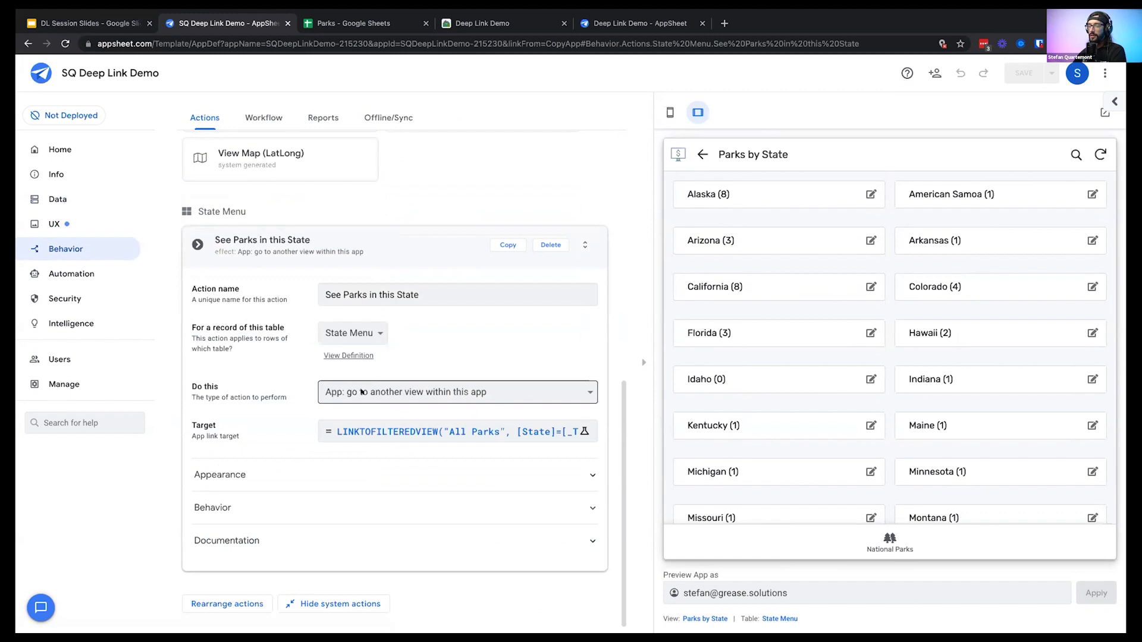
left_click(347, 432)
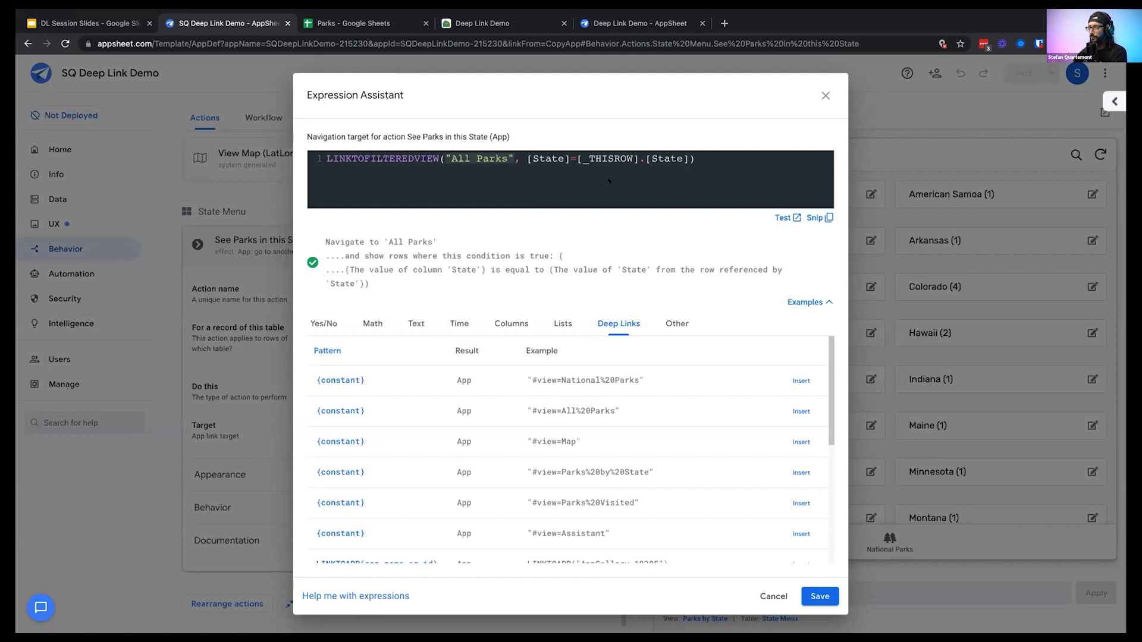
Review LINKTOFILTEREDVIEW("All Parks", [State]=[_THISROW].[State]) and save it unchanged
left_click(515, 157)
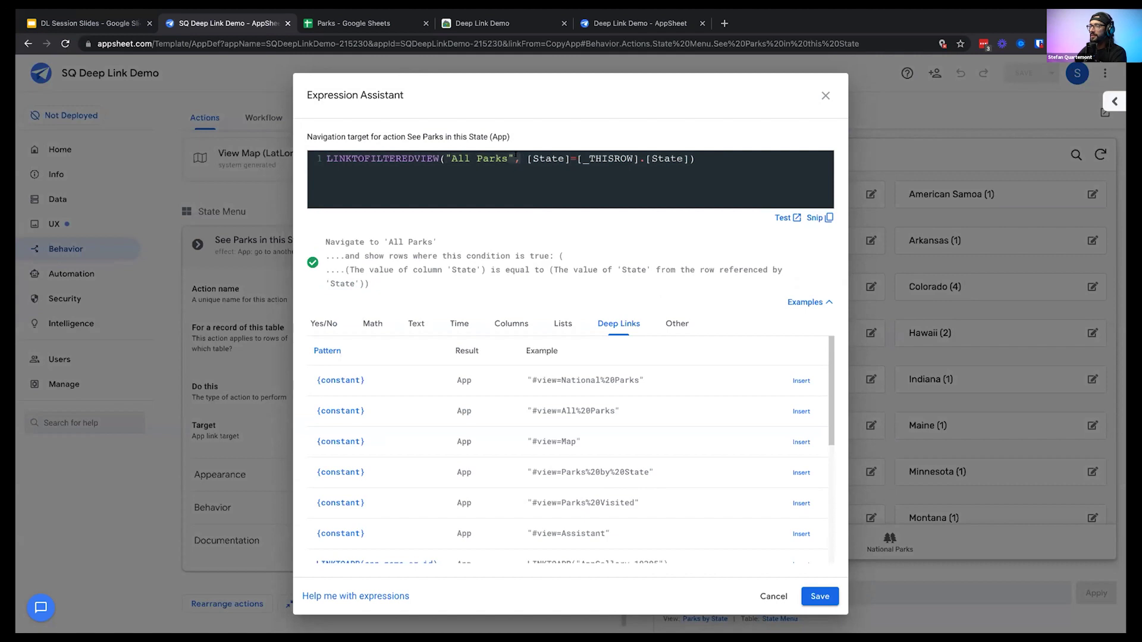
left_click_drag(527, 158, 684, 159)
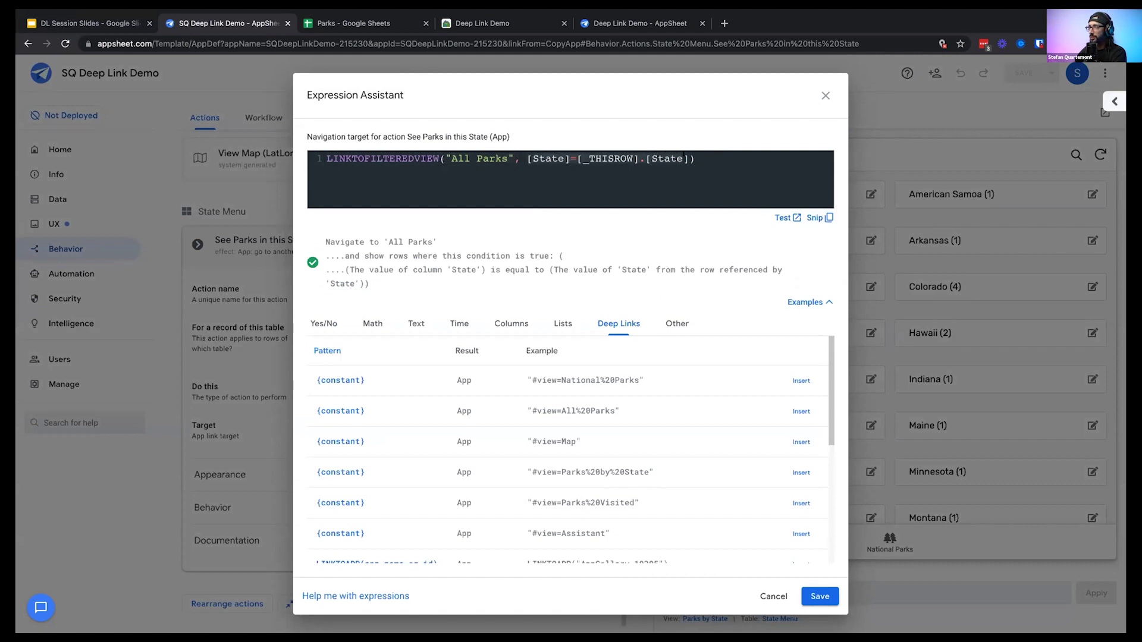
left_click(520, 158)
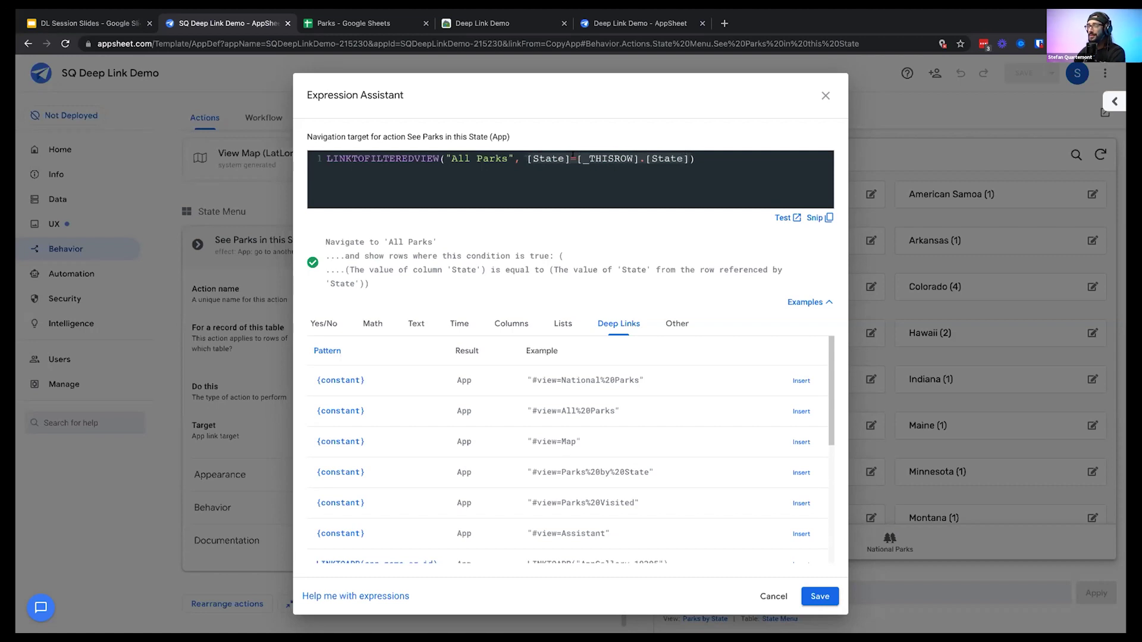
left_click(566, 158)
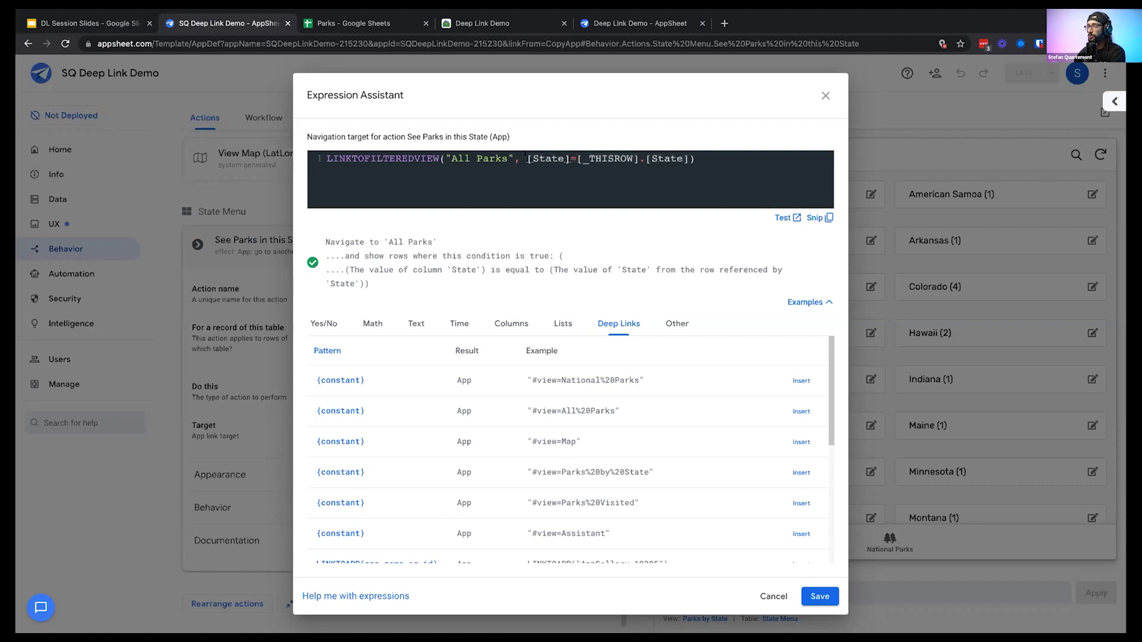
left_click_drag(526, 159, 693, 156)
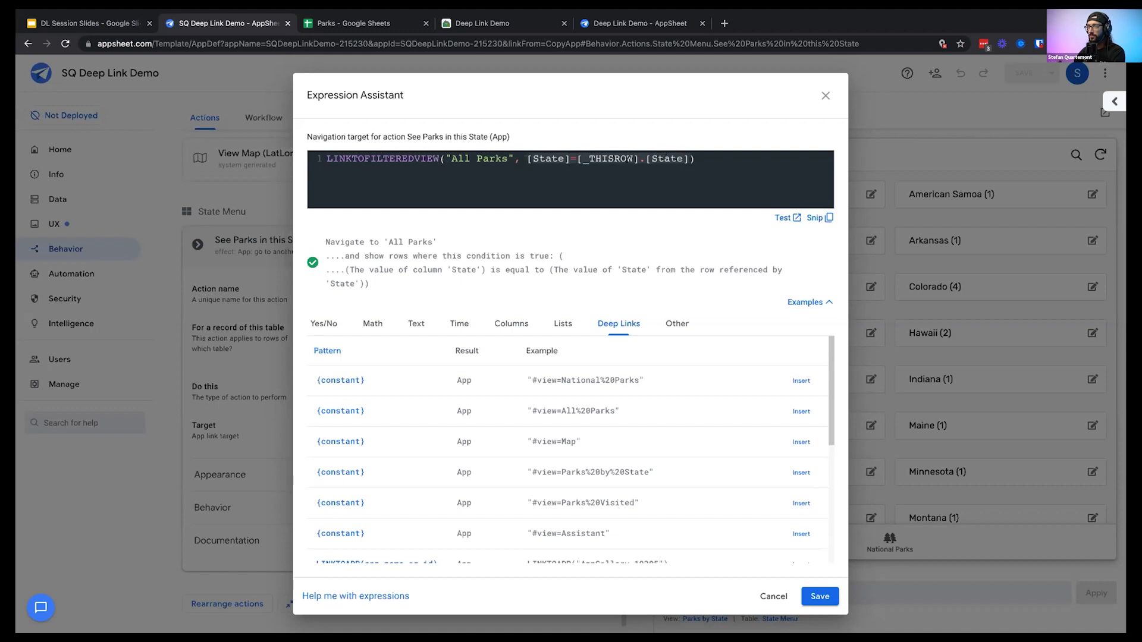
left_click(559, 156)
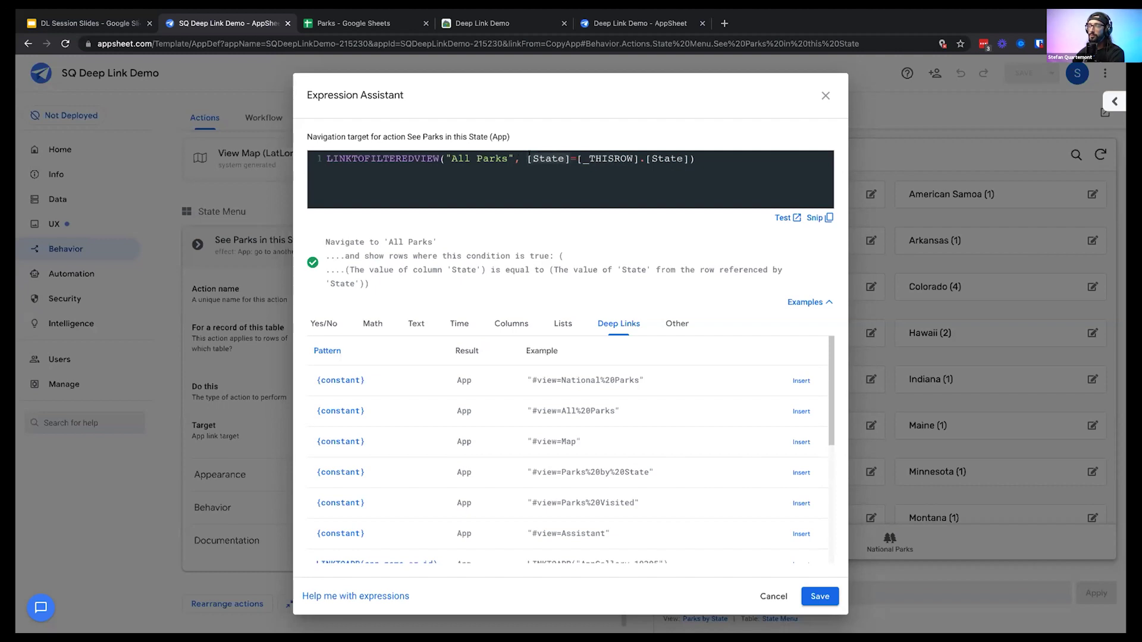
left_click(581, 158)
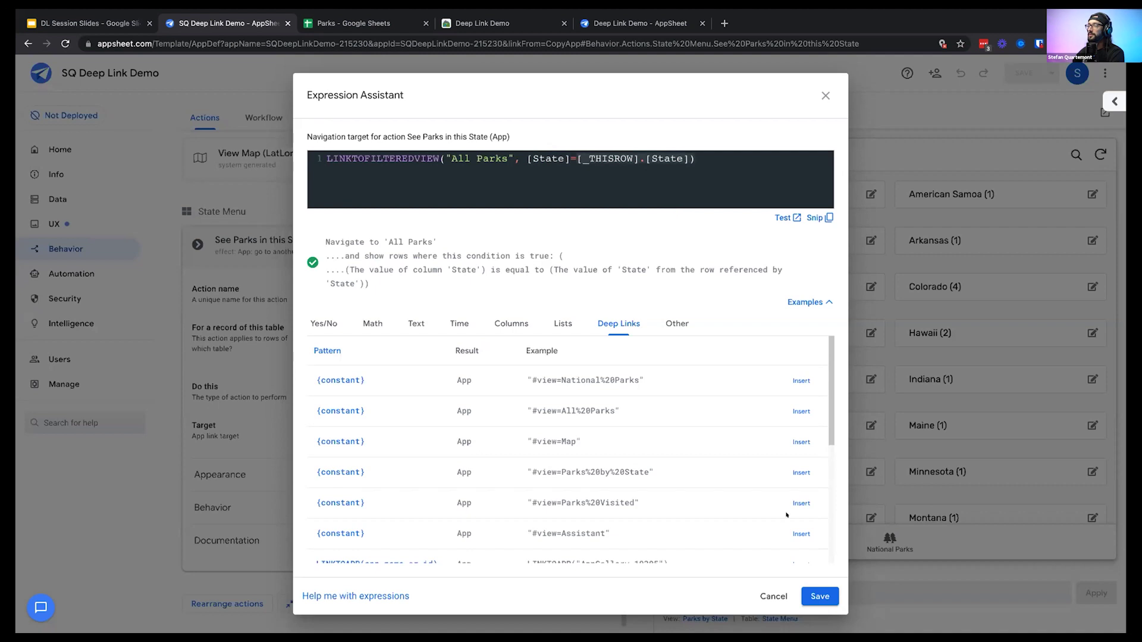
left_click(820, 597)
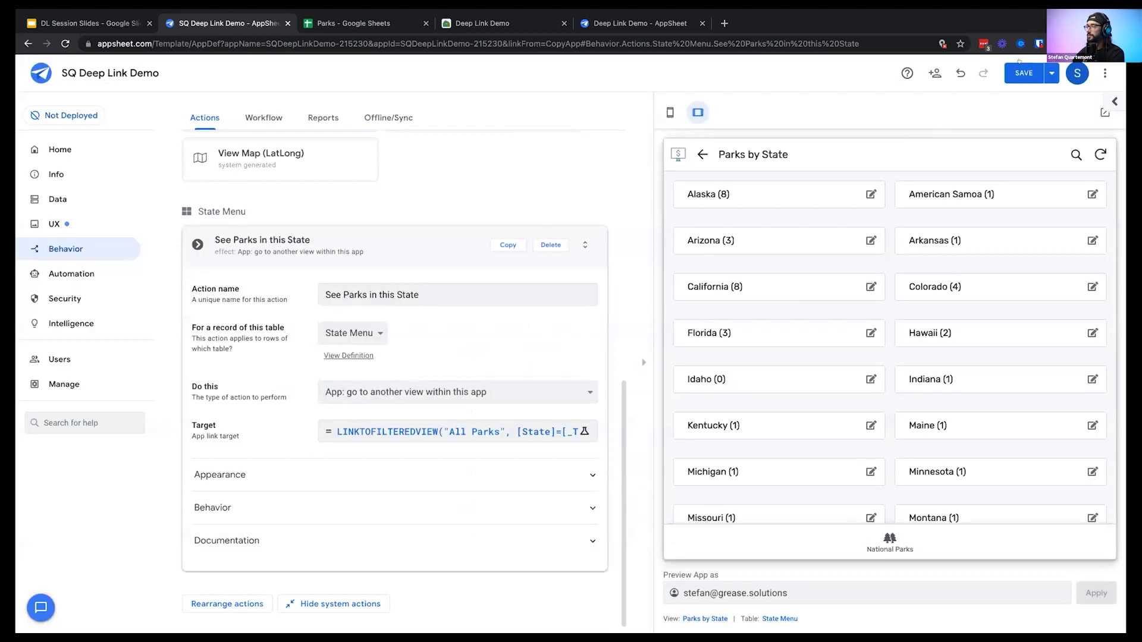
Save the app and collapse the See Parks in this State action card
left_click(1020, 70)
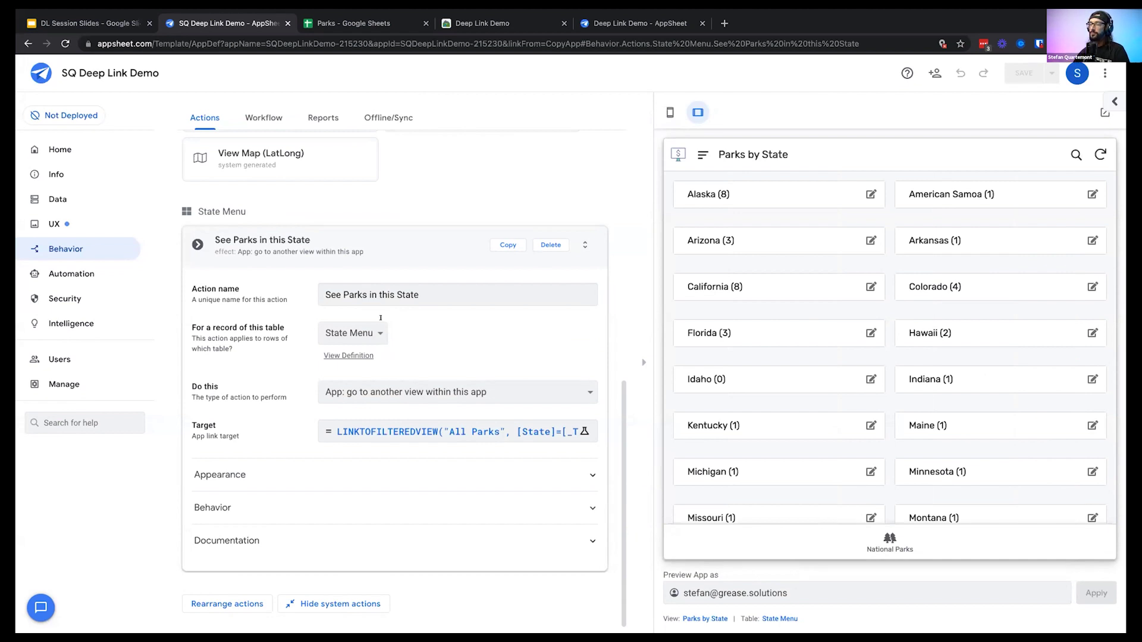
left_click(402, 256)
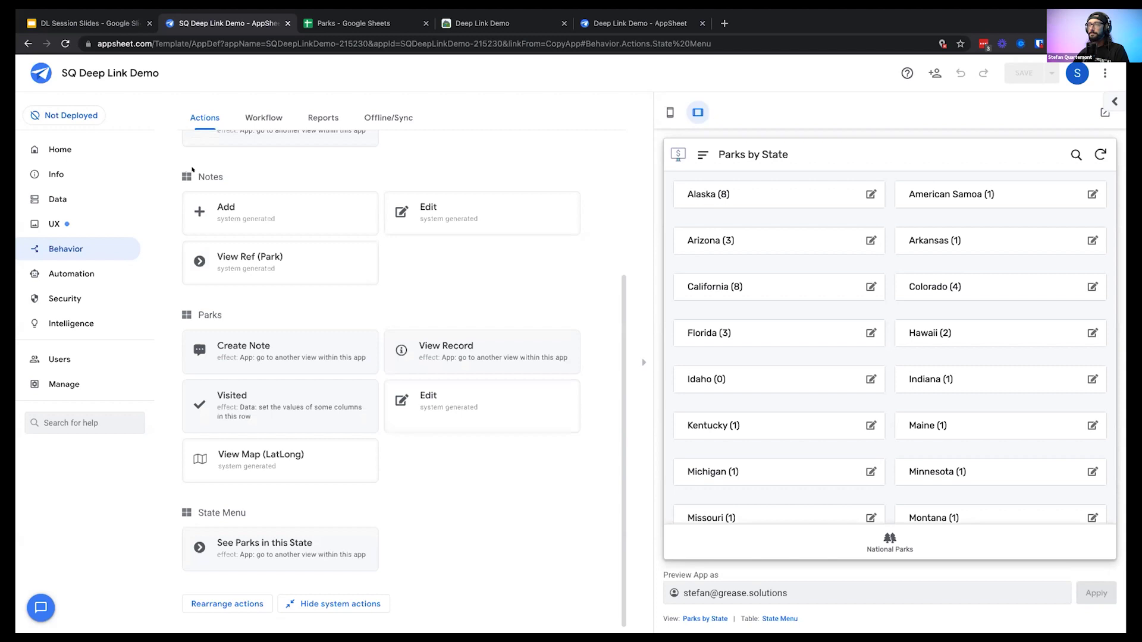